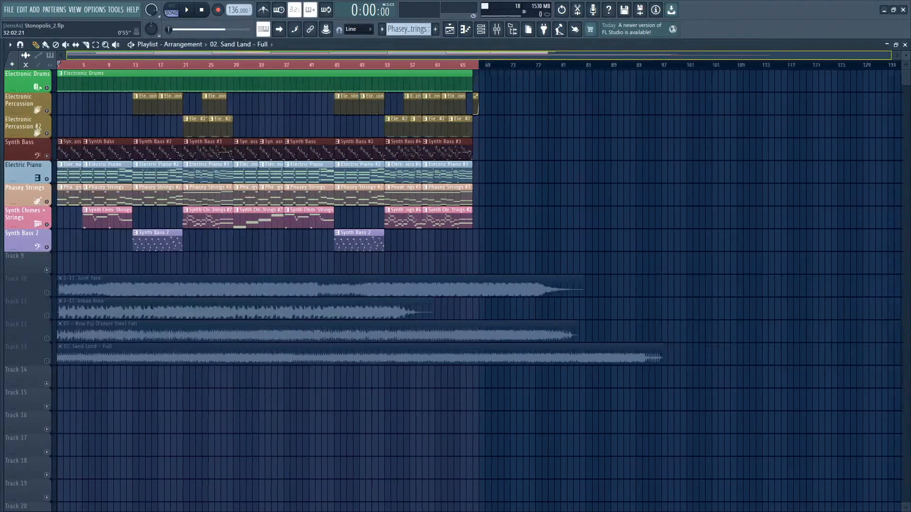
# Step: Play the full arrangement from bar 21 through the following section and pause it
pyautogui.scroll(3, 400, 60)
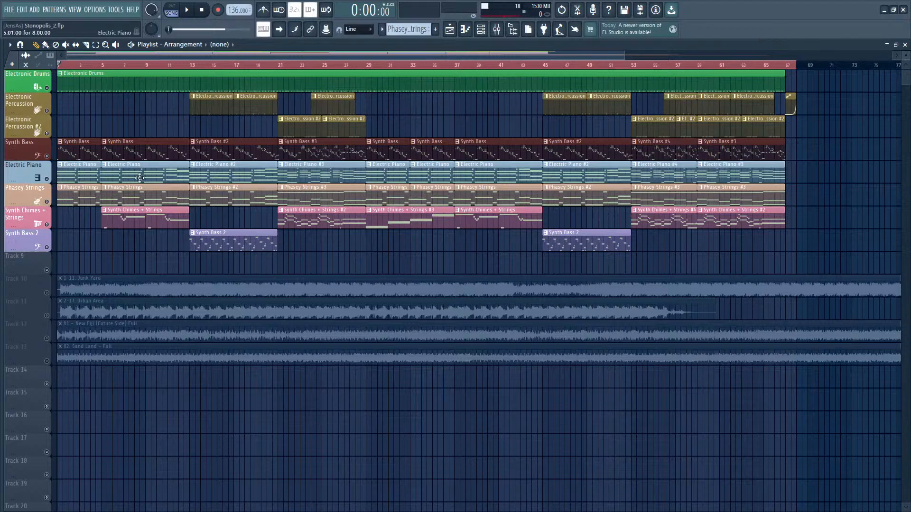
pyautogui.click(279, 65)
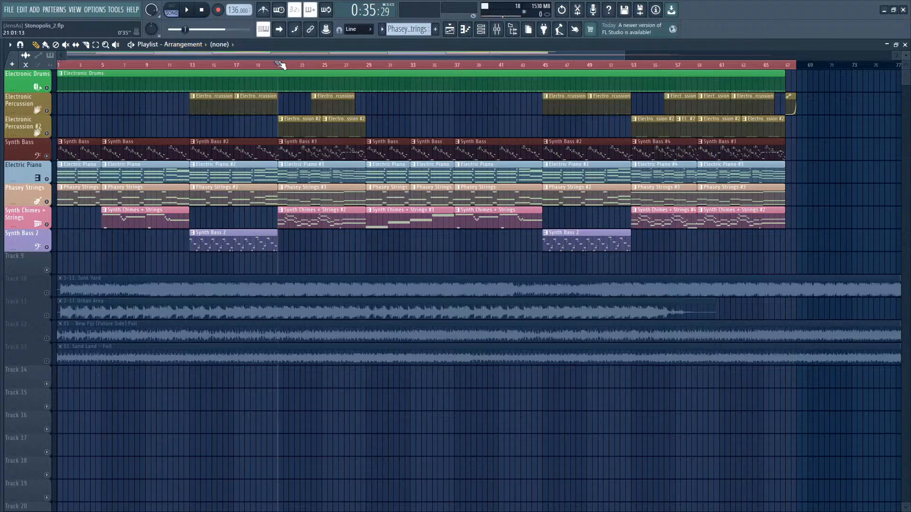
pyautogui.press('space')
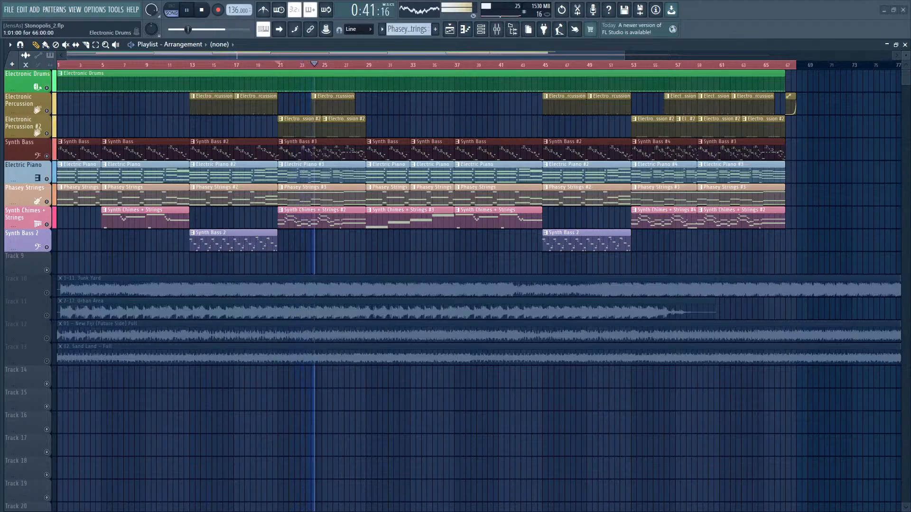
pyautogui.press('space')
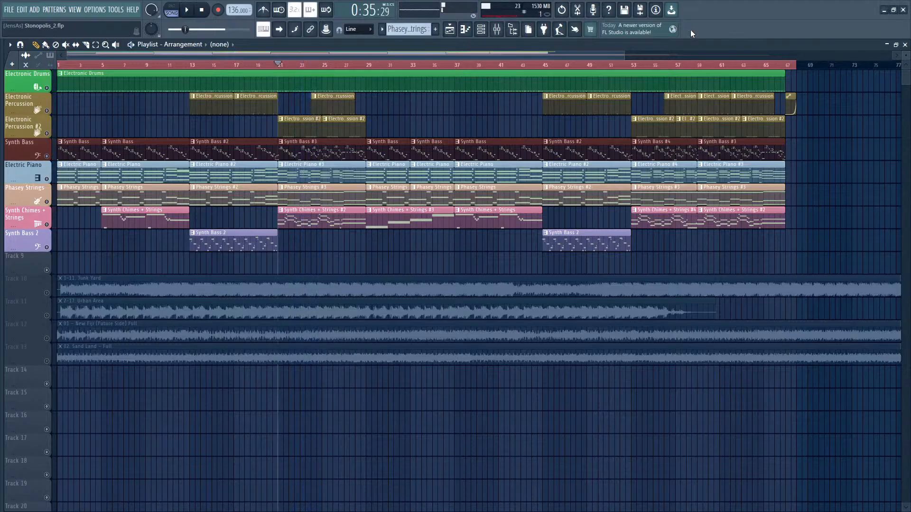
pyautogui.press('space')
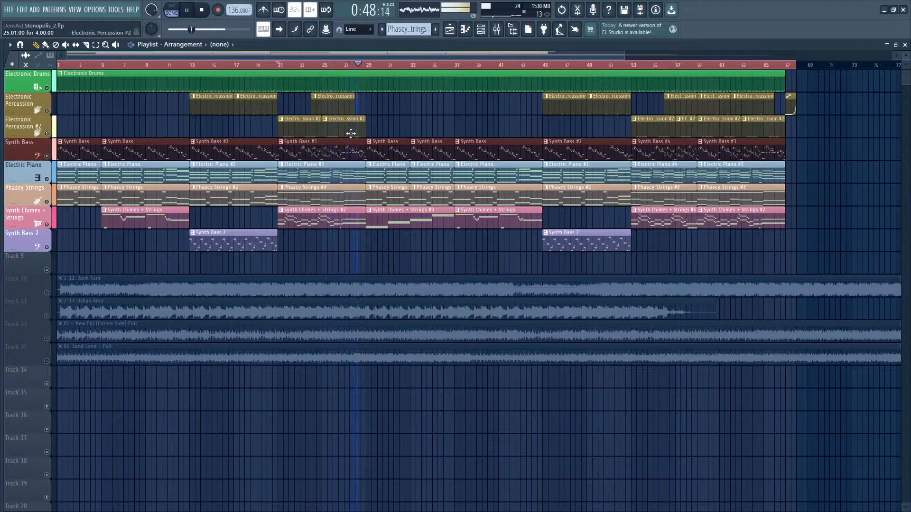
pyautogui.click(192, 10)
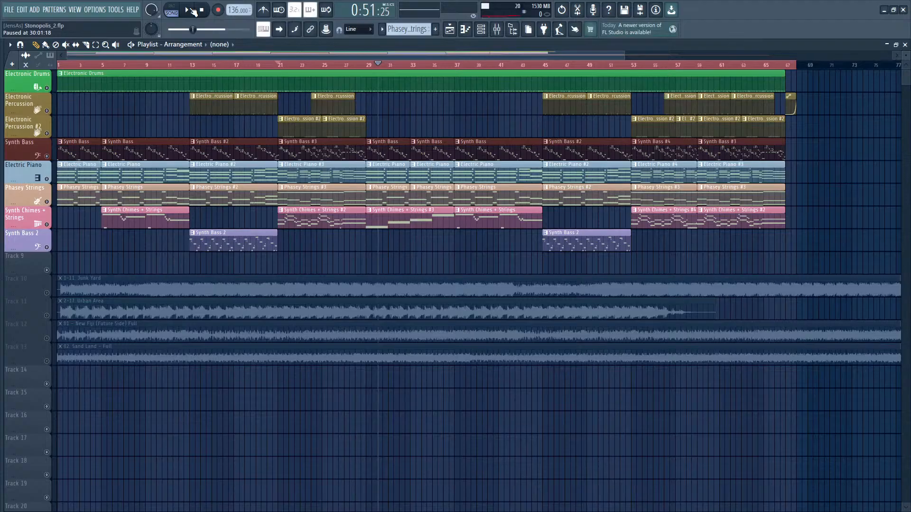
# Step: Solo the Junk Yard reference track, play it from bar 9 and pause it
pyautogui.rightClick(47, 293)
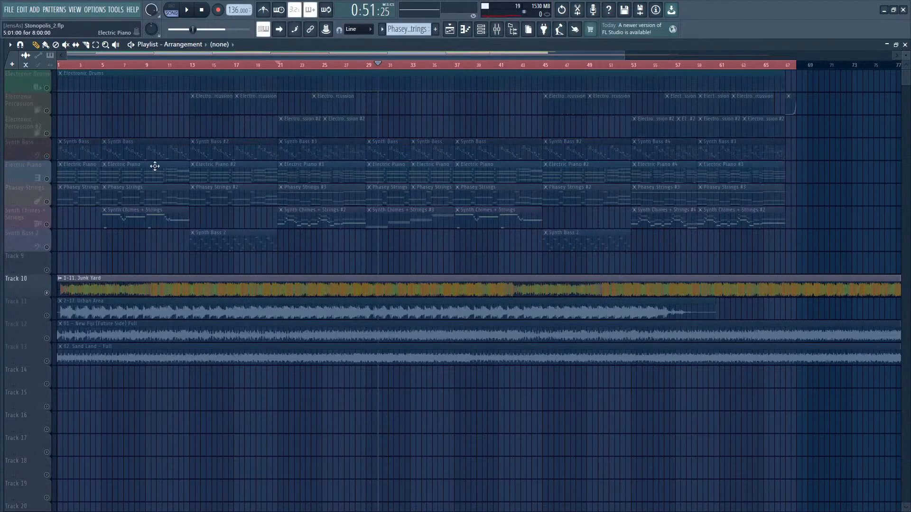
pyautogui.click(146, 65)
pyautogui.press('space')
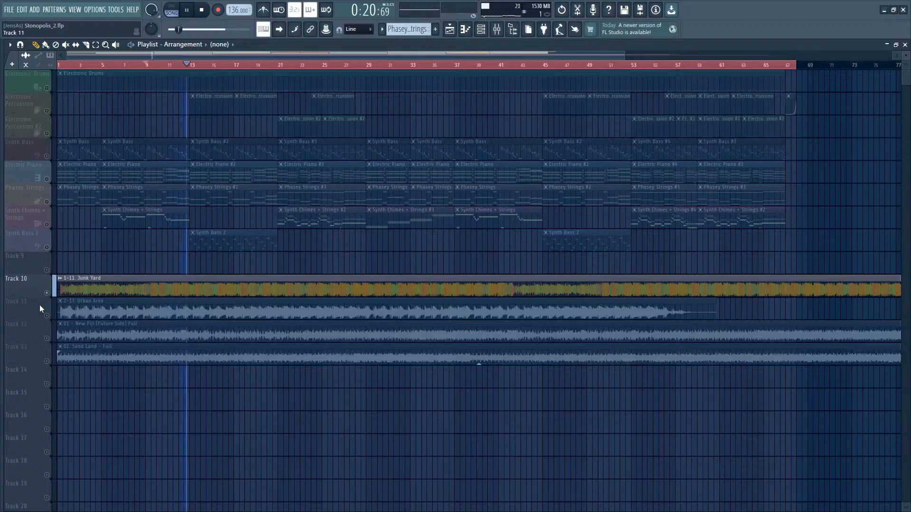
pyautogui.click(191, 9)
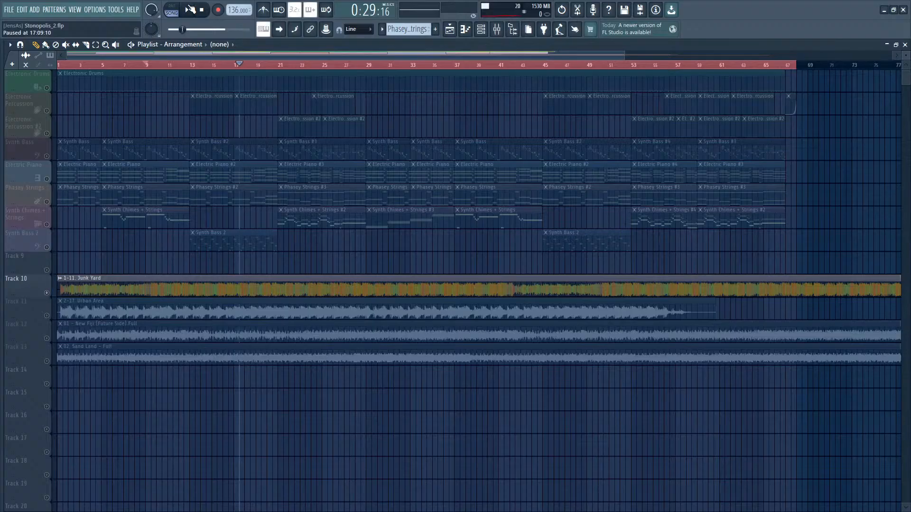
# Step: Enable only the Urban Area reference track in place of Junk Yard, play it, jump to bar 29 and pause
pyautogui.click(47, 316)
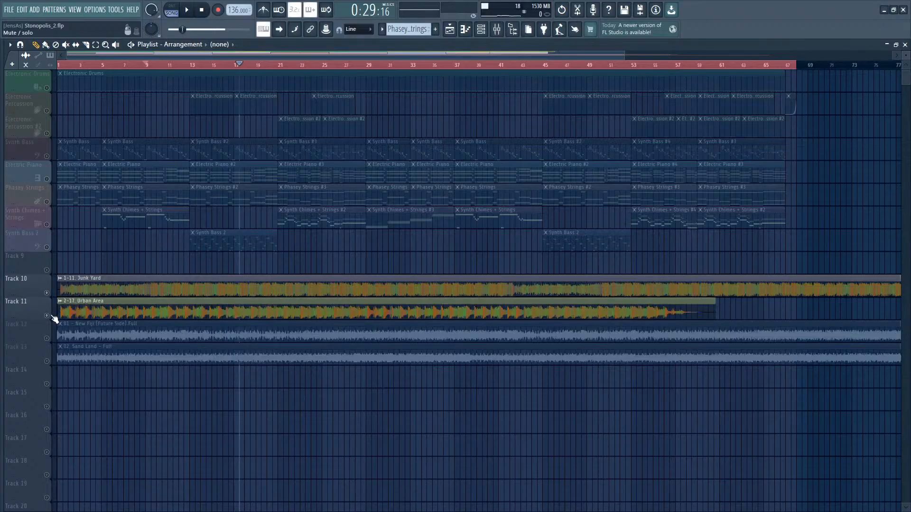
pyautogui.click(46, 294)
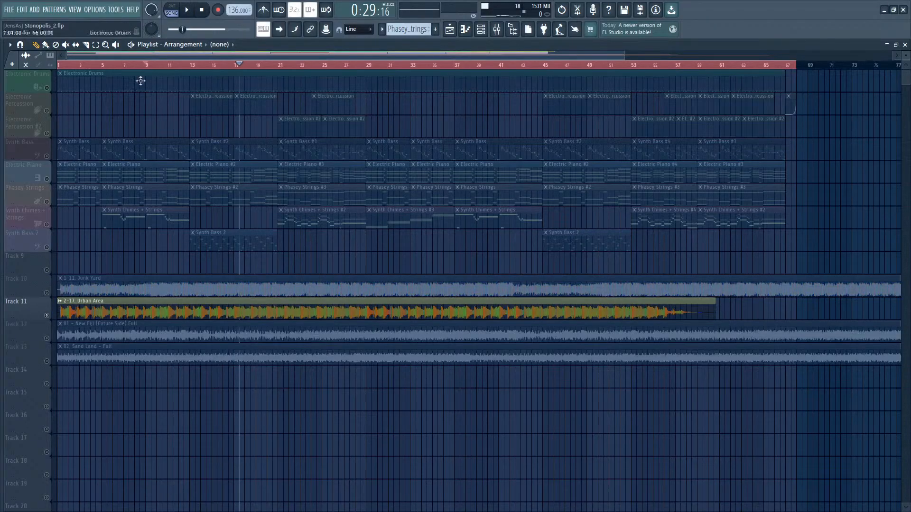
pyautogui.click(186, 14)
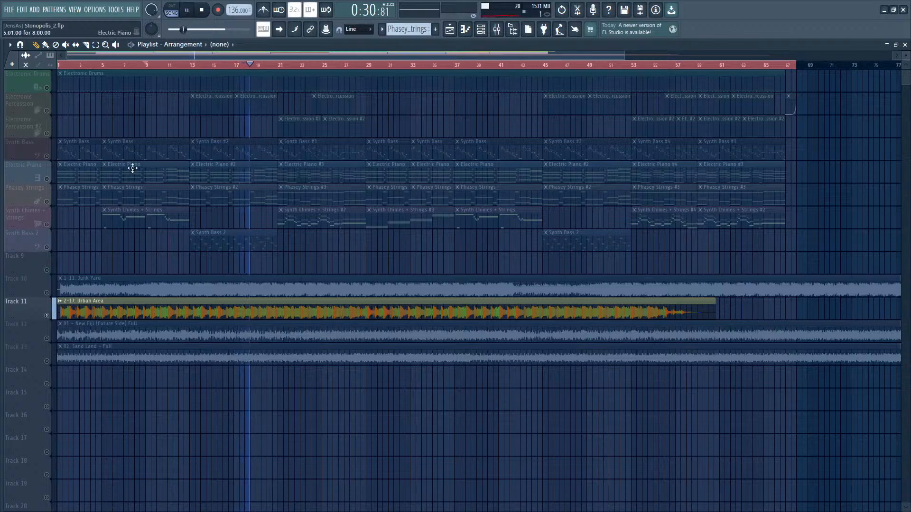
pyautogui.click(367, 68)
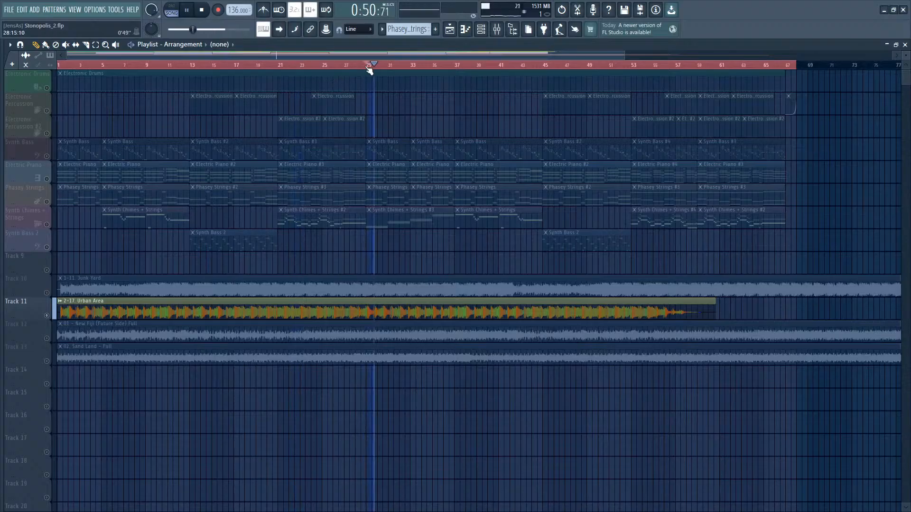
pyautogui.click(187, 10)
# Step: End the Urban Area solo to re-enable all the instrument tracks, and mute the four reference audio tracks
pyautogui.click(47, 315)
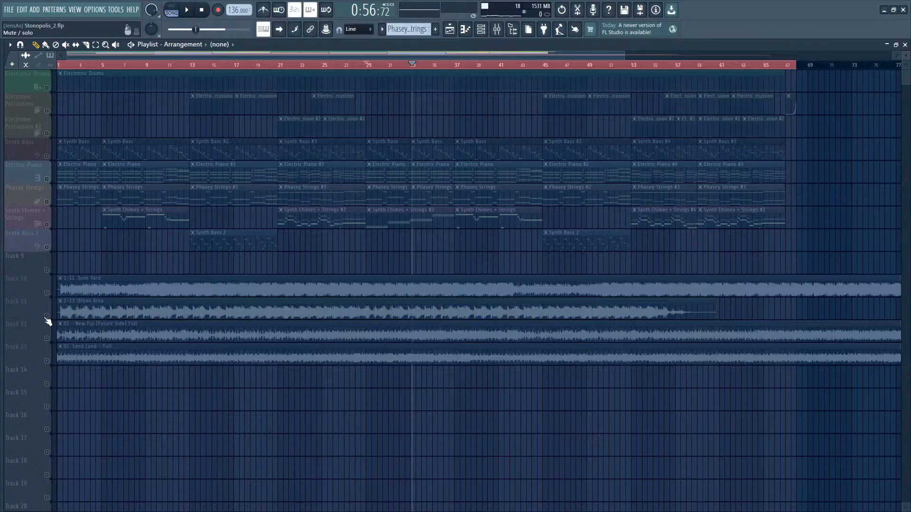
pyautogui.rightClick(46, 315)
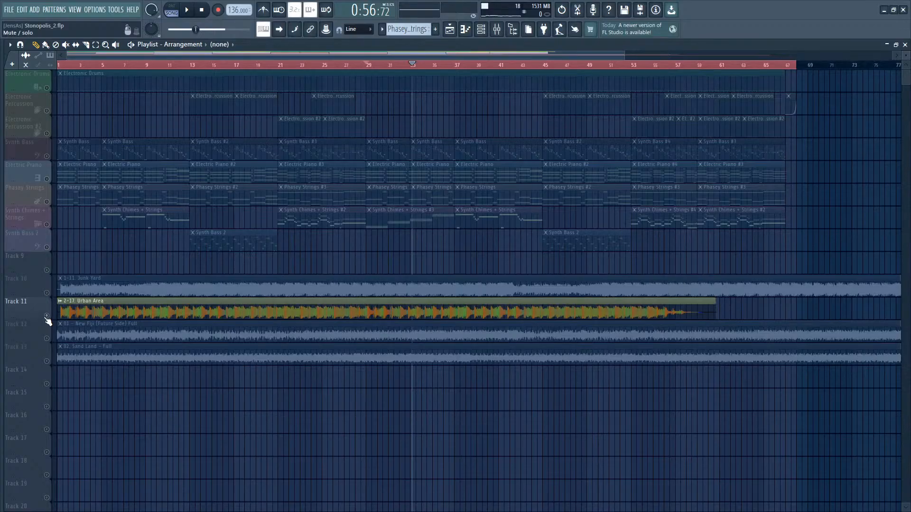
pyautogui.rightClick(47, 315)
pyautogui.click(47, 316)
pyautogui.click(46, 293)
pyautogui.click(47, 338)
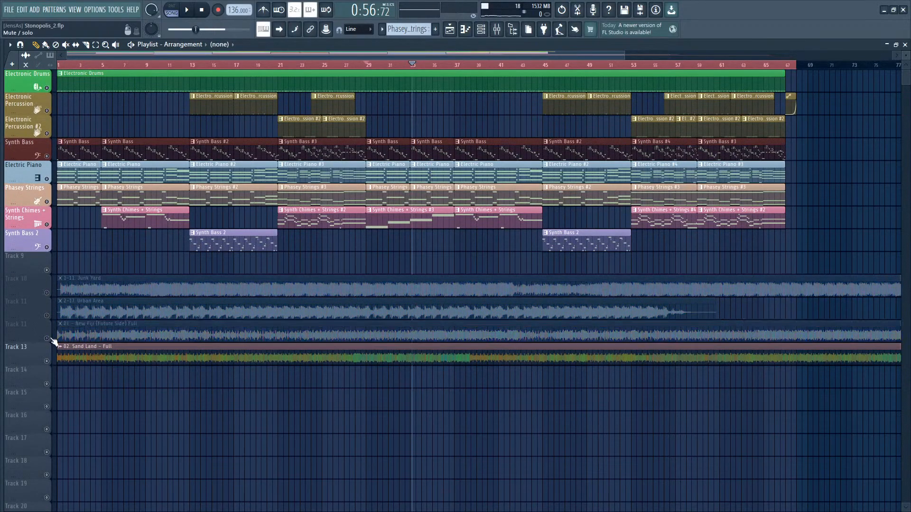
pyautogui.click(46, 361)
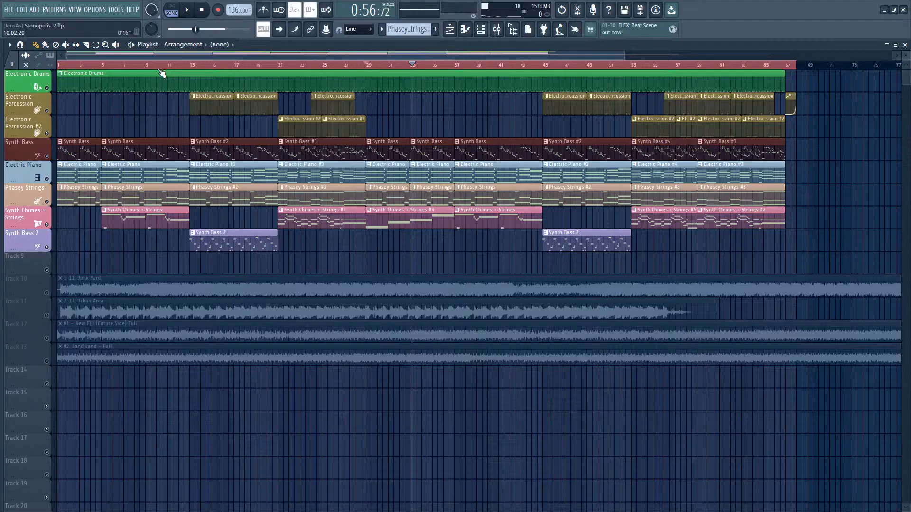
# Step: Scrub the playhead through the opening sections up to bar 21 and return it to the start of the song
pyautogui.moveTo(199, 52)
pyautogui.mouseDown()
pyautogui.moveTo(203, 94)
pyautogui.moveTo(206, 59)
pyautogui.mouseUp()
pyautogui.moveTo(351, 64); pyautogui.dragTo(350, 65)
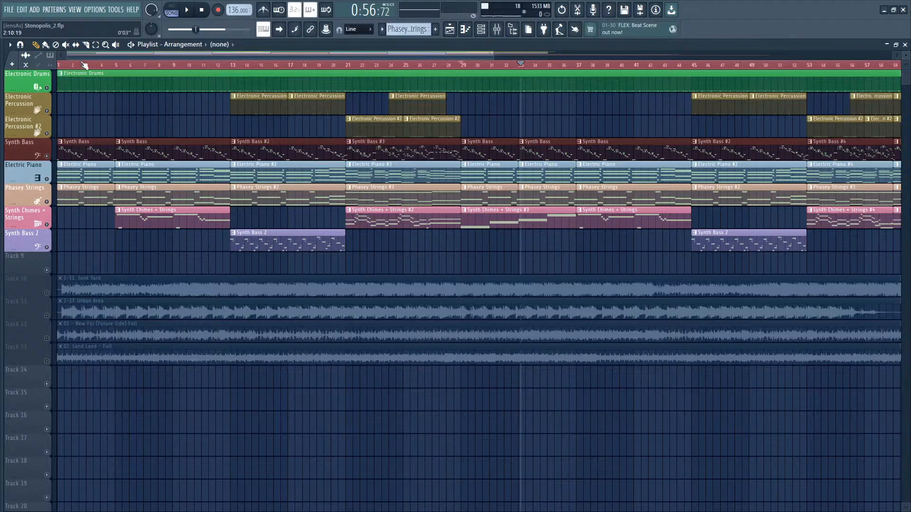
pyautogui.moveTo(140, 64); pyautogui.dragTo(347, 63)
pyautogui.scroll(1, 344, 61)
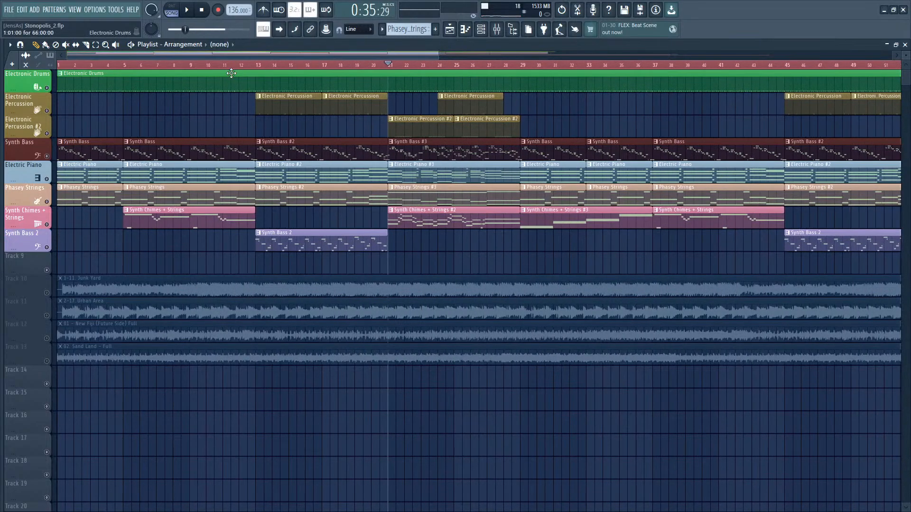
pyautogui.click(252, 64)
pyautogui.moveTo(253, 65); pyautogui.dragTo(36, 81)
pyautogui.scroll(-1, 72, 137)
pyautogui.scroll(1, 74, 156)
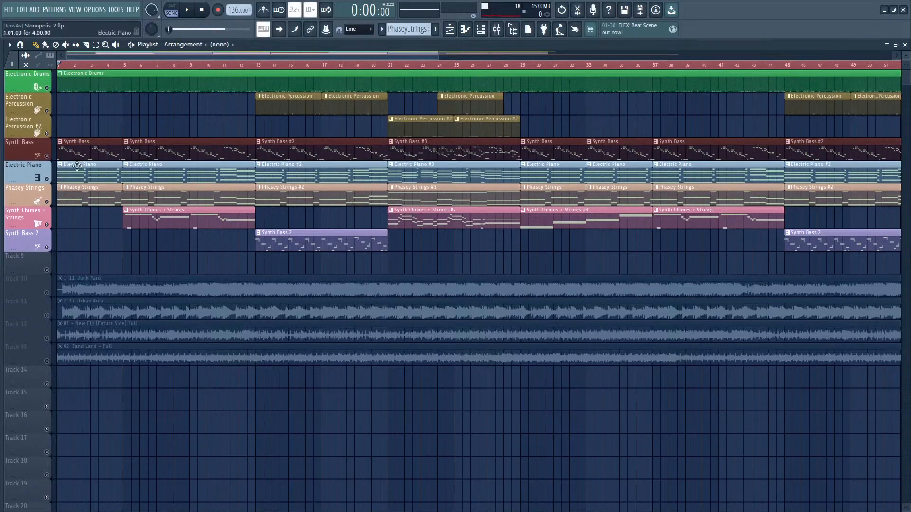
# Step: Solo the Electric Piano track, play it from the start of the song and pause it
pyautogui.rightClick(47, 179)
pyautogui.click(187, 10)
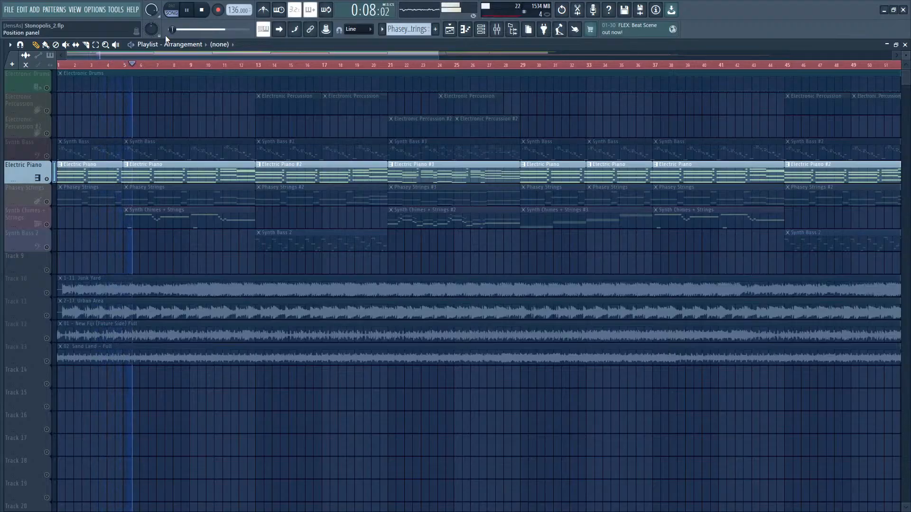
pyautogui.click(189, 10)
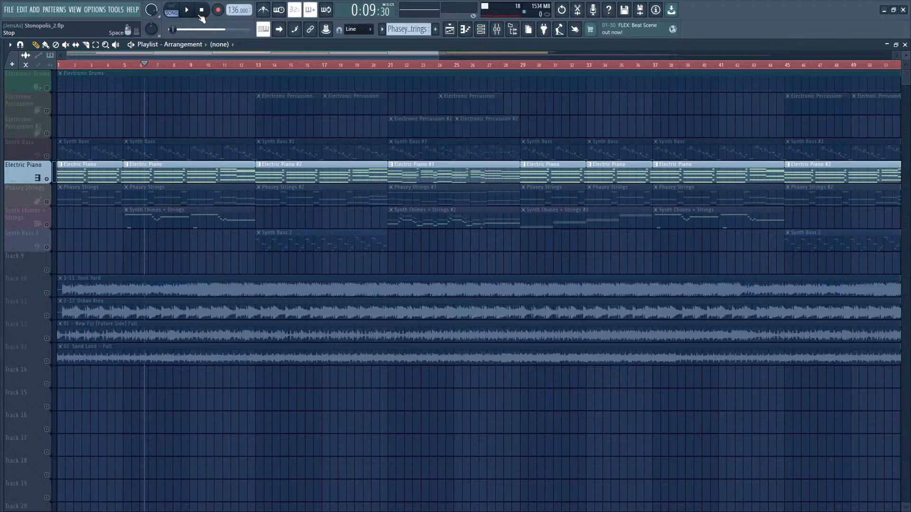
# Step: Enable only the Electronic Drums track instead of the Electric Piano, play a passage of it and pause
pyautogui.moveTo(187, 55); pyautogui.dragTo(187, 43)
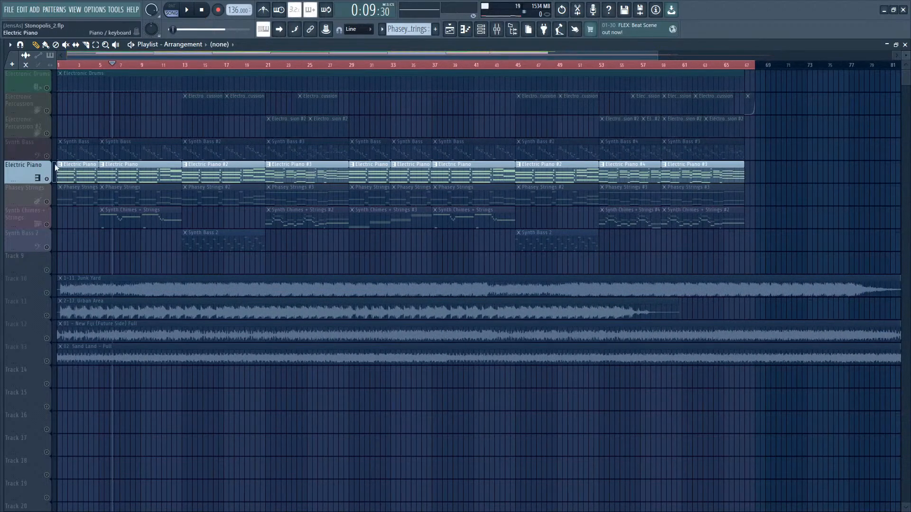
pyautogui.click(40, 87)
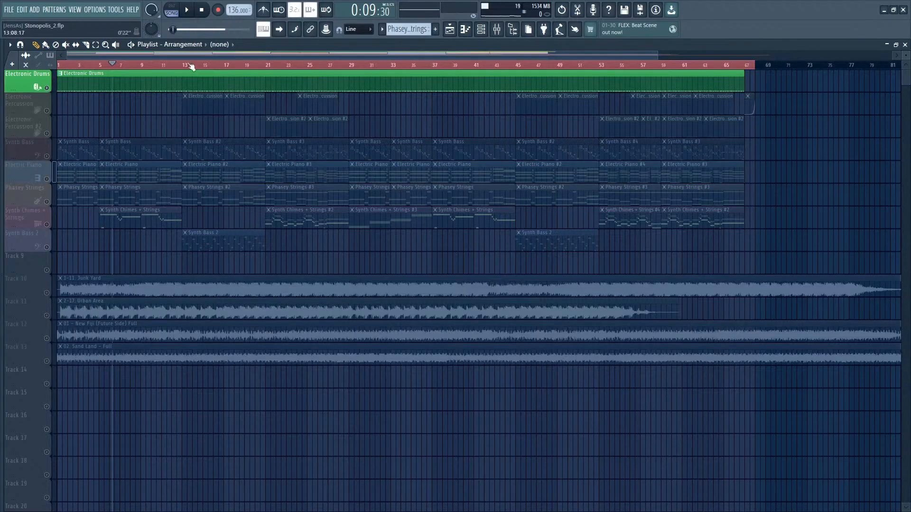
pyautogui.click(188, 11)
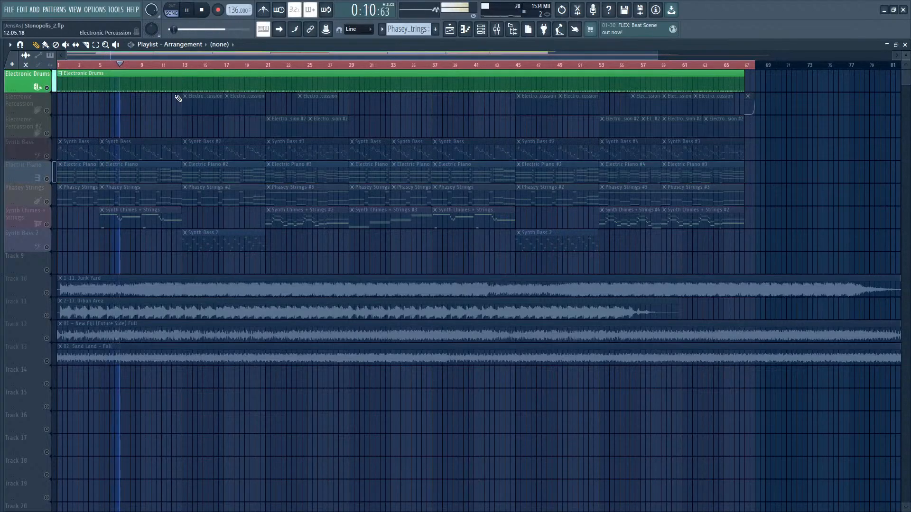
pyautogui.click(189, 10)
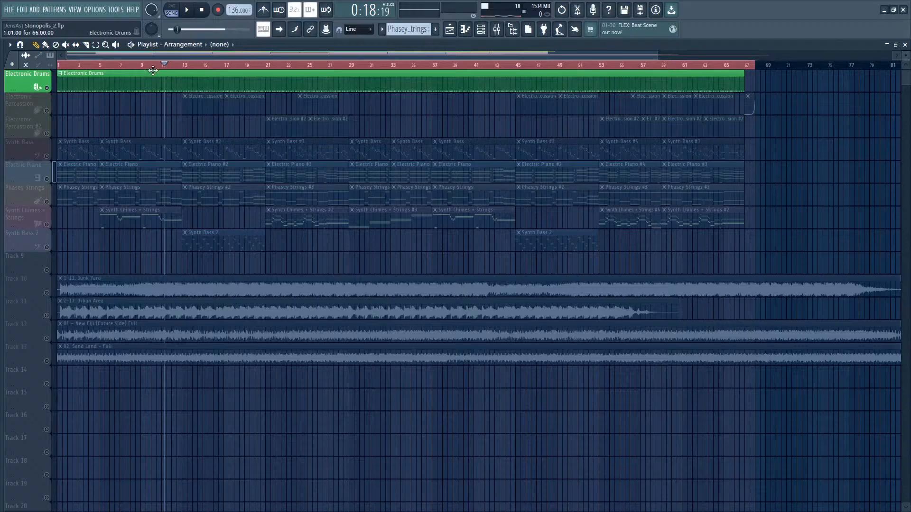
# Step: Enable only the Phasey Strings track with the drums muted, play it from the start of the song and pause
pyautogui.click(47, 198)
pyautogui.press('space')
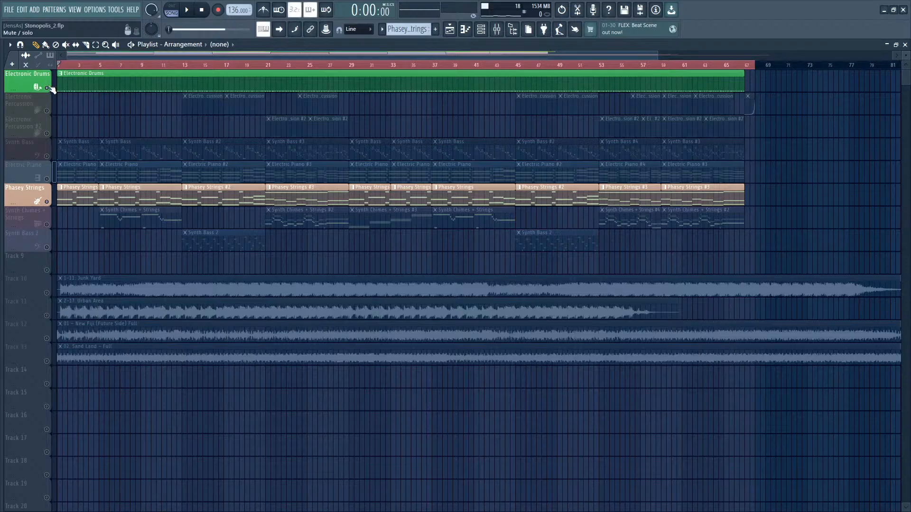
pyautogui.click(46, 88)
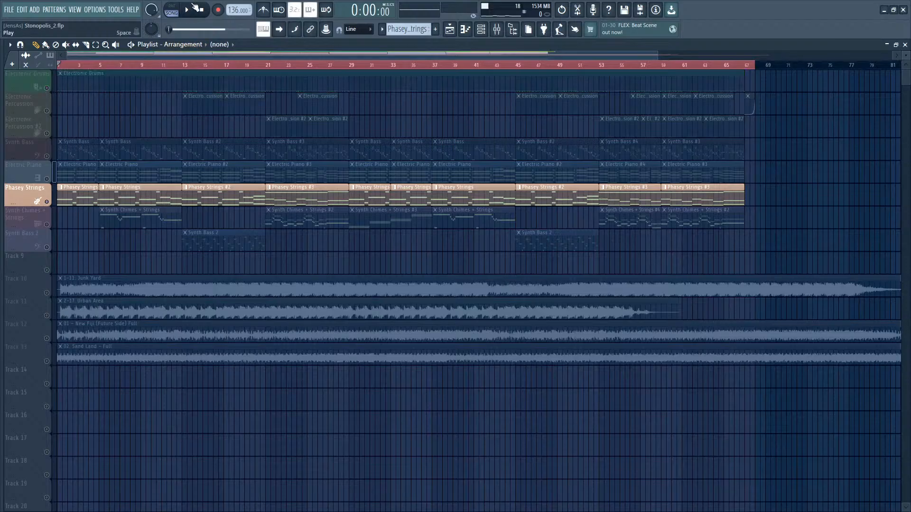
pyautogui.click(194, 9)
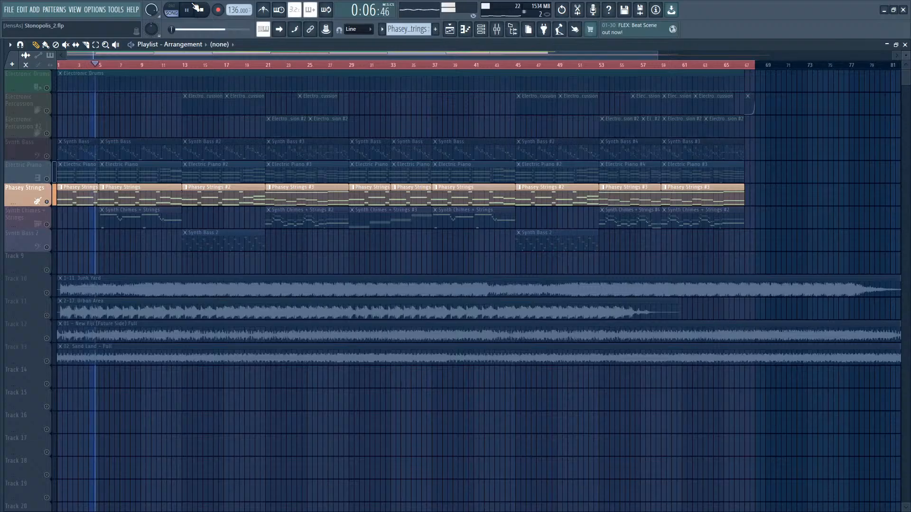
pyautogui.click(190, 9)
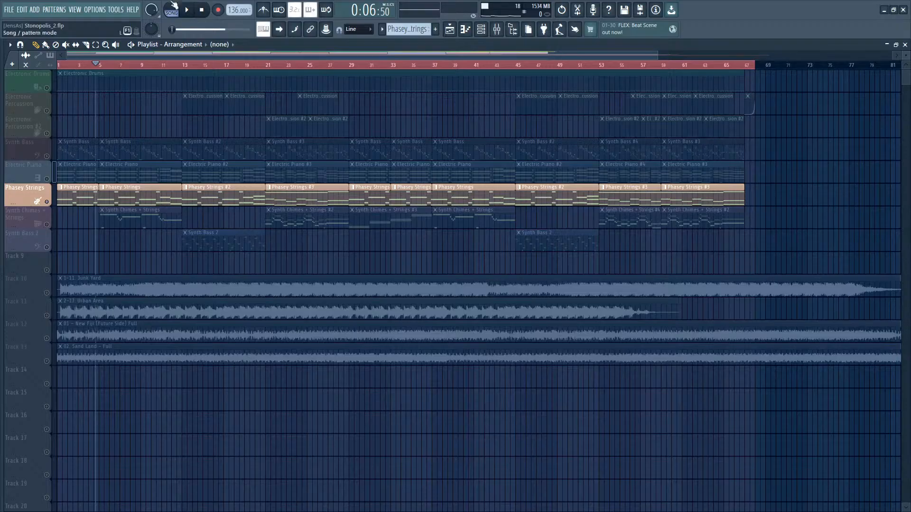
# Step: Enable only the Synth Bass track in place of Phasey Strings, play it from bar 5 and pause
pyautogui.click(41, 156)
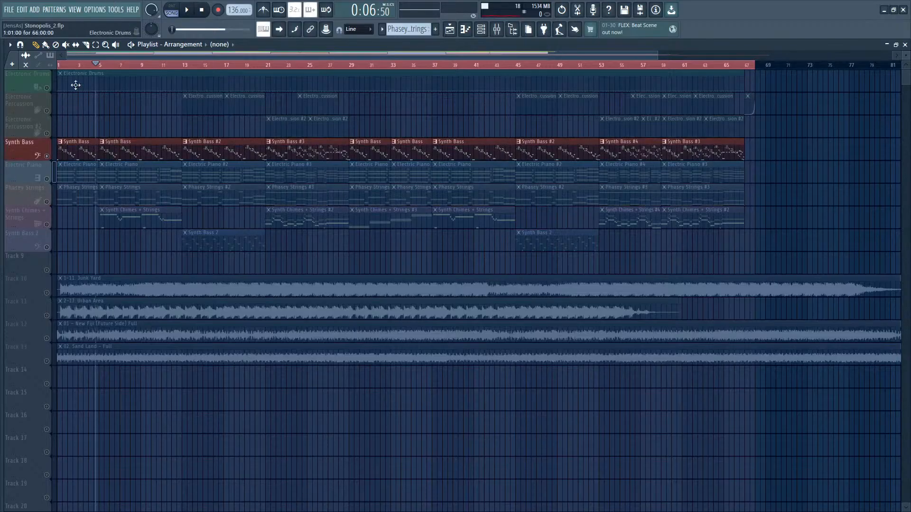
pyautogui.click(188, 10)
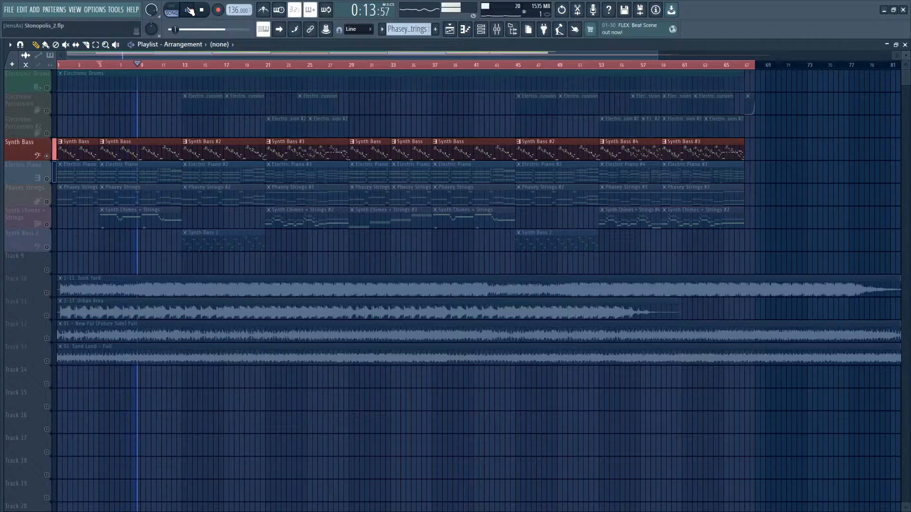
pyautogui.click(189, 10)
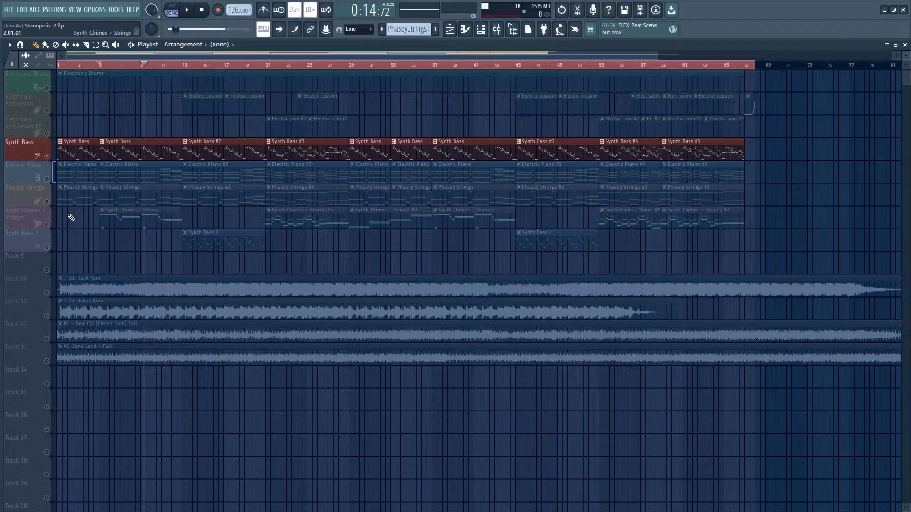
# Step: Unmute the Synth Chimes + Strings track alongside the Synth Bass and play both from bar 5
pyautogui.click(50, 211)
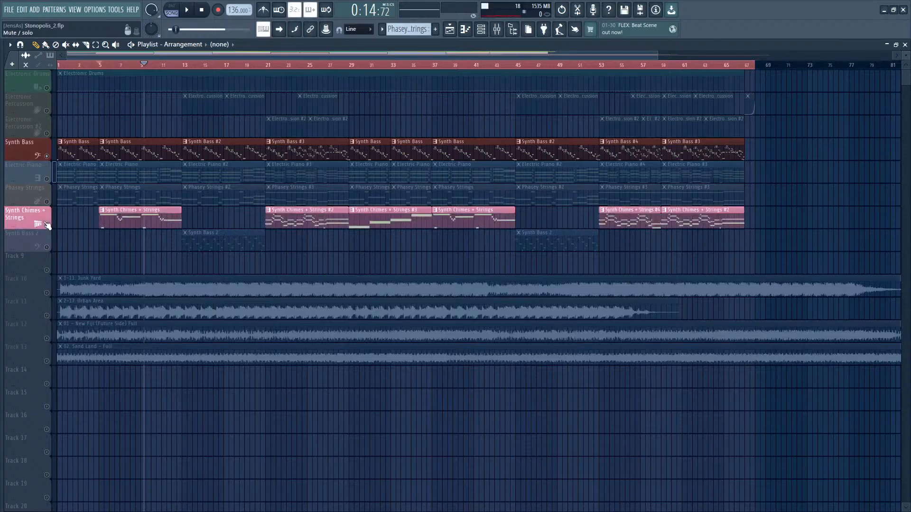
pyautogui.click(101, 66)
pyautogui.press('space')
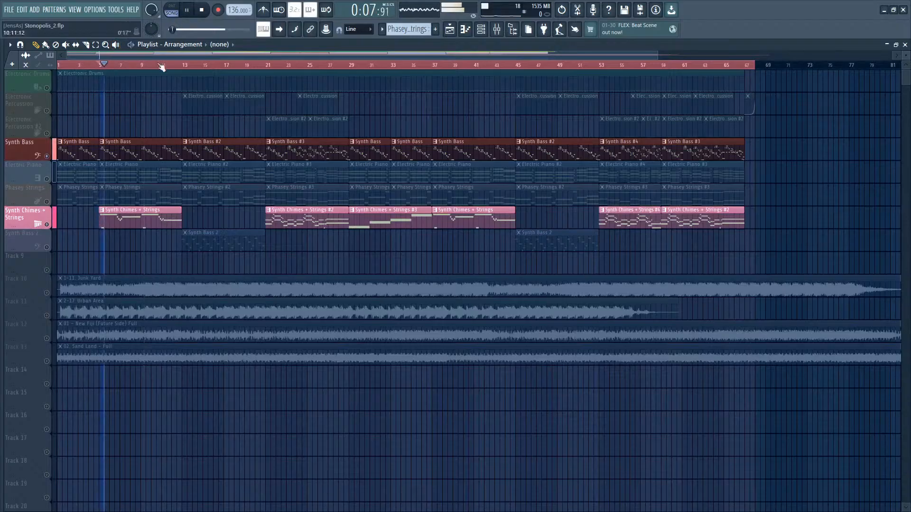
# Step: Mute the Synth Bass to hear Synth Chimes + Strings alone, and pause playback
pyautogui.click(55, 150)
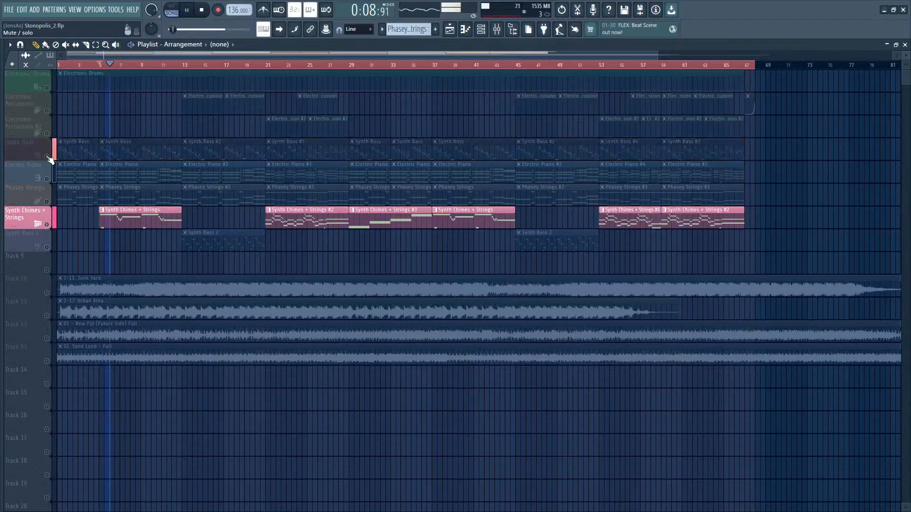
pyautogui.click(188, 14)
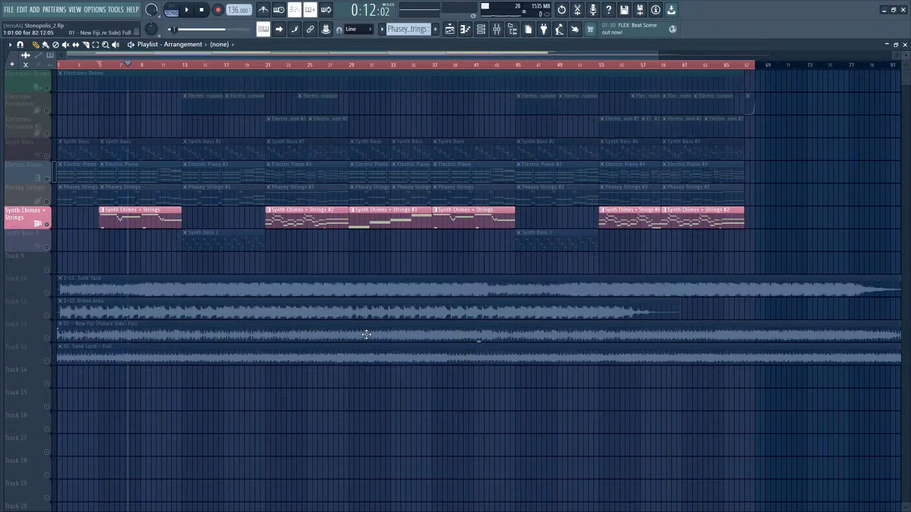
# Step: Unmute the Synth Bass 2 track, play its section from bar 13 and pause
pyautogui.click(53, 245)
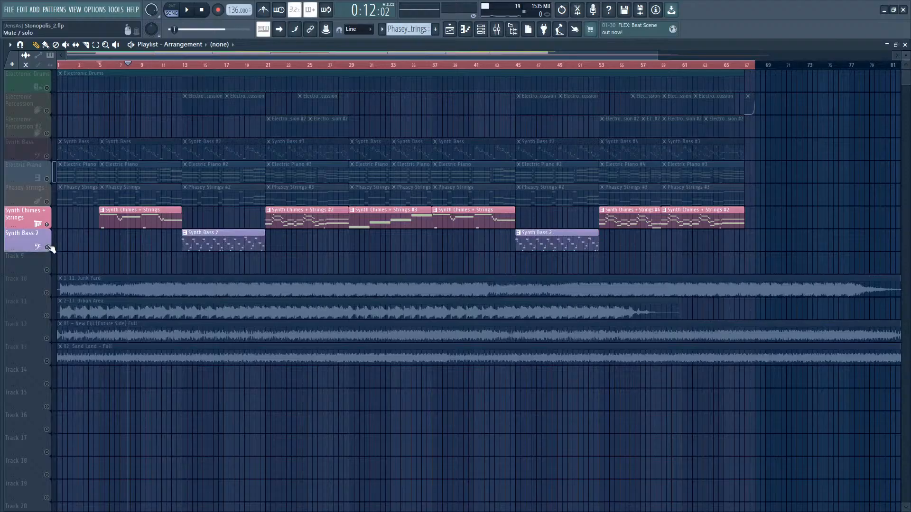
pyautogui.click(182, 65)
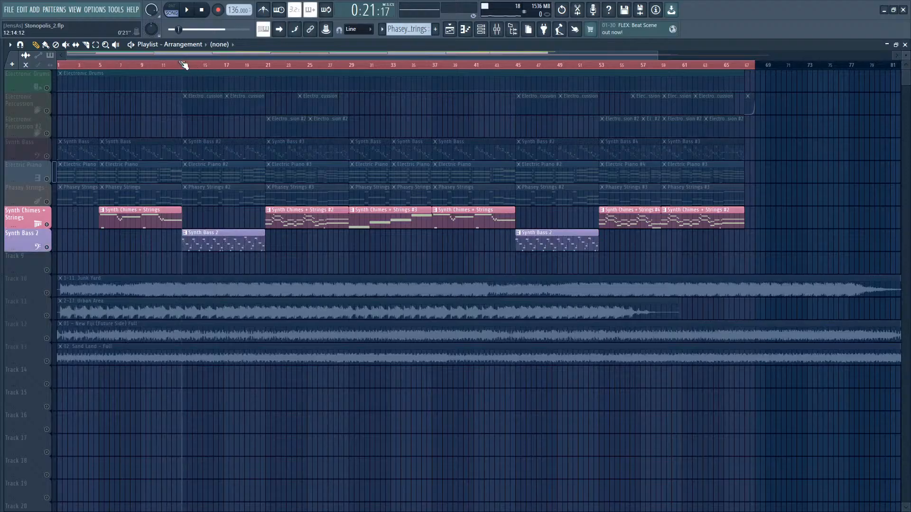
pyautogui.click(187, 11)
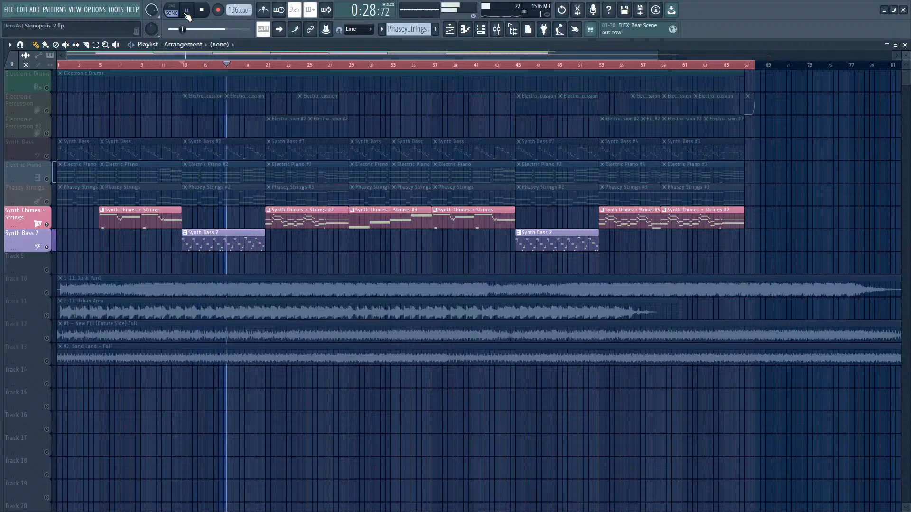
pyautogui.click(187, 14)
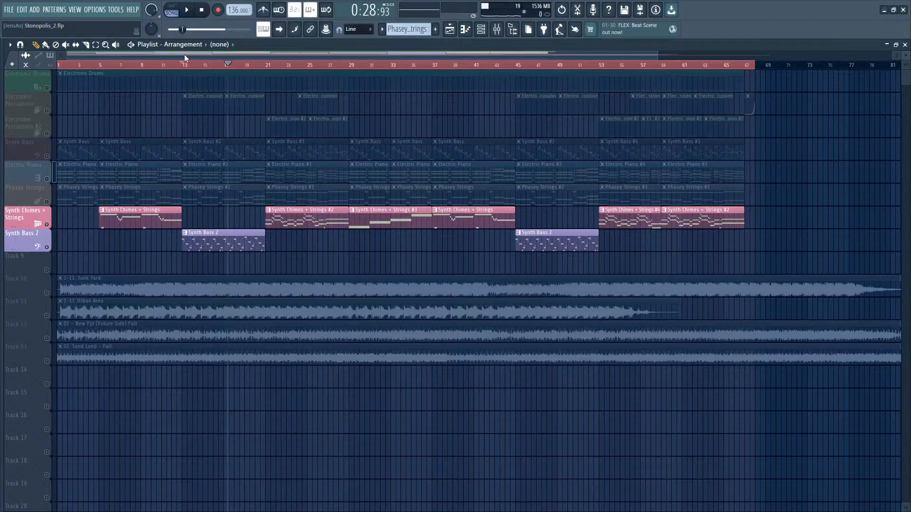
# Step: Unmute the Synth Bass alongside Synth Chimes + Strings and Synth Bass 2, play from the start of the song and pause
pyautogui.click(51, 179)
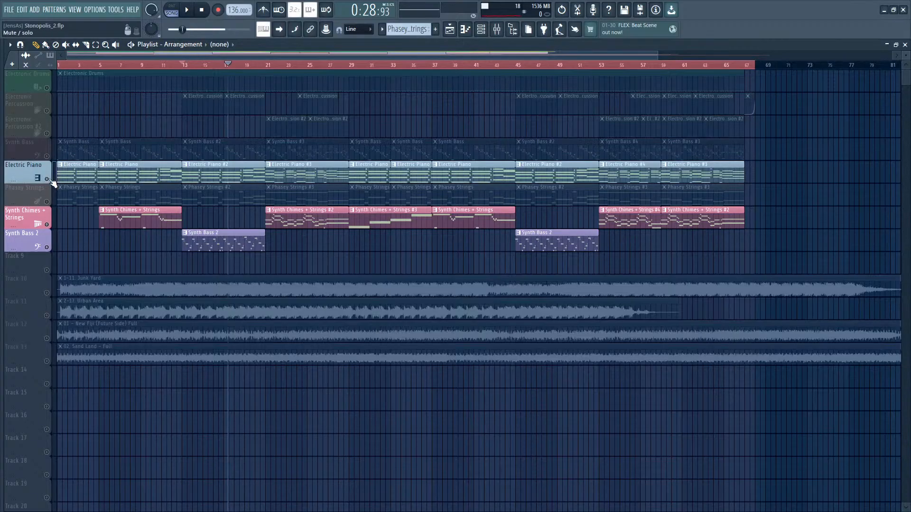
pyautogui.click(47, 157)
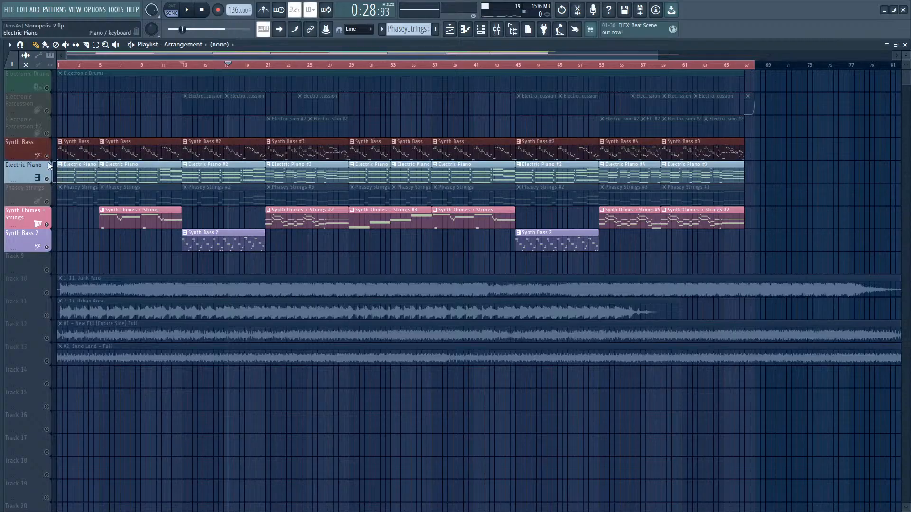
pyautogui.click(49, 180)
pyautogui.click(36, 78)
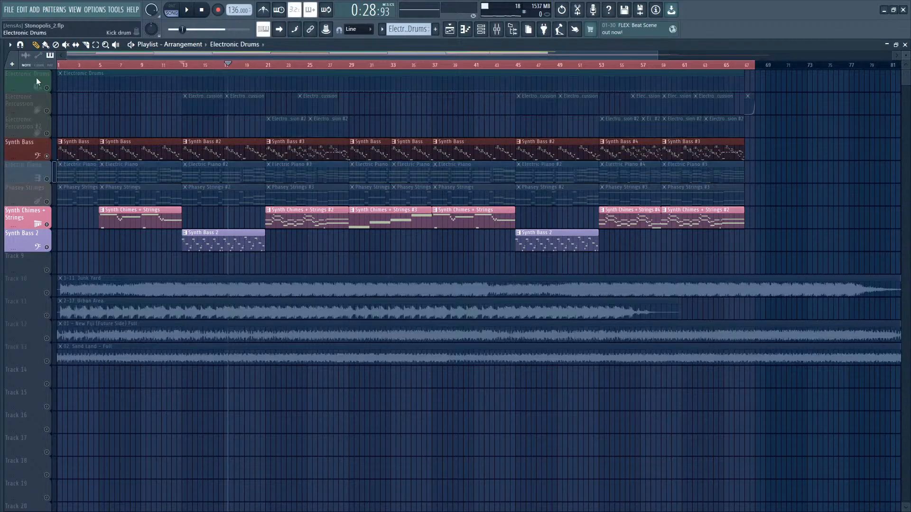
pyautogui.press('space')
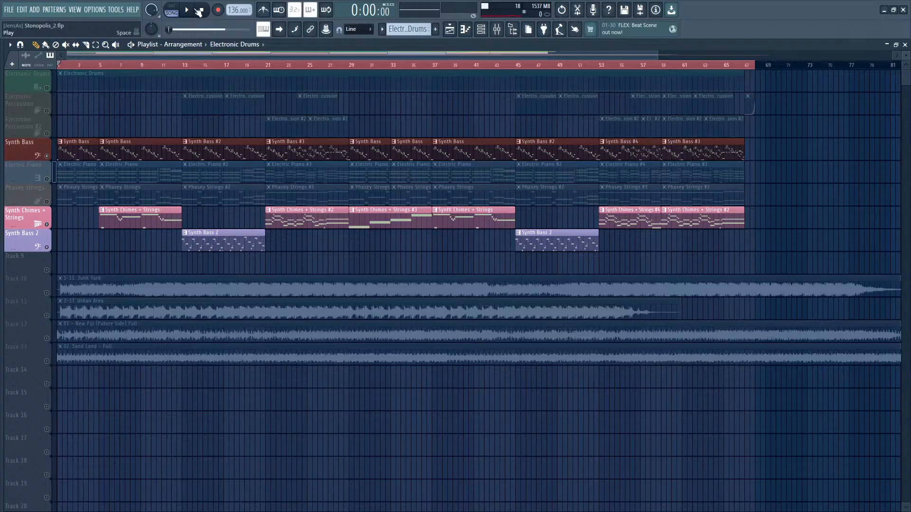
pyautogui.click(194, 10)
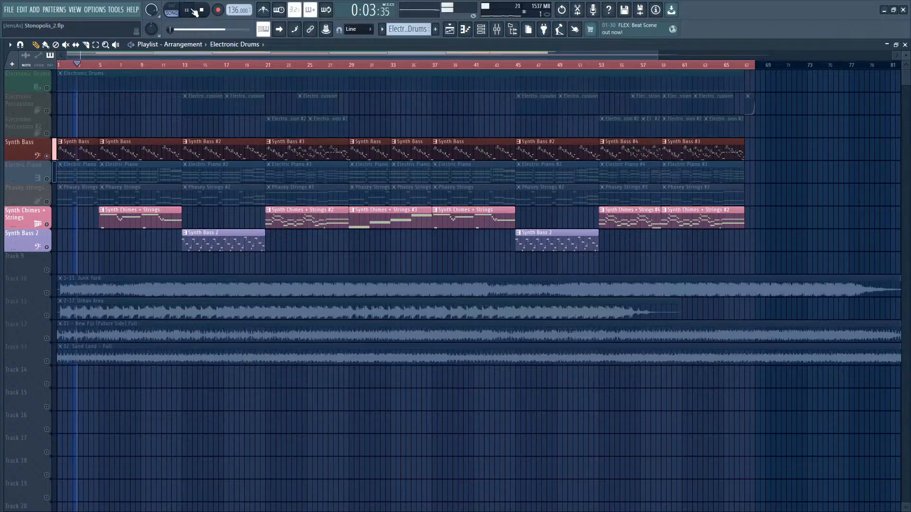
pyautogui.click(194, 11)
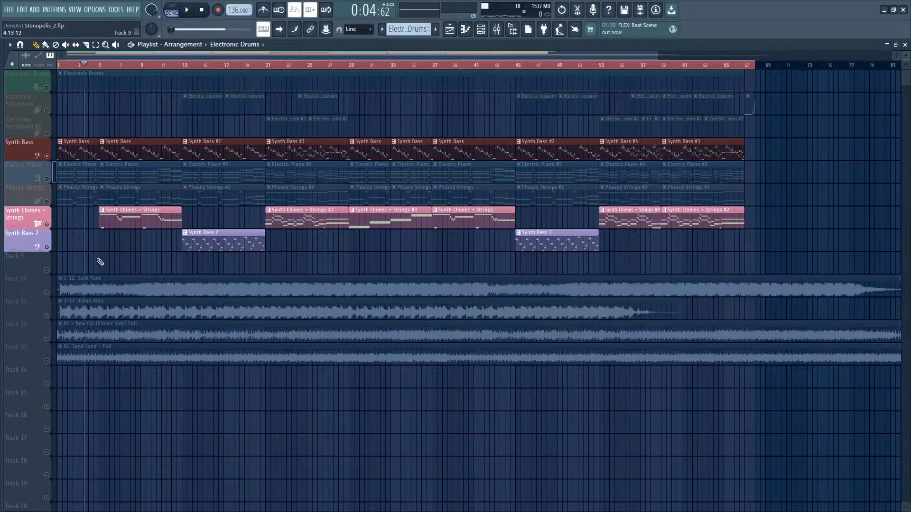
# Step: Solo the Junk Yard reference track, play it from the beginning, replay it from bar 5 and pause
pyautogui.rightClick(47, 292)
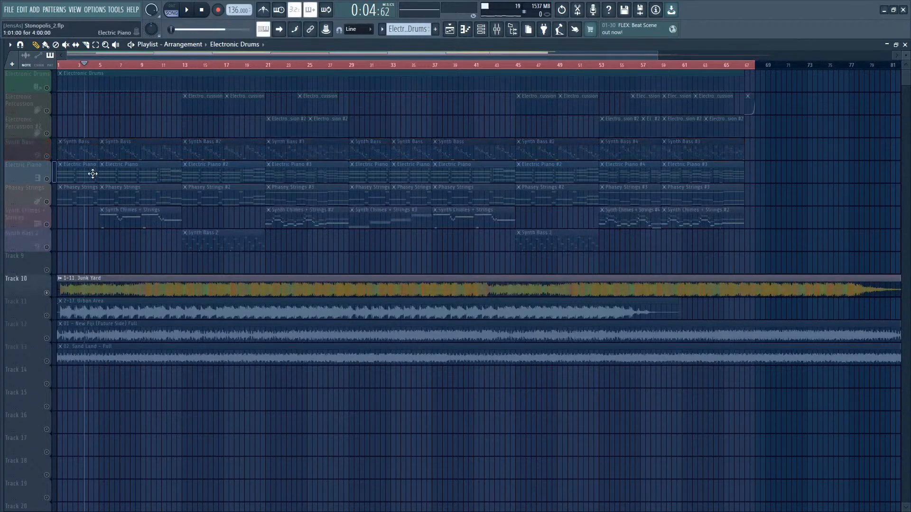
pyautogui.click(62, 65)
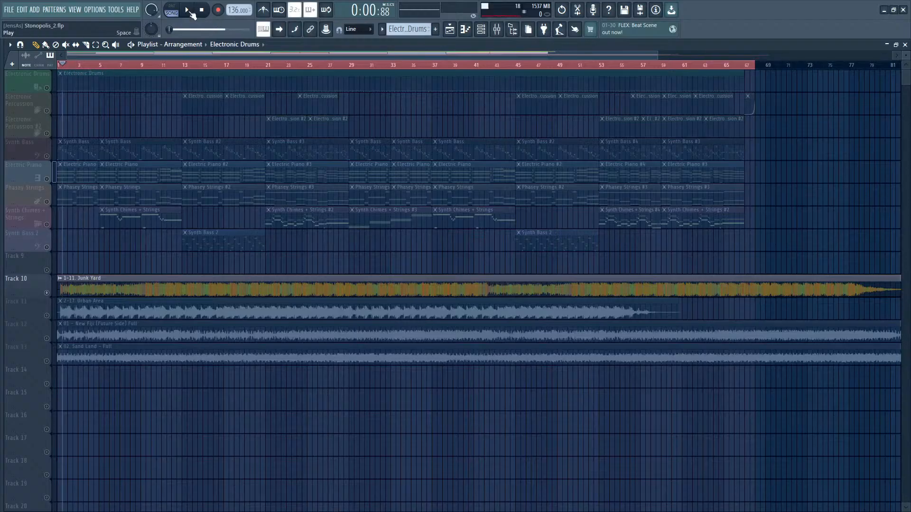
pyautogui.click(189, 11)
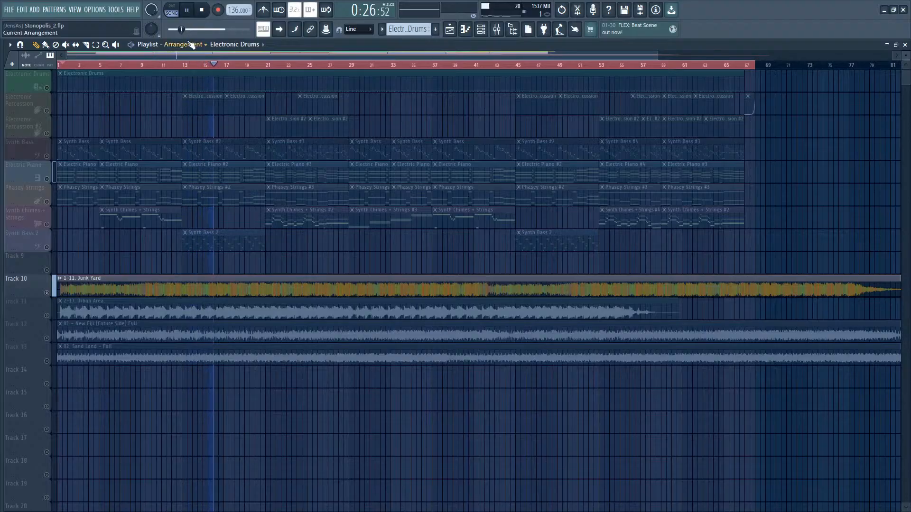
pyautogui.press('space')
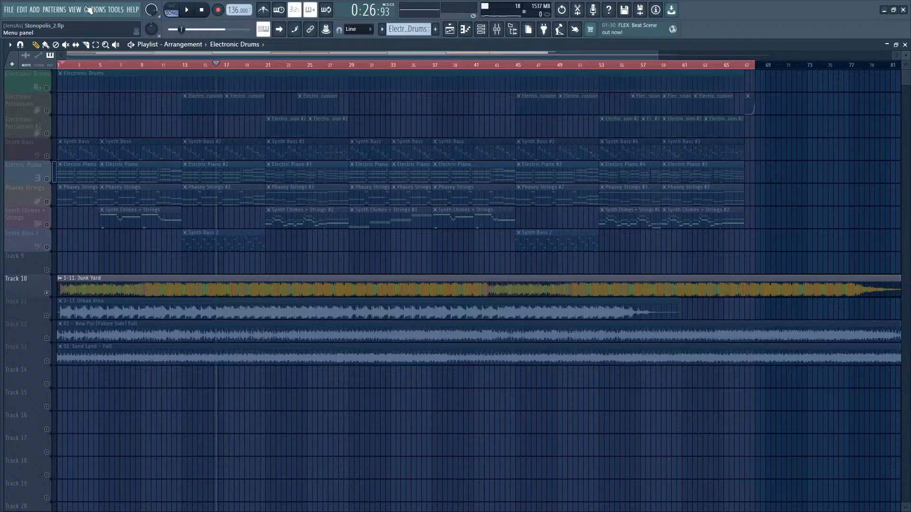
pyautogui.click(100, 64)
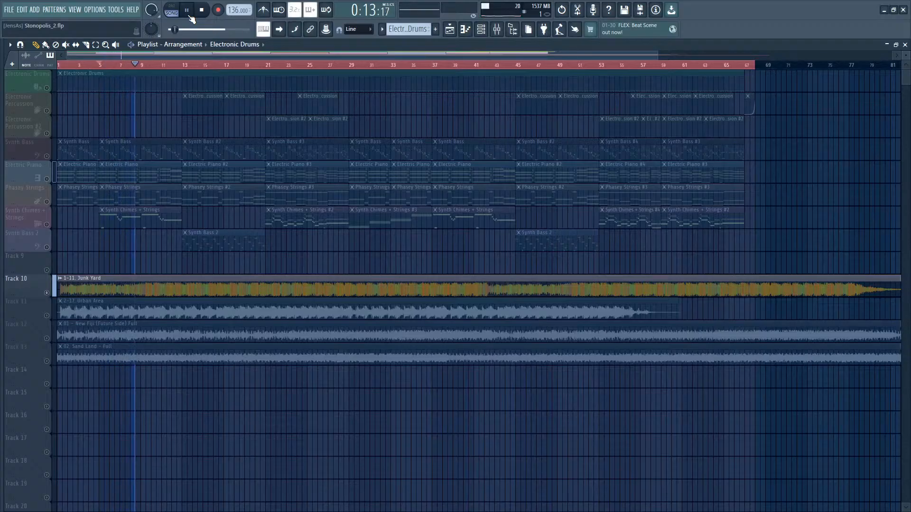
pyautogui.click(188, 13)
# Step: Solo the Synth Bass track, play it from the start of the song and pause
pyautogui.moveTo(70, 65); pyautogui.dragTo(56, 67)
pyautogui.rightClick(47, 155)
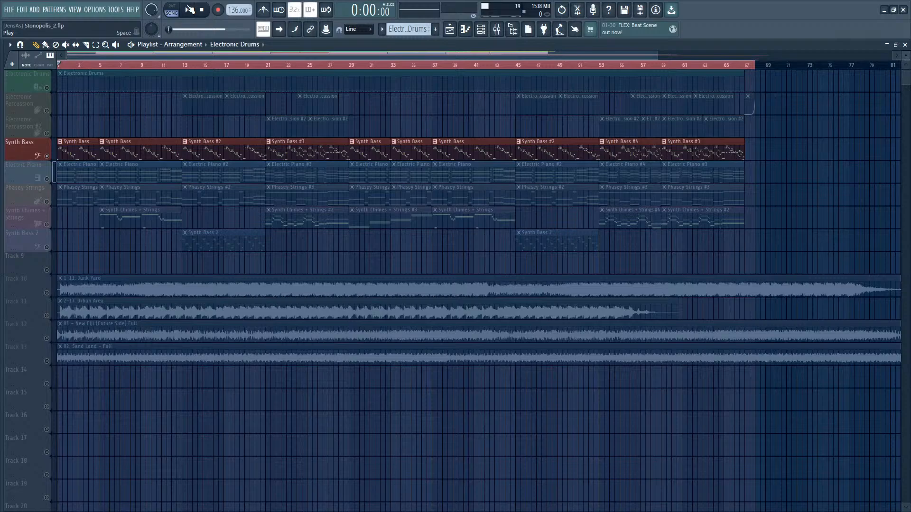
pyautogui.click(189, 10)
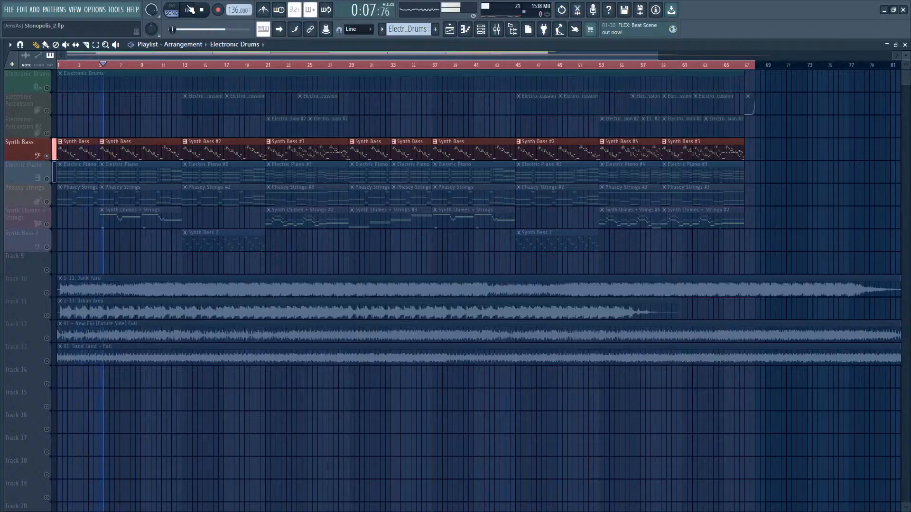
pyautogui.click(189, 10)
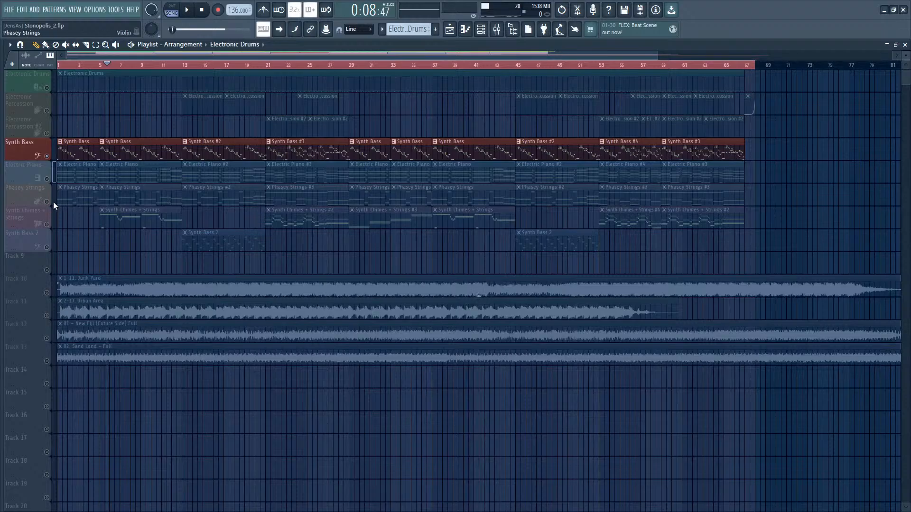
# Step: Play only the Electric Piano from bar 29, bring the Synth Bass in during playback and pause
pyautogui.click(52, 183)
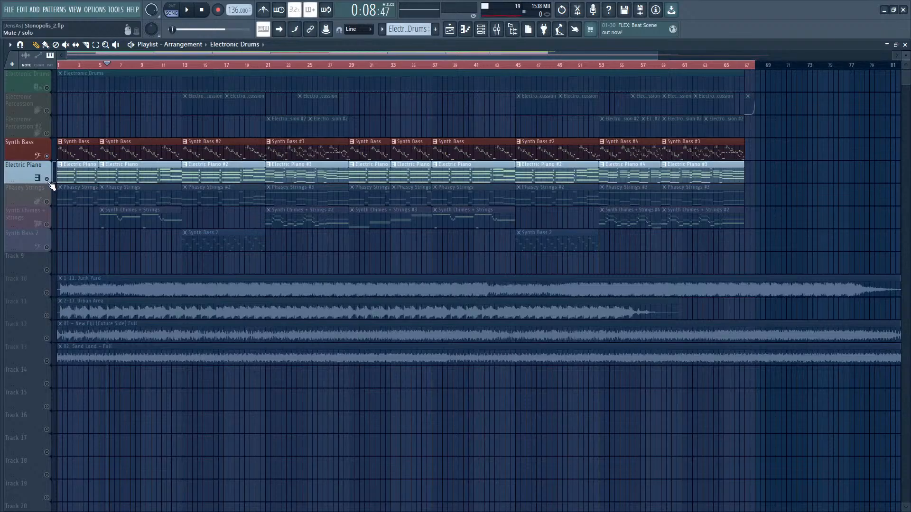
pyautogui.click(46, 156)
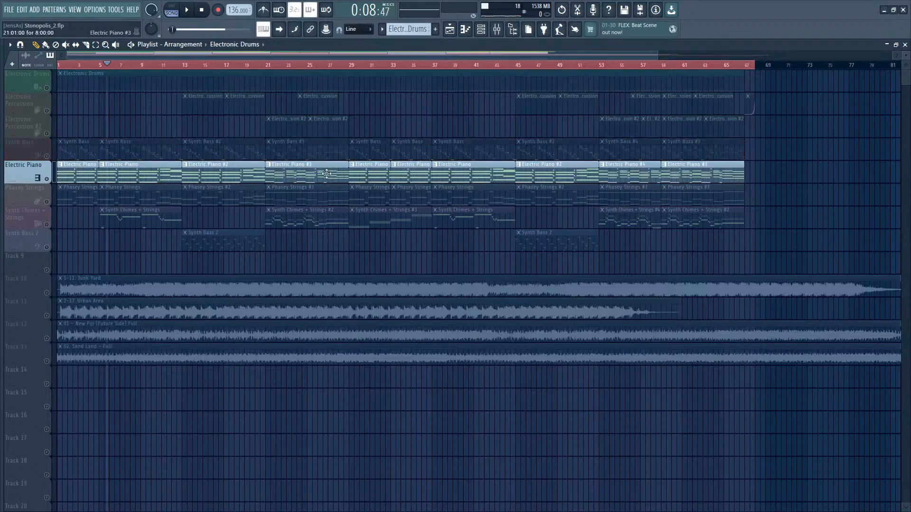
pyautogui.click(349, 65)
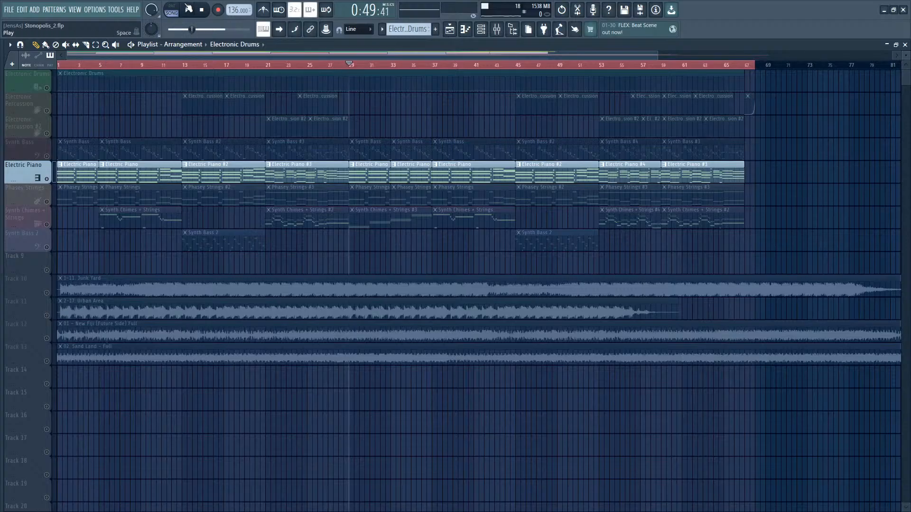
pyautogui.click(188, 10)
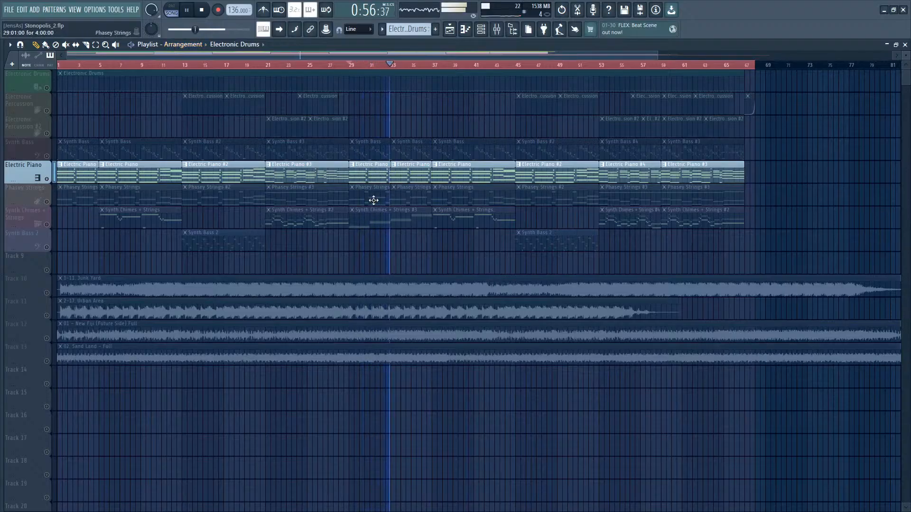
pyautogui.click(47, 156)
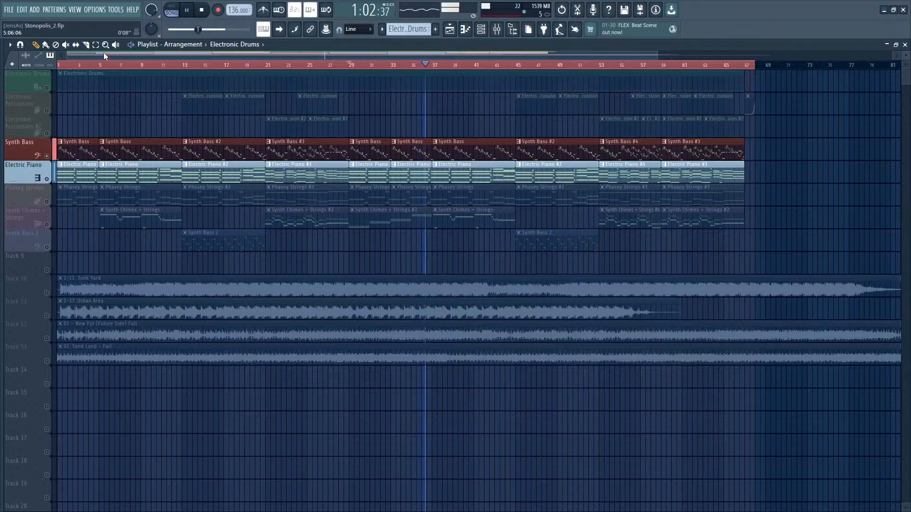
pyautogui.click(189, 13)
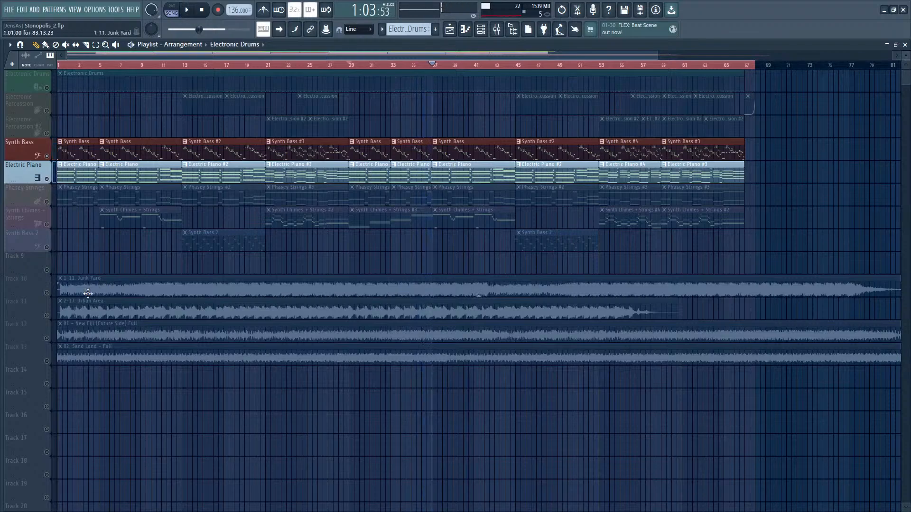
# Step: Enable only the Junk Yard reference track in place of the bass and piano, play it from bar 9 and pause
pyautogui.click(47, 293)
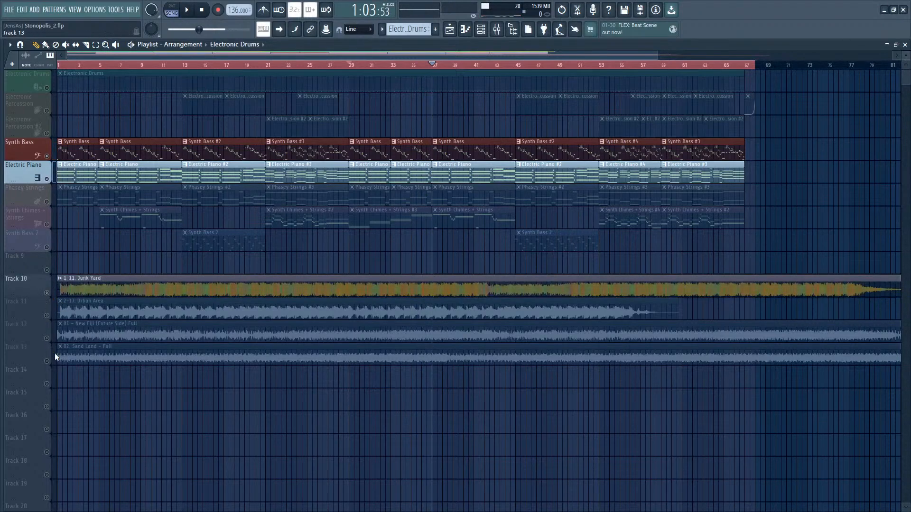
pyautogui.click(47, 179)
pyautogui.click(46, 156)
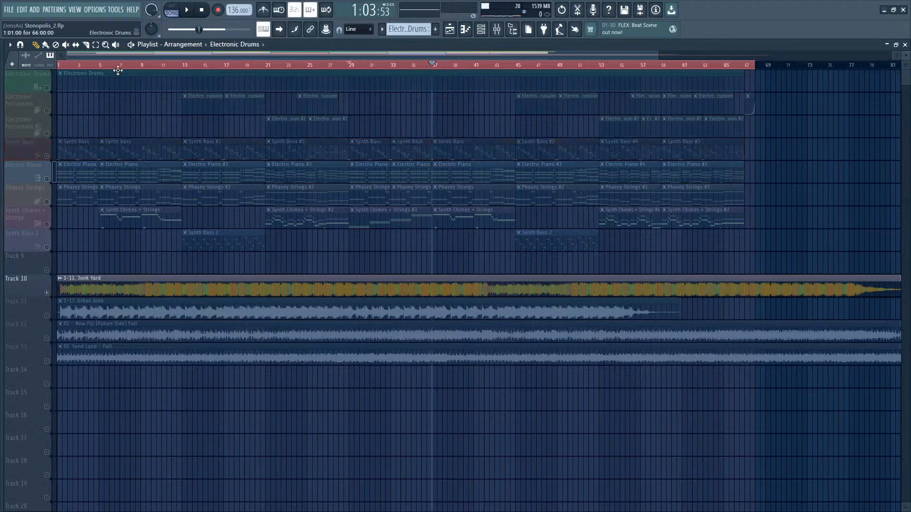
pyautogui.moveTo(109, 70); pyautogui.dragTo(146, 71)
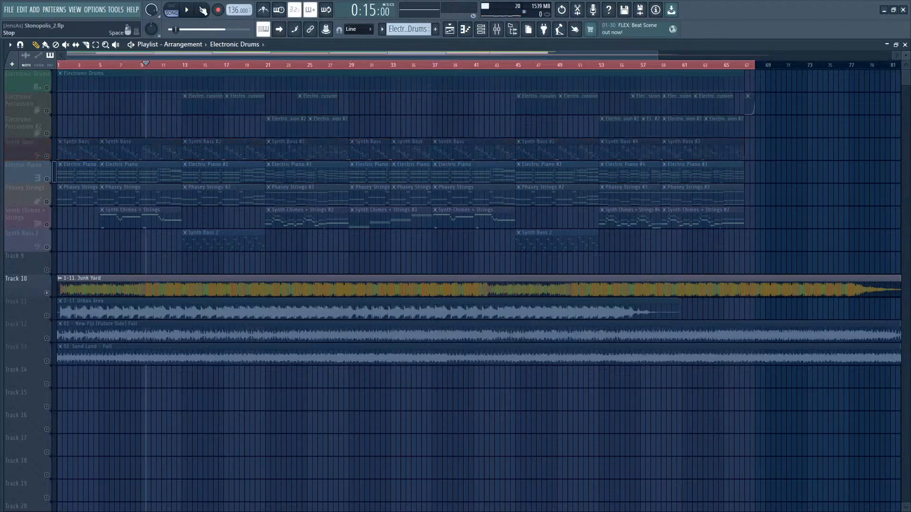
pyautogui.click(187, 10)
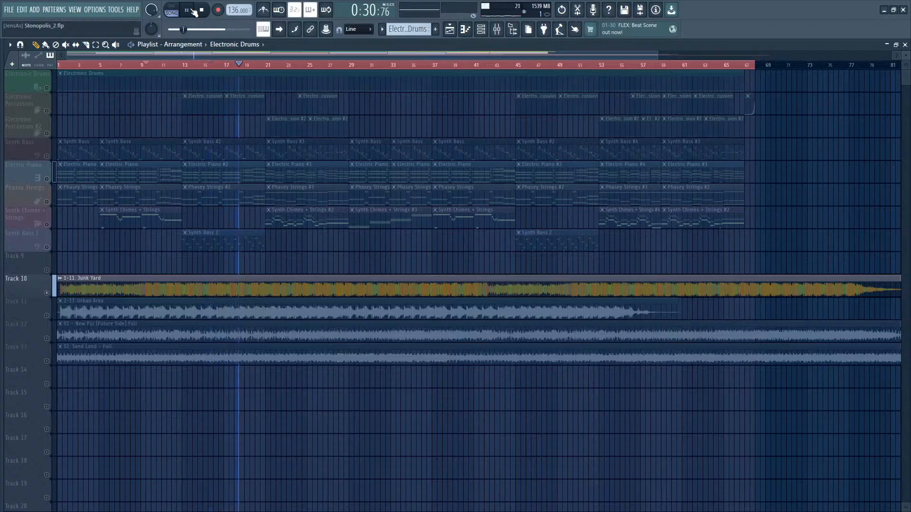
pyautogui.click(192, 10)
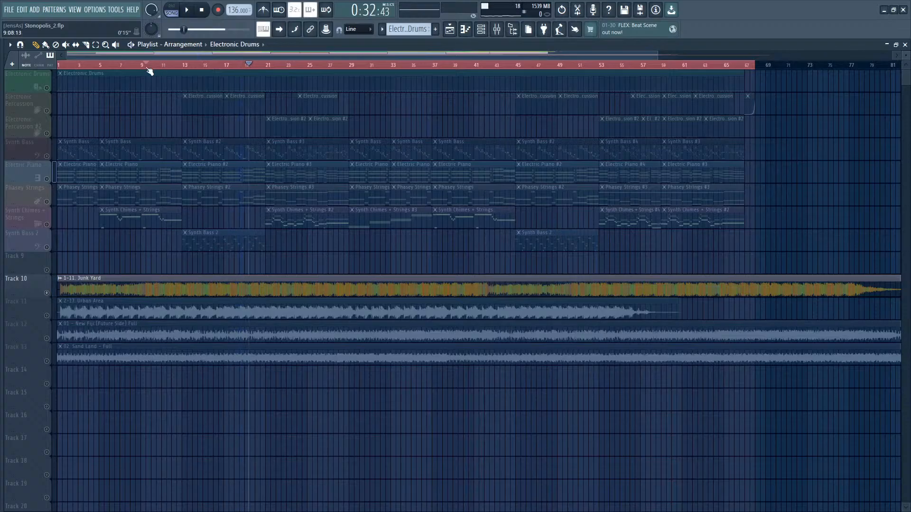
# Step: Enable only the Synth Chimes + Strings track in place of Junk Yard and play it from bar 21
pyautogui.click(49, 229)
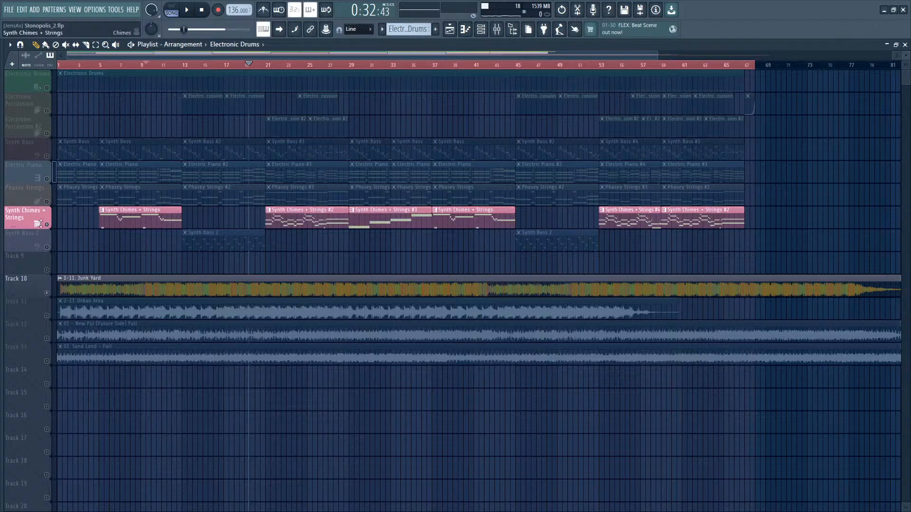
pyautogui.click(265, 67)
pyautogui.click(193, 11)
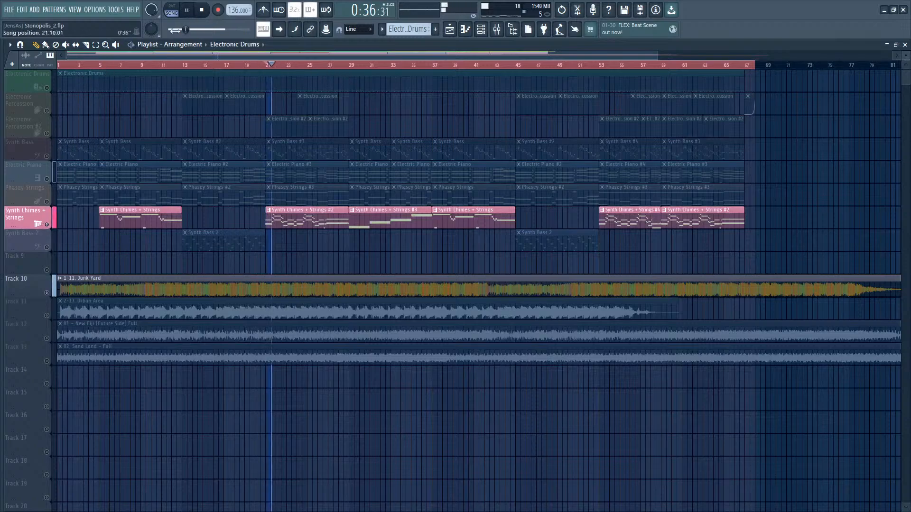
pyautogui.press('space')
pyautogui.click(47, 293)
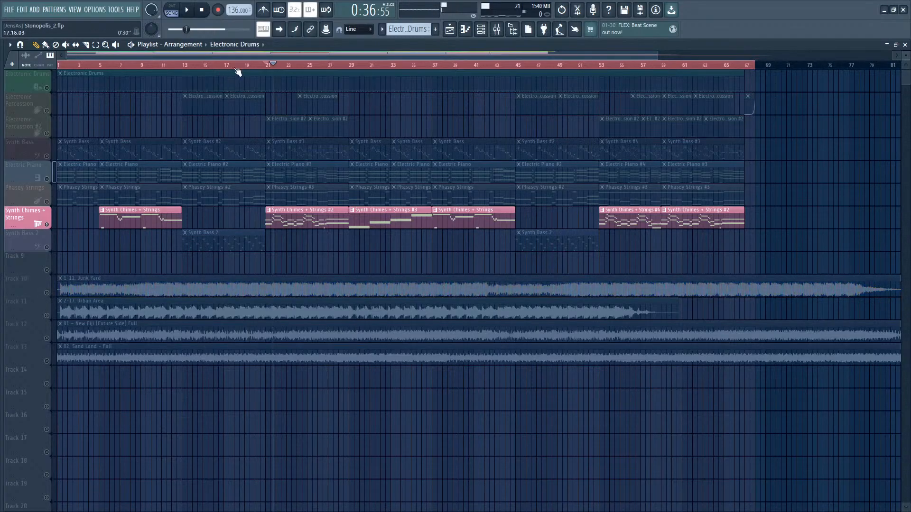
pyautogui.click(268, 66)
pyautogui.press('space')
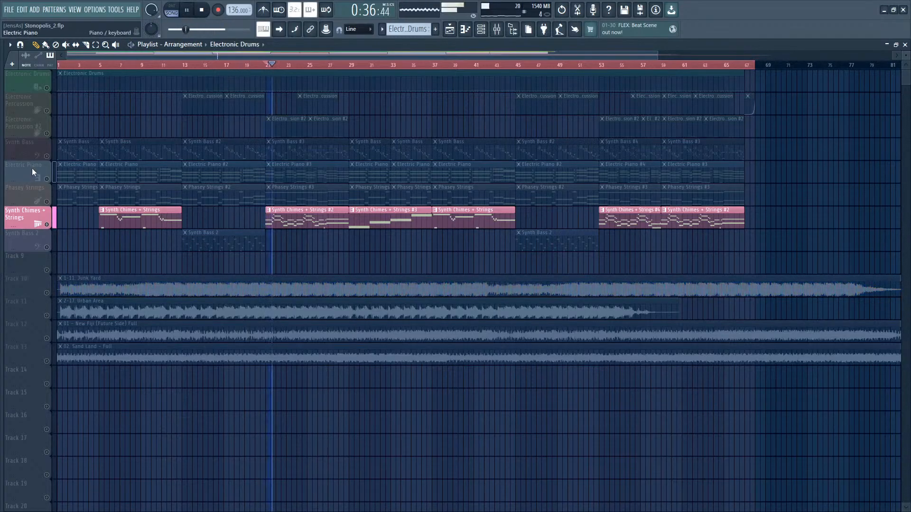
# Step: During playback, bring in the Synth Bass, Electric Piano, Electronic Drums and Phasey Strings tracks alongside the Synth Chimes + Strings, and pause
pyautogui.click(47, 156)
pyautogui.click(47, 179)
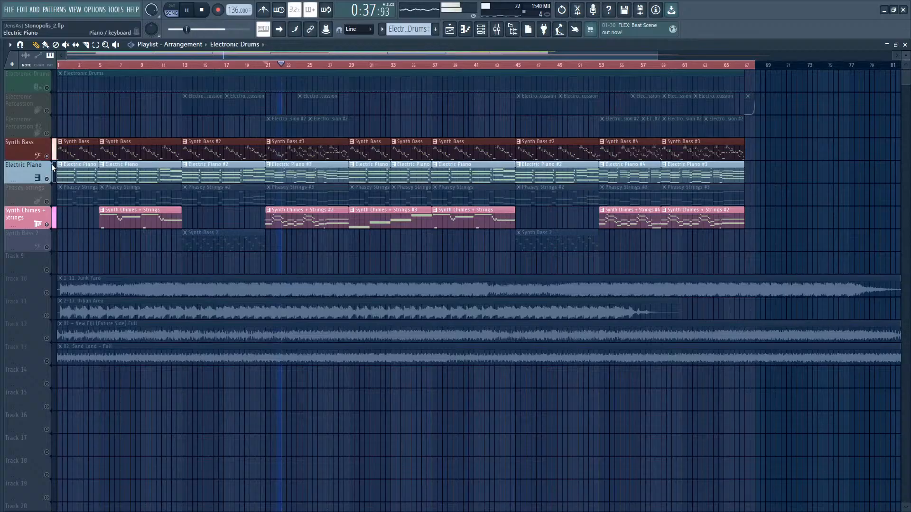
pyautogui.click(47, 88)
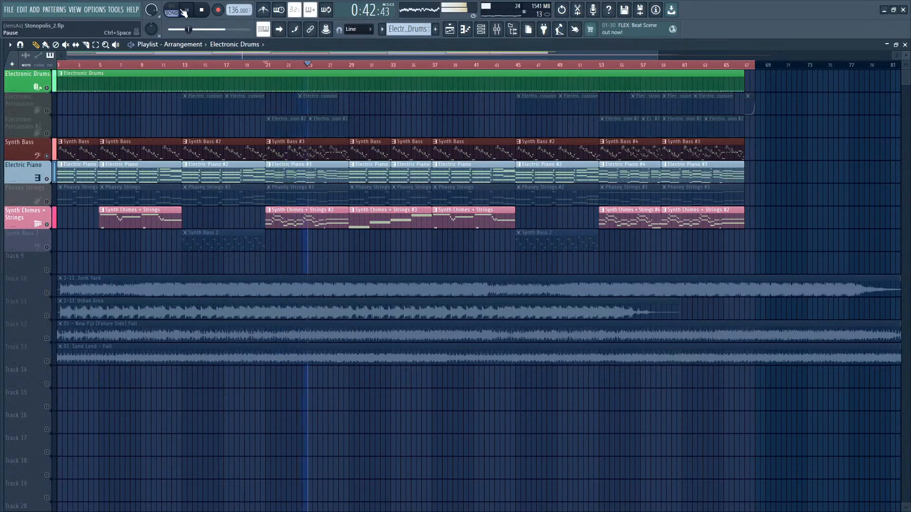
pyautogui.click(47, 201)
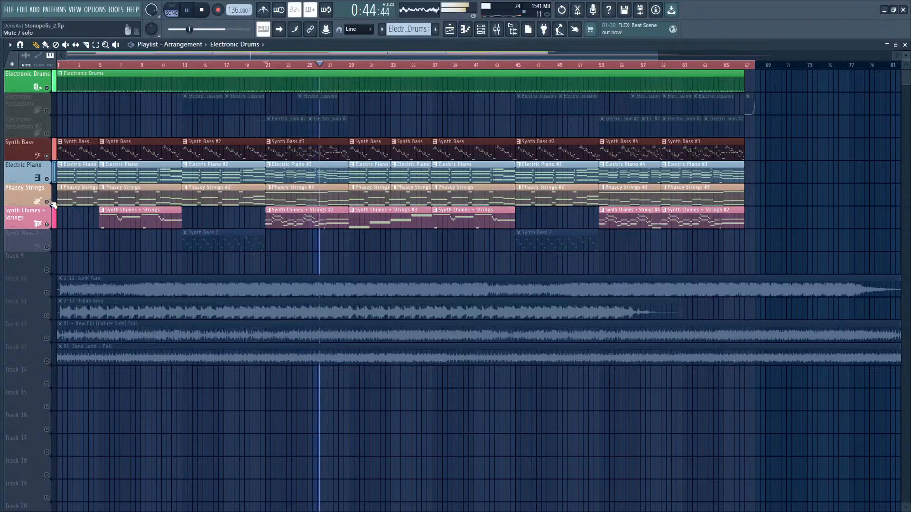
pyautogui.click(188, 12)
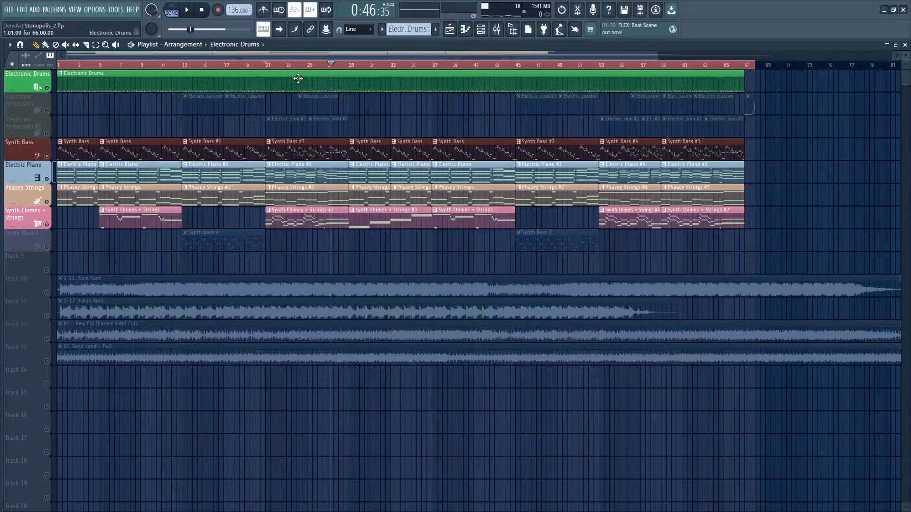
# Step: Play only the Electronic Drums from bar 21, show their pattern in the channel rack and pause
pyautogui.click(269, 67)
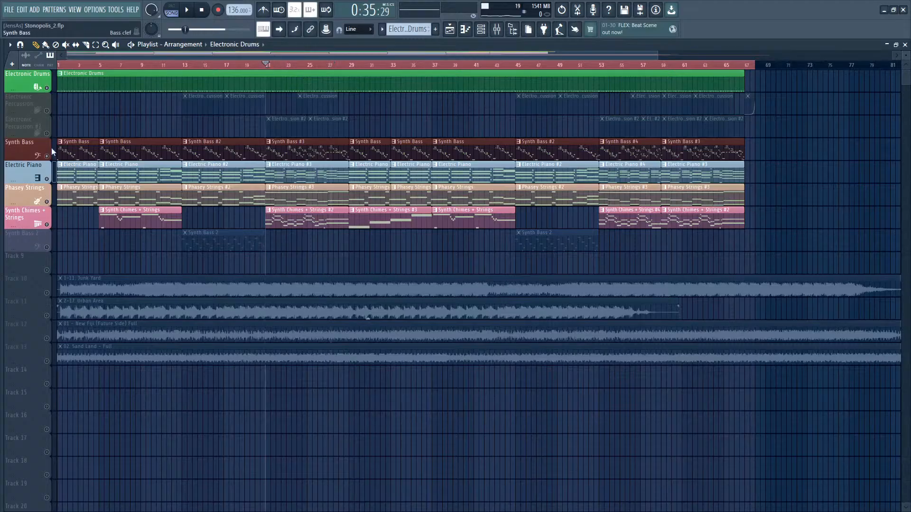
pyautogui.moveTo(47, 156); pyautogui.dragTo(47, 225)
pyautogui.press('space')
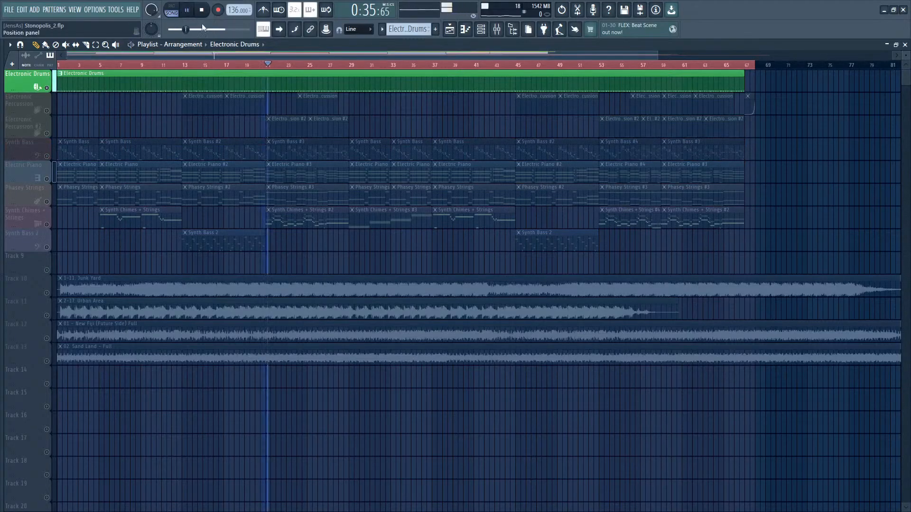
pyautogui.click(485, 30)
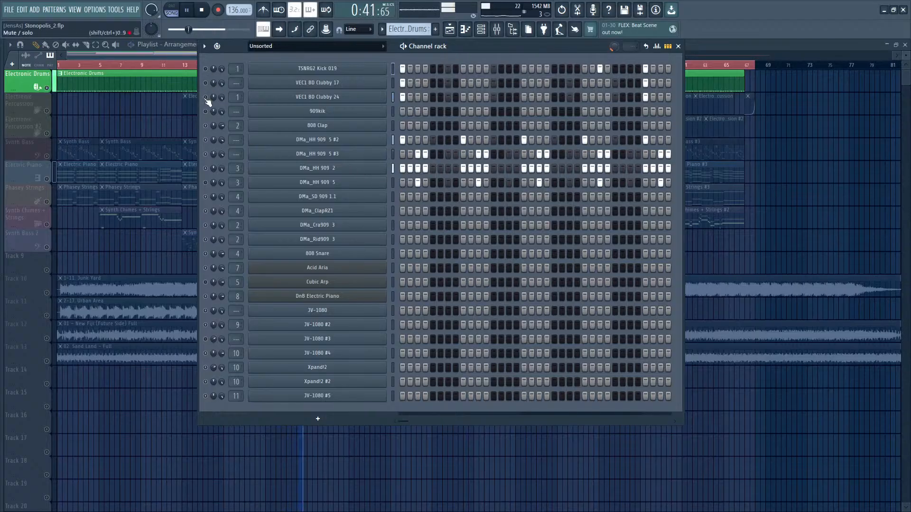
pyautogui.click(188, 11)
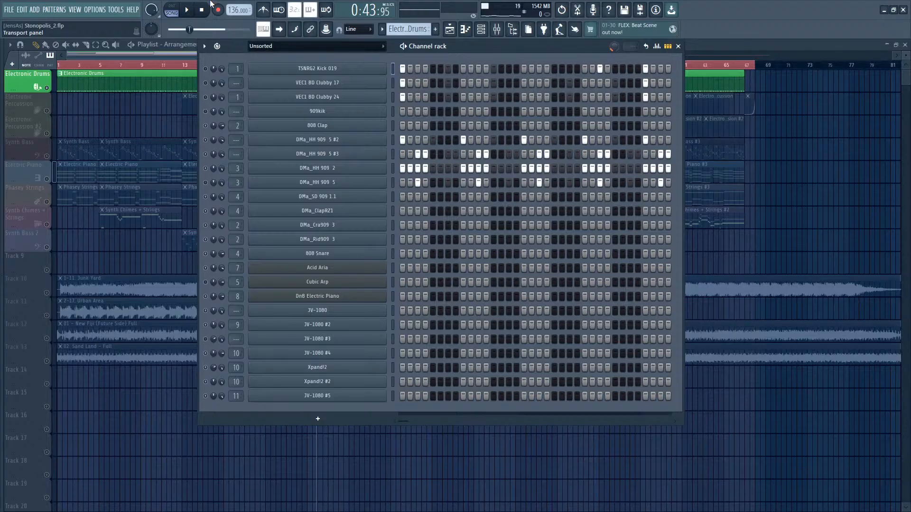
# Step: Resume the drums with the channel rack hidden, bring in both Electronic Percussion tracks during playback and pause
pyautogui.press('space')
pyautogui.press('F6')
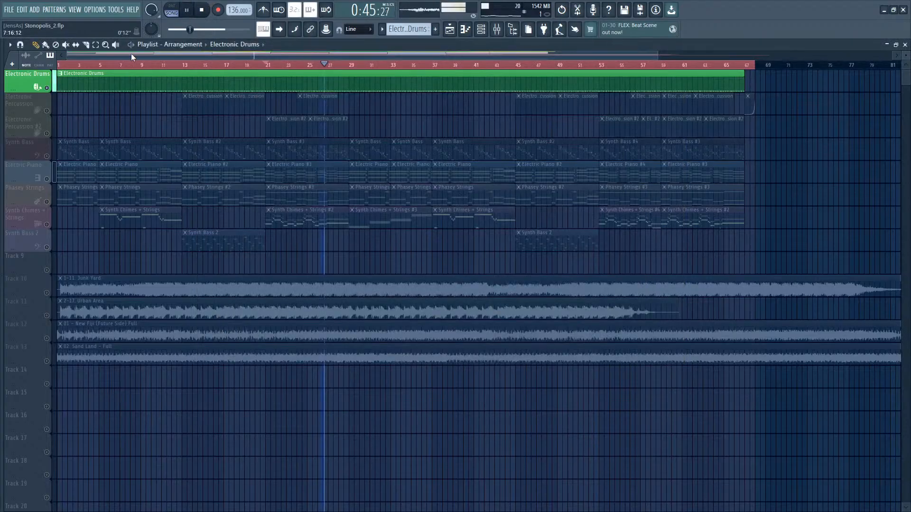
pyautogui.click(47, 110)
pyautogui.click(47, 133)
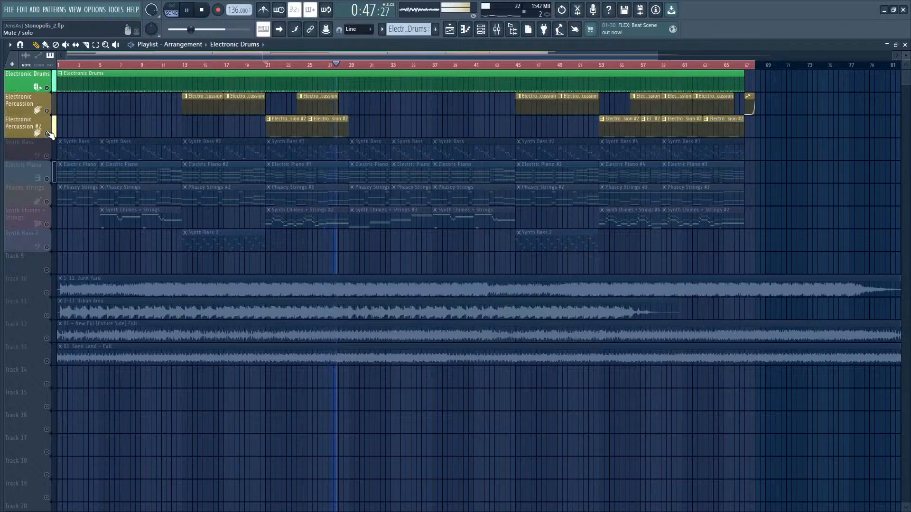
pyautogui.click(185, 14)
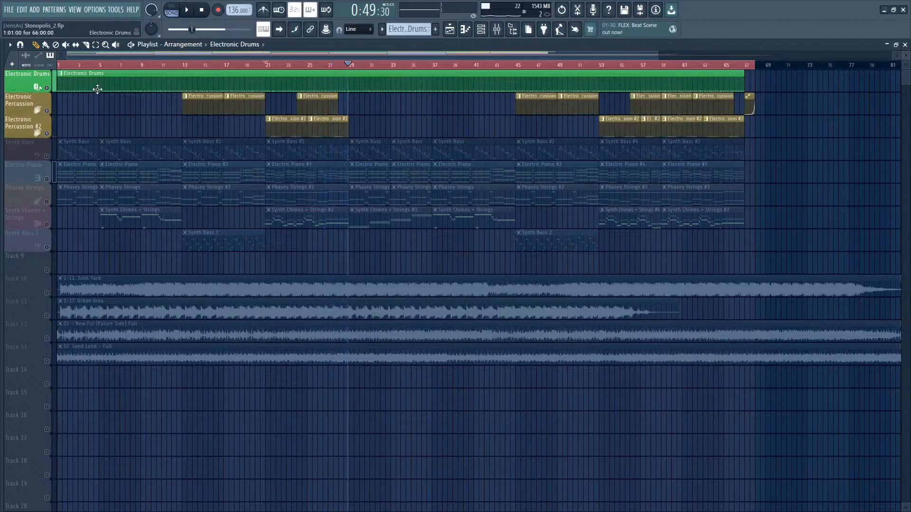
# Step: Replay the drums and both Electronic Percussion tracks from bar 13 and pause
pyautogui.click(184, 64)
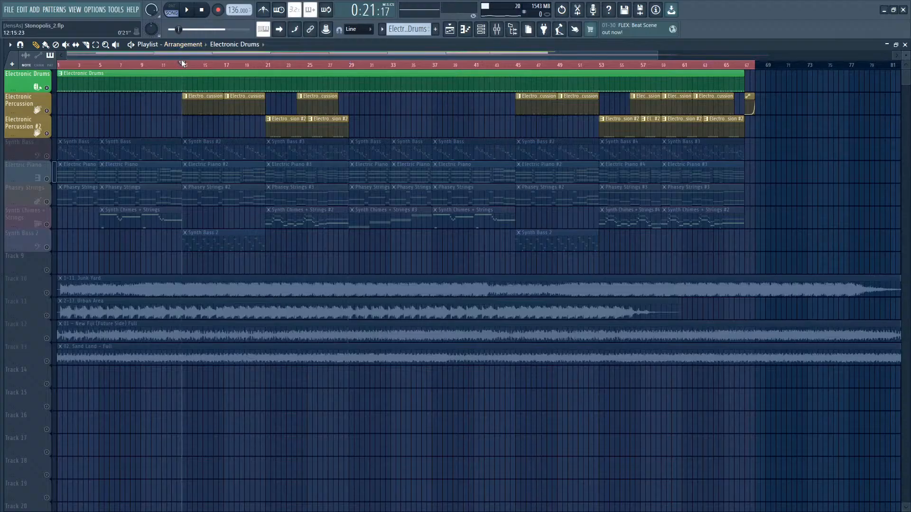
pyautogui.click(187, 14)
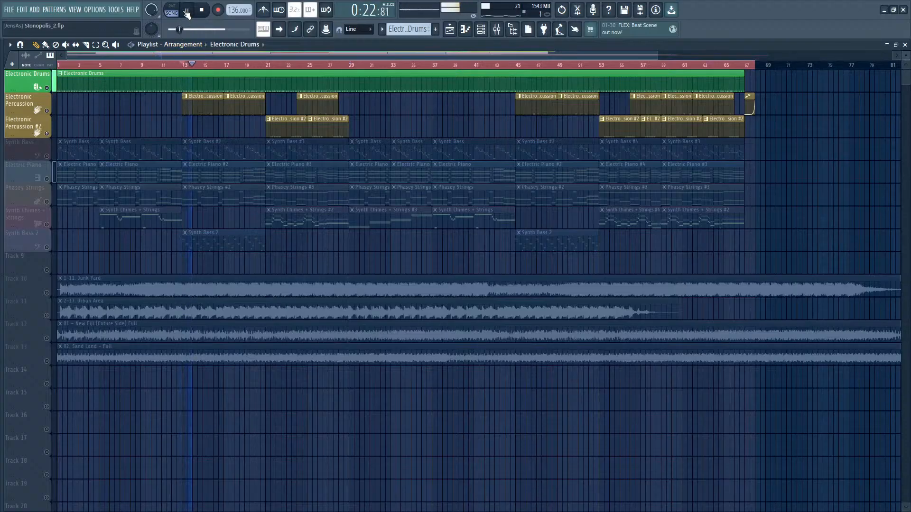
pyautogui.click(187, 13)
# Step: Open the DMa_SD 909 1.1 channel of the Electronic Percussion pattern and inspect its sample settings during playback, then pause and return to the playlist
pyautogui.click(189, 107)
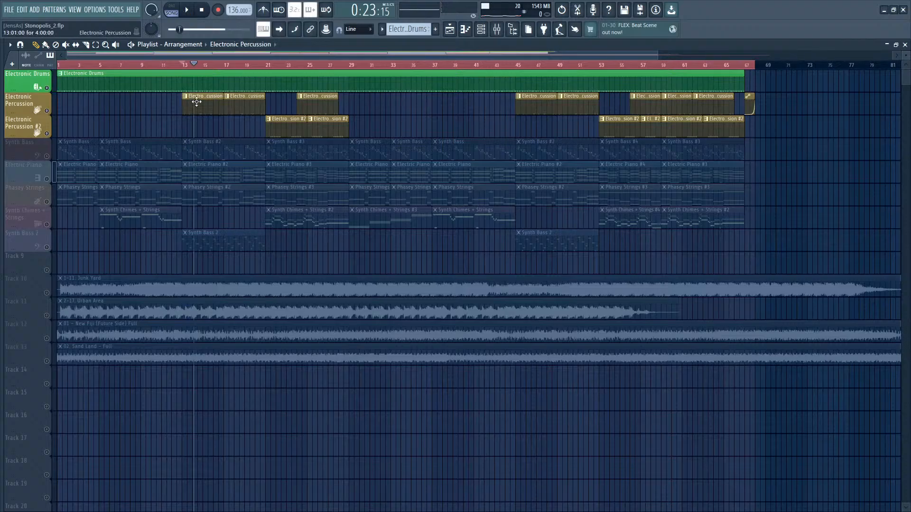
pyautogui.click(466, 31)
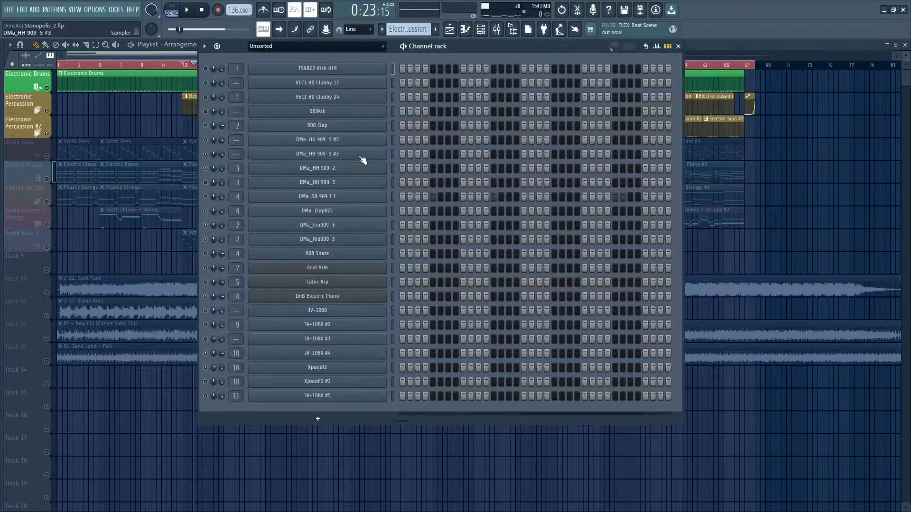
pyautogui.click(375, 194)
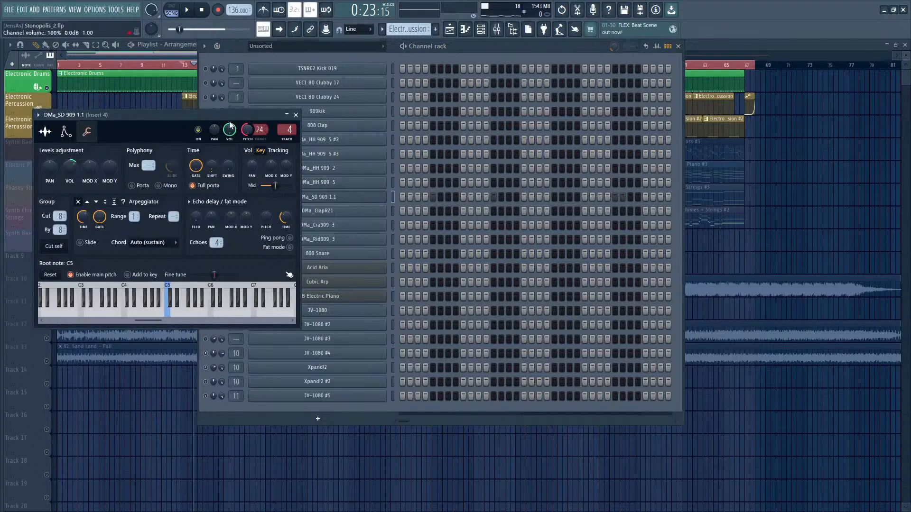
pyautogui.click(190, 13)
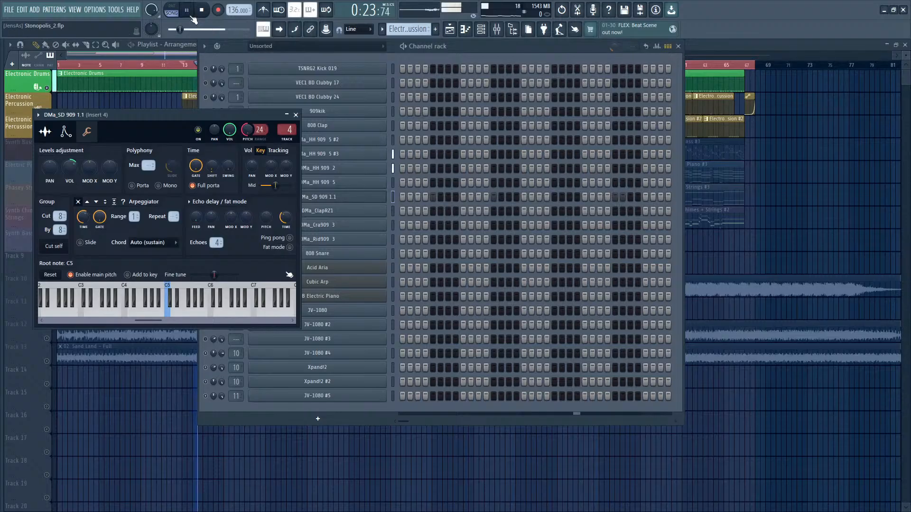
pyautogui.click(66, 131)
pyautogui.click(45, 131)
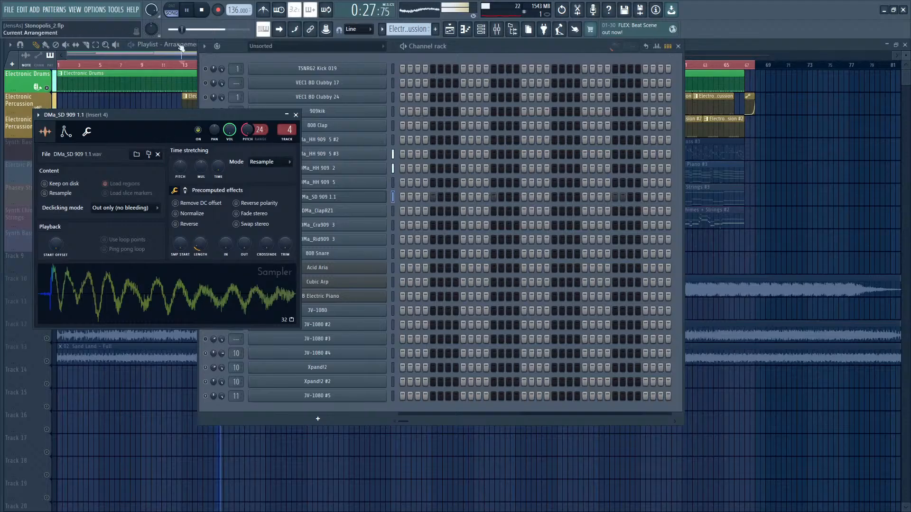
pyautogui.click(187, 14)
pyautogui.click(152, 56)
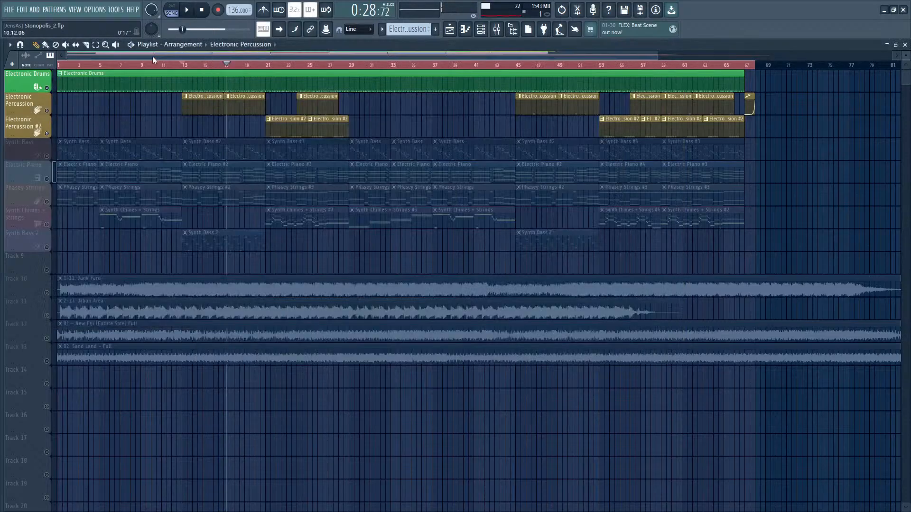
# Step: Re-enable all instrument and reference tracks with the whole arrangement in view
pyautogui.scroll(-3, 153, 56)
pyautogui.scroll(-2, 152, 56)
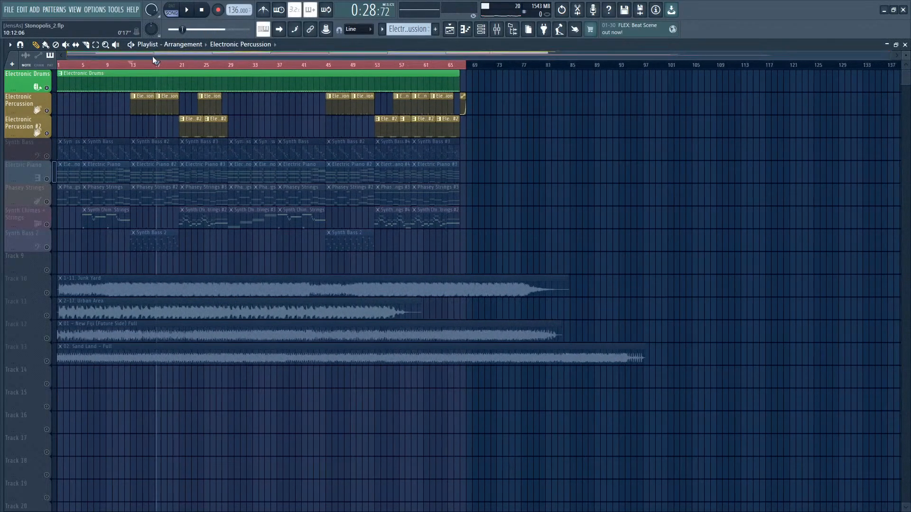
pyautogui.rightClick(47, 179)
pyautogui.rightClick(47, 178)
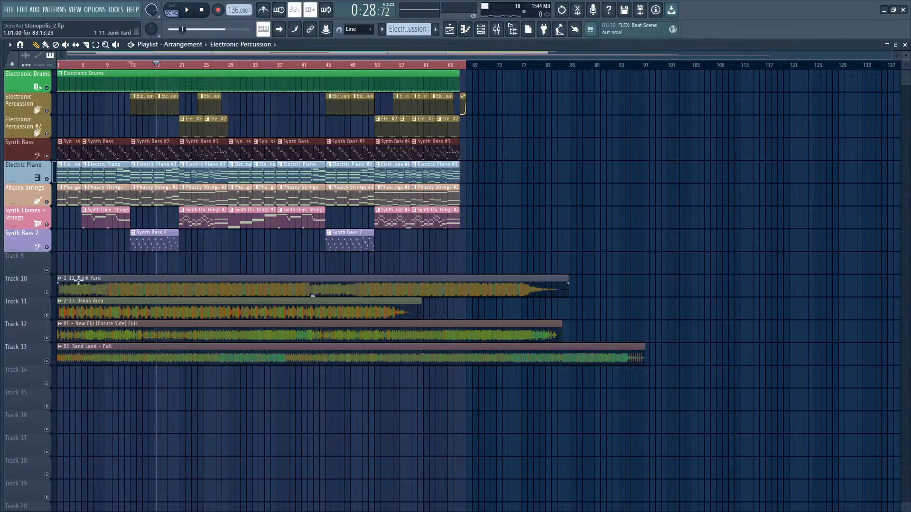
# Step: Solo the New Fiji reference on Track 12, play it from about bar 23 and again from about bar 33, and pause
pyautogui.rightClick(47, 338)
pyautogui.click(198, 65)
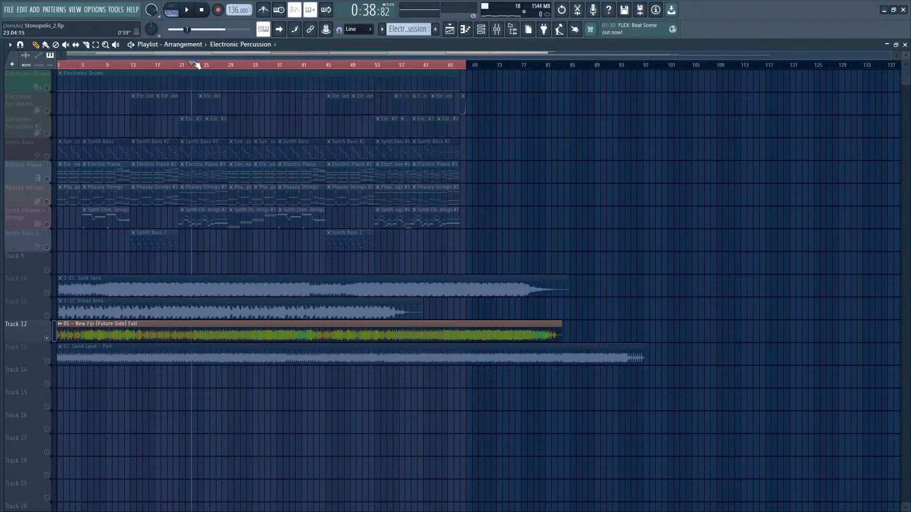
pyautogui.click(188, 10)
pyautogui.click(255, 65)
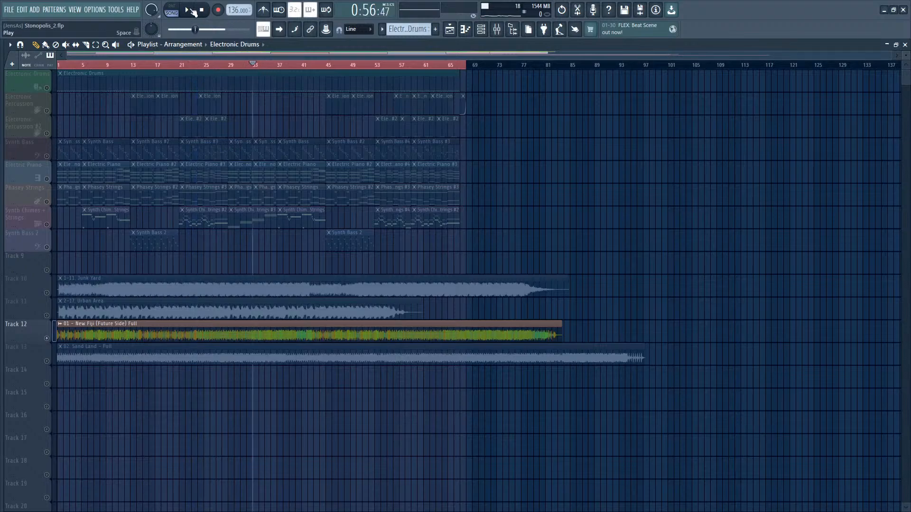
pyautogui.click(189, 10)
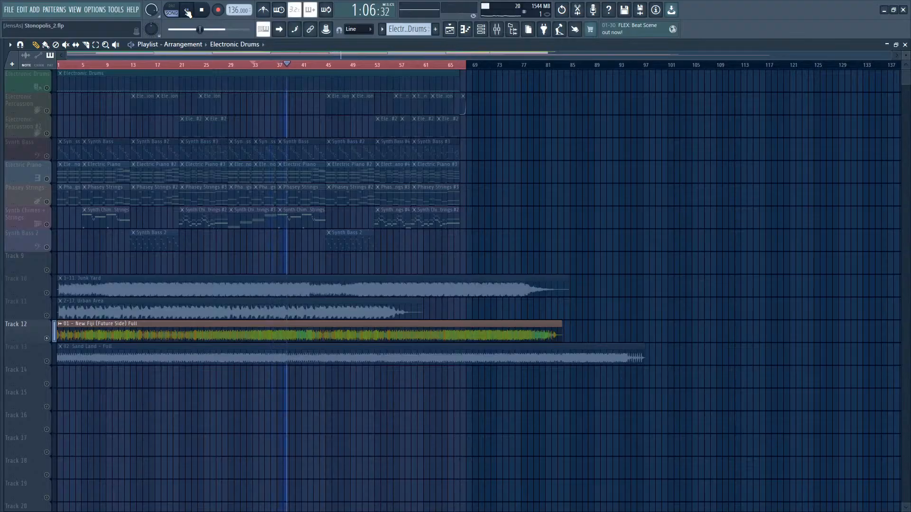
pyautogui.click(188, 13)
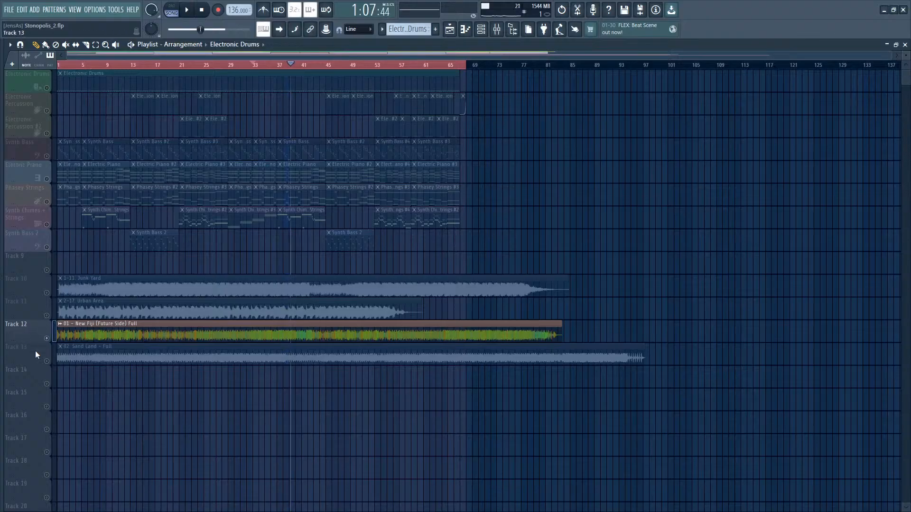
# Step: Play only the Sand Land reference on Track 13 from about bar 28 and pause
pyautogui.click(50, 364)
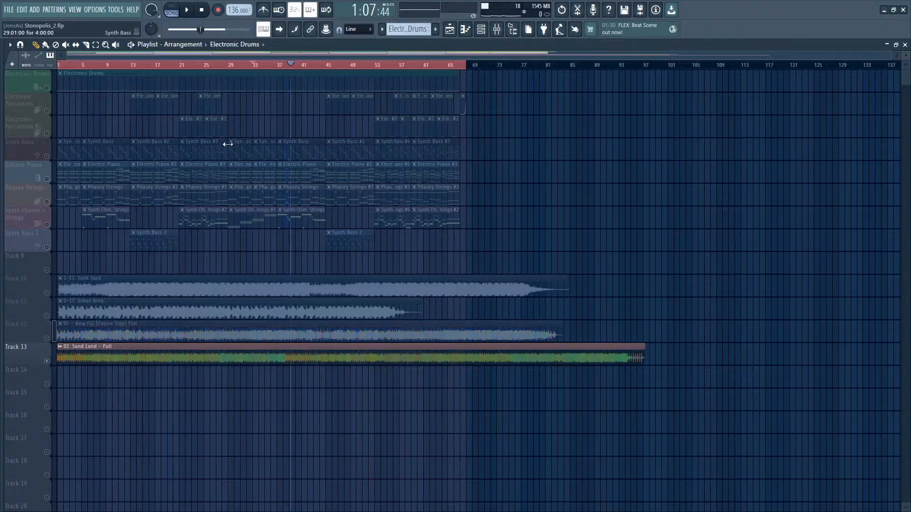
pyautogui.moveTo(237, 70); pyautogui.dragTo(221, 71)
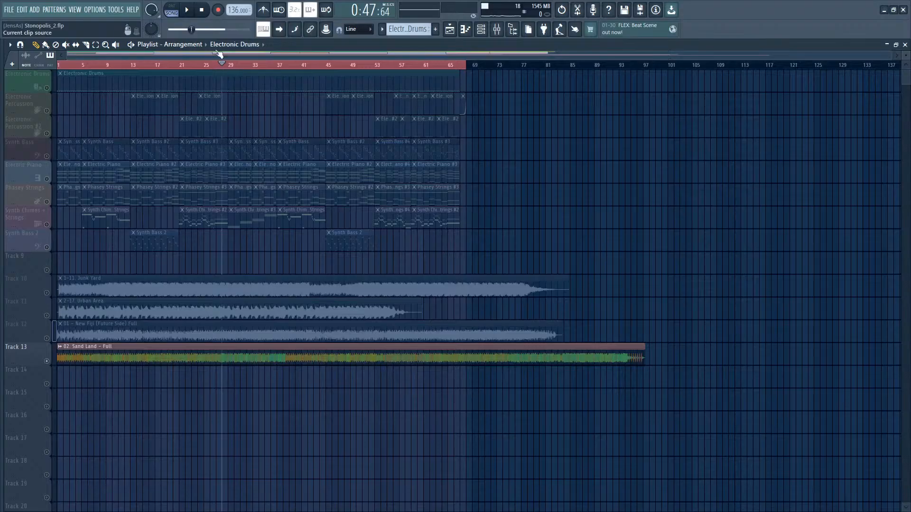
pyautogui.click(195, 14)
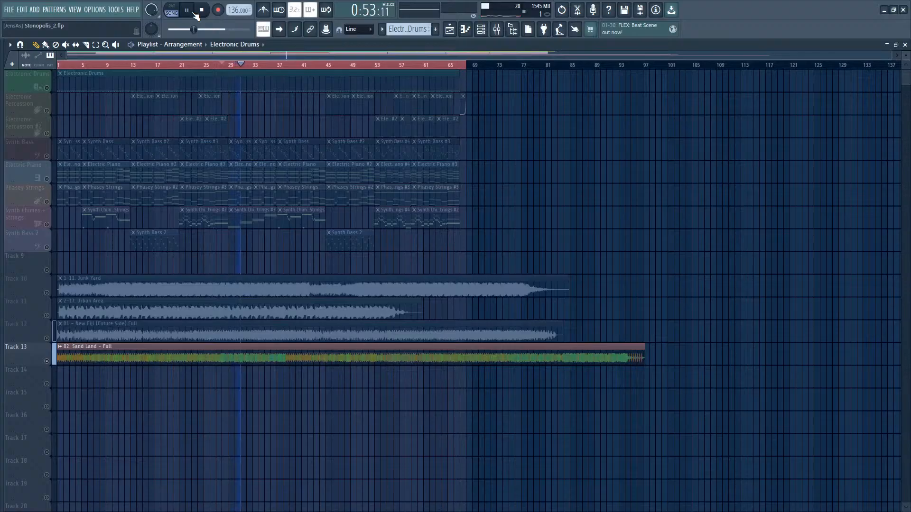
pyautogui.click(196, 14)
# Step: Re-enable every instrument track with the four reference tracks muted, play the full arrangement from bar 21 and pause
pyautogui.rightClick(47, 360)
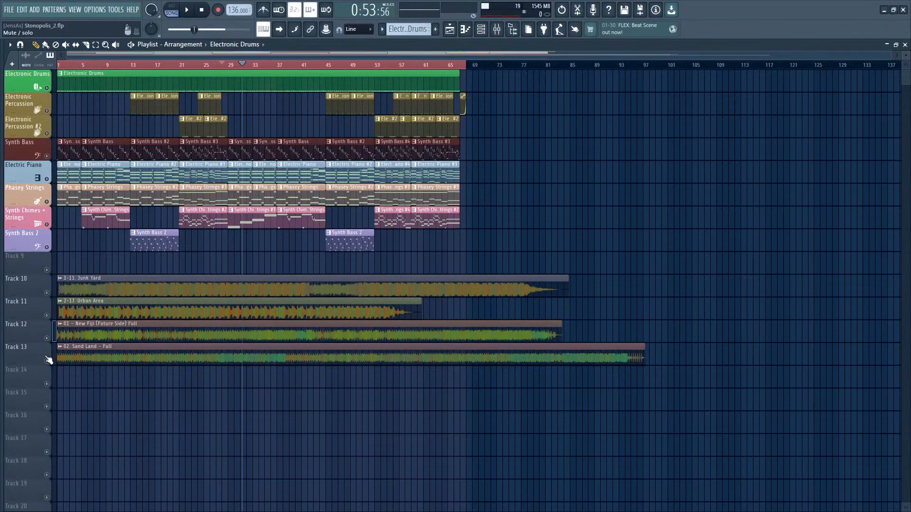
pyautogui.moveTo(46, 360); pyautogui.dragTo(51, 302)
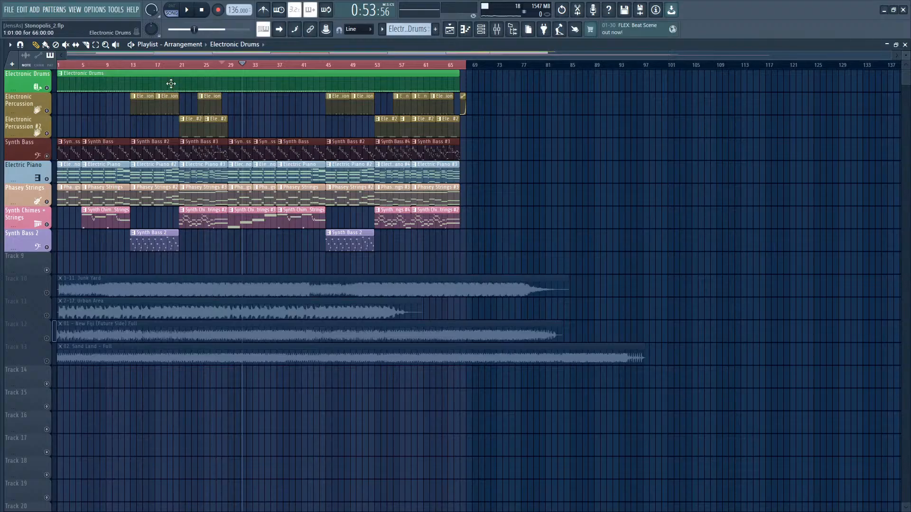
pyautogui.click(181, 65)
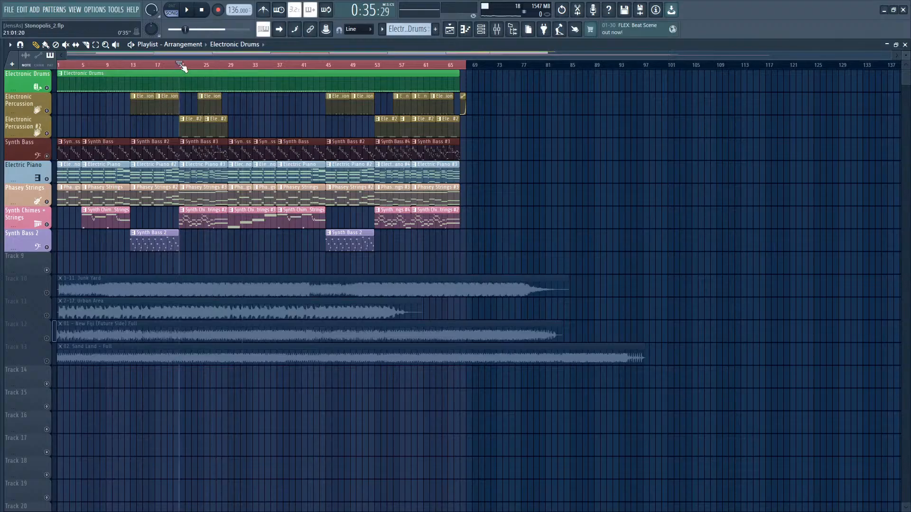
pyautogui.click(189, 14)
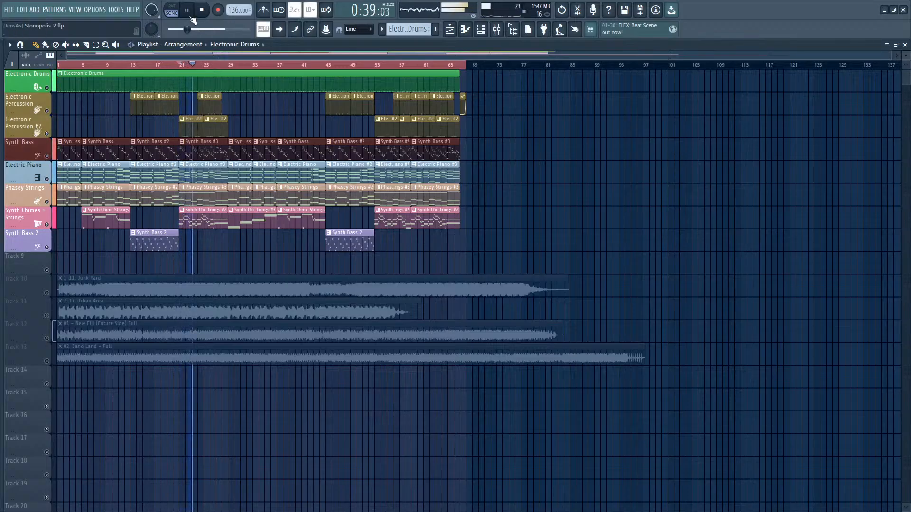
pyautogui.click(190, 15)
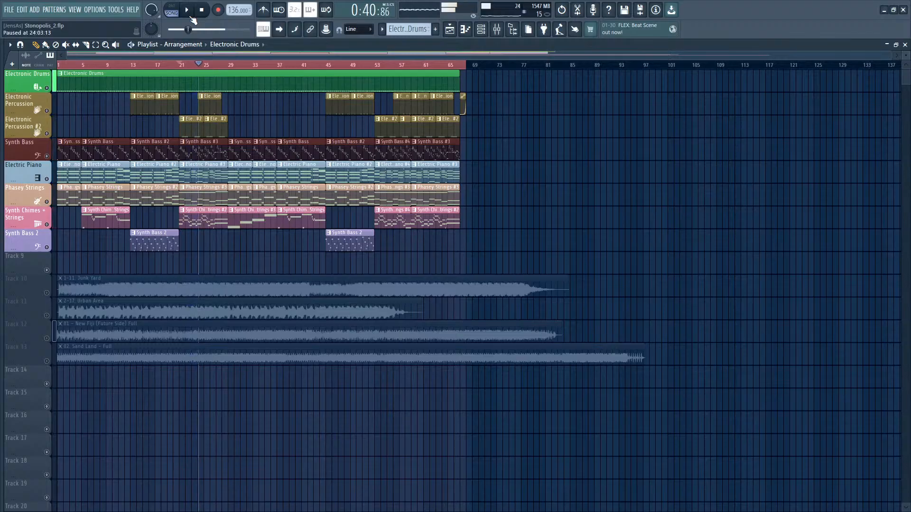
# Step: Play the arrangement from bar 1 with the reference tracks muted, and stop once the Synth Chimes + Strings part has entered
pyautogui.scroll(2, 243, 67)
pyautogui.moveTo(884, 55); pyautogui.dragTo(558, 55)
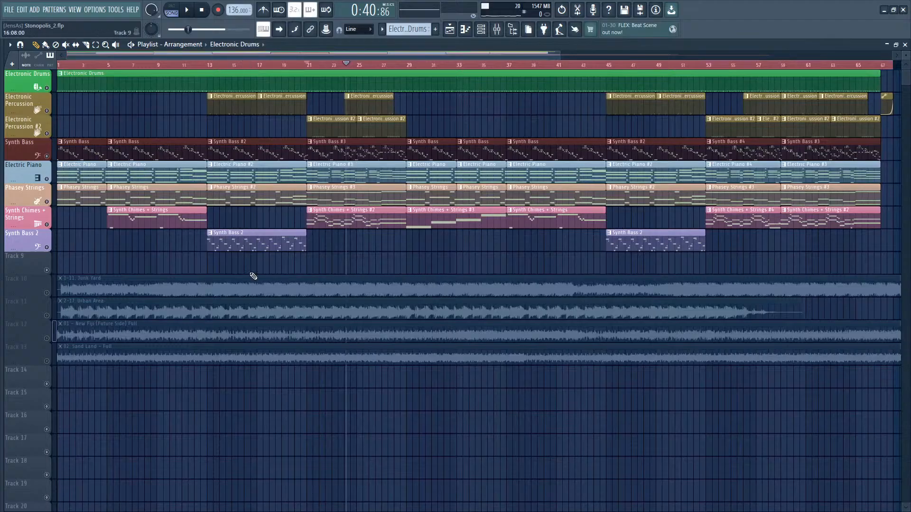
pyautogui.scroll(6, 68, 65)
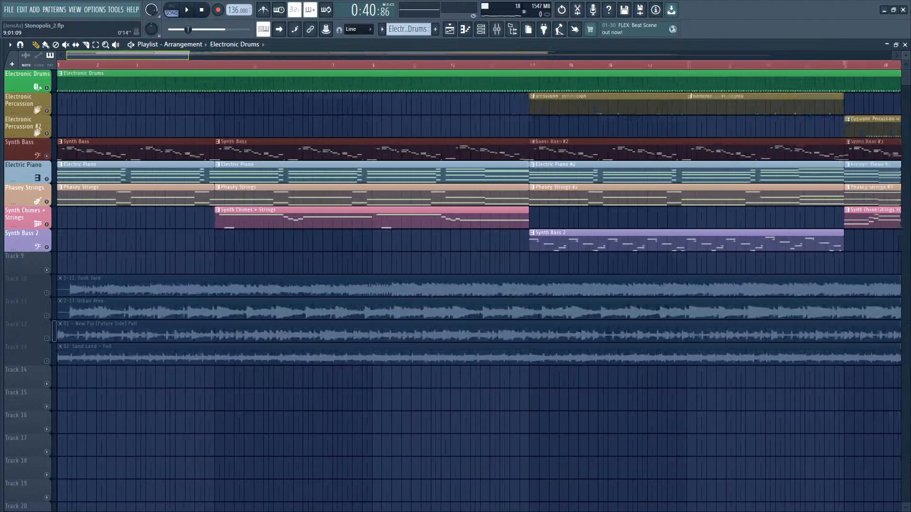
pyautogui.click(64, 63)
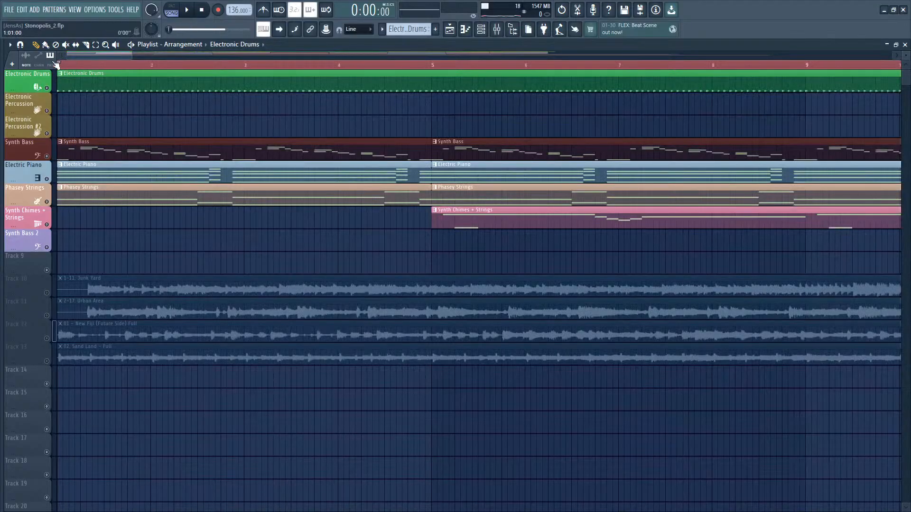
pyautogui.press('space')
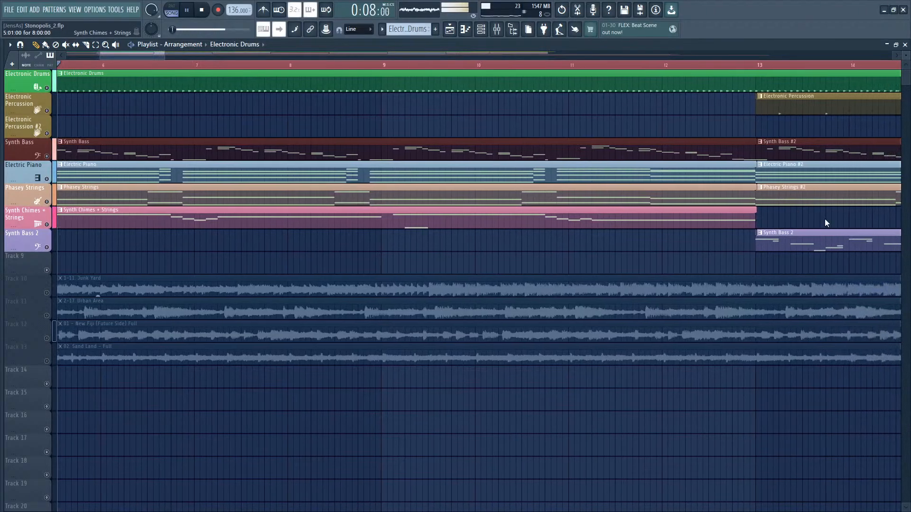
pyautogui.press('space')
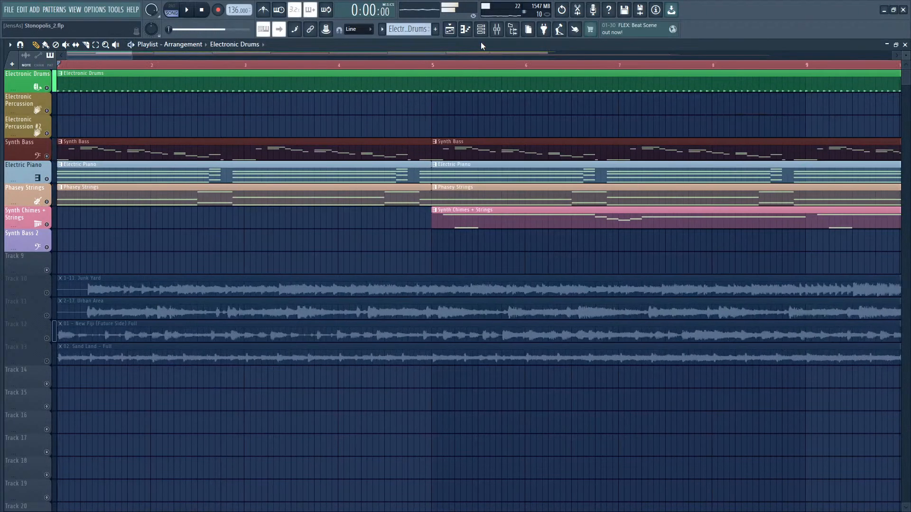
# Step: Examine the sample settings and waveform of the VEC1 BD Clubby 17 kick in the channel rack, and return to the playlist
pyautogui.press('F6')
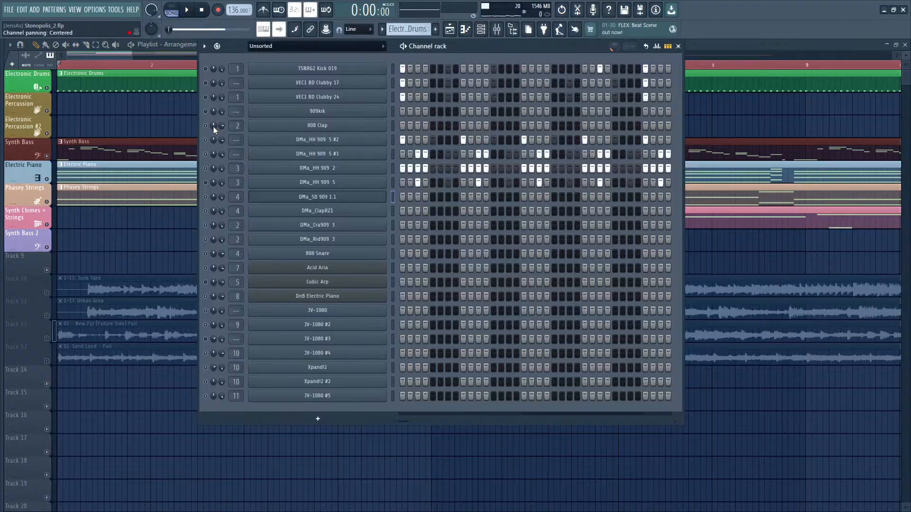
pyautogui.click(279, 98)
pyautogui.click(316, 85)
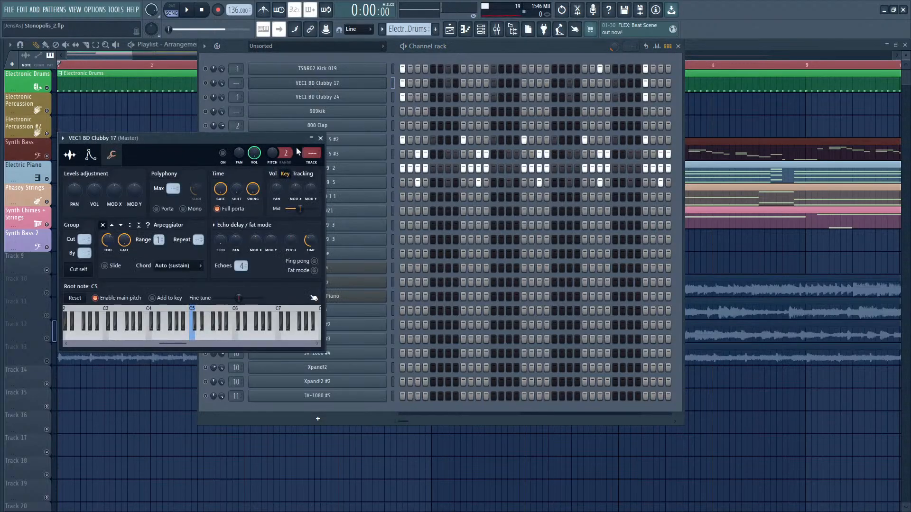
pyautogui.click(78, 152)
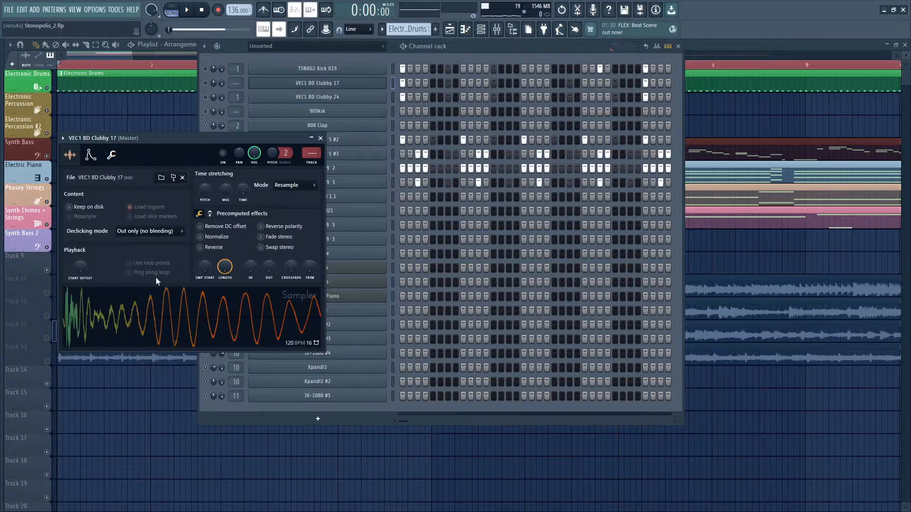
pyautogui.click(205, 97)
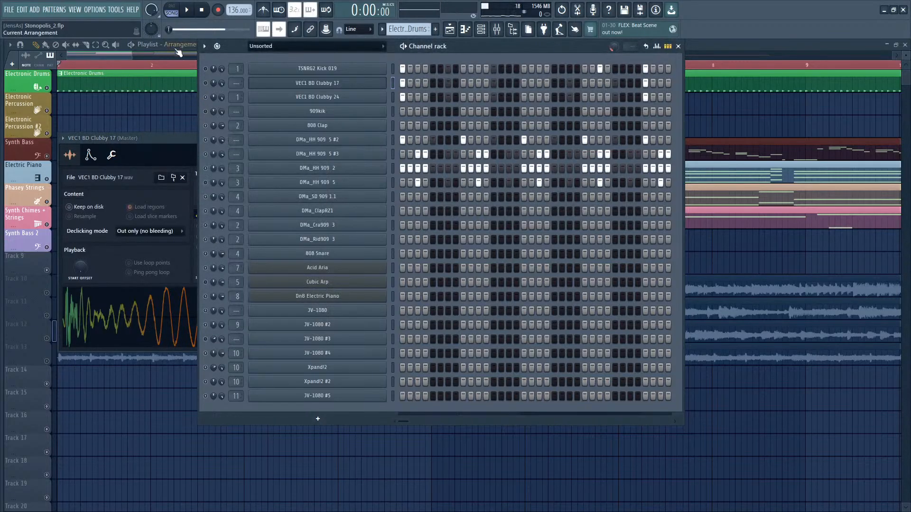
pyautogui.click(789, 46)
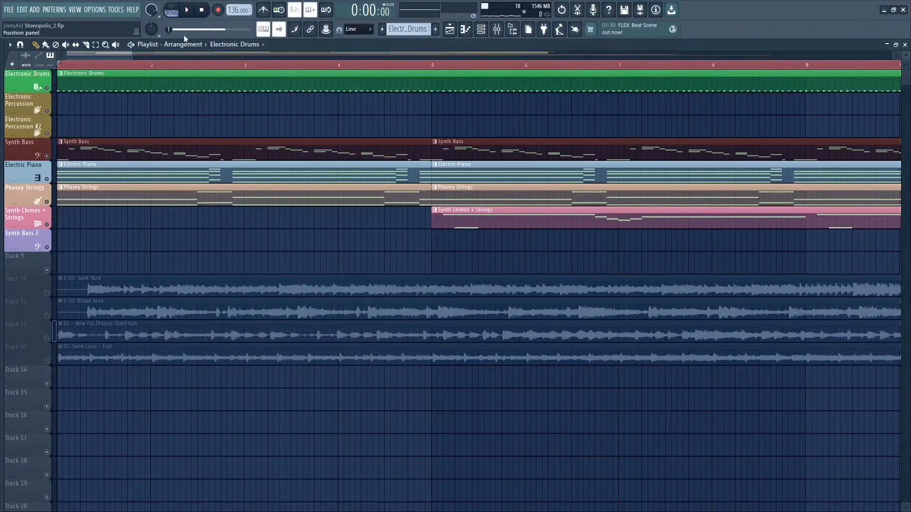
# Step: Play the complete arrangement from the beginning through to its end around bar 67
pyautogui.press('space')
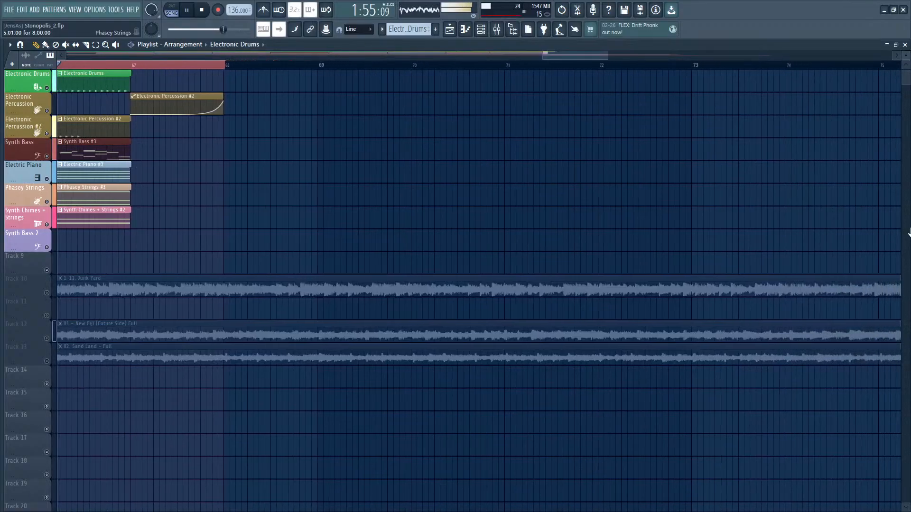
pyautogui.click(189, 8)
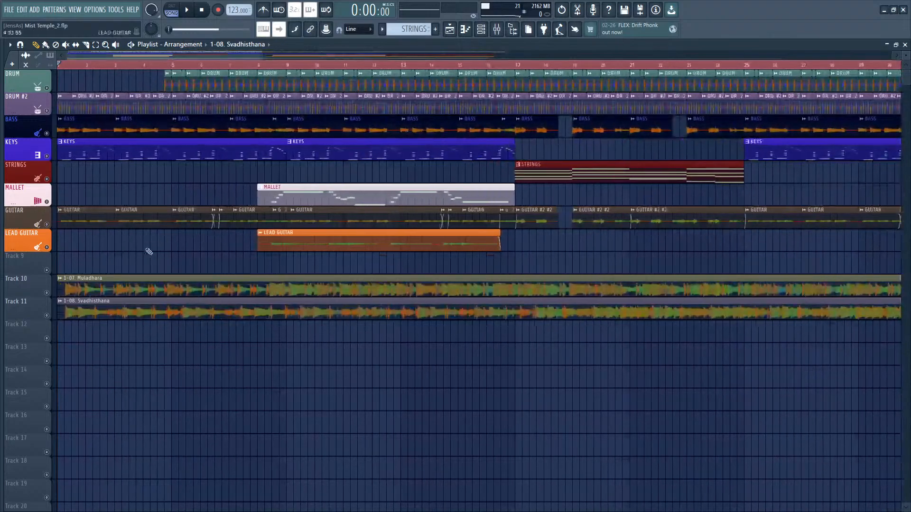
# Step: In the Mist Temple_2 project, mute the Muladhara and Svadhisthana references, play the instruments from about bar 8 and pause near bar 17
pyautogui.click(47, 294)
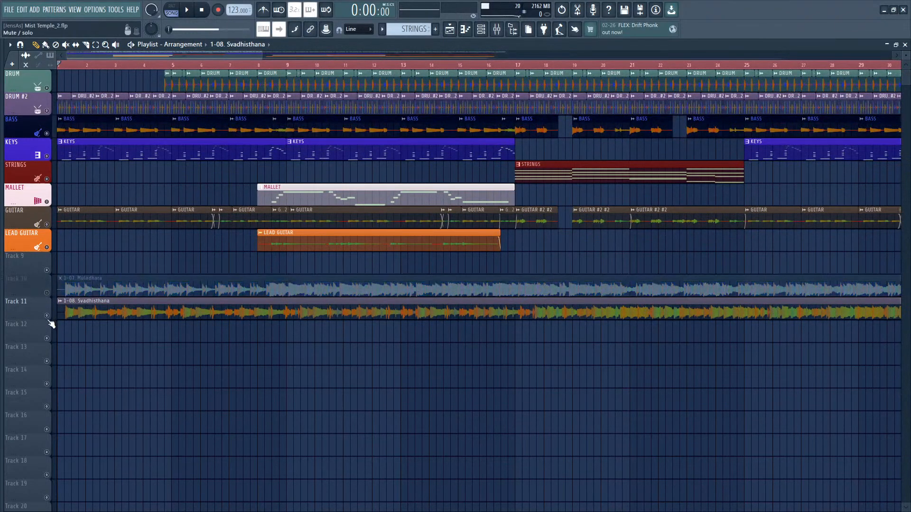
pyautogui.click(47, 317)
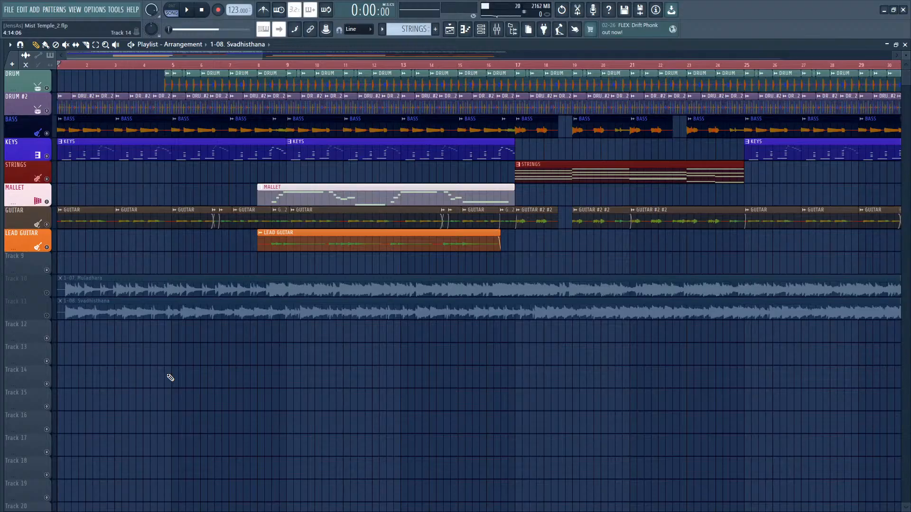
pyautogui.click(258, 65)
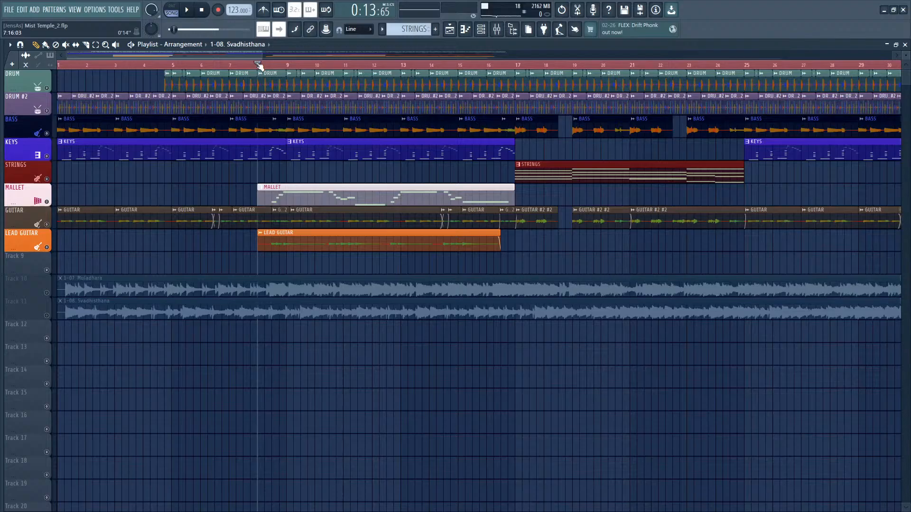
pyautogui.click(186, 10)
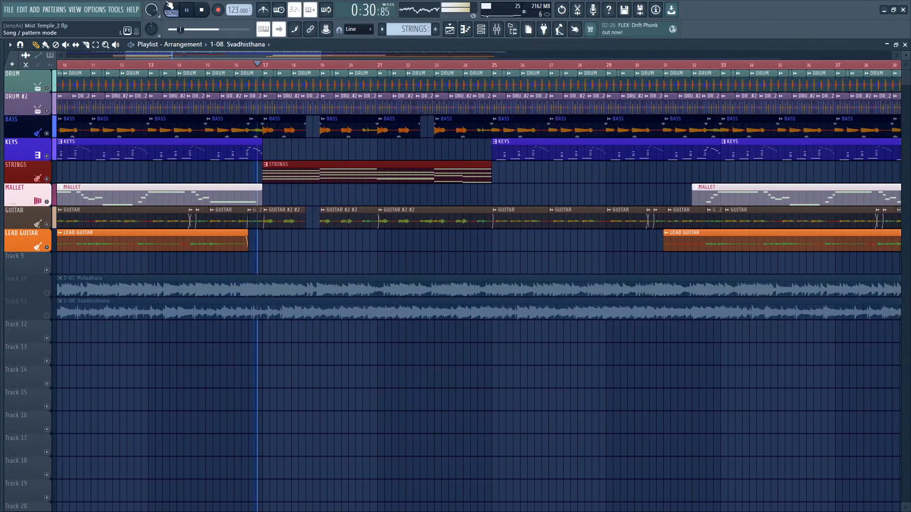
pyautogui.press('space')
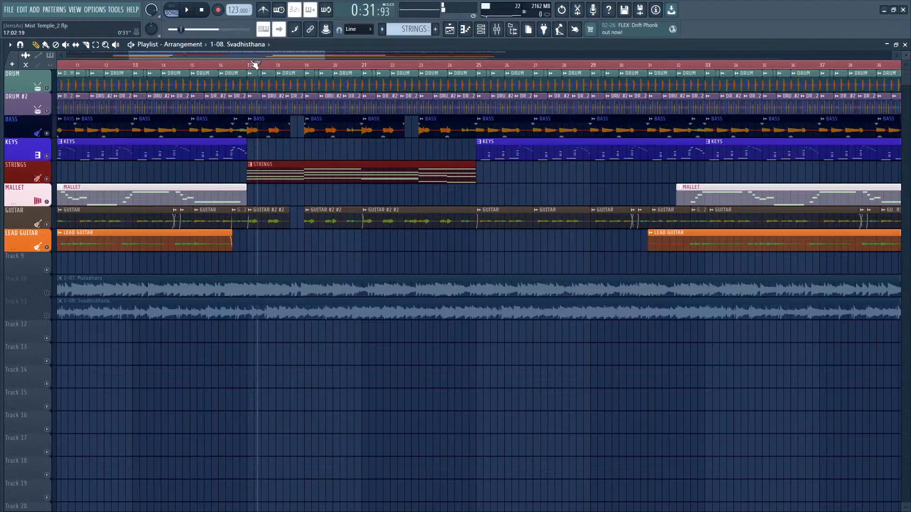
# Step: Solo the Muladhara reference on Track 10, play it from about bar 9 and pause
pyautogui.scroll(-2, 254, 64)
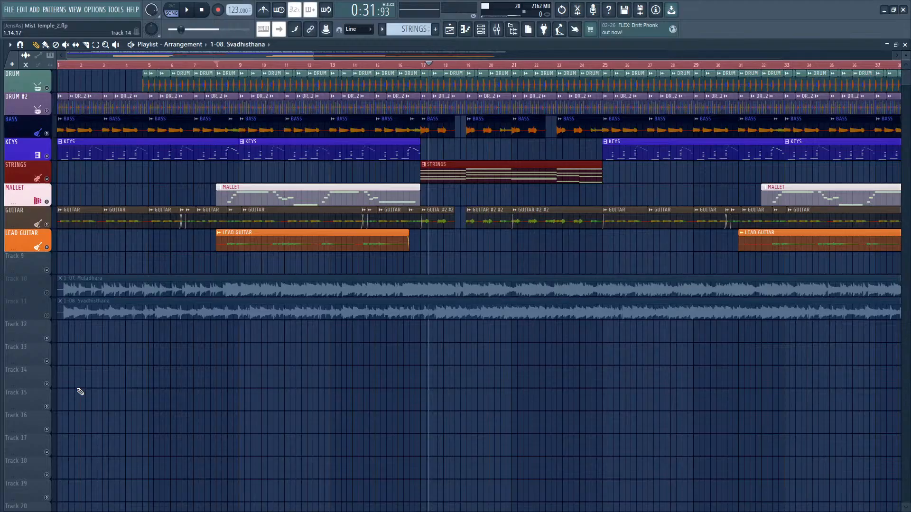
pyautogui.rightClick(47, 292)
pyautogui.click(251, 65)
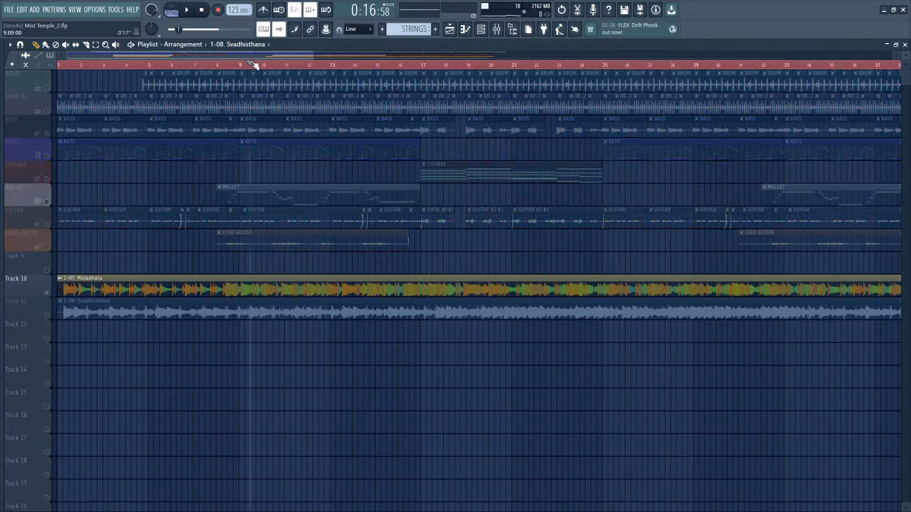
pyautogui.click(184, 9)
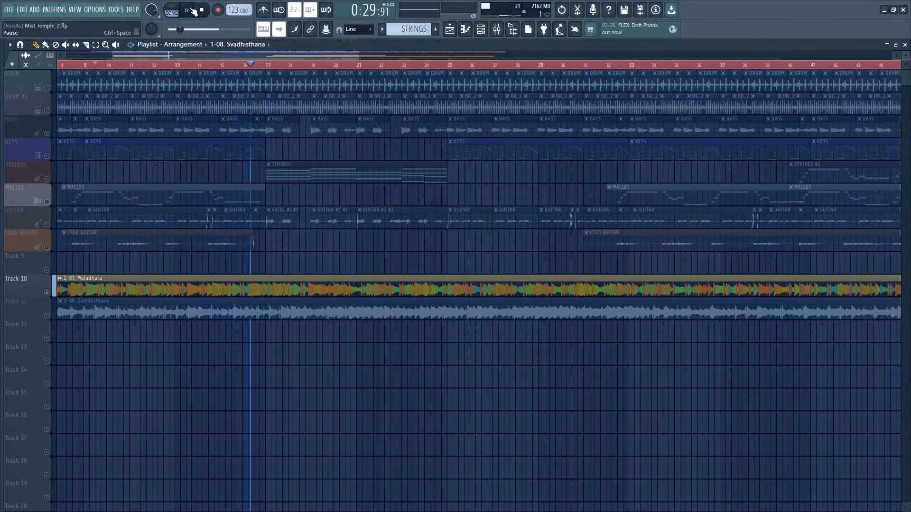
pyautogui.click(194, 10)
# Step: Solo the Svadhisthana reference on Track 11, play it from about bar 13 and again from about bar 17, and pause
pyautogui.moveTo(185, 55); pyautogui.dragTo(169, 67)
pyautogui.rightClick(46, 315)
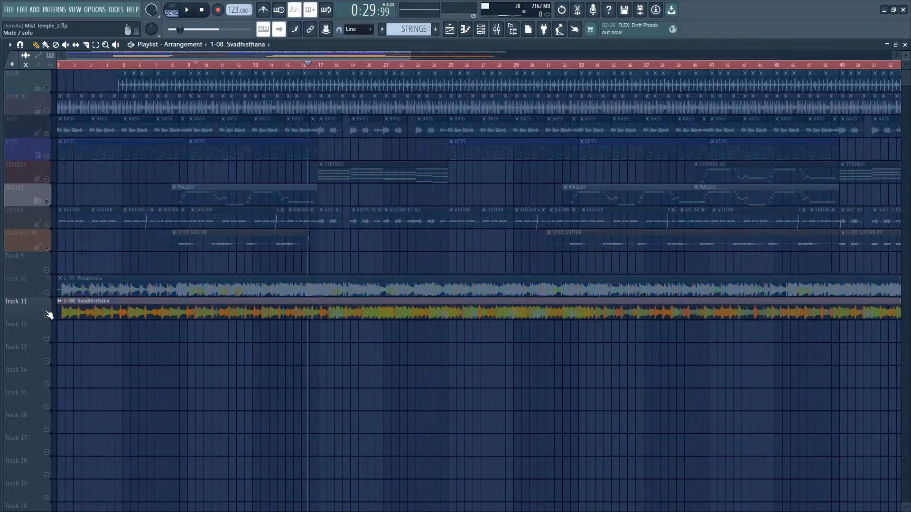
pyautogui.click(254, 66)
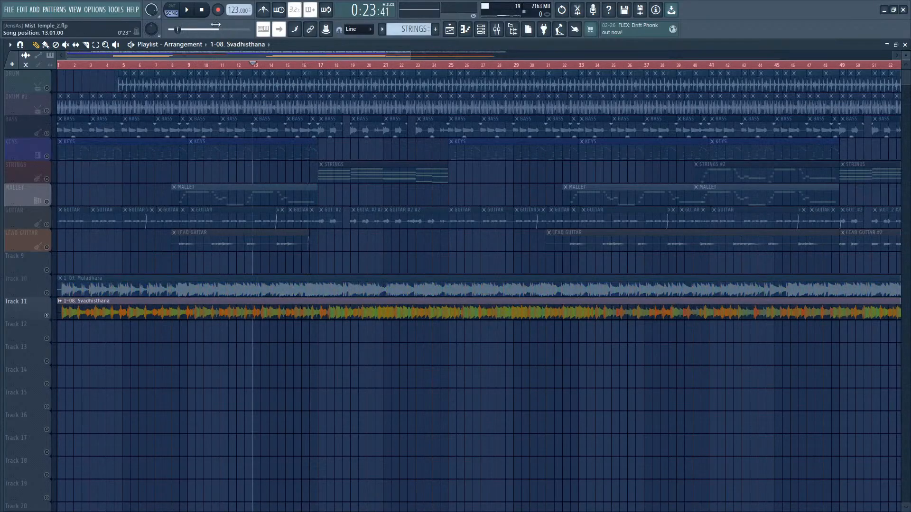
pyautogui.click(188, 9)
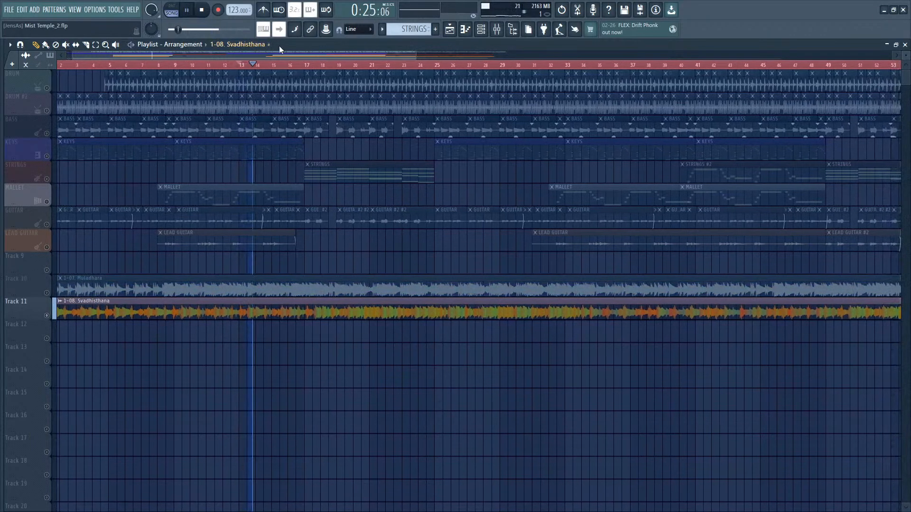
pyautogui.click(301, 66)
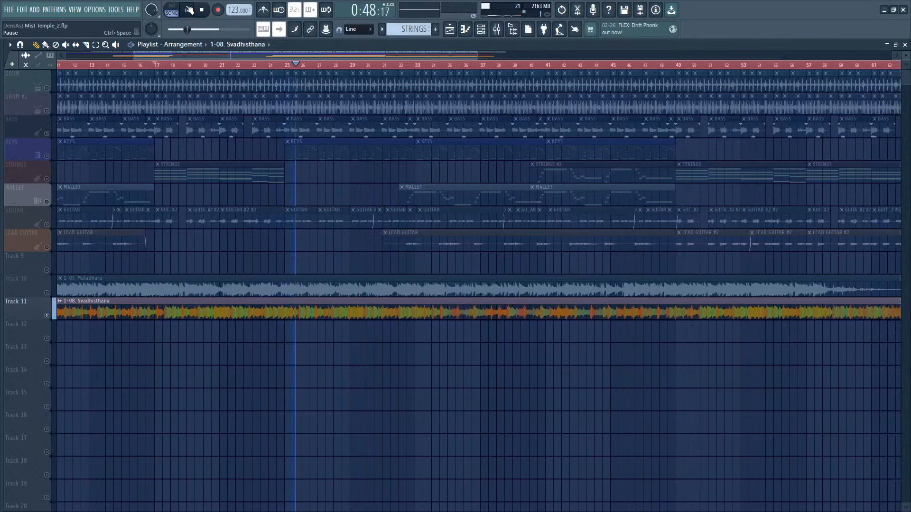
pyautogui.click(190, 10)
# Step: Solo the KEYS track, play its opening part from the start of the song and pause
pyautogui.scroll(-5, 255, 54)
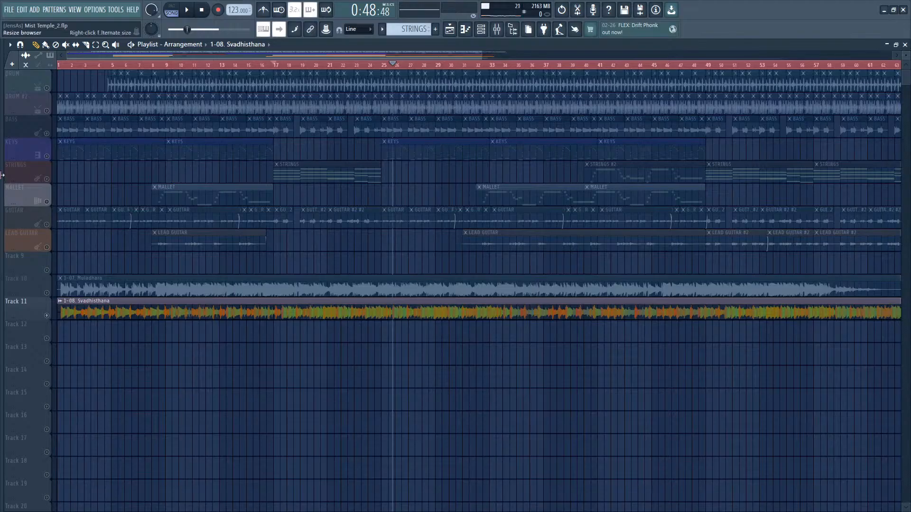
pyautogui.click(45, 152)
pyautogui.press('space')
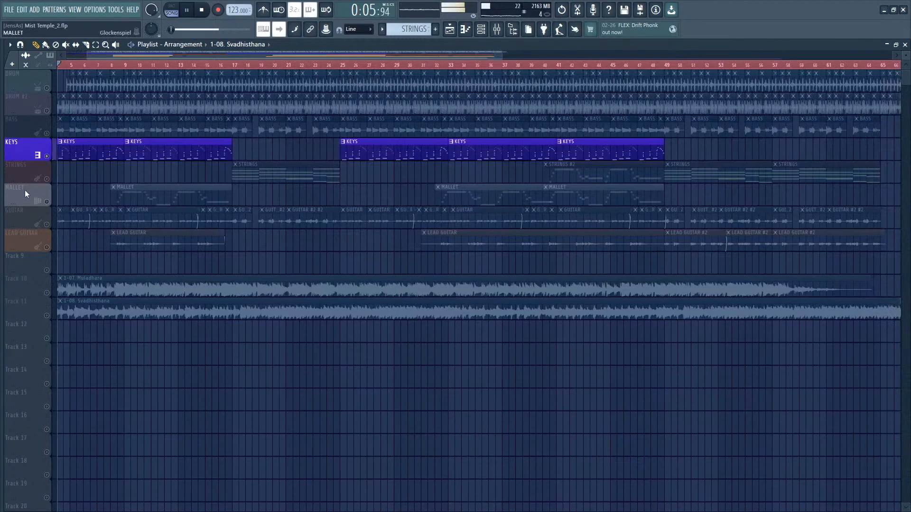
pyautogui.click(189, 11)
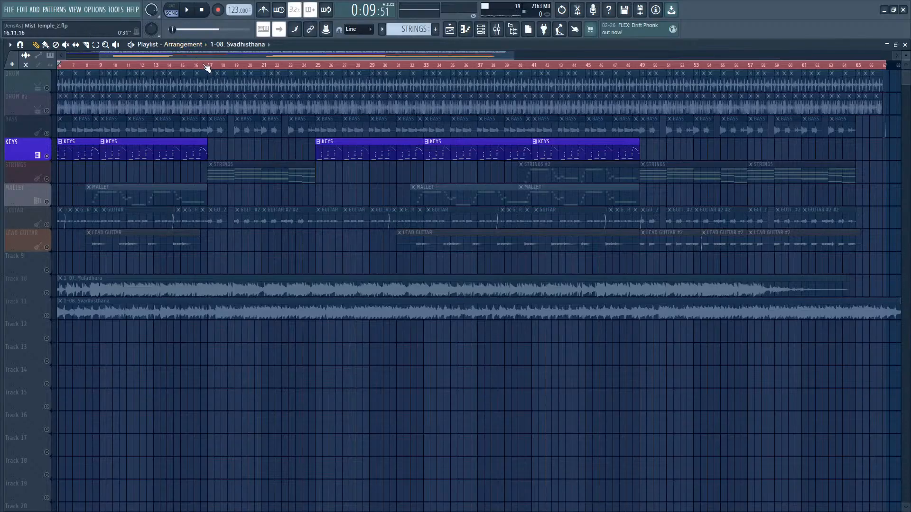
# Step: Play only the Muladhara reference on Track 10 from its opening in bar 1 and pause
pyautogui.moveTo(207, 67)
pyautogui.mouseDown()
pyautogui.moveTo(252, 67)
pyautogui.moveTo(205, 67)
pyautogui.mouseUp()
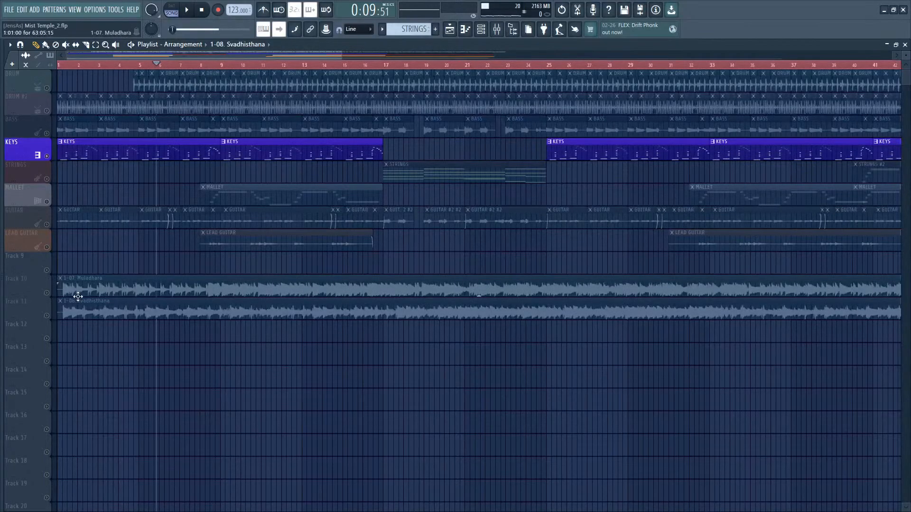
pyautogui.click(53, 293)
pyautogui.click(67, 65)
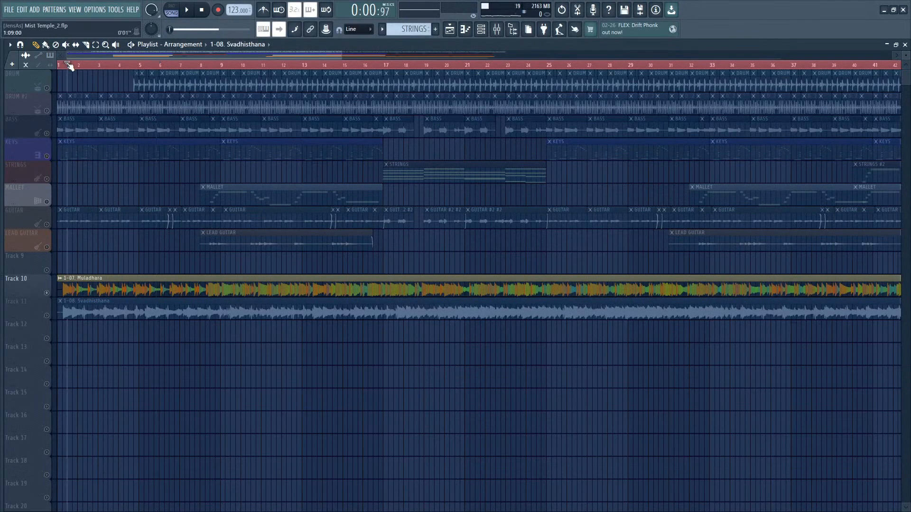
pyautogui.click(187, 10)
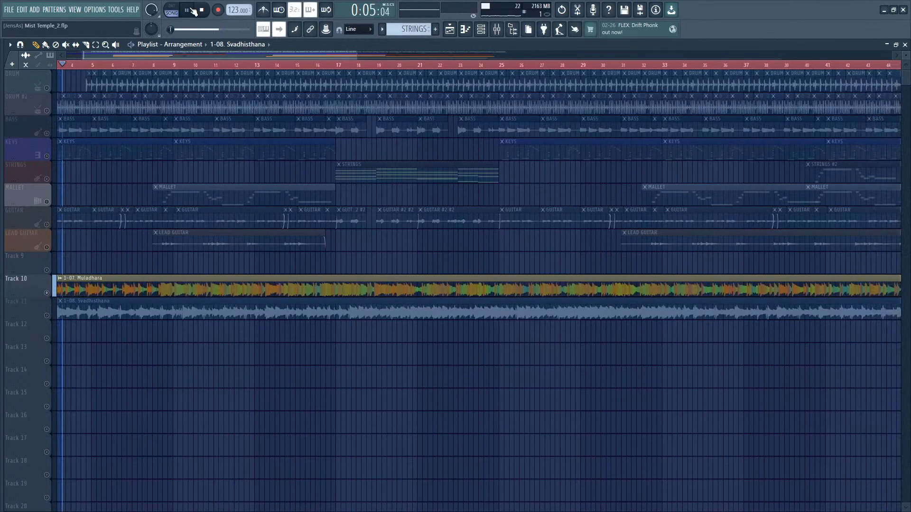
pyautogui.click(192, 10)
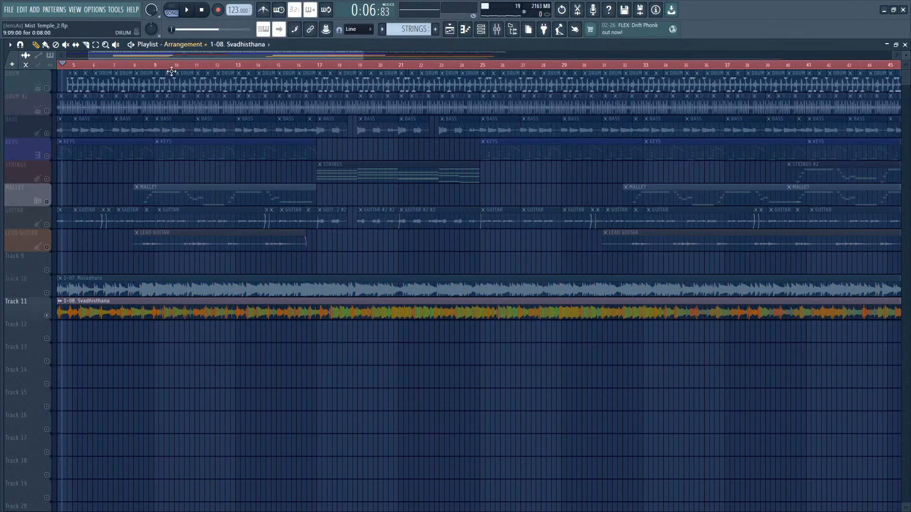
# Step: Play only the Svadhisthana reference on Track 11 from its opening in bar 1 and pause
pyautogui.scroll(2, 169, 71)
pyautogui.click(78, 66)
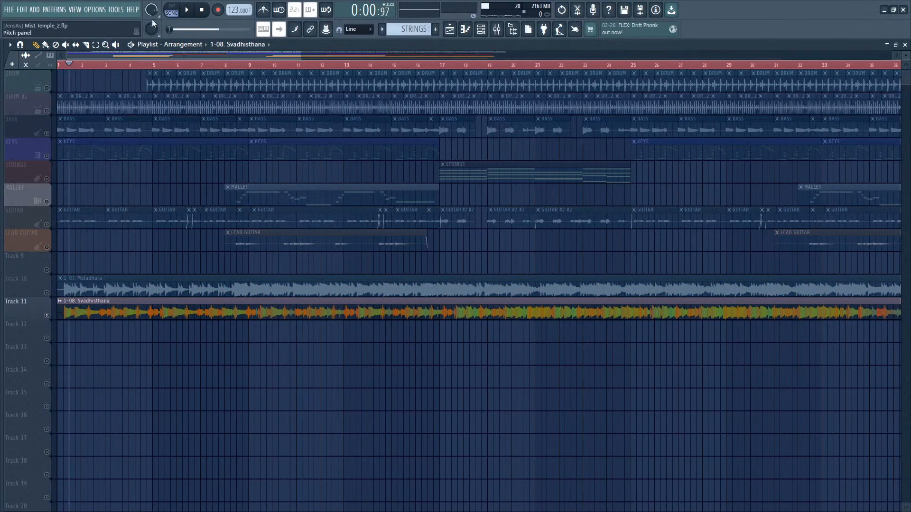
pyautogui.click(187, 10)
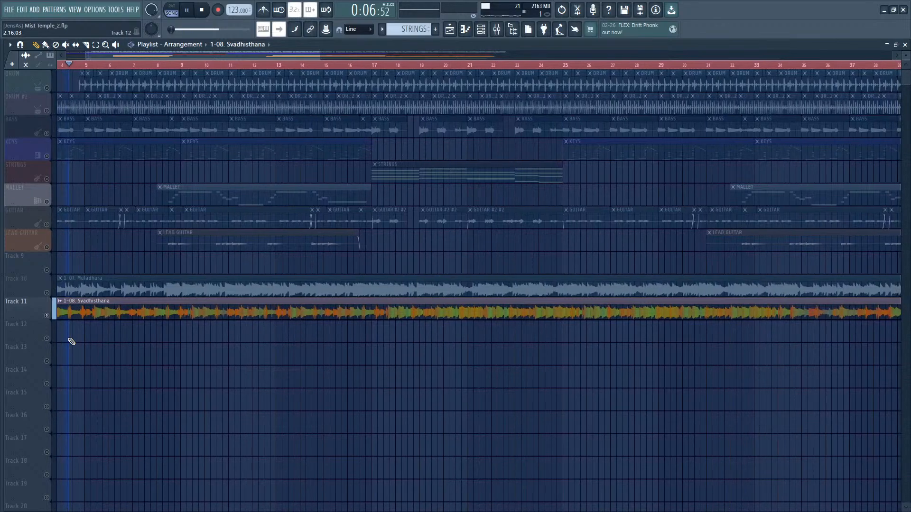
pyautogui.click(187, 9)
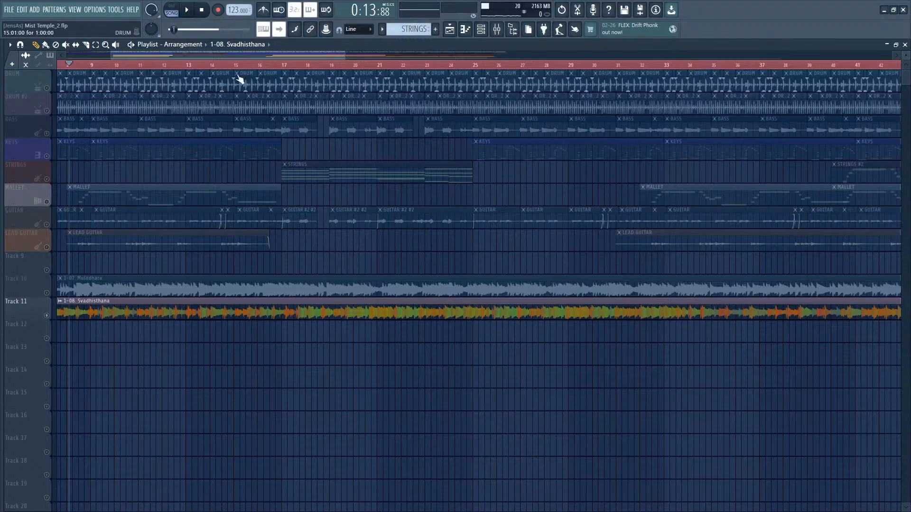
pyautogui.scroll(-5, 270, 61)
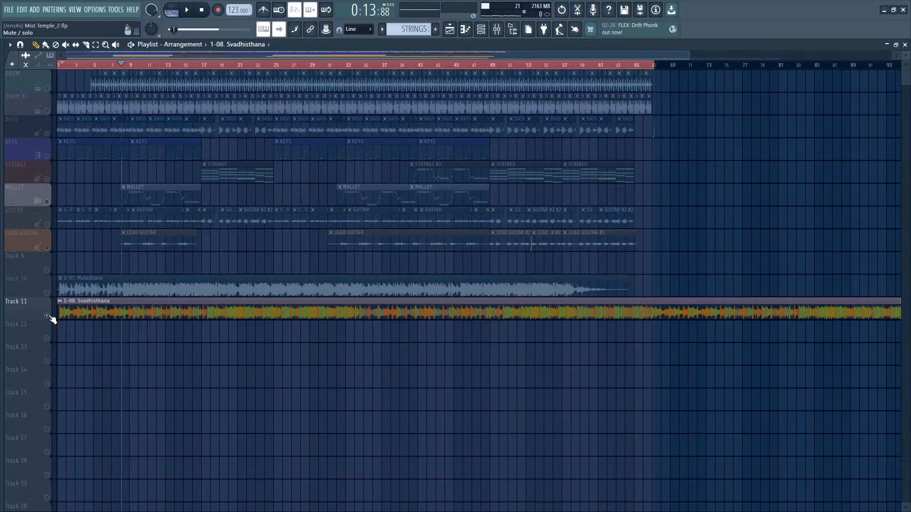
# Step: Solo only the LEAD GUITAR track, play its first phrase from about bar 8 and pause
pyautogui.click(49, 316)
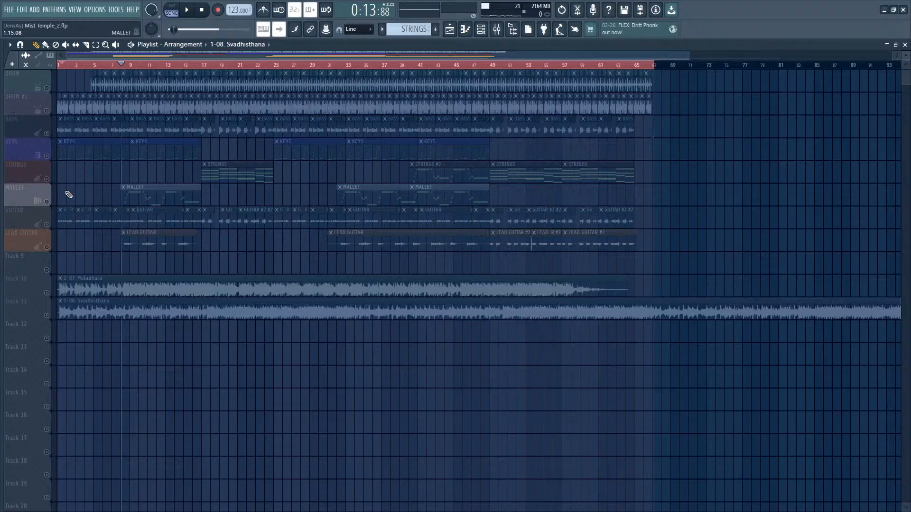
pyautogui.click(47, 225)
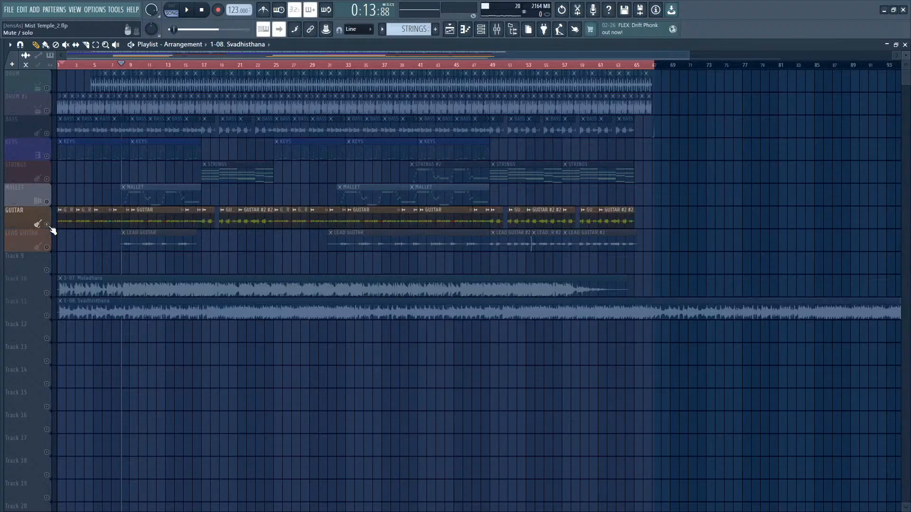
pyautogui.click(47, 247)
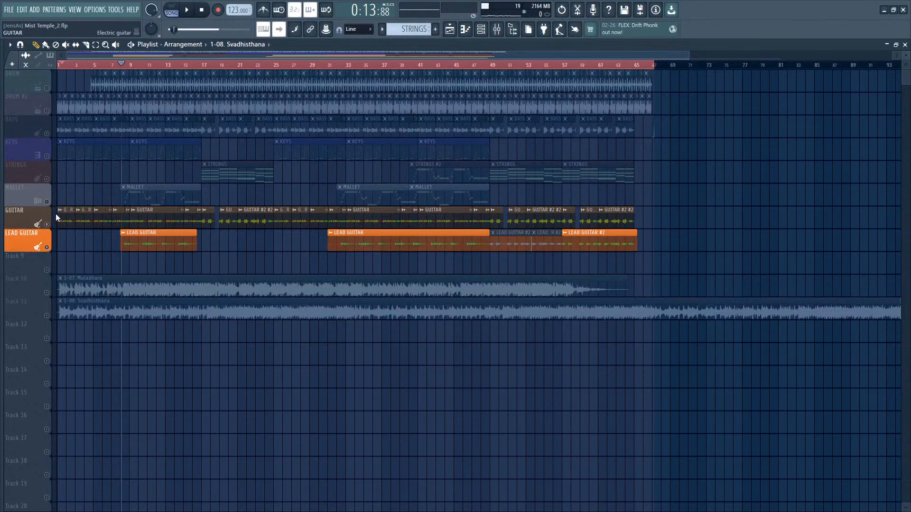
pyautogui.click(46, 225)
pyautogui.click(179, 9)
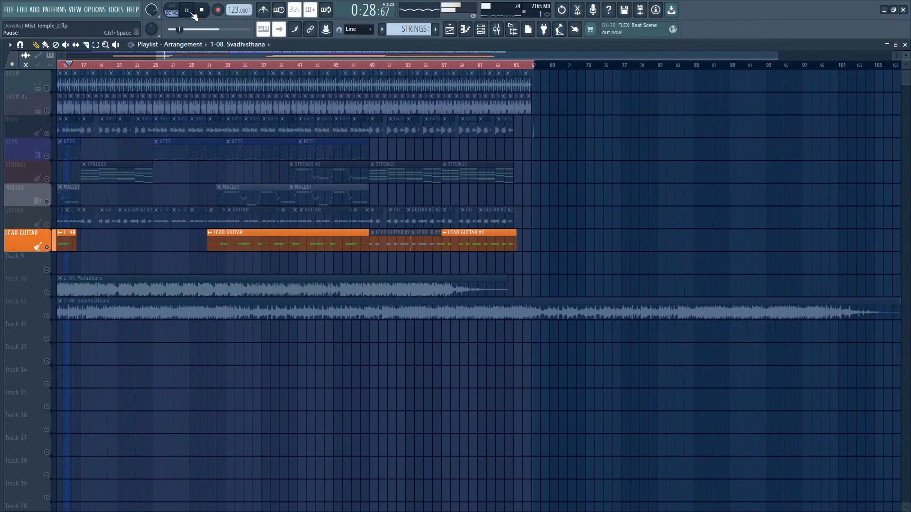
pyautogui.click(186, 12)
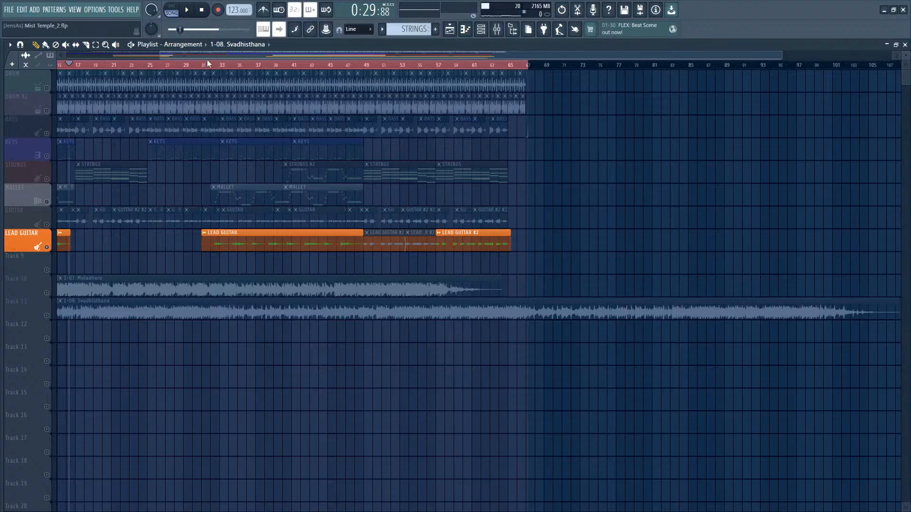
# Step: Solo the Muladhara reference on Track 10, play it from about bar 16 and pause
pyautogui.scroll(3, 50, 294)
pyautogui.keyDown('ctrl'); pyautogui.click(47, 293); pyautogui.keyUp('ctrl')
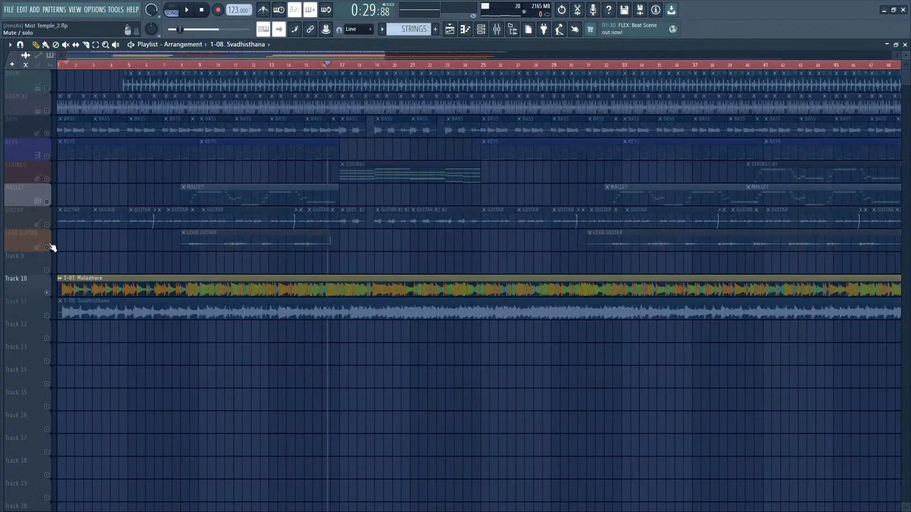
pyautogui.click(366, 67)
pyautogui.click(331, 69)
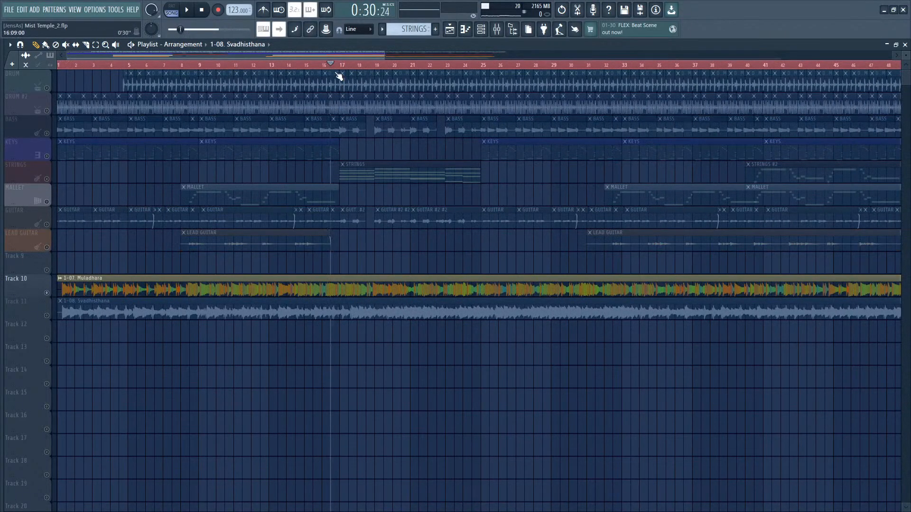
pyautogui.click(187, 10)
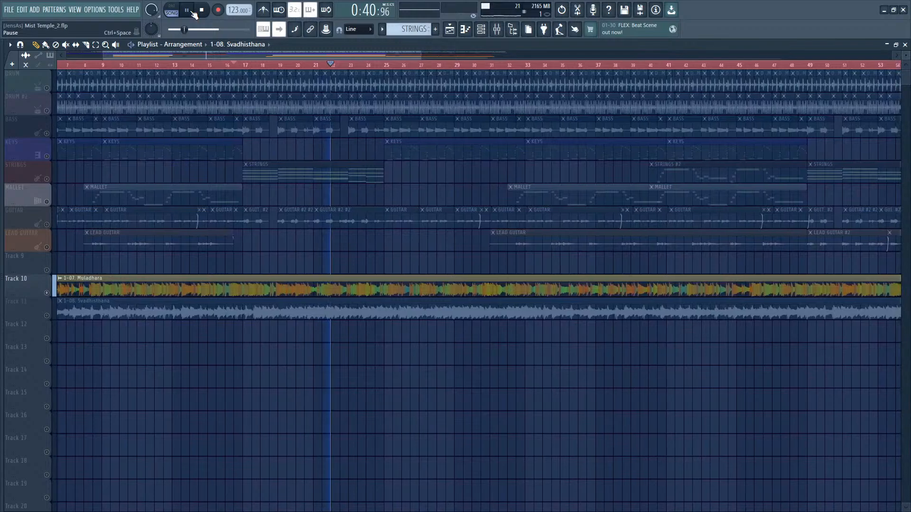
pyautogui.click(189, 11)
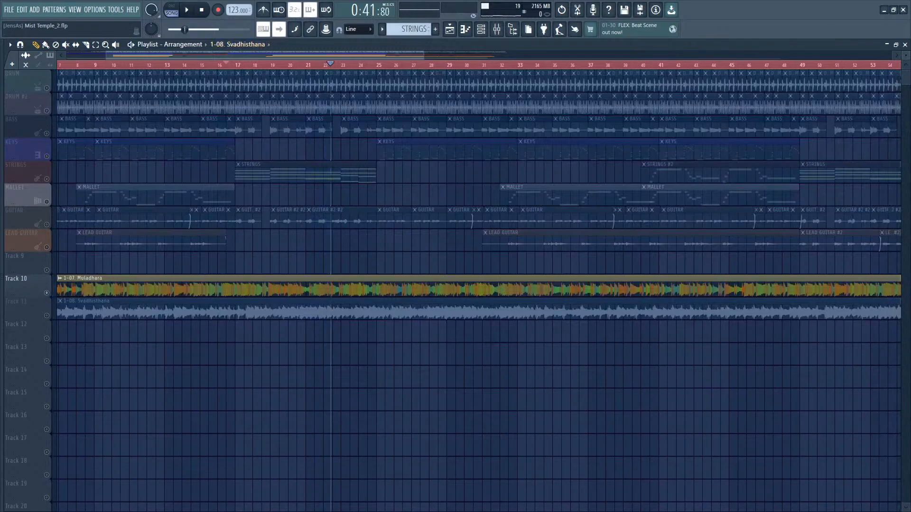
# Step: Play only the Svadhisthana reference on Track 11 from about bar 17 and pause
pyautogui.moveTo(223, 54); pyautogui.dragTo(183, 54)
pyautogui.click(46, 315)
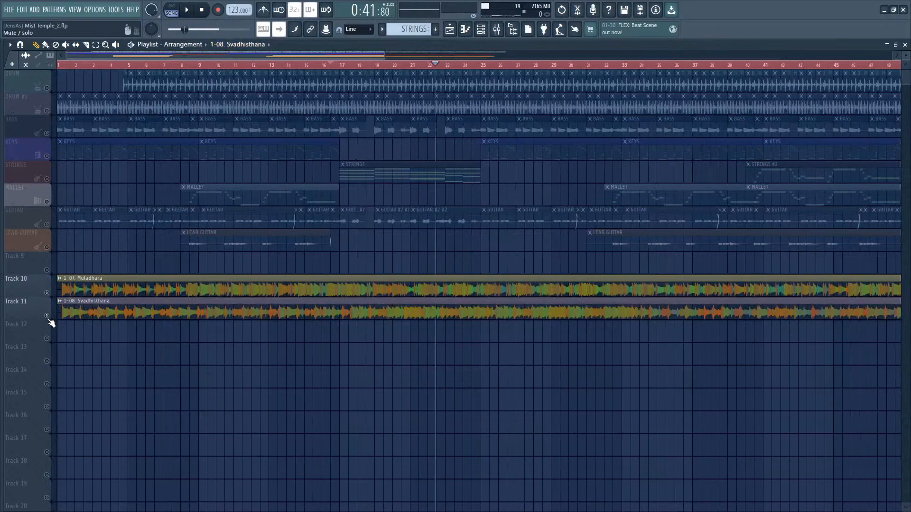
pyautogui.click(46, 292)
pyautogui.click(348, 67)
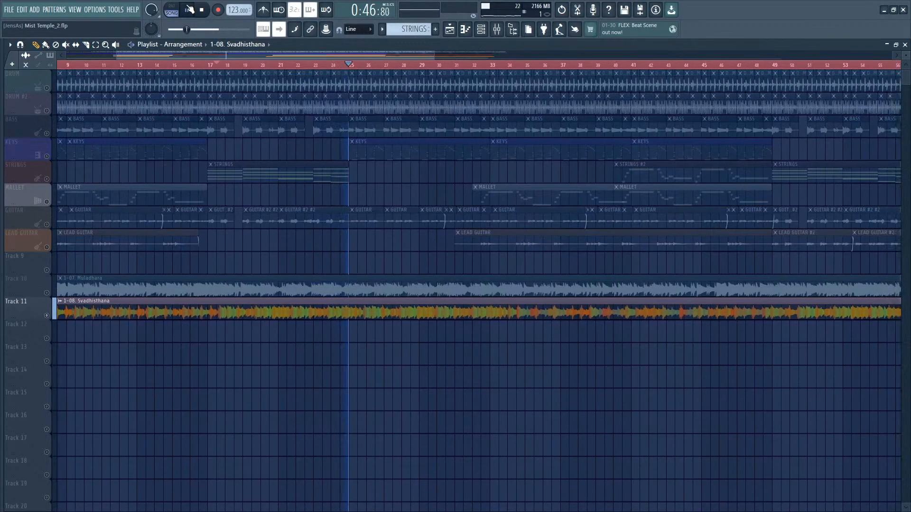
pyautogui.click(188, 9)
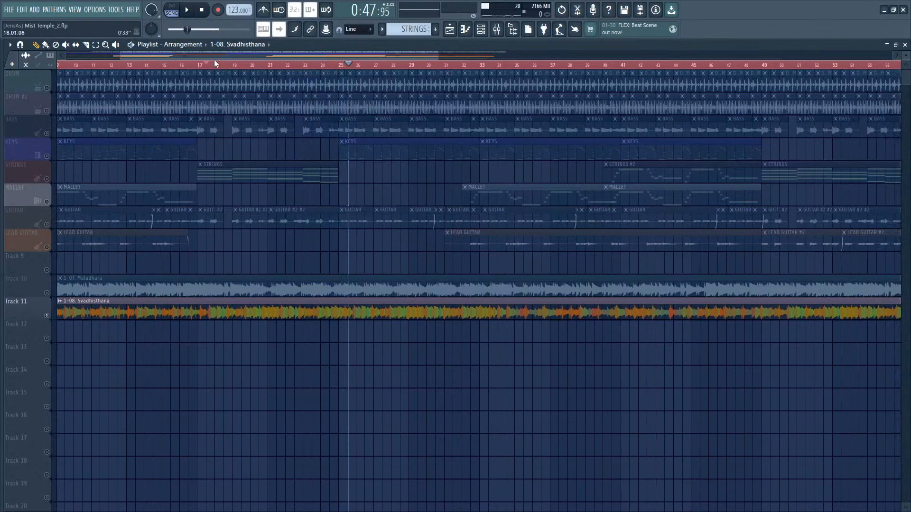
# Step: Unsolo Track 11 to restore all instrument tracks, and mute the references on Tracks 10 and 11
pyautogui.moveTo(216, 56); pyautogui.dragTo(217, 82)
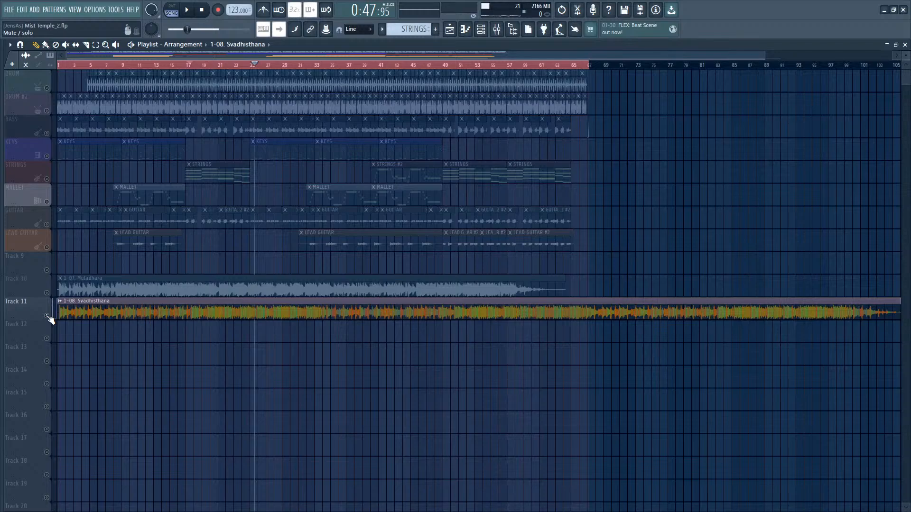
pyautogui.click(48, 316)
pyautogui.click(47, 316)
pyautogui.rightClick(47, 316)
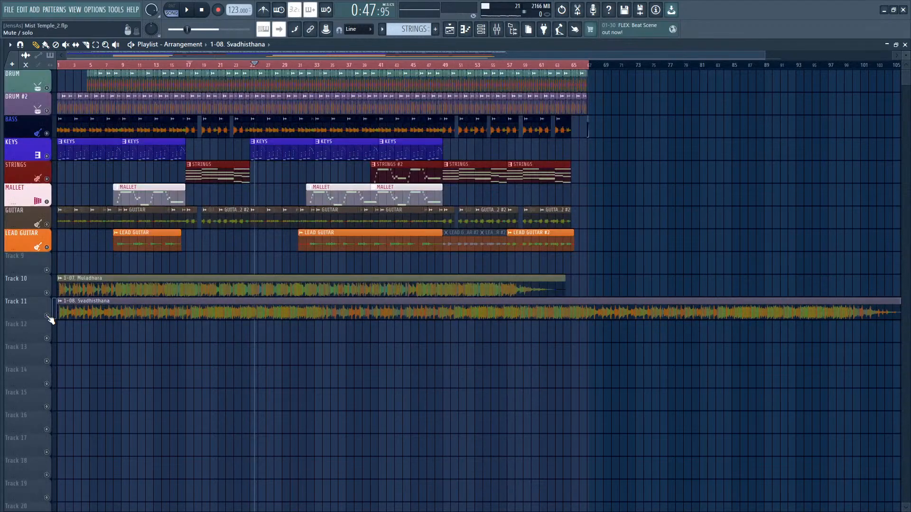
pyautogui.click(47, 316)
pyautogui.click(47, 293)
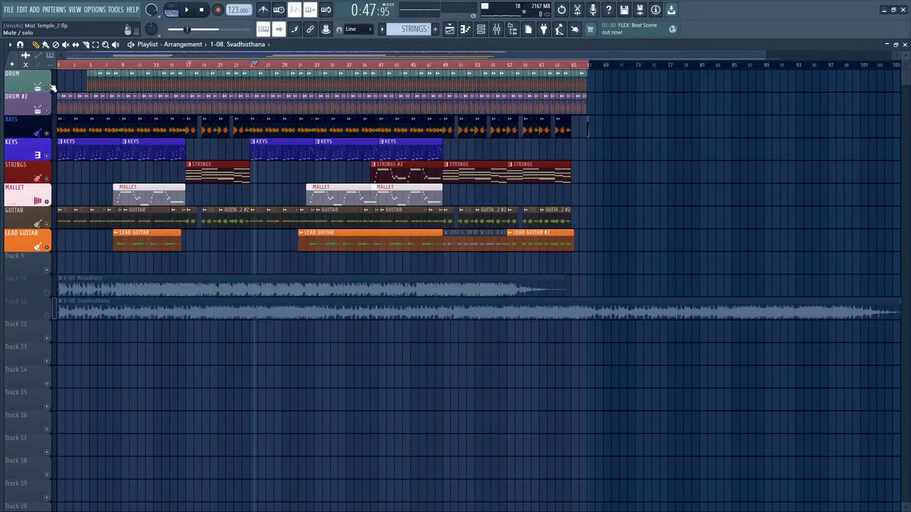
# Step: Solo the DRUM track, play it from its entry at about bar 5 and pause
pyautogui.rightClick(49, 87)
pyautogui.click(187, 7)
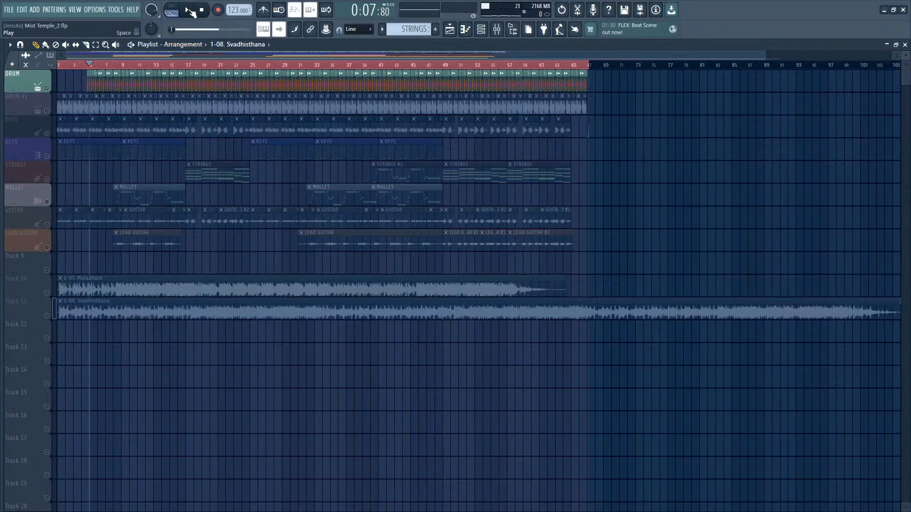
pyautogui.click(191, 10)
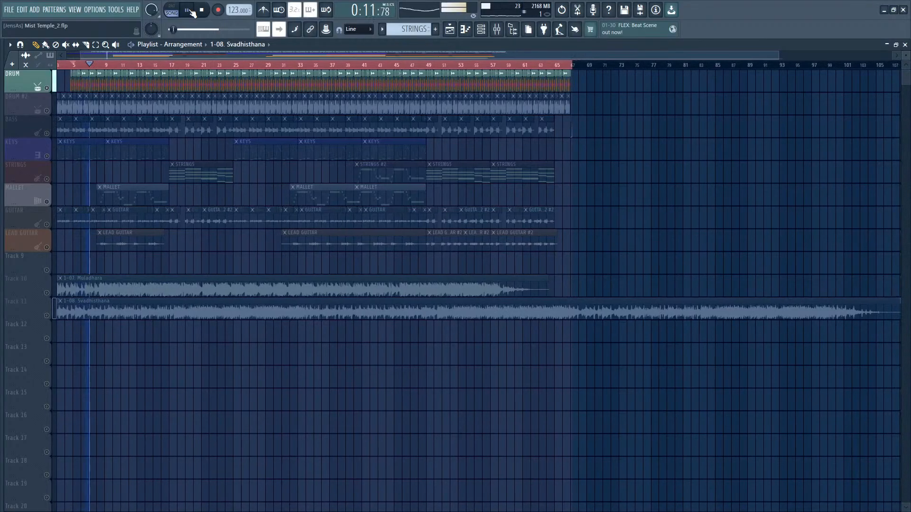
pyautogui.click(190, 10)
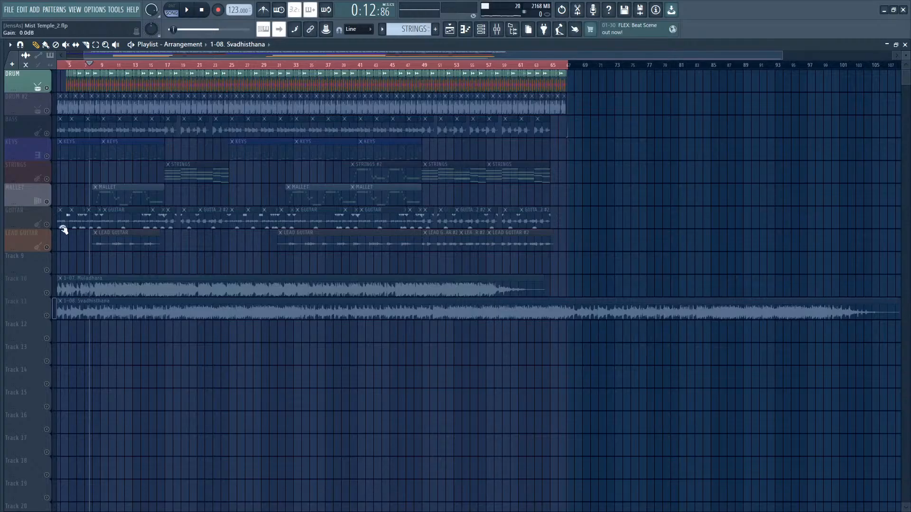
# Step: Play the soloed Muladhara reference from about bar 7, switch the solo to Svadhisthana during playback and pause
pyautogui.rightClick(47, 293)
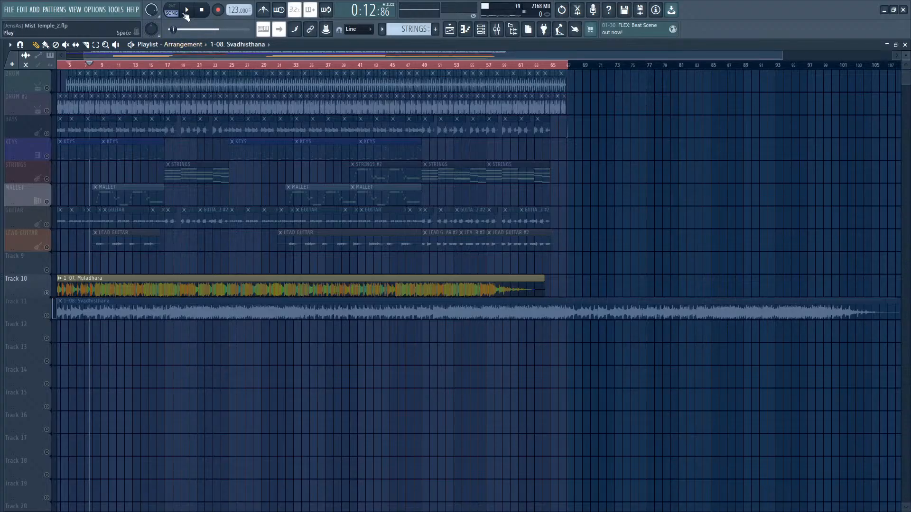
pyautogui.click(186, 11)
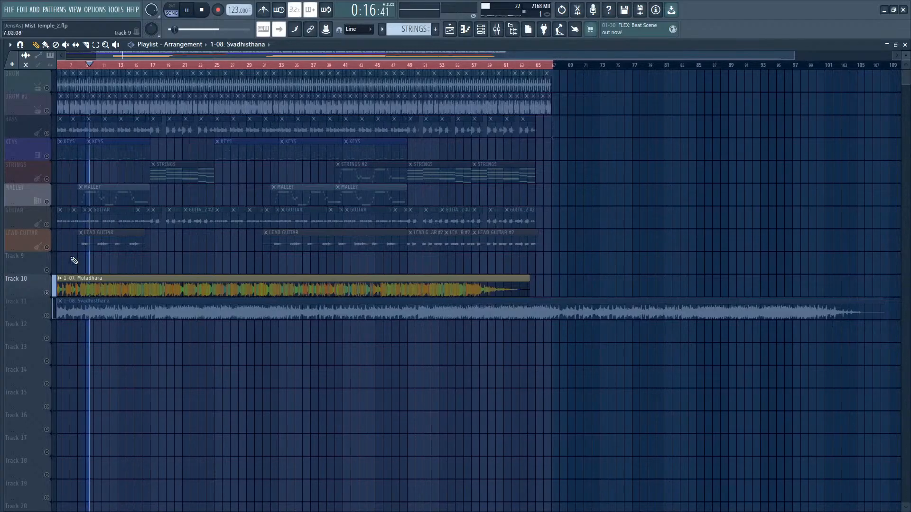
pyautogui.rightClick(48, 316)
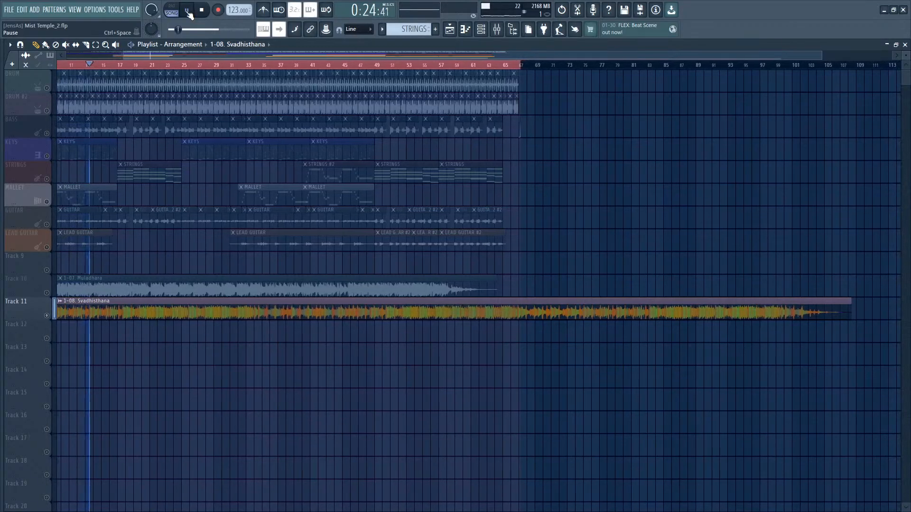
pyautogui.click(188, 14)
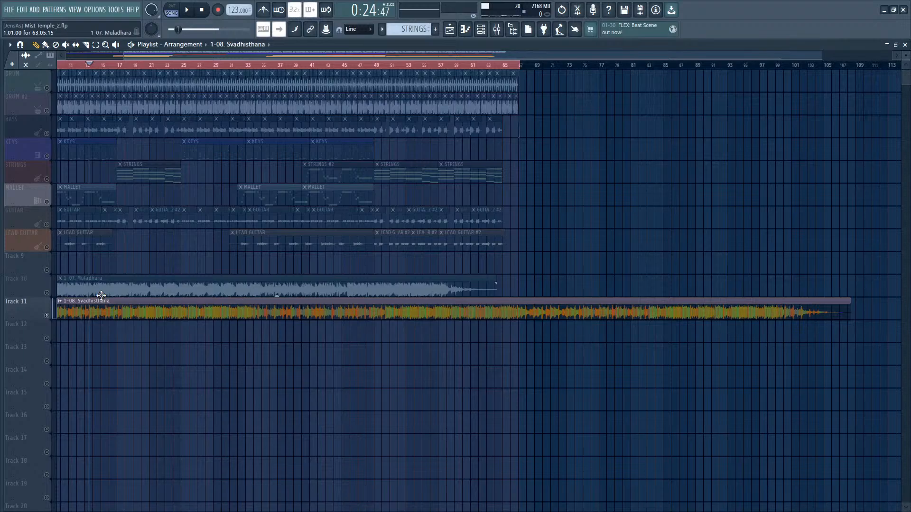
# Step: Solo the KEYS and BASS tracks together, play them from the start of the song and pause
pyautogui.moveTo(132, 57); pyautogui.dragTo(103, 81)
pyautogui.click(59, 65)
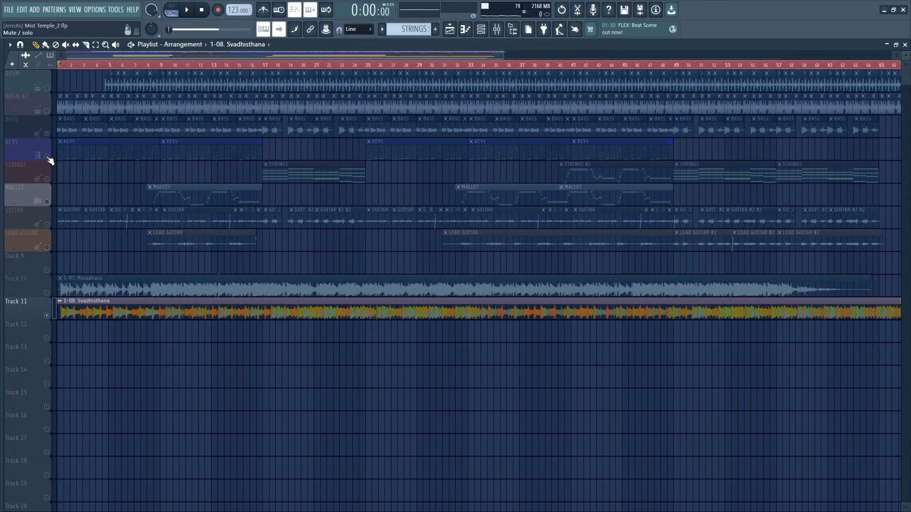
pyautogui.rightClick(47, 156)
pyautogui.click(47, 133)
pyautogui.click(186, 10)
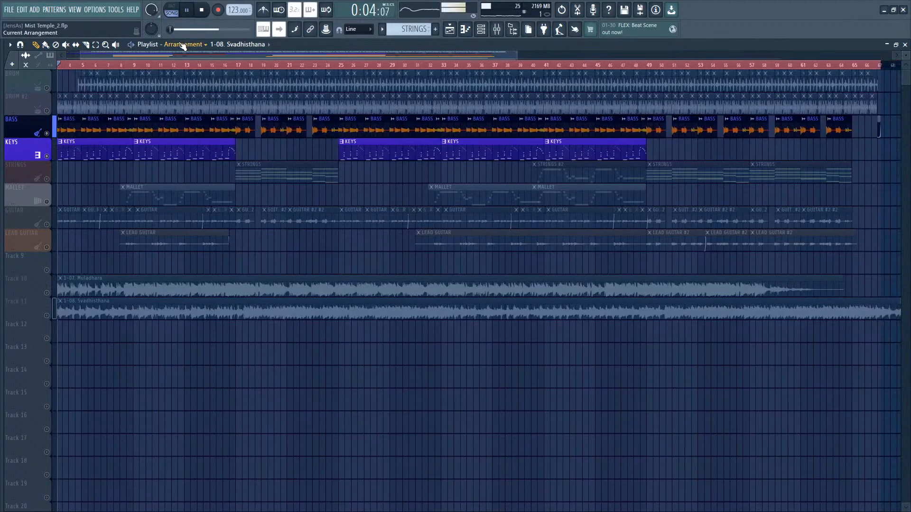
pyautogui.click(189, 7)
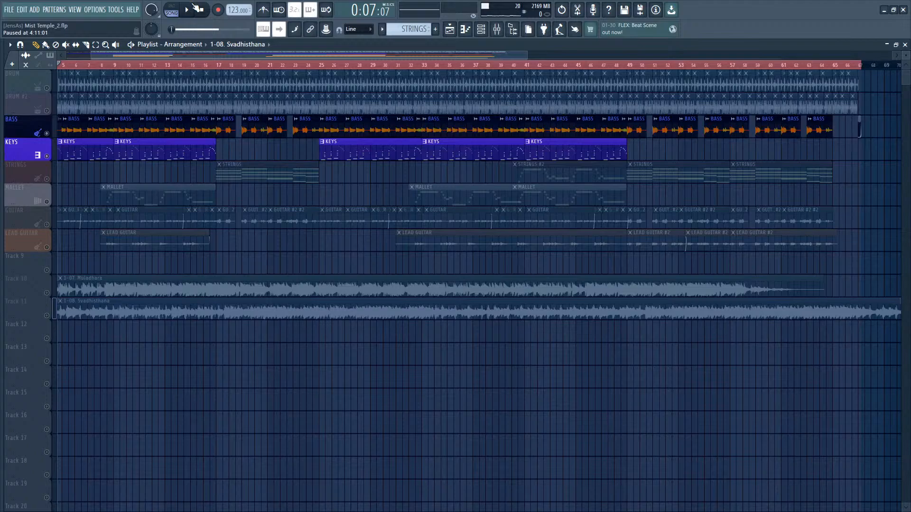
# Step: Replay the soloed BASS and KEYS opening from bar 1 and pause
pyautogui.moveTo(233, 56); pyautogui.dragTo(157, 76)
pyautogui.scroll(3, 237, 54)
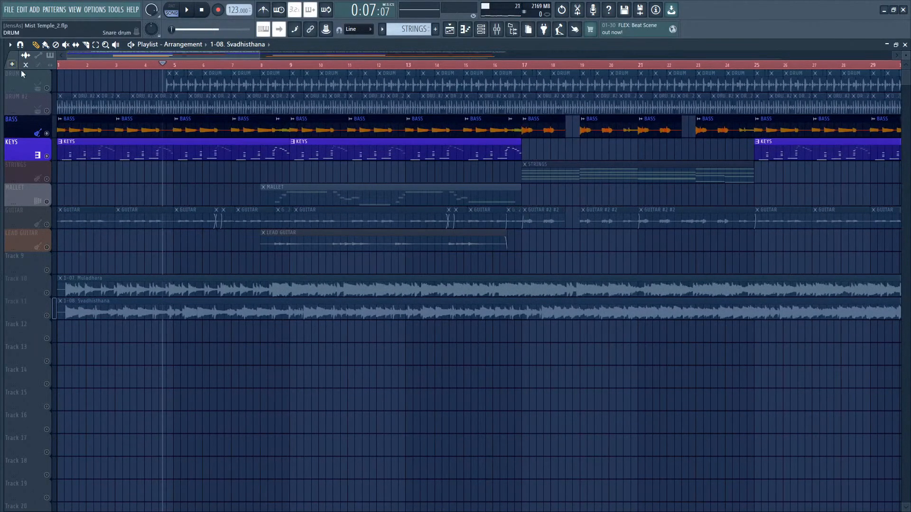
pyautogui.click(65, 66)
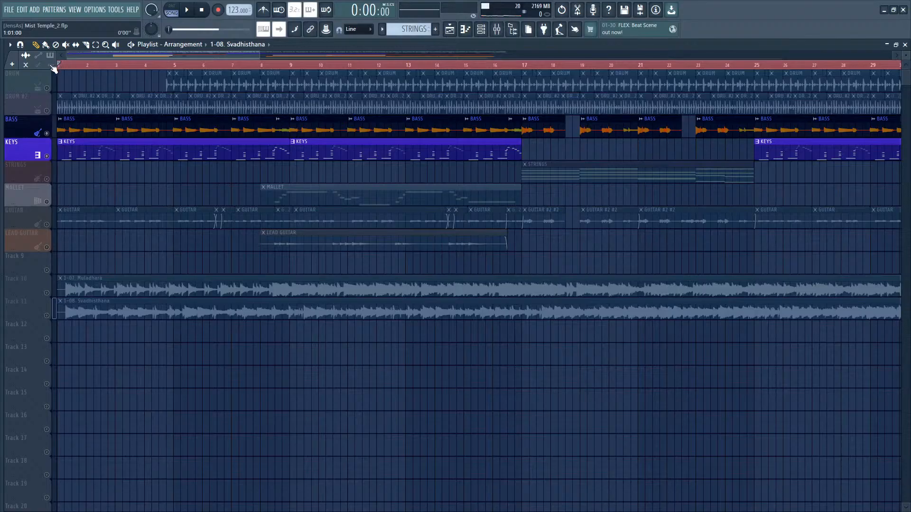
pyautogui.click(190, 9)
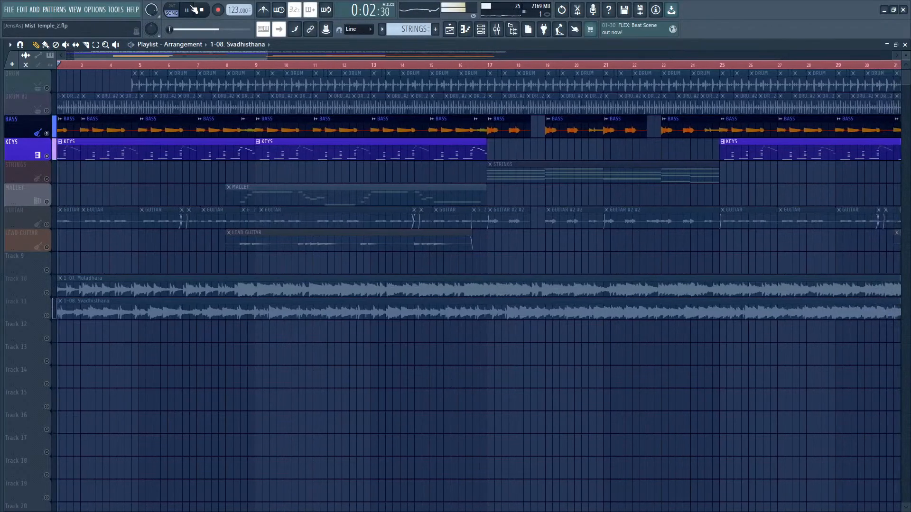
pyautogui.click(194, 10)
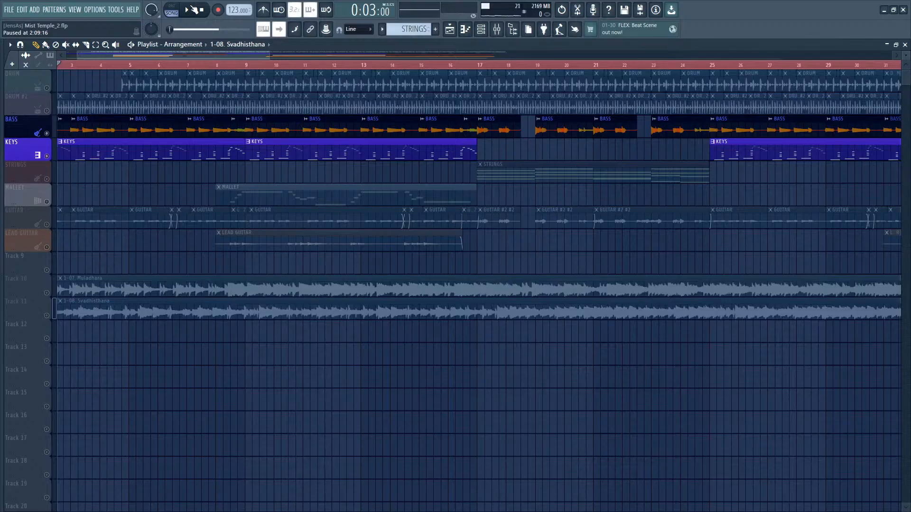
# Step: Solo the Svadhisthana reference on Track 11, play its opening from bar 1 and pause
pyautogui.scroll(-3, 219, 67)
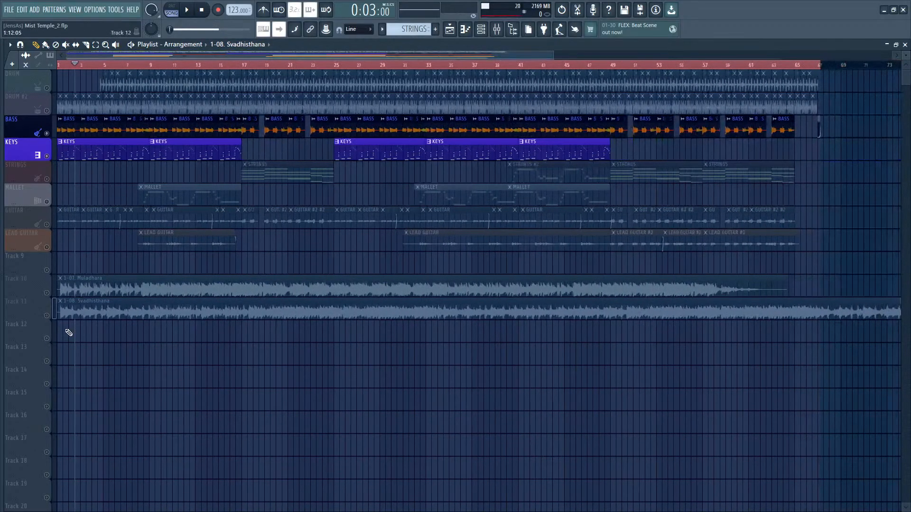
pyautogui.click(52, 311)
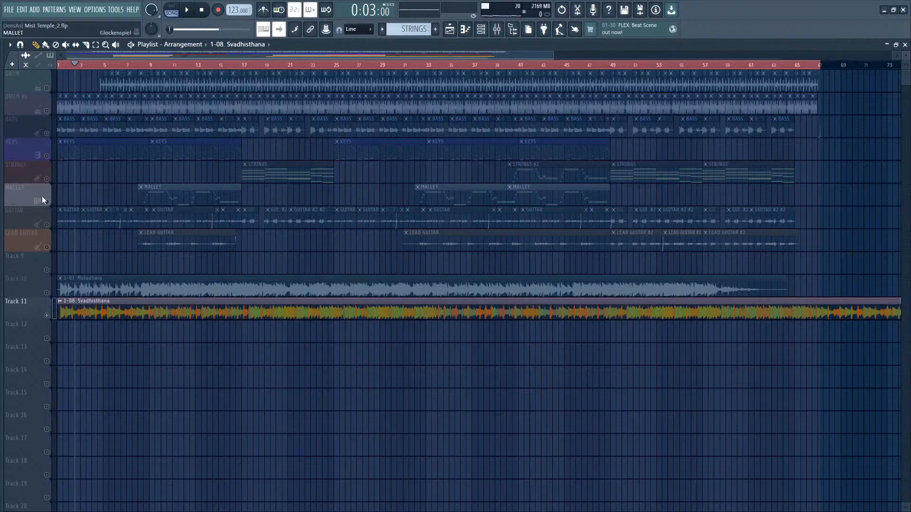
pyautogui.click(63, 65)
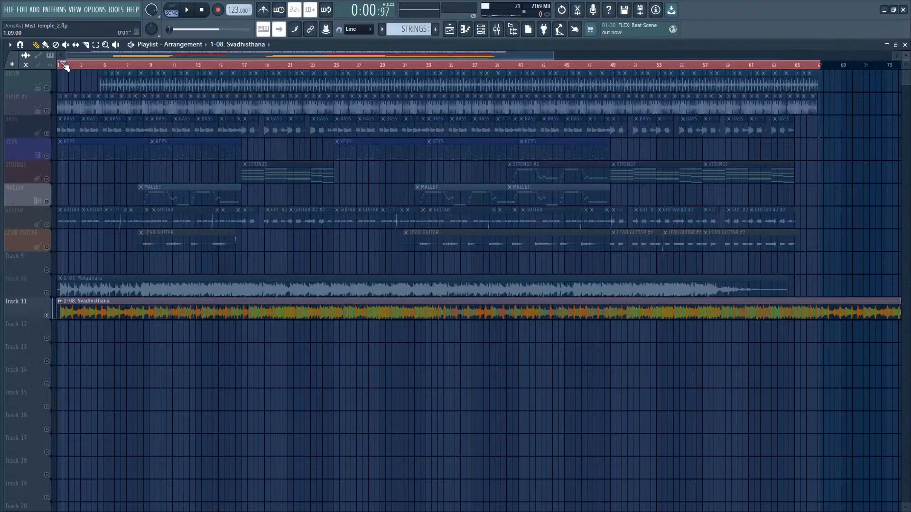
pyautogui.press('space')
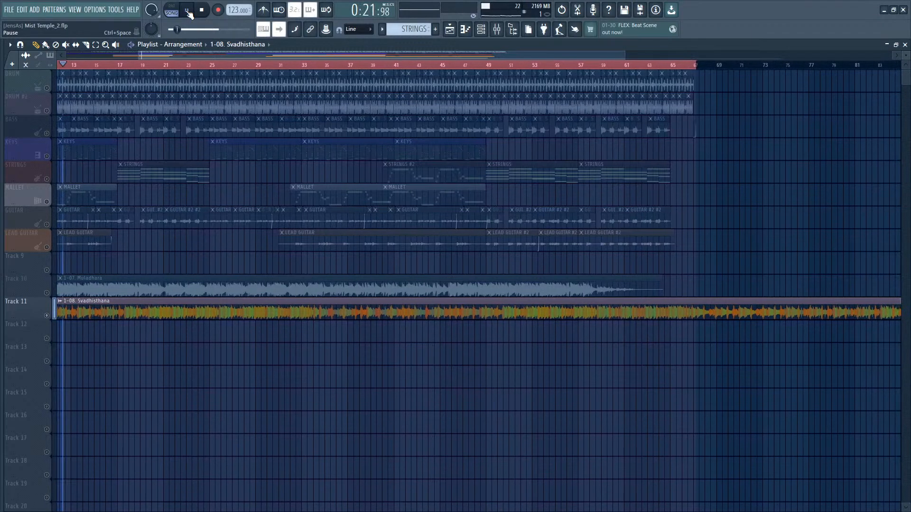
pyautogui.click(187, 10)
# Step: Solo the LEAD GUITAR track, play it from about bar 8, bring in the BASS track during playback and pause
pyautogui.moveTo(295, 54); pyautogui.dragTo(204, 54)
pyautogui.moveTo(341, 55); pyautogui.dragTo(292, 55)
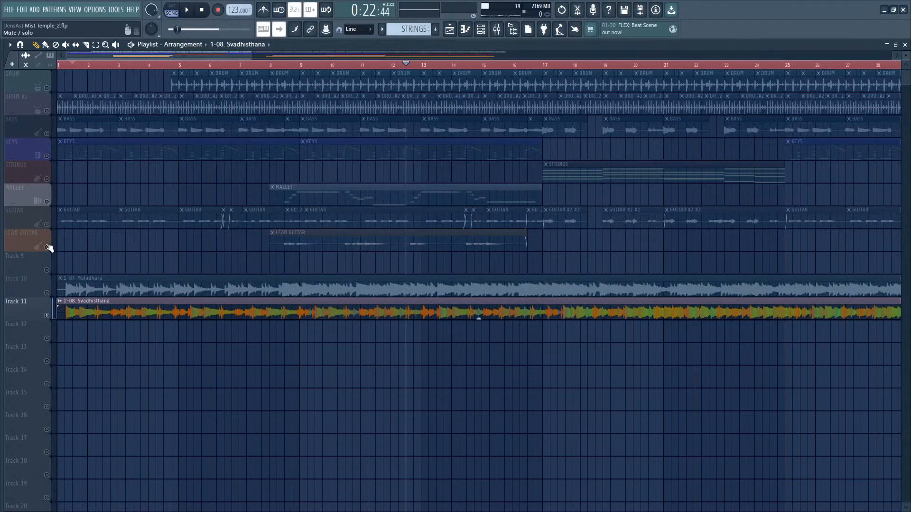
pyautogui.click(49, 248)
pyautogui.moveTo(287, 67); pyautogui.dragTo(276, 66)
pyautogui.click(187, 12)
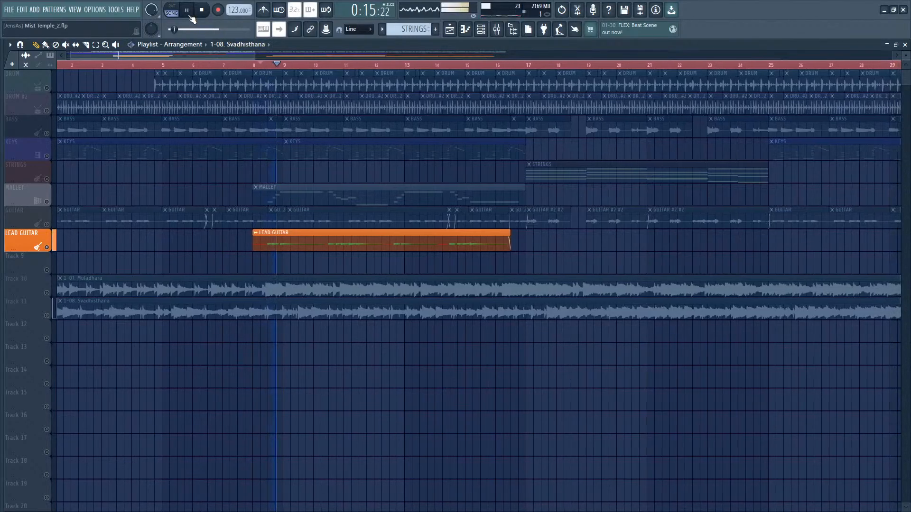
pyautogui.click(48, 132)
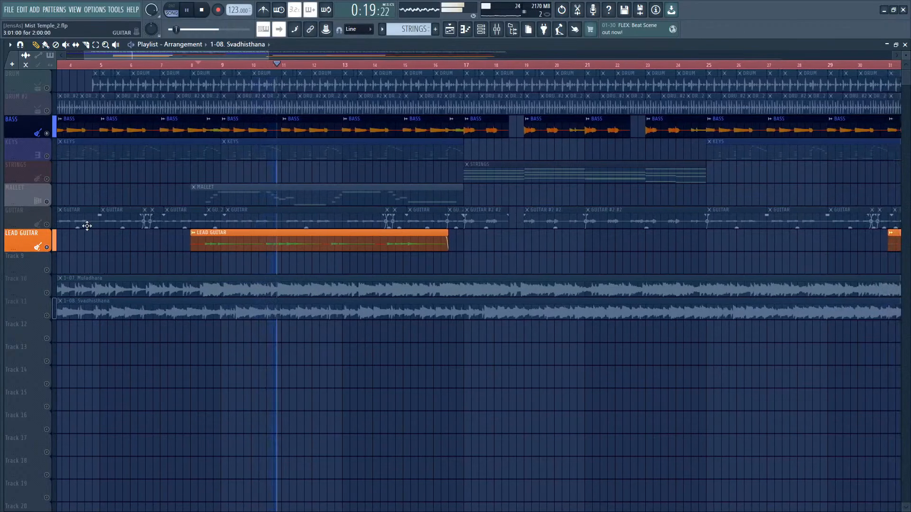
pyautogui.click(188, 11)
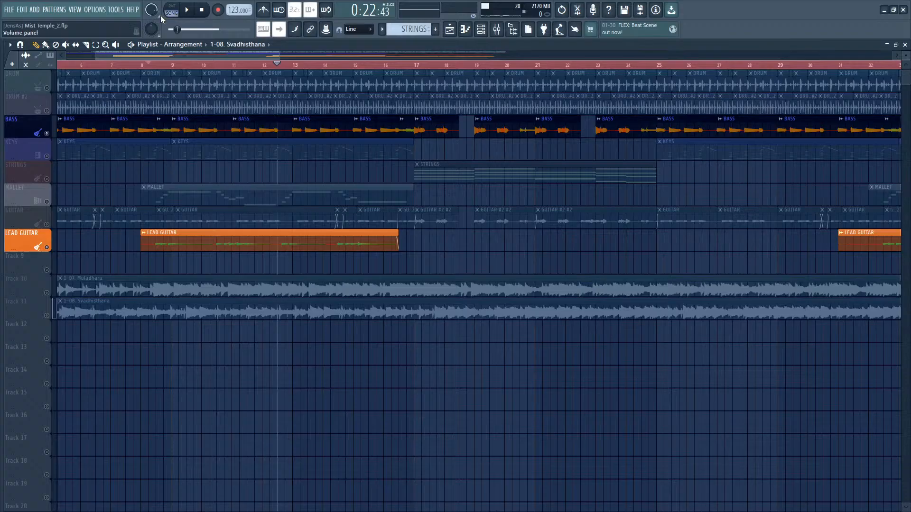
# Step: Replay the soloed BASS and LEAD GUITAR tracks from about bar 8 and pause
pyautogui.click(164, 67)
pyautogui.moveTo(165, 68); pyautogui.dragTo(156, 63)
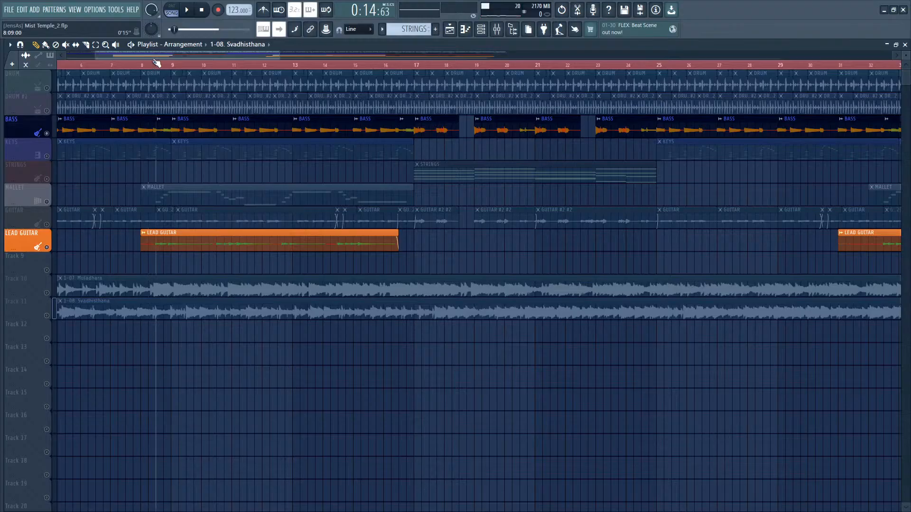
pyautogui.click(190, 8)
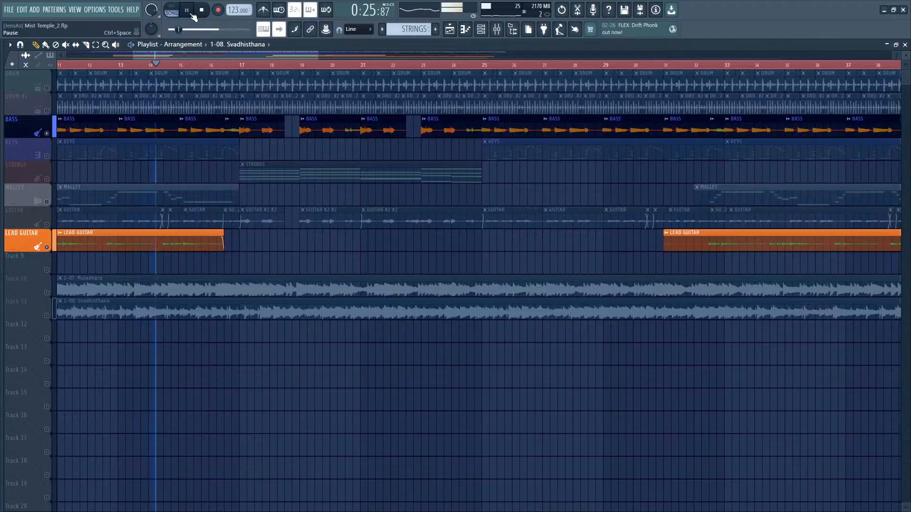
pyautogui.click(187, 10)
# Step: Solo the Muladhara reference on Track 10, play it from about bar 8, restart slightly earlier and pause
pyautogui.scroll(-3, 218, 71)
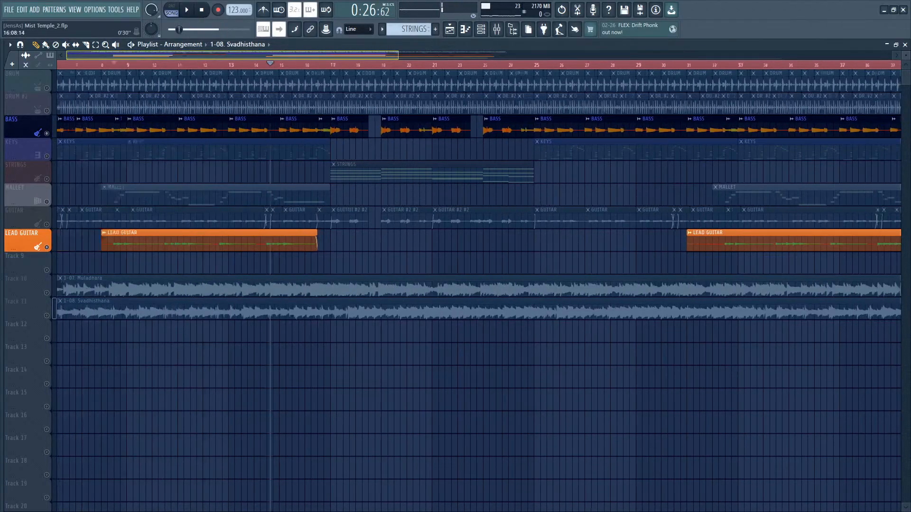
pyautogui.click(46, 294)
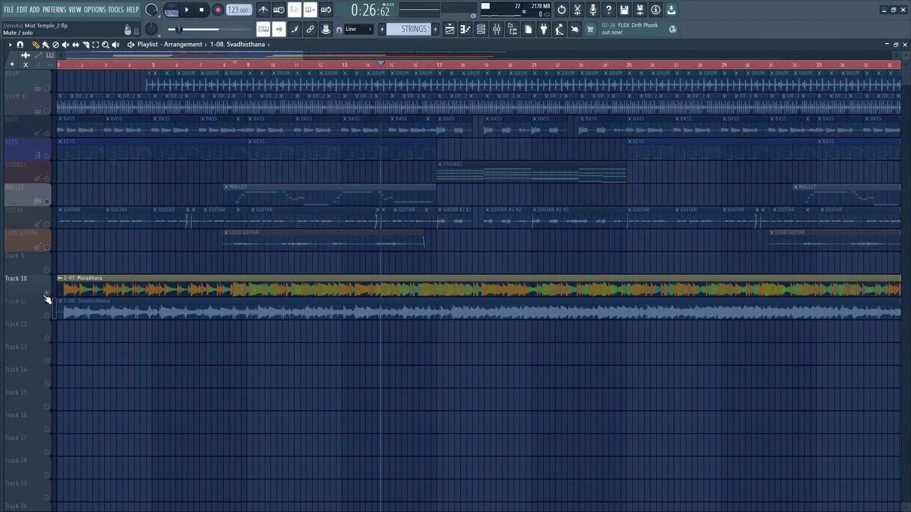
pyautogui.click(238, 67)
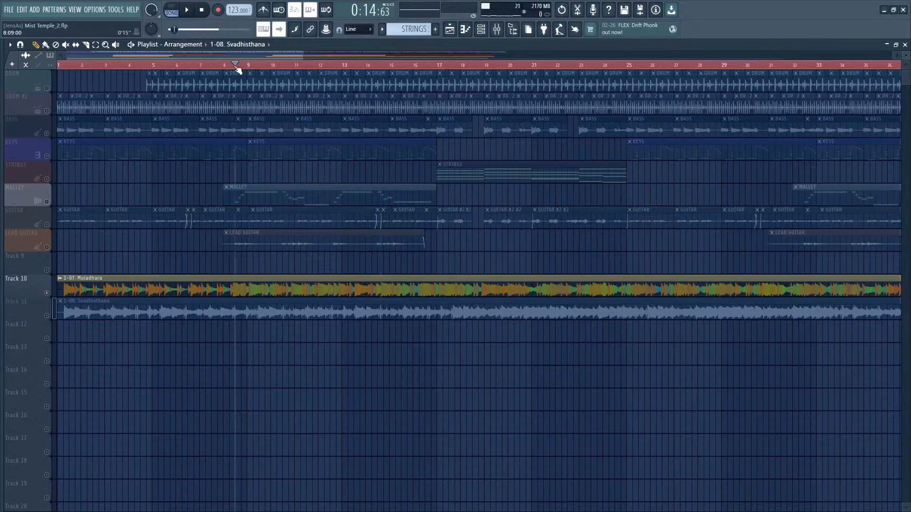
pyautogui.click(187, 10)
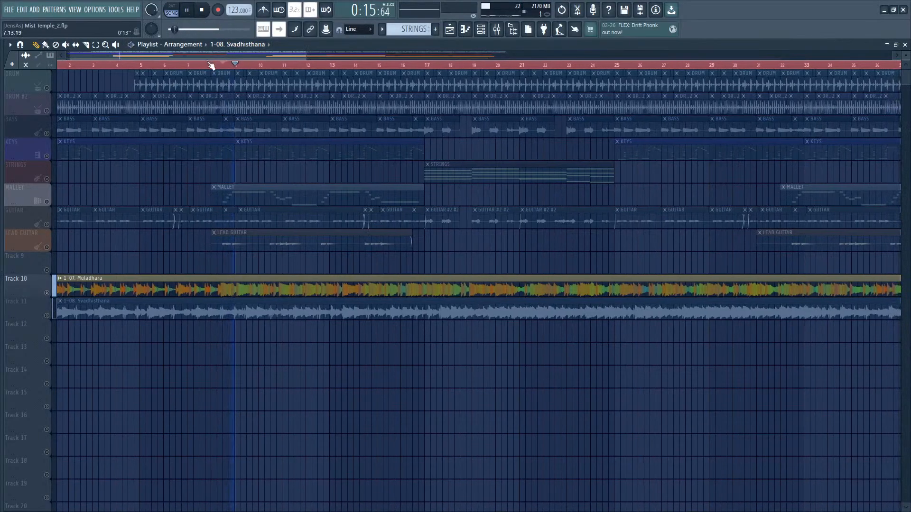
pyautogui.click(211, 65)
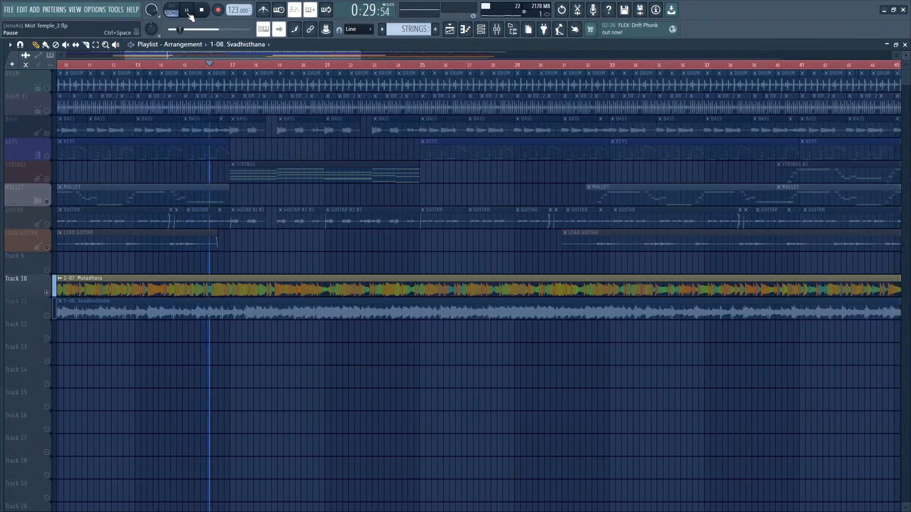
pyautogui.click(188, 13)
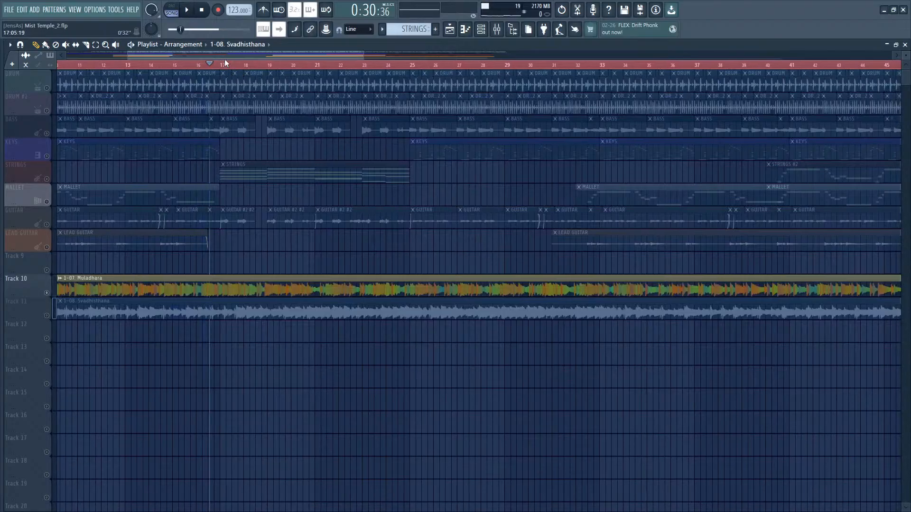
# Step: Clear the Track 10 solo and turn all instrument and reference tracks back on
pyautogui.scroll(-8, 223, 59)
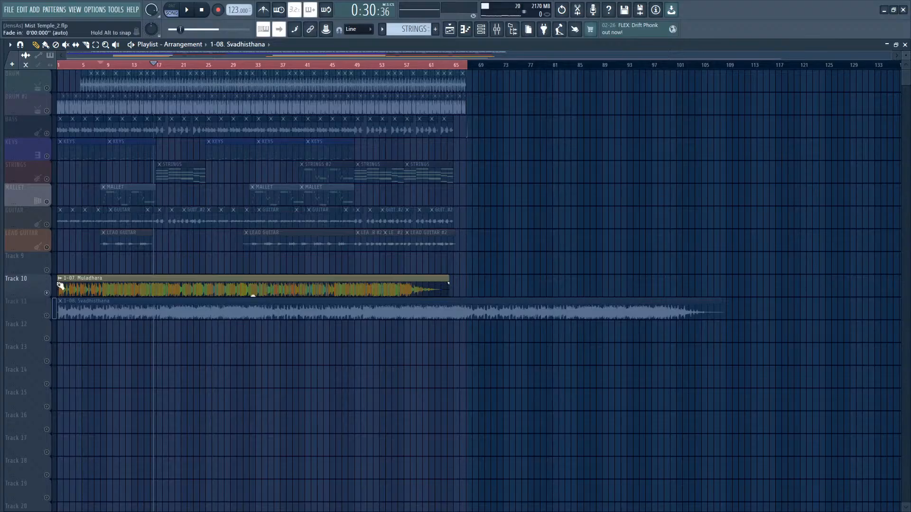
pyautogui.click(47, 294)
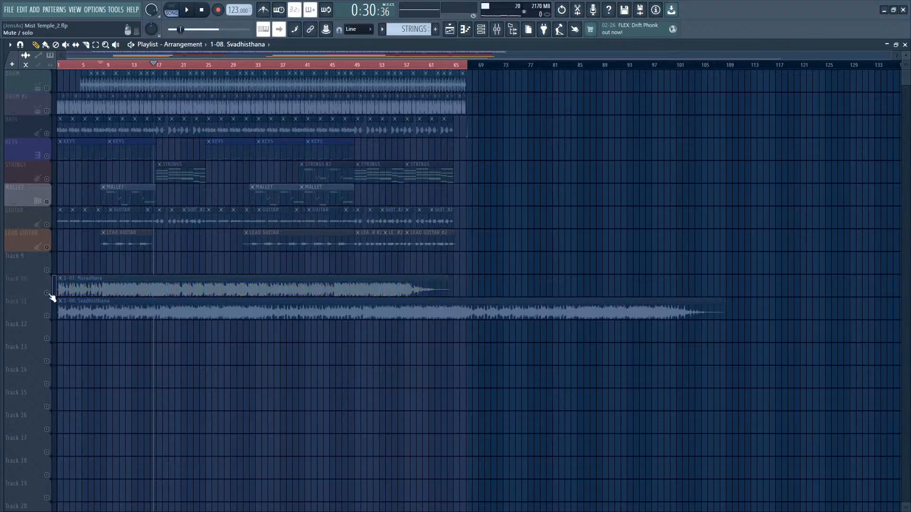
pyautogui.rightClick(47, 246)
pyautogui.rightClick(47, 246)
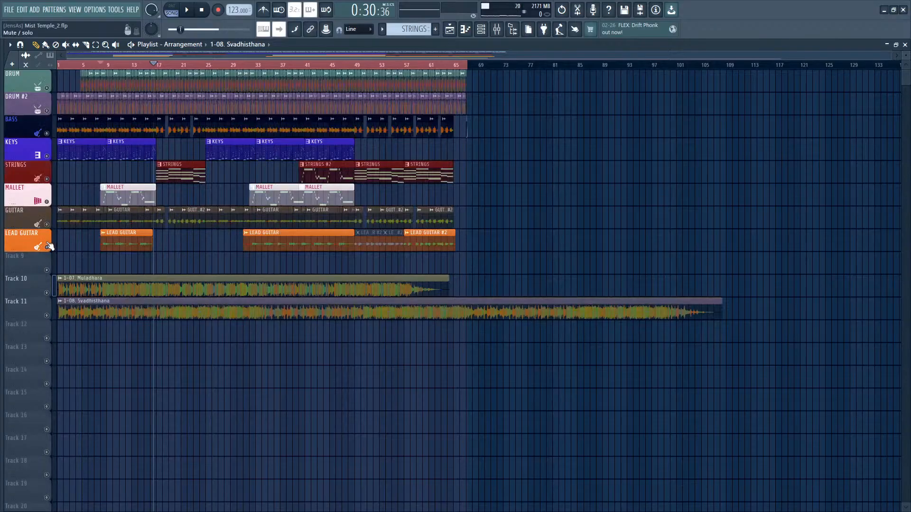
# Step: Mute the Muladhara and Svadhisthana references, play the whole arrangement from bar 1 to the end and pause
pyautogui.scroll(5, 169, 65)
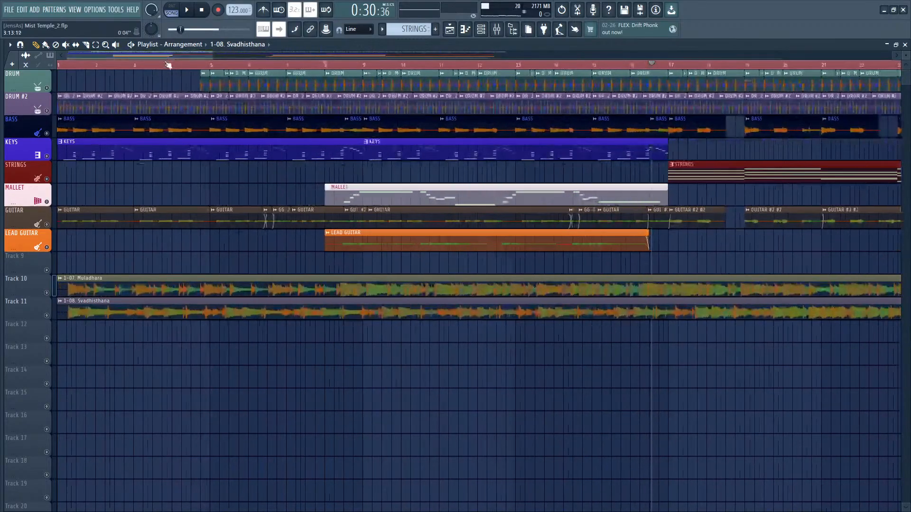
pyautogui.press('space')
pyautogui.click(51, 295)
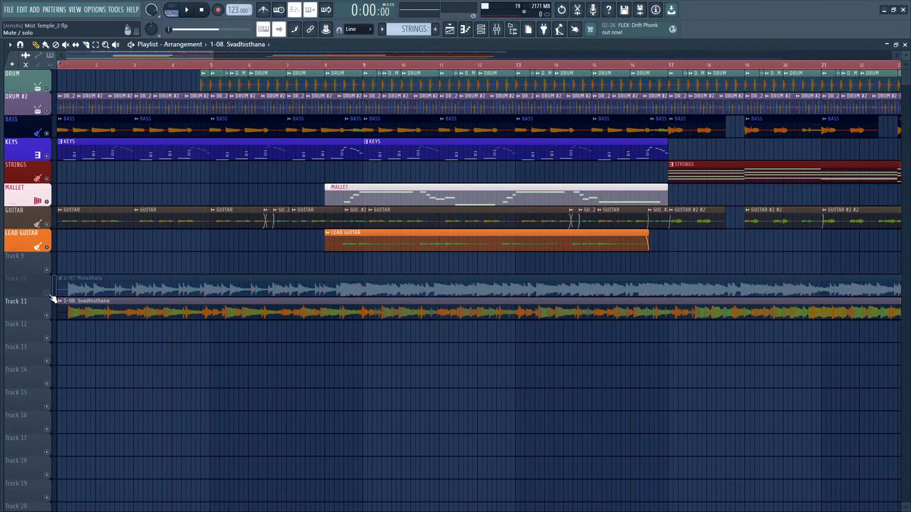
pyautogui.click(47, 315)
pyautogui.press('space')
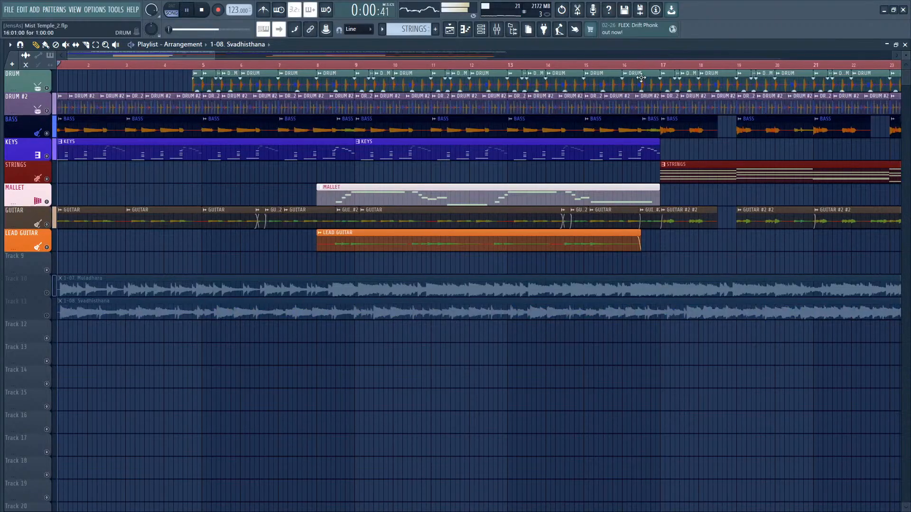
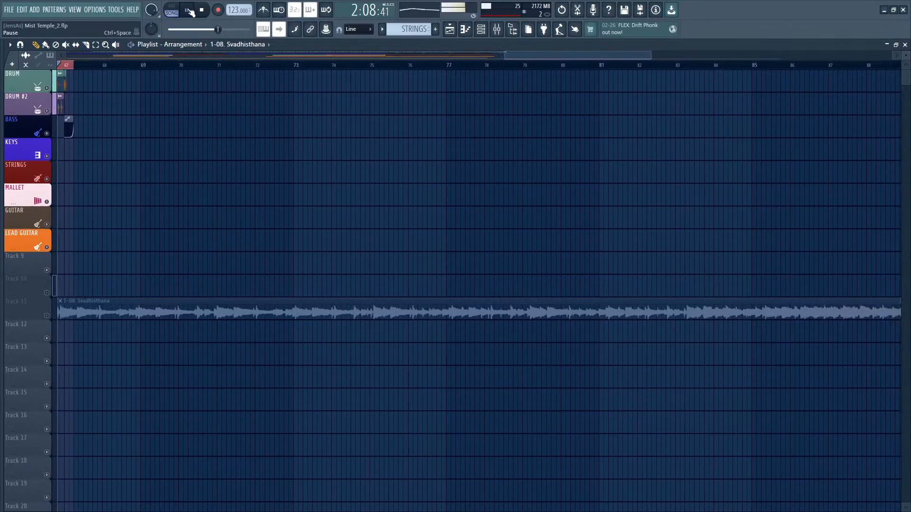
pyautogui.click(188, 10)
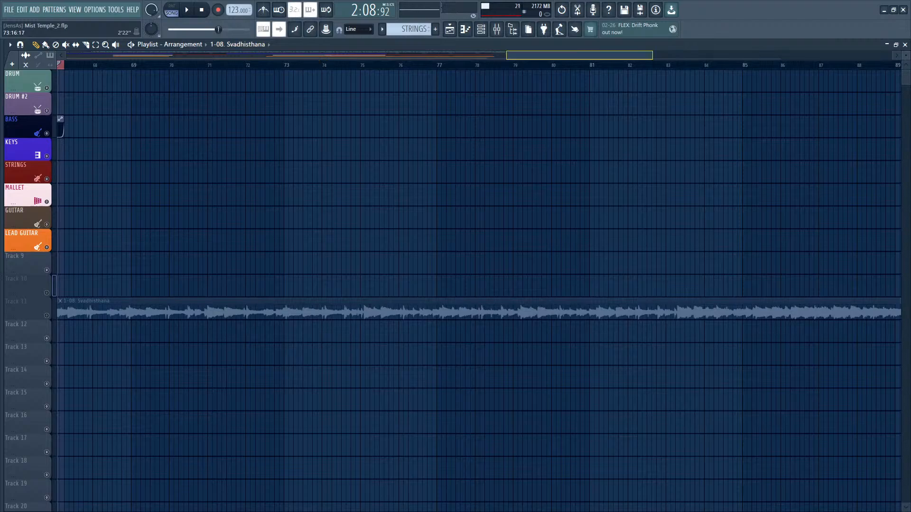
# Step: Solo the DRUM #2 track, play its opening from bar 1 and pause
pyautogui.scroll(-10, 316, 60)
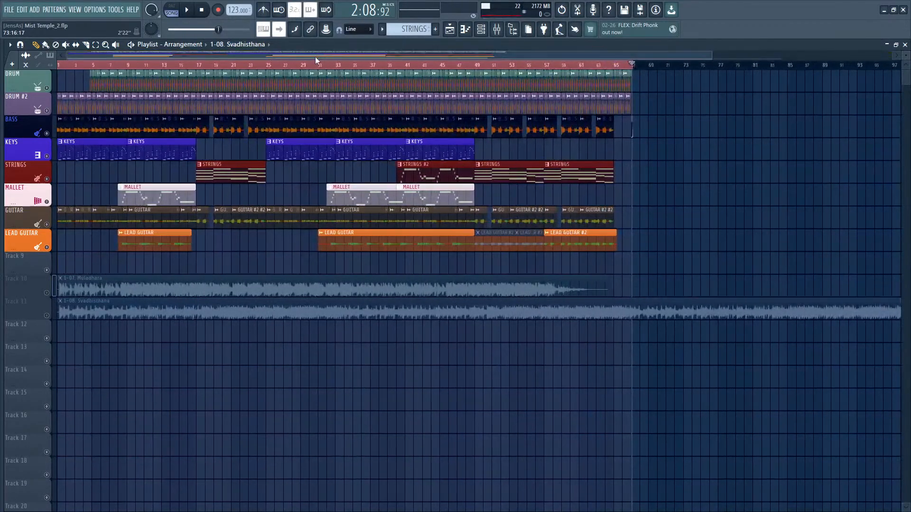
pyautogui.rightClick(48, 112)
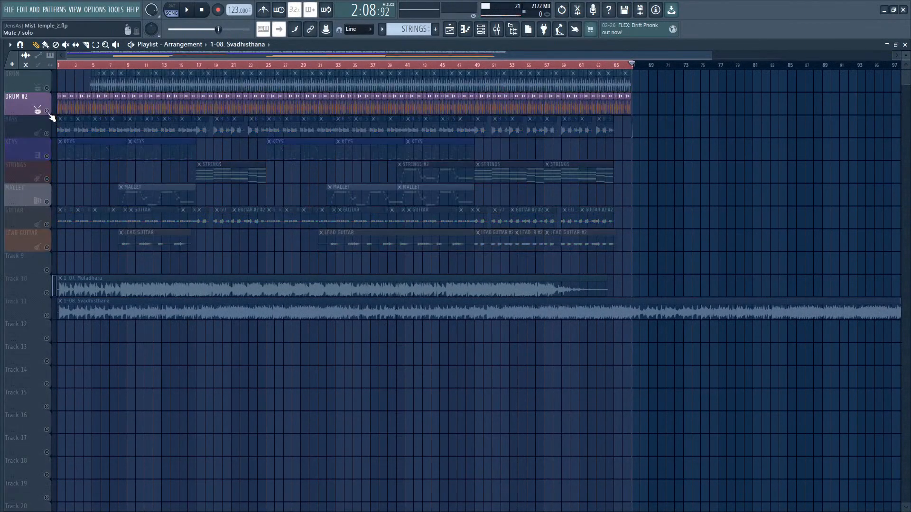
pyautogui.press('space')
pyautogui.scroll(5, 102, 59)
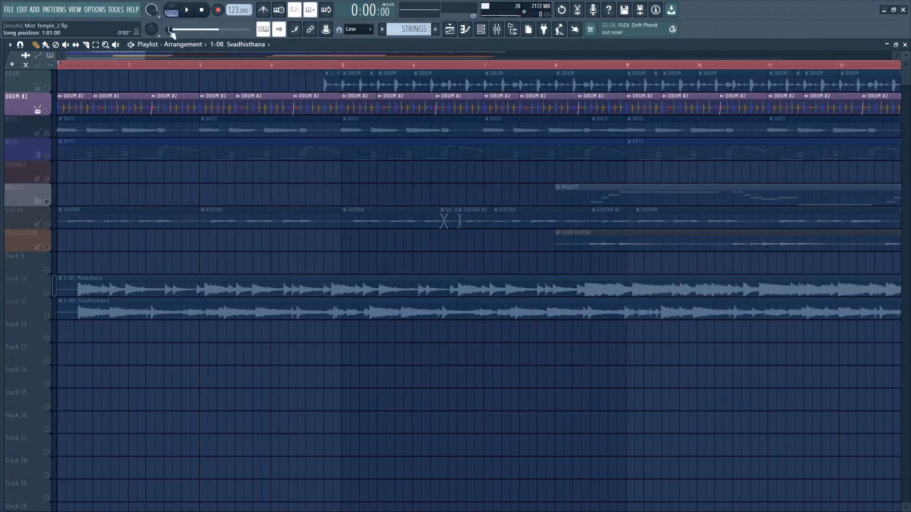
pyautogui.click(188, 11)
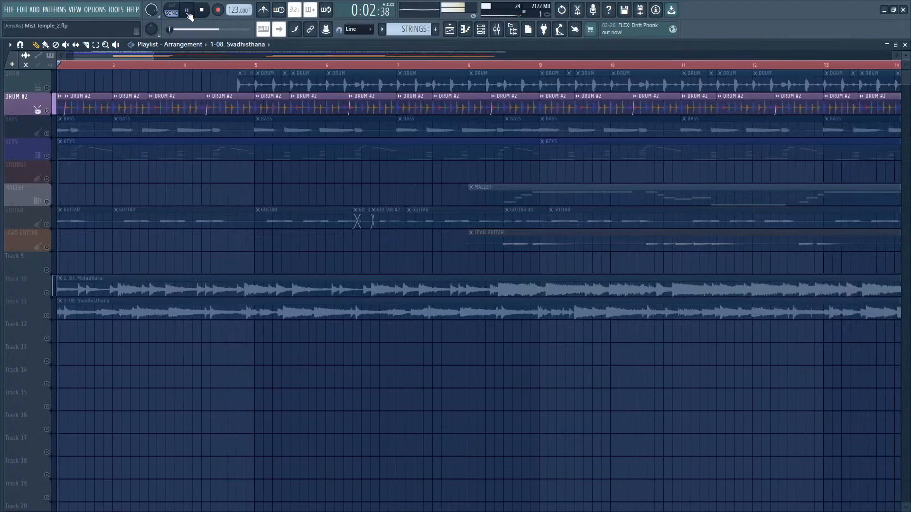
pyautogui.click(188, 12)
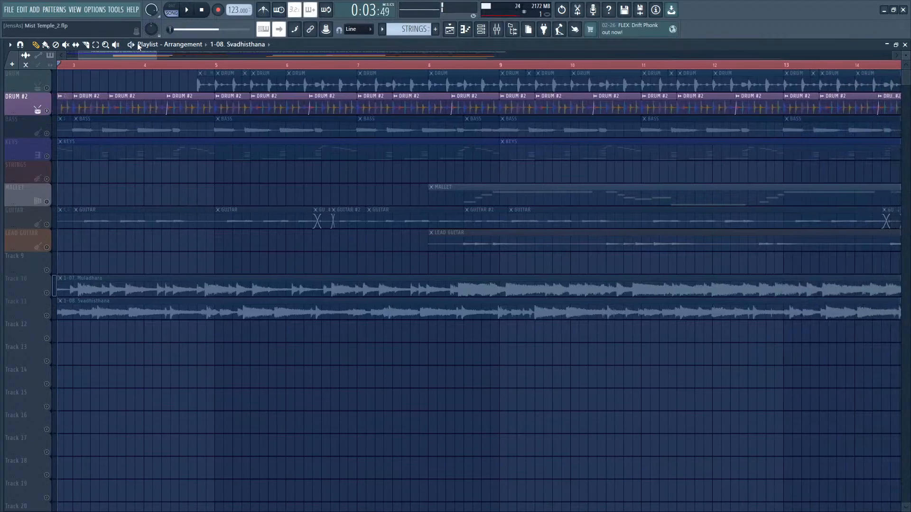
# Step: Unmute the DRUM track alongside DRUM #2, play both from about bar 5 and pause
pyautogui.click(53, 91)
pyautogui.click(215, 65)
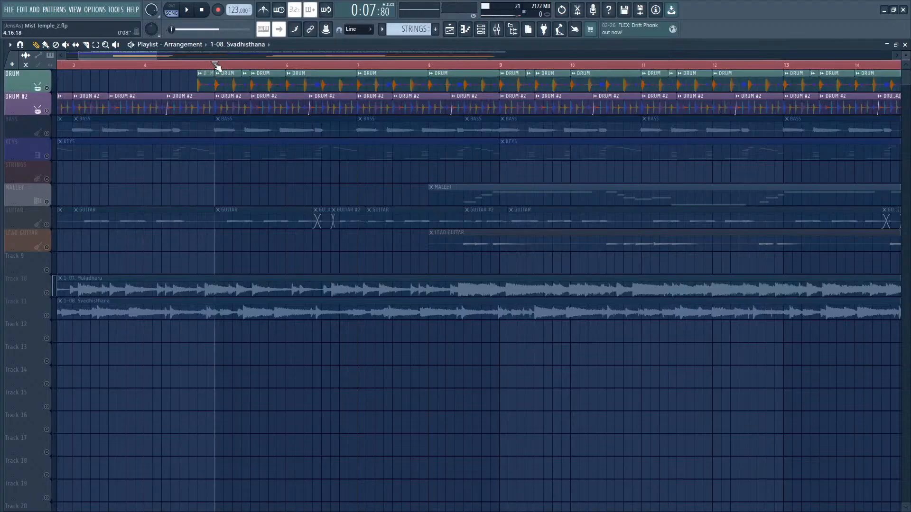
pyautogui.click(191, 11)
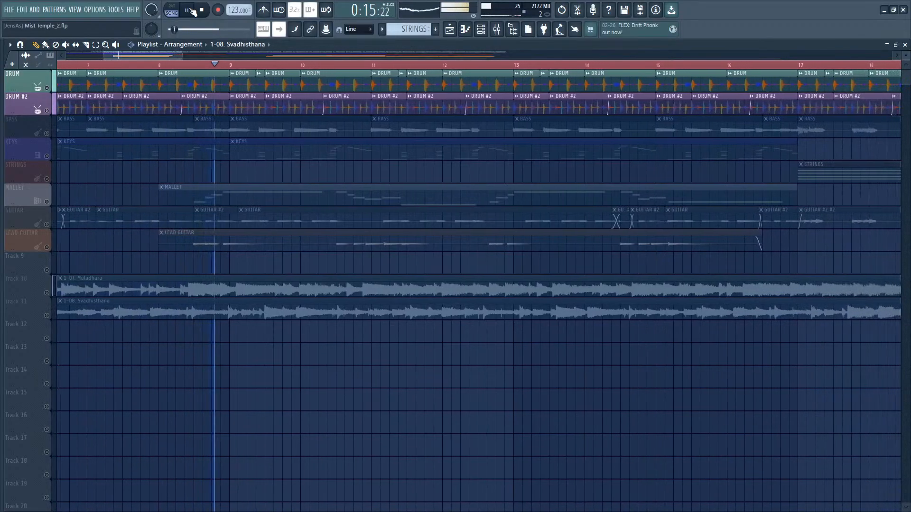
pyautogui.click(191, 11)
# Step: Unmute BASS, mute both drum tracks, play the bass alone from bar 1 and pause
pyautogui.moveTo(105, 56); pyautogui.dragTo(19, 56)
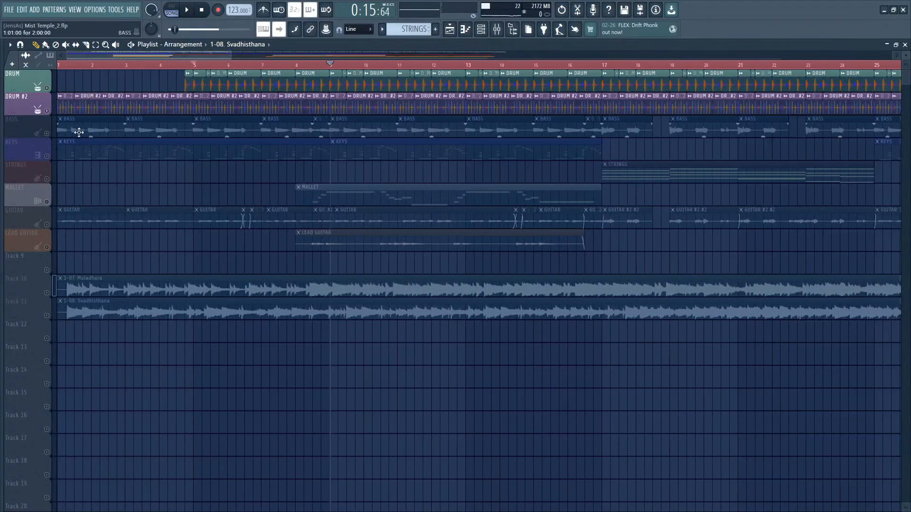
pyautogui.click(47, 133)
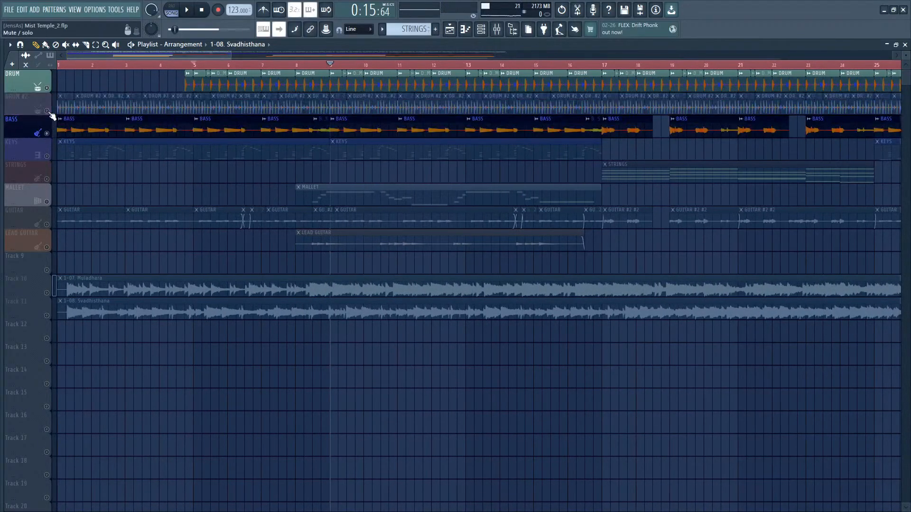
pyautogui.click(46, 110)
pyautogui.click(46, 88)
pyautogui.click(187, 10)
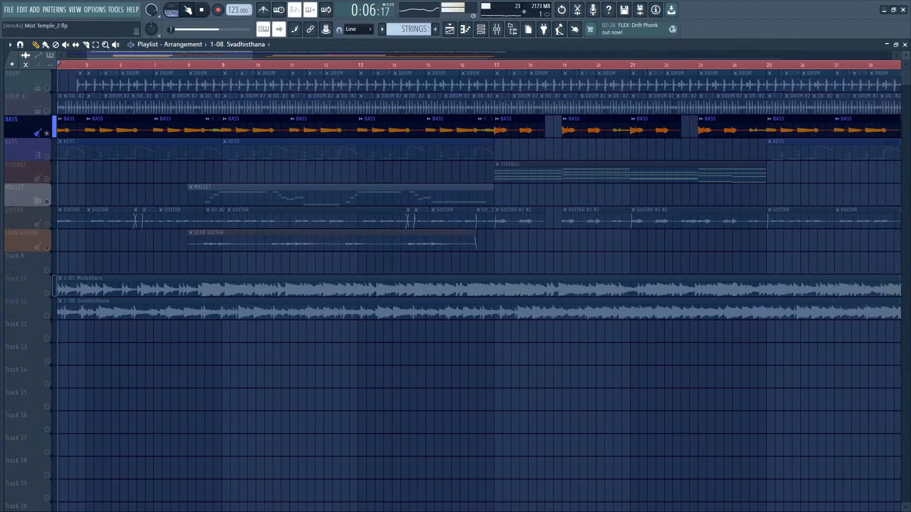
pyautogui.press('space')
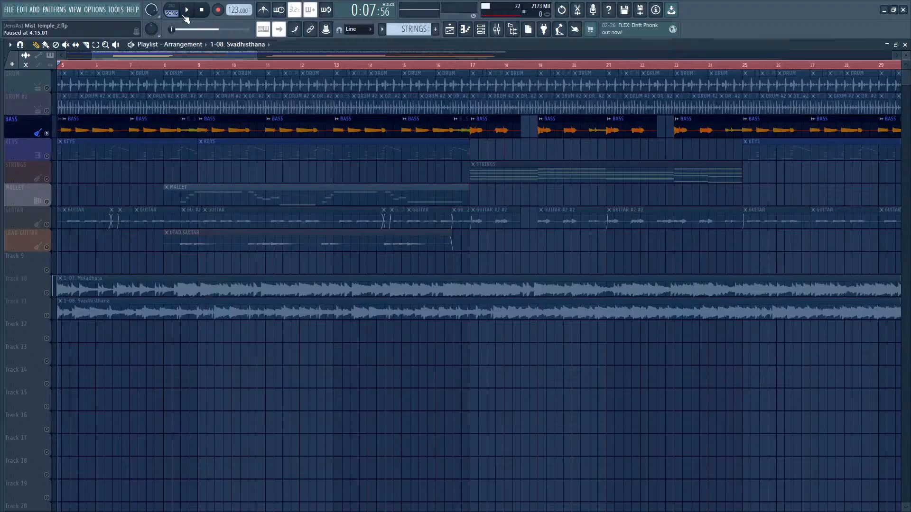
# Step: Unmute KEYS alongside BASS, play the two tracks together from bar 1 and pause
pyautogui.moveTo(177, 55); pyautogui.dragTo(104, 57)
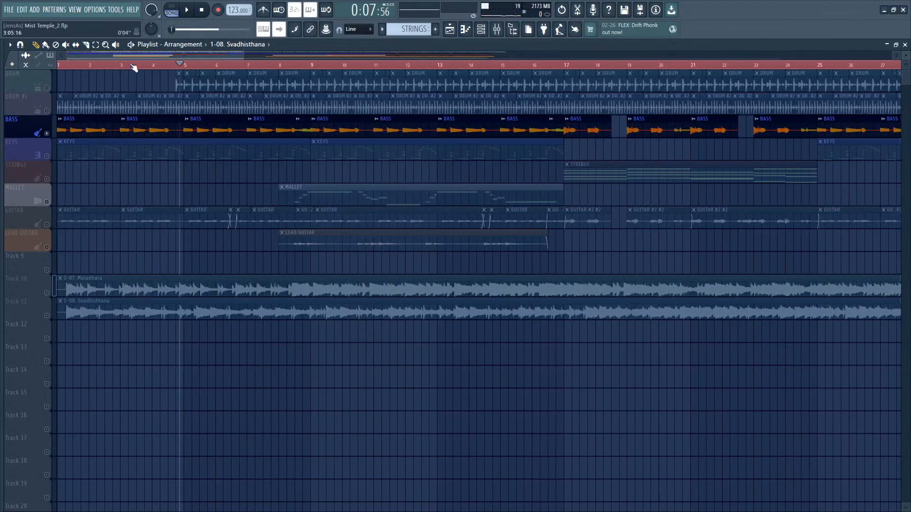
pyautogui.scroll(5, 133, 68)
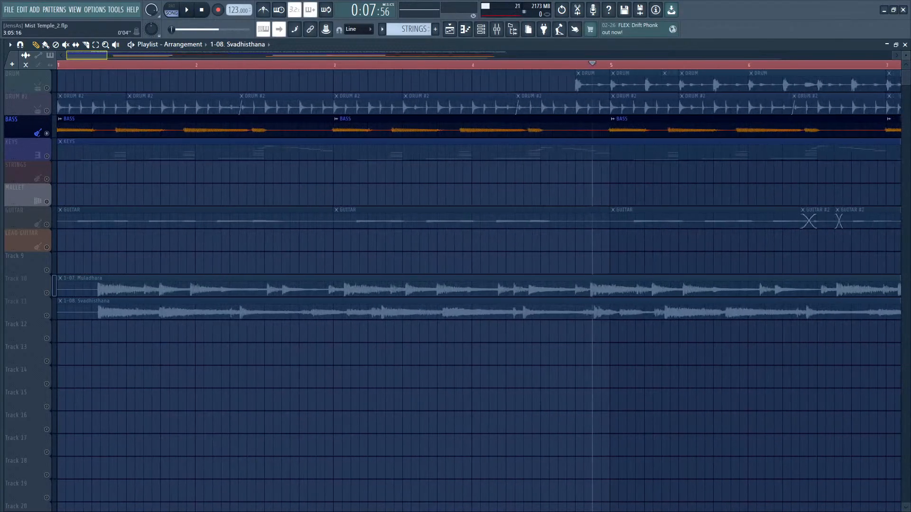
pyautogui.scroll(-4, 133, 68)
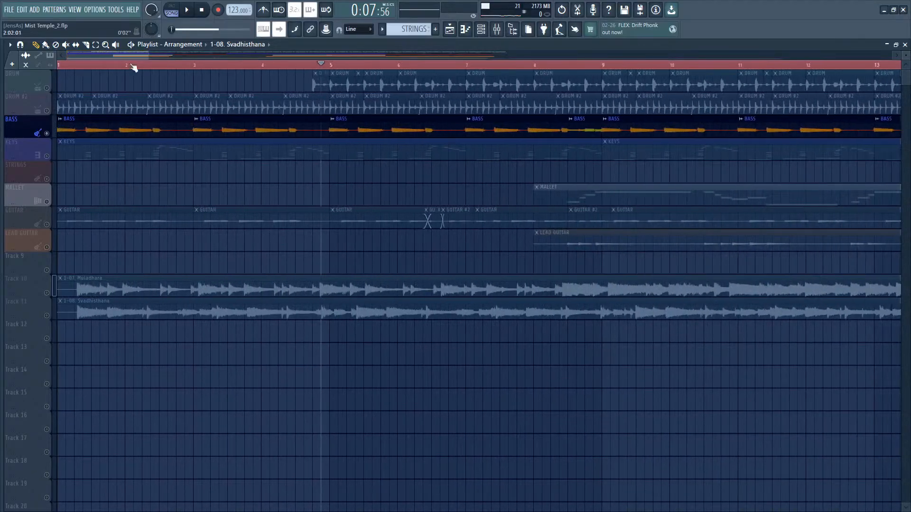
pyautogui.click(48, 155)
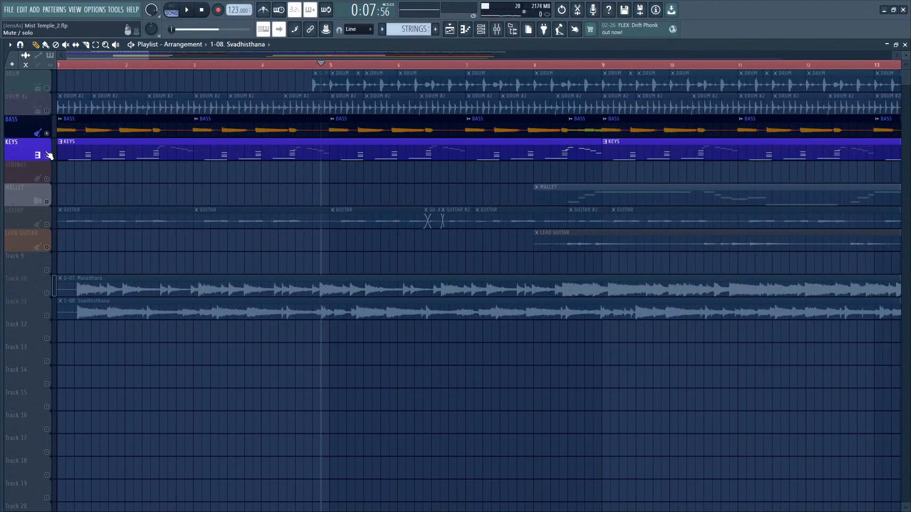
pyautogui.click(66, 65)
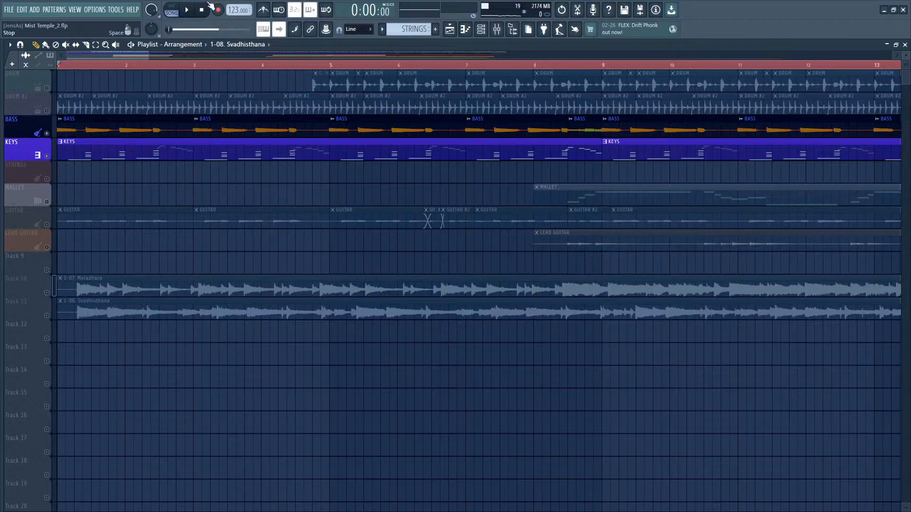
pyautogui.click(187, 11)
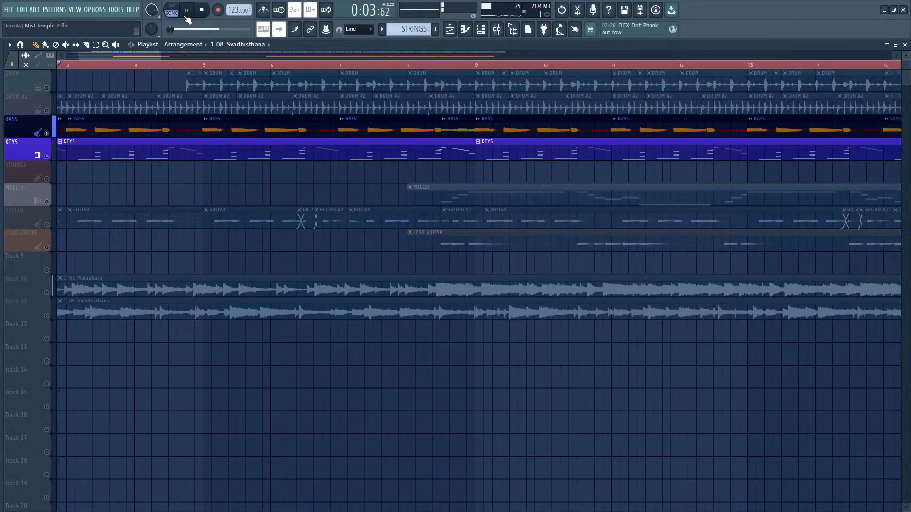
pyautogui.click(186, 14)
# Step: Mute KEYS and BASS, unmute STRINGS, DRUM and DRUM #2, play the first STRINGS section from bar 17 and pause
pyautogui.scroll(-5, 203, 61)
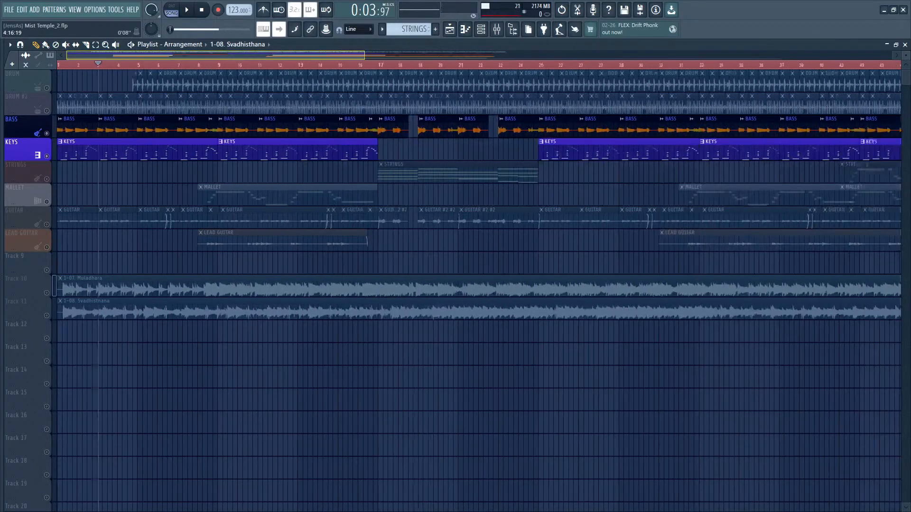
pyautogui.click(46, 156)
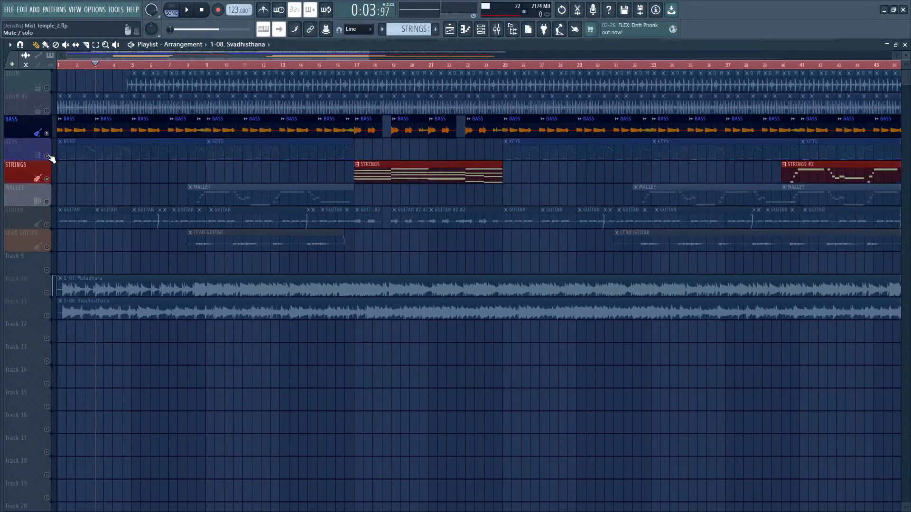
pyautogui.click(47, 133)
pyautogui.click(47, 88)
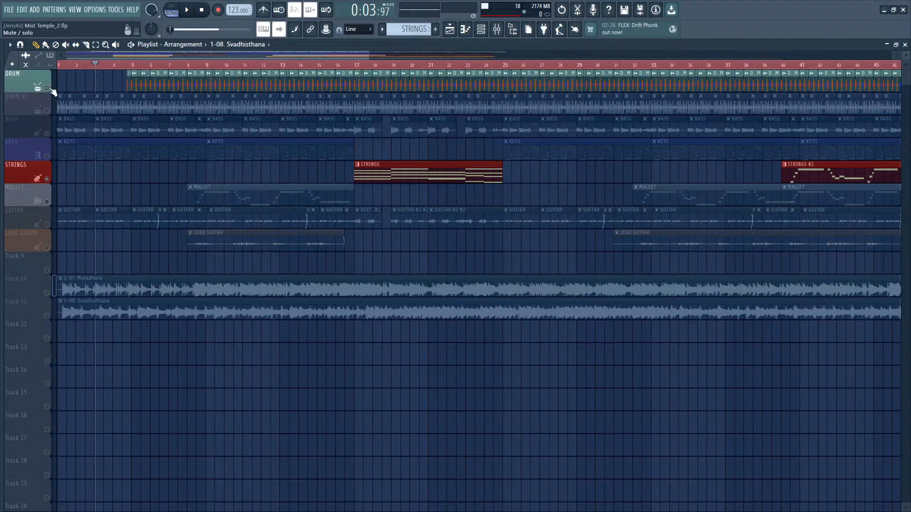
pyautogui.click(47, 110)
pyautogui.click(352, 65)
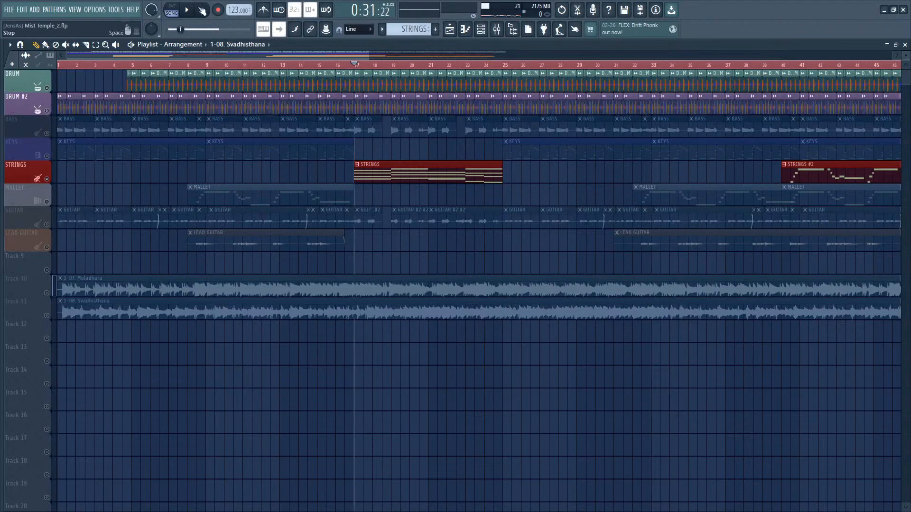
pyautogui.click(196, 10)
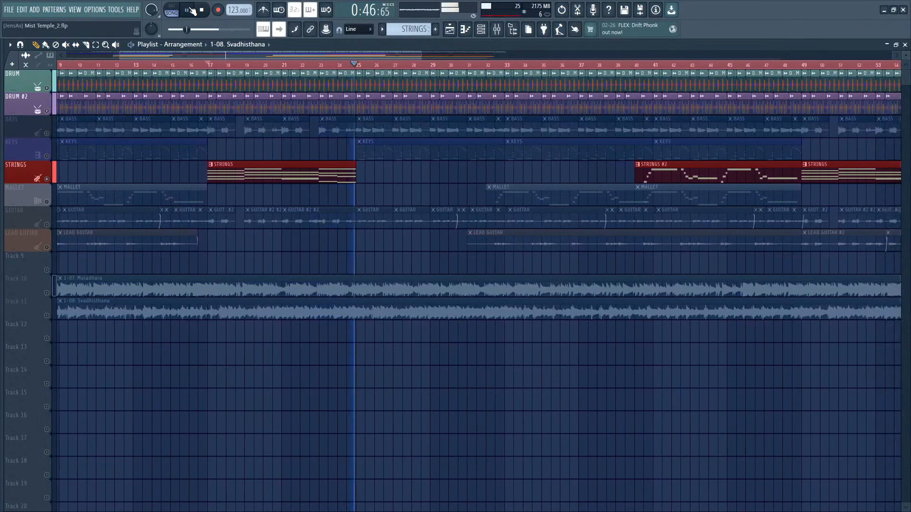
pyautogui.click(191, 9)
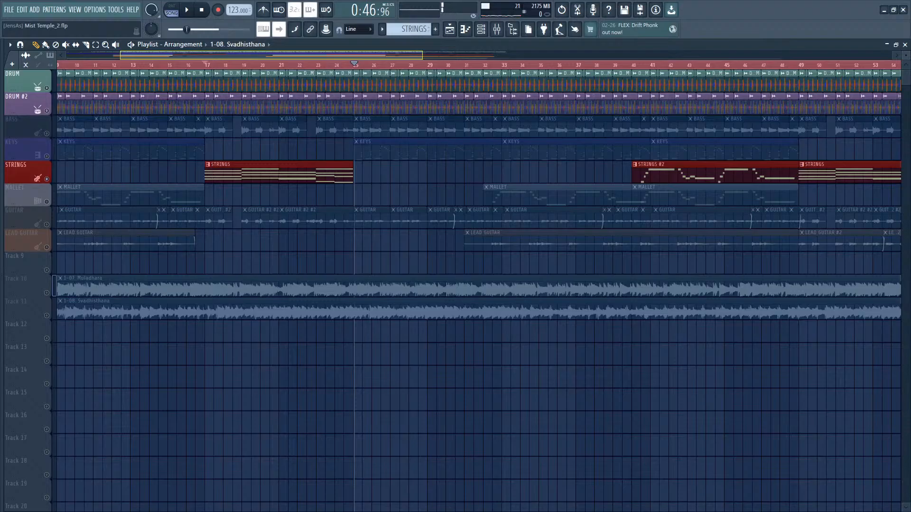
# Step: Unmute MALLET and LEAD GUITAR and play them with the drums and STRINGS #2 from about bar 40
pyautogui.moveTo(219, 56); pyautogui.dragTo(301, 61)
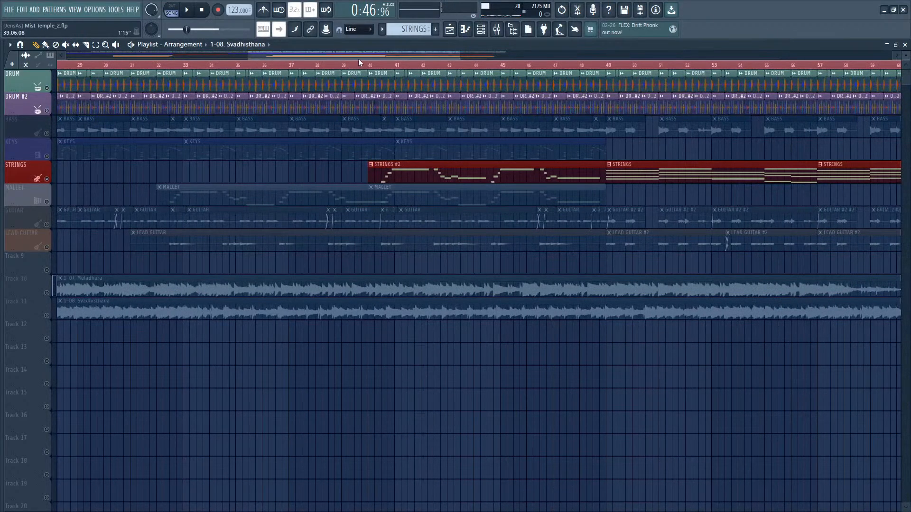
pyautogui.click(381, 64)
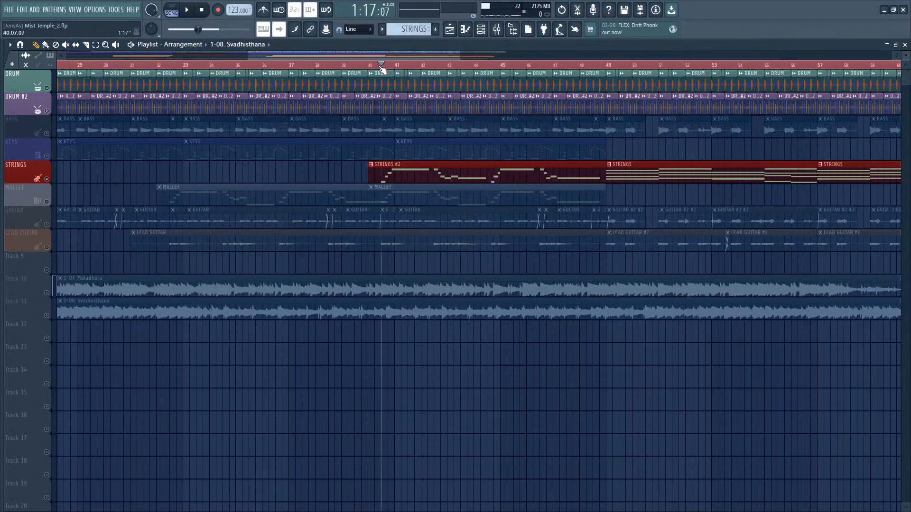
pyautogui.click(46, 201)
pyautogui.click(47, 224)
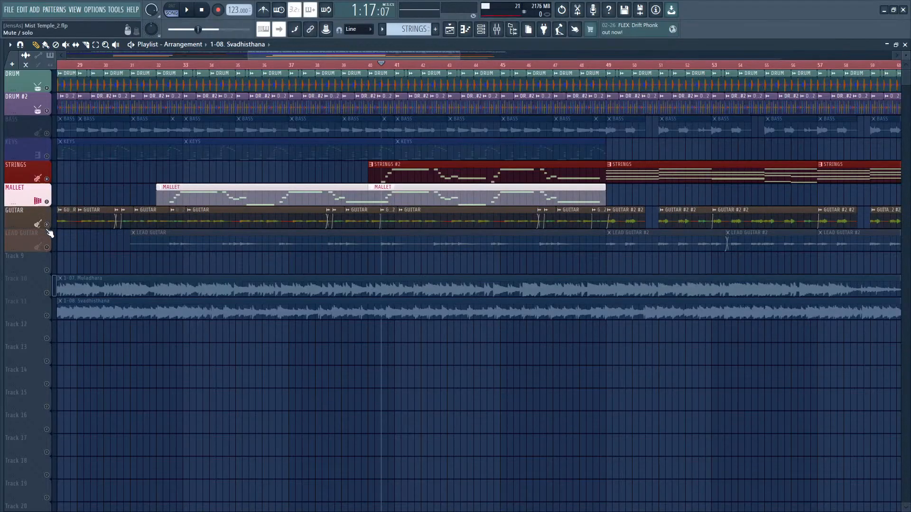
pyautogui.click(46, 248)
pyautogui.click(46, 224)
pyautogui.click(187, 10)
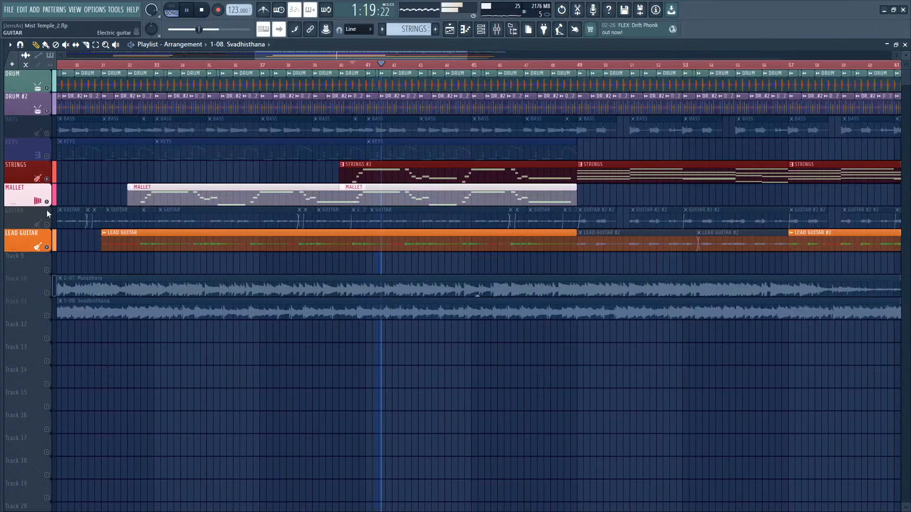
# Step: Mute MALLET, LEAD GUITAR and both drum tracks during playback to hear STRINGS #2 alone, and pause
pyautogui.click(47, 201)
pyautogui.click(47, 247)
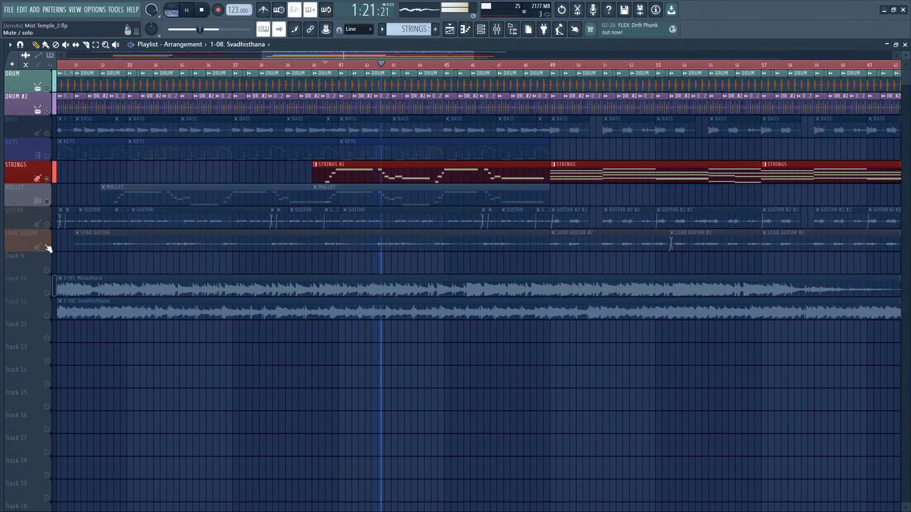
pyautogui.click(47, 87)
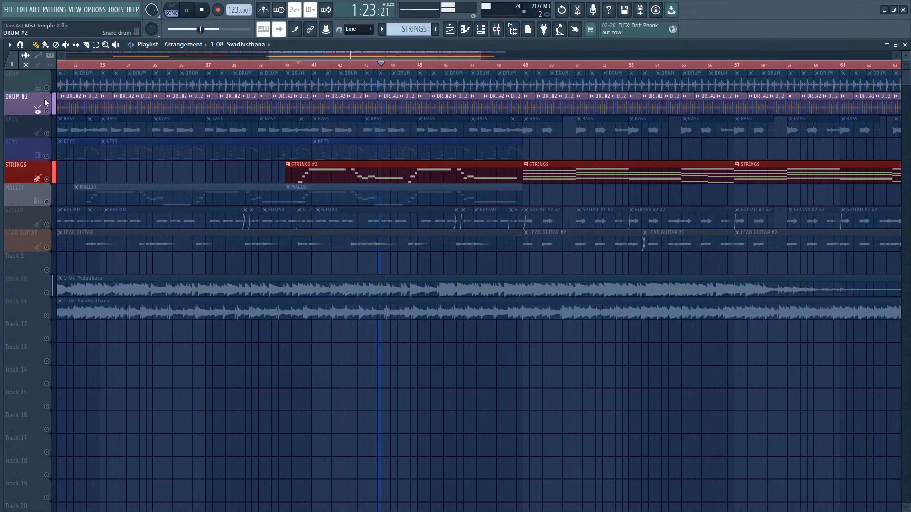
pyautogui.click(47, 111)
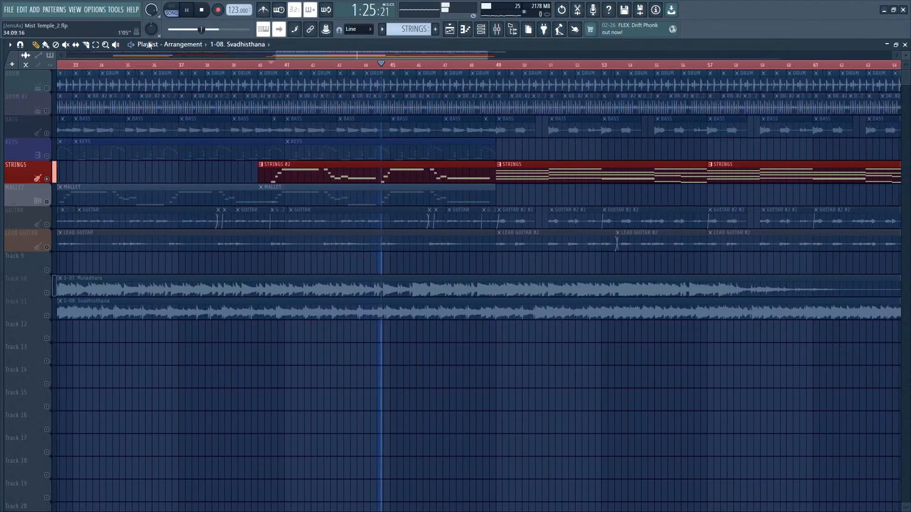
pyautogui.click(187, 10)
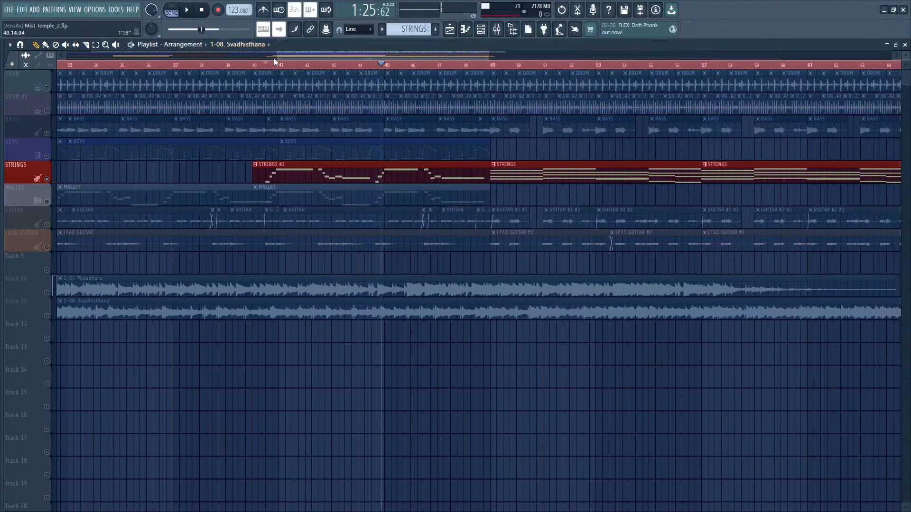
# Step: Unmute MALLET and LEAD GUITAR, play from about bar 8, mute LEAD GUITAR during playback to hear the mallet alone, and pause
pyautogui.moveTo(275, 55); pyautogui.dragTo(47, 57)
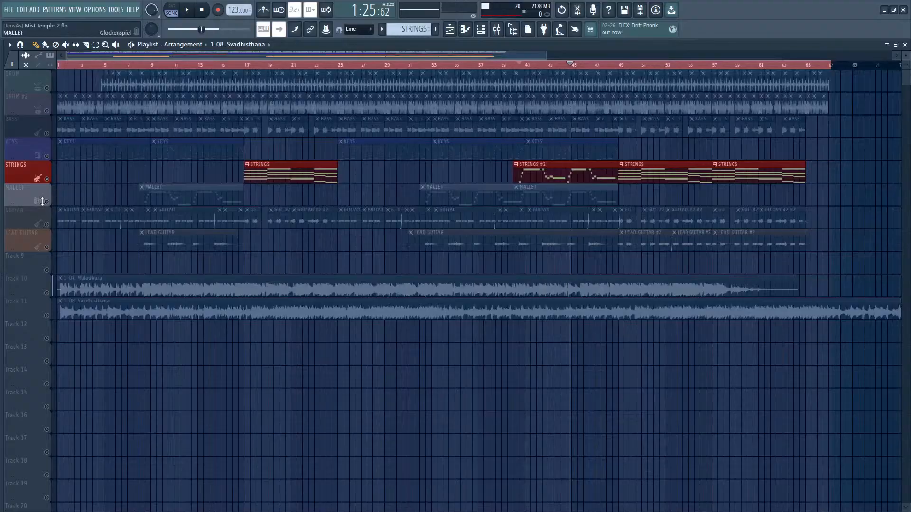
pyautogui.click(47, 202)
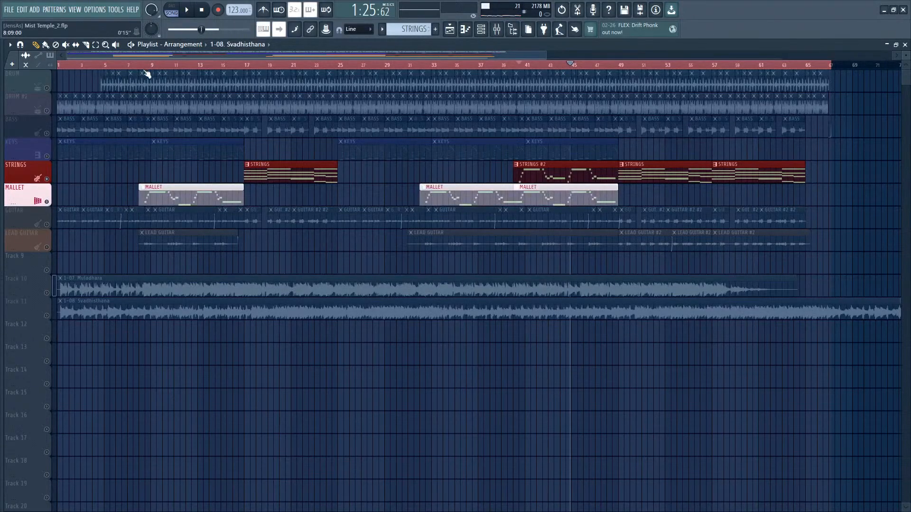
pyautogui.click(145, 66)
pyautogui.click(47, 247)
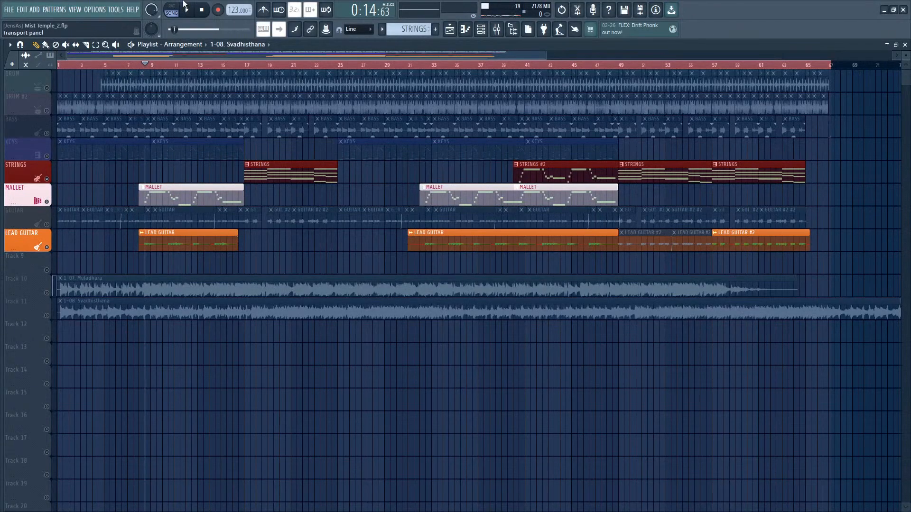
pyautogui.press('space')
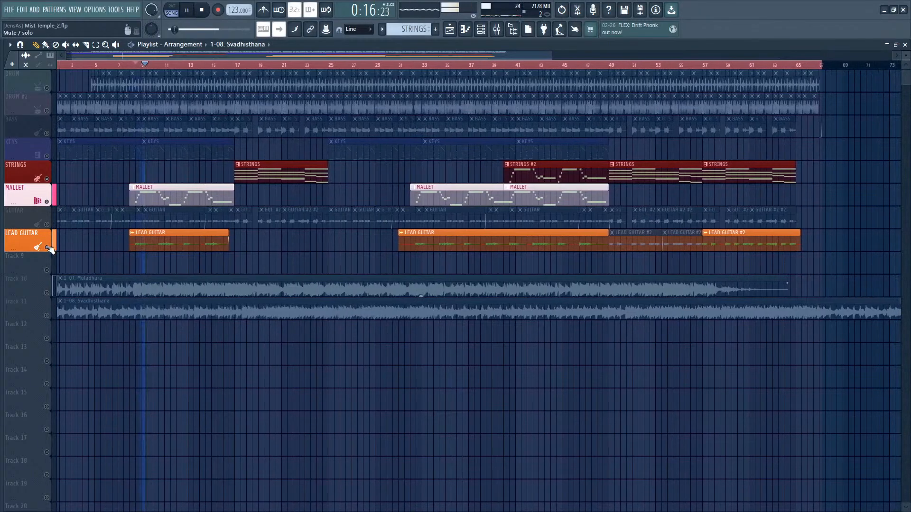
pyautogui.click(46, 247)
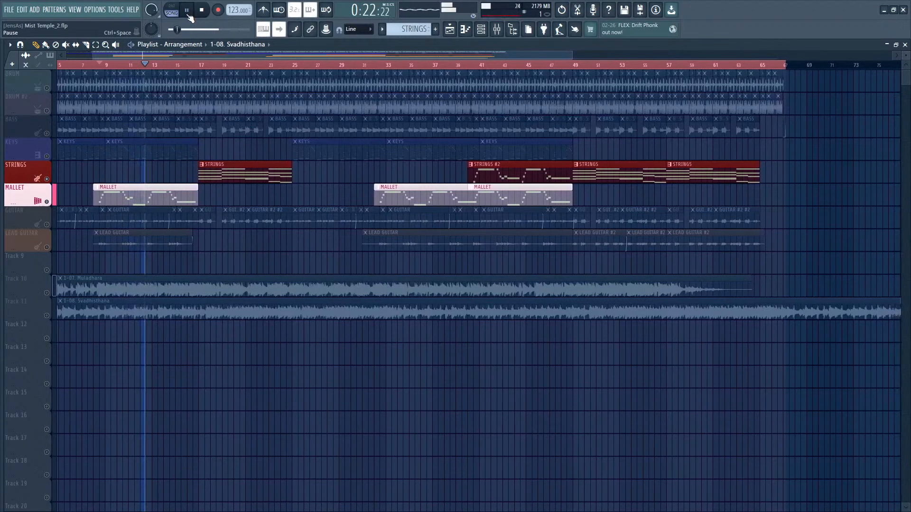
pyautogui.click(187, 11)
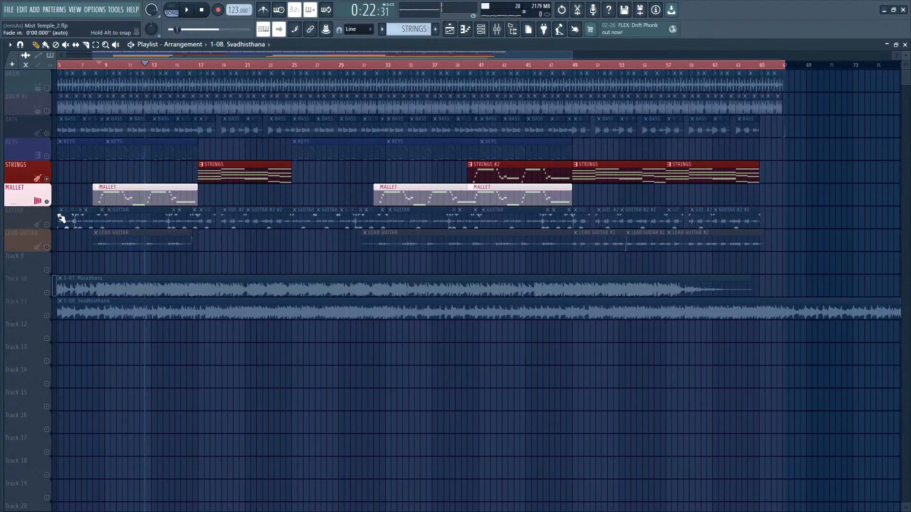
# Step: Unmute GUITAR, mute MALLET, play the guitar from about bar 1, layer KEYS in briefly during playback and pause
pyautogui.click(47, 225)
pyautogui.click(47, 202)
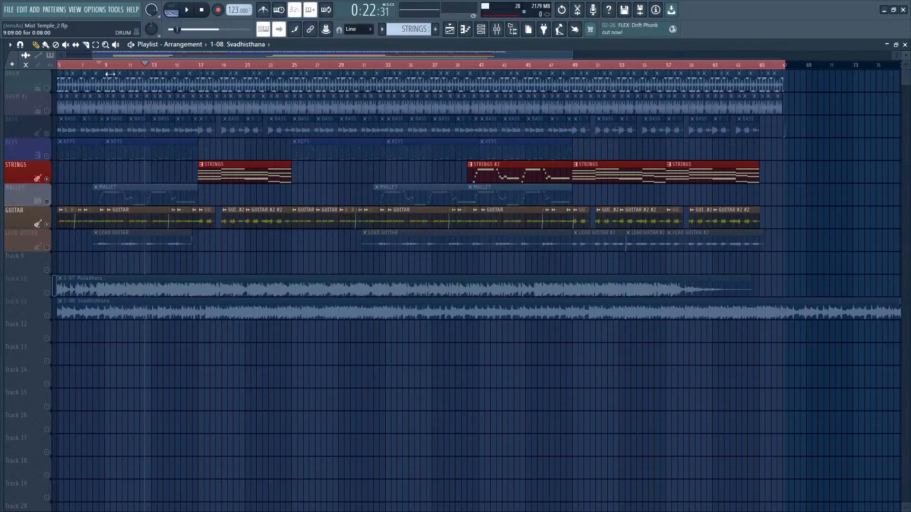
pyautogui.scroll(-3, 79, 95)
pyautogui.scroll(5, 65, 113)
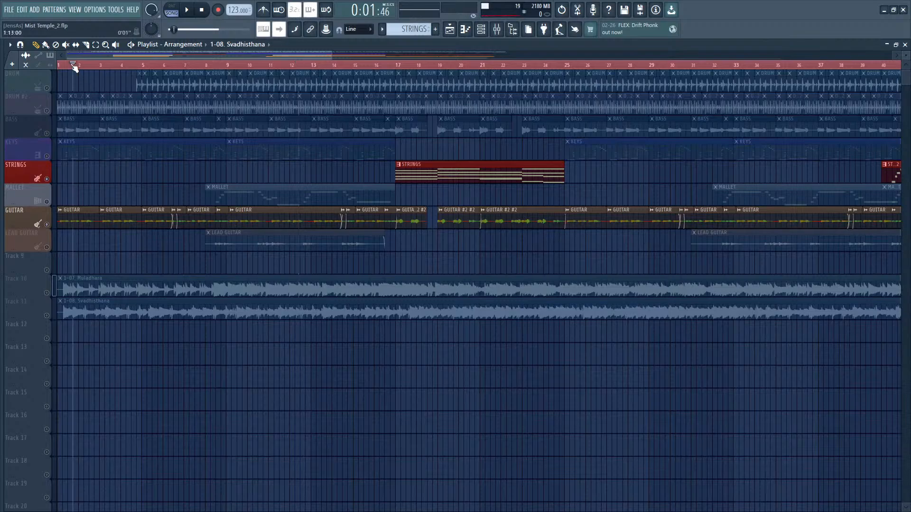
pyautogui.click(188, 10)
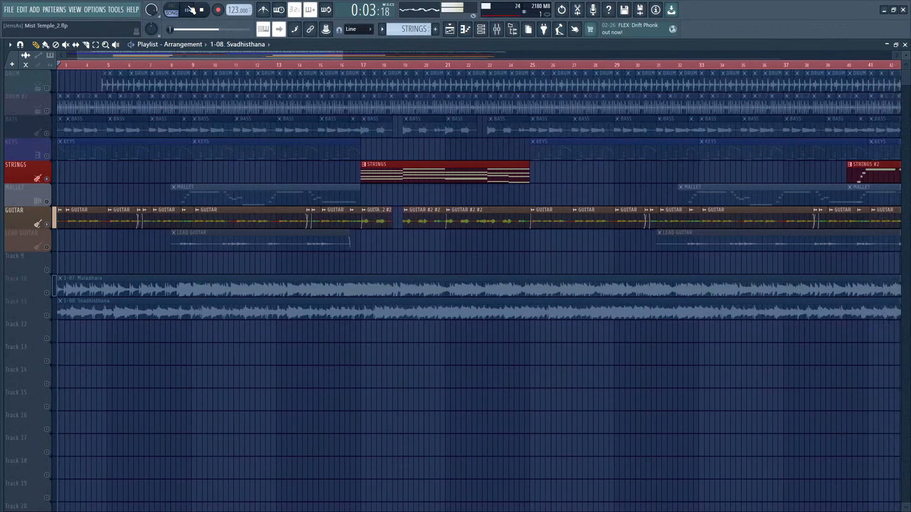
pyautogui.click(51, 159)
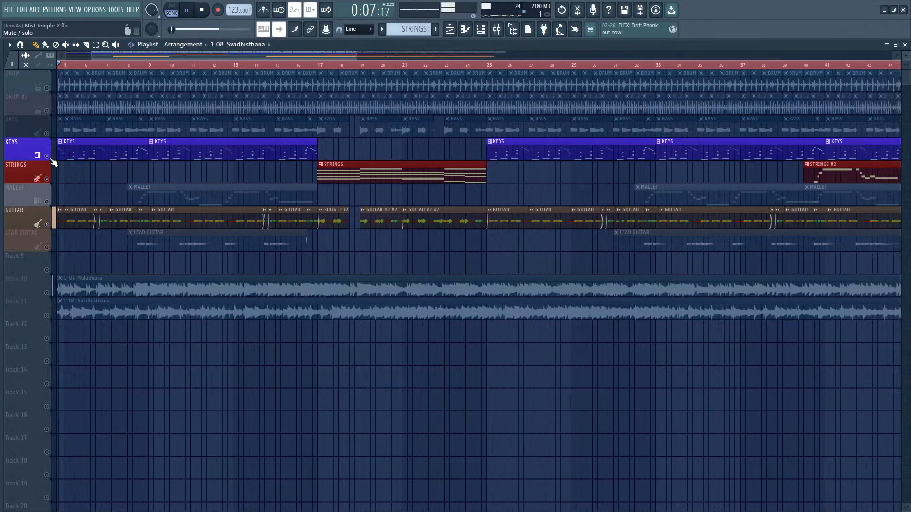
pyautogui.click(52, 160)
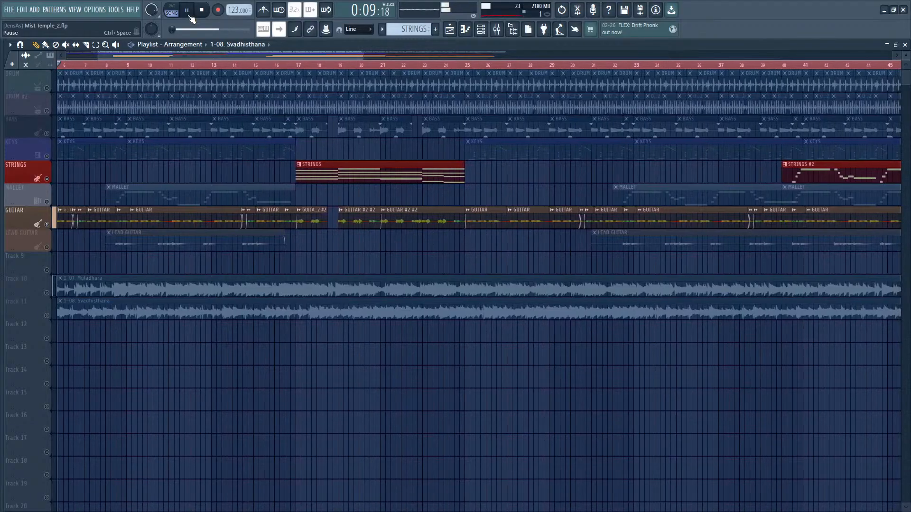
pyautogui.click(188, 13)
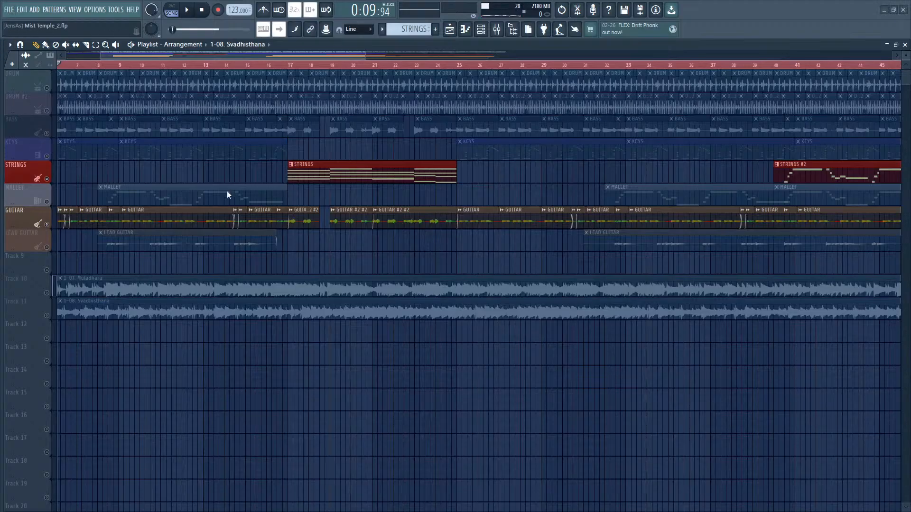
# Step: Open the Devour_7.flp project and mute the reference songs on Tracks 11, 12 and 14
pyautogui.hotkey('ctrl', 'n')
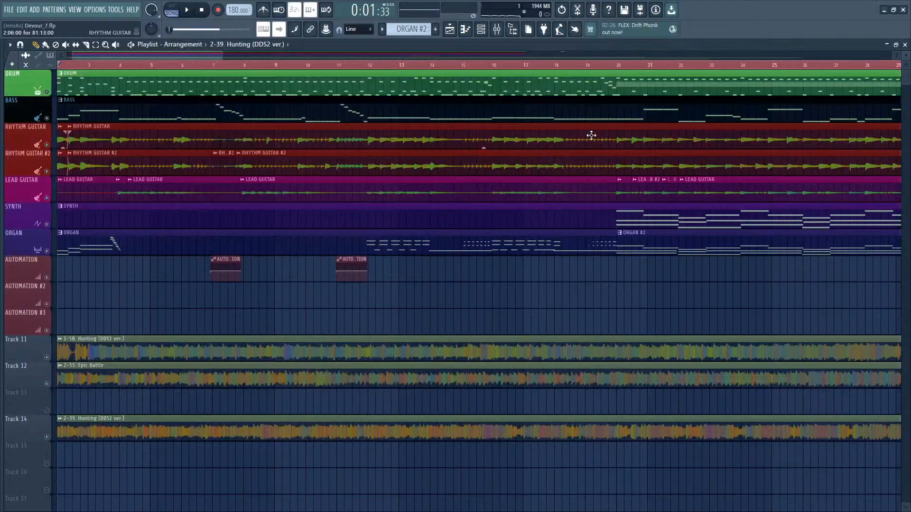
pyautogui.moveTo(253, 58)
pyautogui.mouseDown()
pyautogui.moveTo(246, 51)
pyautogui.moveTo(251, 56)
pyautogui.mouseUp()
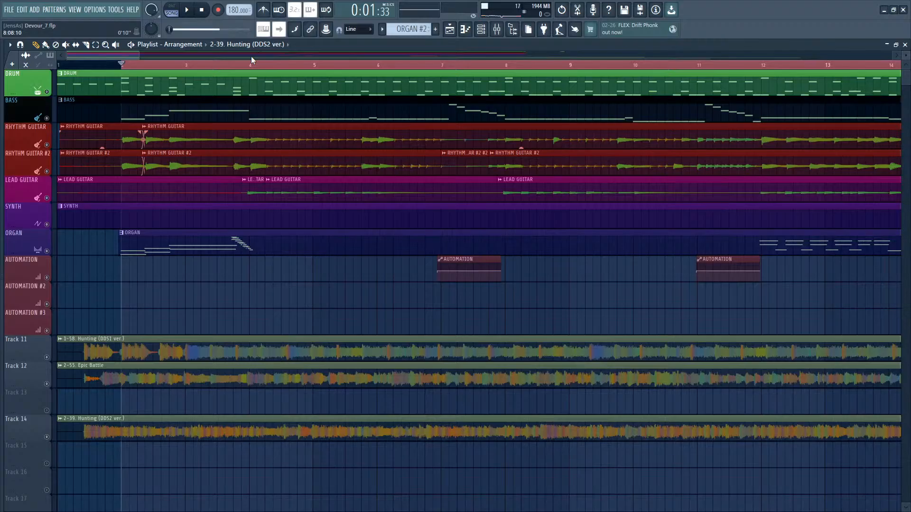
pyautogui.scroll(-3, 251, 55)
pyautogui.click(50, 358)
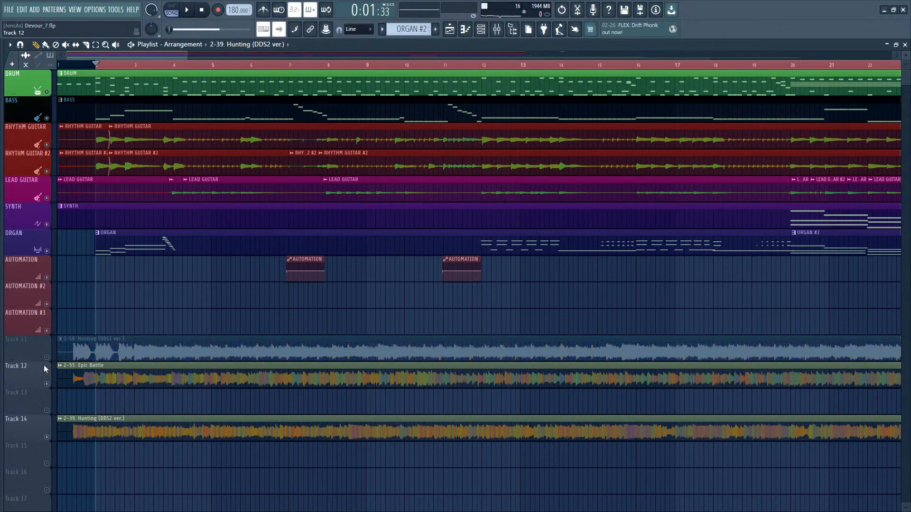
pyautogui.click(46, 383)
pyautogui.click(47, 428)
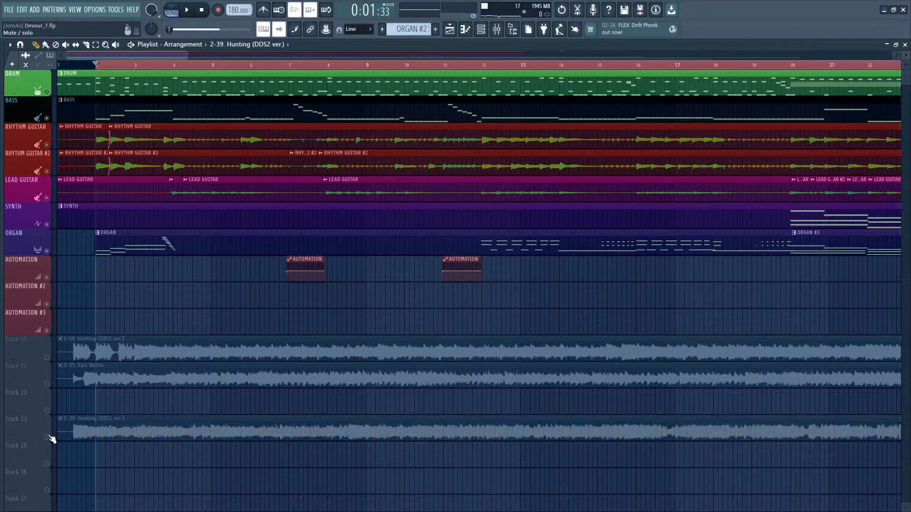
# Step: Play the full Devour arrangement without references from about bar 2, pause, and return to the beginning of the song
pyautogui.press('space')
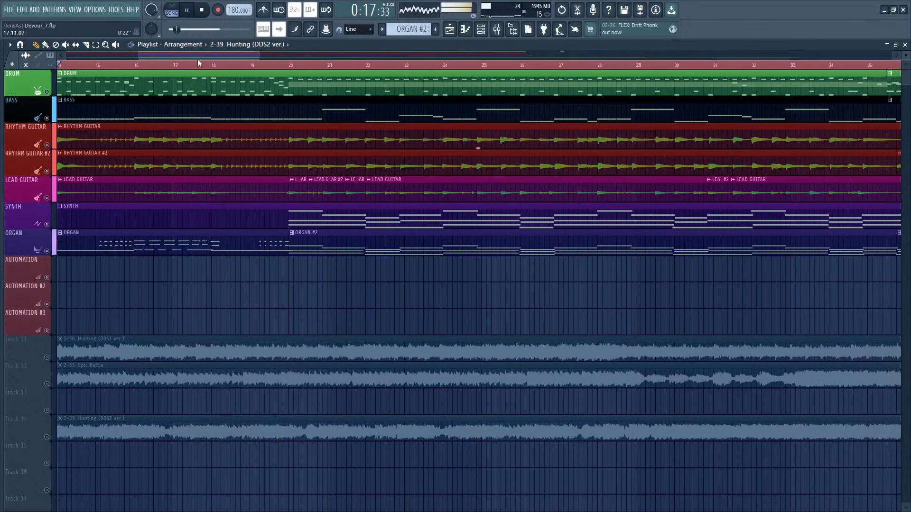
pyautogui.click(187, 11)
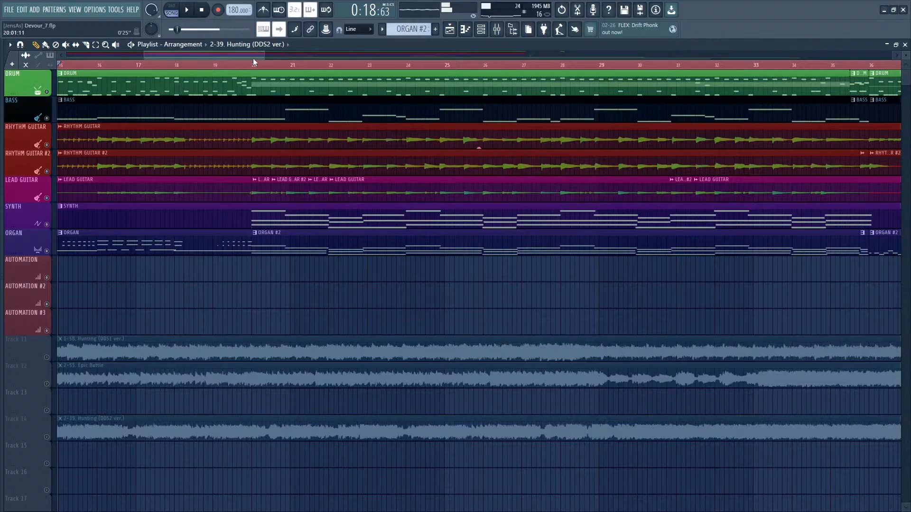
pyautogui.hscroll(-5, 254, 62)
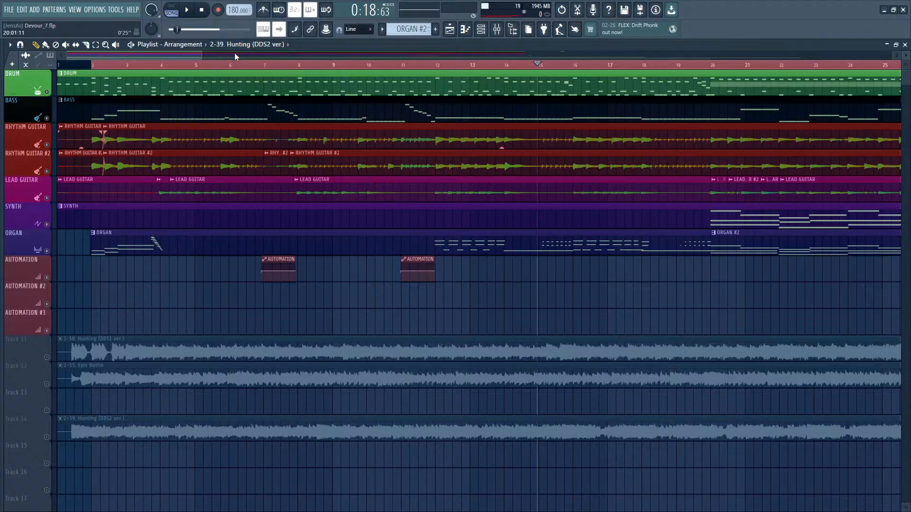
# Step: Unmute the Hunting (DDS1 ver.) reference on Track 11, play it briefly over the full arrangement, and pause
pyautogui.click(46, 357)
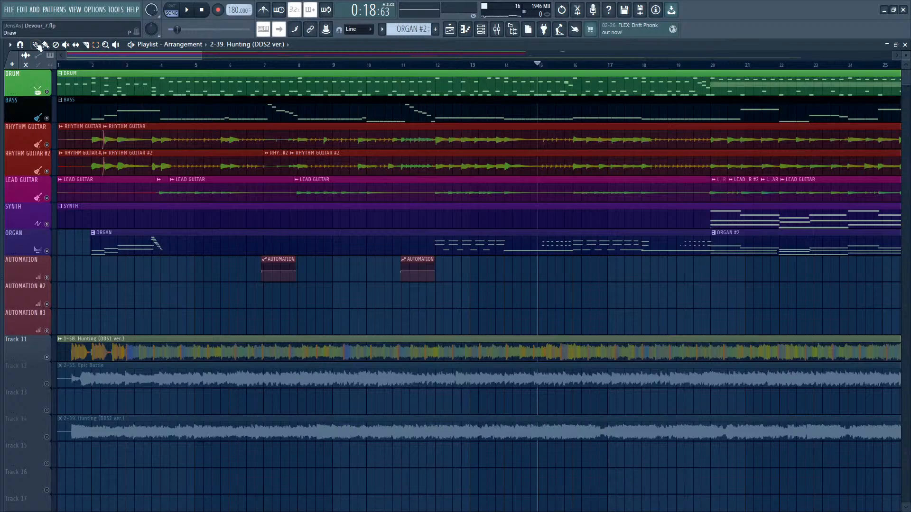
pyautogui.click(186, 10)
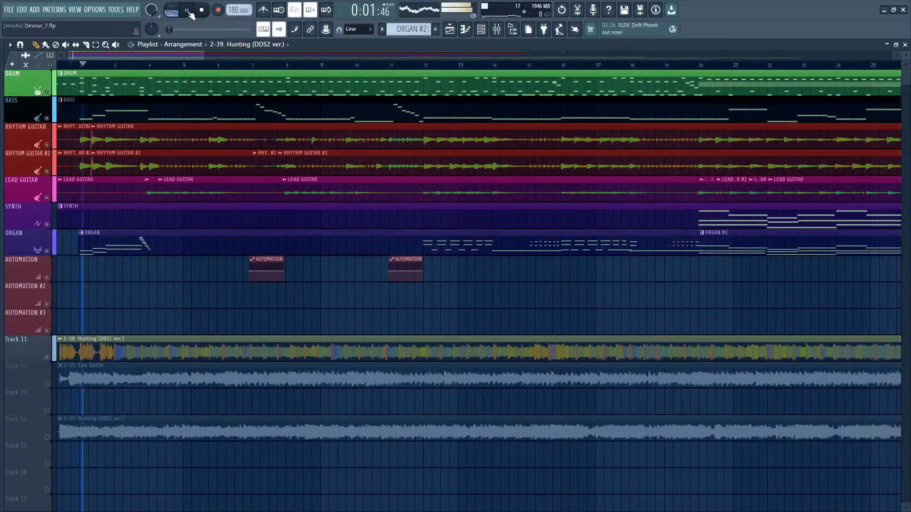
pyautogui.press('space')
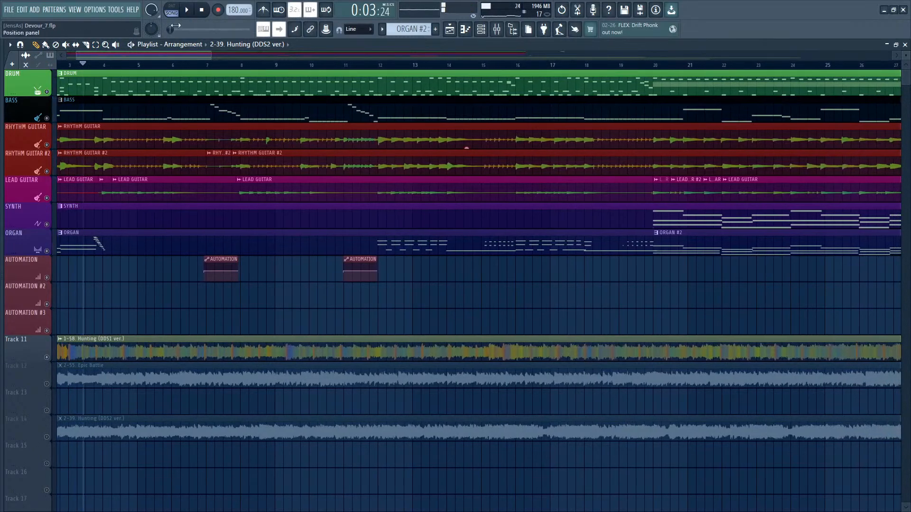
# Step: Solo Track 11, play the Hunting (DDS1 ver.) reference alone from near the song's start, and pause
pyautogui.rightClick(47, 357)
pyautogui.scroll(2, 142, 55)
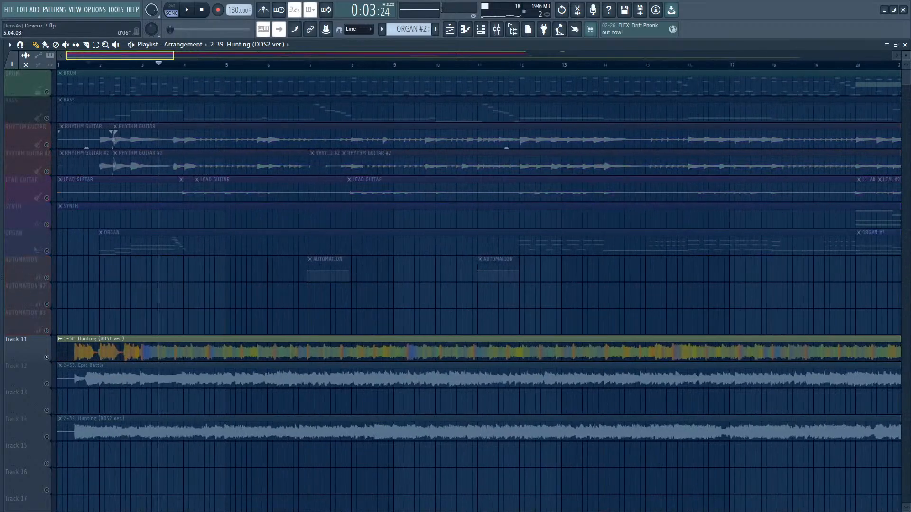
pyautogui.scroll(1, 90, 67)
pyautogui.click(176, 10)
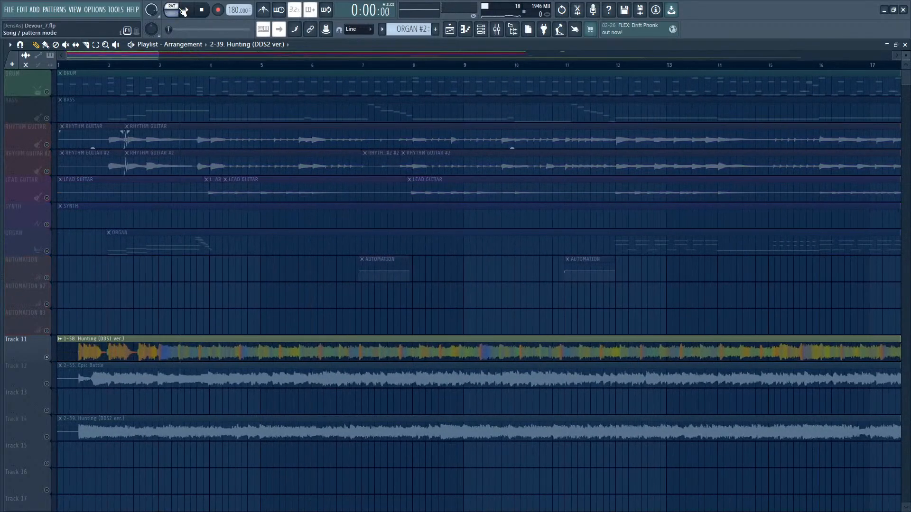
pyautogui.click(179, 10)
pyautogui.click(186, 10)
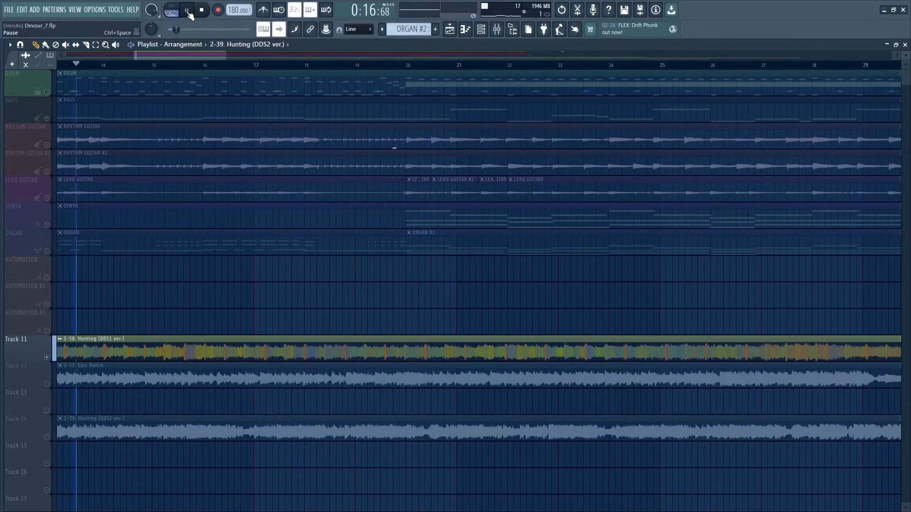
pyautogui.click(188, 13)
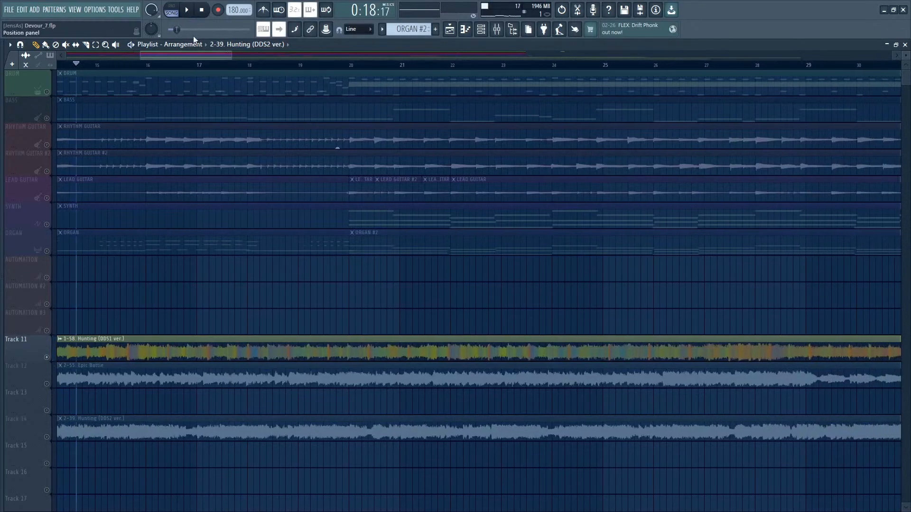
# Step: Unmute Track 12, mute Track 11, play the Epic Battle reference alone from bar 2, and pause
pyautogui.scroll(-5, 196, 62)
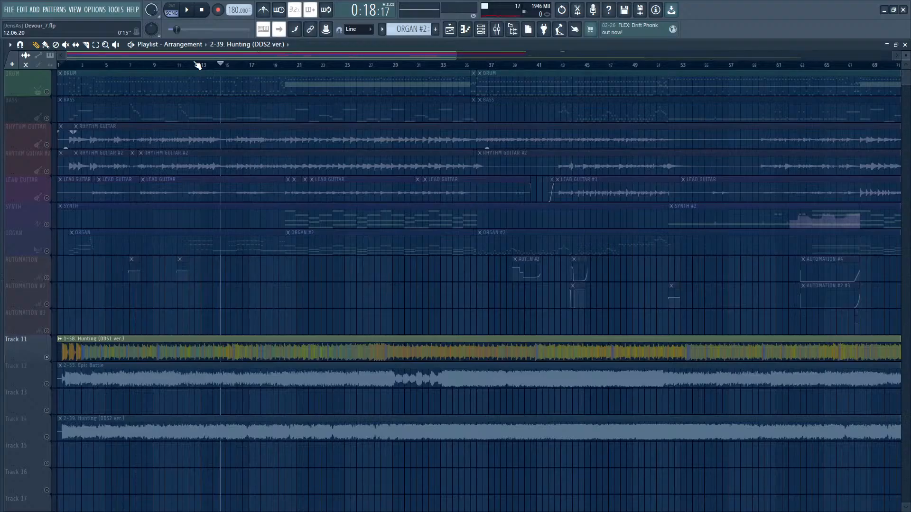
pyautogui.scroll(2, 190, 55)
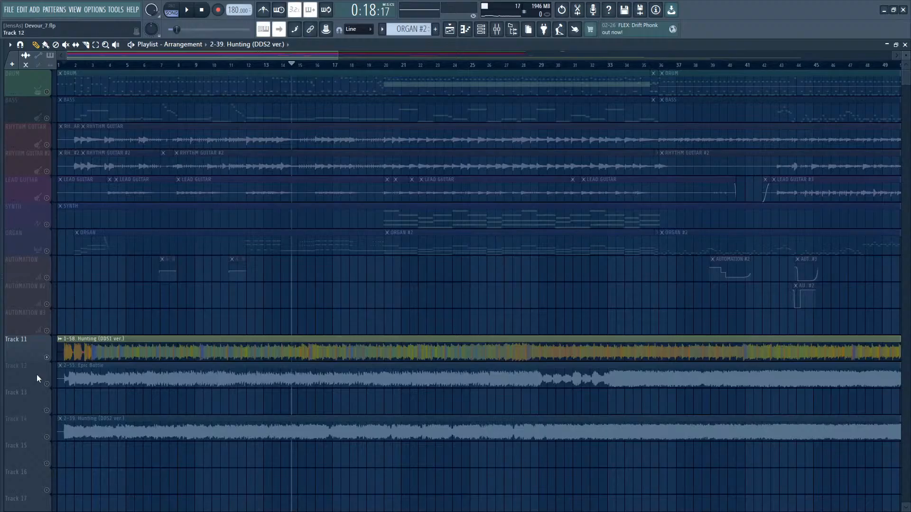
pyautogui.click(46, 383)
pyautogui.click(46, 357)
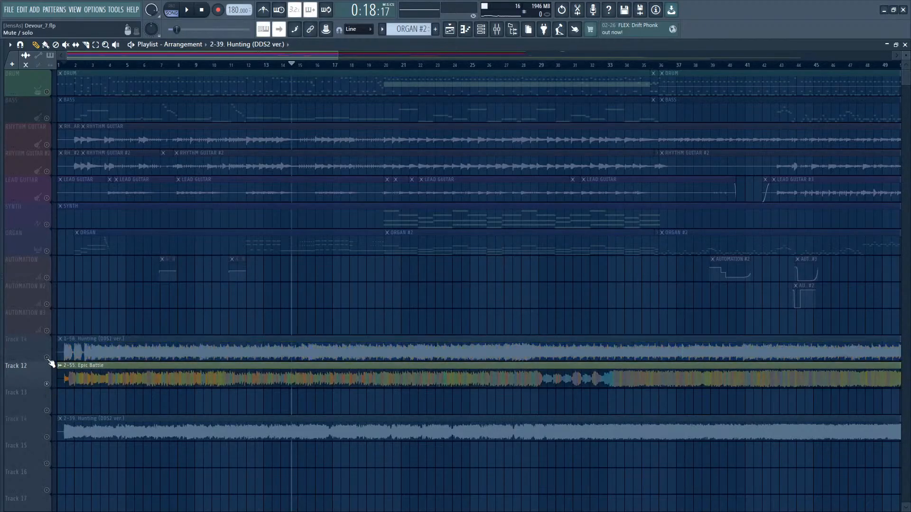
pyautogui.click(75, 66)
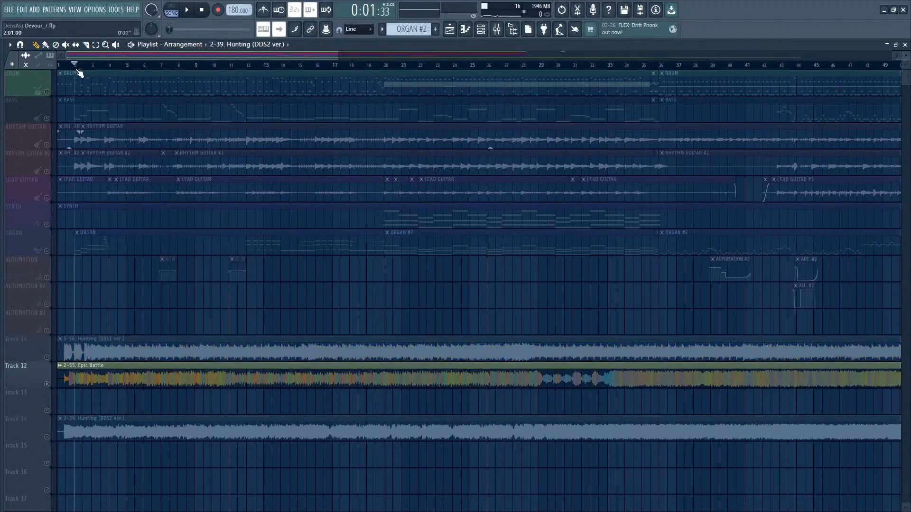
pyautogui.click(187, 10)
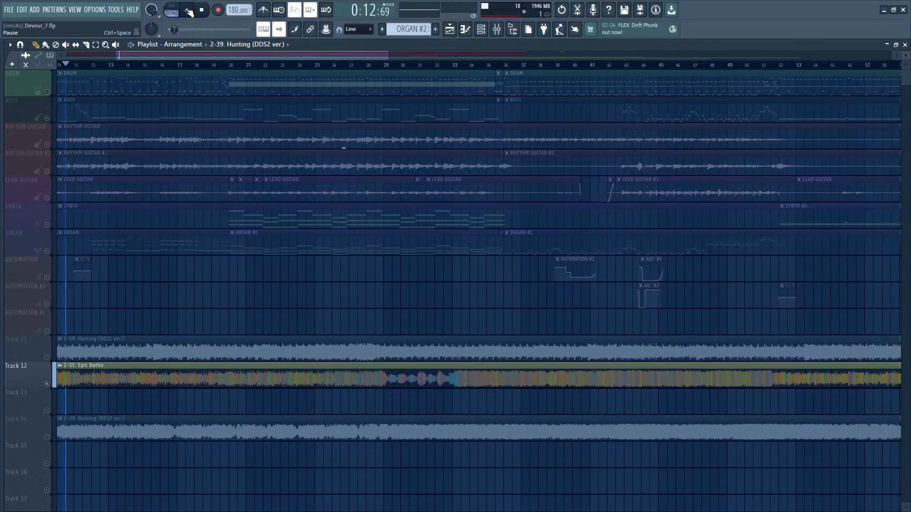
pyautogui.click(188, 10)
# Step: Turn all instrument tracks back on and mute the three reference tracks, Tracks 11, 12 and 14
pyautogui.moveTo(248, 56); pyautogui.dragTo(175, 57)
pyautogui.keyDown('ctrl'); pyautogui.click(47, 384); pyautogui.keyUp('ctrl')
pyautogui.click(46, 383)
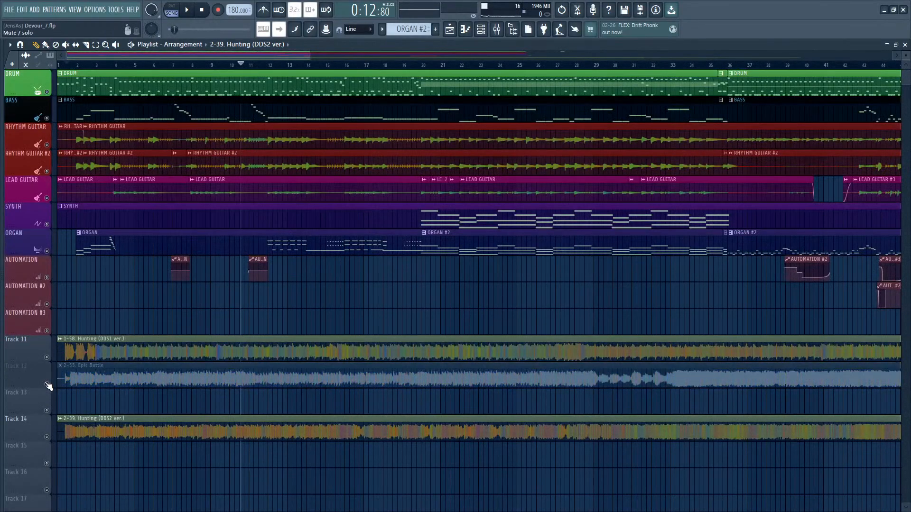
pyautogui.click(46, 357)
pyautogui.click(47, 437)
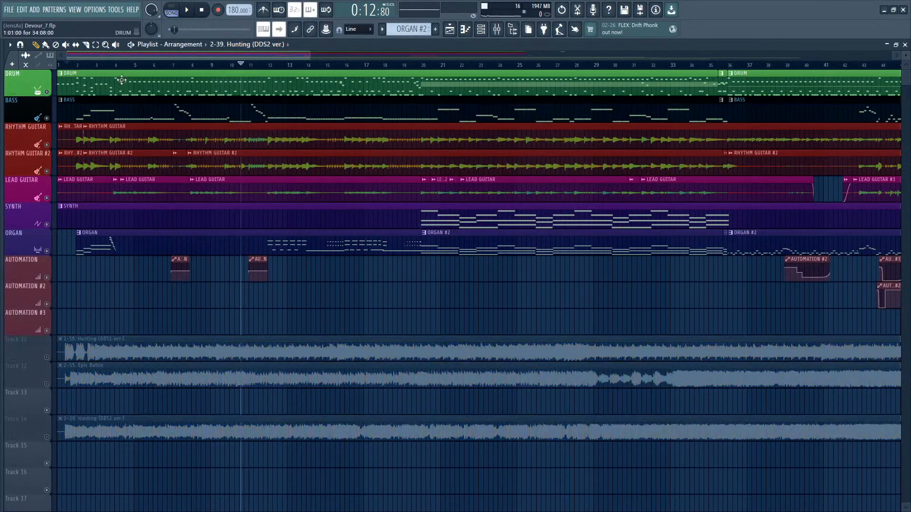
# Step: Solo RHYTHM GUITAR #2, play it from bar 2, unmute RHYTHM GUITAR during playback to hear both, and pause
pyautogui.moveTo(309, 55); pyautogui.dragTo(137, 56)
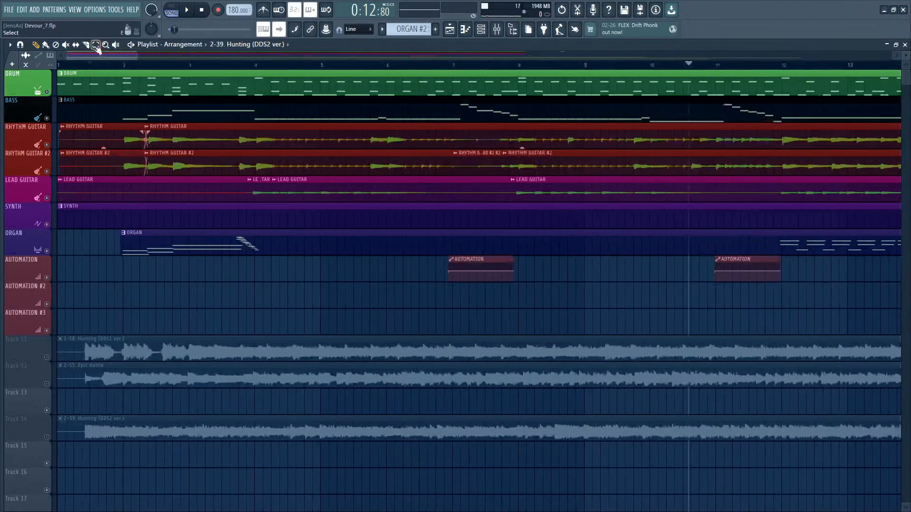
pyautogui.click(124, 64)
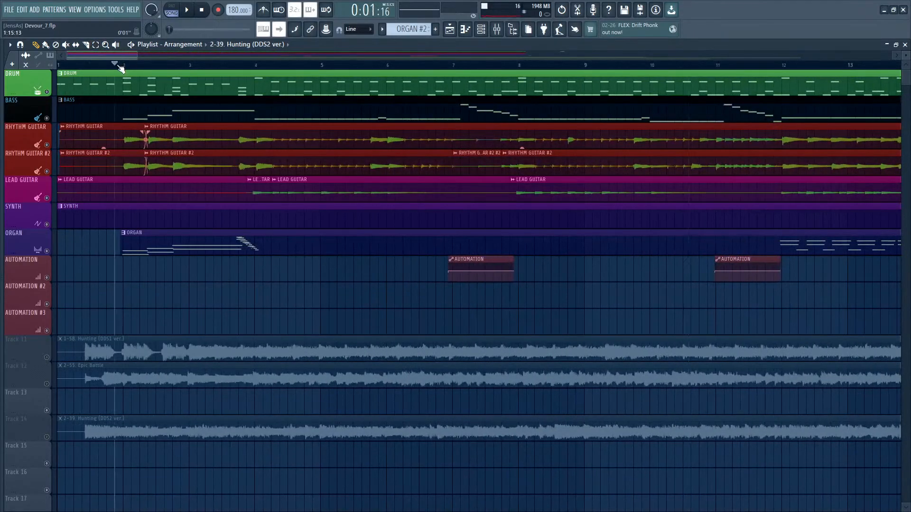
pyautogui.keyDown('ctrl'); pyautogui.click(47, 145); pyautogui.keyUp('ctrl')
pyautogui.keyDown('ctrl'); pyautogui.click(46, 172); pyautogui.keyUp('ctrl')
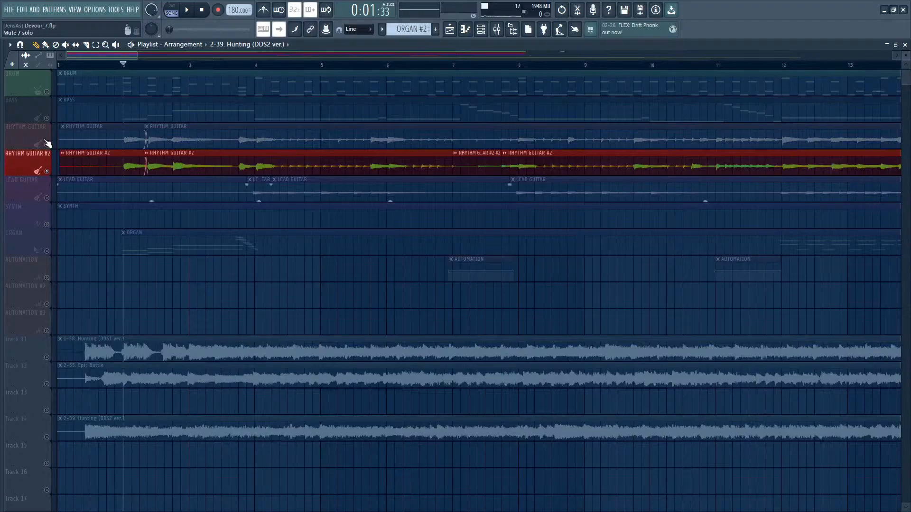
pyautogui.click(186, 10)
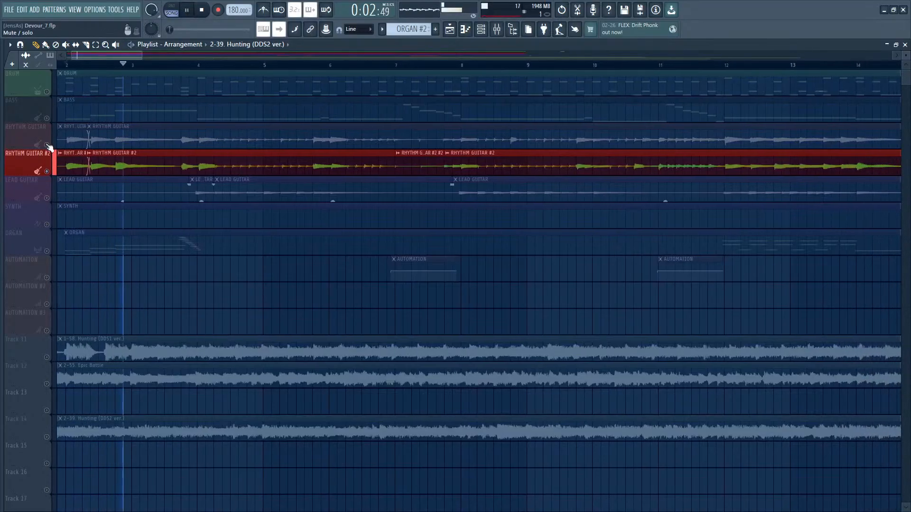
pyautogui.click(48, 145)
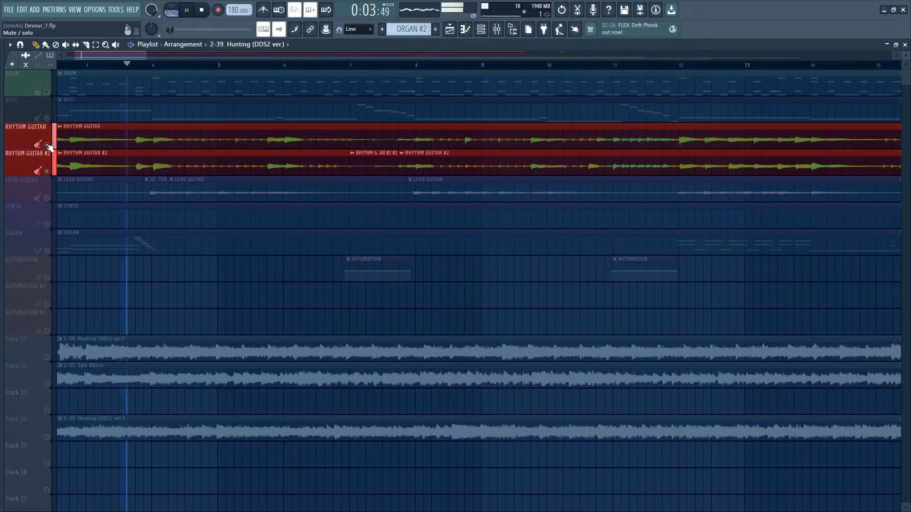
pyautogui.click(188, 12)
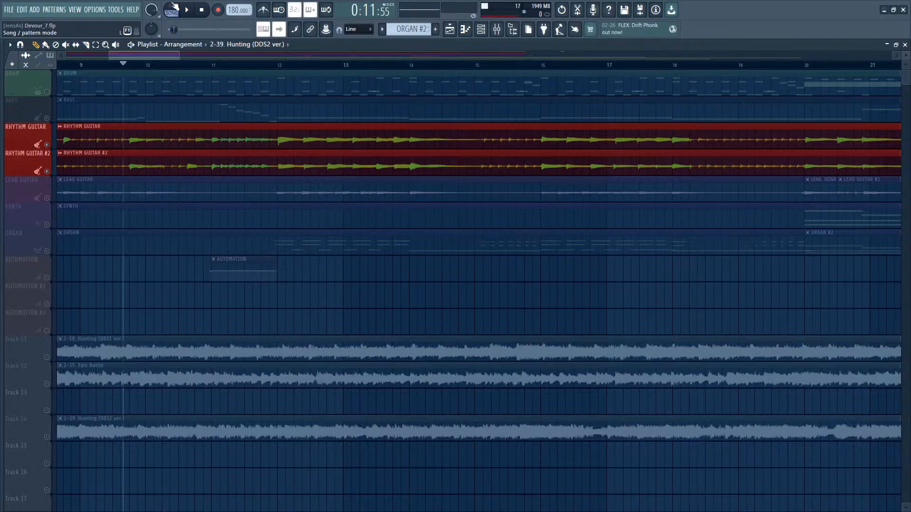
# Step: Unmute LEAD GUITAR, mute both rhythm guitars, play the lead alone from about bar 4, and pause
pyautogui.scroll(-3, 176, 54)
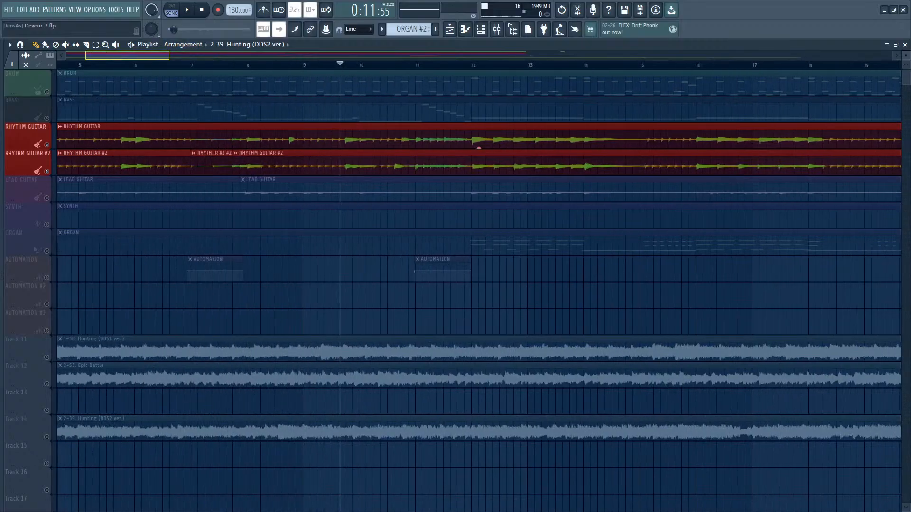
pyautogui.click(47, 198)
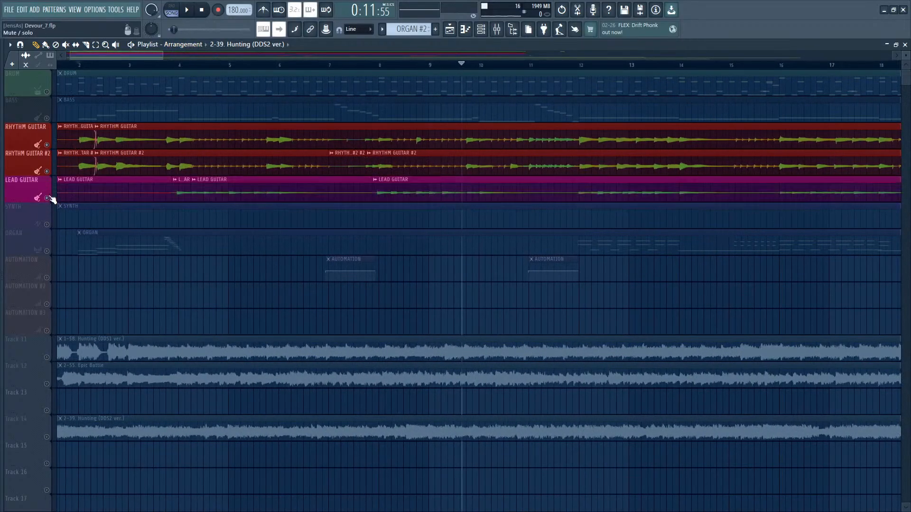
pyautogui.click(46, 171)
pyautogui.click(46, 145)
pyautogui.click(174, 64)
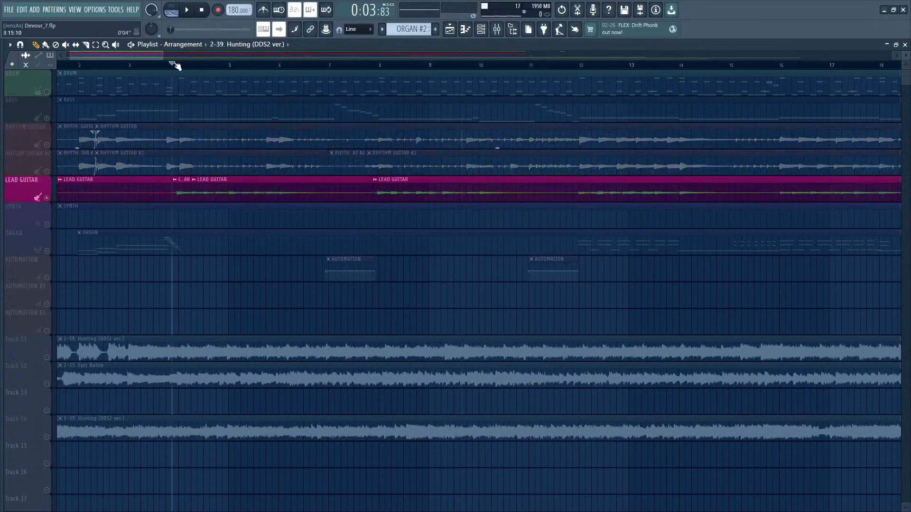
pyautogui.click(187, 10)
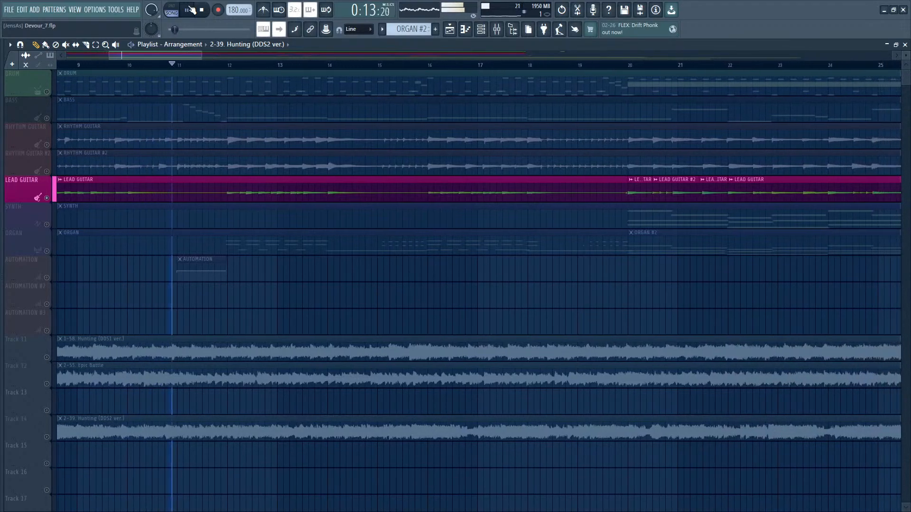
pyautogui.click(188, 10)
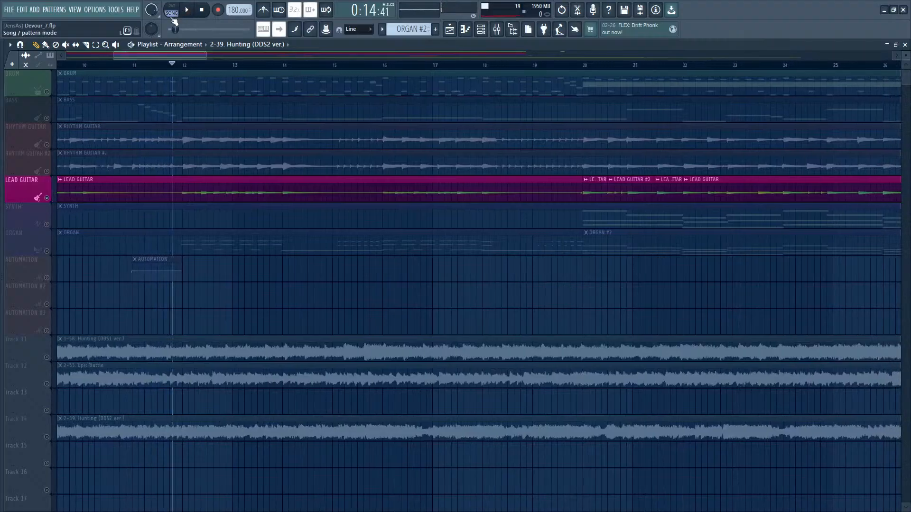
# Step: Mute LEAD GUITAR, unmute DRUM, and start playing the drums alone from bar 2
pyautogui.scroll(-5, 182, 59)
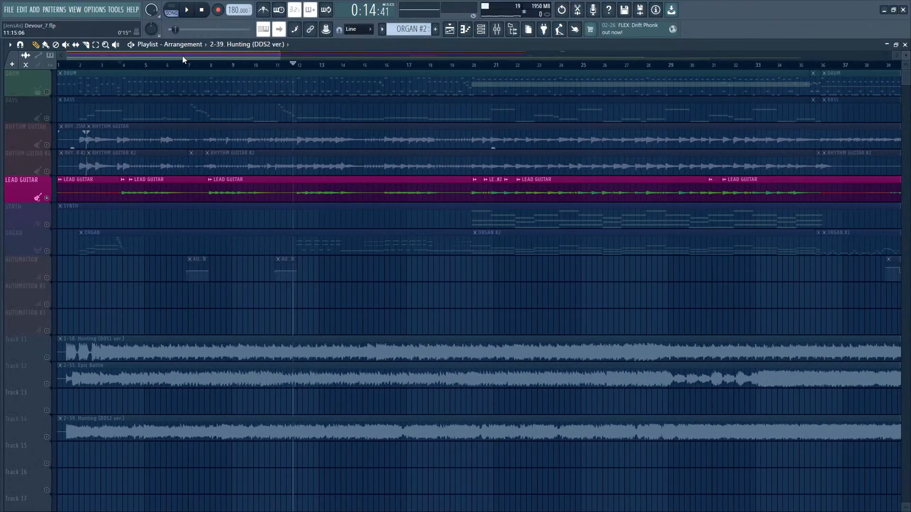
pyautogui.click(47, 199)
pyautogui.click(27, 81)
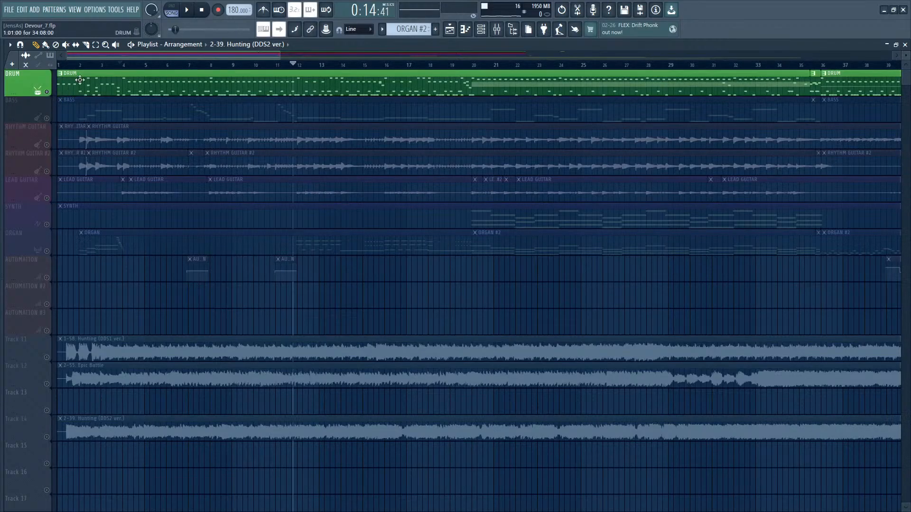
pyautogui.press('space')
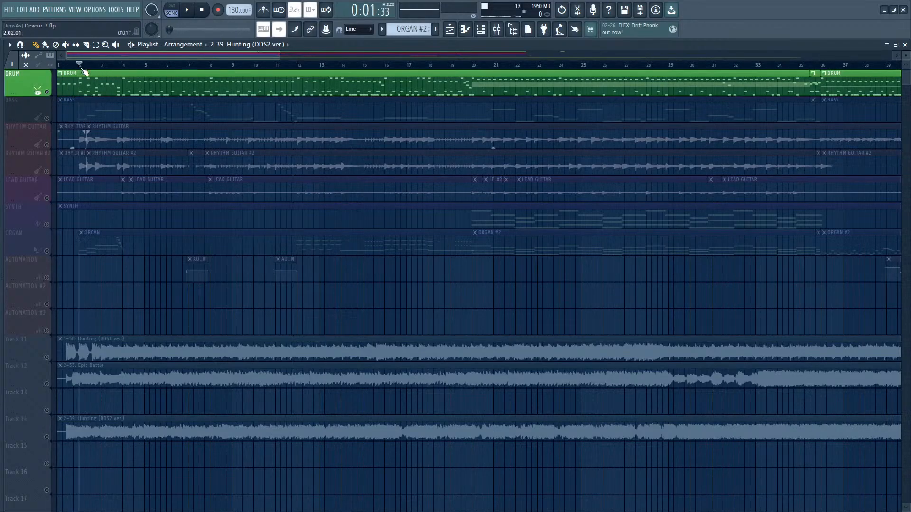
pyautogui.click(189, 10)
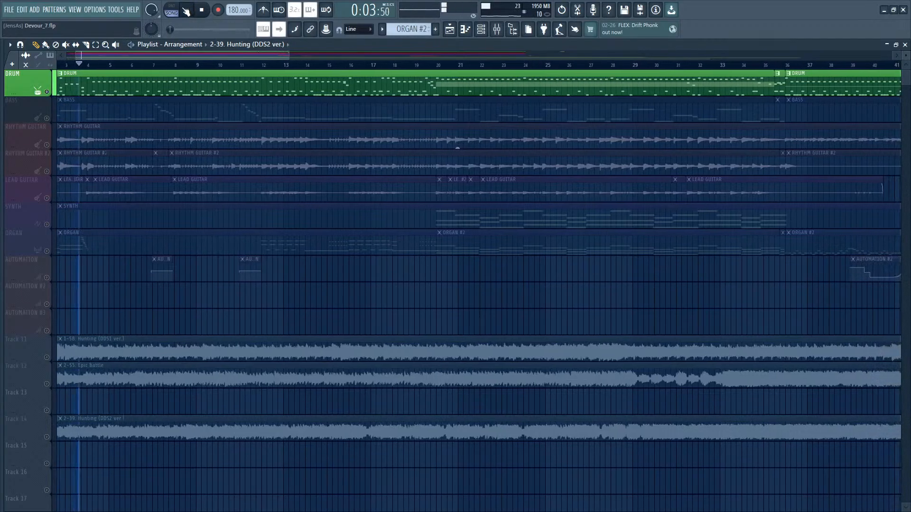
# Step: During playback, select the DRUM pattern, show its HQ Jazz Kit multi out instrument from the channel rack, return to the playlist, and pause
pyautogui.click(176, 74)
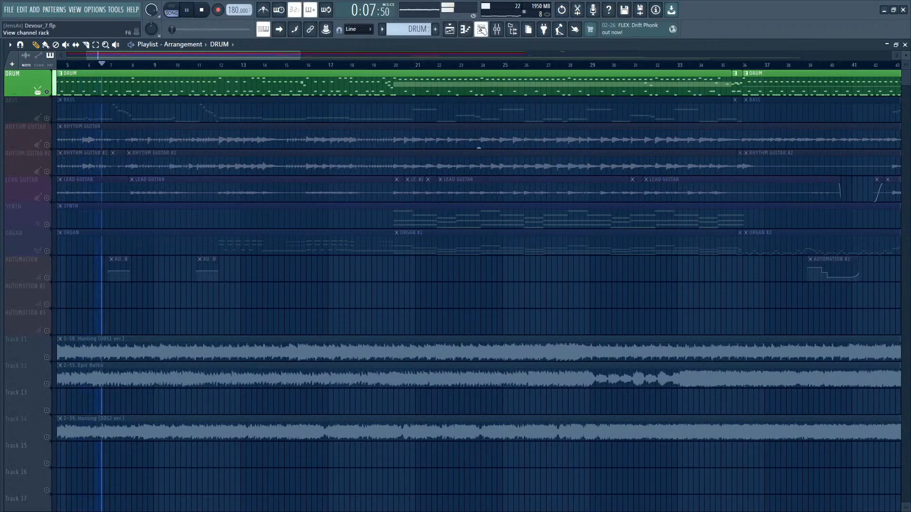
pyautogui.click(481, 29)
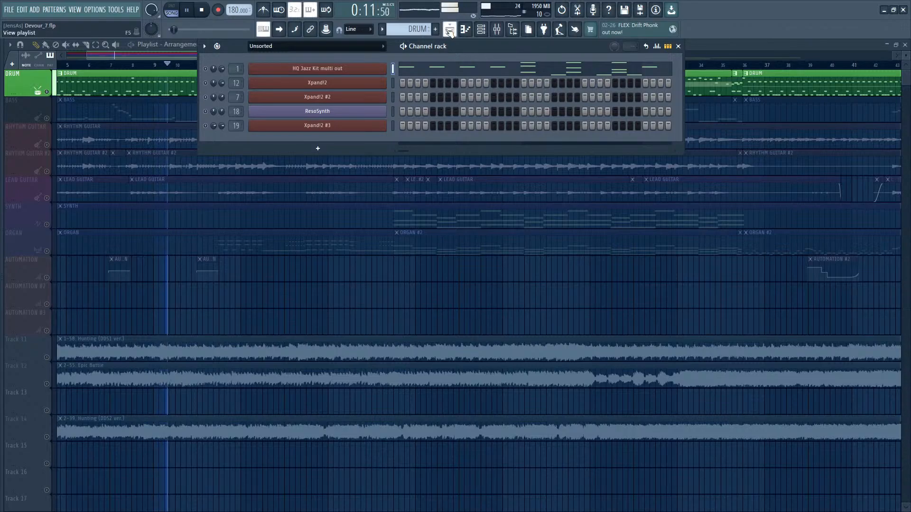
pyautogui.click(357, 67)
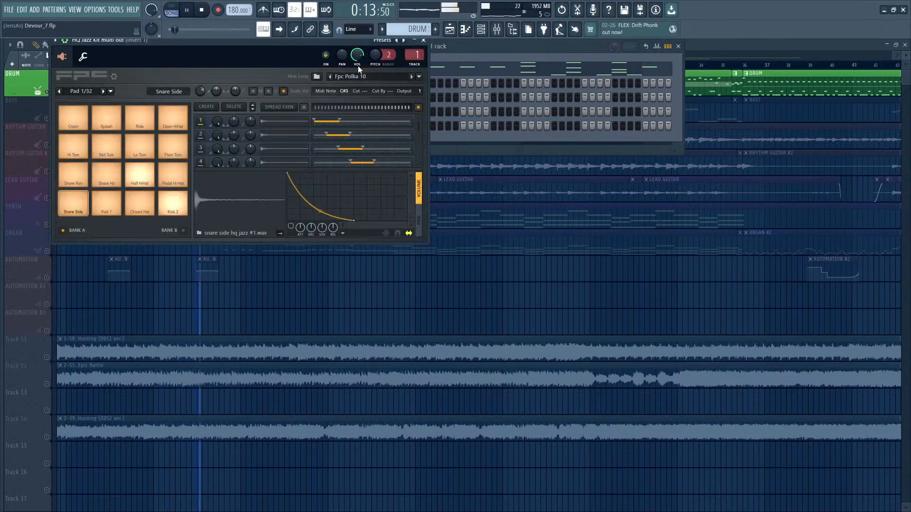
pyautogui.press('F5')
pyautogui.click(189, 11)
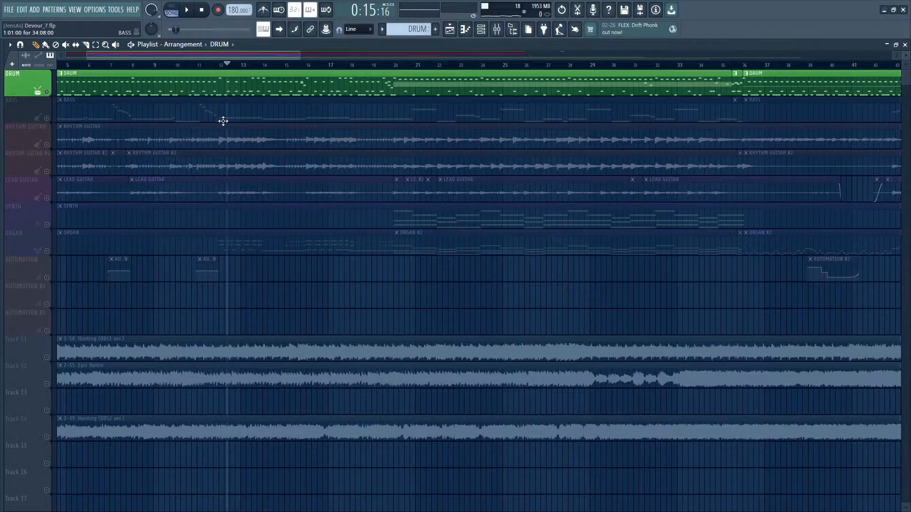
# Step: Unmute ORGAN alongside DRUM and start playing the two tracks together from bar 12
pyautogui.scroll(-1, 186, 184)
pyautogui.scroll(-1, 185, 184)
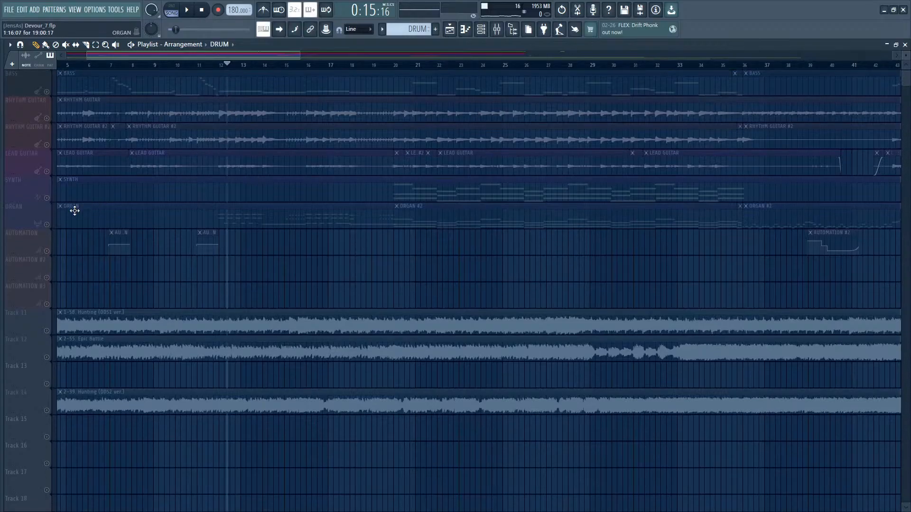
pyautogui.click(45, 227)
pyautogui.scroll(2, 64, 227)
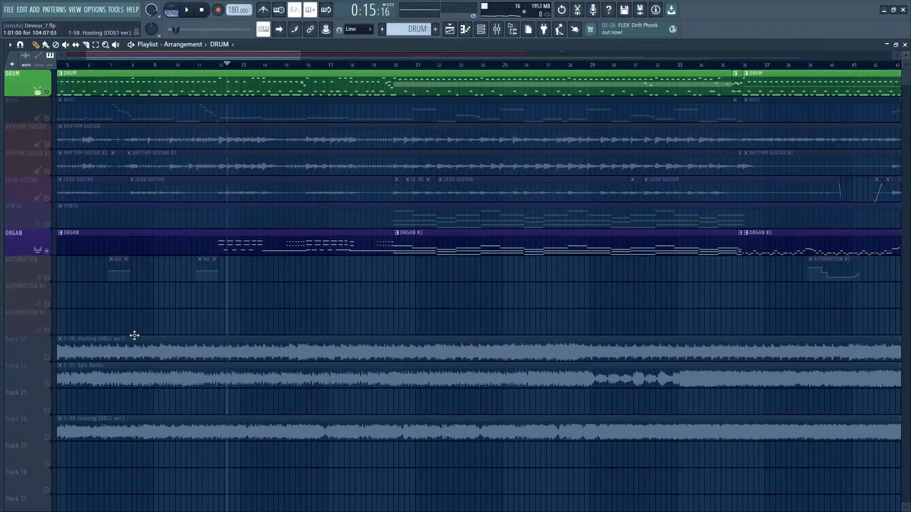
pyautogui.click(219, 70)
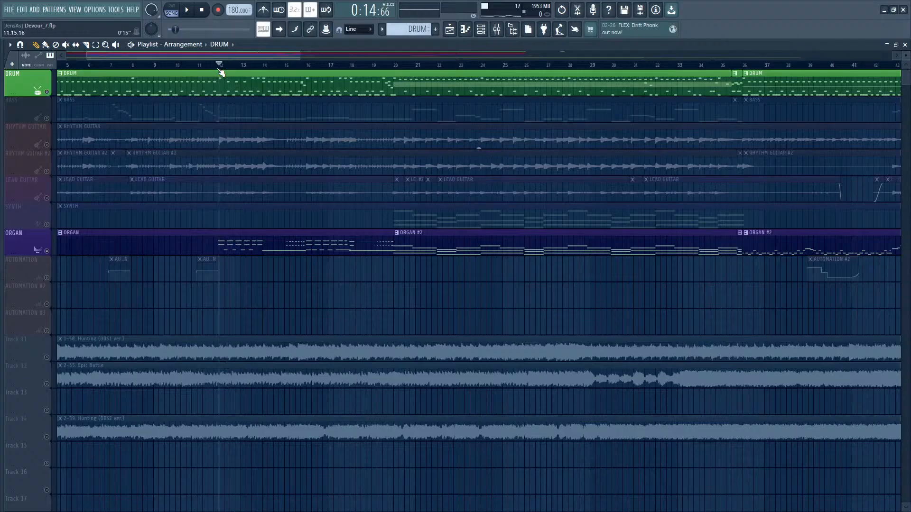
pyautogui.click(188, 10)
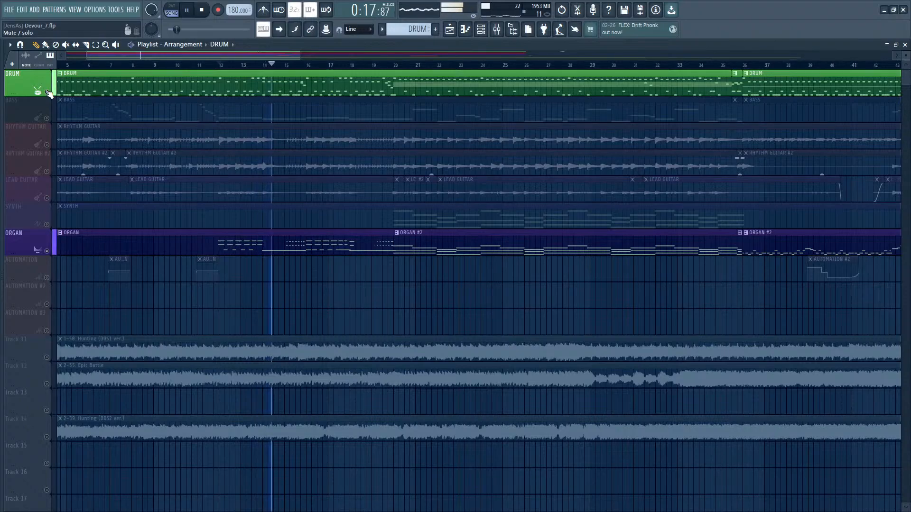
# Step: During playback, mute DRUM, bring in both rhythm guitars with the organ, mute them again to hear ORGAN alone, and pause
pyautogui.click(48, 92)
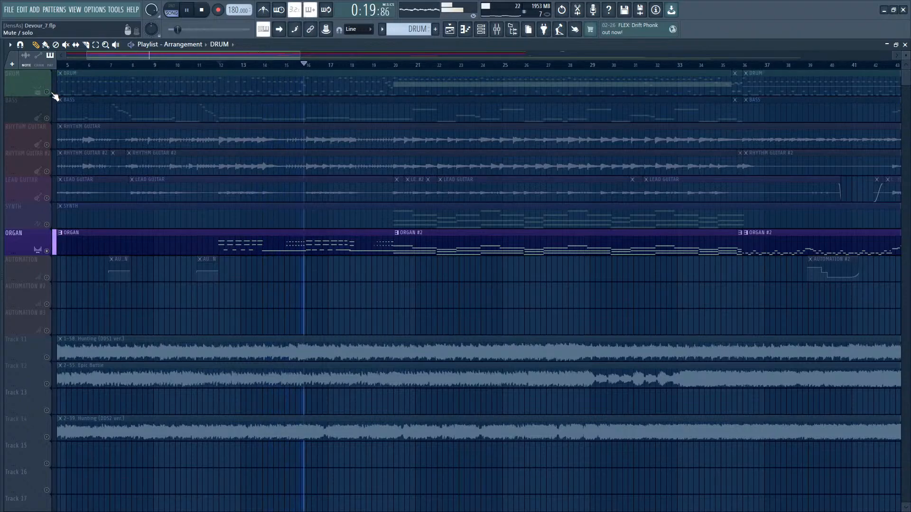
pyautogui.click(46, 144)
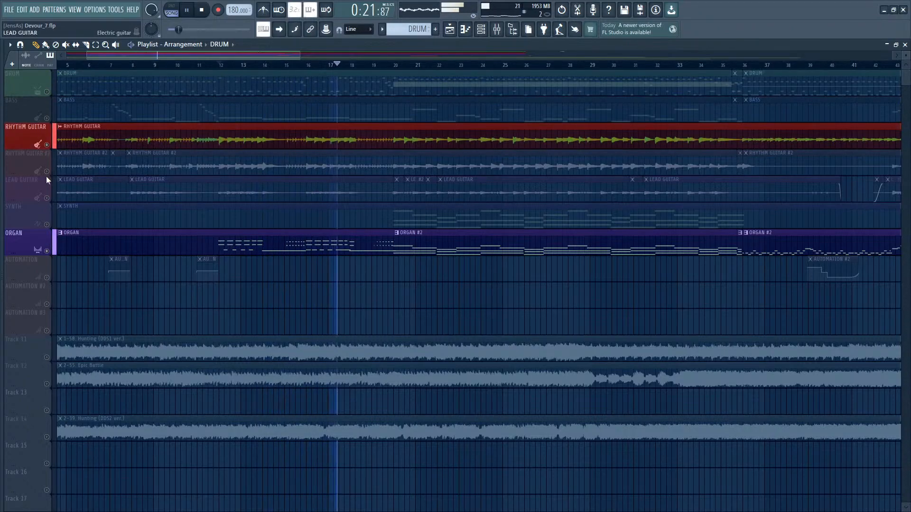
pyautogui.click(46, 172)
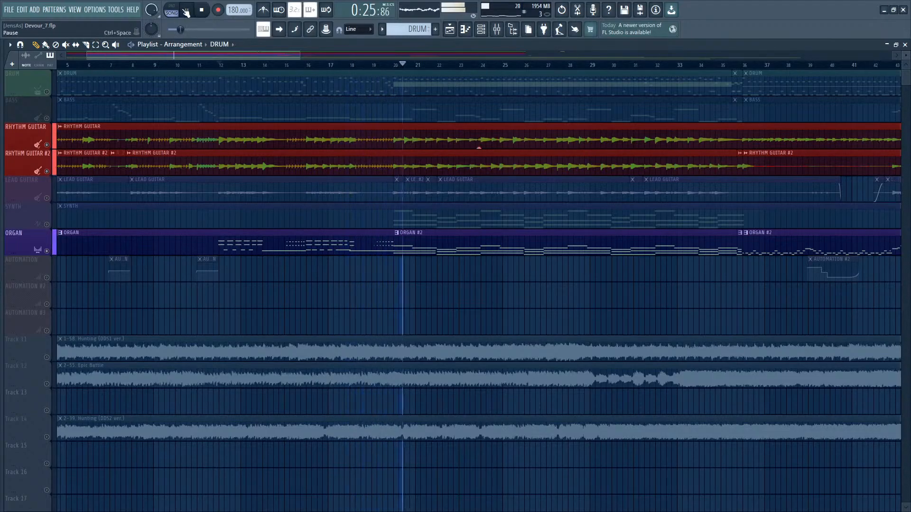
pyautogui.click(47, 171)
pyautogui.click(46, 145)
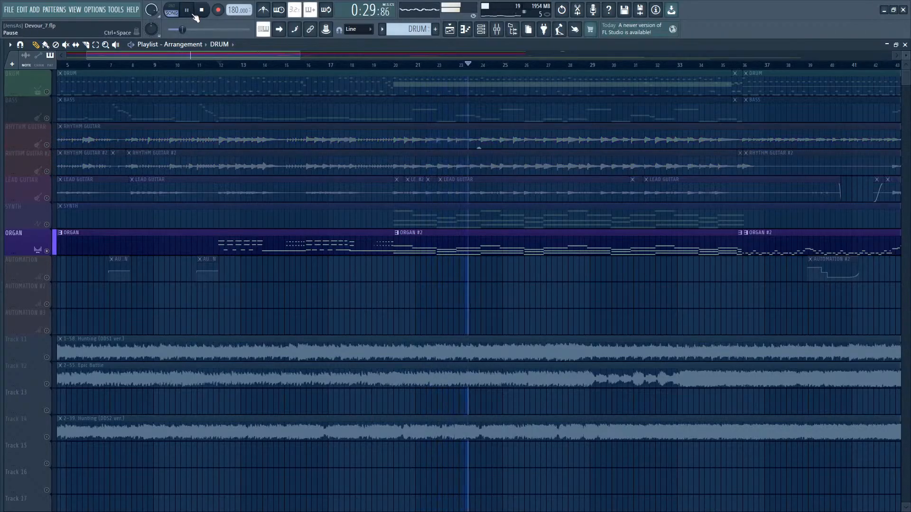
pyautogui.click(188, 18)
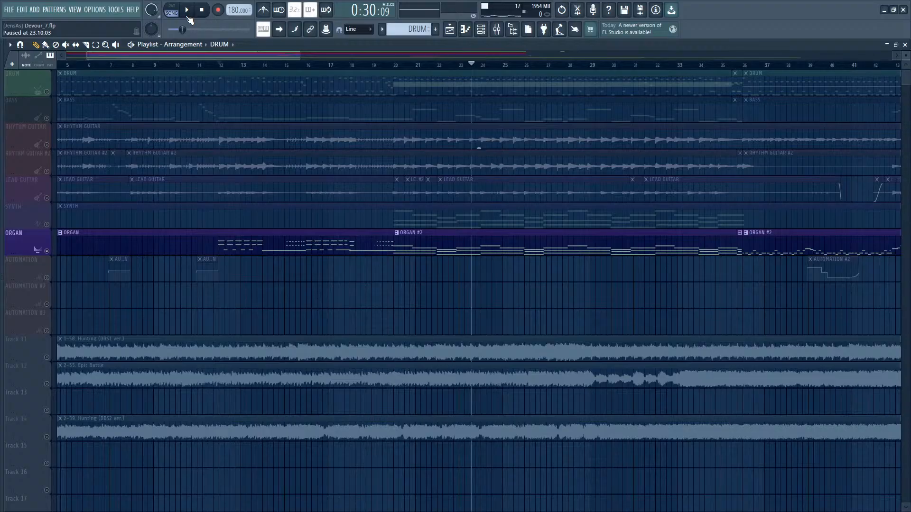
# Step: Mute ORGAN and unmute RHYTHM GUITAR #2 and RHYTHM GUITAR so only the two rhythm guitars sound
pyautogui.scroll(3, 190, 55)
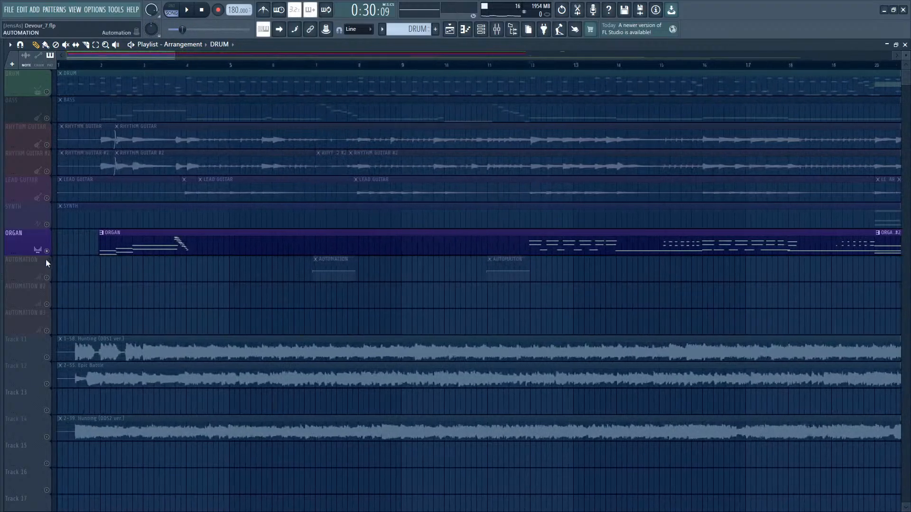
pyautogui.click(50, 256)
pyautogui.click(46, 165)
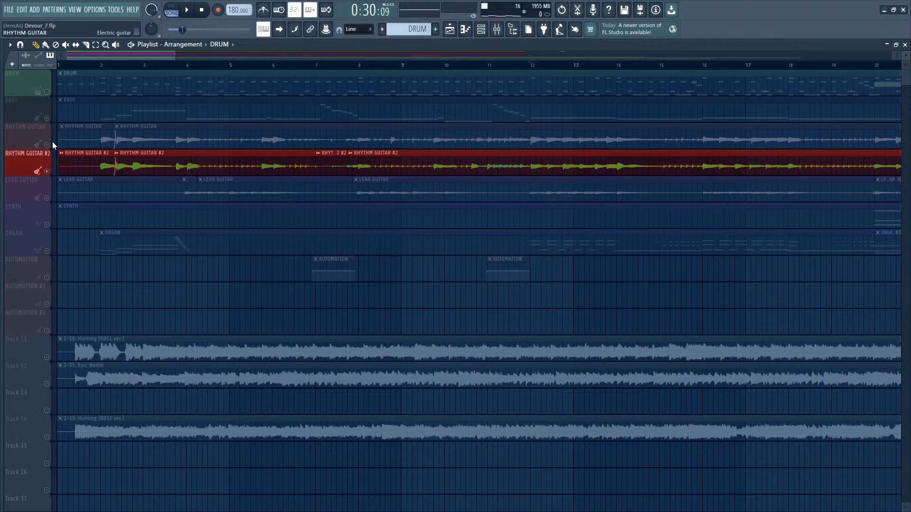
pyautogui.keyDown('ctrl'); pyautogui.click(46, 143); pyautogui.keyUp('ctrl')
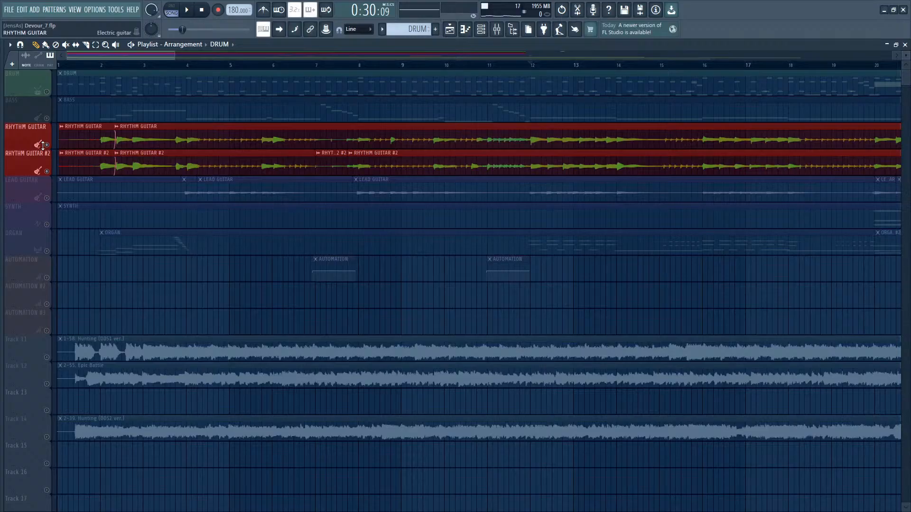
# Step: Play both rhythm guitars from their entry just before bar 60, turn on playlist auto-scroll during playback, and pause
pyautogui.scroll(-3, 229, 95)
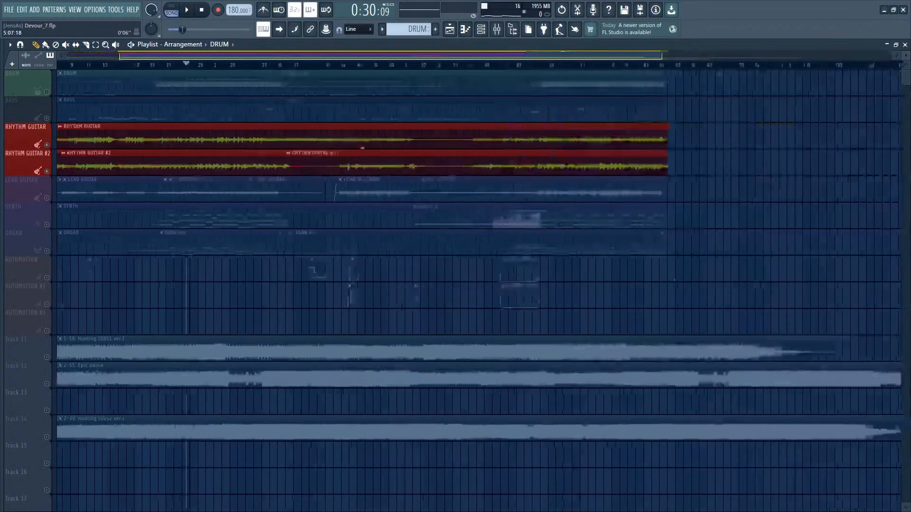
pyautogui.scroll(5, 287, 78)
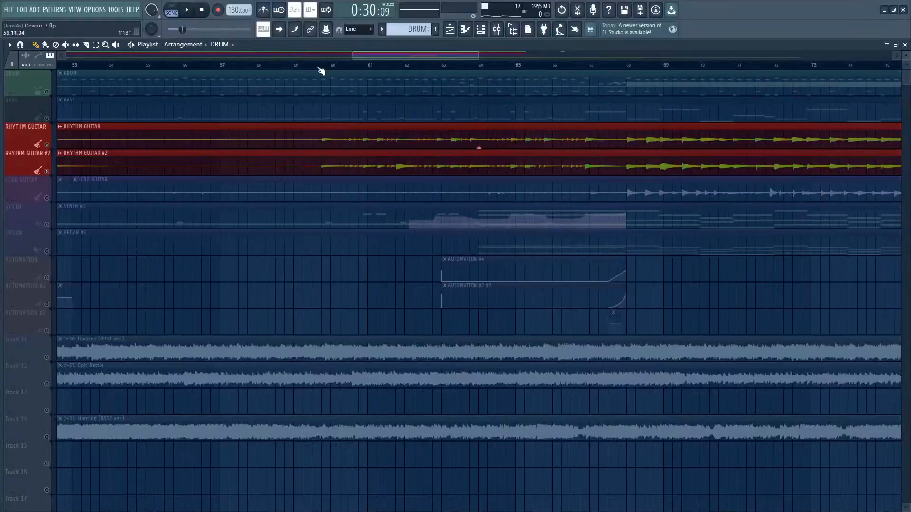
pyautogui.click(316, 67)
pyautogui.click(187, 10)
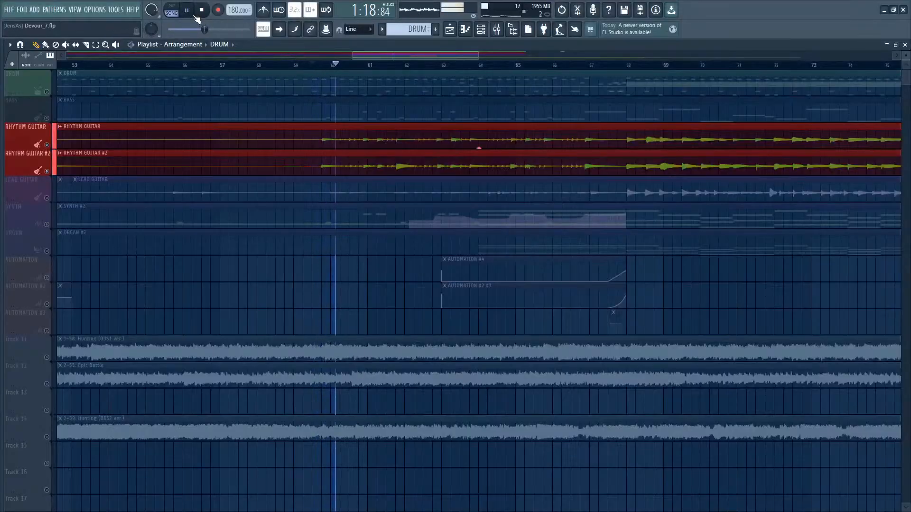
pyautogui.click(285, 30)
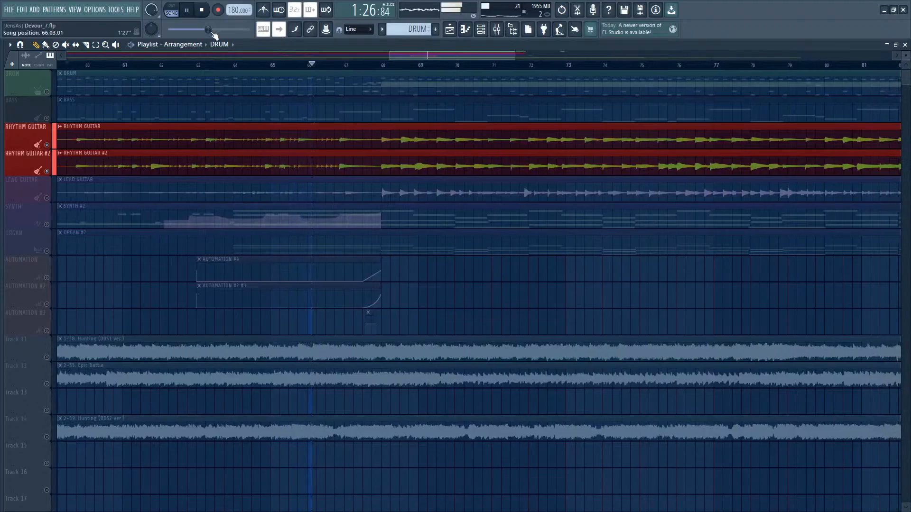
pyautogui.click(191, 10)
# Step: Return to the song's opening, play both rhythm guitars from bar 4 in two short stretches, and pause
pyautogui.moveTo(274, 53); pyautogui.dragTo(200, 74)
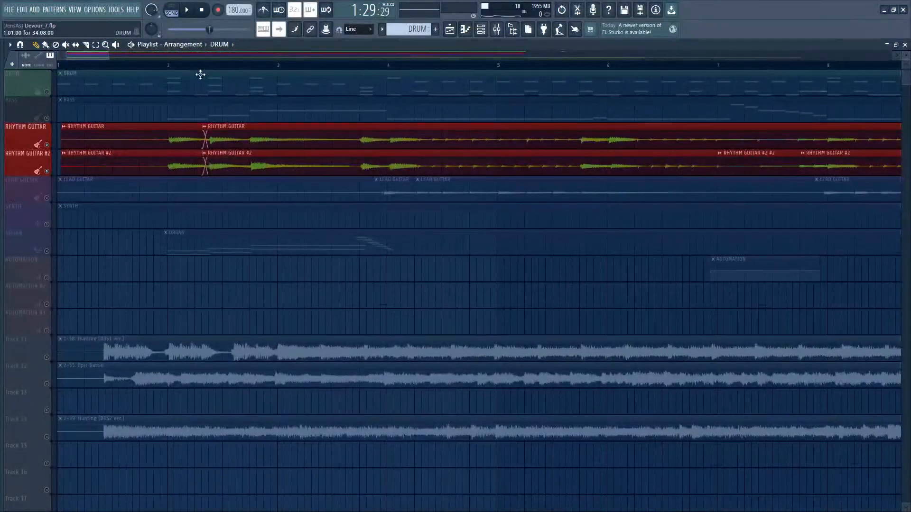
pyautogui.click(168, 65)
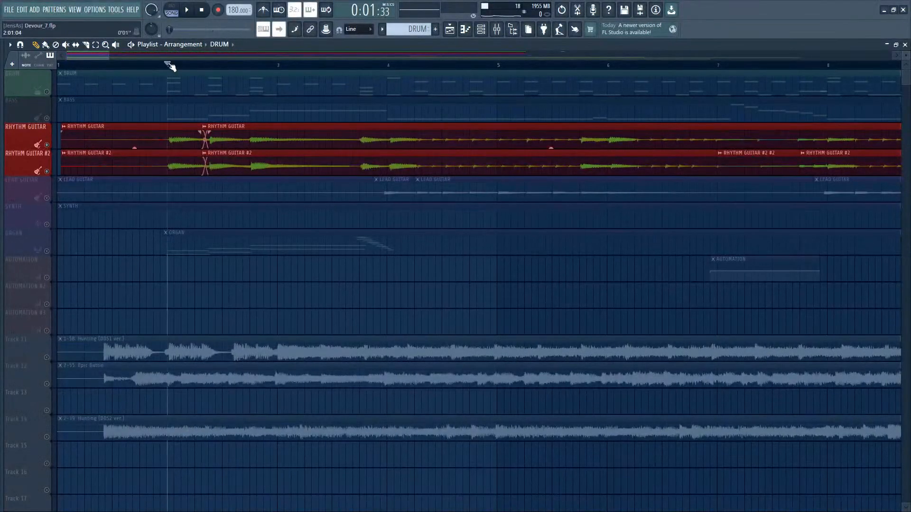
pyautogui.click(387, 65)
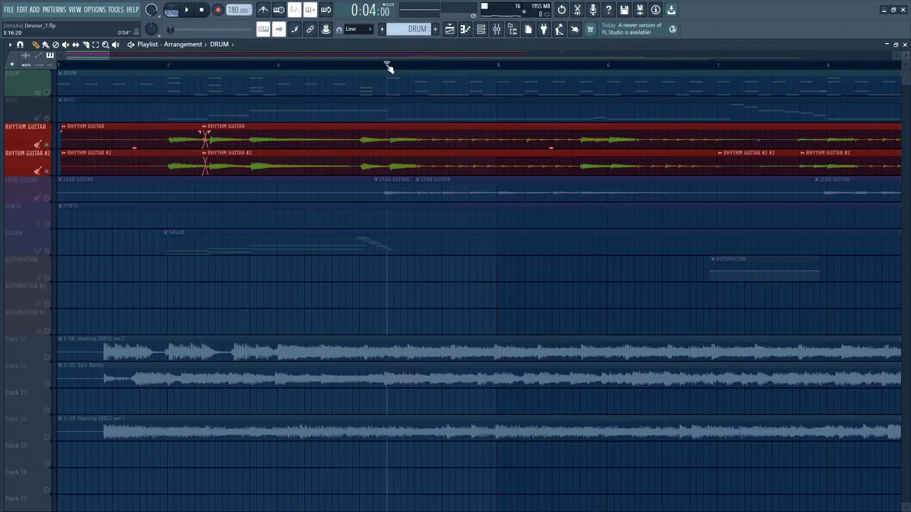
pyautogui.click(188, 12)
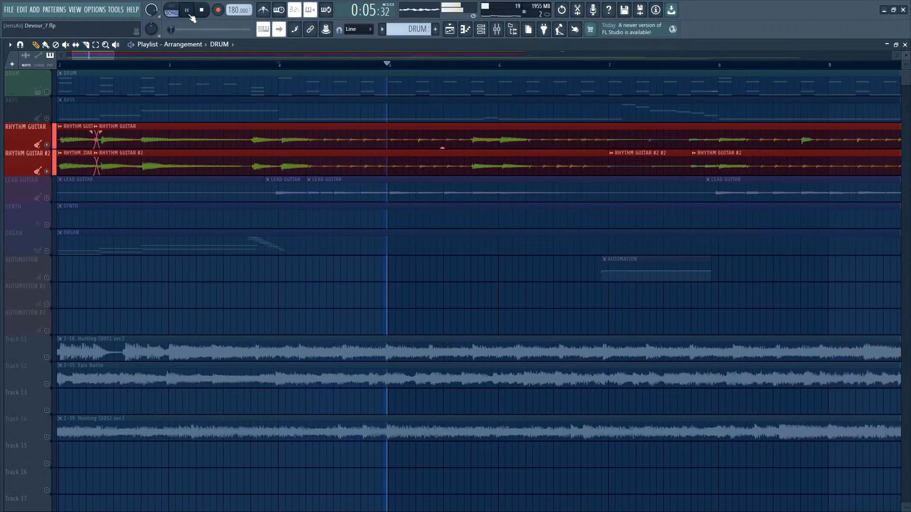
pyautogui.click(187, 12)
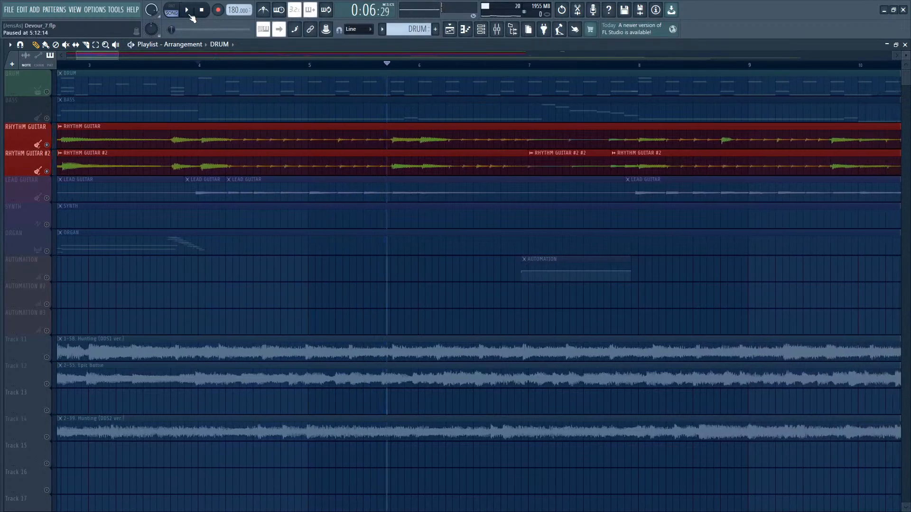
pyautogui.click(188, 10)
pyautogui.click(192, 11)
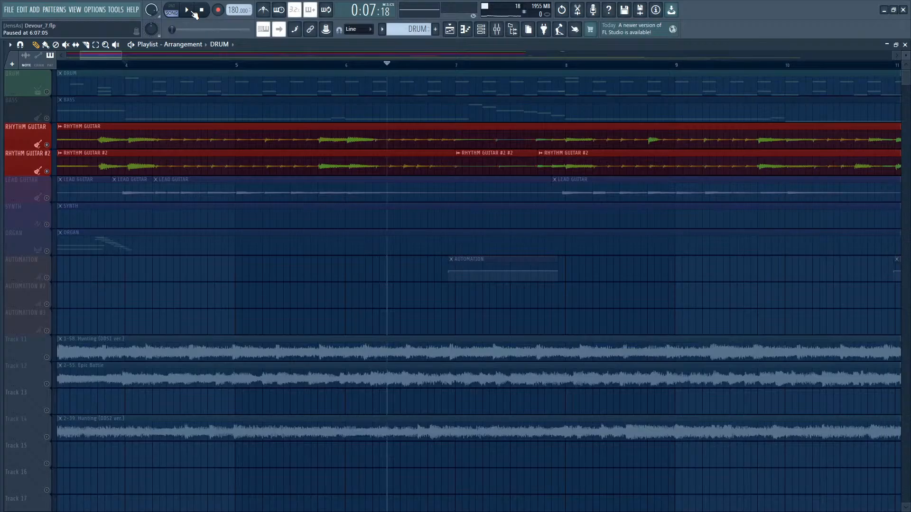
# Step: Go back to the rhythm guitars' entry just before bar 60, replay a short passage for comparison with the opening, and pause
pyautogui.scroll(-3, 212, 66)
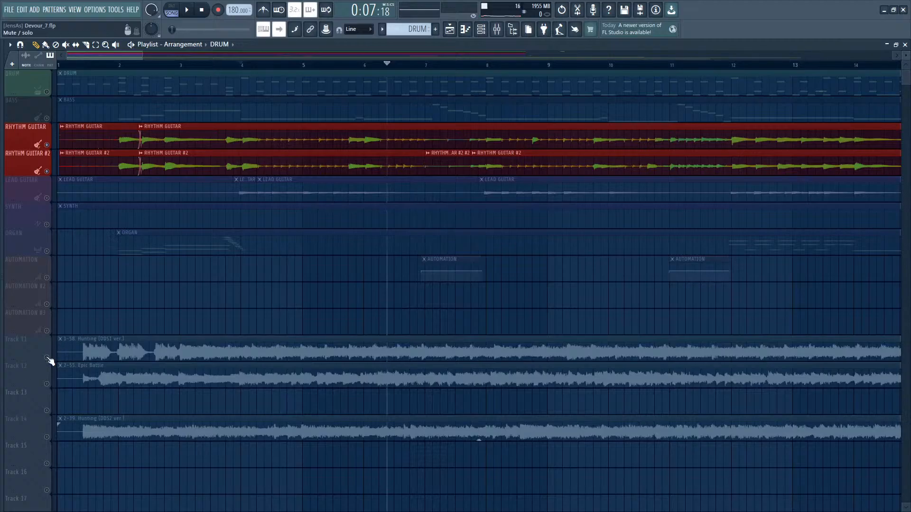
pyautogui.moveTo(105, 55); pyautogui.dragTo(357, 58)
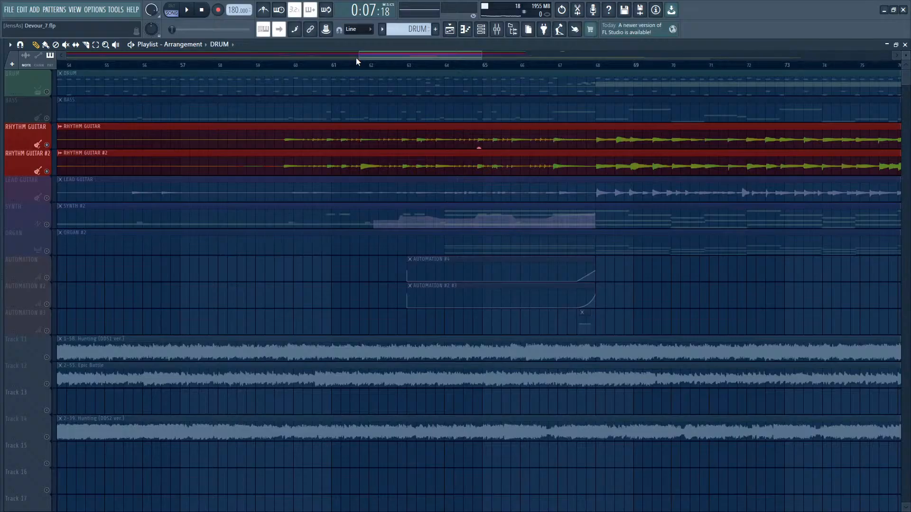
pyautogui.click(287, 65)
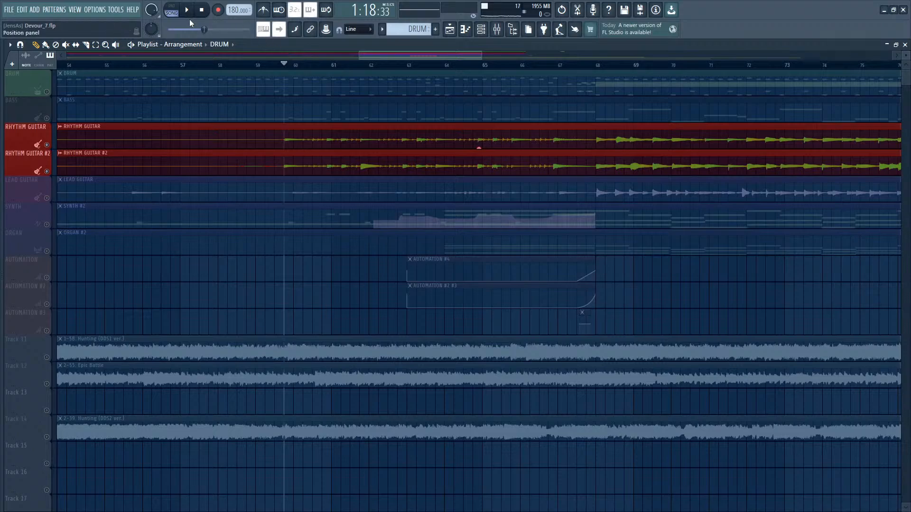
pyautogui.click(188, 10)
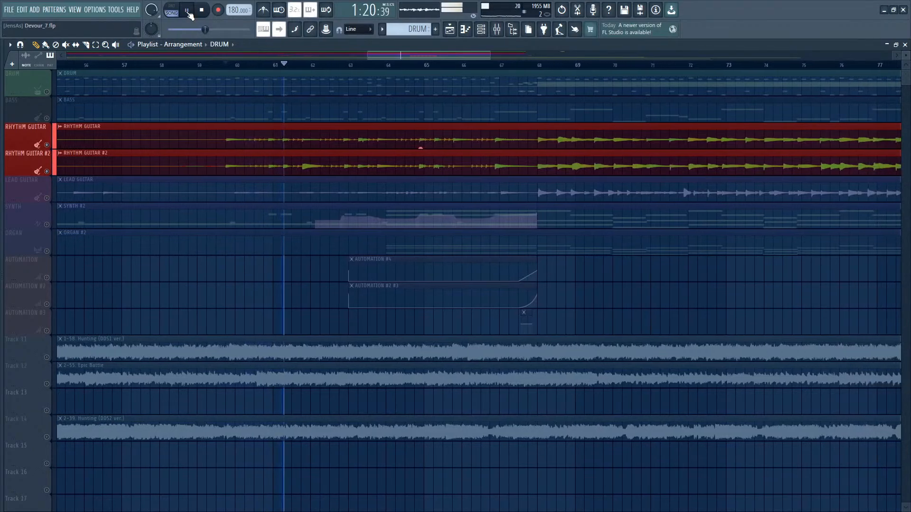
pyautogui.click(188, 11)
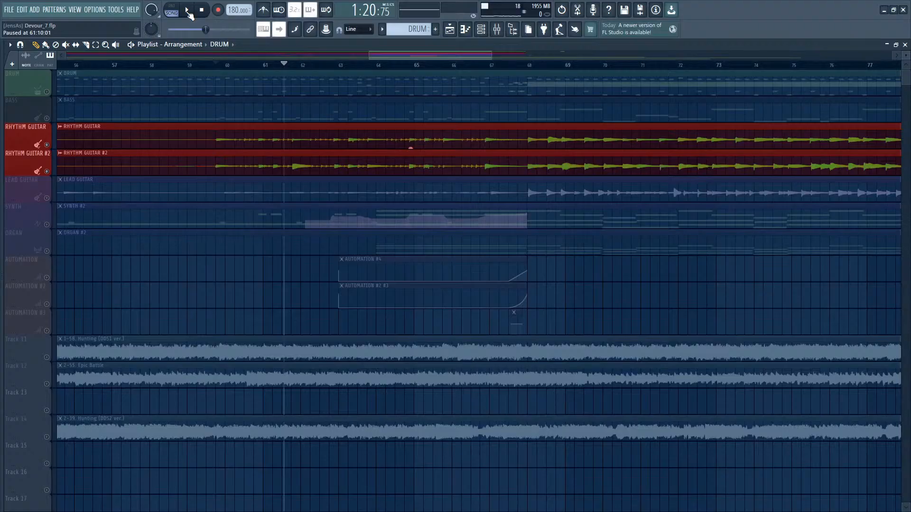
# Step: Continue playing the two rhythm guitars from bar 61 for a short stretch and pause
pyautogui.click(190, 13)
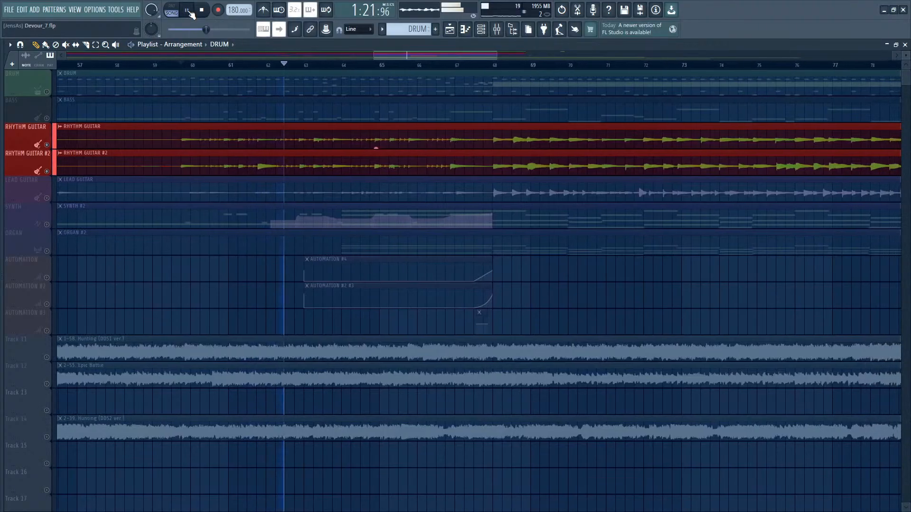
pyautogui.press('space')
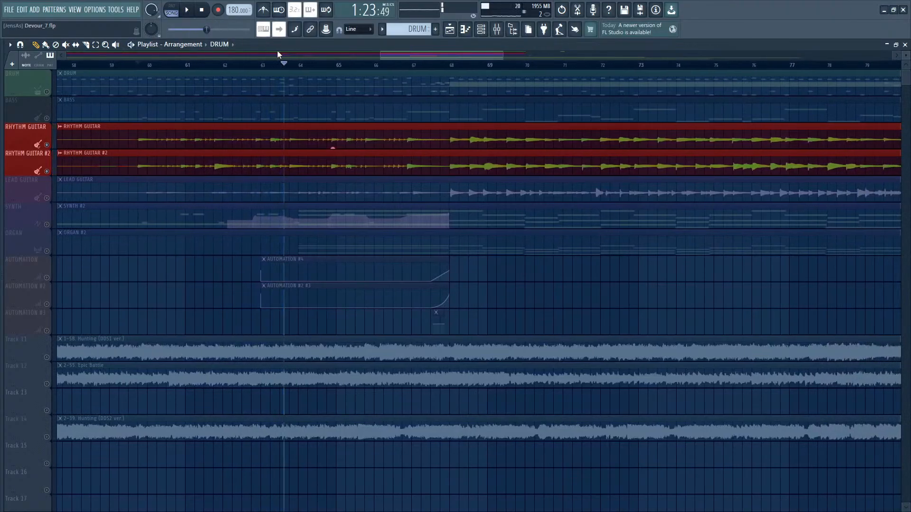
# Step: Solo the Hunting (DDS1 ver.) reference track, play it from bar 3 in two stretches, and pause
pyautogui.moveTo(398, 55); pyautogui.dragTo(85, 55)
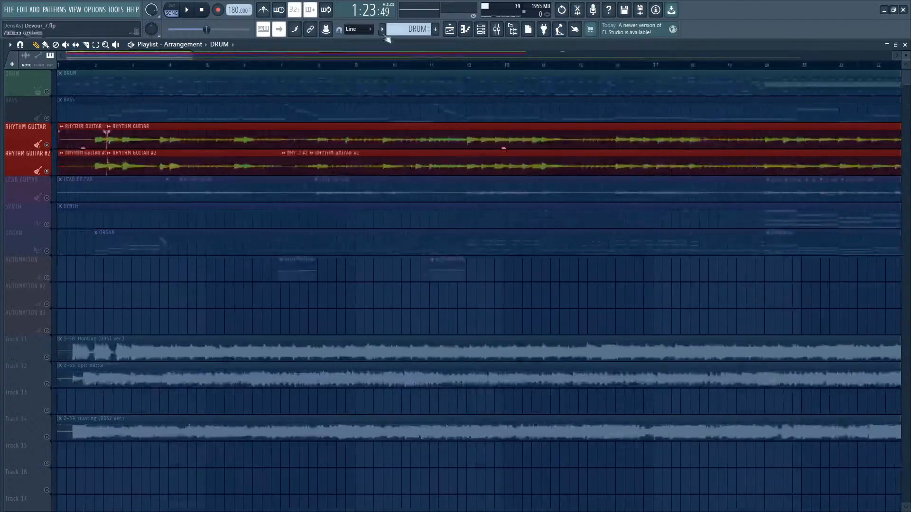
pyautogui.rightClick(48, 358)
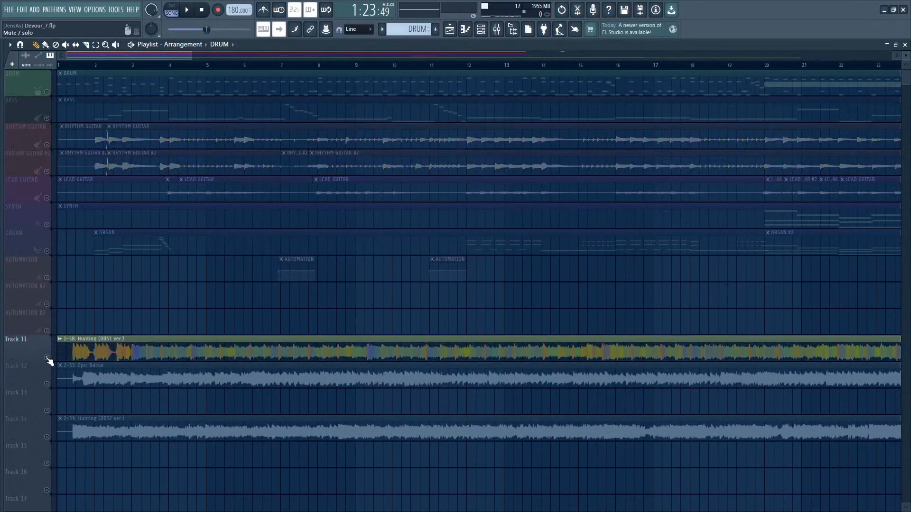
pyautogui.click(132, 65)
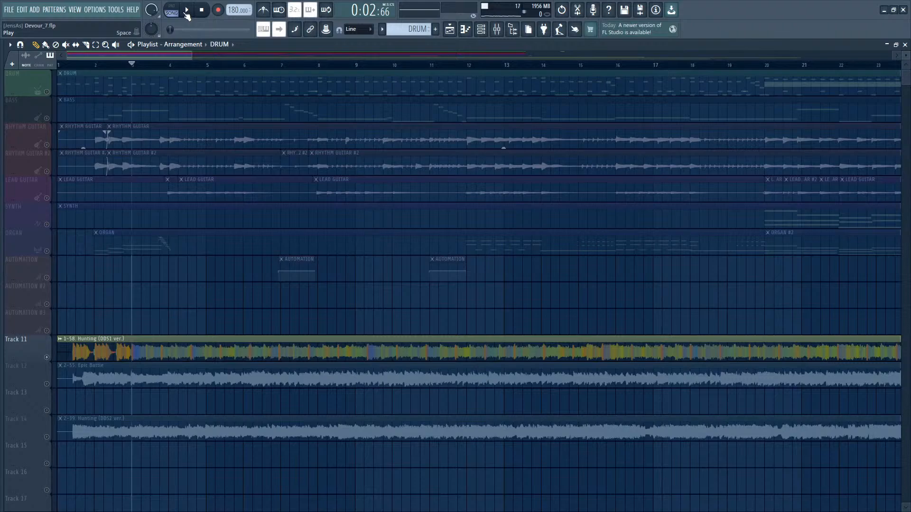
pyautogui.click(186, 10)
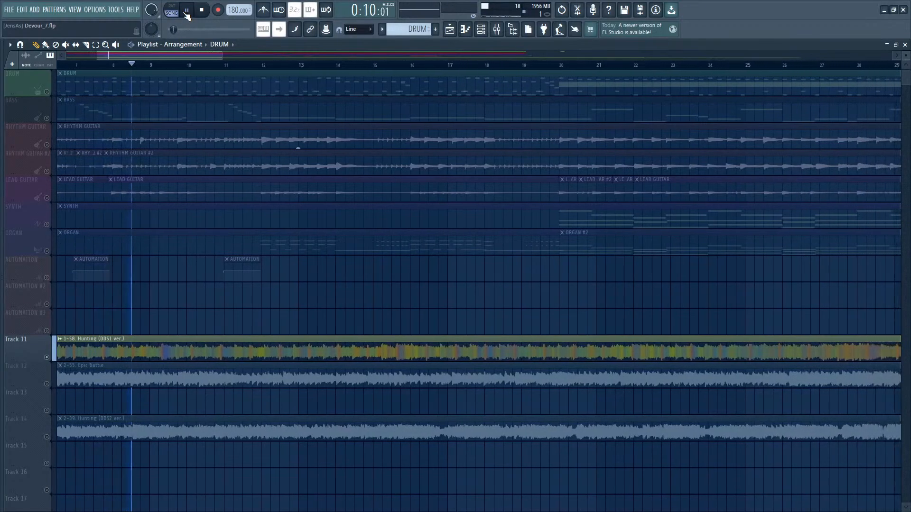
pyautogui.click(186, 15)
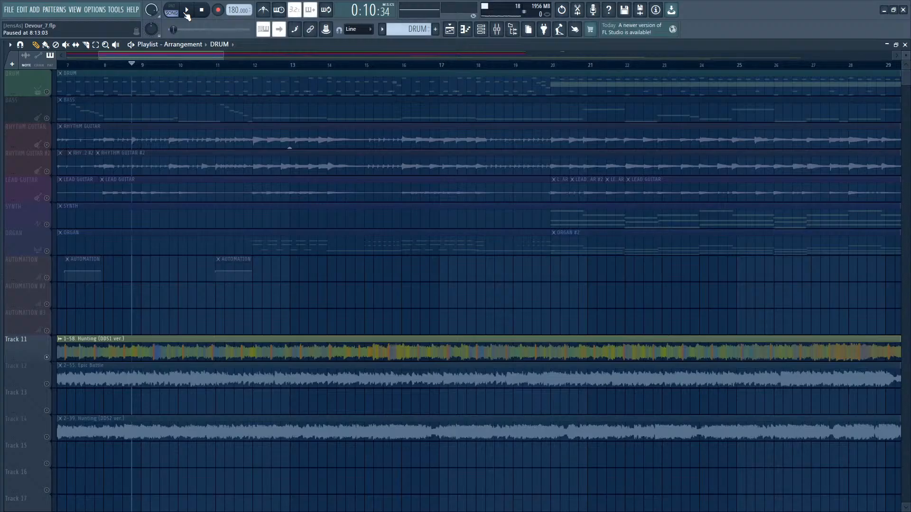
pyautogui.click(187, 13)
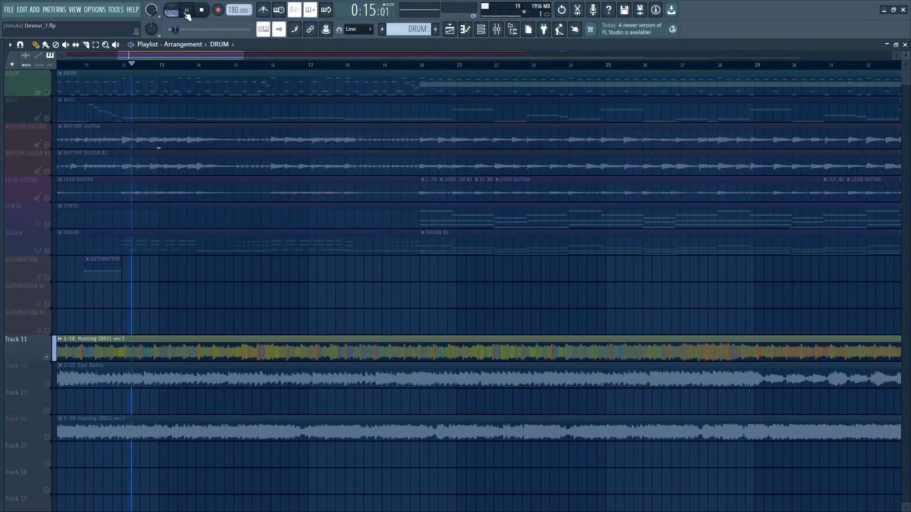
pyautogui.click(187, 14)
# Step: Unmute LEAD GUITAR and mute the Hunting (DDS1 ver.) reference so only the lead guitar sounds
pyautogui.scroll(-3, 218, 65)
pyautogui.scroll(-2, 212, 66)
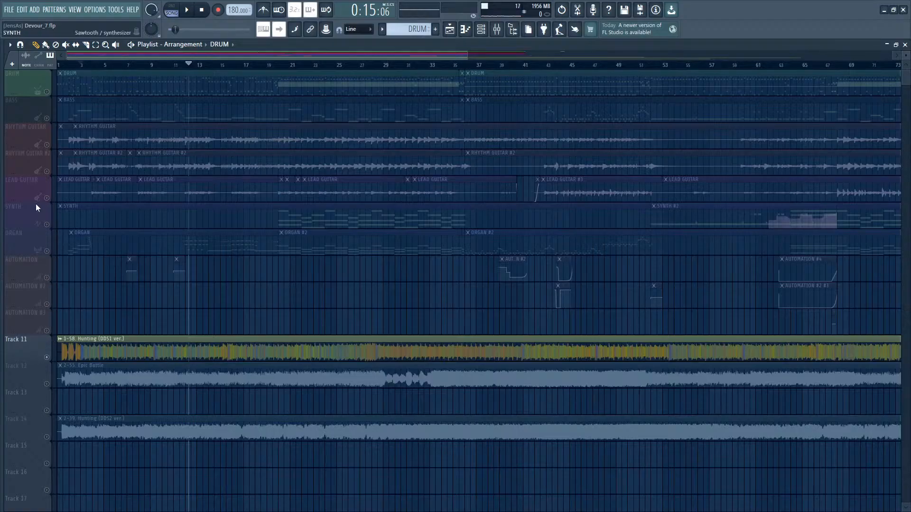
pyautogui.click(47, 197)
pyautogui.click(46, 357)
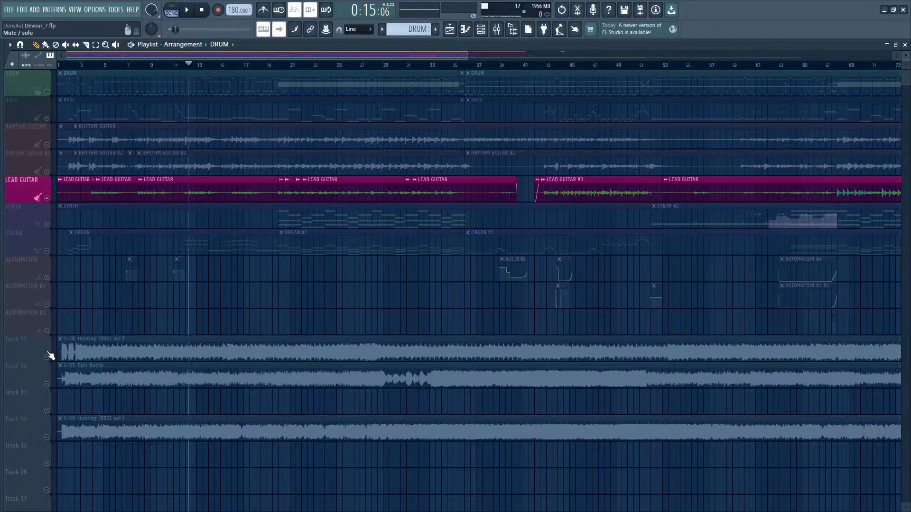
# Step: Play the lead guitar alone from bar 20, where the synth comes in, and pause
pyautogui.click(283, 69)
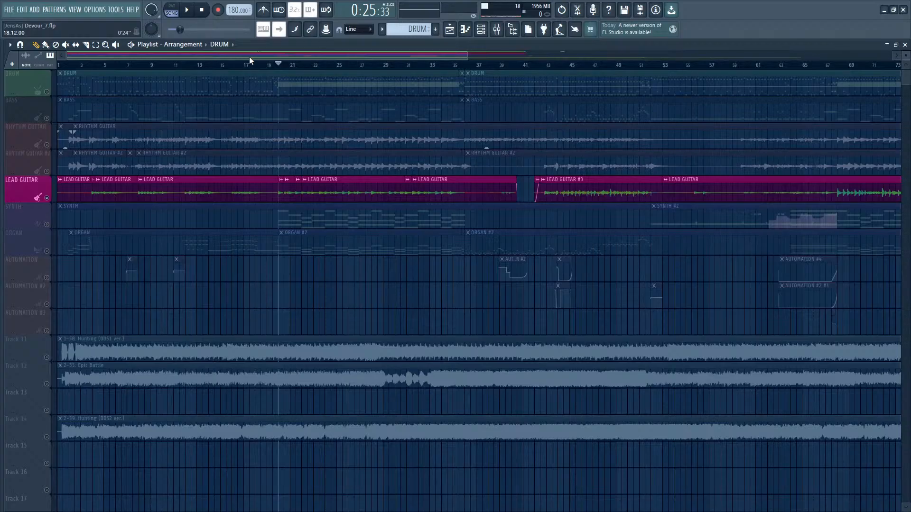
pyautogui.scroll(5, 249, 56)
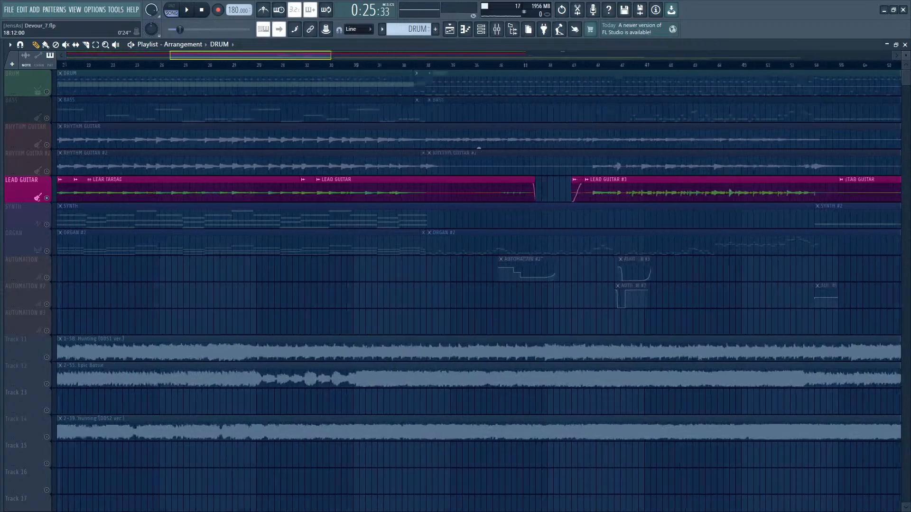
pyautogui.click(187, 10)
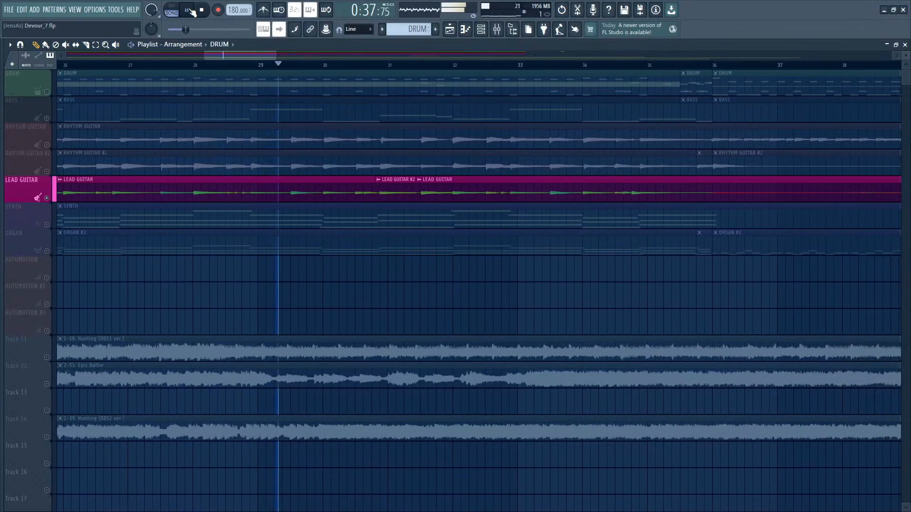
pyautogui.click(192, 11)
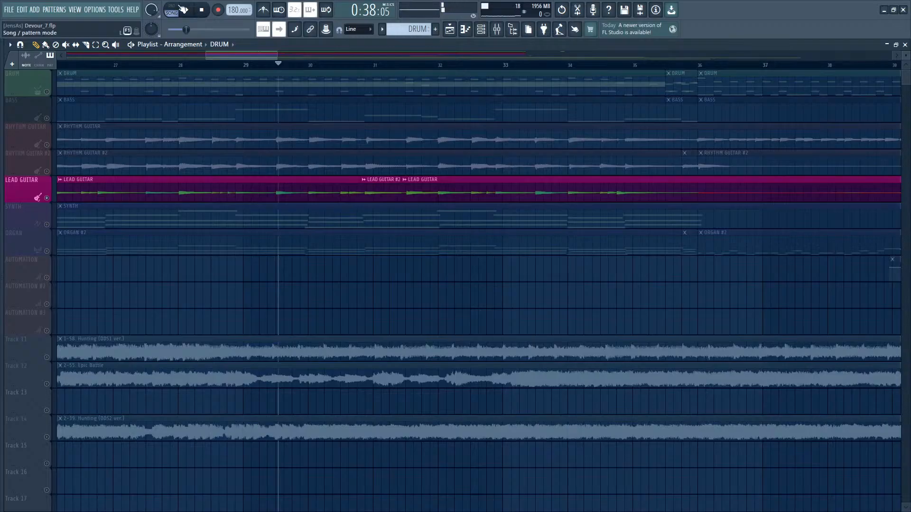
# Step: Replay the lead guitar from just before bar 23 for a short passage and pause
pyautogui.scroll(-5, 640, 65)
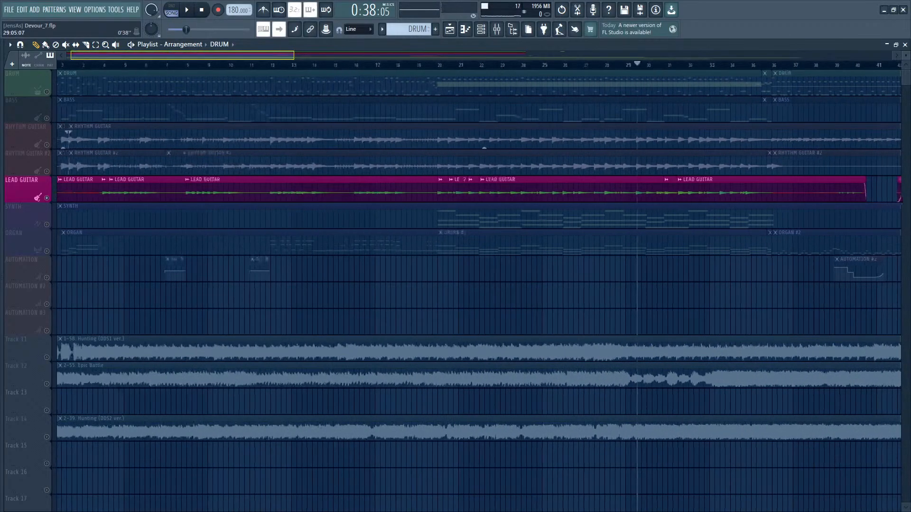
pyautogui.scroll(6, 264, 66)
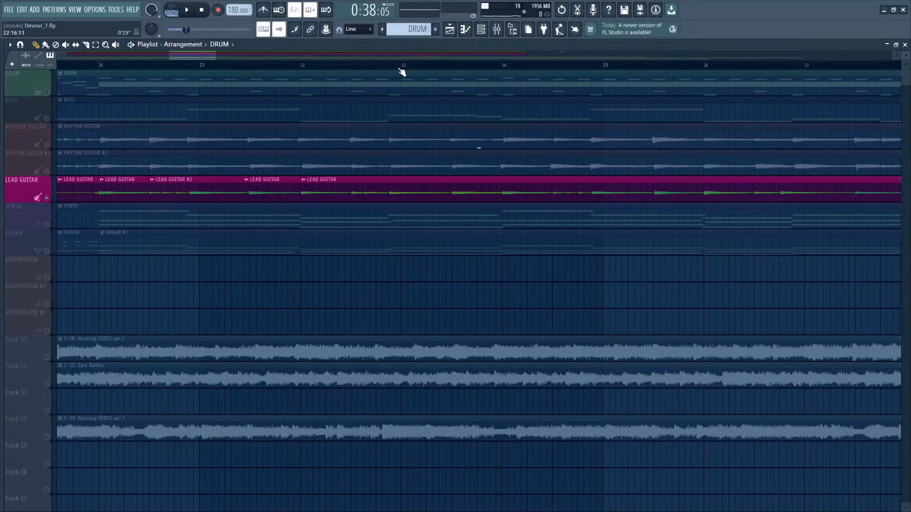
pyautogui.click(187, 10)
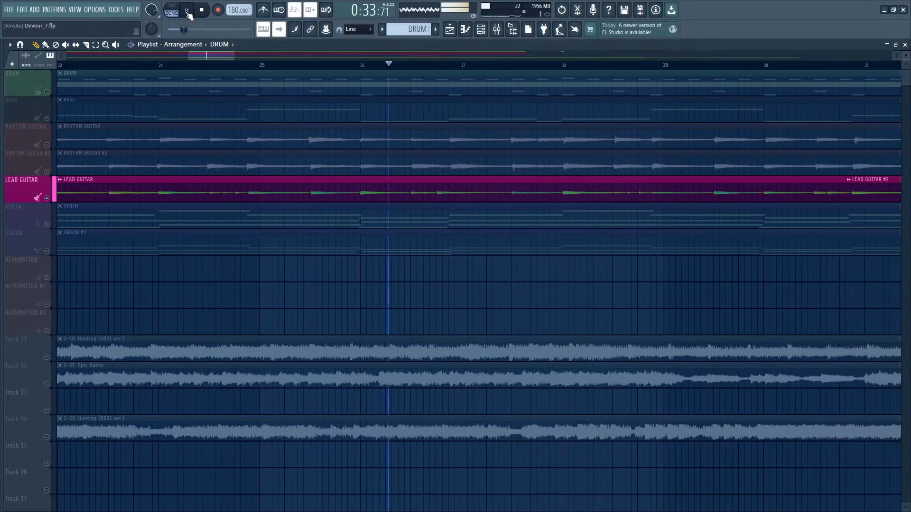
pyautogui.click(187, 13)
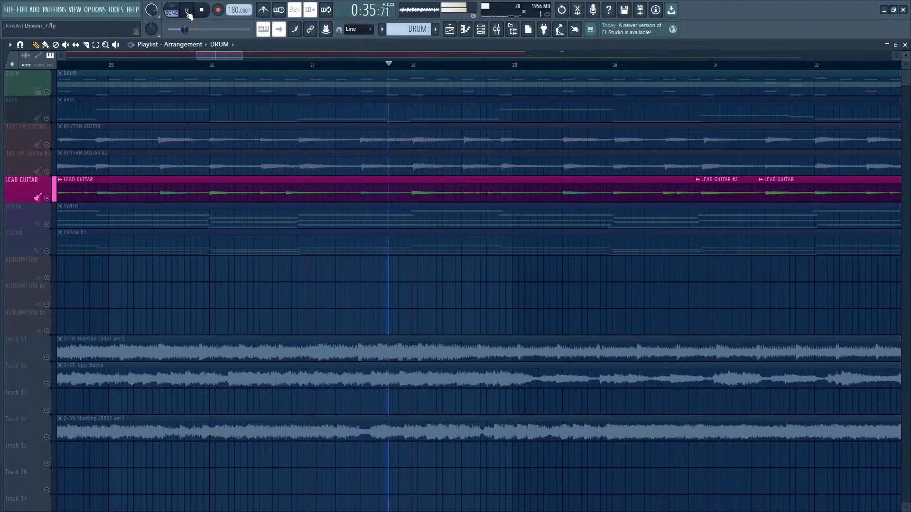
# Step: Return to the start of the lead guitar section at bar 20, play its first notes, and pause
pyautogui.scroll(-6, 229, 56)
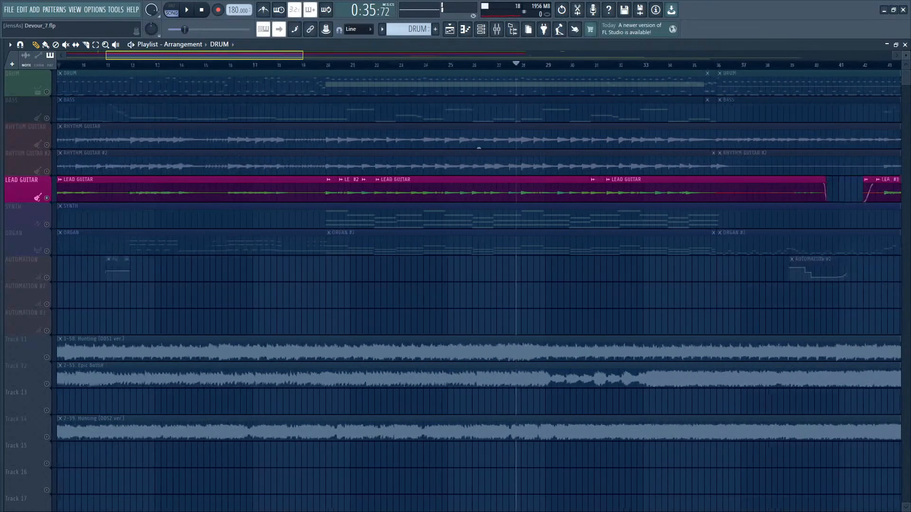
pyautogui.scroll(5, 231, 56)
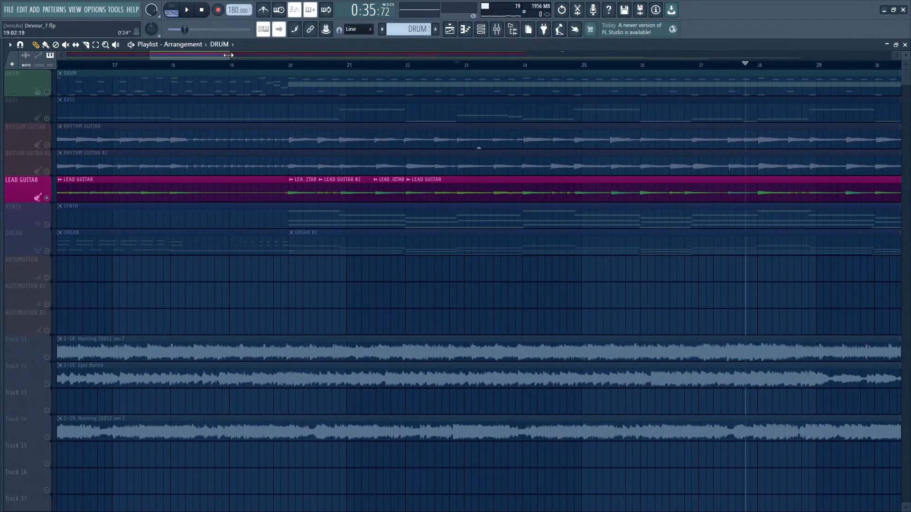
pyautogui.scroll(-4, 228, 55)
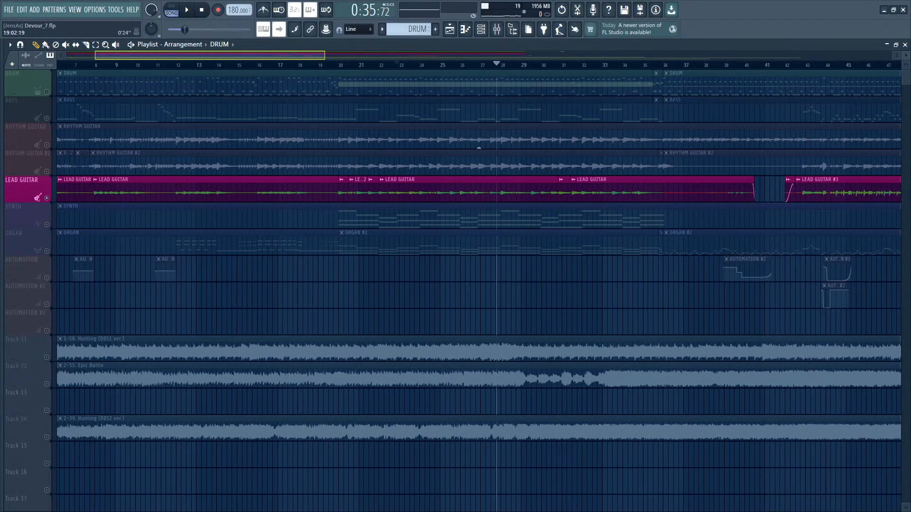
pyautogui.scroll(5, 245, 65)
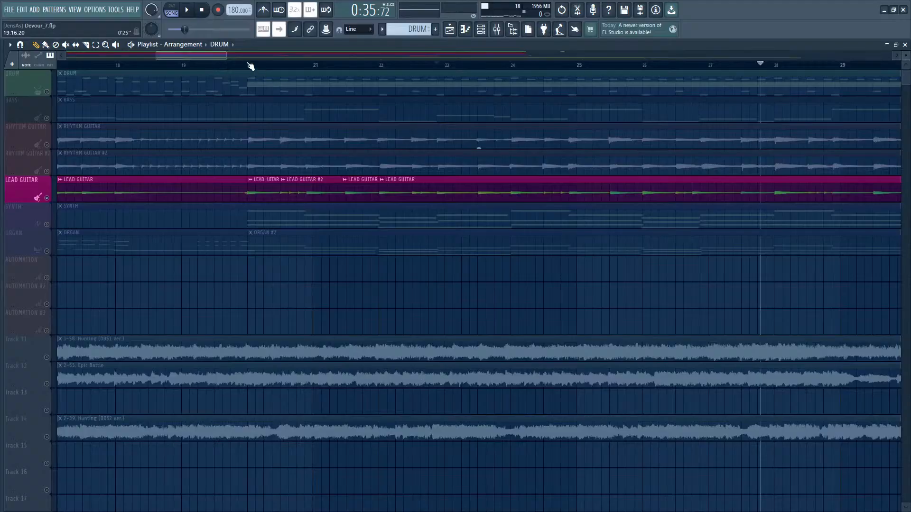
pyautogui.click(250, 66)
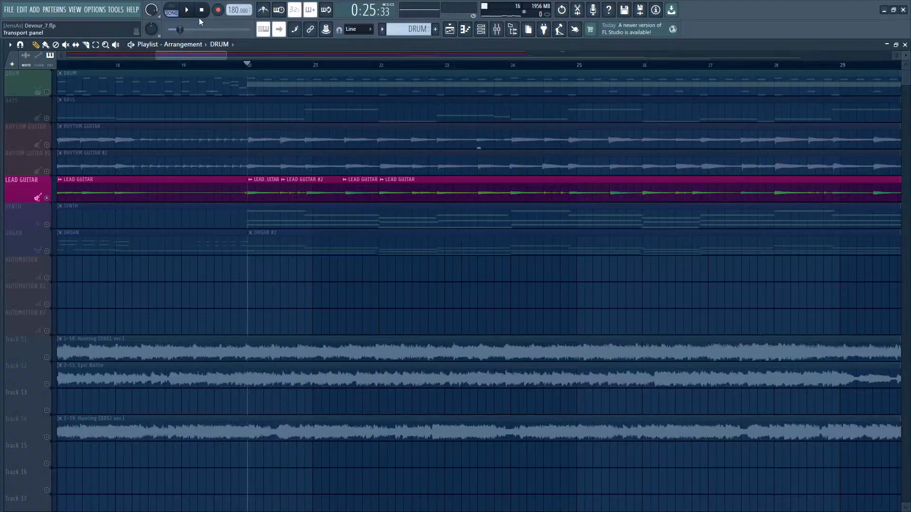
pyautogui.click(188, 9)
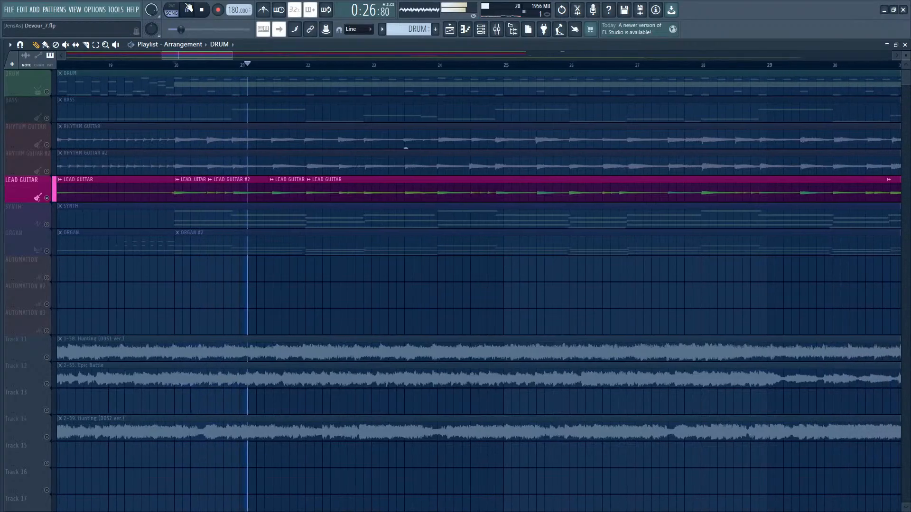
pyautogui.click(188, 9)
# Step: Move ahead to just after bar 34, play the end of the lead guitar section, and pause
pyautogui.moveTo(199, 55); pyautogui.dragTo(232, 55)
pyautogui.moveTo(440, 62); pyautogui.dragTo(522, 58)
pyautogui.click(583, 65)
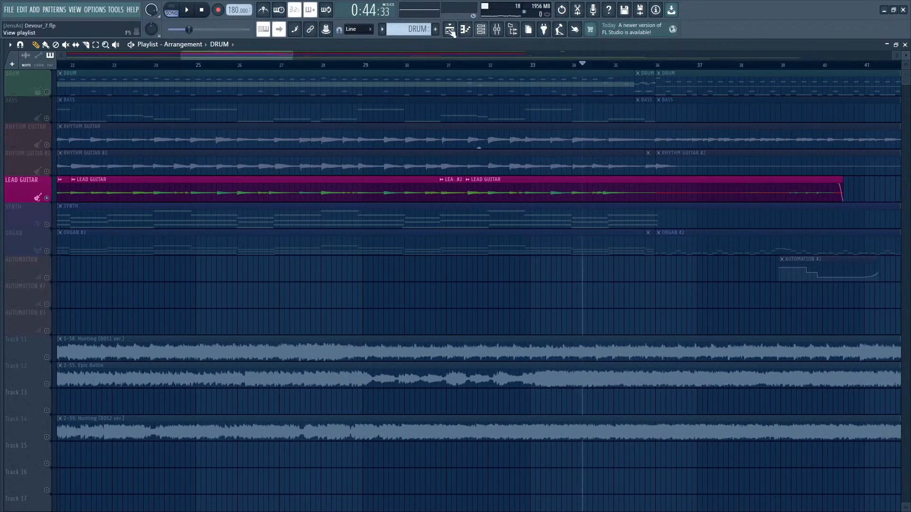
pyautogui.click(187, 10)
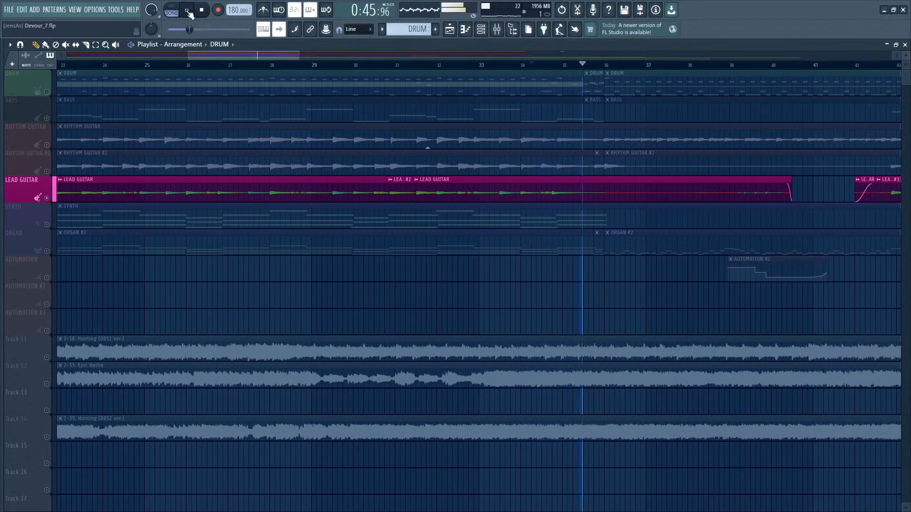
pyautogui.click(188, 10)
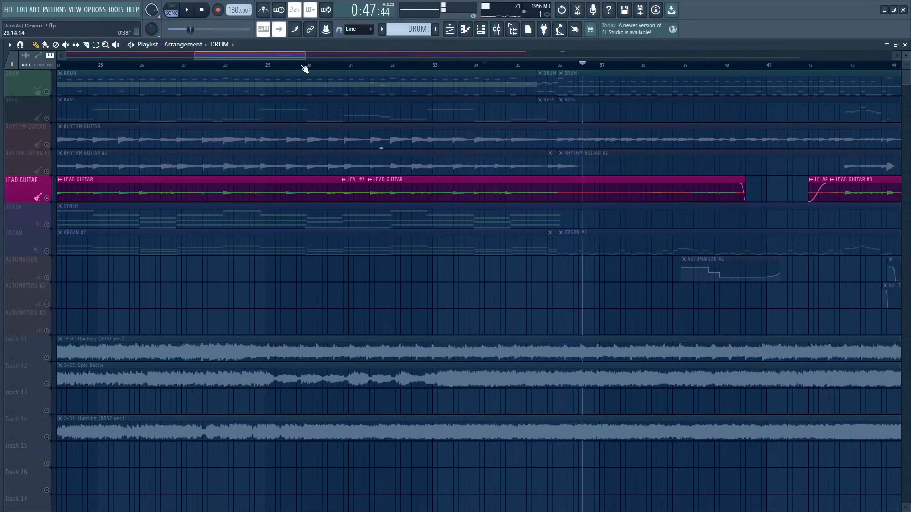
# Step: Swap LEAD GUITAR for the Hunting (DDS1 ver.) reference, play it from bar 3, and pause
pyautogui.moveTo(317, 55); pyautogui.dragTo(327, 57)
pyautogui.click(47, 359)
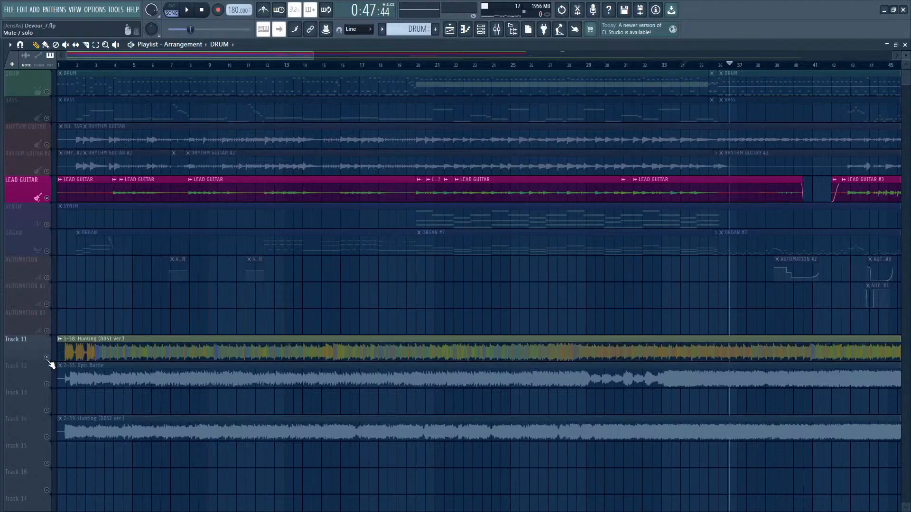
pyautogui.click(47, 199)
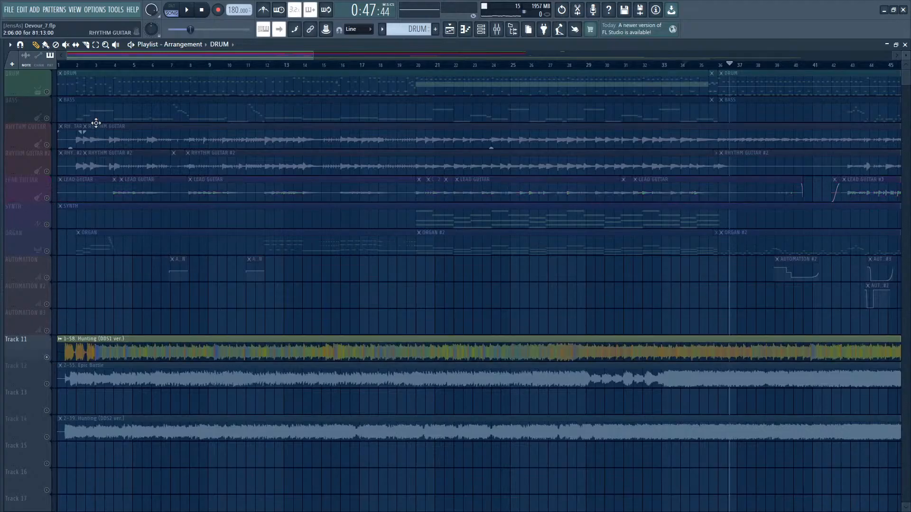
pyautogui.click(99, 66)
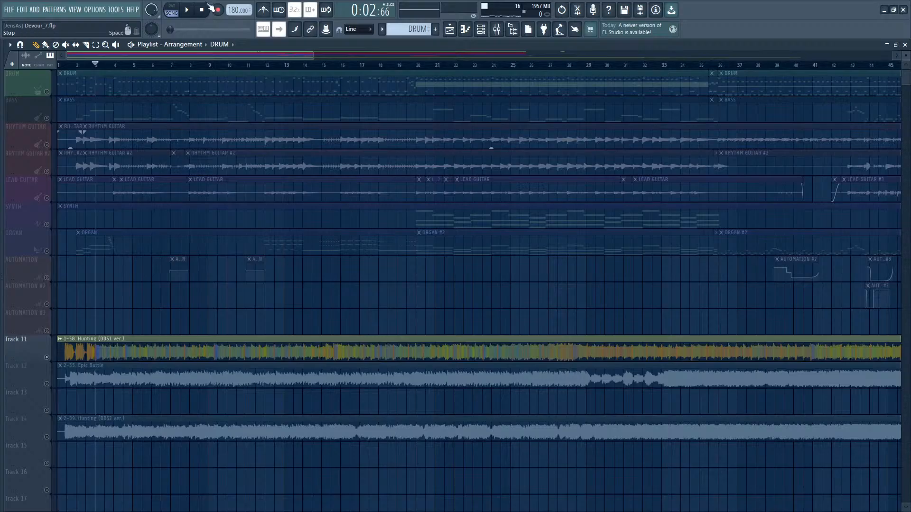
pyautogui.click(190, 10)
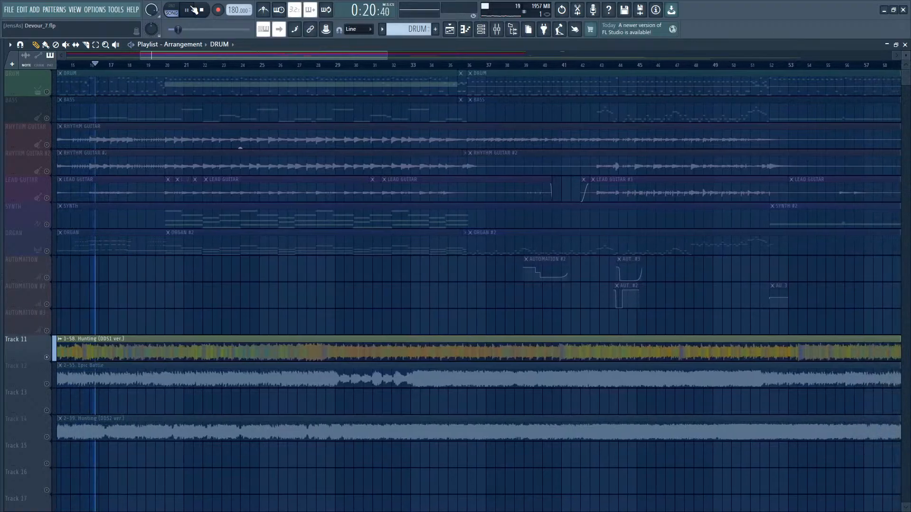
pyautogui.click(194, 9)
# Step: Switch the active reference from Hunting (DDS1 ver.) to Hunting (DDS2 ver.), and restore sound on all the song's instrument and reference tracks
pyautogui.scroll(-2, 218, 65)
pyautogui.scroll(-2, 218, 65)
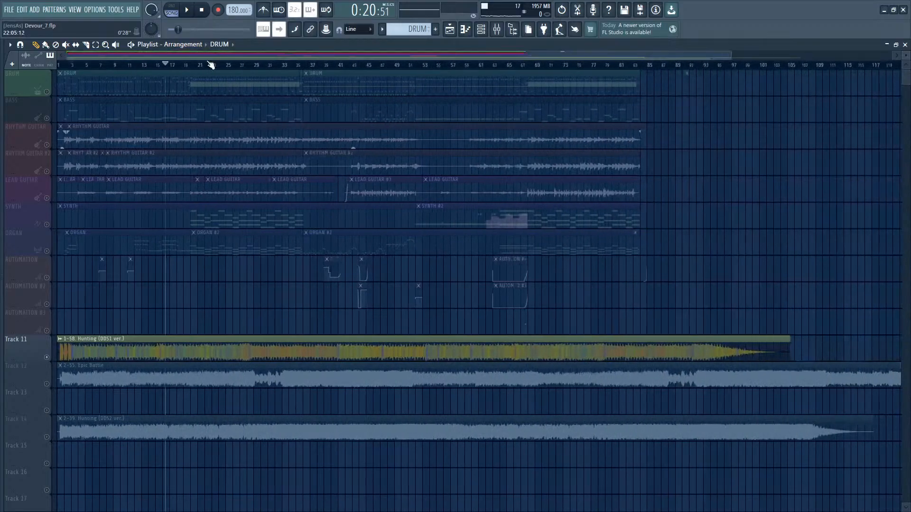
pyautogui.click(47, 437)
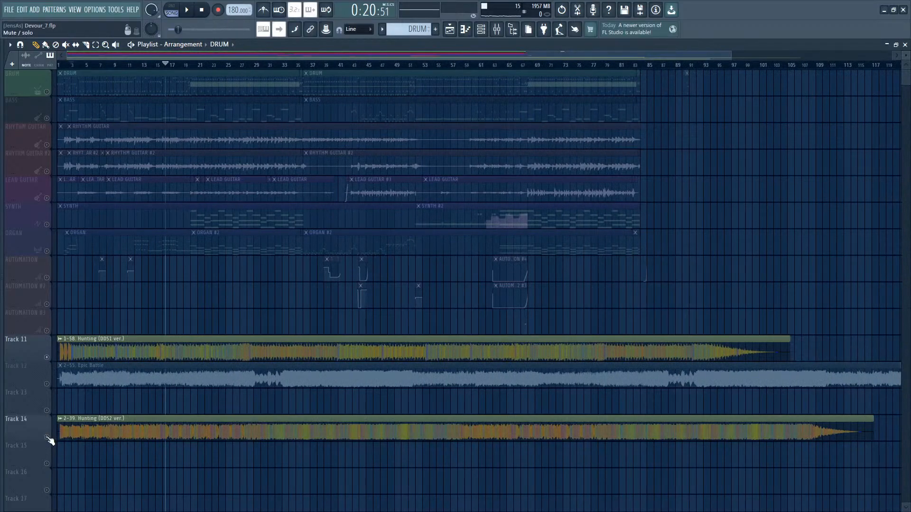
pyautogui.click(47, 357)
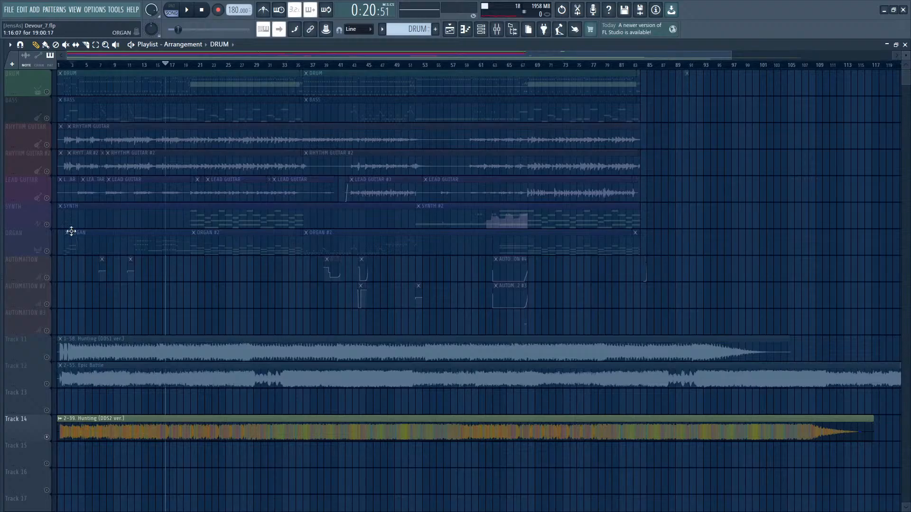
pyautogui.keyDown('ctrl'); pyautogui.click(47, 119); pyautogui.keyUp('ctrl')
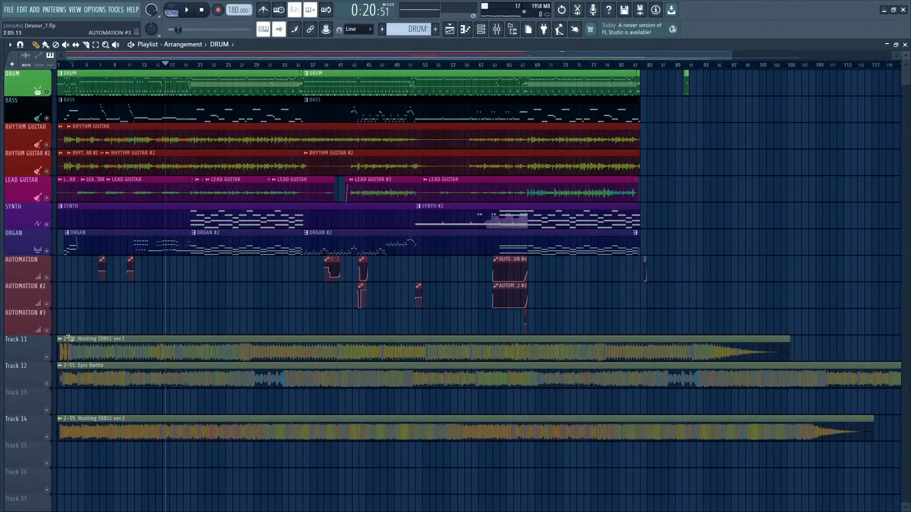
# Step: Mute the three reference tracks: Hunting (DDS1 ver.), Epic Battle and Hunting (DDS2 ver.)
pyautogui.click(46, 357)
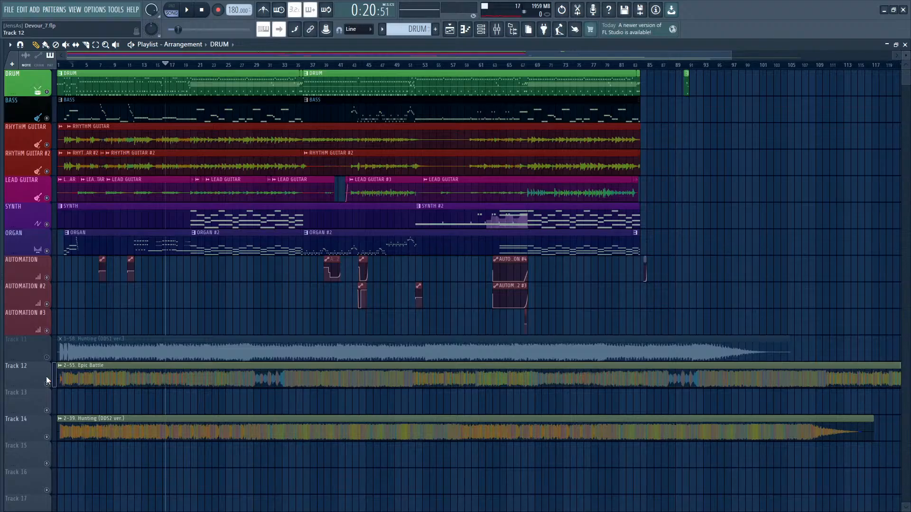
pyautogui.click(47, 384)
pyautogui.click(47, 436)
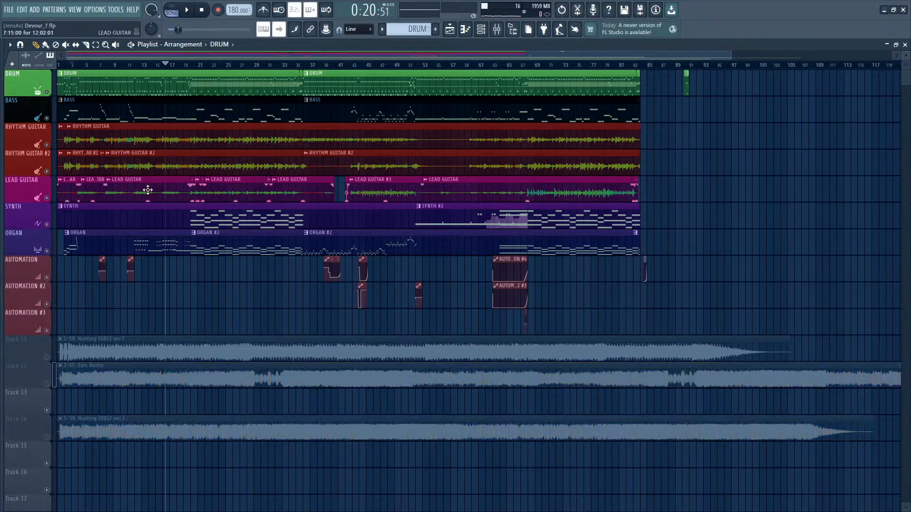
# Step: Mute DRUM and LEAD GUITAR, keep SYNTH audible, play the remaining tracks from around bar 19, and pause
pyautogui.moveTo(72, 65); pyautogui.dragTo(185, 66)
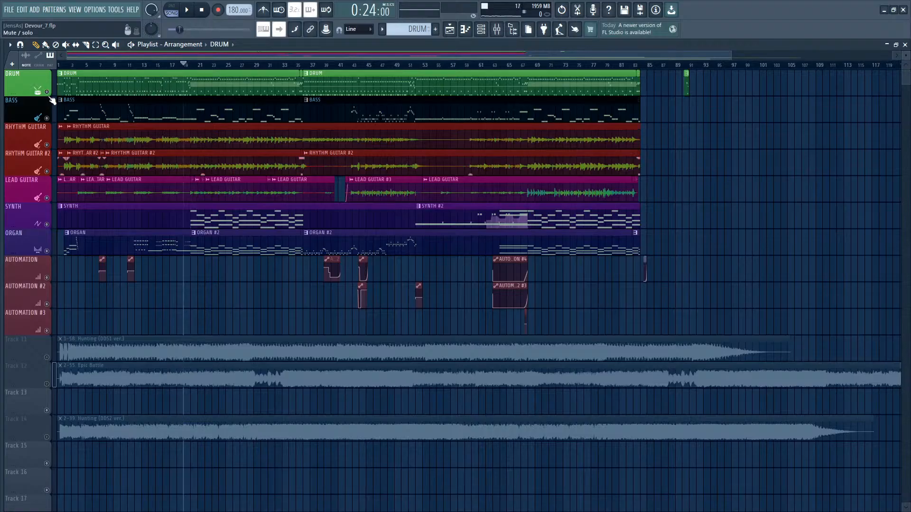
pyautogui.click(47, 91)
pyautogui.click(47, 198)
pyautogui.click(47, 224)
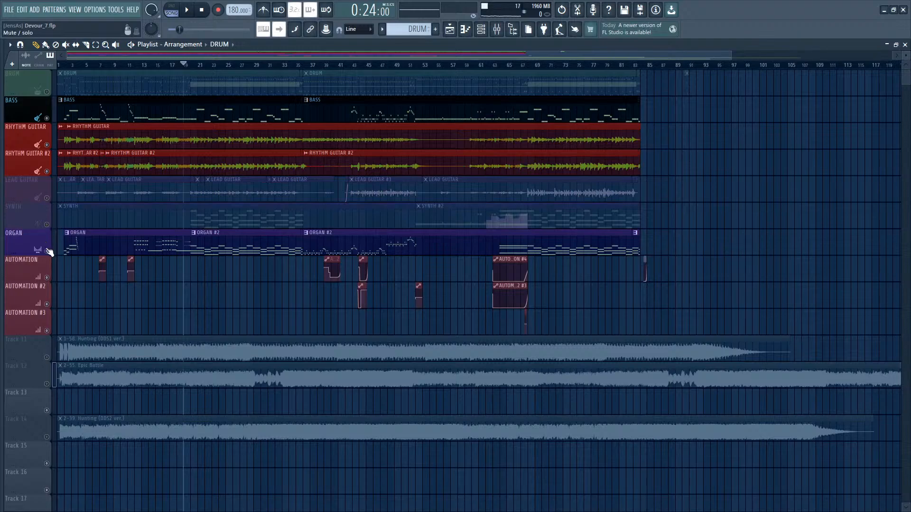
pyautogui.click(47, 224)
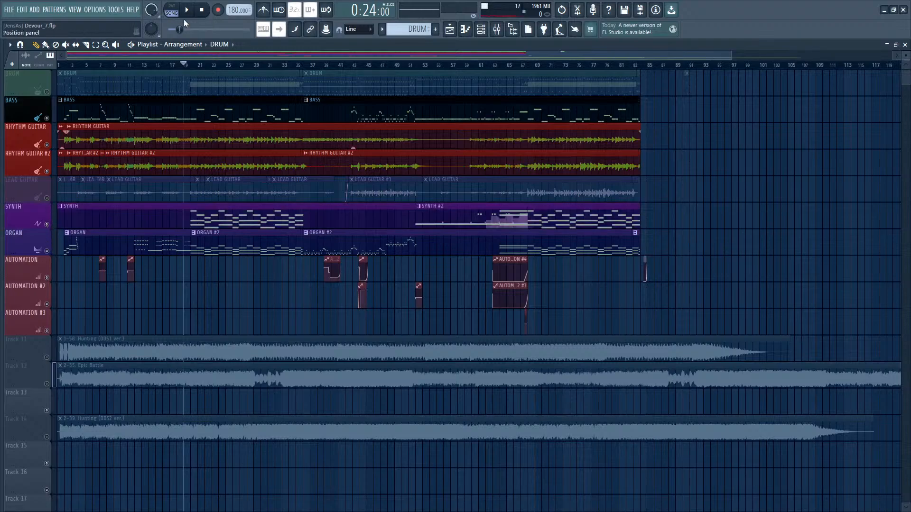
pyautogui.click(187, 11)
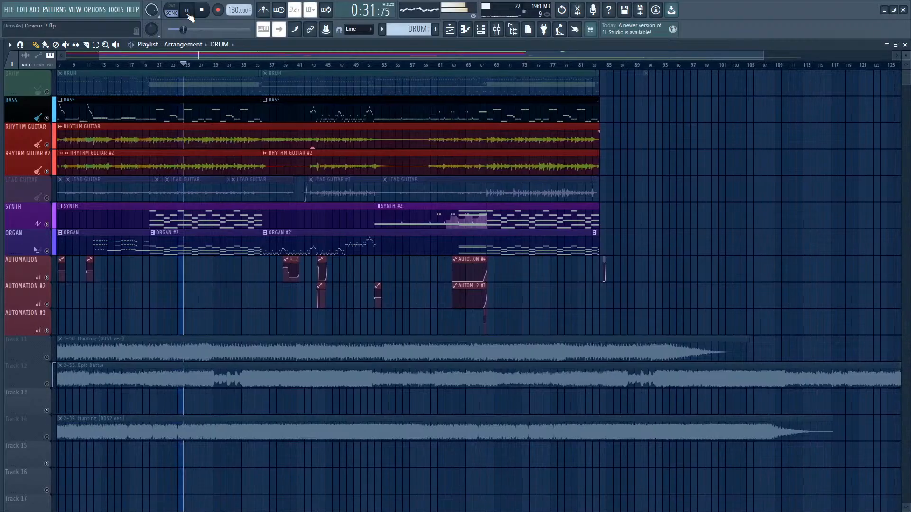
pyautogui.click(187, 14)
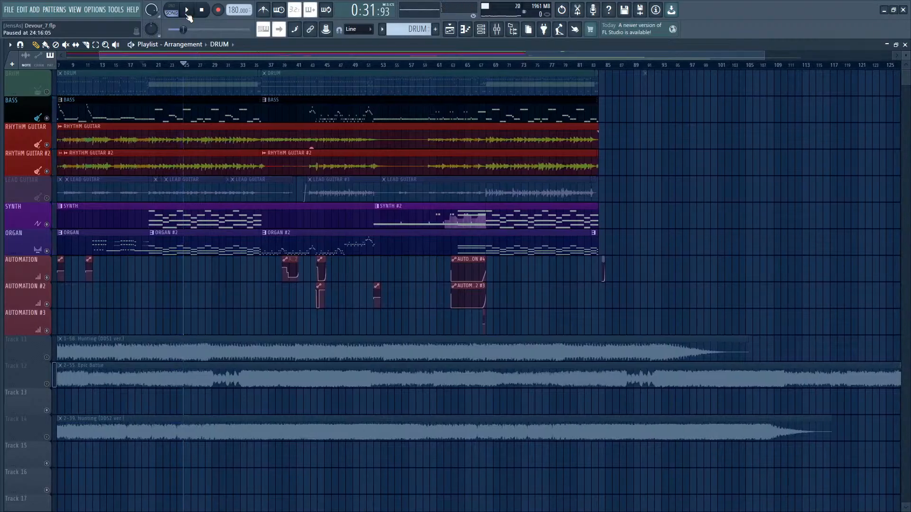
# Step: Solo the Hunting (DDS2 ver.) reference, play it from around bar 9, and pause
pyautogui.moveTo(177, 55); pyautogui.dragTo(159, 76)
pyautogui.click(53, 426)
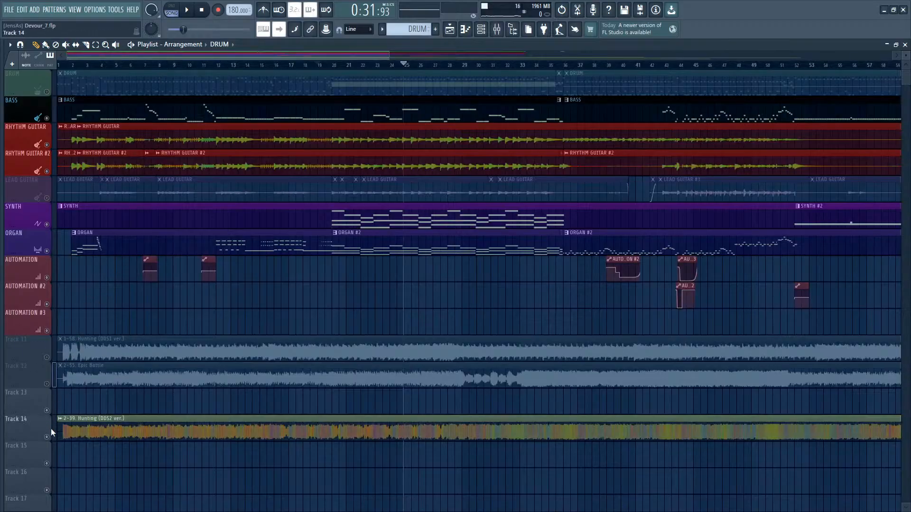
pyautogui.rightClick(51, 434)
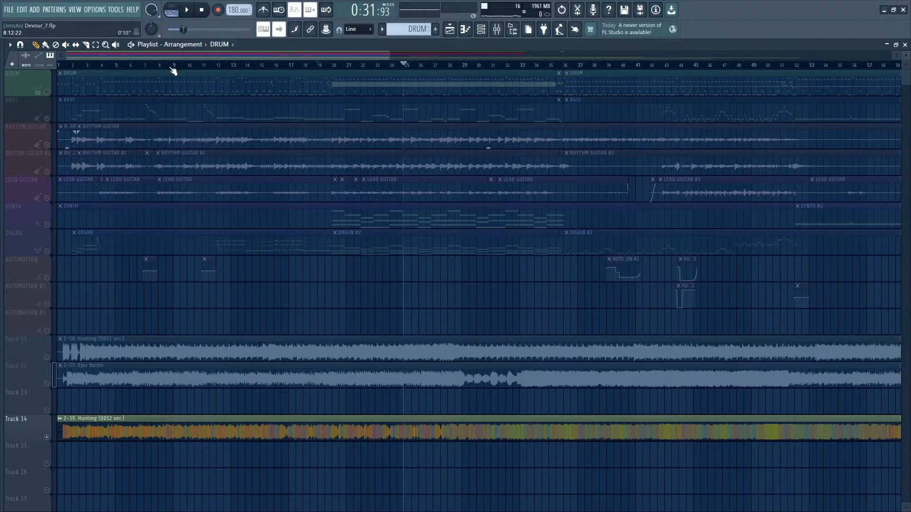
pyautogui.press('space')
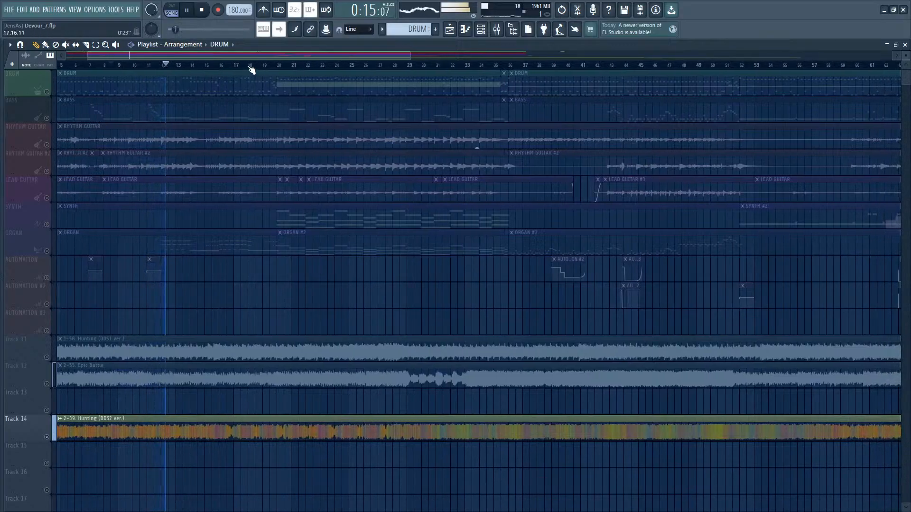
pyautogui.click(189, 10)
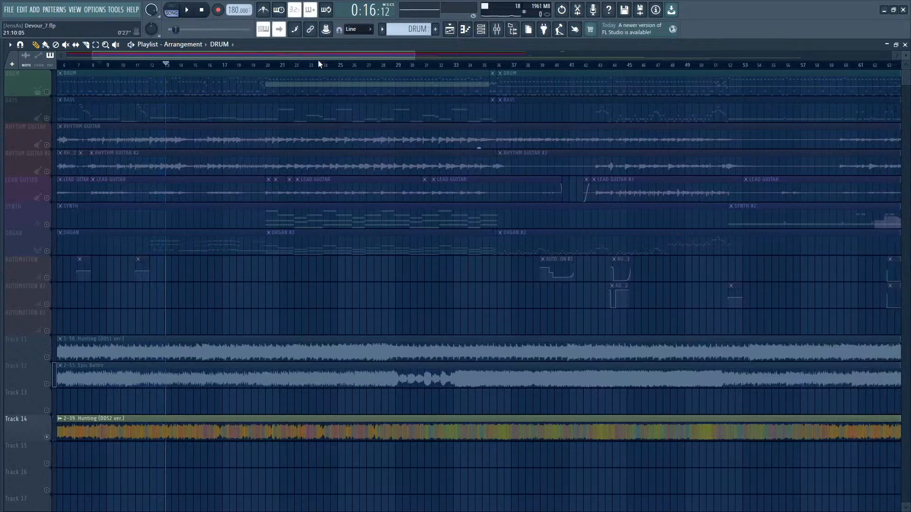
# Step: Play the soloed Hunting (DDS2 ver.) reference further along, from around bar 24 until just before bar 37, and pause
pyautogui.click(193, 8)
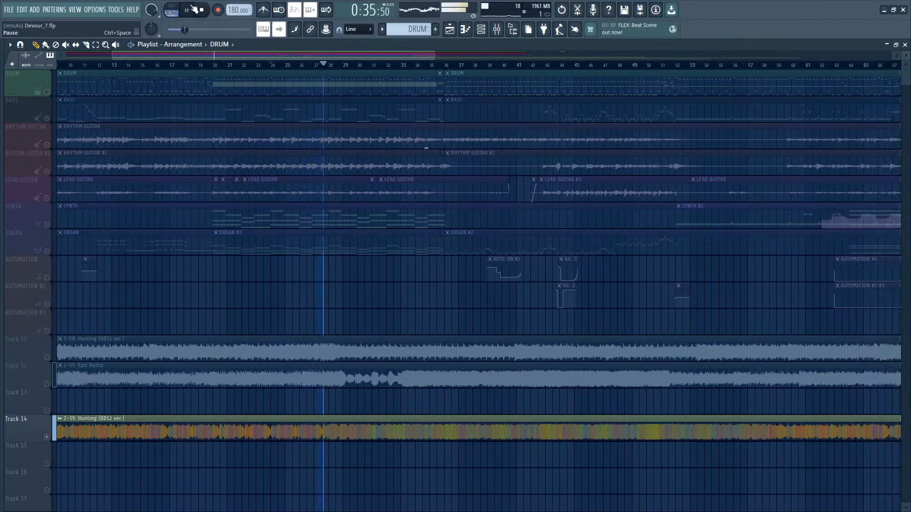
pyautogui.click(192, 9)
pyautogui.click(192, 9)
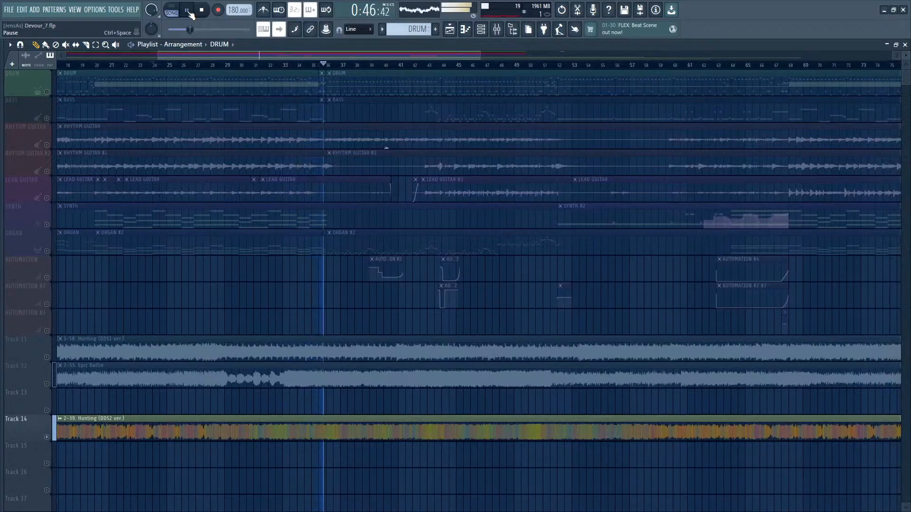
pyautogui.click(188, 10)
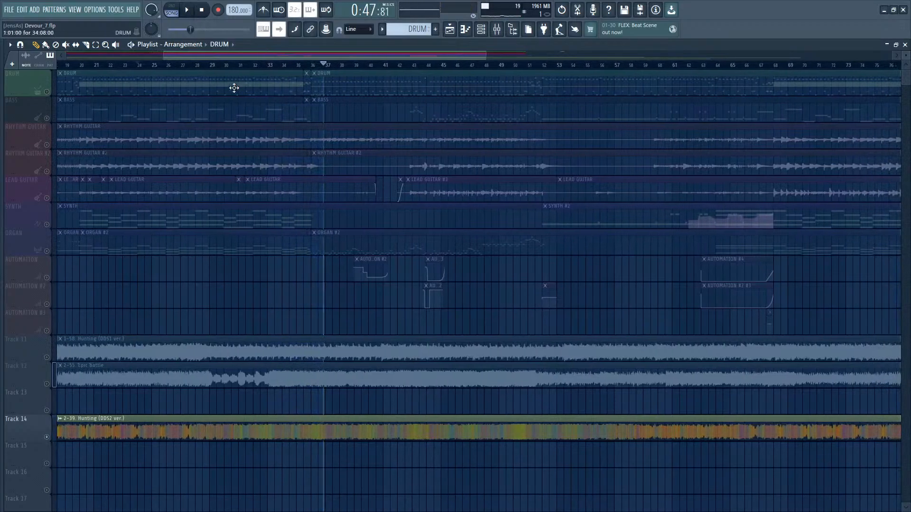
# Step: Take the reference out of solo, play all of the song's instrument tracks from bar 2 to the end, and pause
pyautogui.scroll(-3, 233, 87)
pyautogui.scroll(-1, 93, 100)
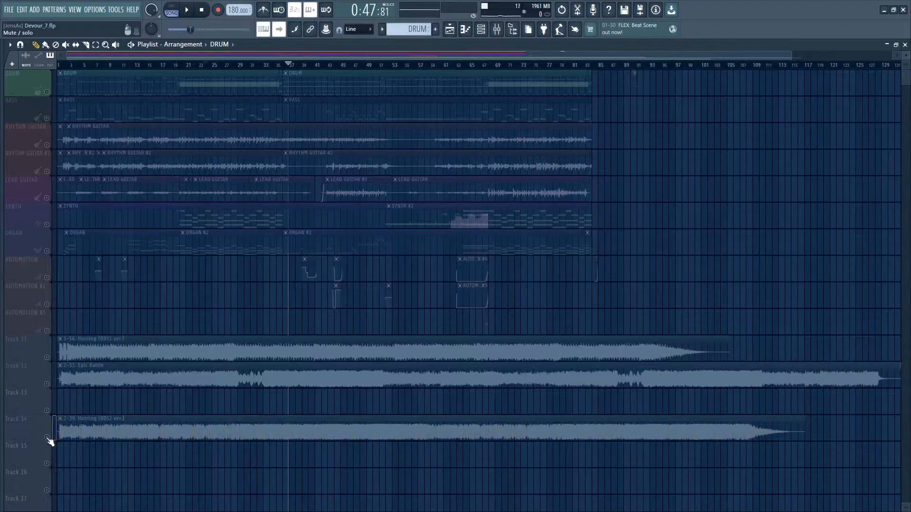
pyautogui.rightClick(47, 438)
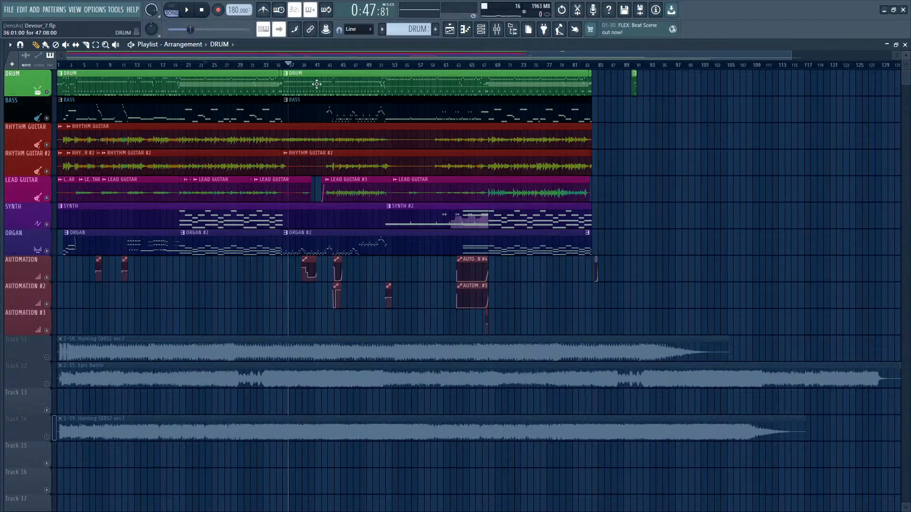
pyautogui.scroll(10, 260, 67)
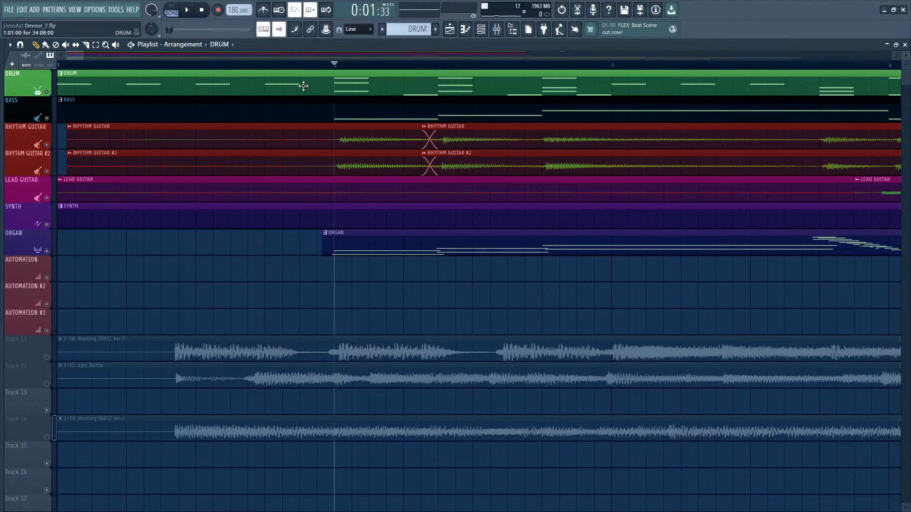
pyautogui.click(185, 11)
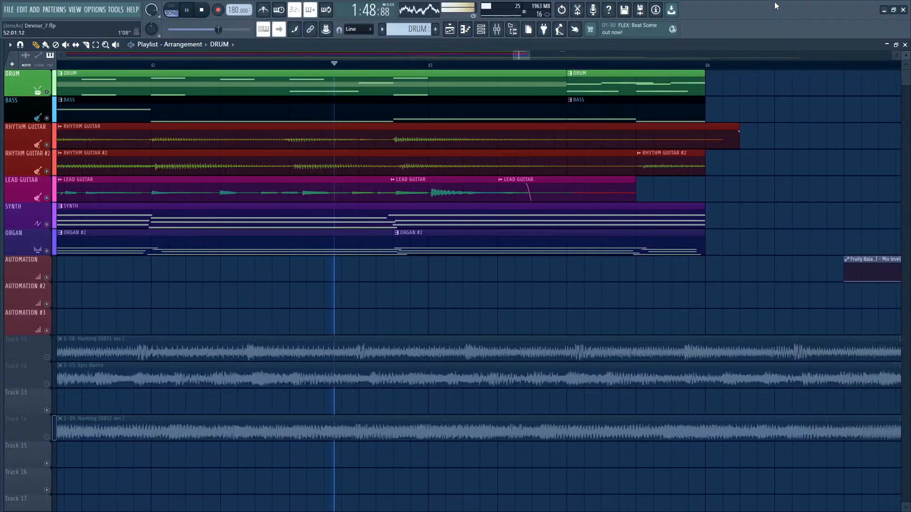
pyautogui.click(187, 14)
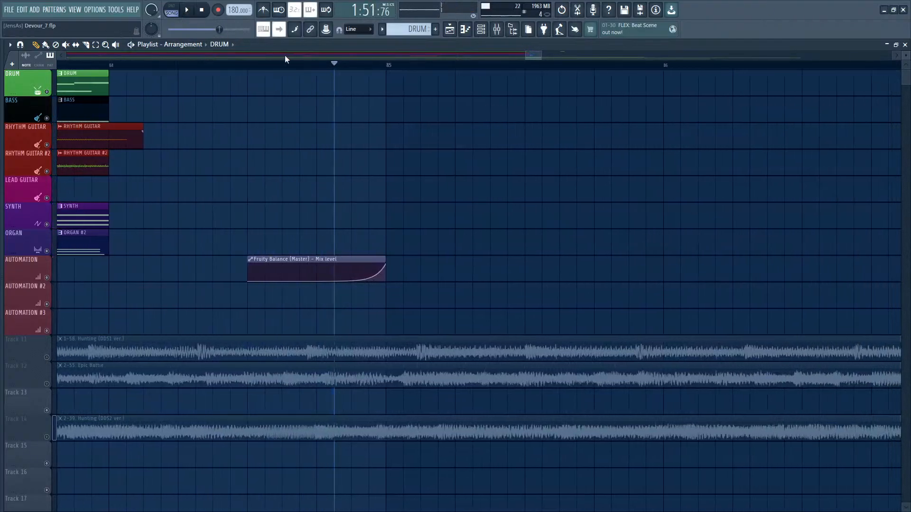
pyautogui.moveTo(540, 56); pyautogui.dragTo(726, 56)
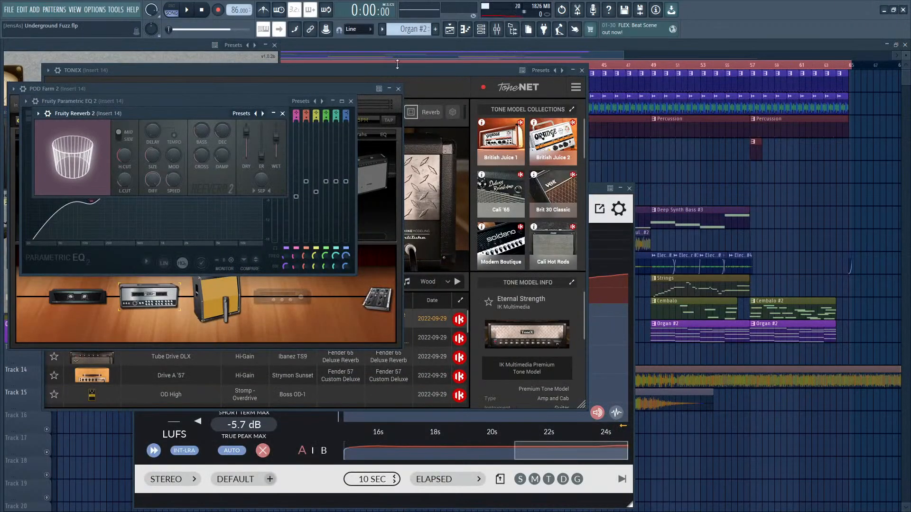
# Step: In the Underground Fuzz project, close all plugin windows and mute the Five Years Before and Sweet Home reference tracks
pyautogui.press('F12')
pyautogui.scroll(5, 388, 56)
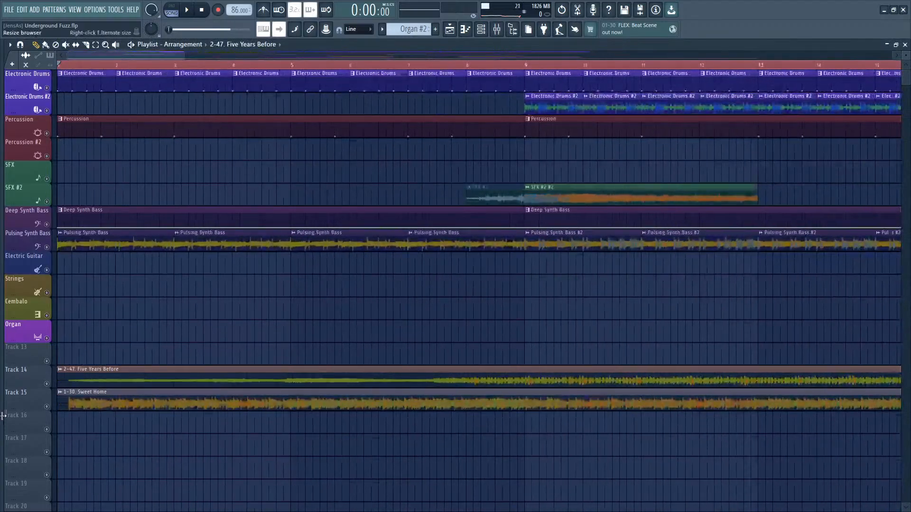
pyautogui.click(46, 384)
pyautogui.click(46, 406)
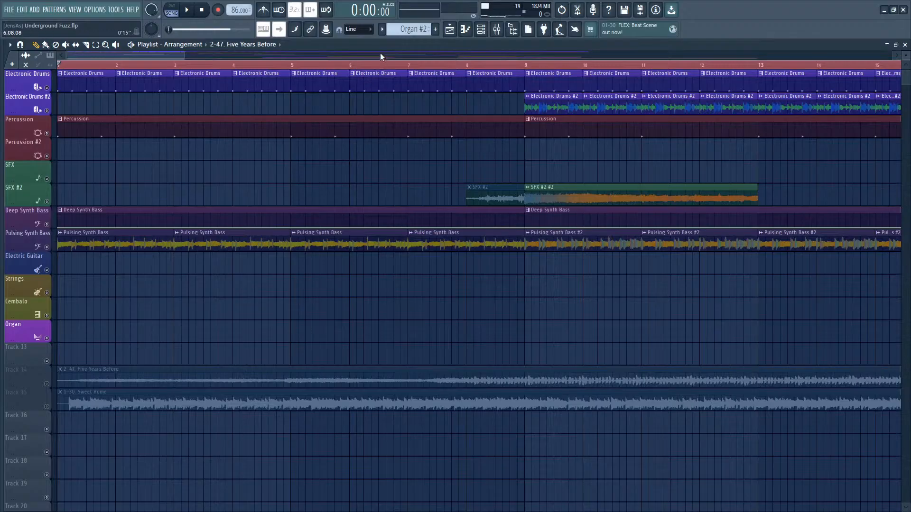
# Step: Play the opening of Underground Fuzz from bar 1, replay it from bar 7 until around bar 12, and pause
pyautogui.click(192, 10)
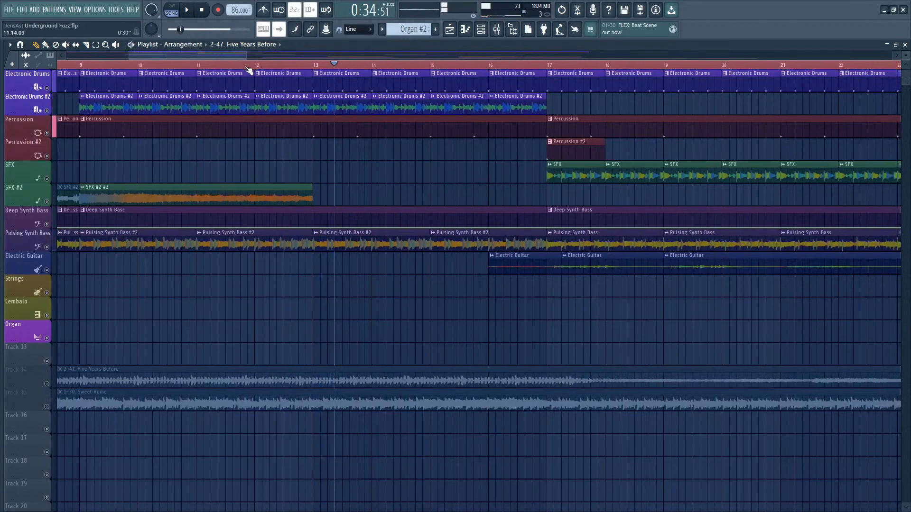
pyautogui.moveTo(226, 54); pyautogui.dragTo(172, 55)
pyautogui.scroll(1, 592, 284)
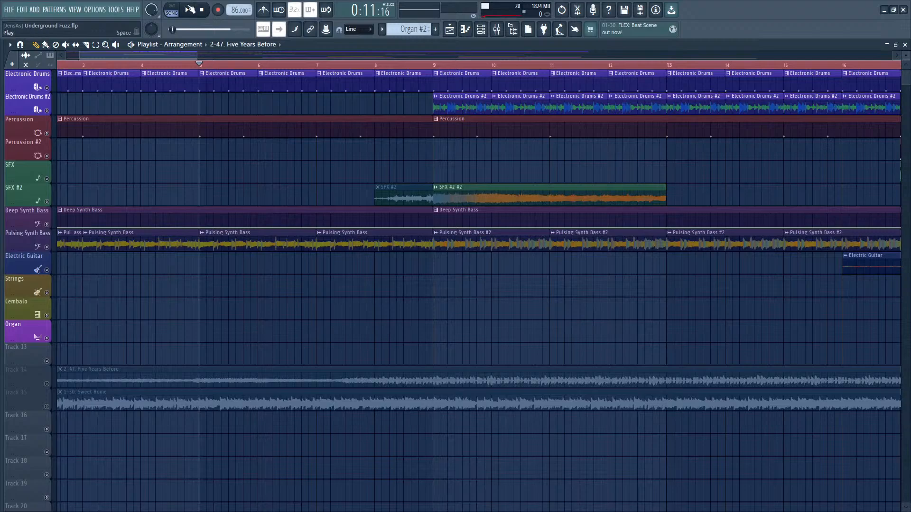
pyautogui.click(317, 64)
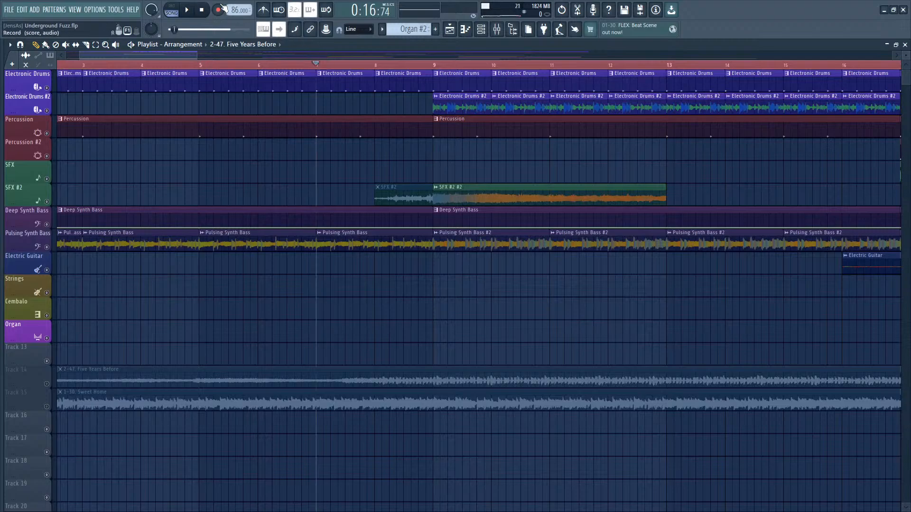
pyautogui.click(188, 11)
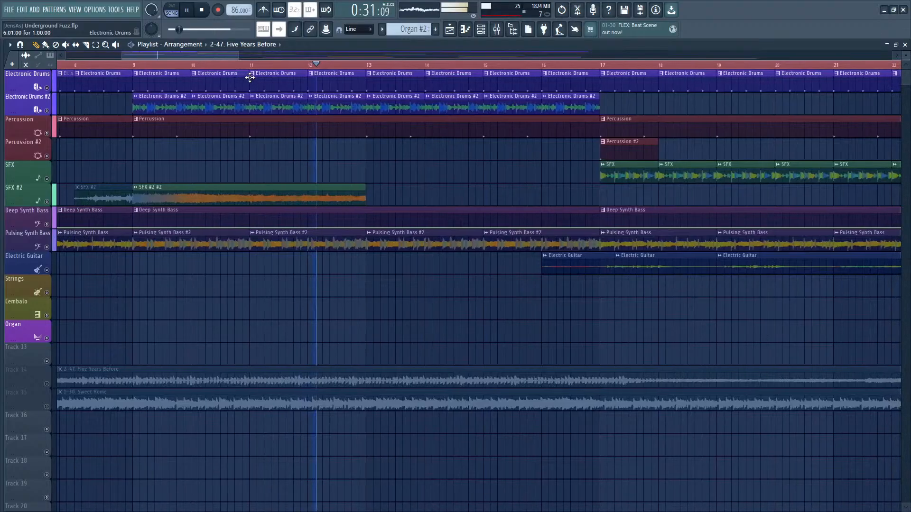
pyautogui.click(189, 12)
# Step: Play the section where the electric guitar comes in, from bar 17 to bar 25, and pause
pyautogui.moveTo(206, 54); pyautogui.dragTo(285, 54)
pyautogui.scroll(4, 138, 73)
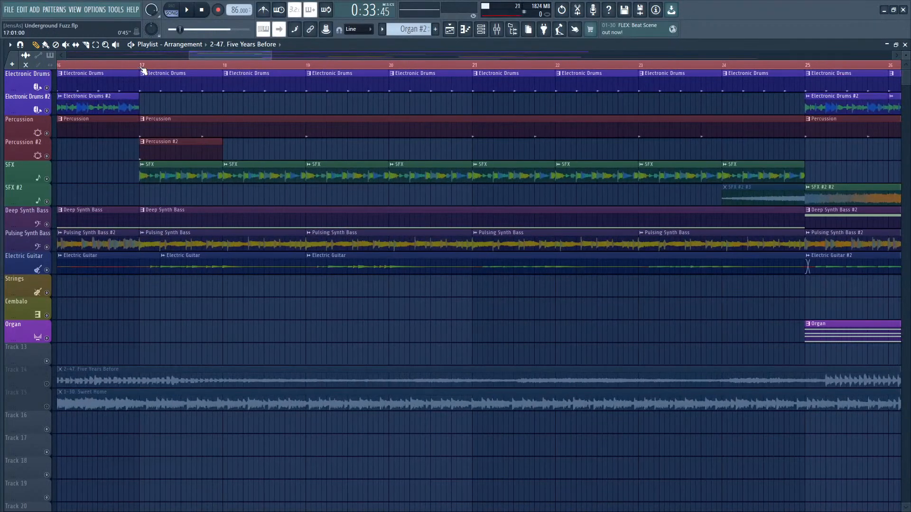
pyautogui.click(188, 11)
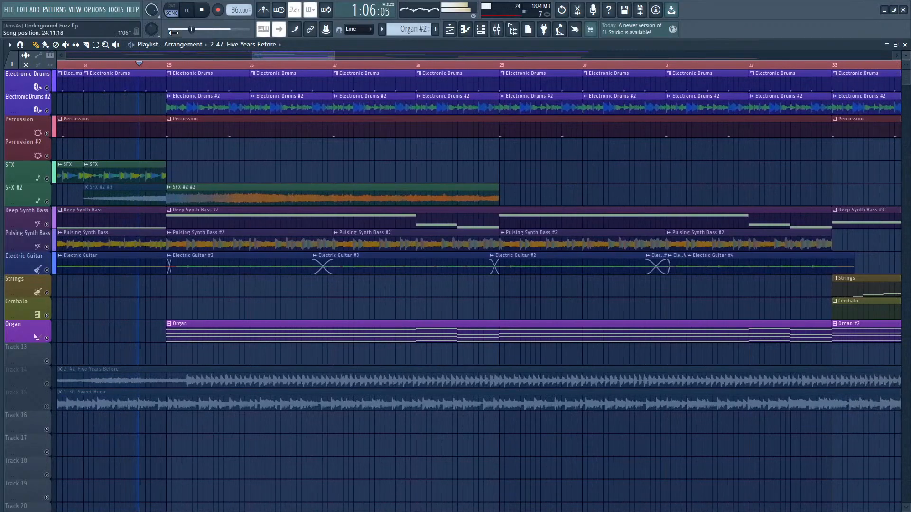
pyautogui.click(188, 11)
# Step: Solo the Five Years Before reference track and play it from just after bar 7
pyautogui.scroll(-6, 309, 50)
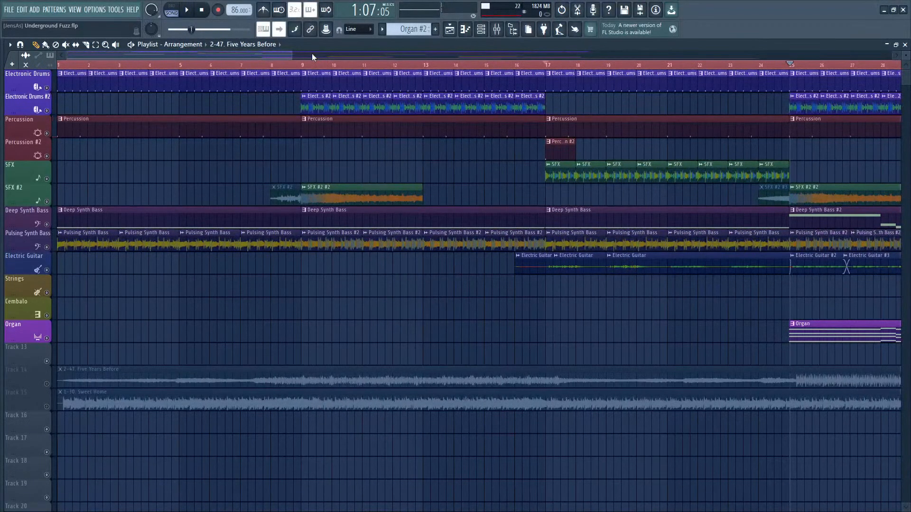
pyautogui.rightClick(47, 383)
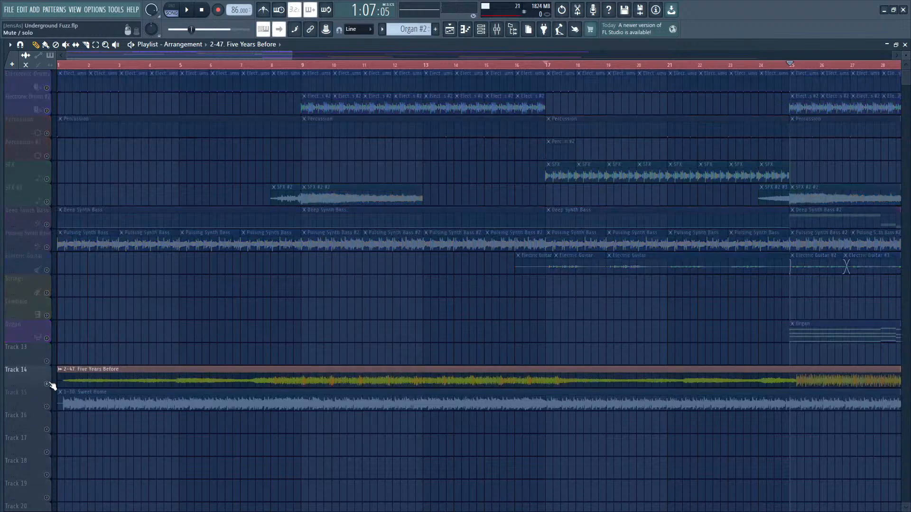
pyautogui.click(264, 64)
pyautogui.moveTo(263, 67); pyautogui.dragTo(250, 70)
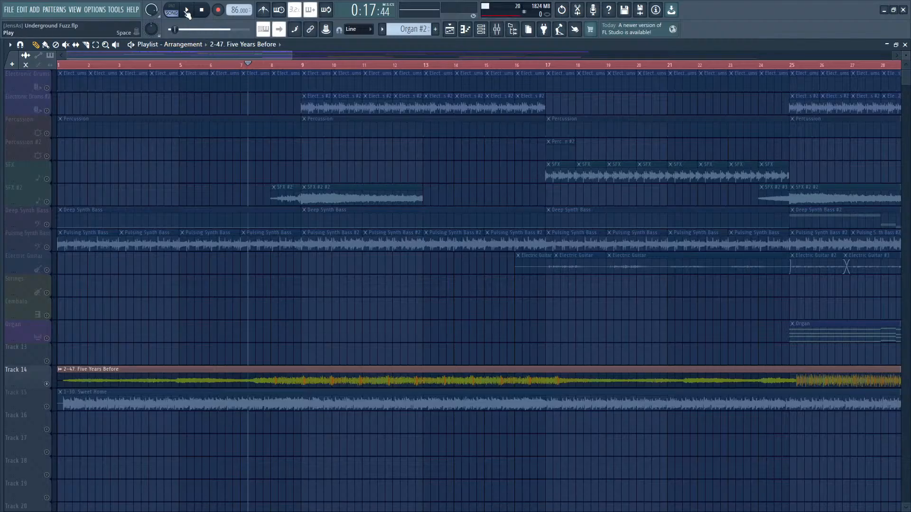
pyautogui.click(172, 65)
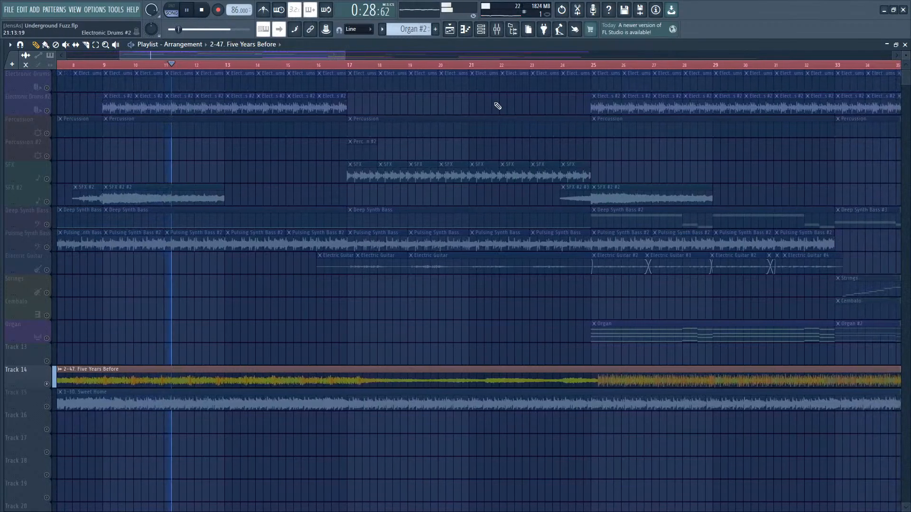
# Step: Play the soloed Five Years Before reference from bar 25 until around bar 29, and pause
pyautogui.press('space')
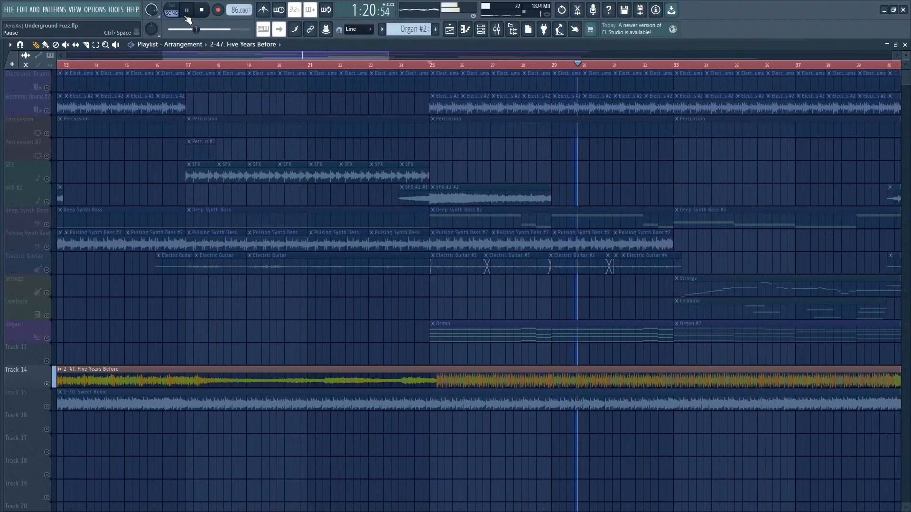
pyautogui.click(187, 17)
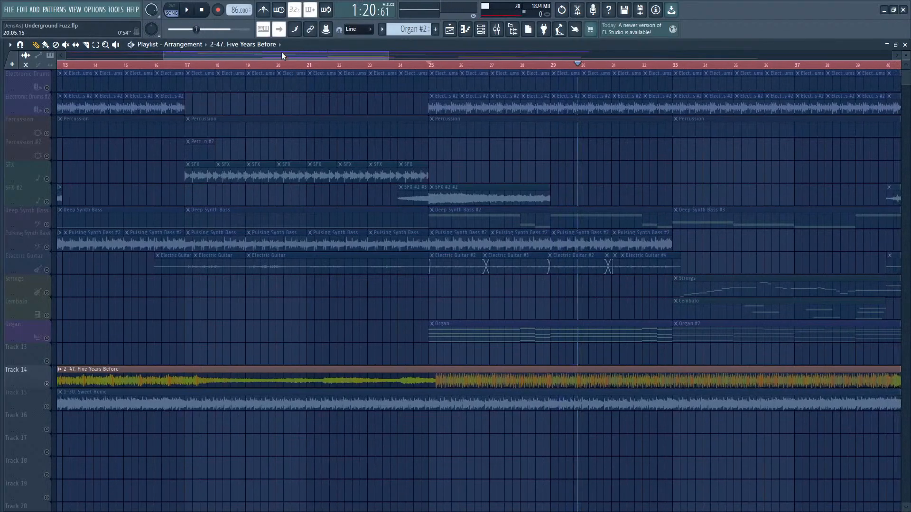
pyautogui.scroll(-3, 289, 54)
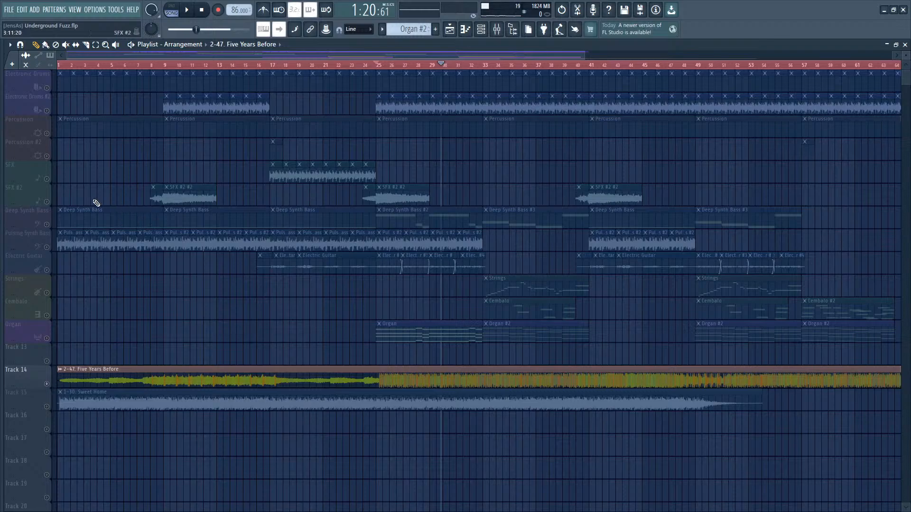
# Step: Solo the Pulsing Synth Bass track, play it from bar 1 until around bar 5, and pause
pyautogui.click(64, 237)
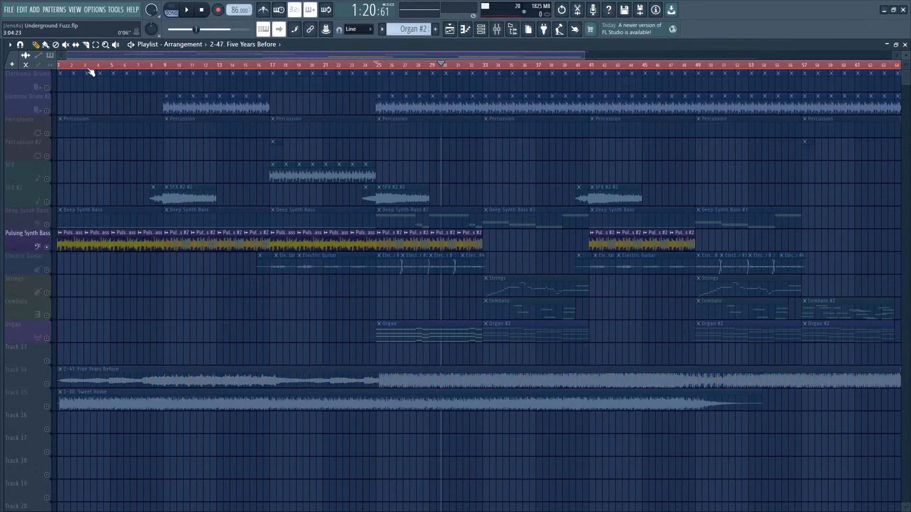
pyautogui.press('space')
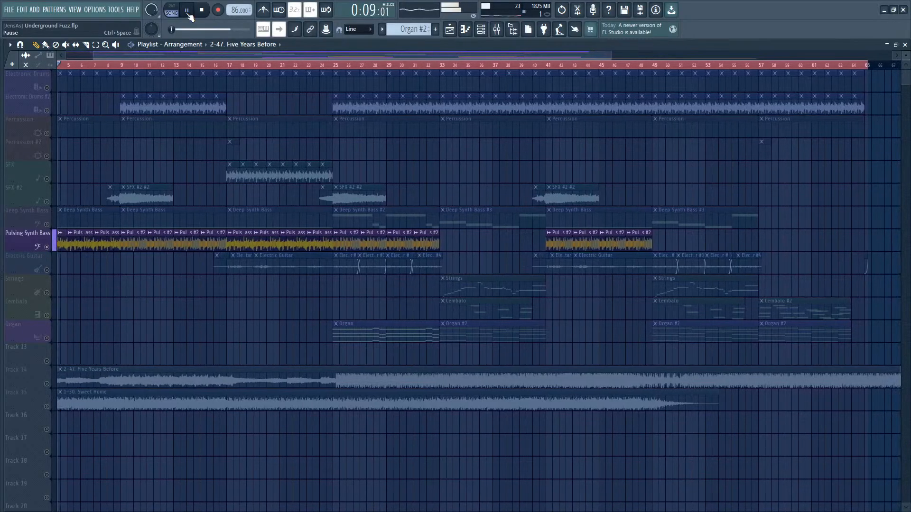
pyautogui.click(188, 11)
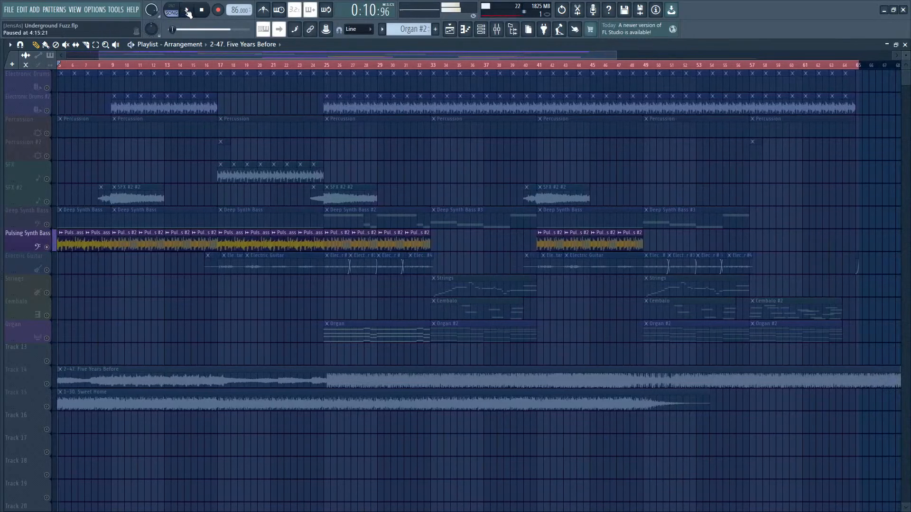
# Step: Play the soloed Pulsing Synth Bass from bar 9 until around bar 11, and pause
pyautogui.click(118, 67)
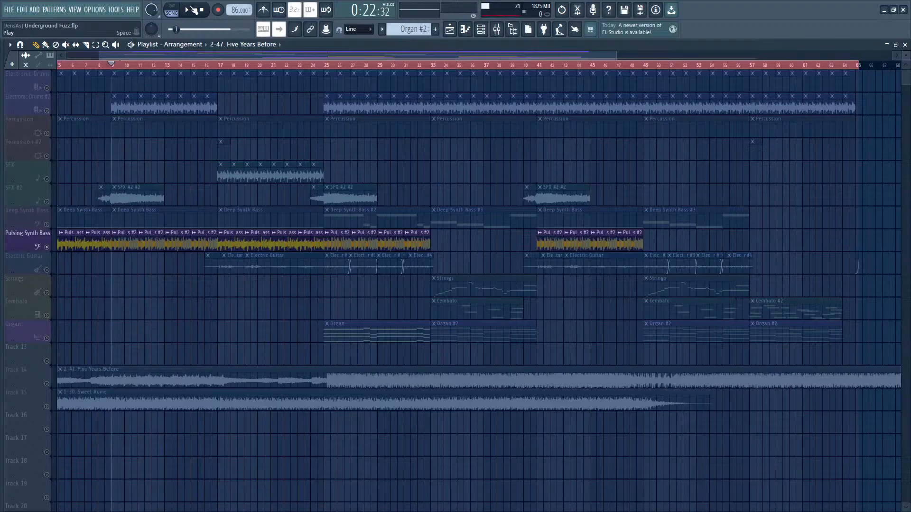
pyautogui.click(191, 10)
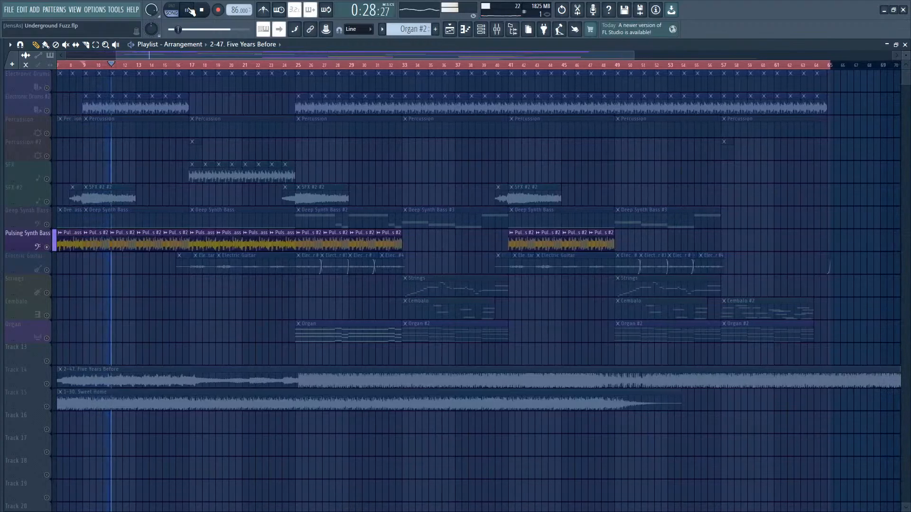
pyautogui.click(189, 11)
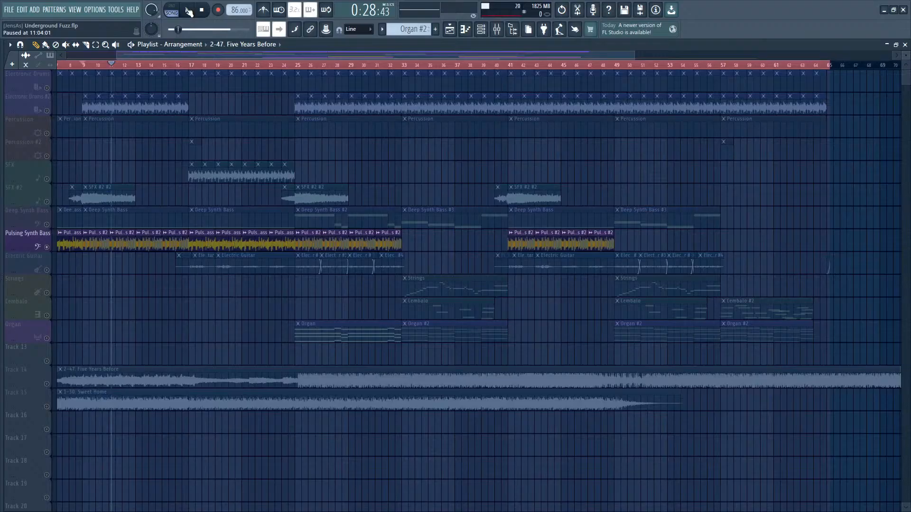
# Step: Solo the Five Years Before reference track, play it from around bar 11 until around bar 14, and pause
pyautogui.click(52, 385)
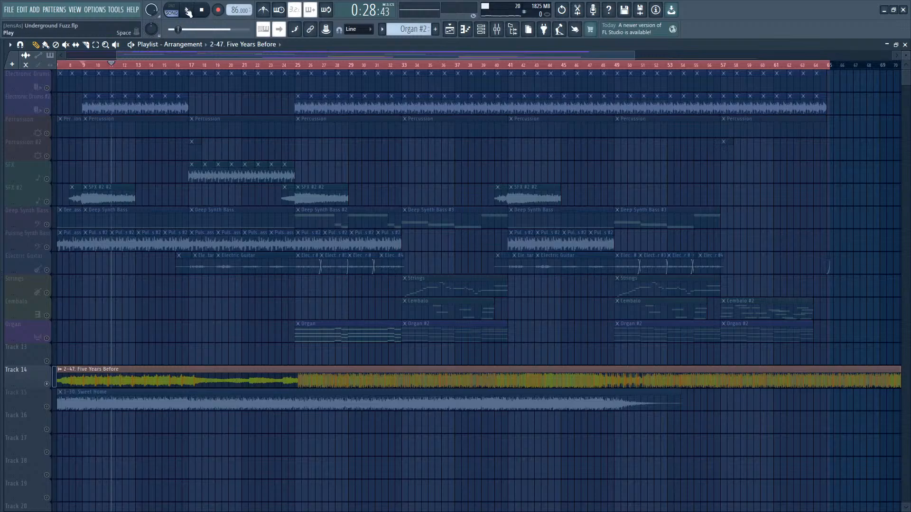
pyautogui.click(187, 10)
pyautogui.click(188, 11)
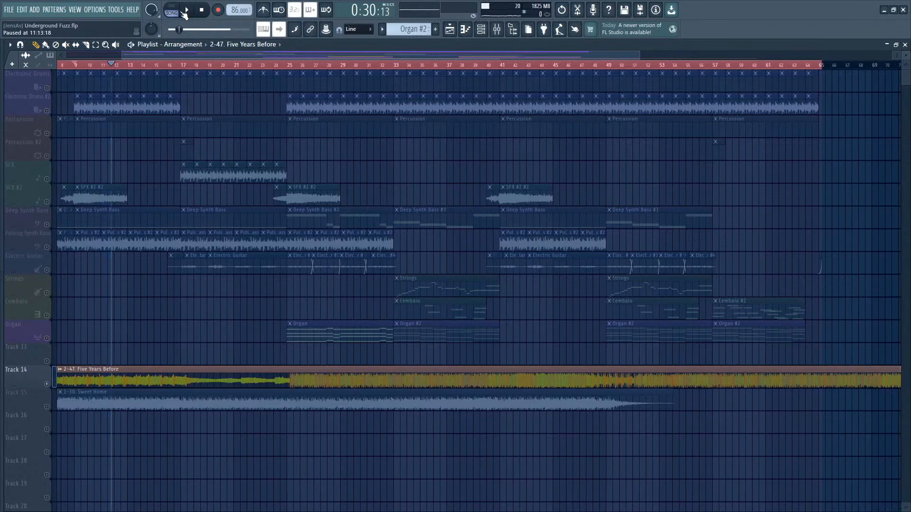
pyautogui.click(186, 11)
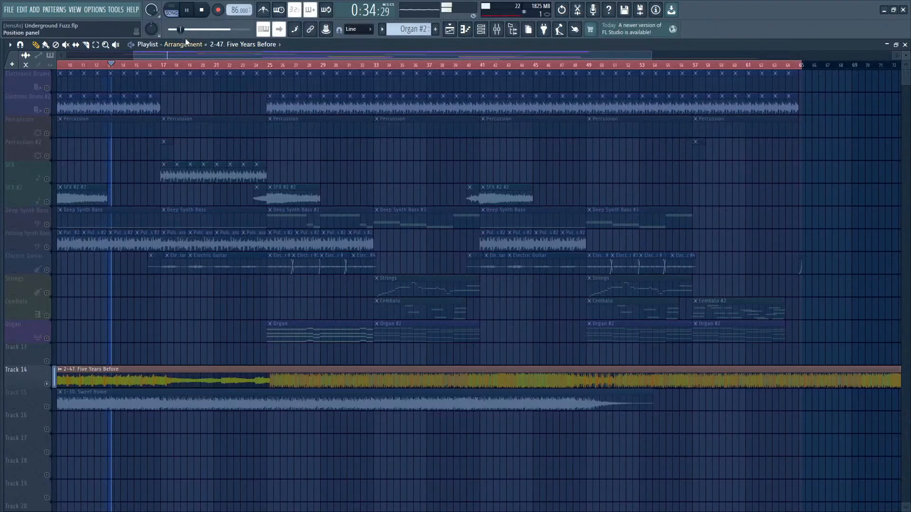
pyautogui.click(189, 14)
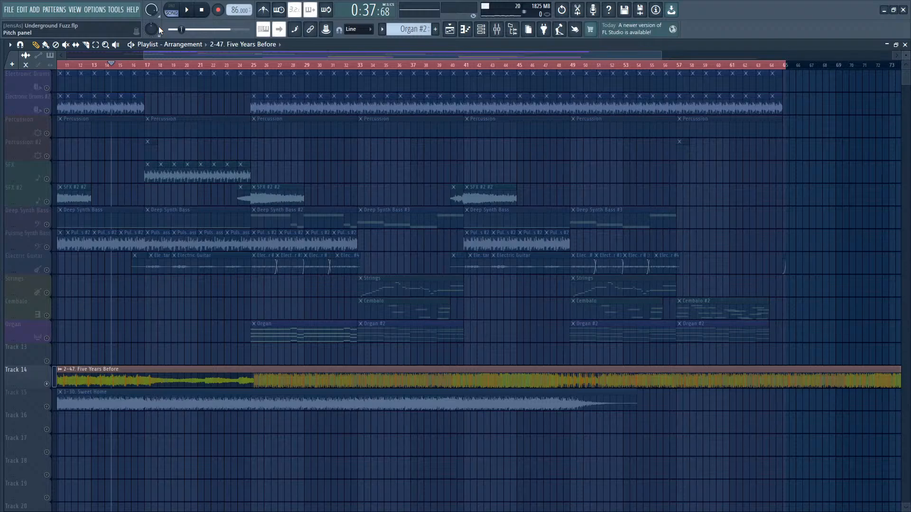
# Step: Solo Electronic Drums and play from around bar 14, layering in Electronic Drums #2, Percussion and Percussion #2 until around bar 18
pyautogui.click(55, 85)
pyautogui.click(195, 9)
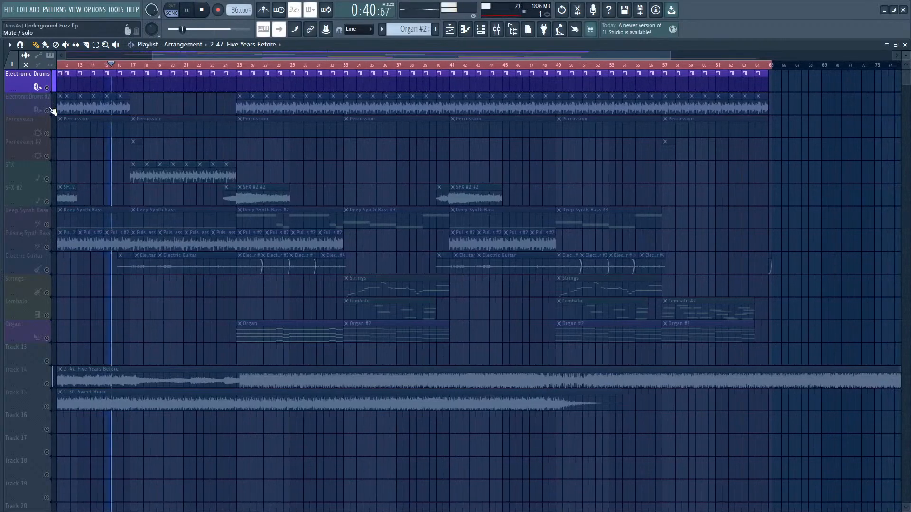
pyautogui.click(52, 103)
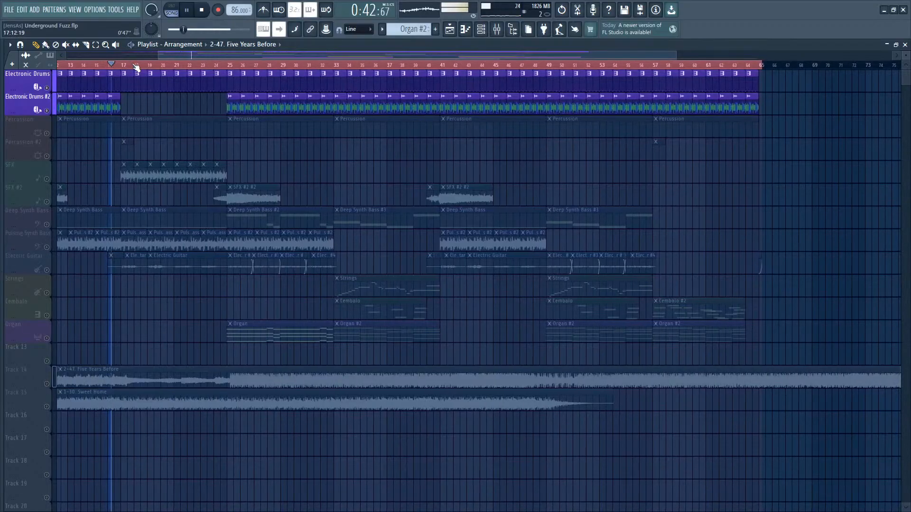
pyautogui.click(46, 133)
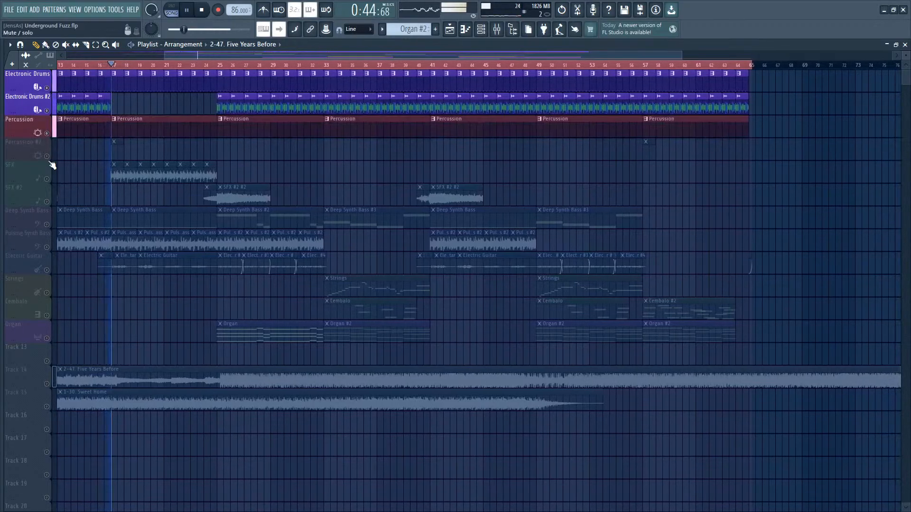
pyautogui.click(46, 156)
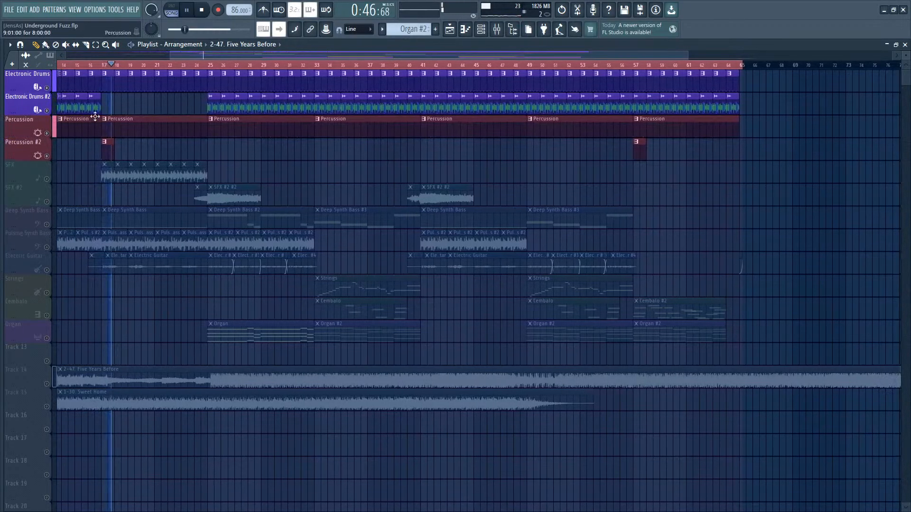
pyautogui.press('space')
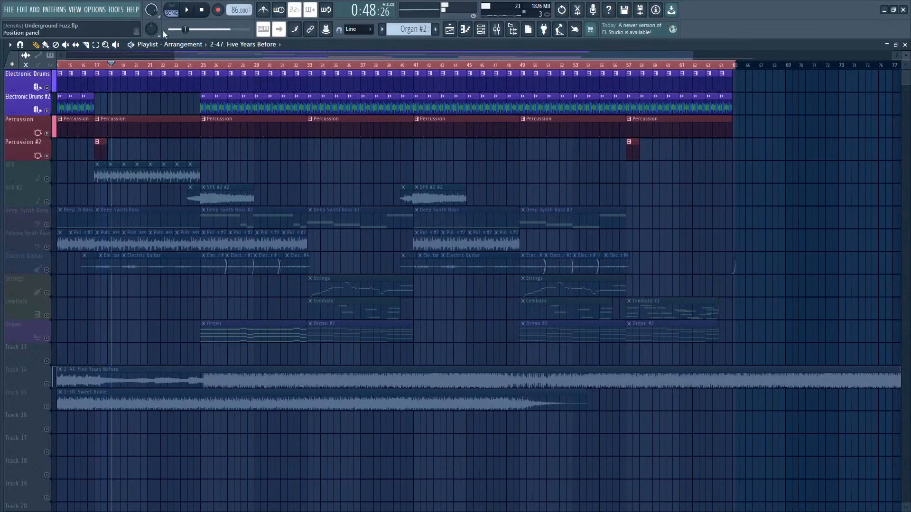
# Step: Mute the Percussion track and play the remaining drum tracks from bar 1
pyautogui.scroll(-4, 143, 68)
pyautogui.scroll(3, 132, 67)
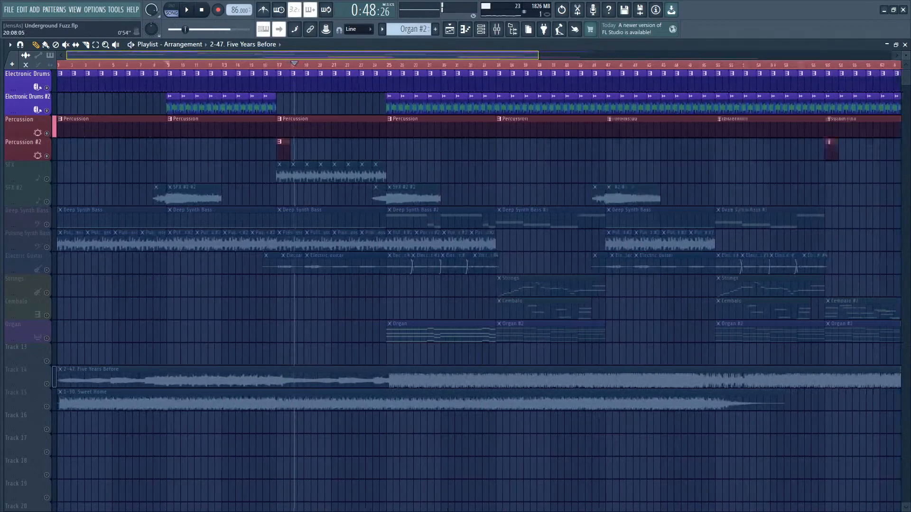
pyautogui.click(61, 67)
pyautogui.click(46, 133)
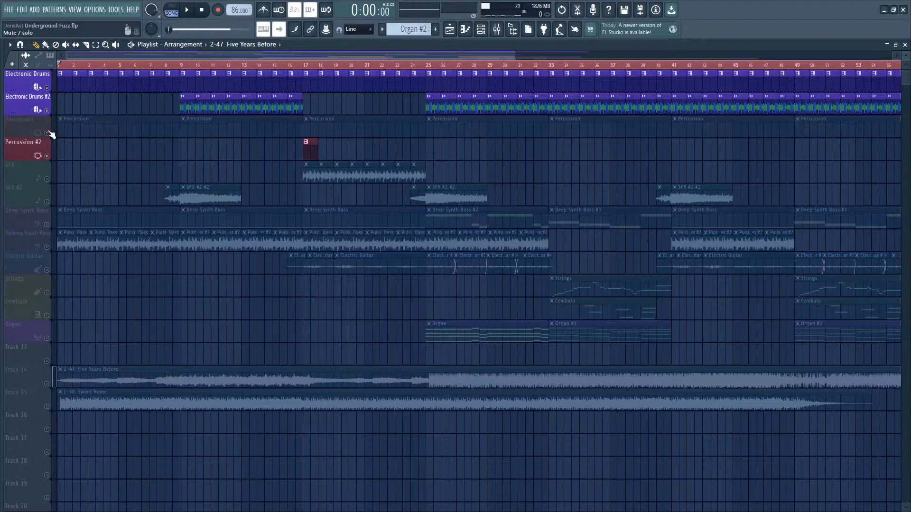
pyautogui.click(187, 10)
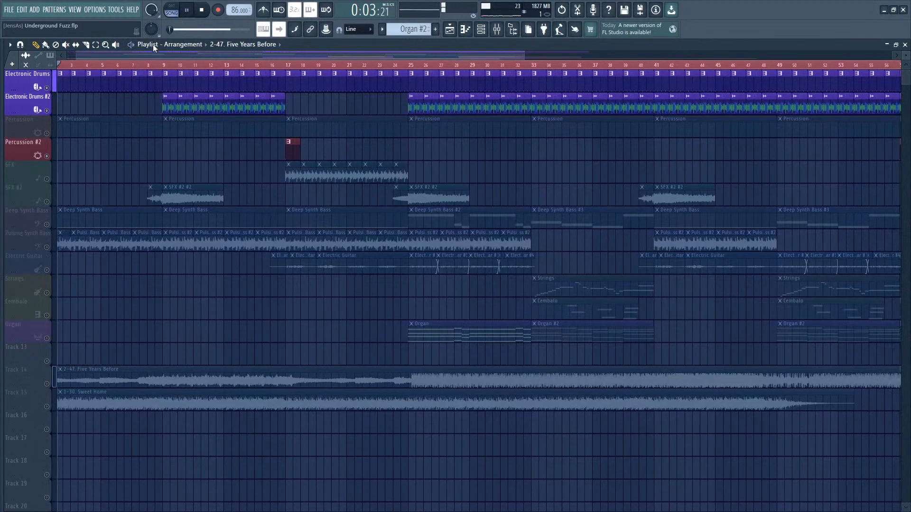
# Step: Mute Electronic Drums, play Electronic Drums #2 from bar 9 until around bar 10, and pause
pyautogui.click(47, 88)
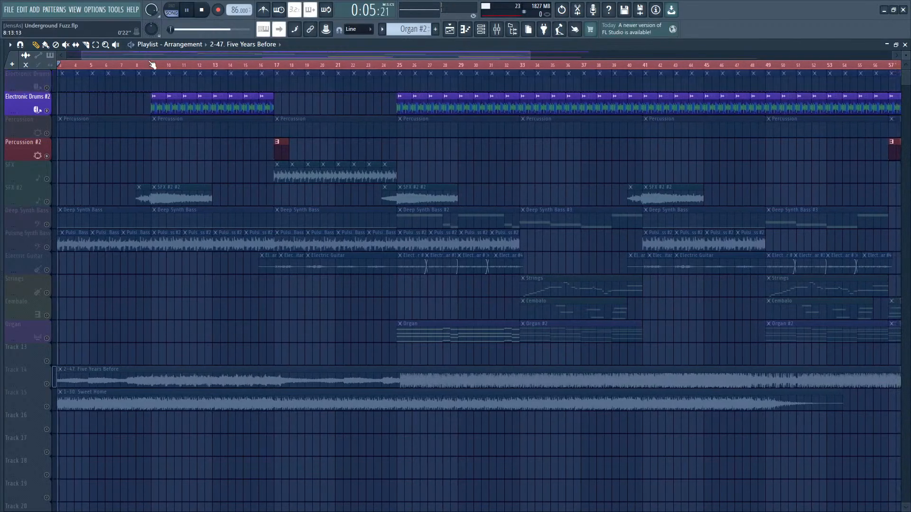
pyautogui.click(151, 65)
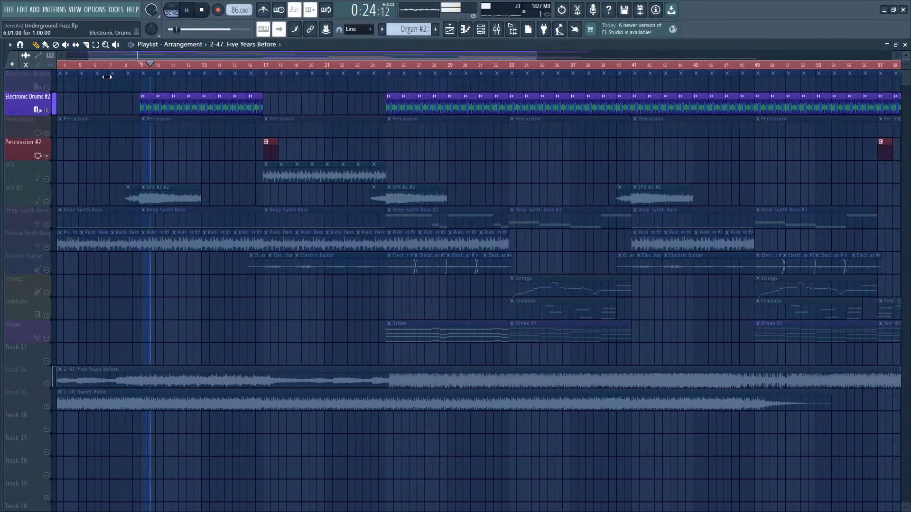
pyautogui.click(187, 10)
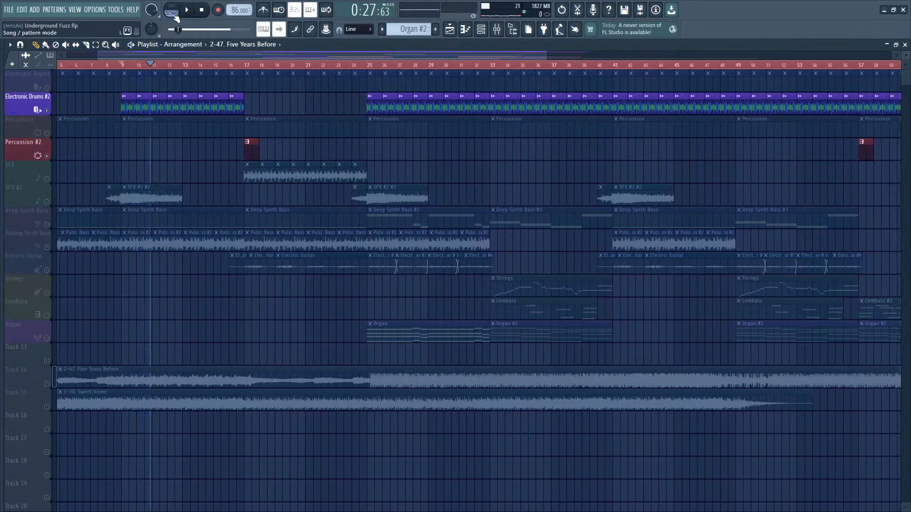
# Step: Unmute the Percussion track to layer it with Electronic Drums #2
pyautogui.click(48, 134)
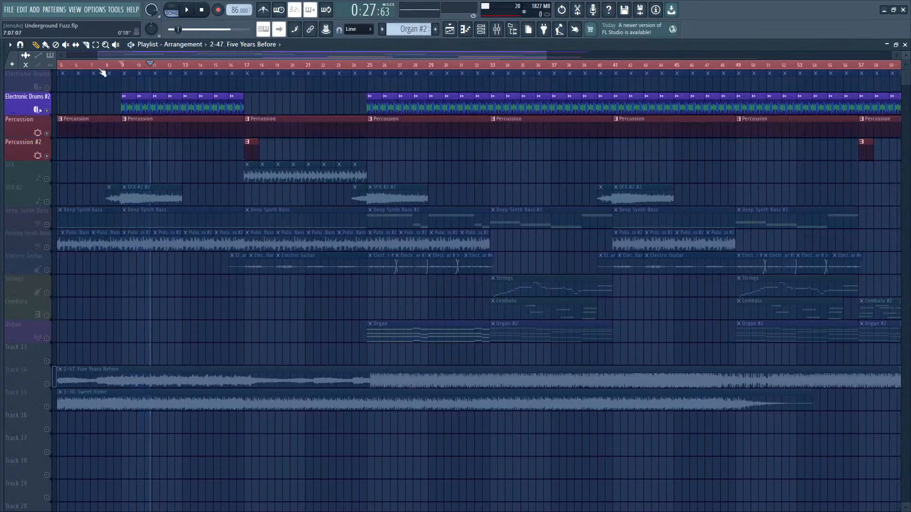
# Step: Mute the Electronic Drums #2 track and listen to the two Percussion tracks, including the part starting at bar 17
pyautogui.click(48, 111)
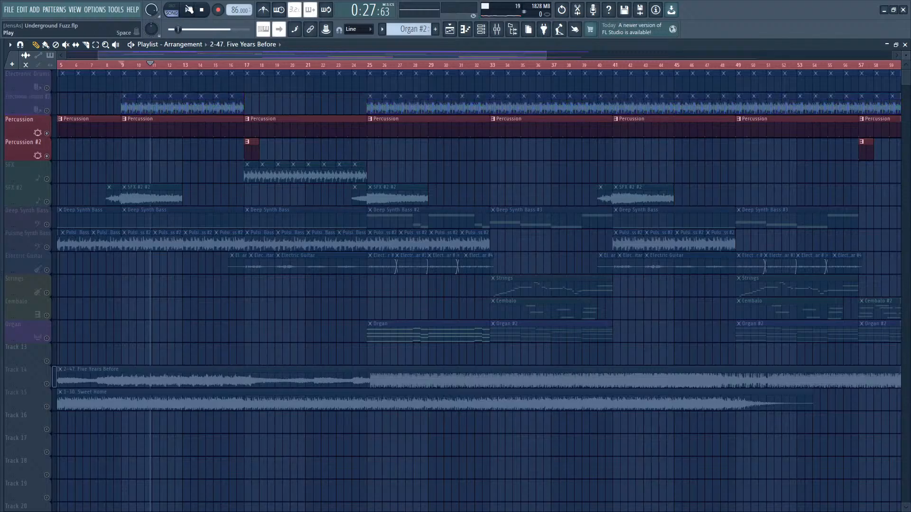
pyautogui.click(187, 10)
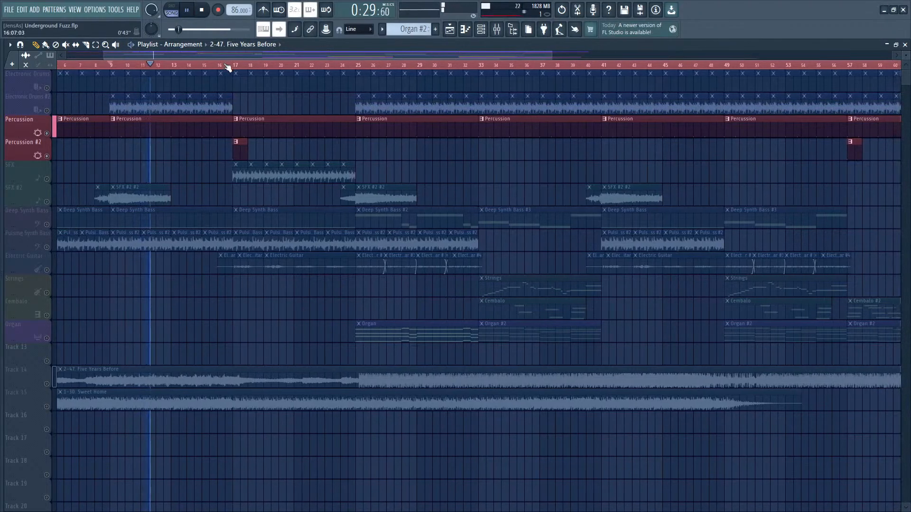
pyautogui.click(227, 66)
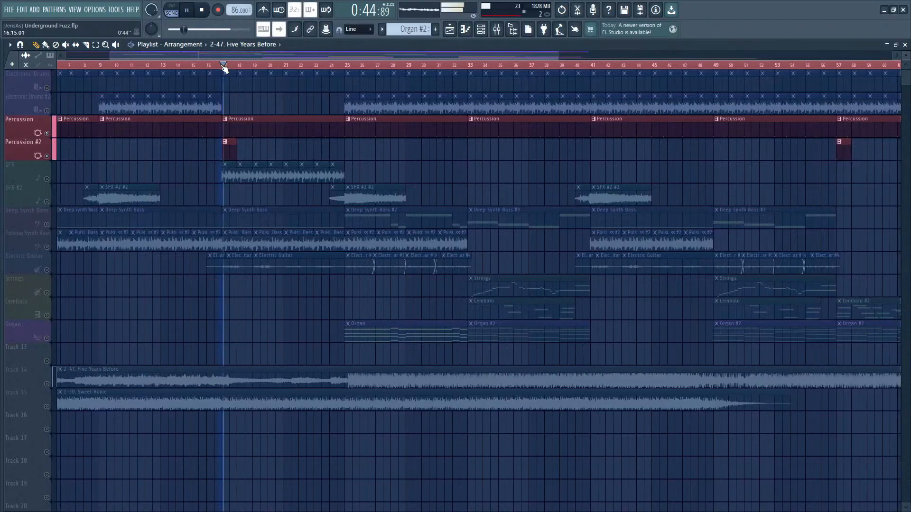
pyautogui.click(190, 10)
# Step: Solo Track 14 with the Five Years Before reference audio and listen to it from bar 25
pyautogui.scroll(-2, 133, 148)
pyautogui.scroll(-1, 133, 147)
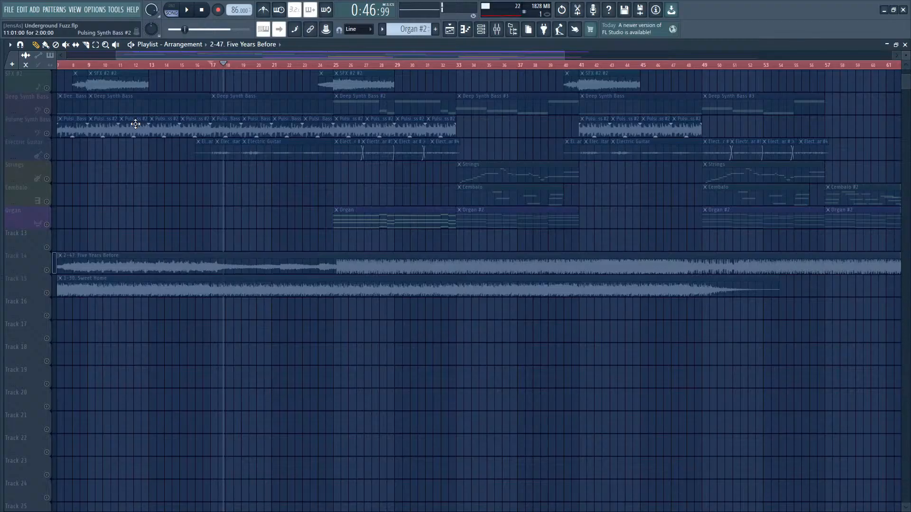
pyautogui.click(47, 270)
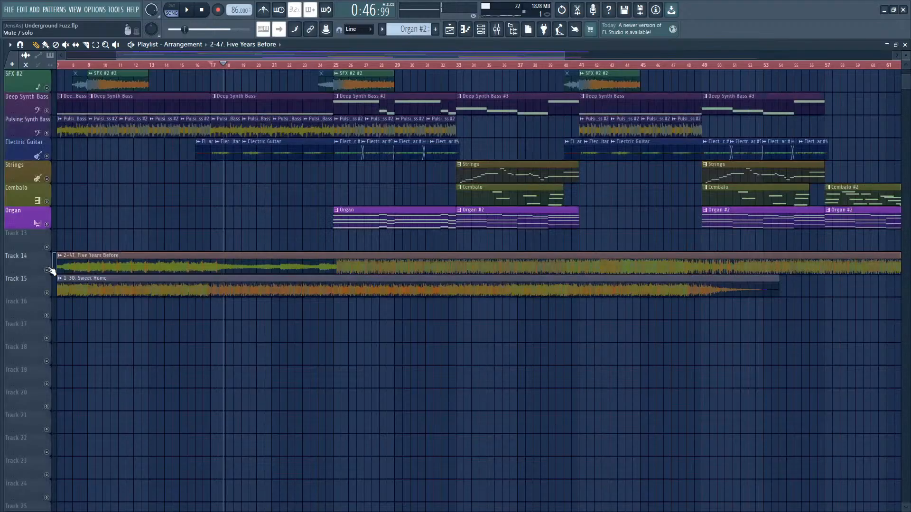
pyautogui.rightClick(48, 269)
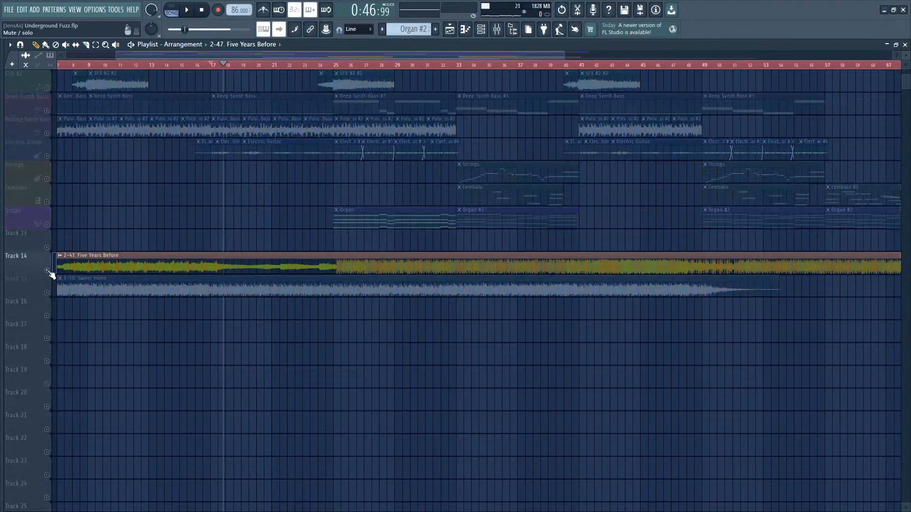
pyautogui.click(343, 65)
pyautogui.click(186, 10)
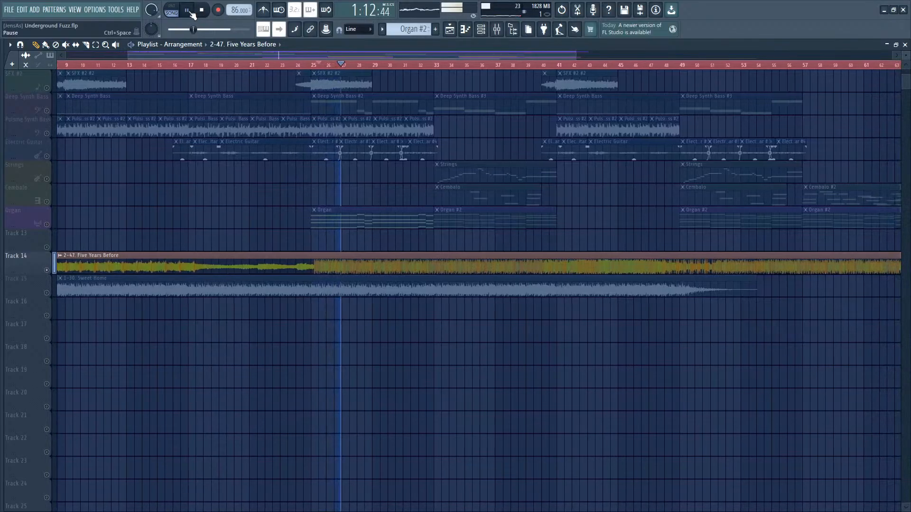
pyautogui.click(200, 11)
# Step: Unmute the Deep Synth Bass track, mute Track 14, and listen to the bass alone from the song's beginning
pyautogui.scroll(5, 175, 202)
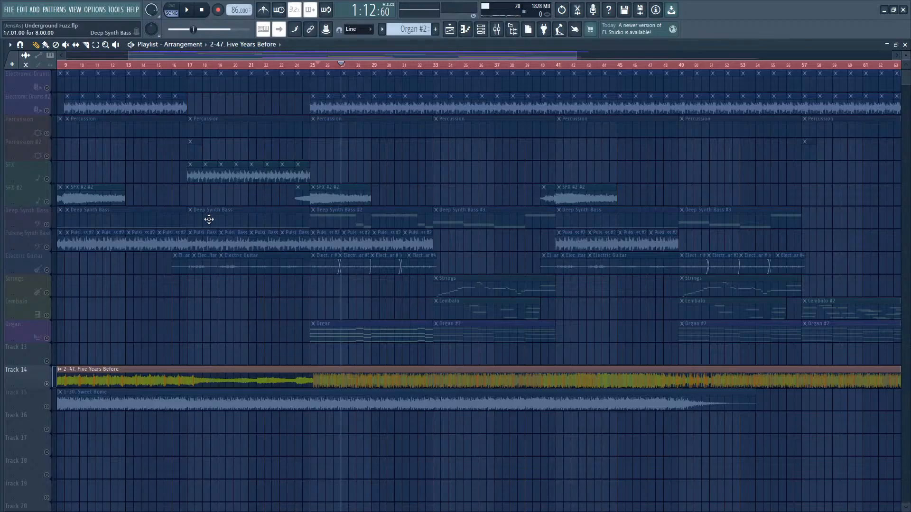
pyautogui.scroll(2, 122, 55)
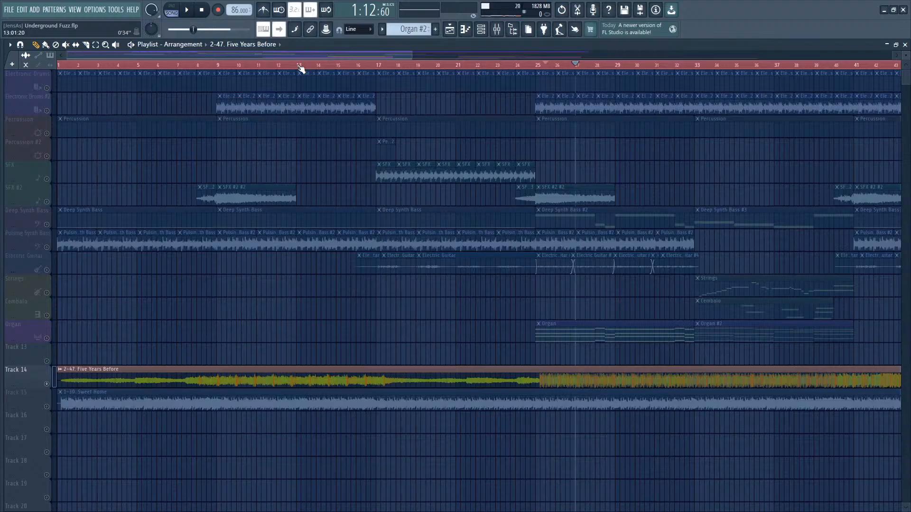
pyautogui.click(50, 228)
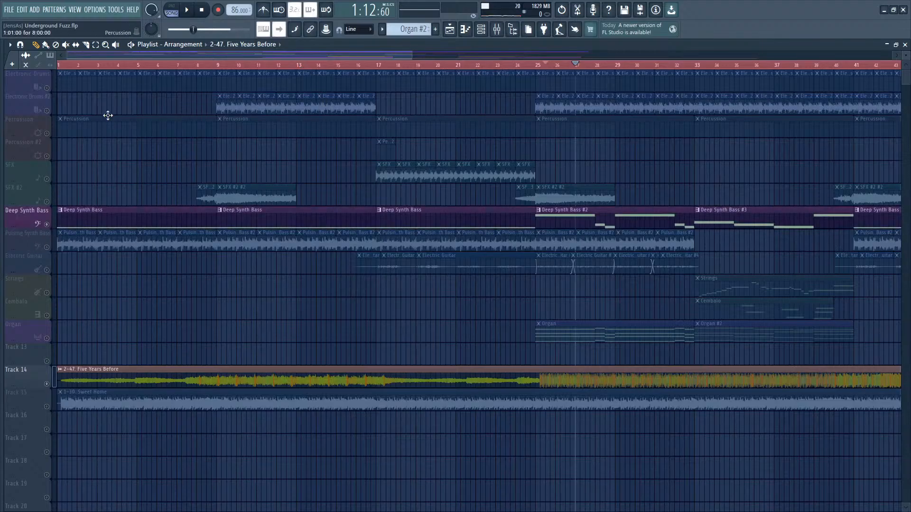
pyautogui.press('Home')
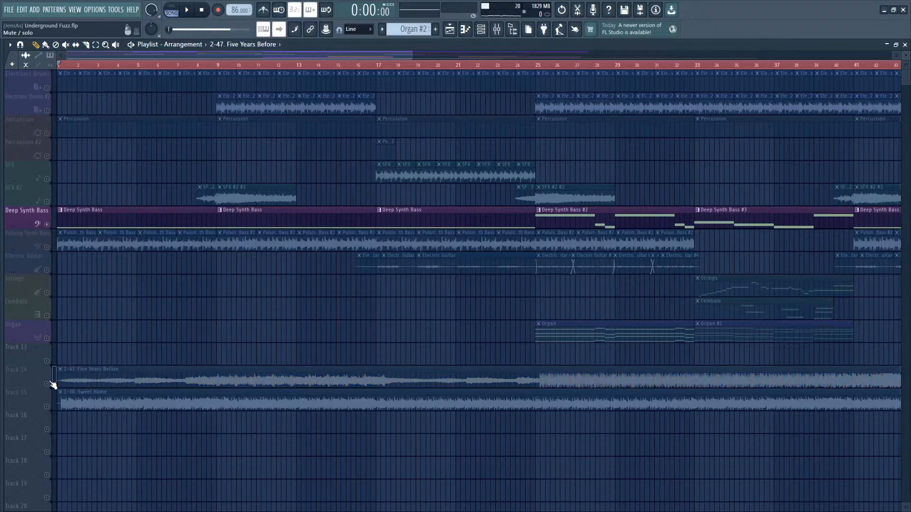
pyautogui.click(190, 9)
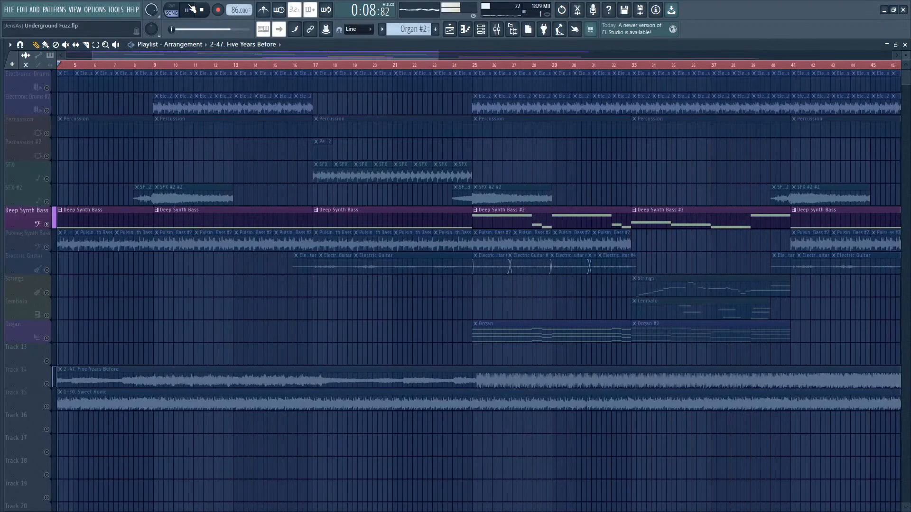
pyautogui.click(190, 9)
# Step: Return to the song's start and listen to Track 14's Five Years Before audio with Deep Synth Bass muted
pyautogui.scroll(-3, 341, 62)
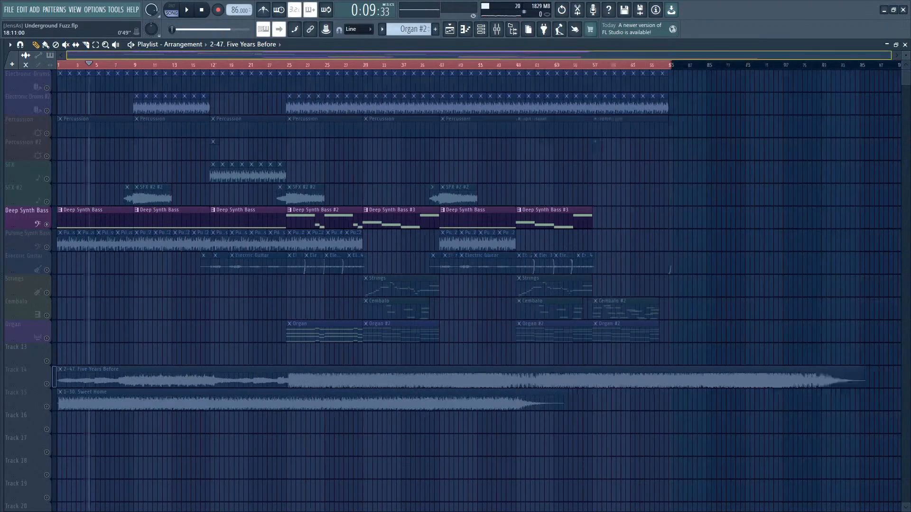
pyautogui.scroll(4, 183, 174)
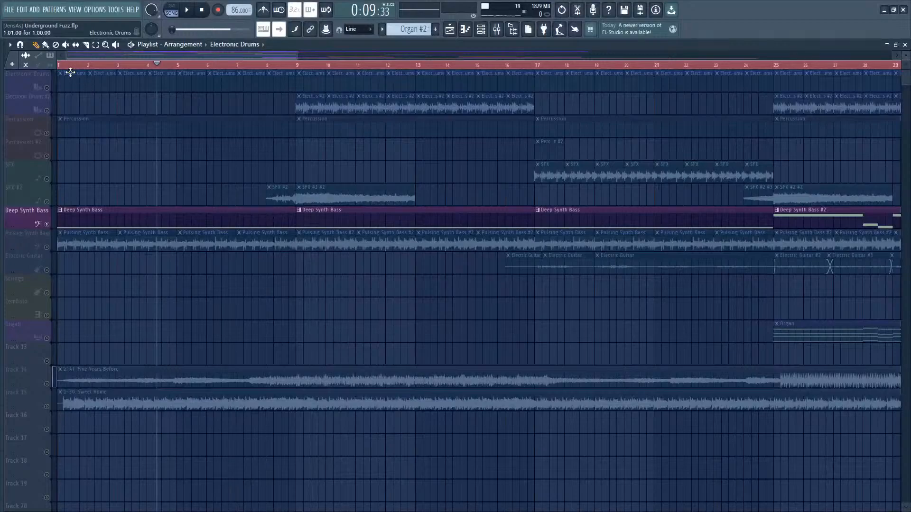
pyautogui.moveTo(66, 68); pyautogui.dragTo(57, 67)
pyautogui.click(43, 380)
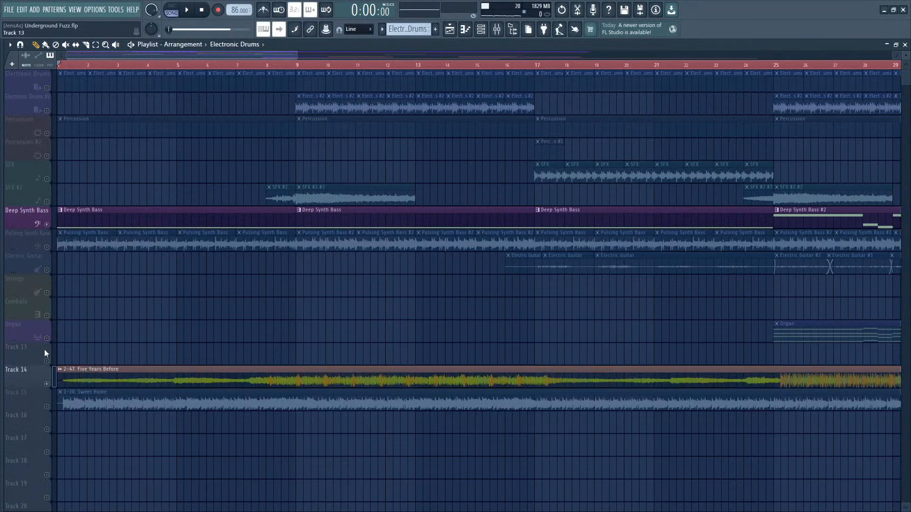
pyautogui.click(187, 10)
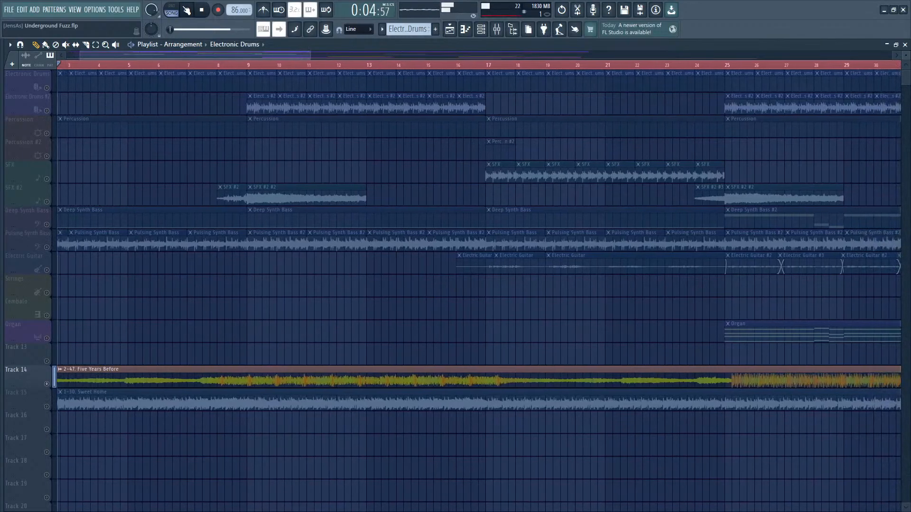
pyautogui.click(187, 10)
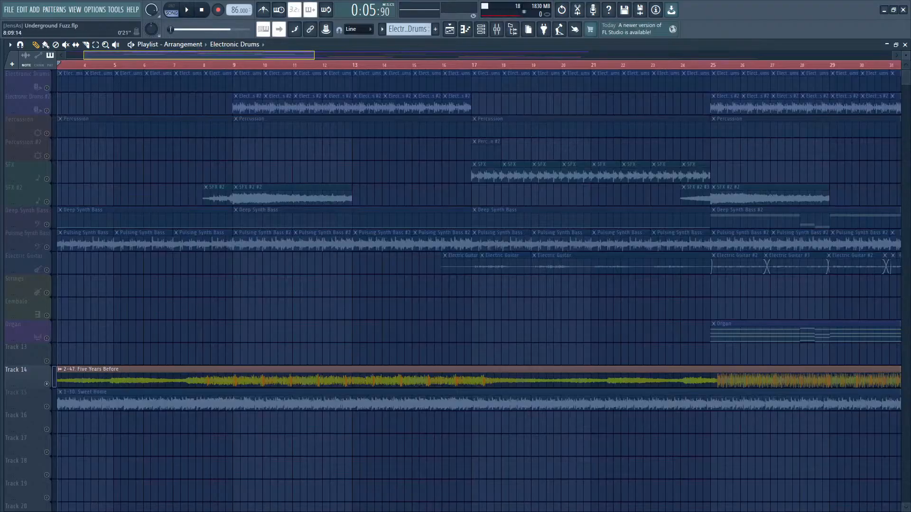
# Step: Mute Track 14, unmute the Organ track, and listen to its first clip from around bar 25
pyautogui.scroll(-8, 81, 362)
pyautogui.click(54, 376)
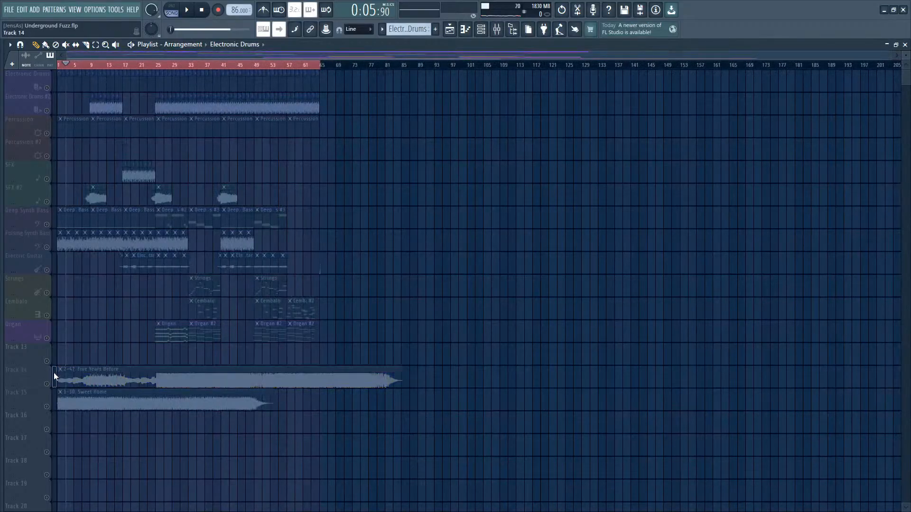
pyautogui.click(48, 339)
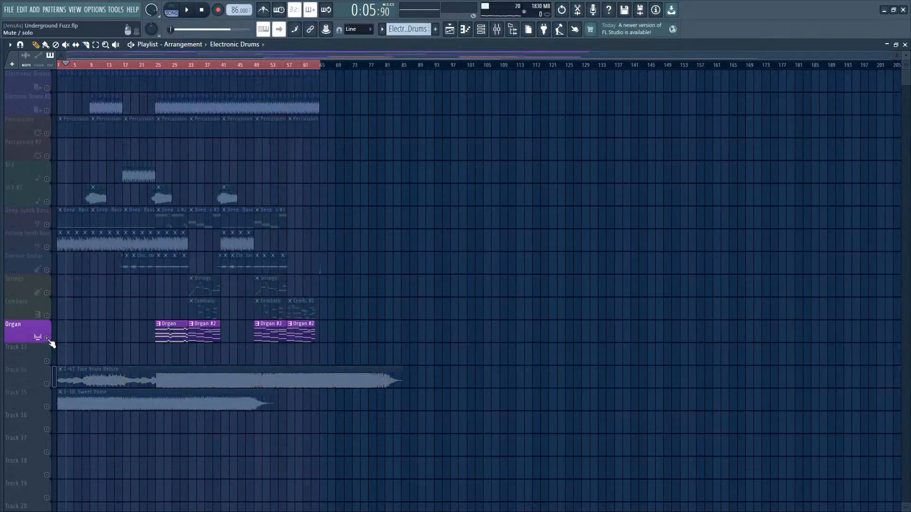
pyautogui.click(161, 64)
pyautogui.click(186, 10)
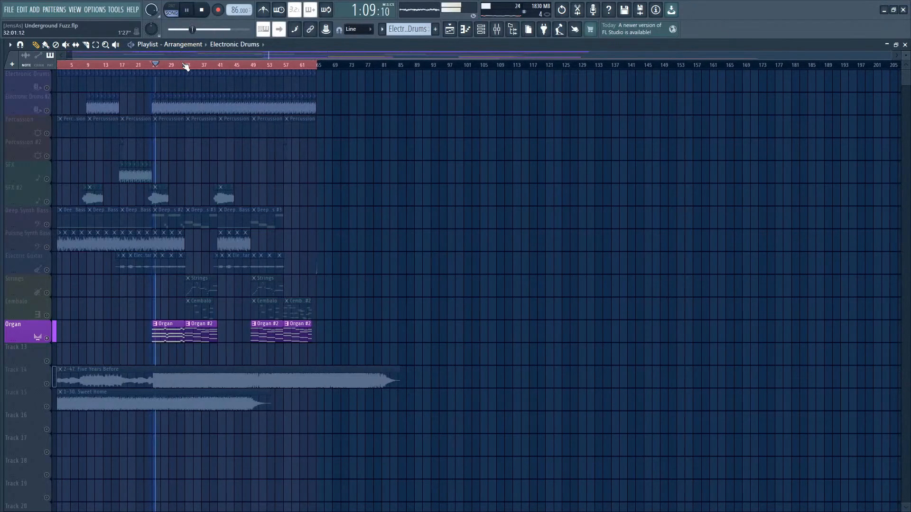
pyautogui.click(186, 10)
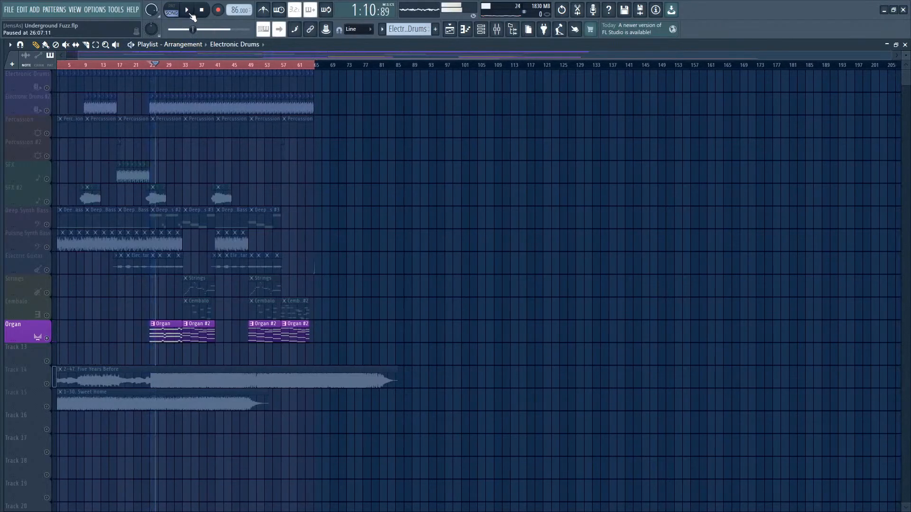
# Step: Listen briefly to the Organ #2 clip starting at bar 33
pyautogui.scroll(5, 219, 79)
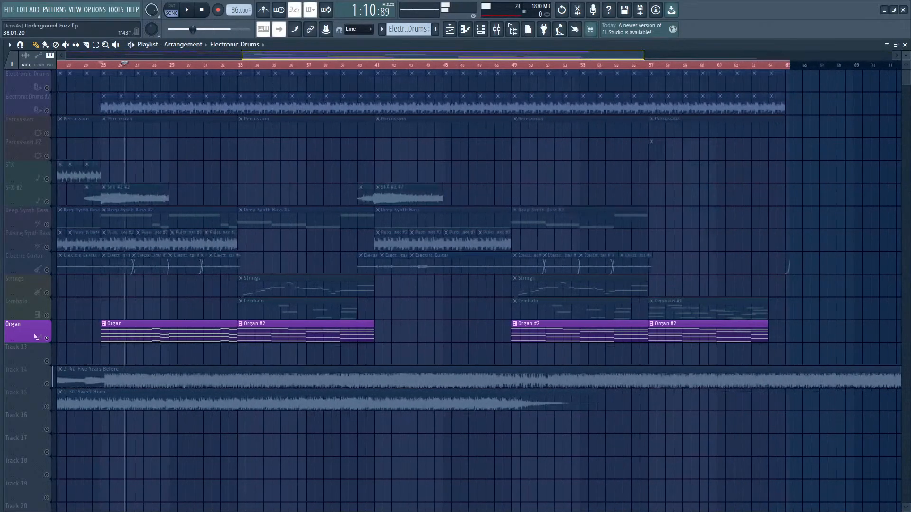
pyautogui.click(235, 66)
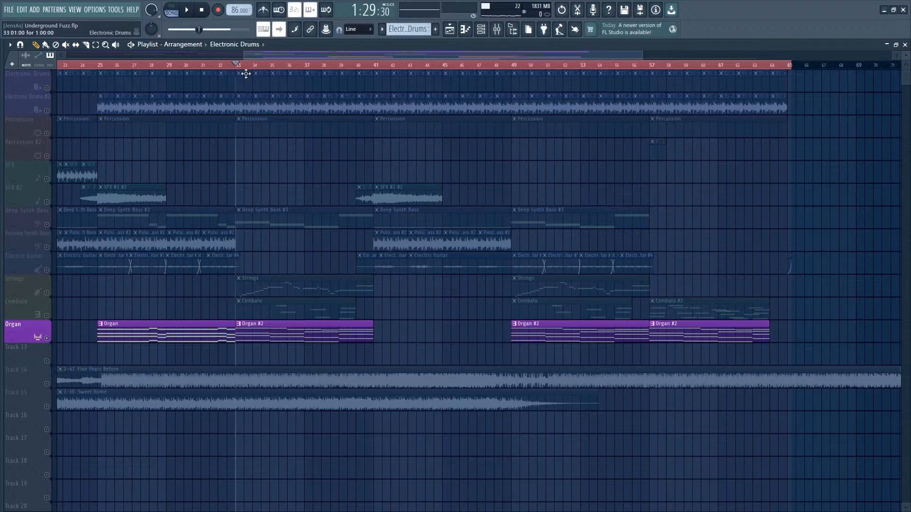
pyautogui.click(187, 9)
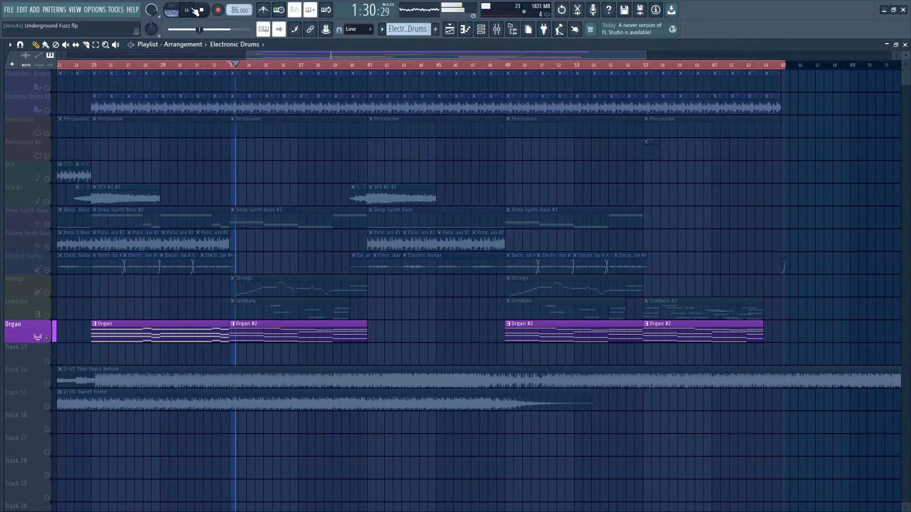
pyautogui.click(187, 10)
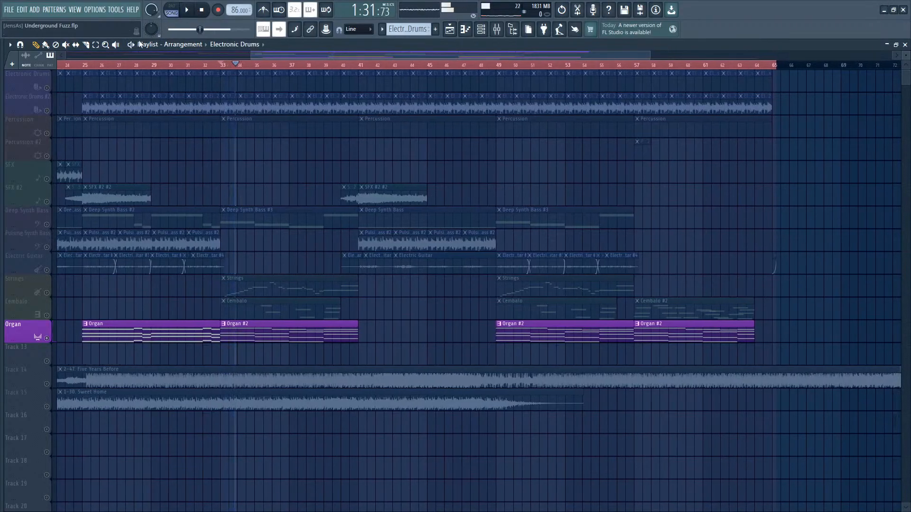
# Step: Replay the opening of the first Organ clip from bar 25 for comparison
pyautogui.click(84, 66)
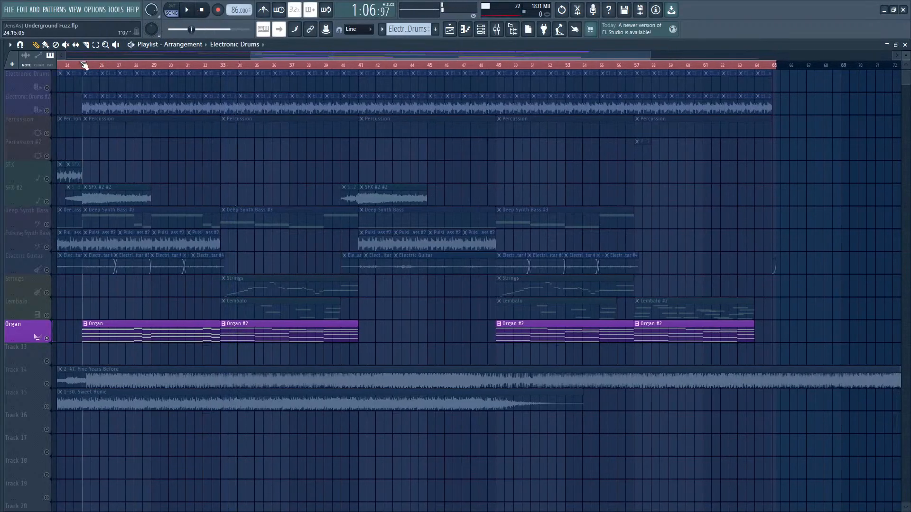
pyautogui.click(189, 11)
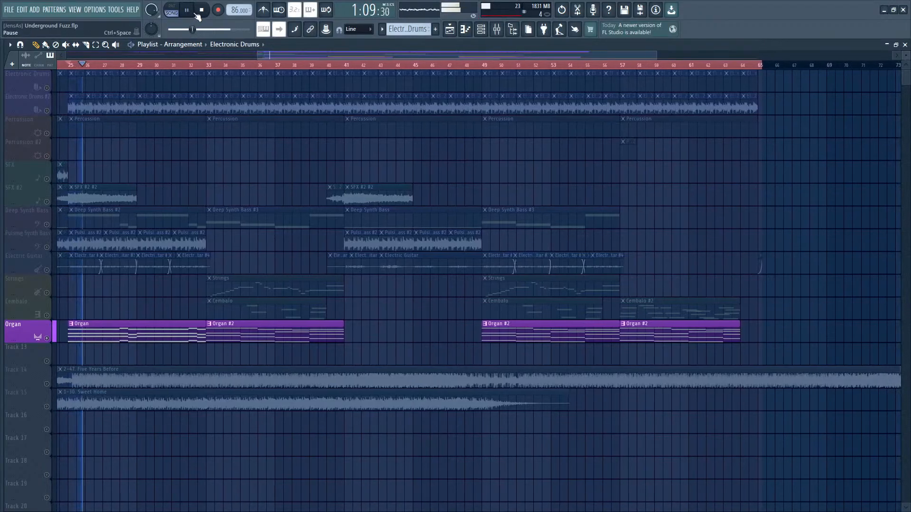
pyautogui.click(193, 11)
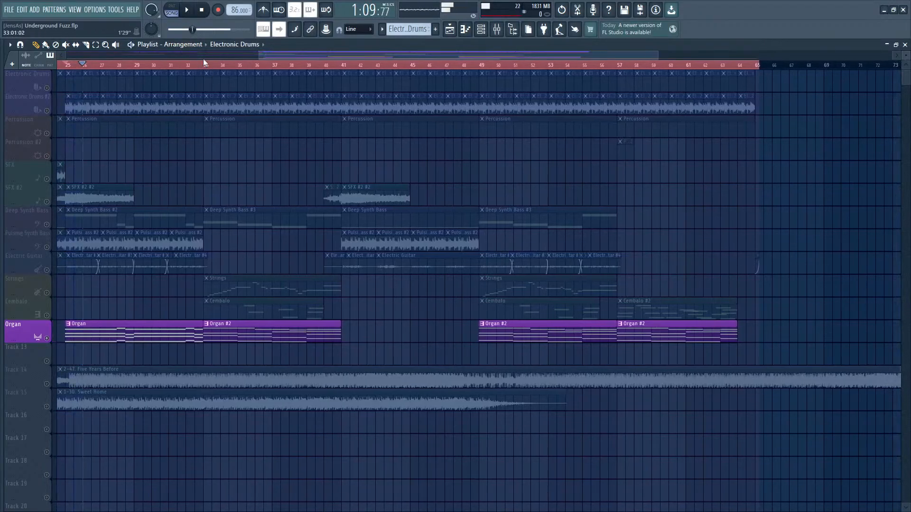
# Step: Play a longer stretch of the Organ #2 clip from bar 33 into bar 37
pyautogui.moveTo(204, 61); pyautogui.dragTo(247, 65)
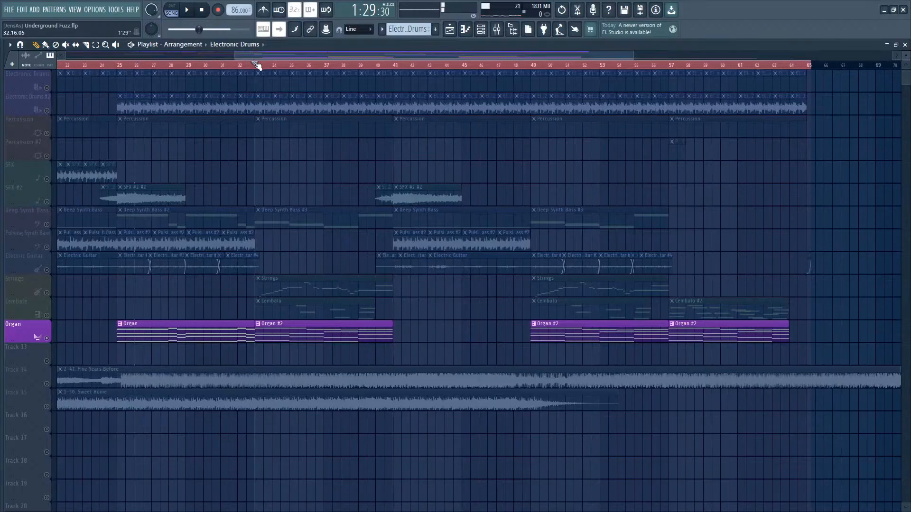
pyautogui.click(188, 11)
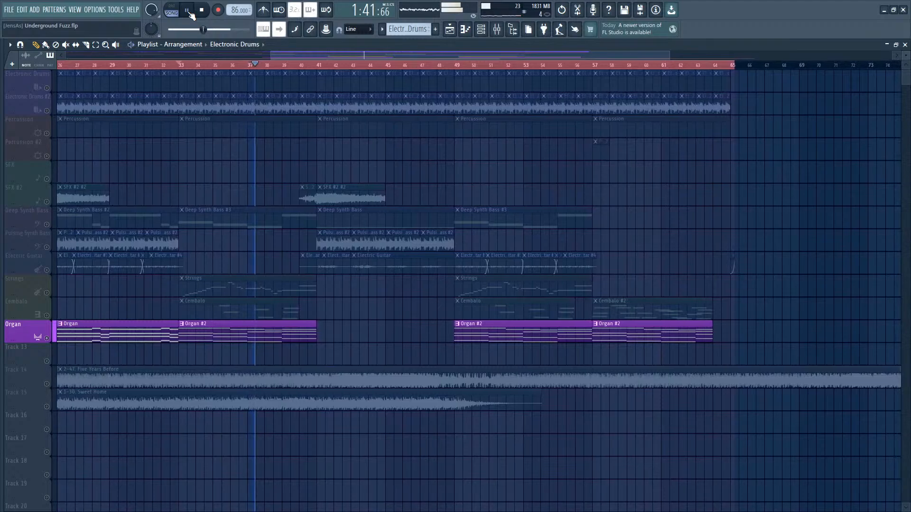
pyautogui.click(187, 10)
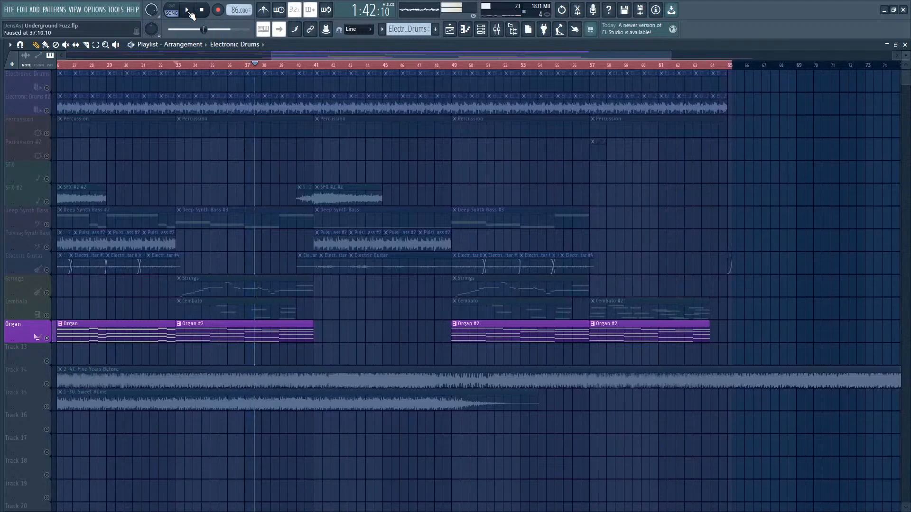
# Step: Unmute Cembalo and mute Organ to hear the cembalo alone, and bring Organ back in to hear both together
pyautogui.click(47, 315)
pyautogui.click(47, 338)
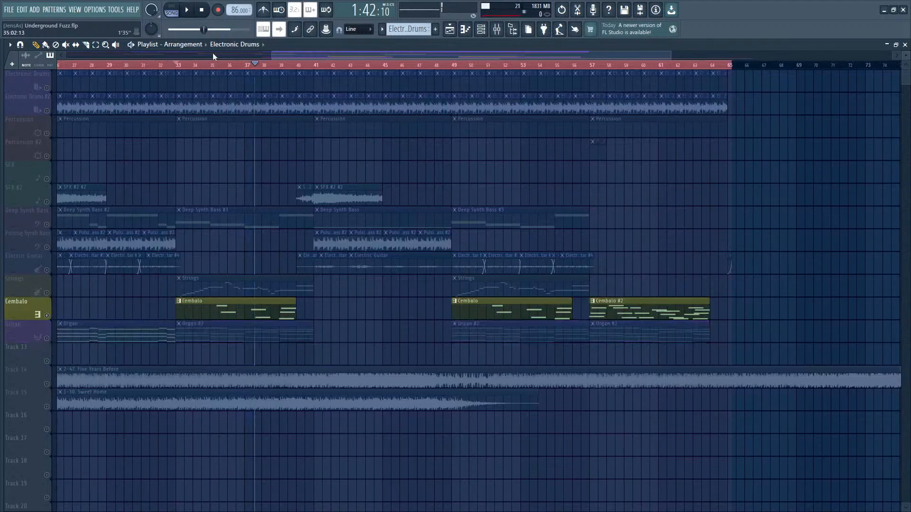
pyautogui.click(188, 15)
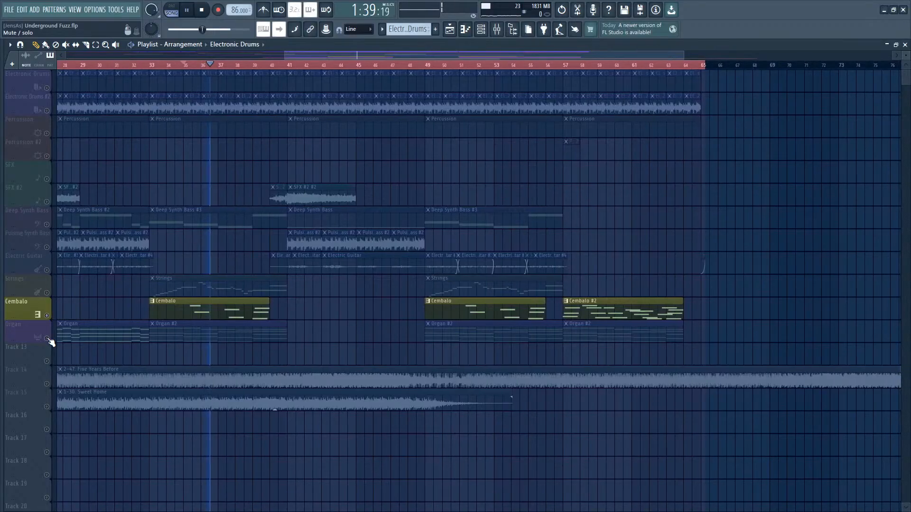
pyautogui.click(47, 338)
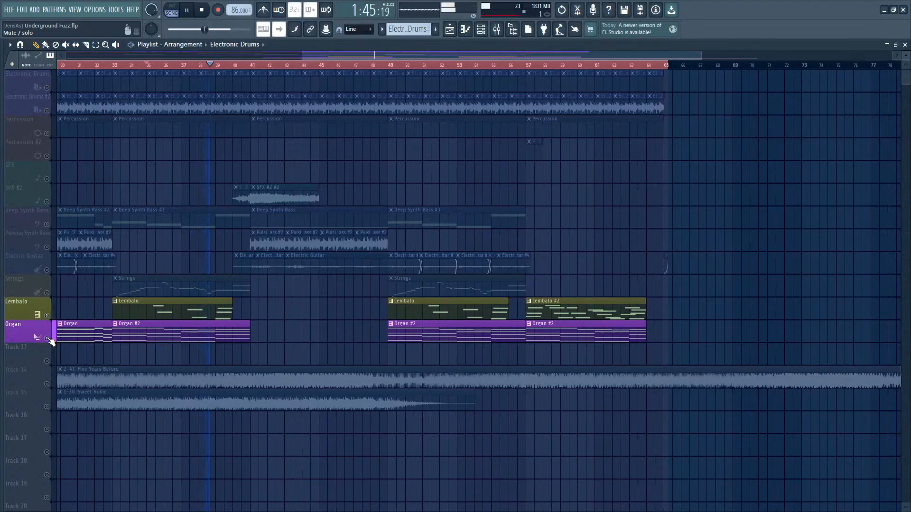
pyautogui.click(187, 10)
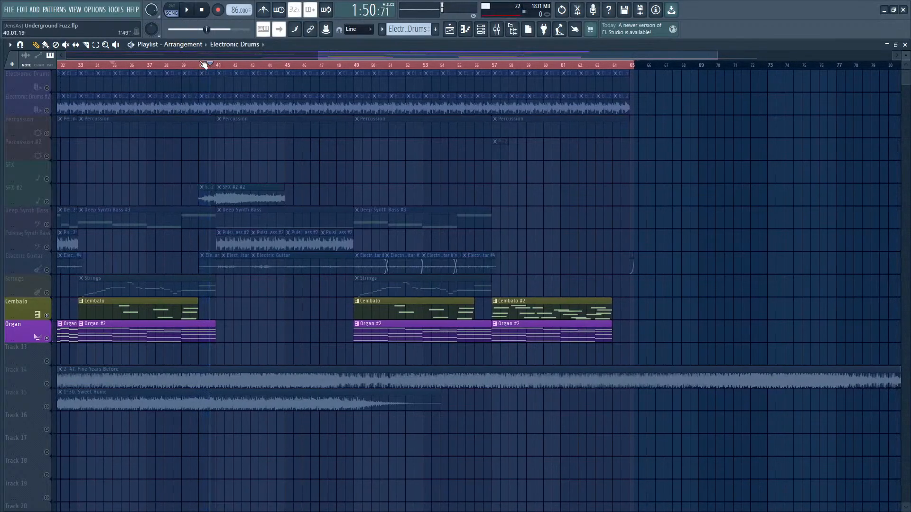
# Step: Unmute the SFX #2 track and play its first clip from bar 9
pyautogui.scroll(-5, 206, 65)
pyautogui.scroll(3, 206, 64)
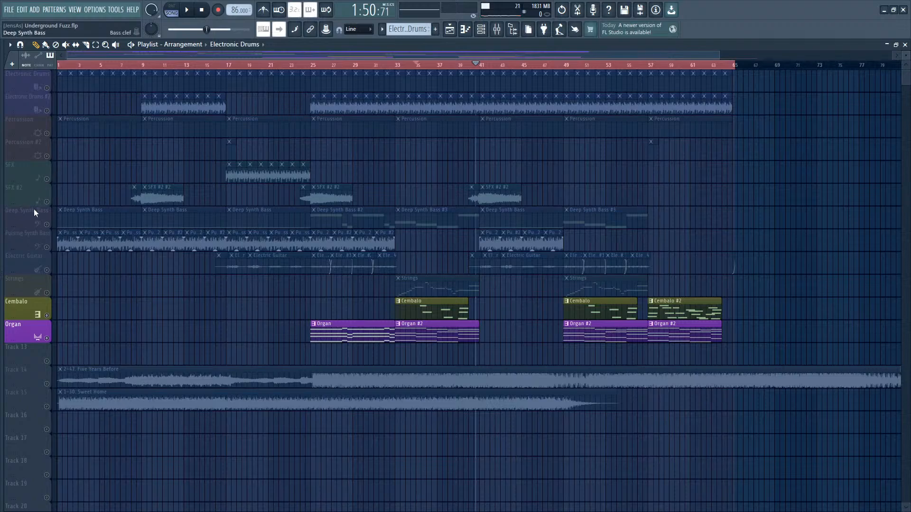
pyautogui.click(47, 202)
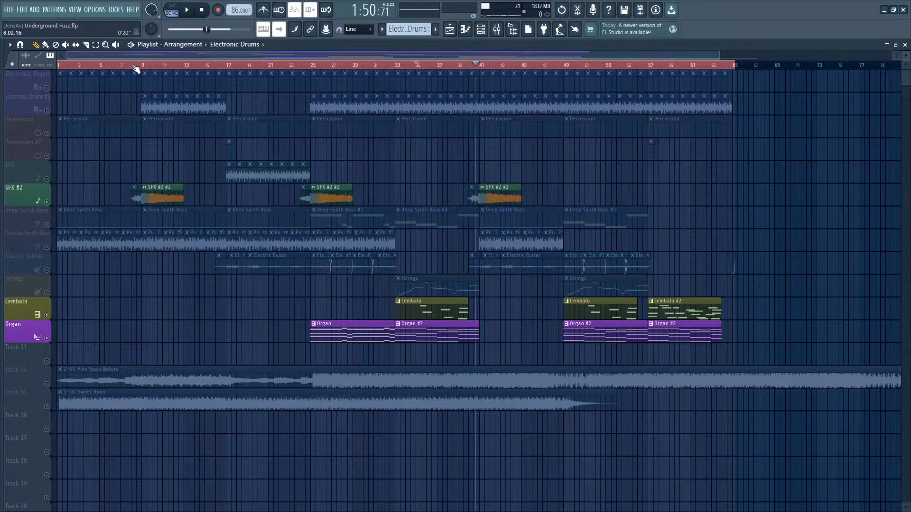
pyautogui.moveTo(147, 66); pyautogui.dragTo(143, 65)
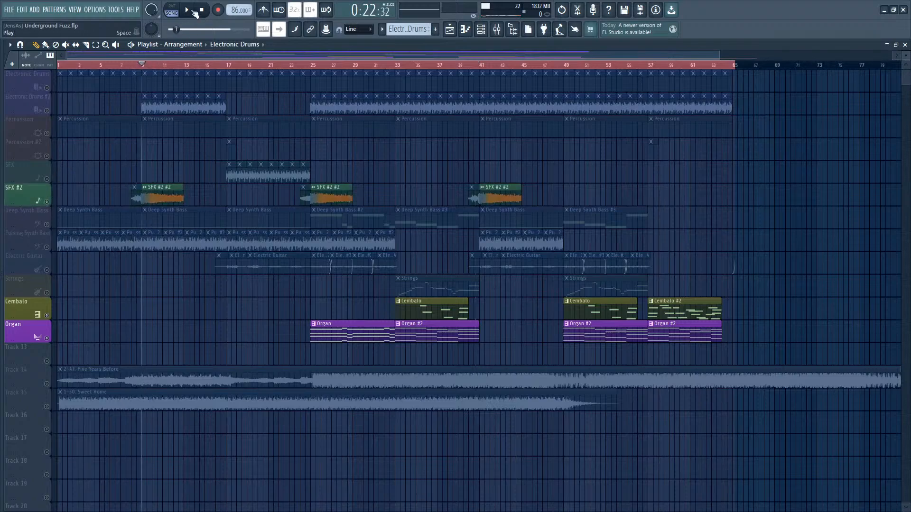
pyautogui.click(186, 10)
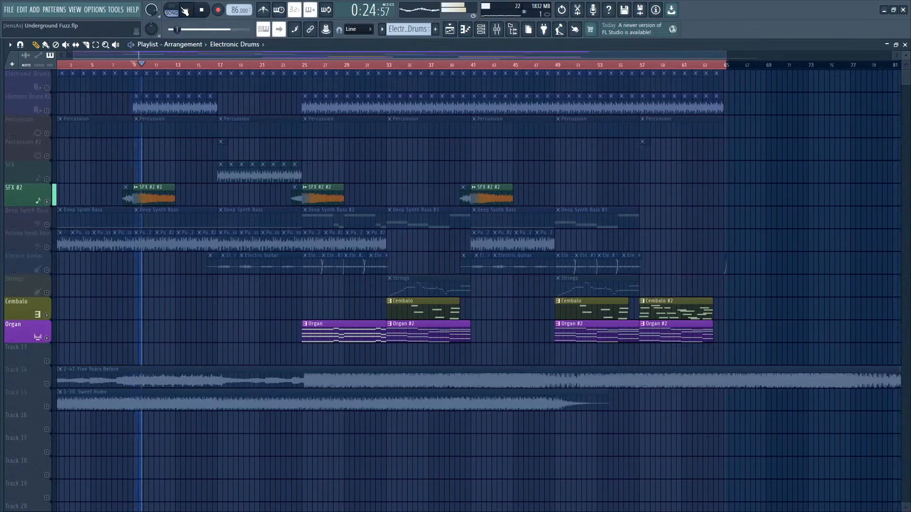
pyautogui.click(185, 10)
# Step: Play the full mix from bar 9 with all song tracks on and the Five Years Before and Sweet Home audio muted
pyautogui.rightClick(46, 201)
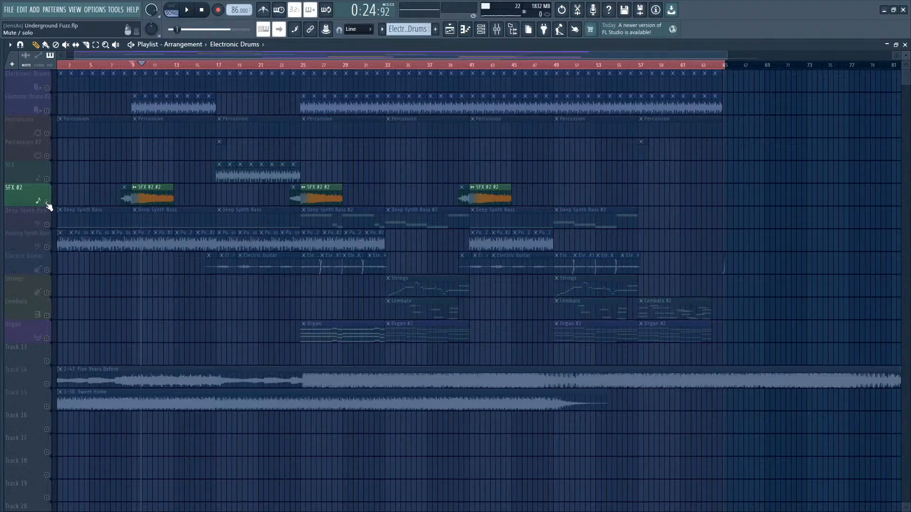
pyautogui.rightClick(47, 202)
pyautogui.click(47, 383)
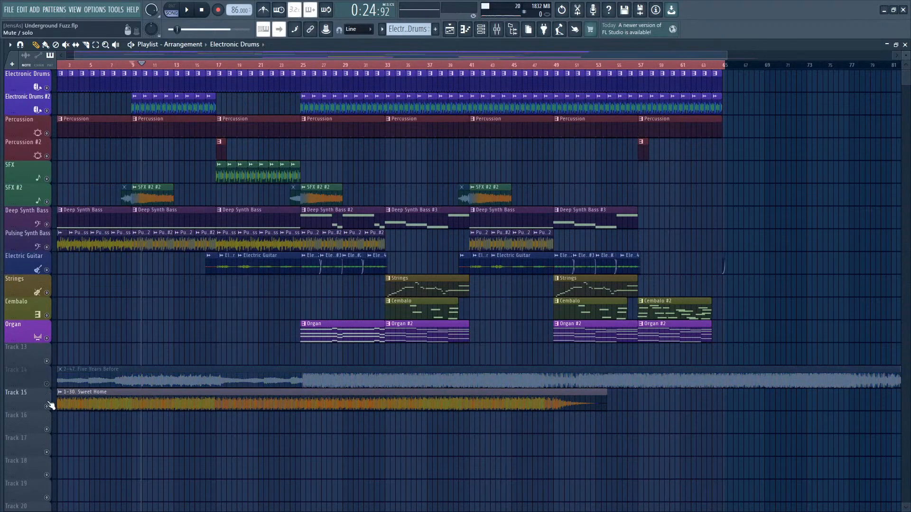
pyautogui.click(47, 407)
pyautogui.moveTo(140, 67); pyautogui.dragTo(133, 67)
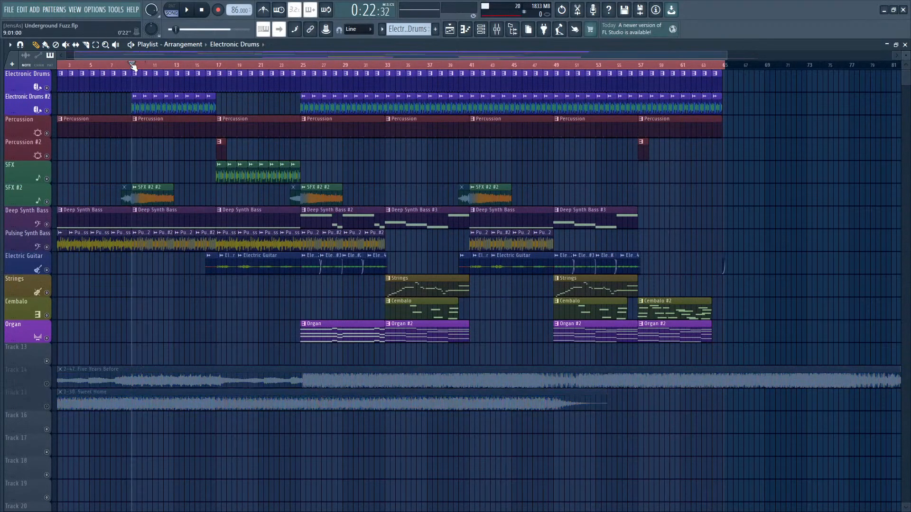
pyautogui.click(187, 9)
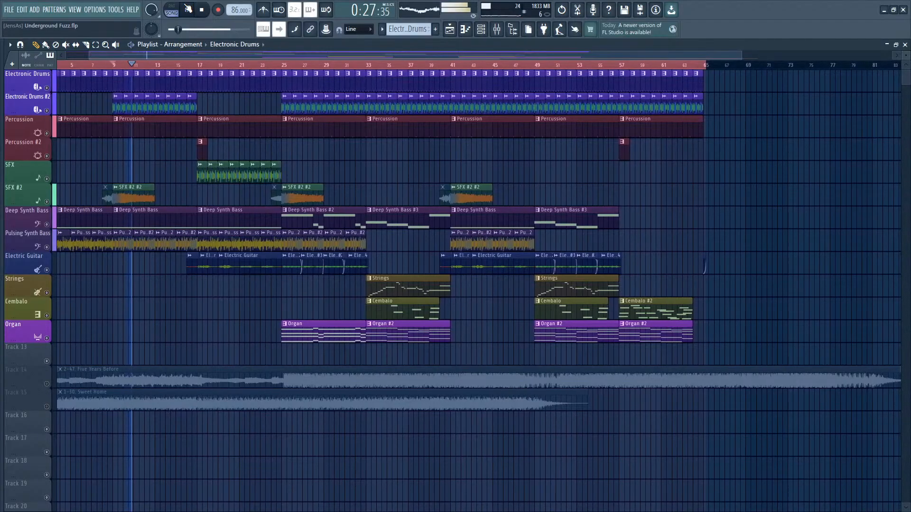
pyautogui.click(188, 10)
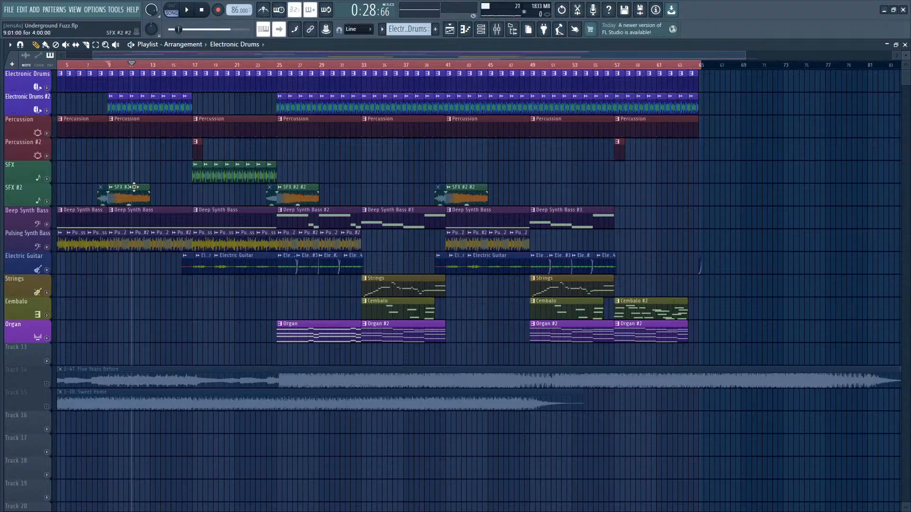
# Step: Solo the SFX track, listen to it from bar 17, and inspect which sample file its clips use
pyautogui.rightClick(47, 179)
pyautogui.click(199, 71)
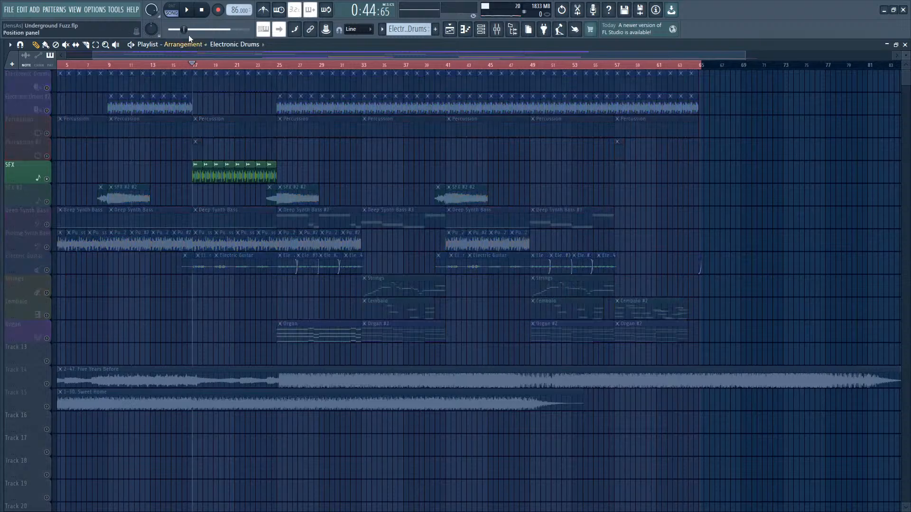
pyautogui.click(190, 18)
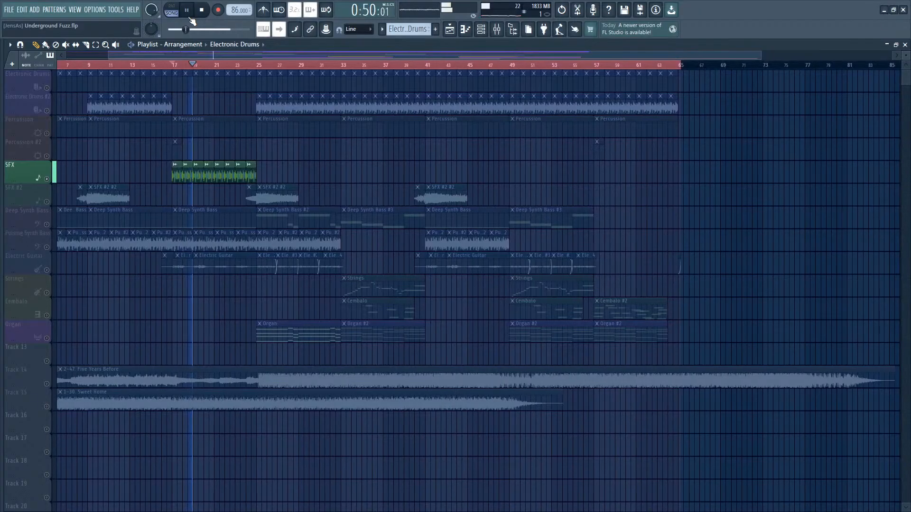
pyautogui.click(190, 18)
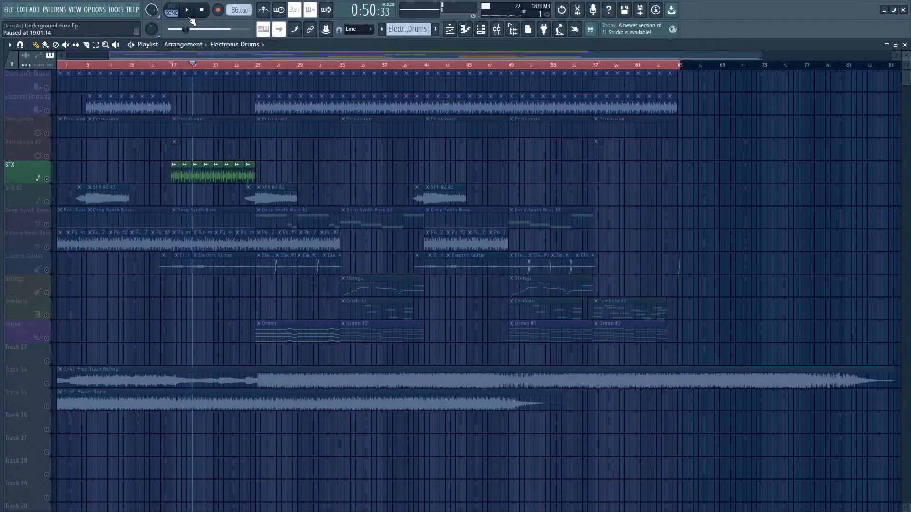
pyautogui.doubleClick(197, 177)
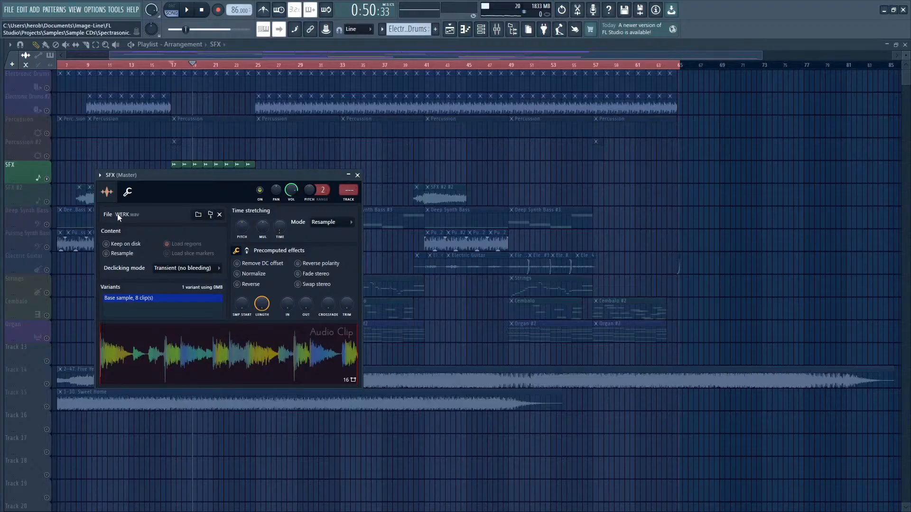
pyautogui.click(205, 53)
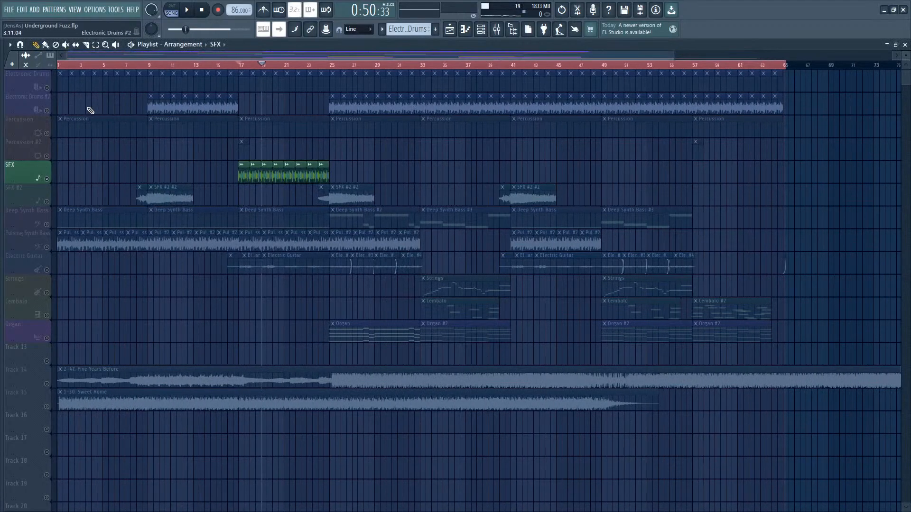
# Step: Unmute both Electronic Drums tracks and inspect the source samples of the Electronic Drums #2 and SFX #2 clips
pyautogui.click(52, 88)
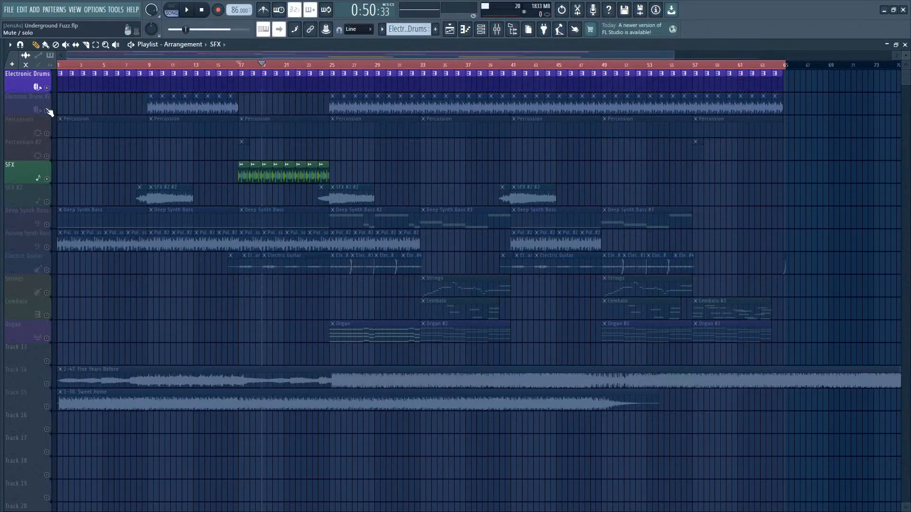
pyautogui.click(48, 111)
pyautogui.doubleClick(175, 105)
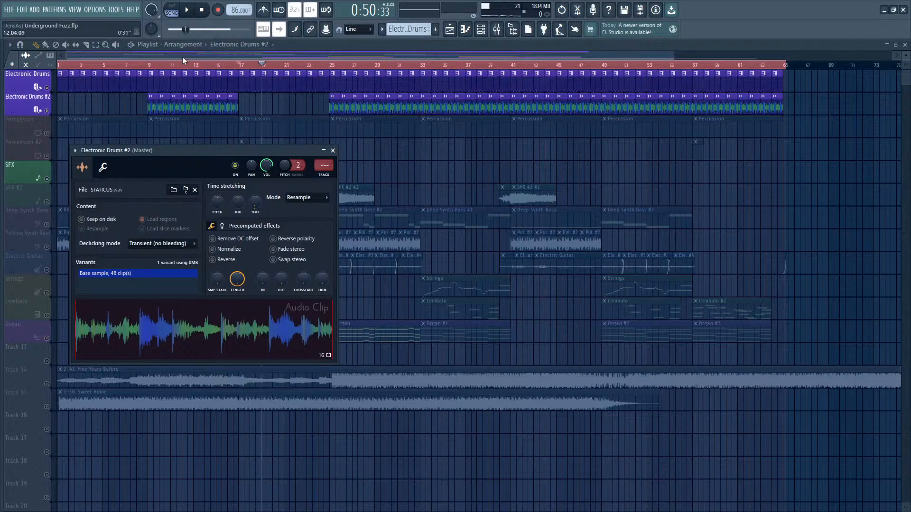
pyautogui.press('Escape')
pyautogui.doubleClick(163, 197)
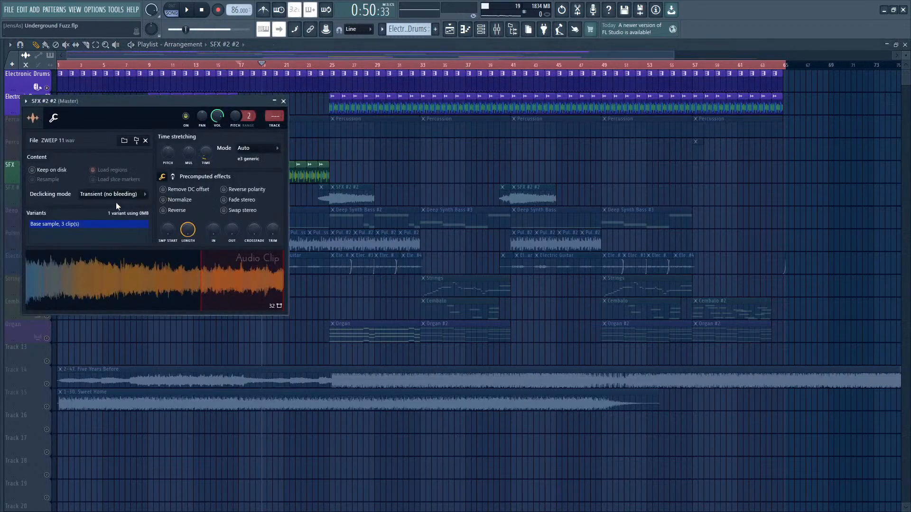
pyautogui.click(283, 102)
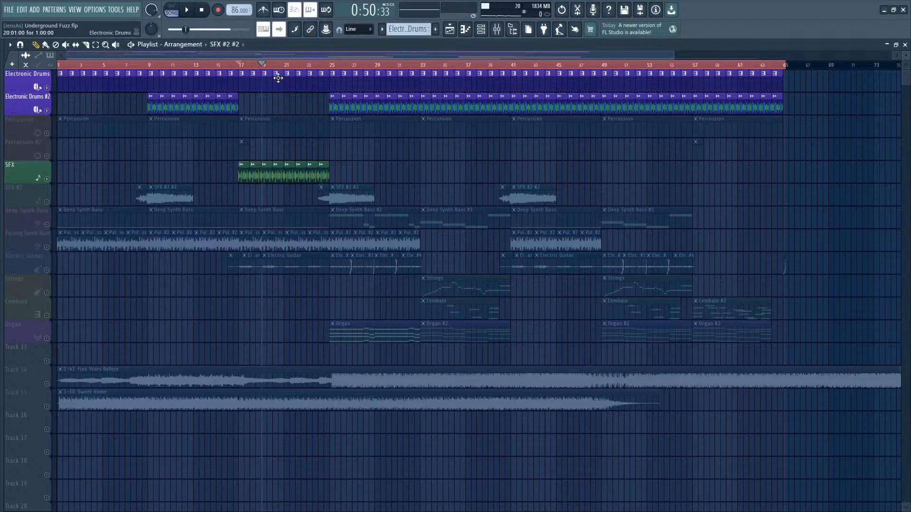
# Step: Unmute Pulsing Synth Bass, mute SFX, and inspect the bass clip's source sample
pyautogui.click(46, 247)
pyautogui.click(47, 179)
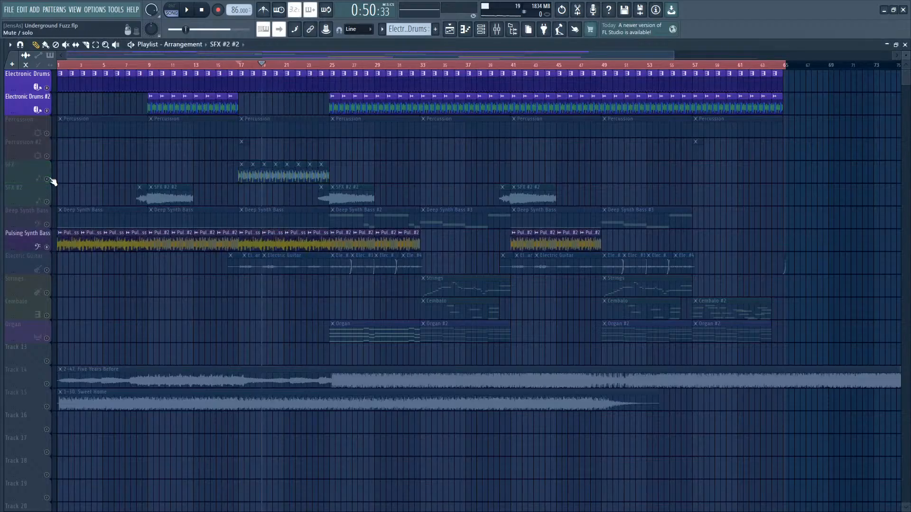
pyautogui.doubleClick(131, 241)
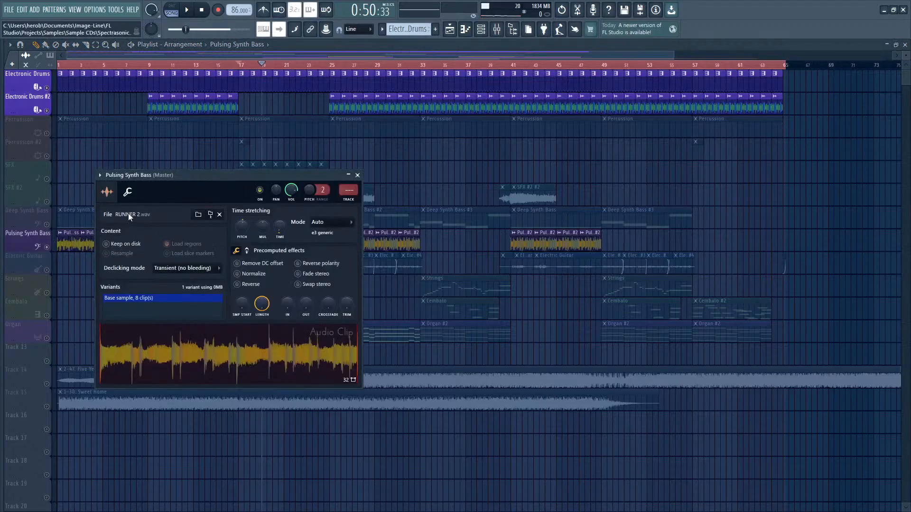
pyautogui.click(357, 175)
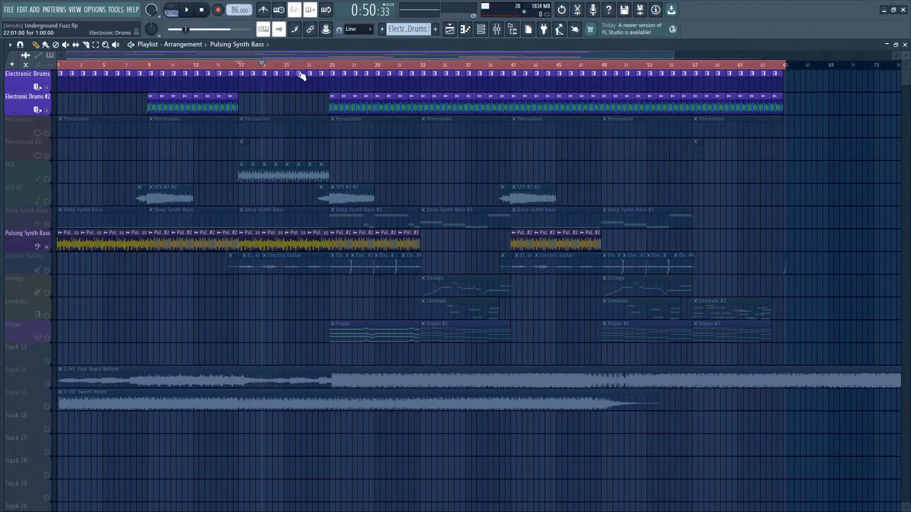
pyautogui.scroll(-3, 301, 66)
pyautogui.scroll(2, 175, 65)
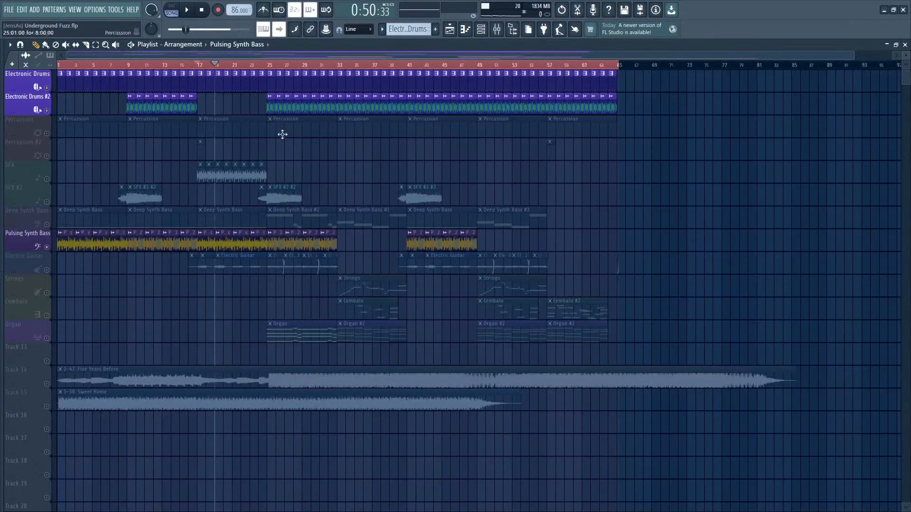
# Step: Solo the Electric Guitar track and listen to it from bar 17 into bar 22
pyautogui.rightClick(47, 271)
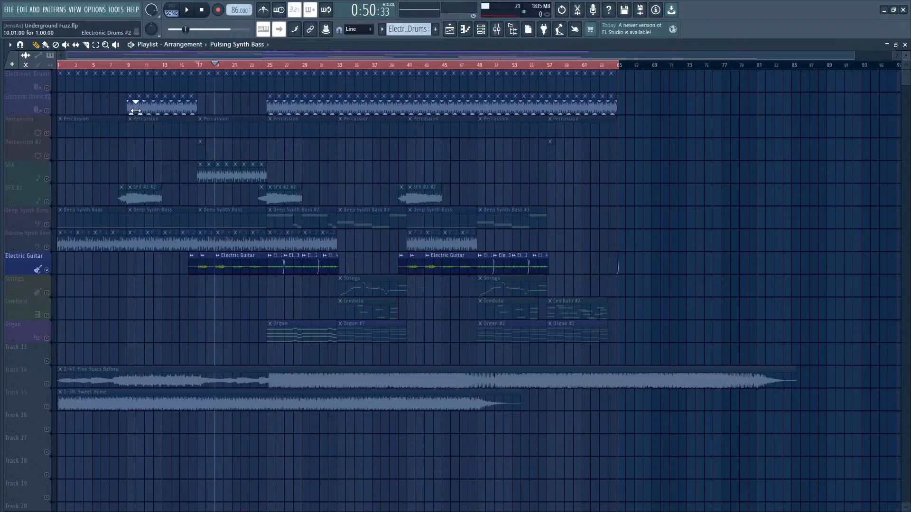
pyautogui.click(199, 70)
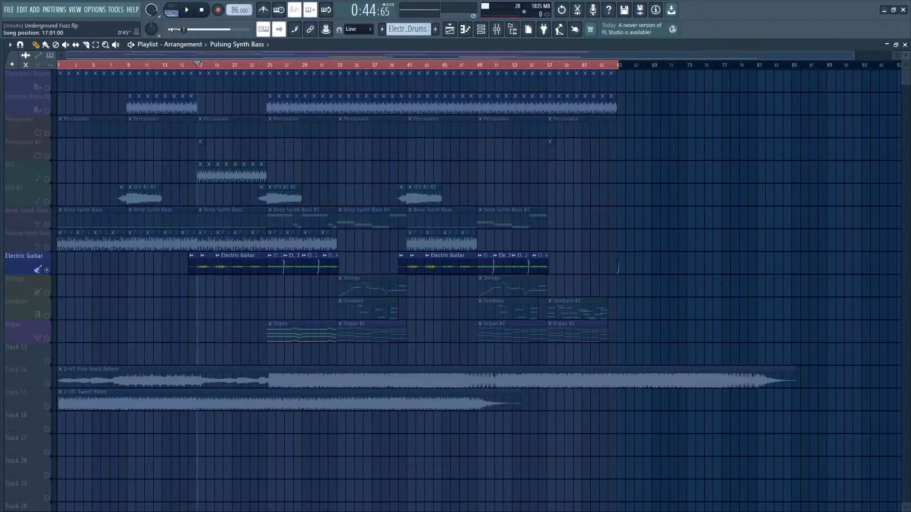
pyautogui.click(189, 17)
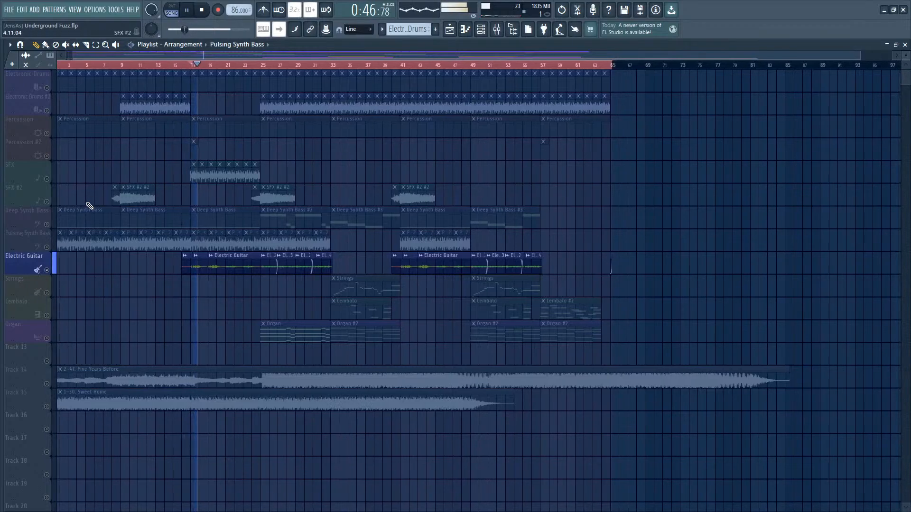
pyautogui.scroll(6, 194, 57)
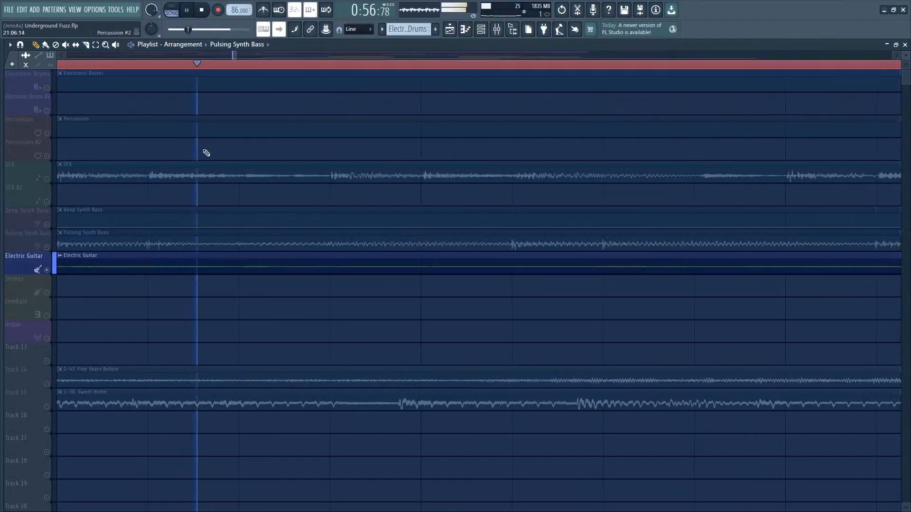
pyautogui.click(194, 14)
# Step: Isolate the Strings track and listen to its first clip from bar 33
pyautogui.moveTo(246, 56); pyautogui.dragTo(220, 55)
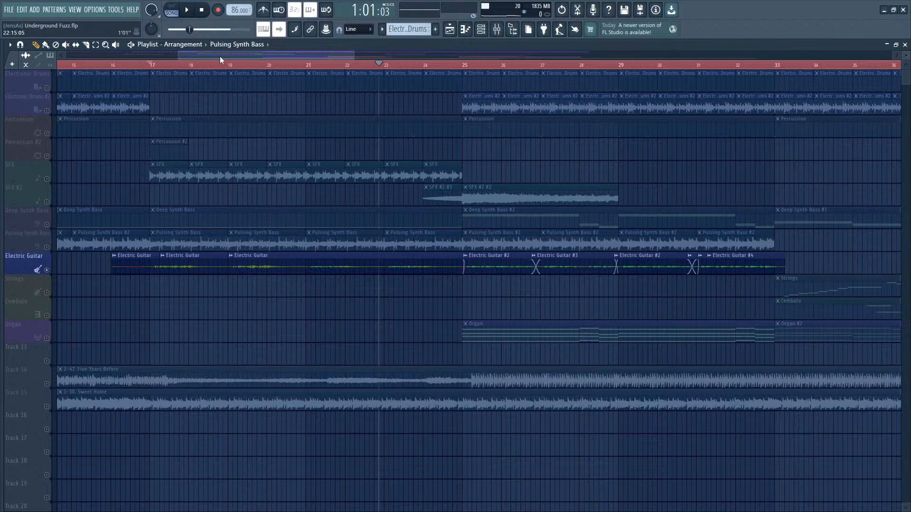
pyautogui.scroll(-1, 238, 87)
pyautogui.scroll(1, 238, 87)
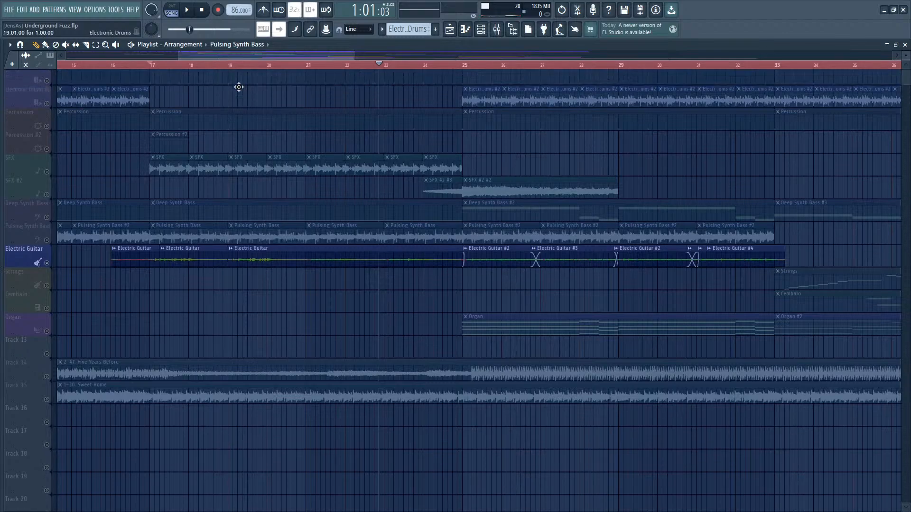
pyautogui.scroll(-5, 234, 66)
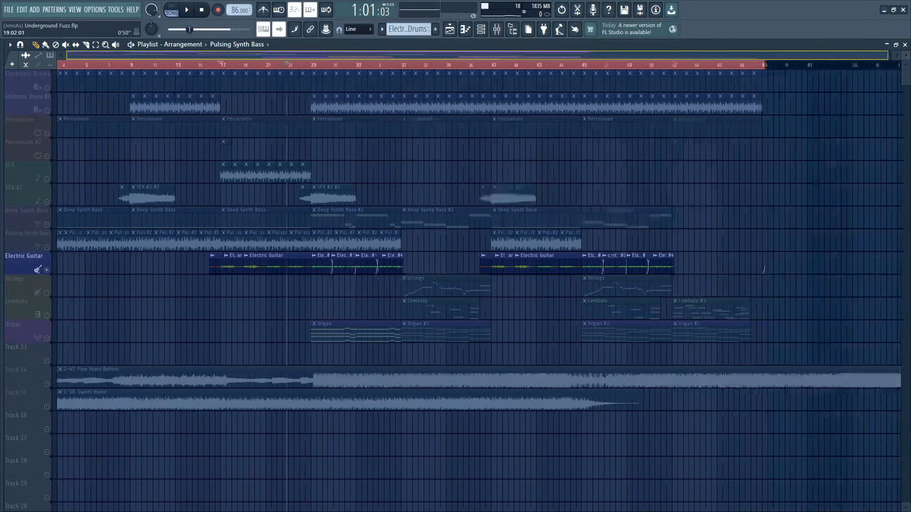
pyautogui.click(47, 270)
pyautogui.click(313, 67)
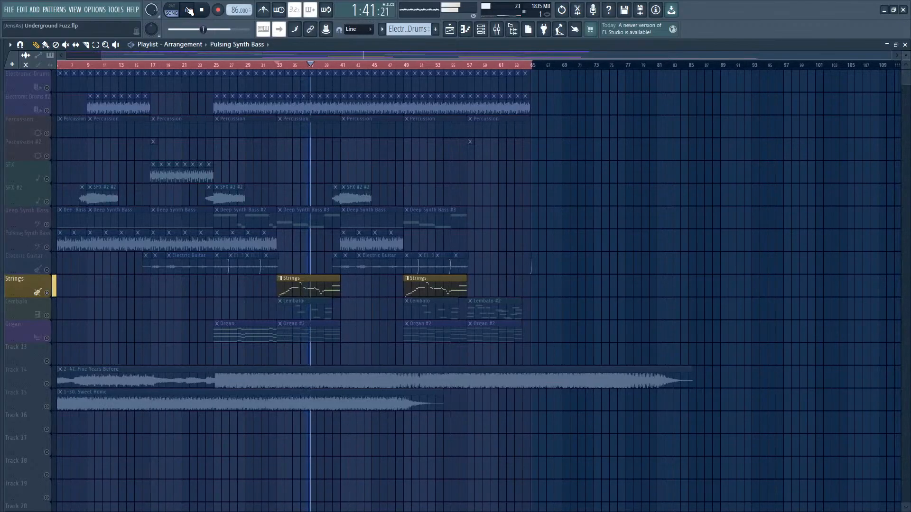
pyautogui.click(189, 10)
# Step: Inspect the patches of the Epic Strings 432Hz and Xpand!2 #2 channels, playing a little more of the strings in between
pyautogui.click(481, 29)
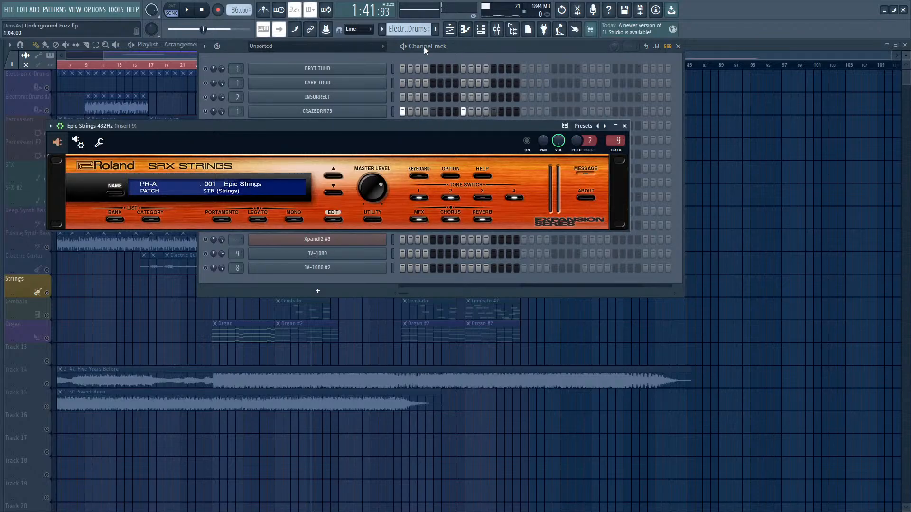
pyautogui.press('space')
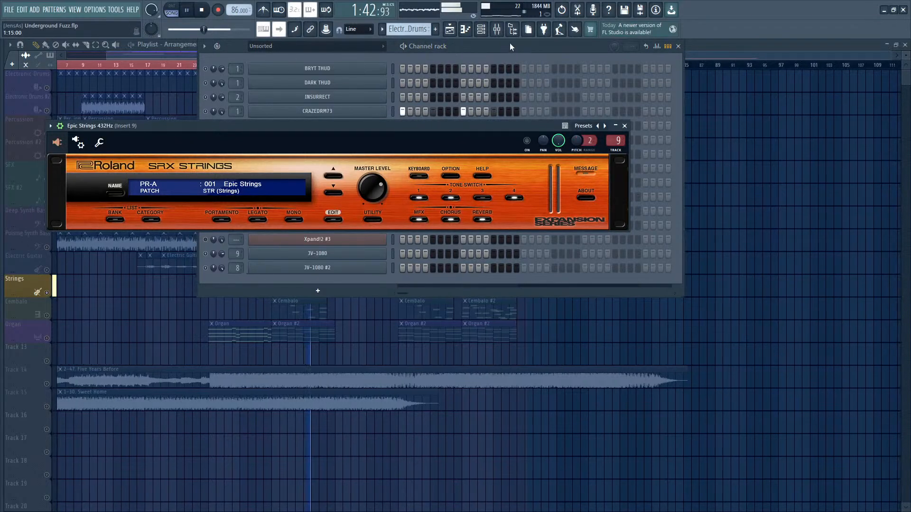
pyautogui.click(509, 43)
pyautogui.click(190, 9)
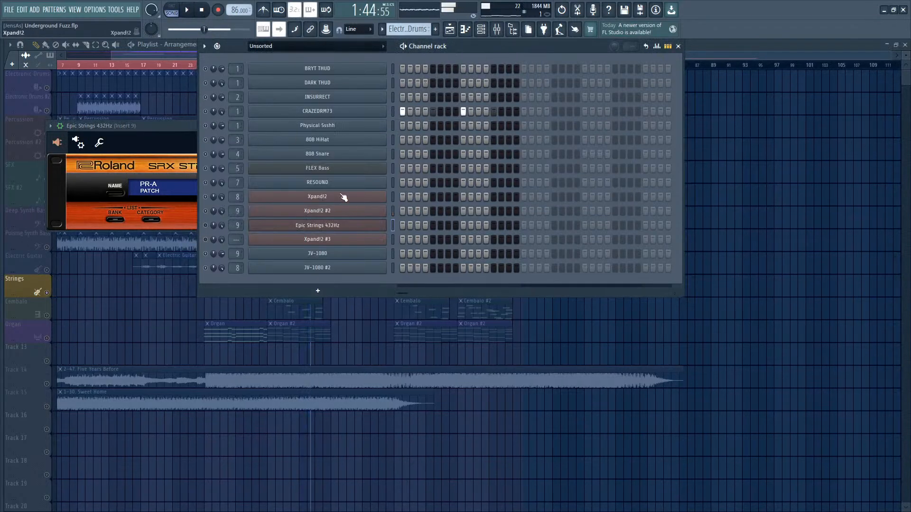
pyautogui.click(360, 212)
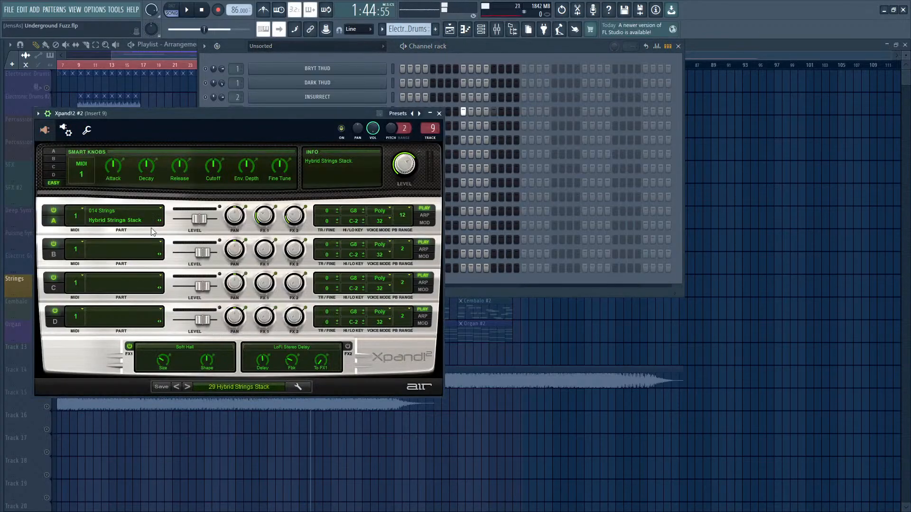
pyautogui.click(116, 58)
pyautogui.scroll(-4, 117, 57)
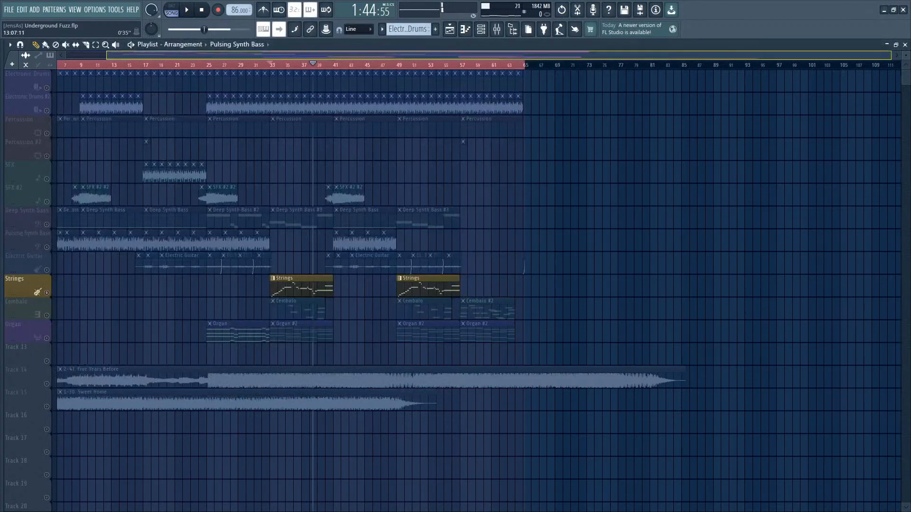
# Step: Solo the Pulsing Synth Bass track and listen to it from the start of the song
pyautogui.scroll(-2, 115, 58)
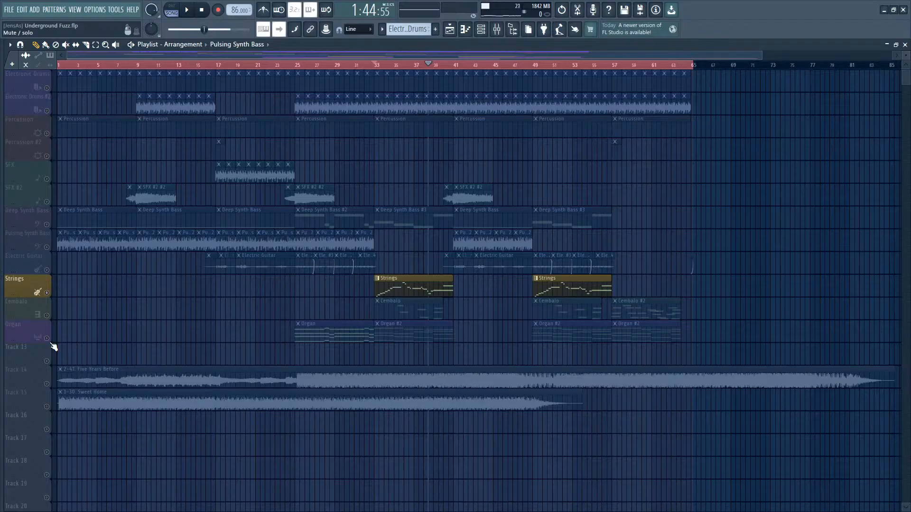
pyautogui.click(48, 250)
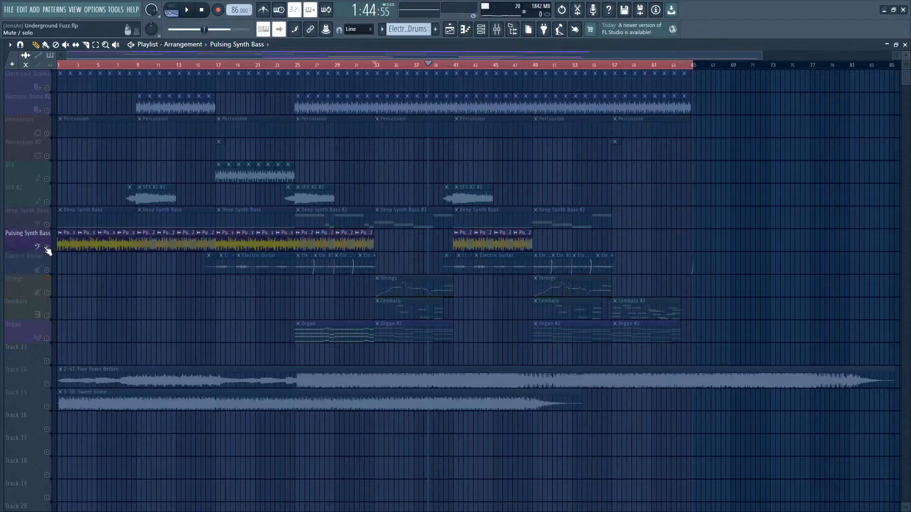
pyautogui.click(201, 9)
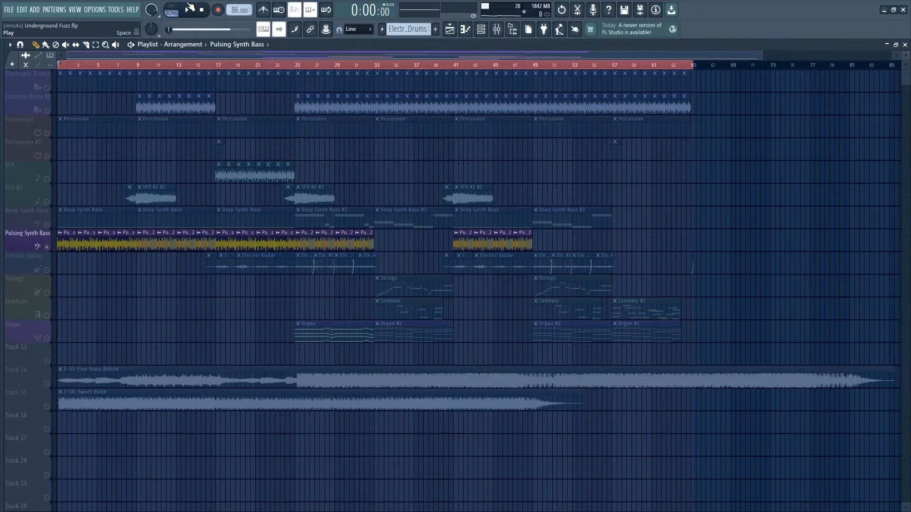
pyautogui.click(189, 6)
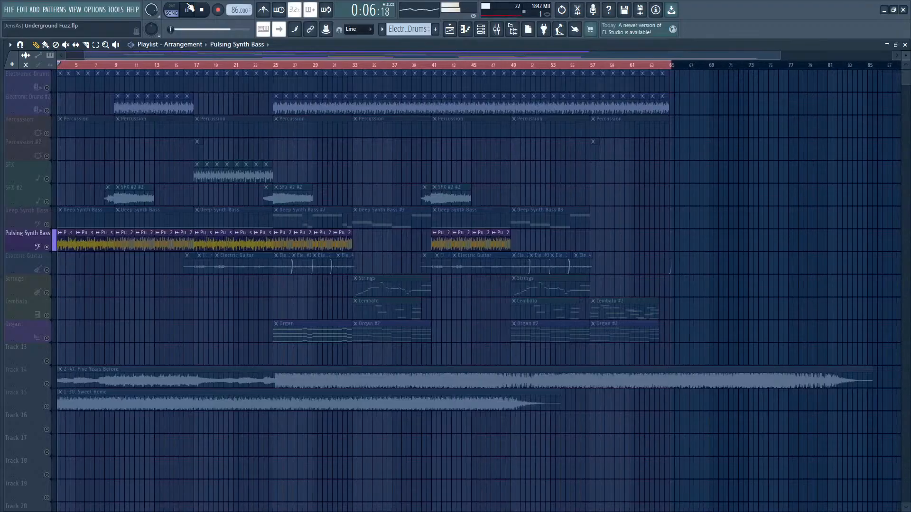
pyautogui.click(188, 7)
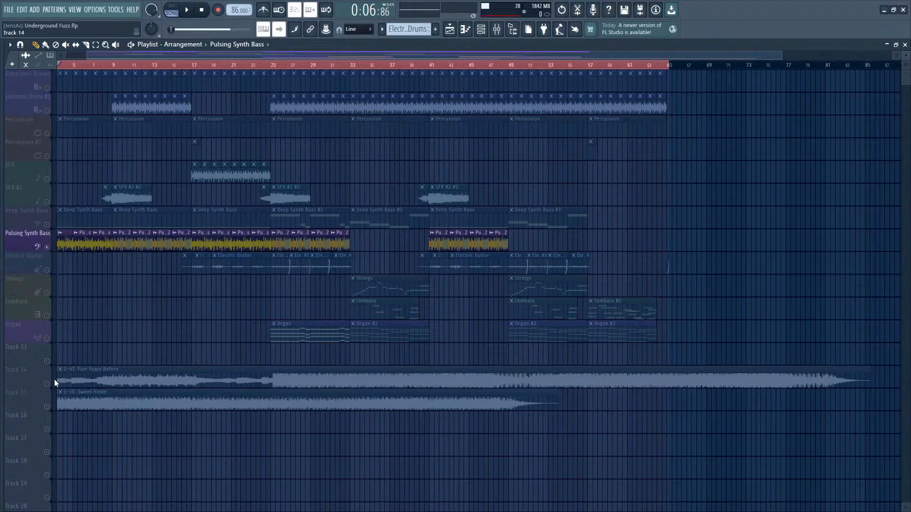
# Step: Isolate the Five Years Before reference audio on Track 14 and listen to it from bar 9
pyautogui.click(40, 383)
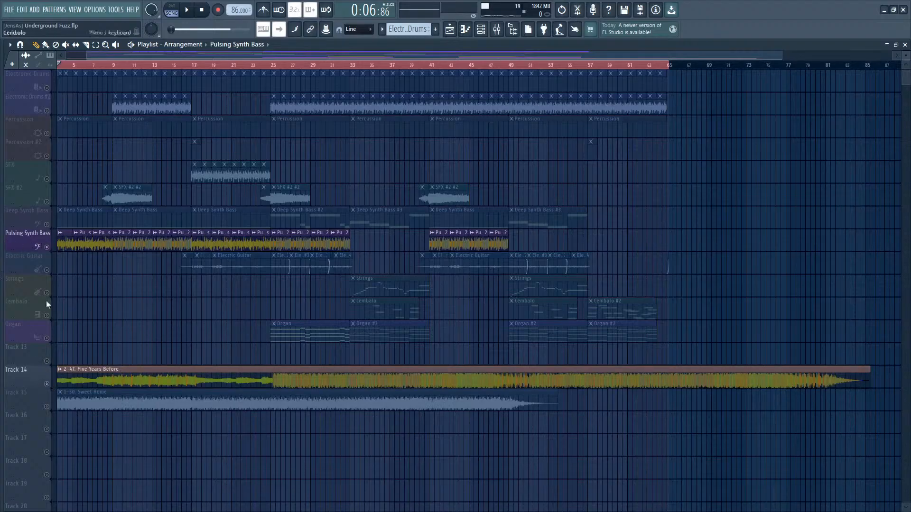
pyautogui.click(46, 247)
pyautogui.scroll(-2, 143, 67)
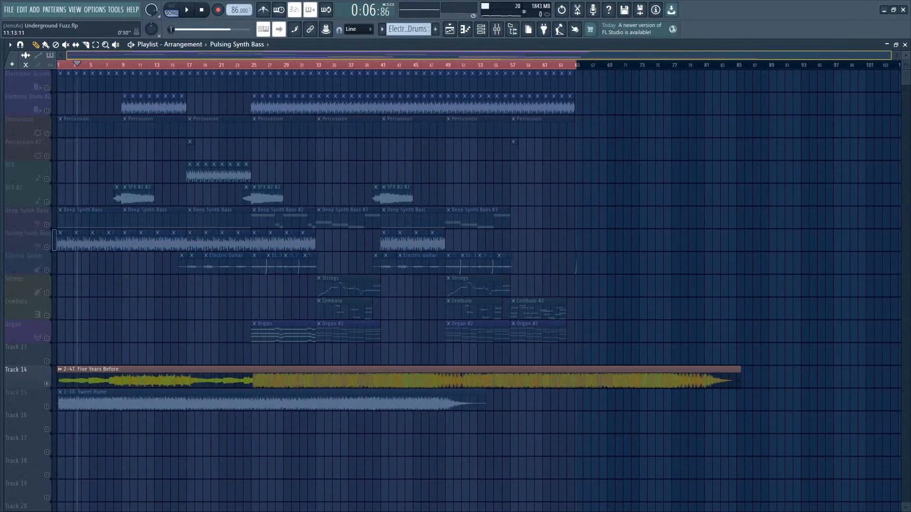
pyautogui.scroll(2, 185, 66)
pyautogui.click(170, 66)
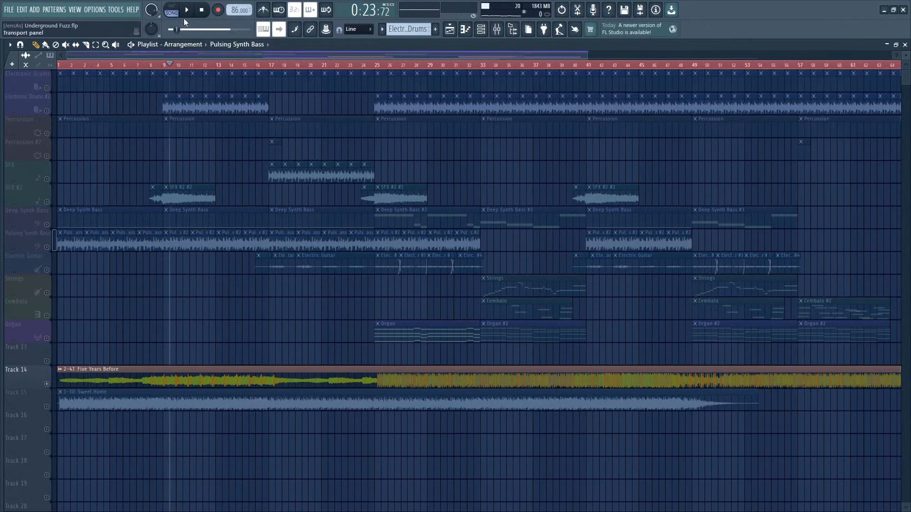
pyautogui.click(189, 13)
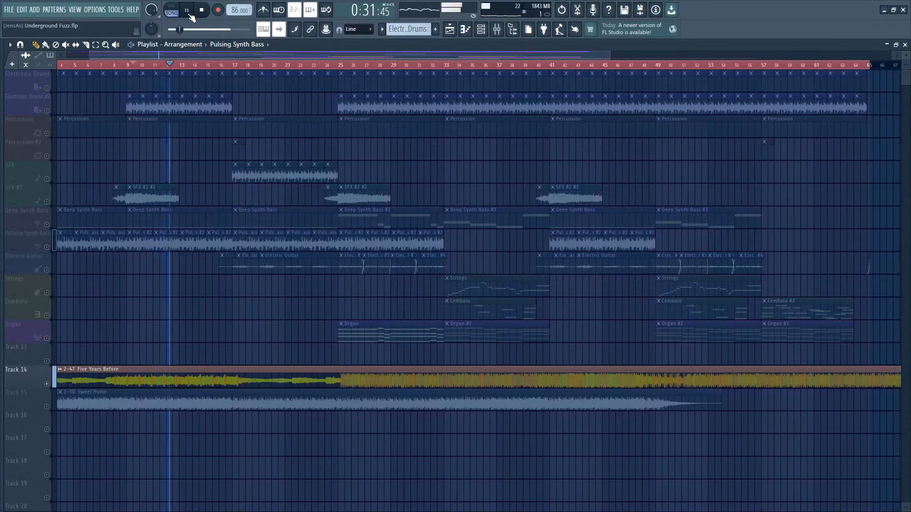
pyautogui.click(187, 10)
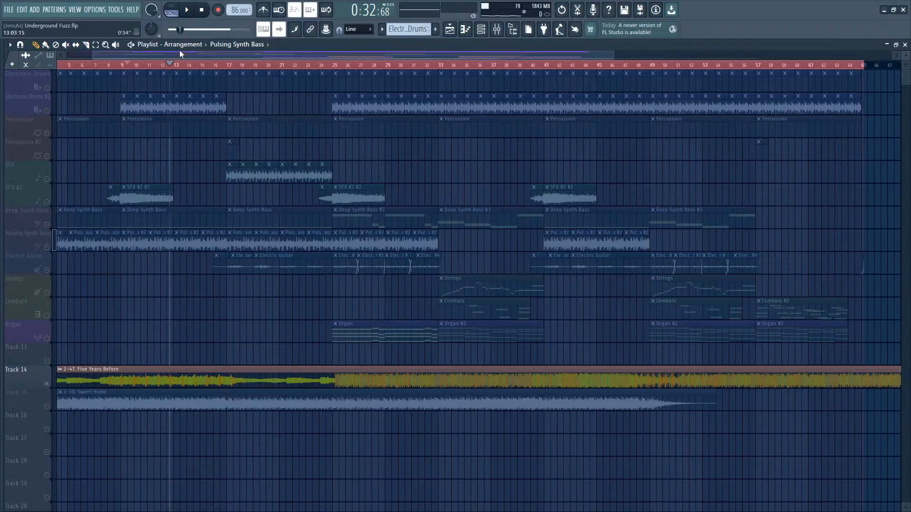
# Step: Isolate the Electric Guitar track and listen to it from bar 25
pyautogui.scroll(-4, 179, 53)
pyautogui.scroll(4, 179, 52)
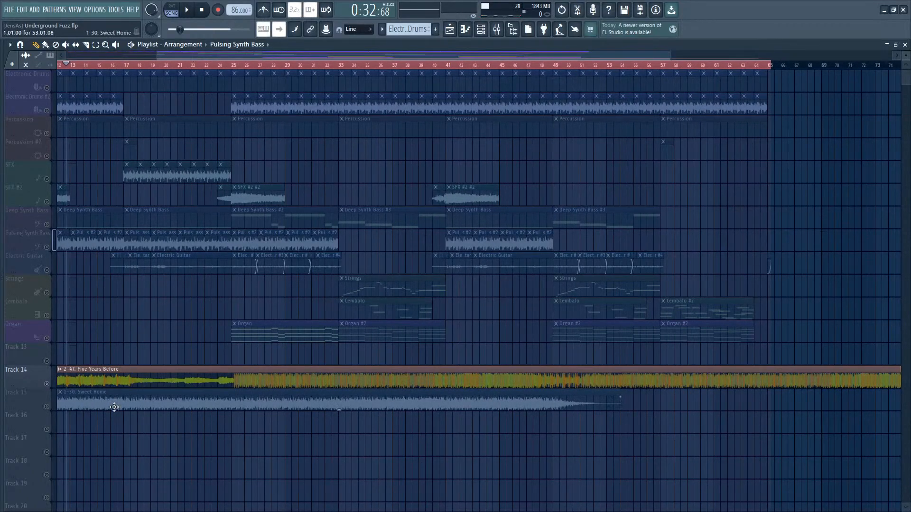
pyautogui.click(47, 270)
pyautogui.click(47, 384)
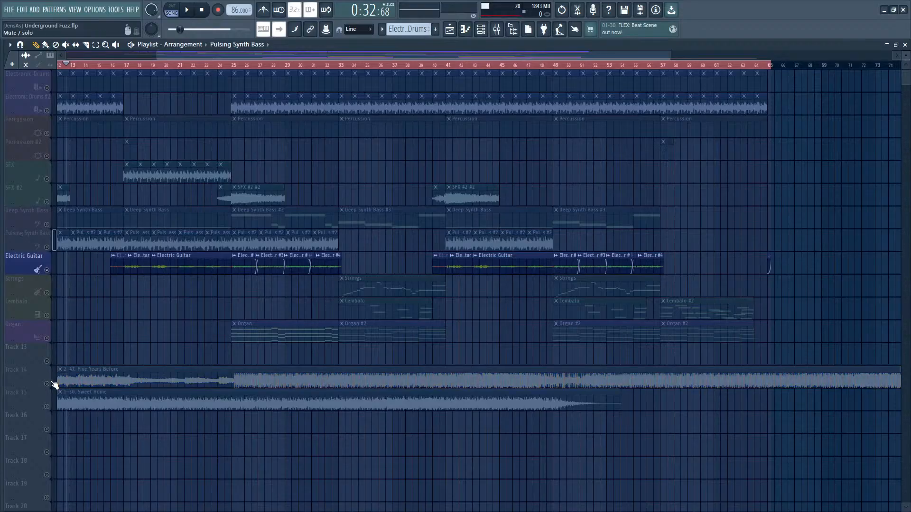
pyautogui.click(231, 63)
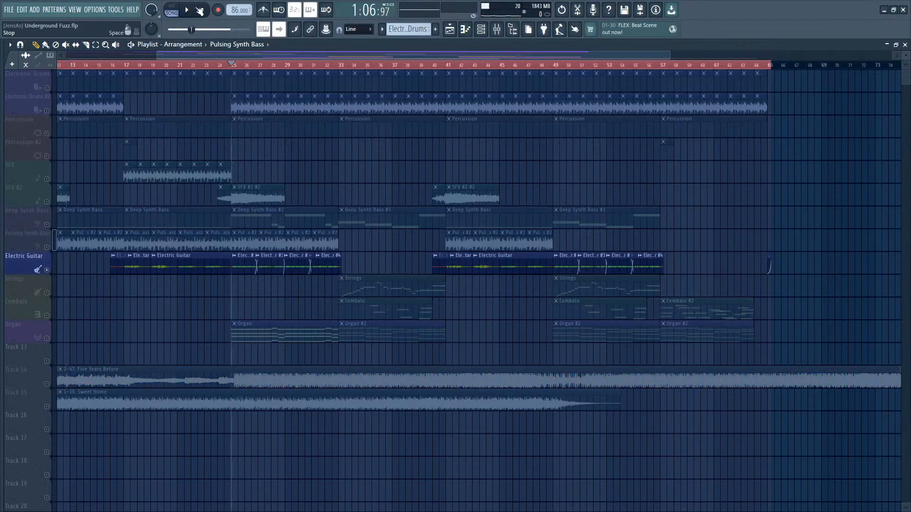
pyautogui.click(187, 10)
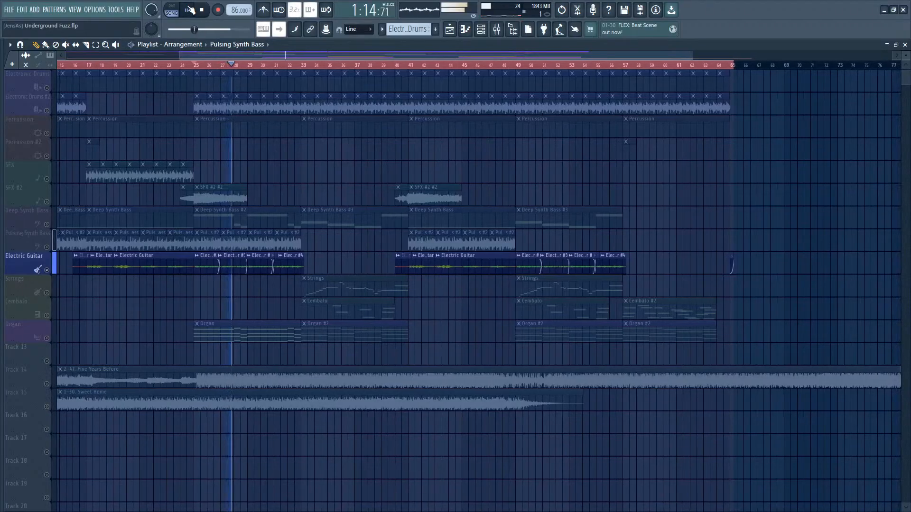
pyautogui.click(190, 9)
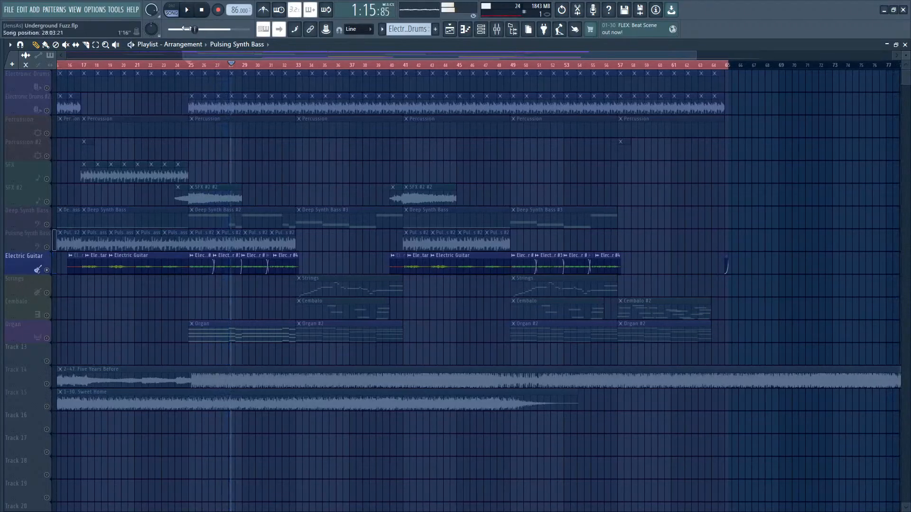
# Step: Unmute Deep Synth Bass and Organ alongside the Electric Guitar and listen to the three together from bar 25
pyautogui.click(194, 66)
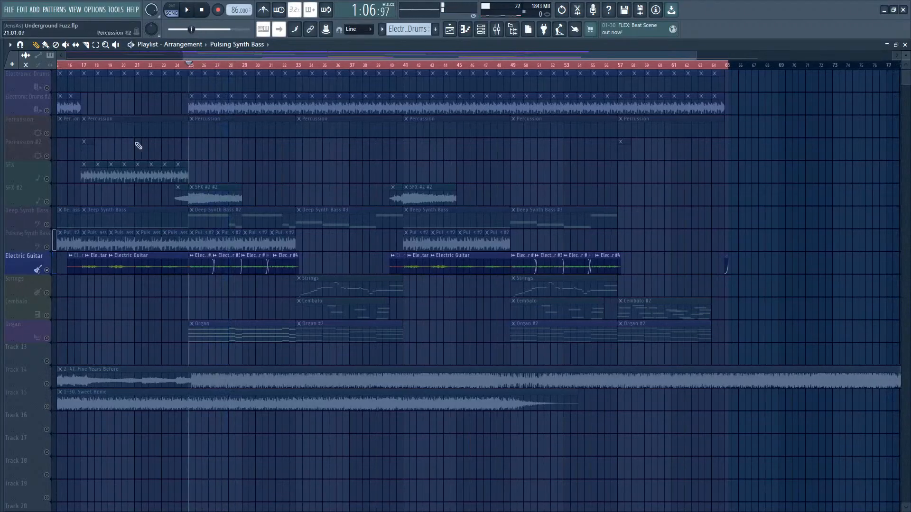
pyautogui.click(47, 224)
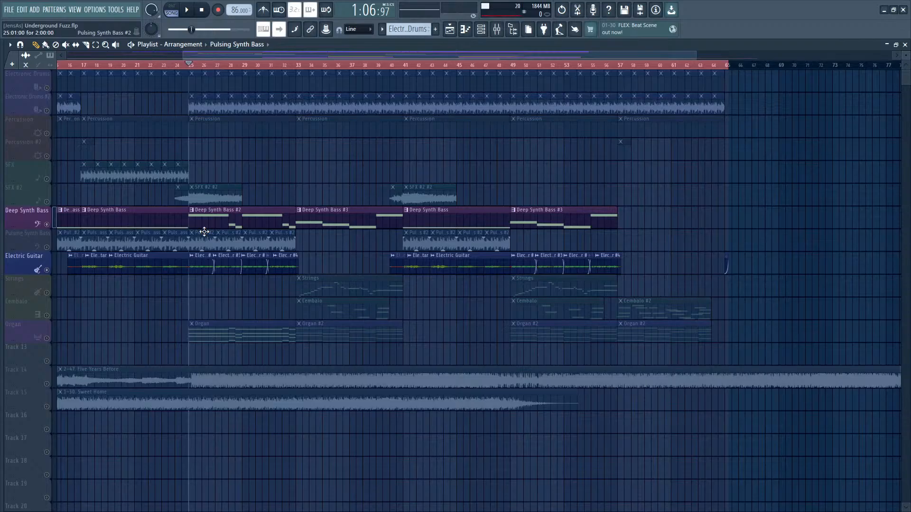
pyautogui.click(47, 338)
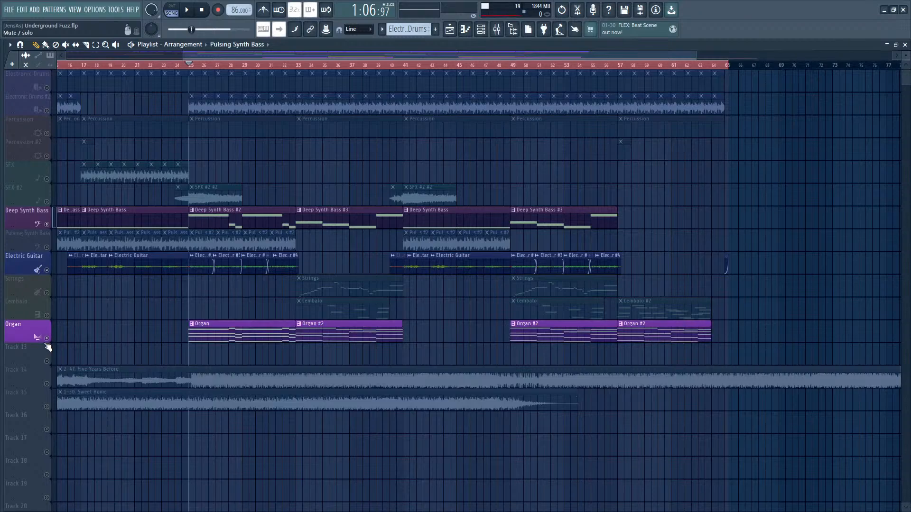
pyautogui.click(187, 10)
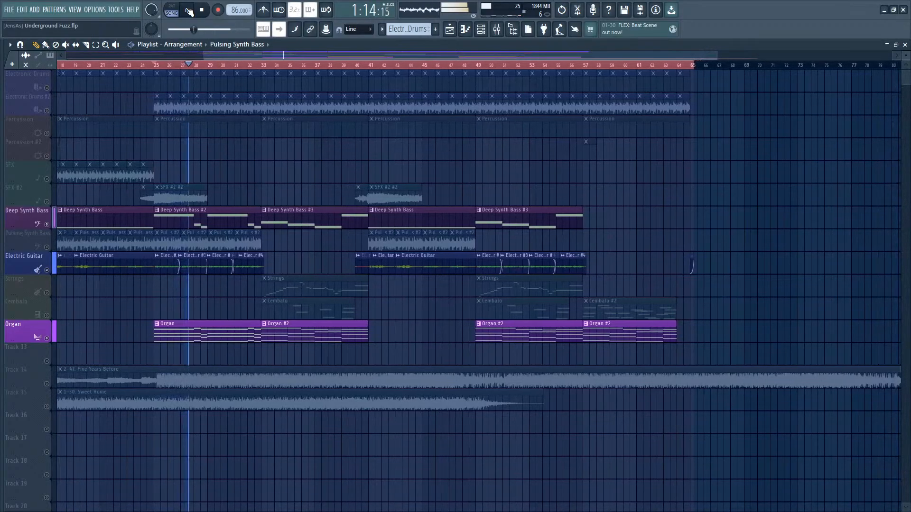
pyautogui.click(189, 10)
# Step: Solo the Sweet Home reference audio on Track 15 and listen to it from bar 1
pyautogui.moveTo(354, 55); pyautogui.dragTo(212, 57)
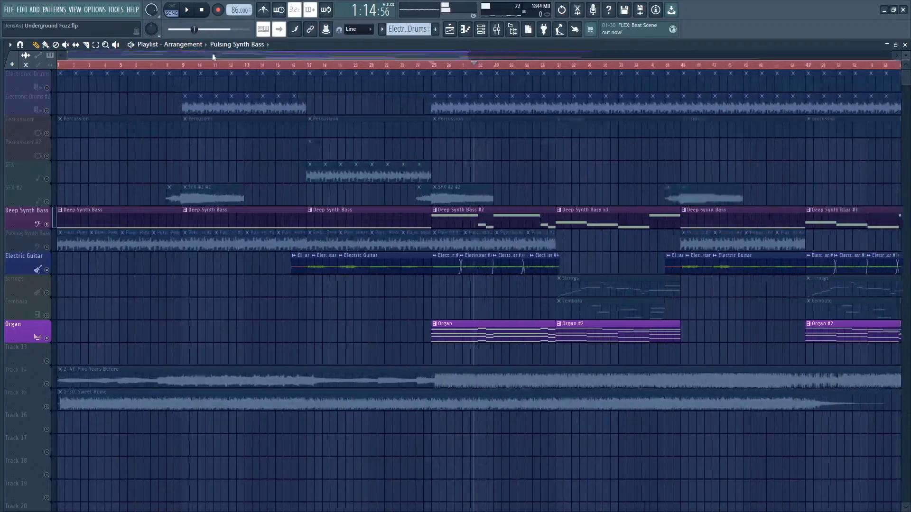
pyautogui.click(46, 400)
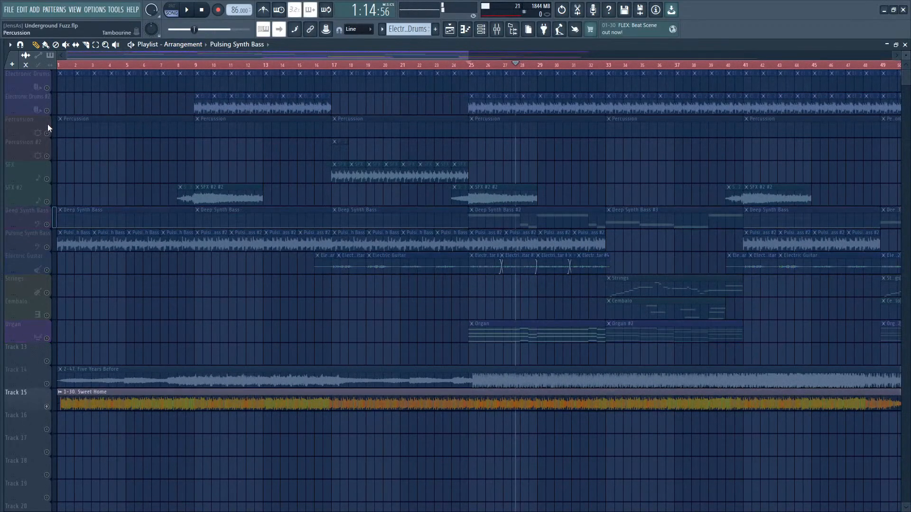
pyautogui.click(60, 66)
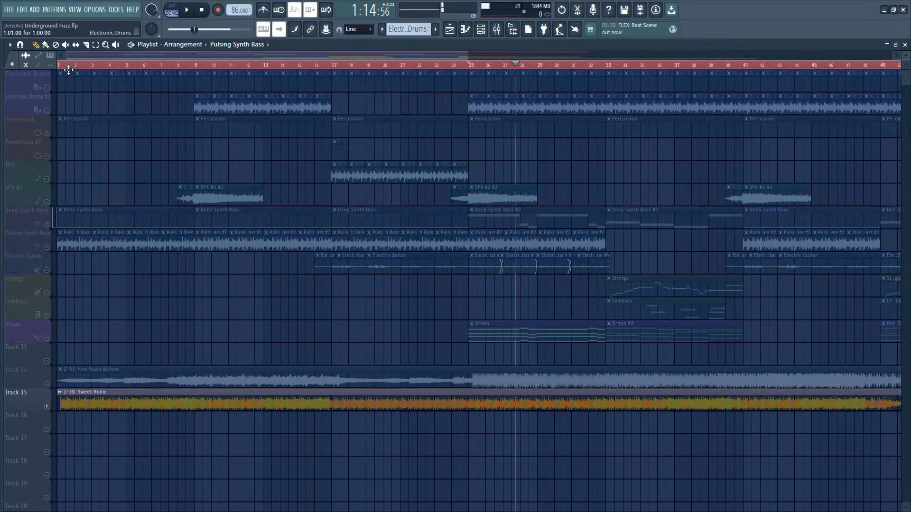
pyautogui.click(189, 12)
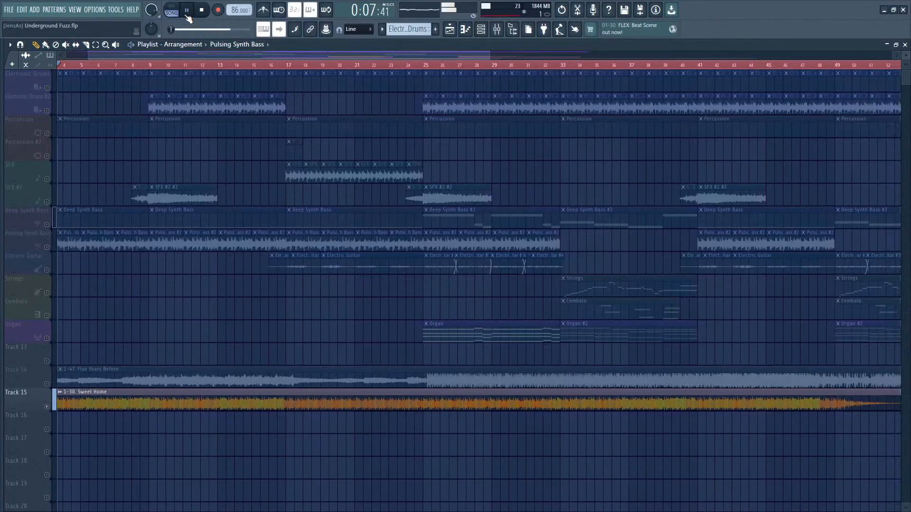
pyautogui.click(187, 11)
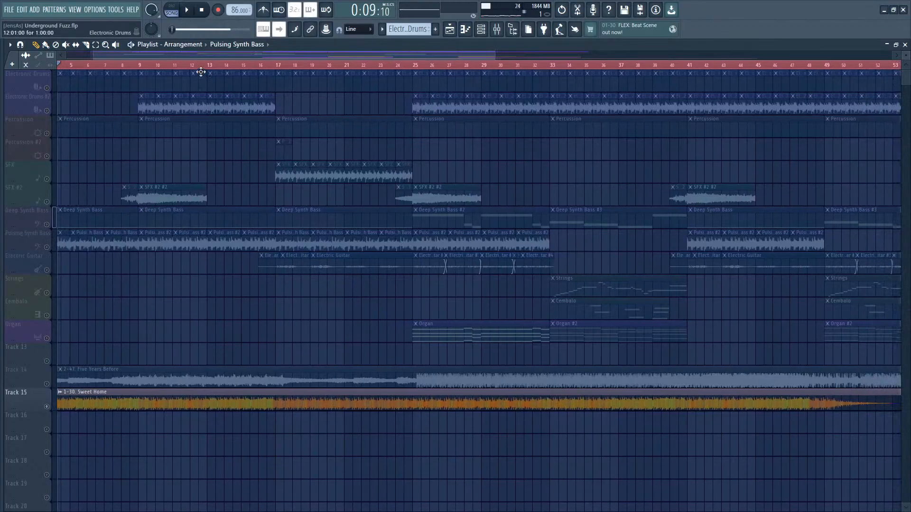
# Step: Bring all tracks back from solo and mute the two reference audio tracks, Track 14 and Track 15
pyautogui.scroll(-5, 175, 126)
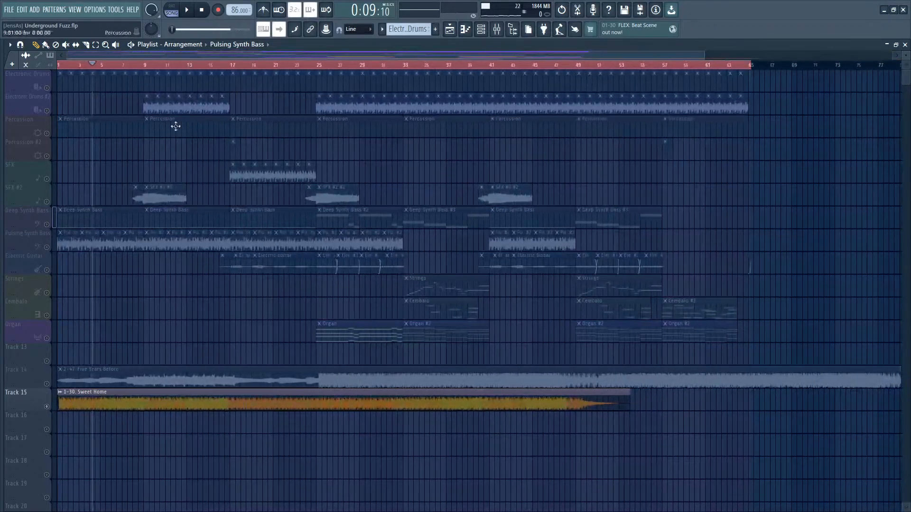
pyautogui.rightClick(48, 406)
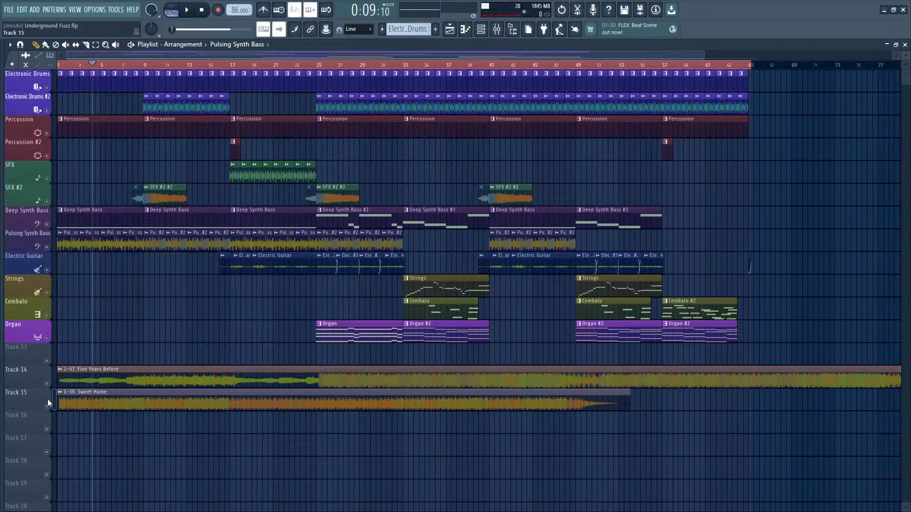
pyautogui.click(48, 402)
pyautogui.click(47, 384)
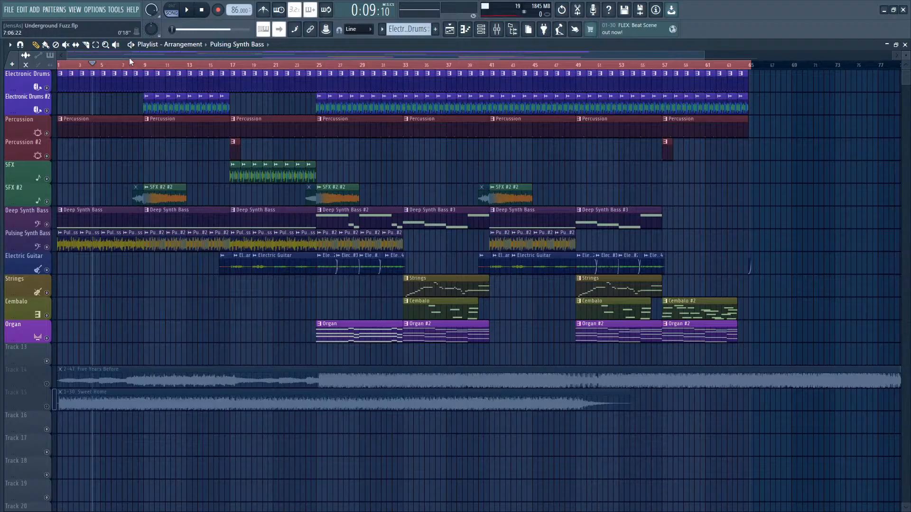
# Step: Listen to the complete arrangement from bar 1 through to its end at bar 65
pyautogui.scroll(8, 129, 57)
pyautogui.moveTo(126, 56); pyautogui.dragTo(60, 66)
pyautogui.click(189, 9)
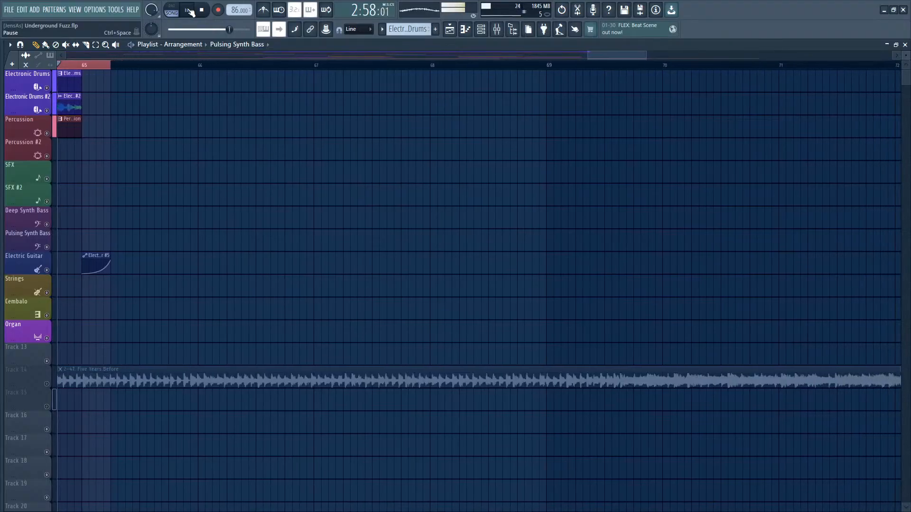
pyautogui.click(190, 12)
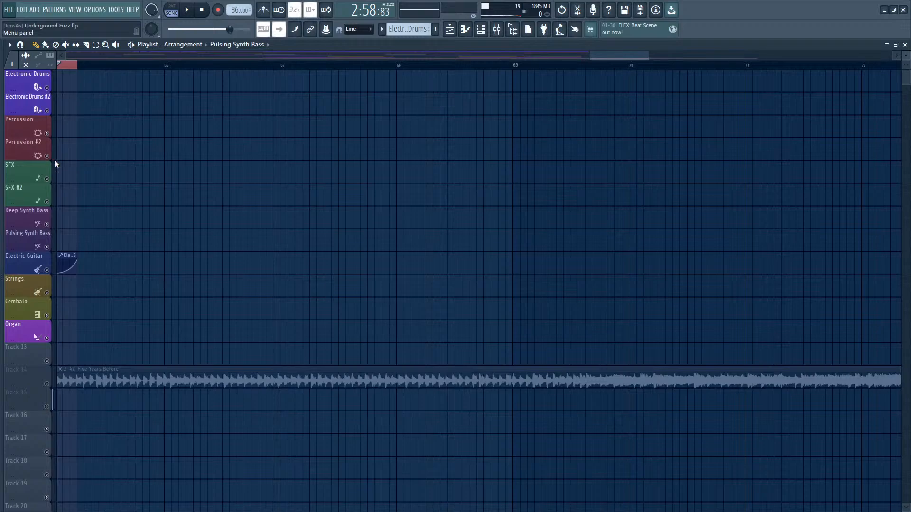
# Step: Open the Energy Stream Corridor.flp project and mute its reference audio on Track 11 and Track 12
pyautogui.click(446, 288)
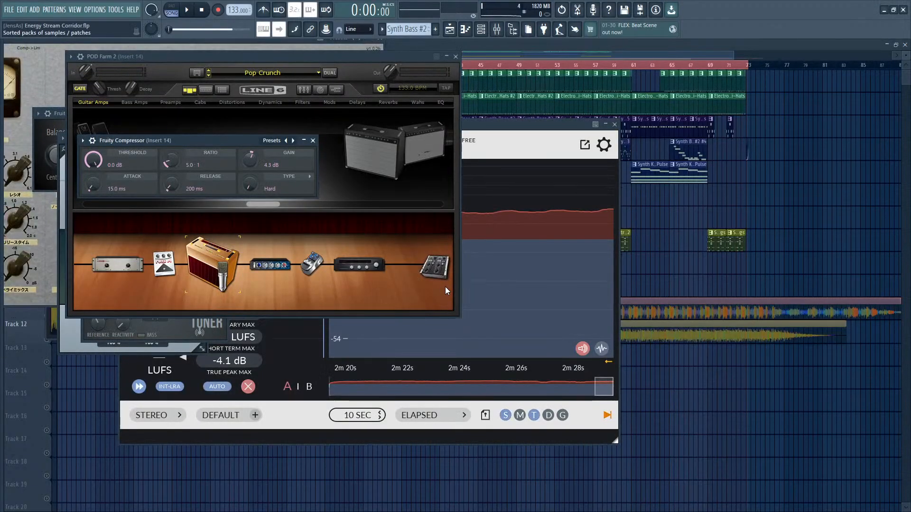
pyautogui.moveTo(537, 55); pyautogui.dragTo(537, 123)
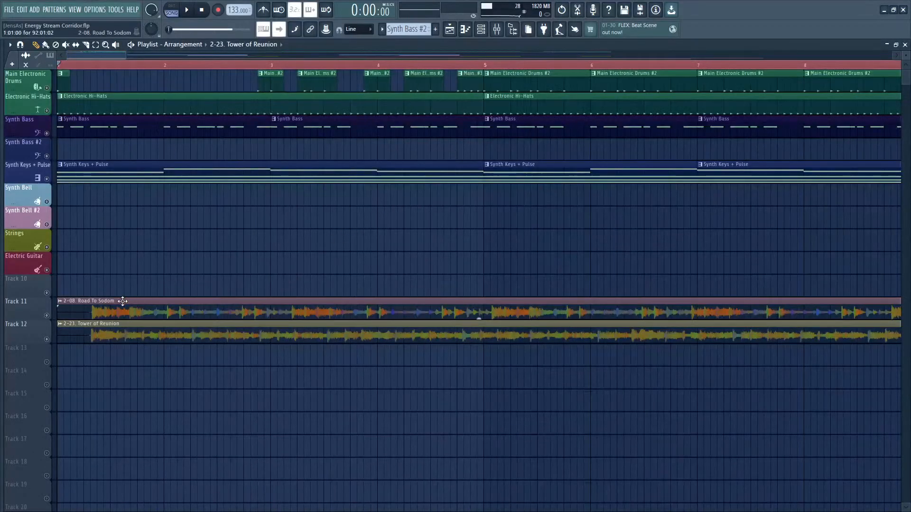
pyautogui.click(47, 316)
pyautogui.click(47, 340)
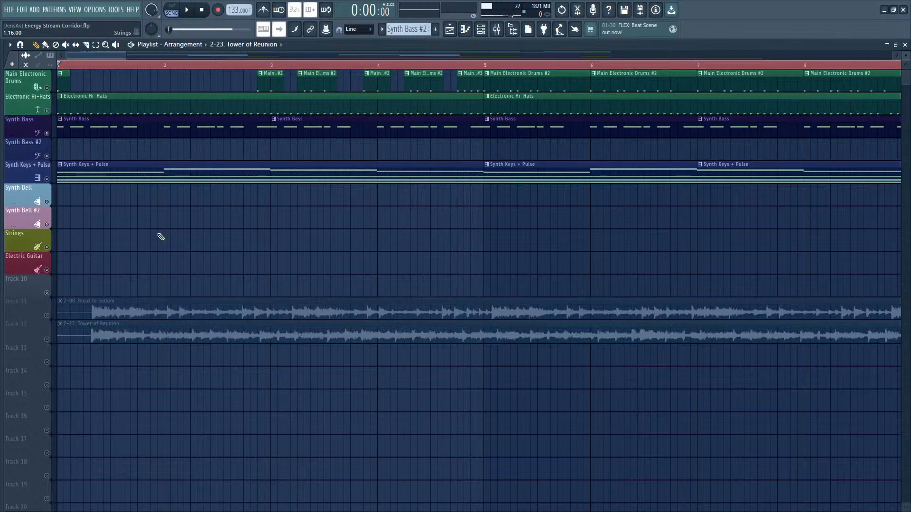
# Step: Listen to the arrangement from bar 1, stop it, and set the playhead to bar 5
pyautogui.press('space')
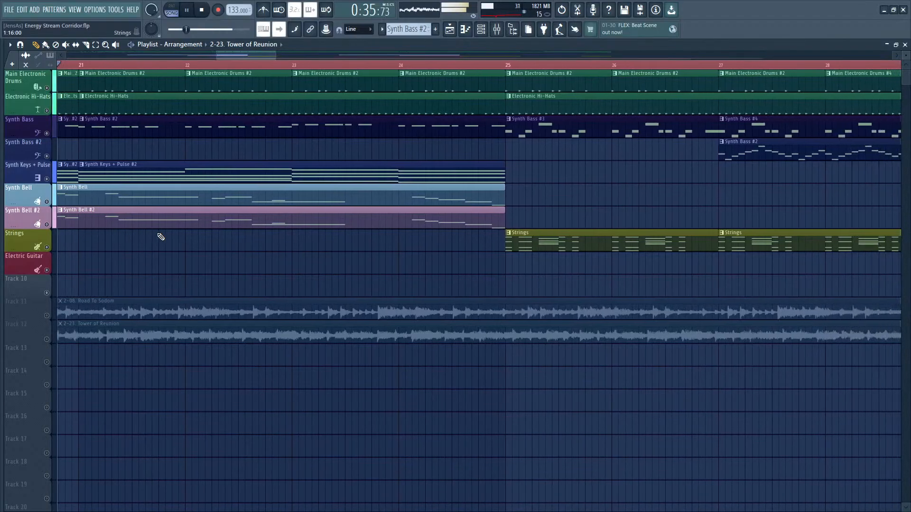
pyautogui.press('space')
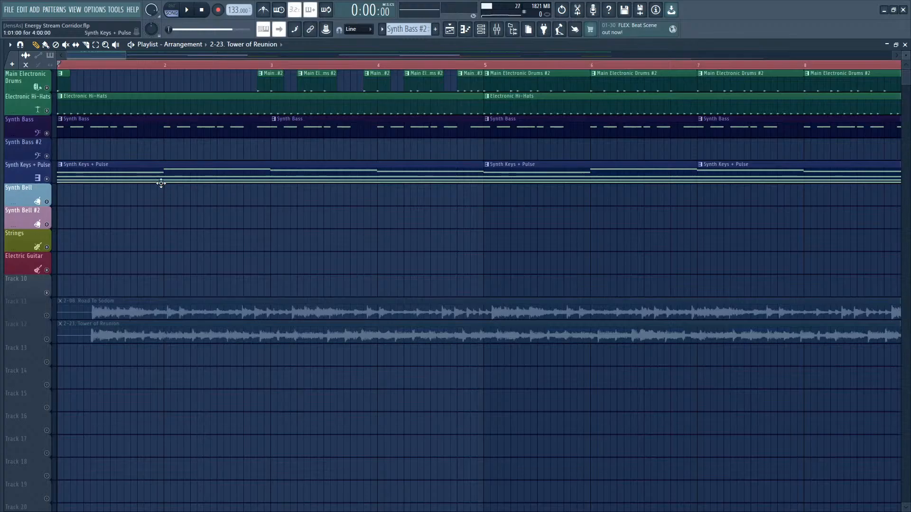
pyautogui.click(491, 65)
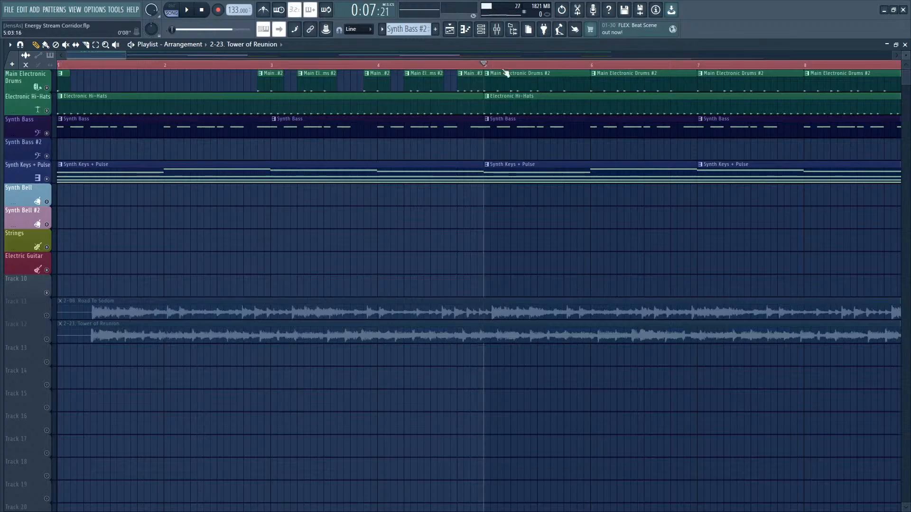
# Step: Listen to the arrangement from bar 5 up to about bar 11 and pause it
pyautogui.click(186, 10)
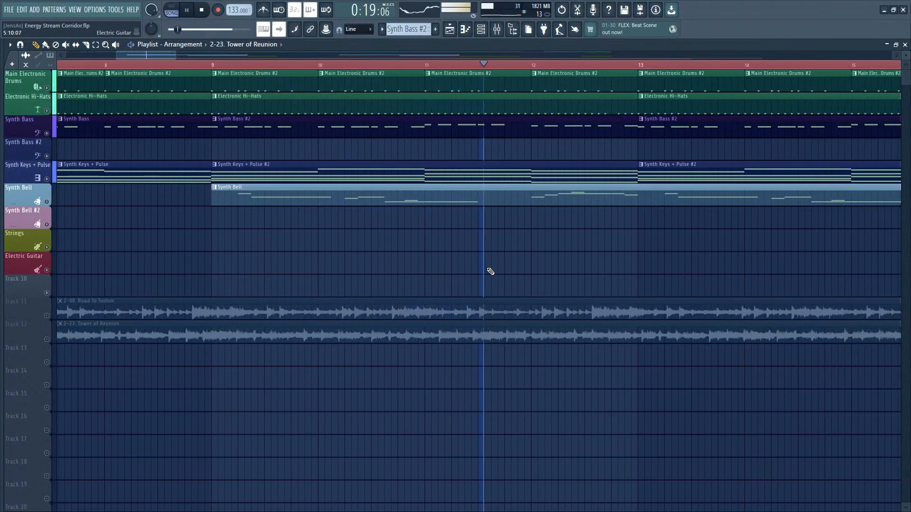
pyautogui.click(188, 14)
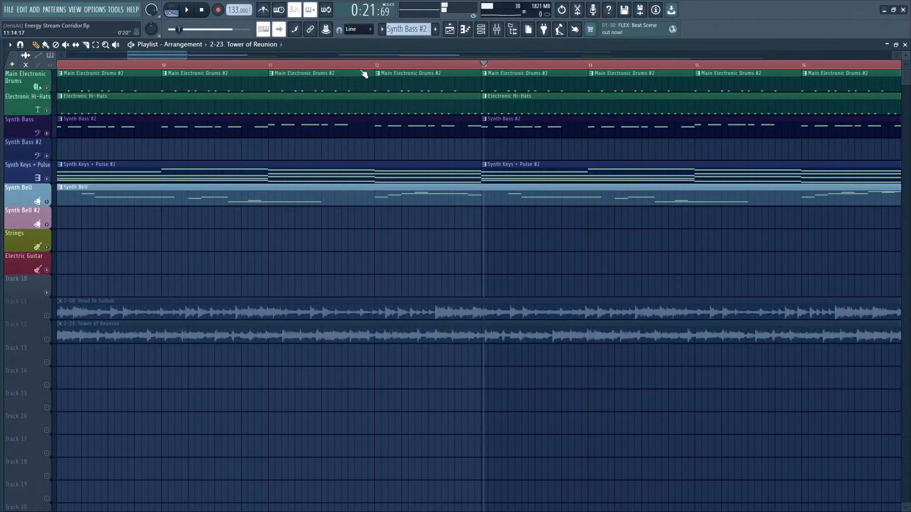
# Step: Solo the Road To Sodom reference on Track 11 and listen to it from the start of bar 1 to about bar 7
pyautogui.moveTo(186, 55); pyautogui.dragTo(370, 56)
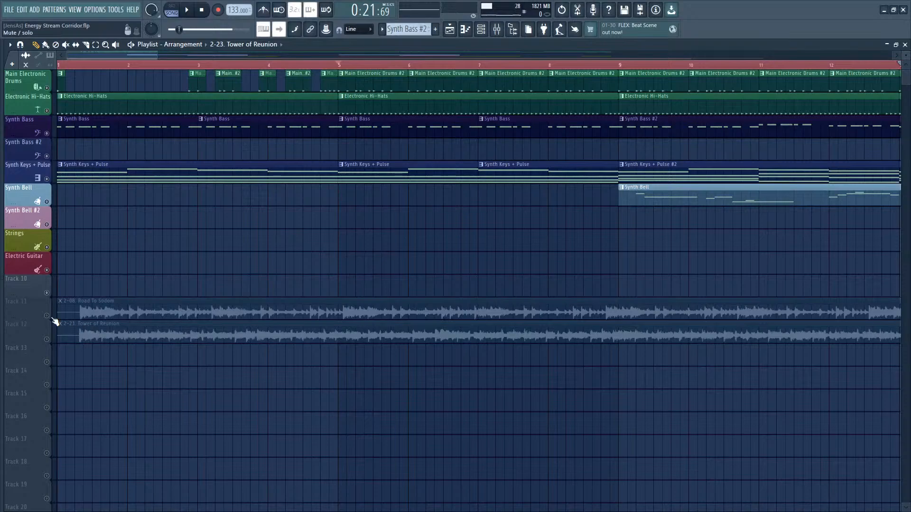
pyautogui.keyDown('ctrl'); pyautogui.click(47, 316); pyautogui.keyUp('ctrl')
pyautogui.click(82, 65)
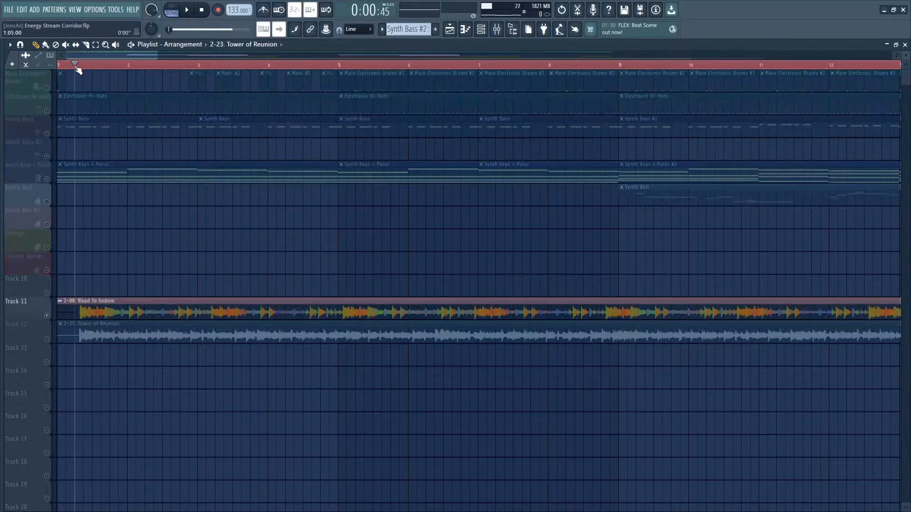
pyautogui.click(187, 10)
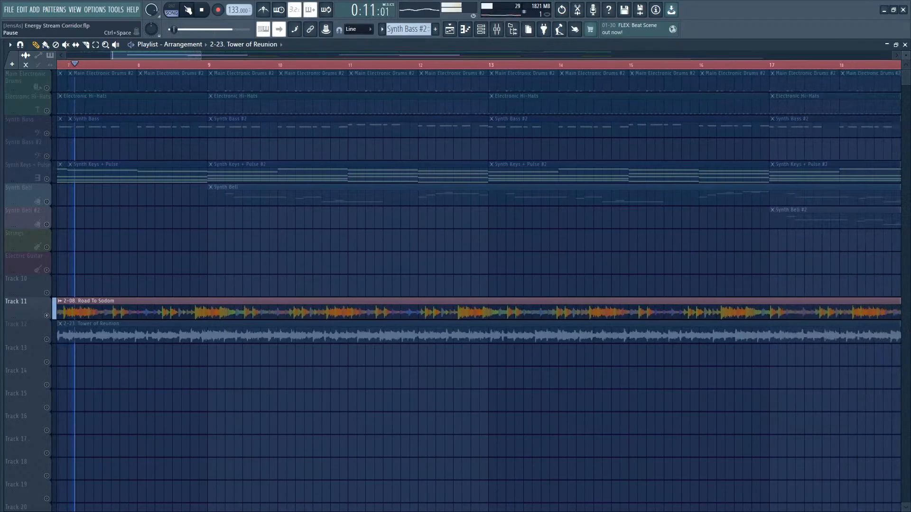
pyautogui.click(188, 10)
# Step: Switch playback to the Tower of Reunion reference on Track 12, with Track 11 muted, and listen from bar 1 to bar 7
pyautogui.moveTo(187, 55); pyautogui.dragTo(287, 55)
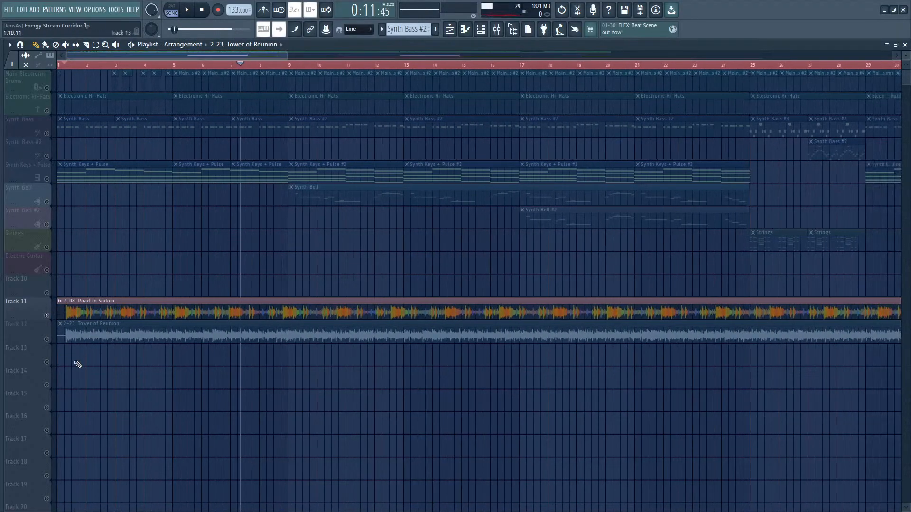
pyautogui.click(47, 338)
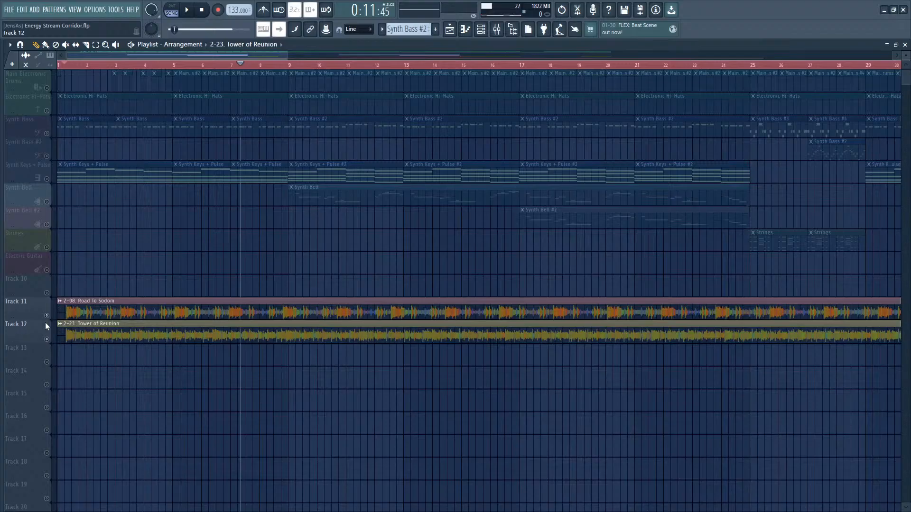
pyautogui.click(47, 315)
pyautogui.click(78, 66)
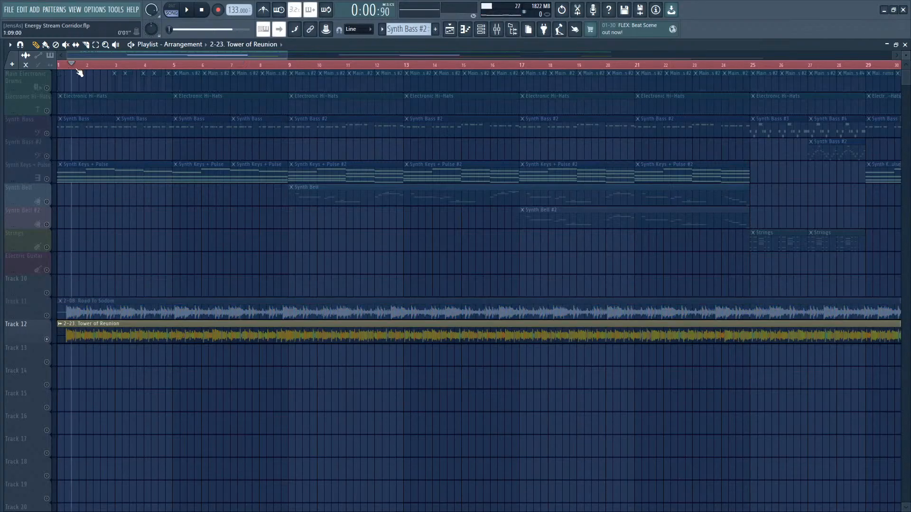
pyautogui.click(65, 65)
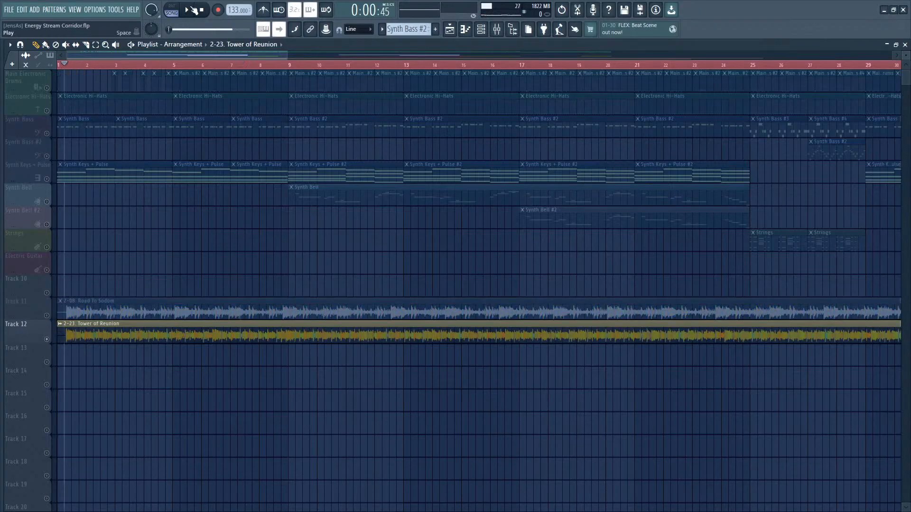
pyautogui.click(193, 10)
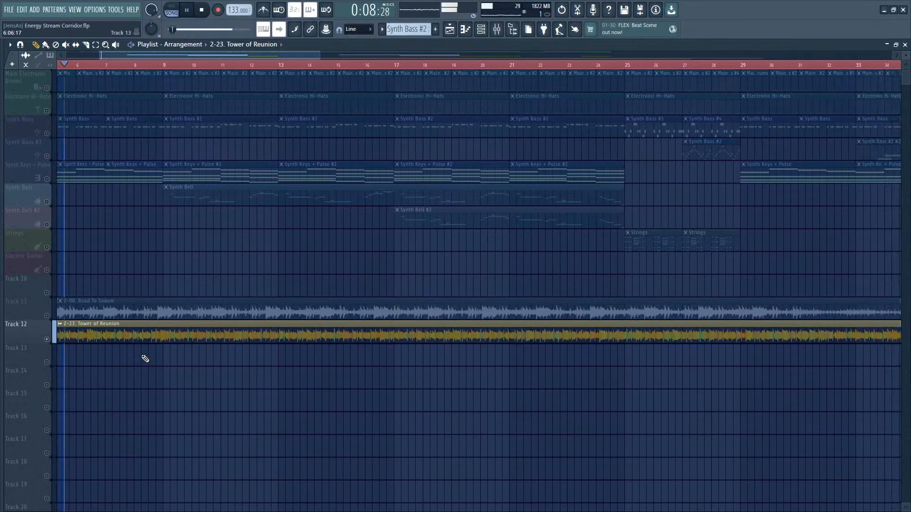
pyautogui.click(187, 10)
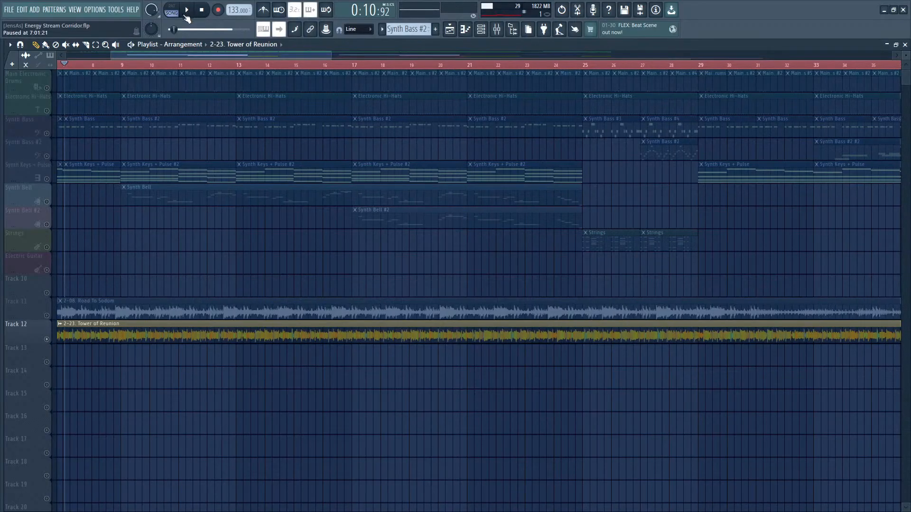
# Step: Bring all tracks back from solo and mute the reference audio on Track 11 and Track 12
pyautogui.click(46, 315)
pyautogui.rightClick(47, 339)
pyautogui.click(46, 316)
pyautogui.click(47, 339)
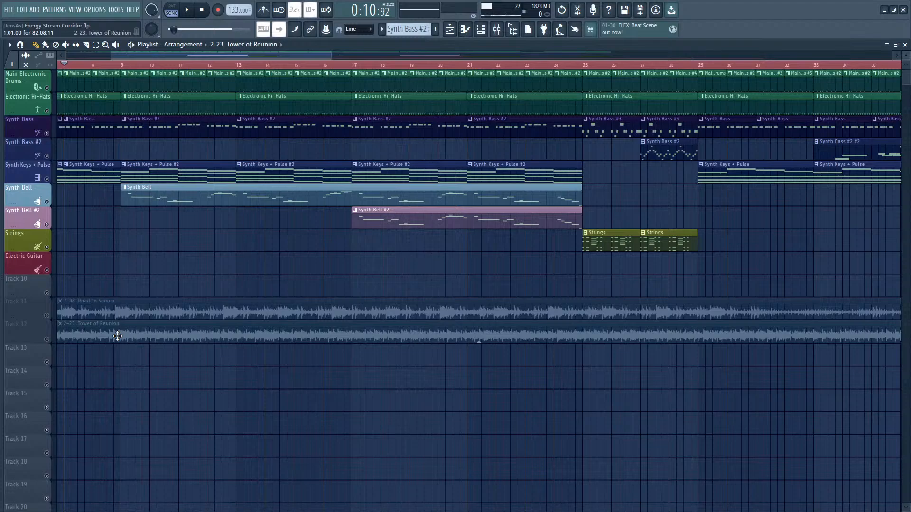
# Step: Solo the Synth Bass track and listen to its line from bar 7 to about bar 10
pyautogui.rightClick(46, 134)
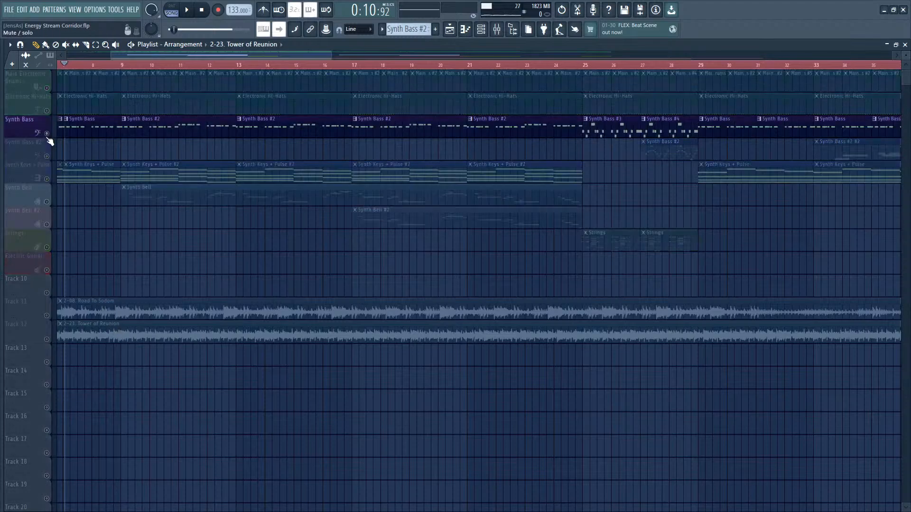
pyautogui.press('space')
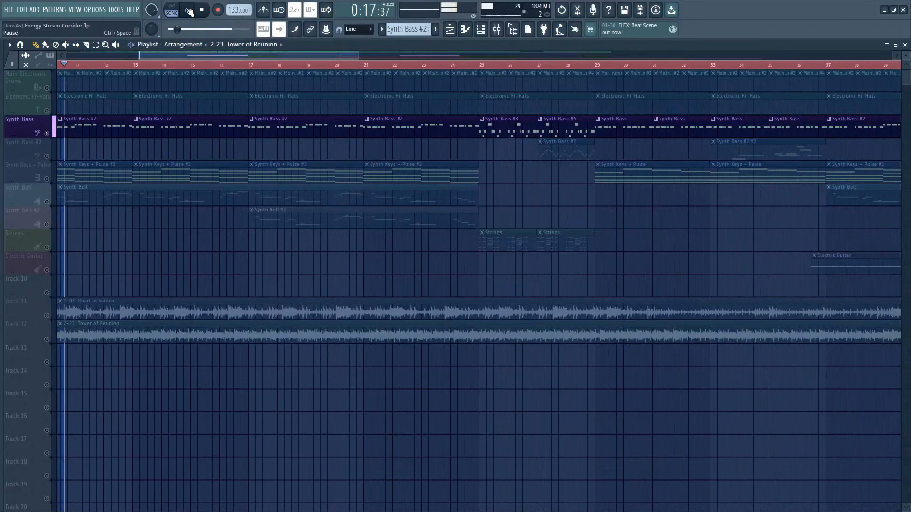
pyautogui.click(188, 11)
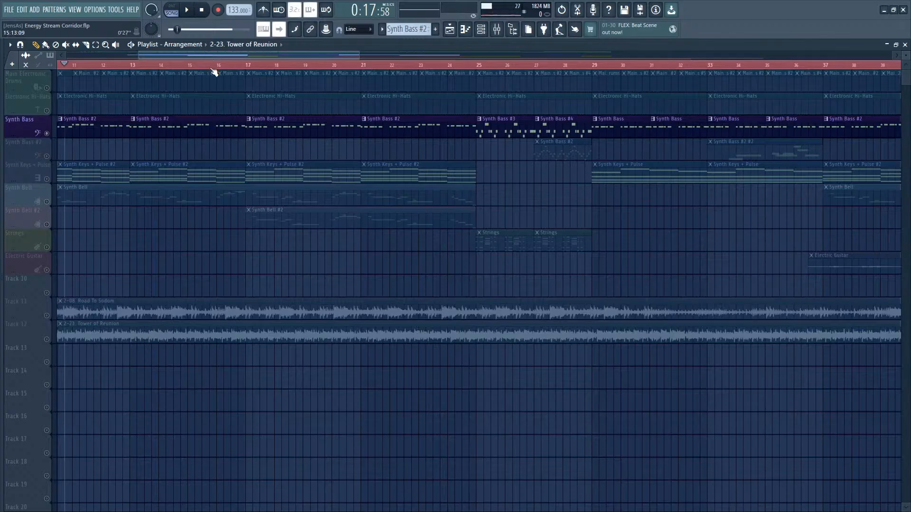
# Step: Solo the Tower of Reunion reference on Track 12 and listen from bar 1, pausing near bar 4 before continuing past bar 6
pyautogui.hscroll(-3, 203, 71)
pyautogui.moveTo(182, 56); pyautogui.dragTo(183, 60)
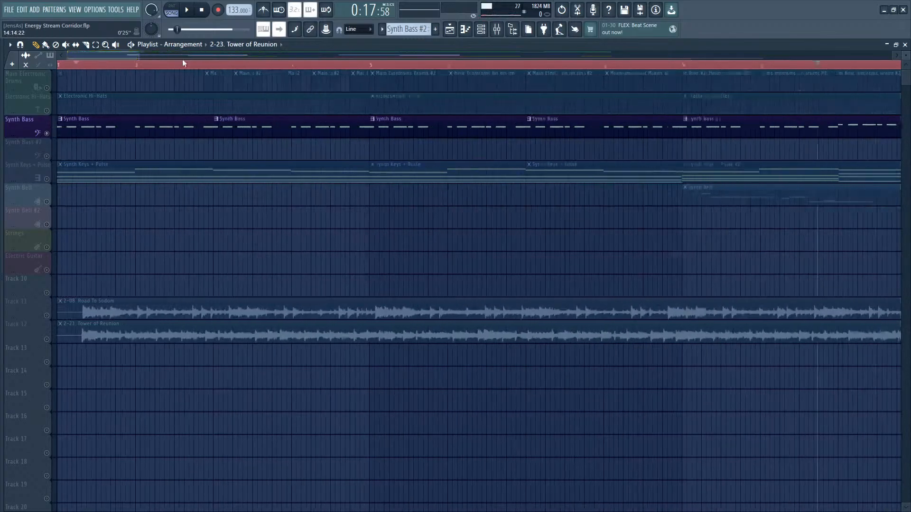
pyautogui.rightClick(46, 339)
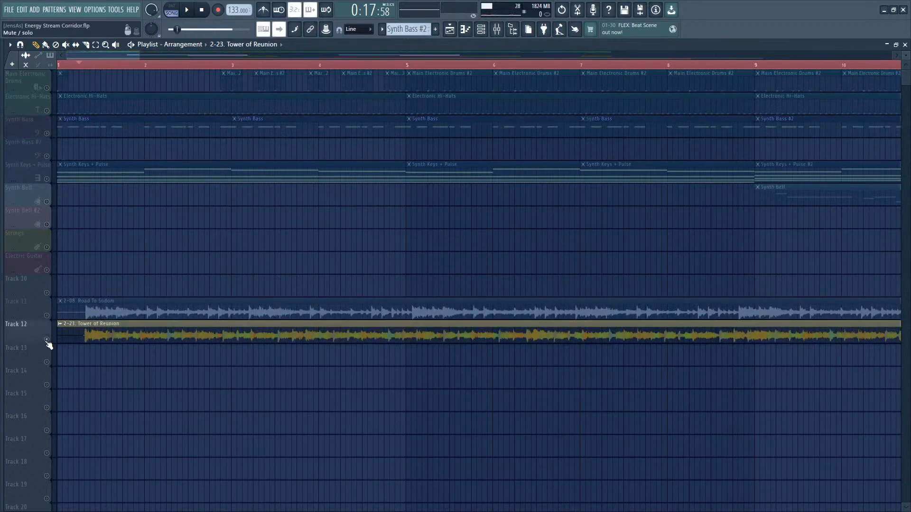
pyautogui.click(102, 65)
pyautogui.click(186, 13)
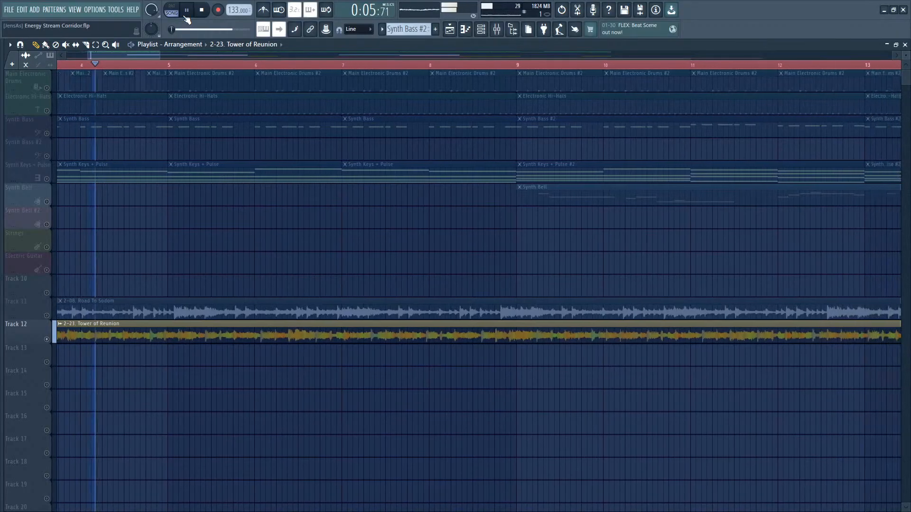
pyautogui.click(187, 16)
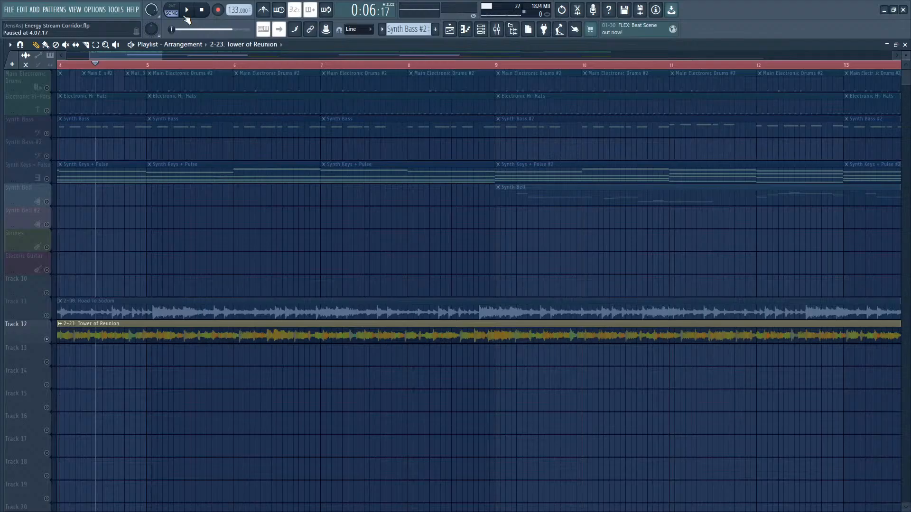
pyautogui.click(187, 17)
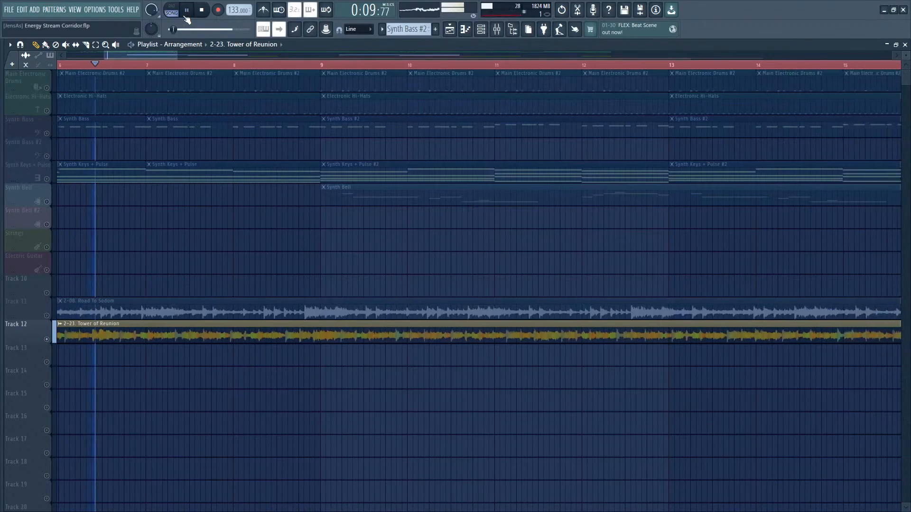
pyautogui.click(186, 16)
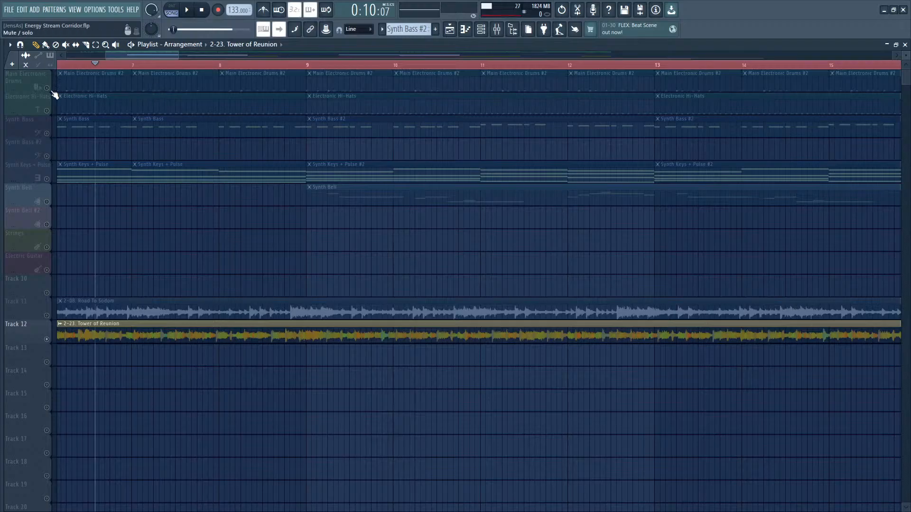
# Step: Isolate the Main Electronic Drums and Electronic Hi-Hats tracks together and listen to them until about bar 10
pyautogui.rightClick(46, 89)
pyautogui.click(46, 111)
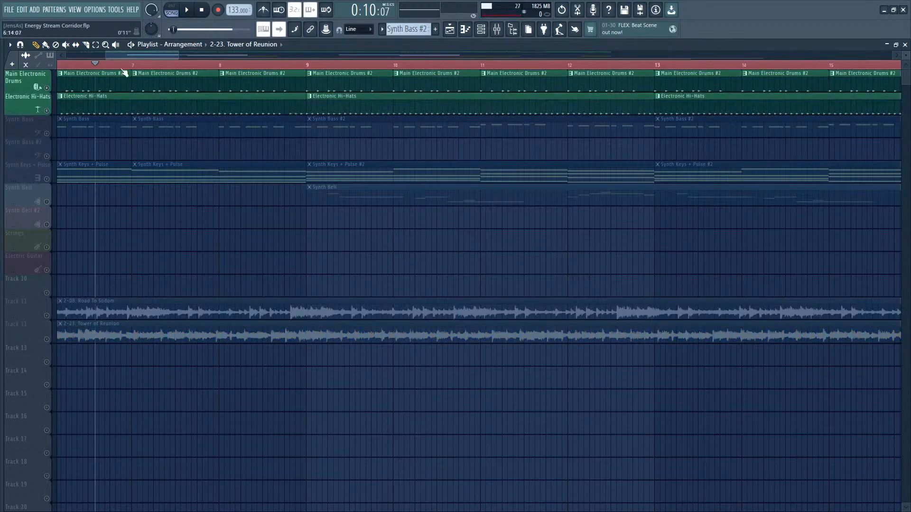
pyautogui.click(187, 13)
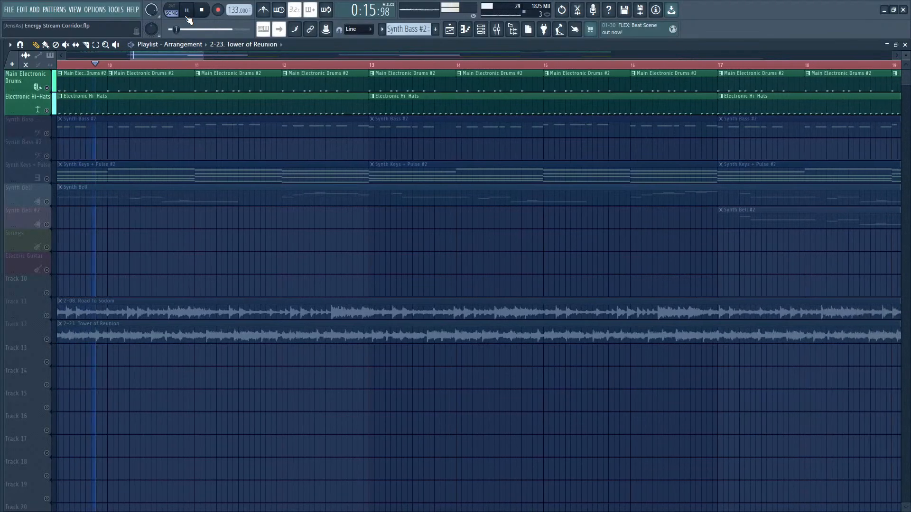
pyautogui.click(189, 19)
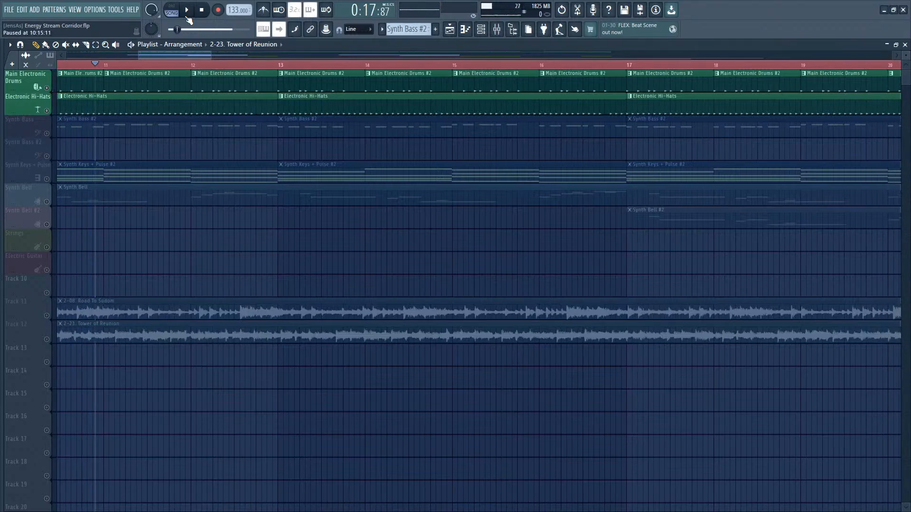
# Step: Open the Main Electronic Drums #2 pattern, examine its drum steps in the channel rack, and close the rack
pyautogui.moveTo(188, 59); pyautogui.dragTo(176, 58)
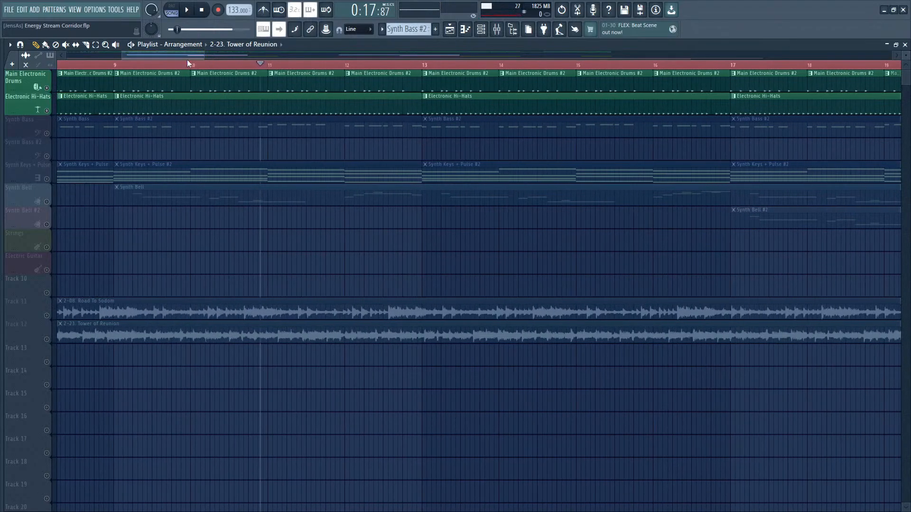
pyautogui.click(203, 84)
pyautogui.click(473, 37)
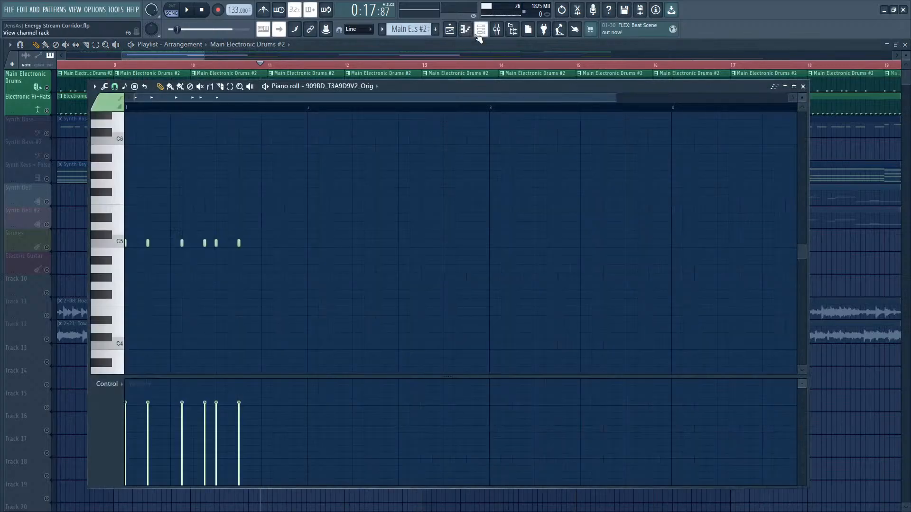
pyautogui.click(472, 36)
pyautogui.click(485, 31)
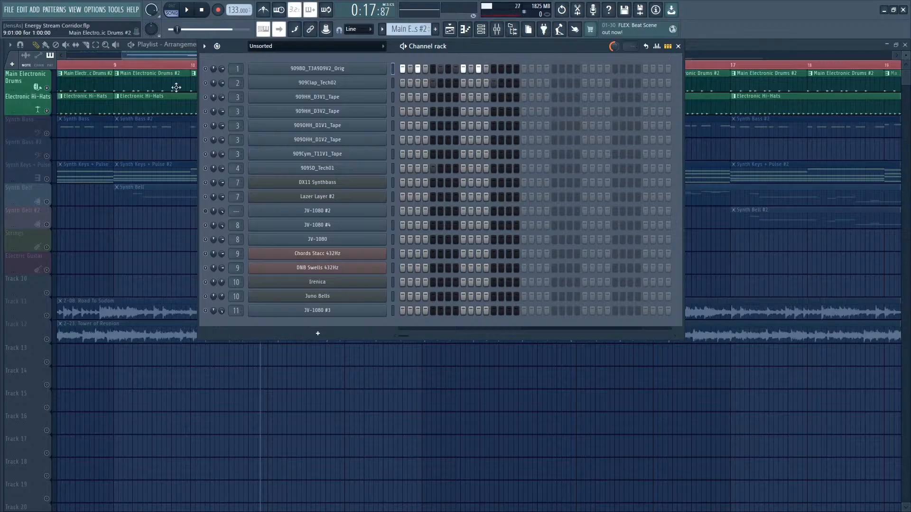
pyautogui.press('F6')
# Step: Solo the Road To Sodom reference on Track 11 and listen to its drums from bar 1 to about bar 4
pyautogui.moveTo(151, 57); pyautogui.dragTo(107, 58)
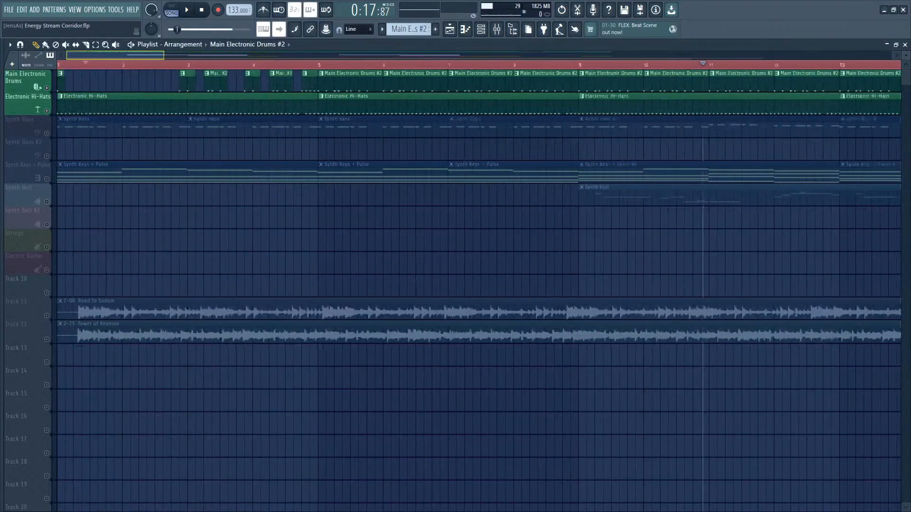
pyautogui.rightClick(47, 317)
pyautogui.click(91, 66)
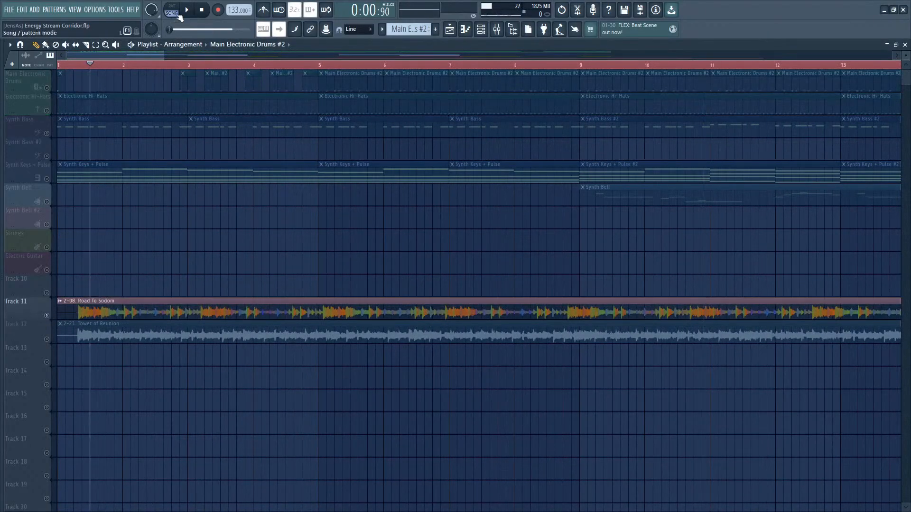
pyautogui.click(190, 11)
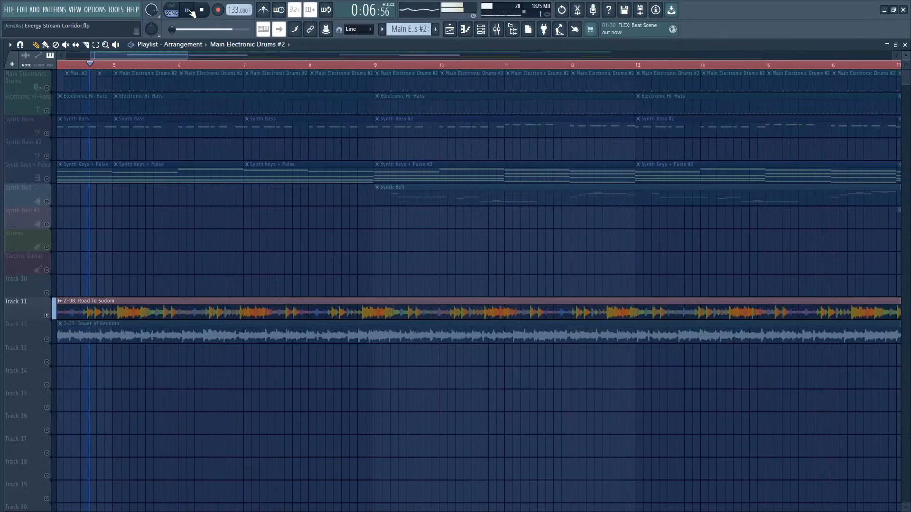
pyautogui.click(190, 11)
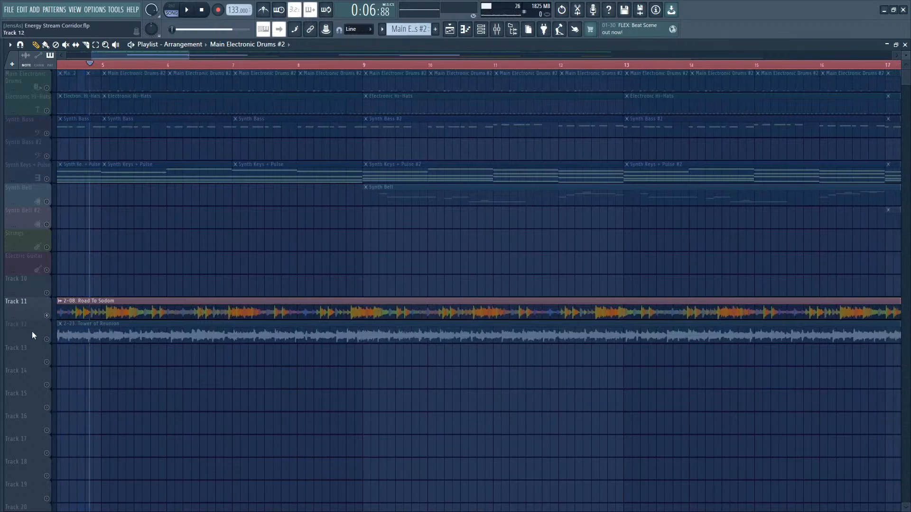
# Step: Solo the Tower of Reunion reference on Track 12 and listen onward to about bar 8
pyautogui.rightClick(51, 339)
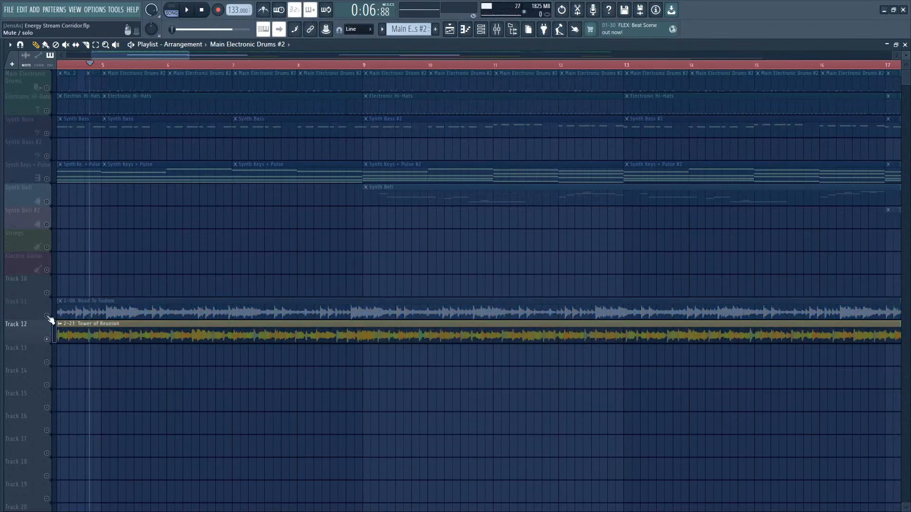
pyautogui.click(191, 10)
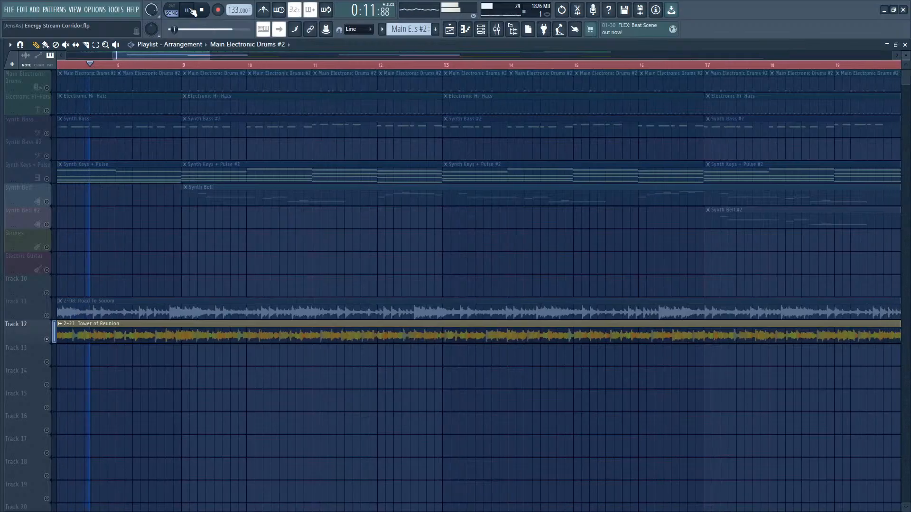
pyautogui.click(191, 11)
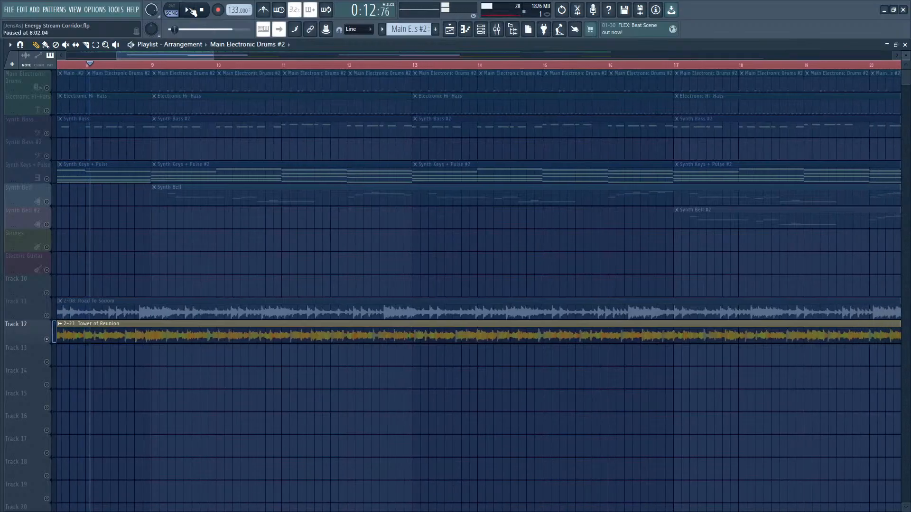
# Step: Unsolo Track 12 and mute both reference tracks, Road To Sodom and Tower of Reunion
pyautogui.rightClick(46, 339)
pyautogui.click(47, 339)
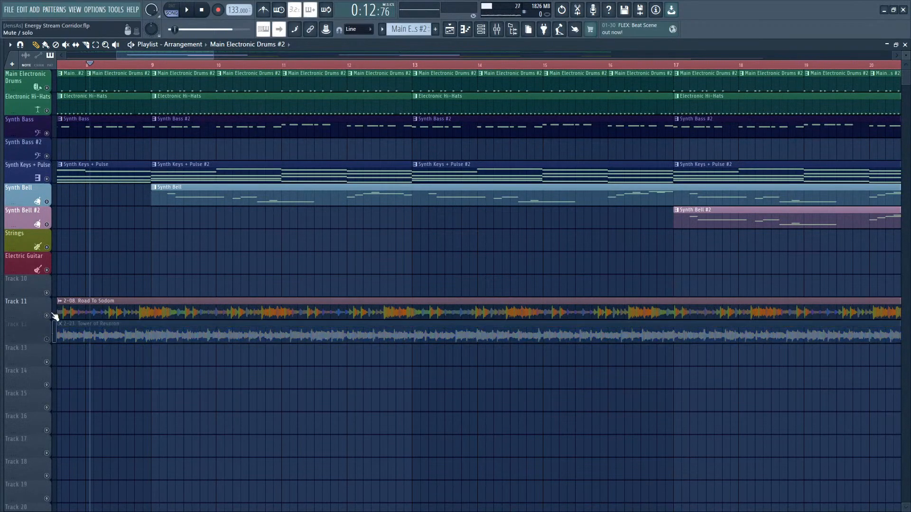
pyautogui.click(51, 315)
# Step: Isolate Synth Bass together with the Main Electronic Drums and Electronic Hi-Hats and listen from bar 8 to about bar 10
pyautogui.scroll(-5, 148, 65)
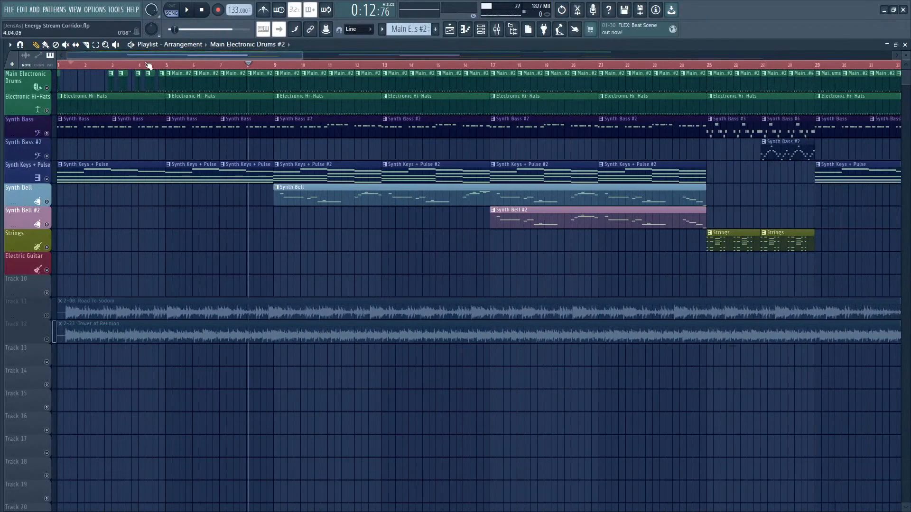
pyautogui.click(49, 89)
pyautogui.rightClick(46, 134)
pyautogui.click(47, 110)
pyautogui.click(47, 89)
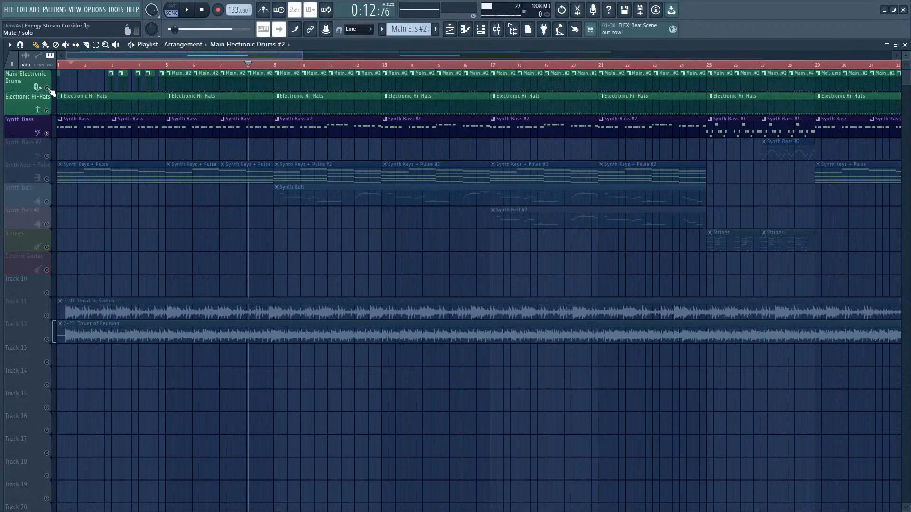
pyautogui.click(187, 10)
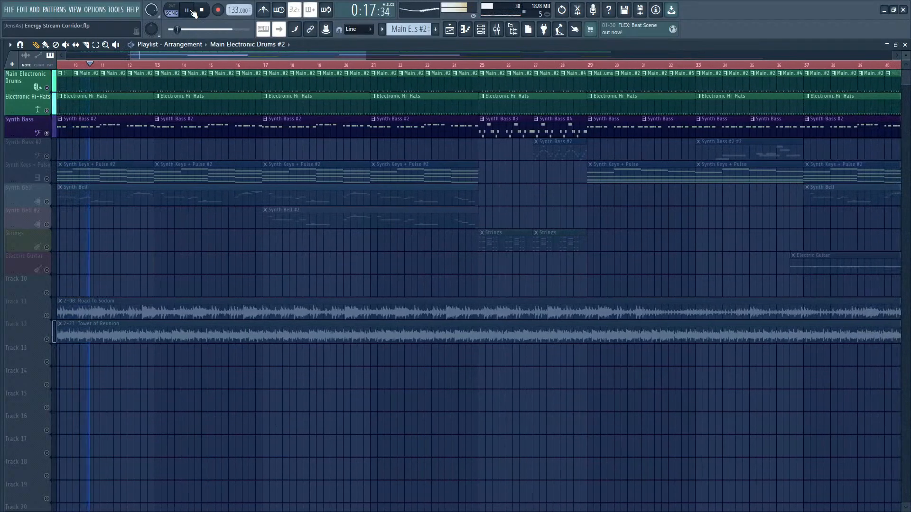
pyautogui.click(193, 12)
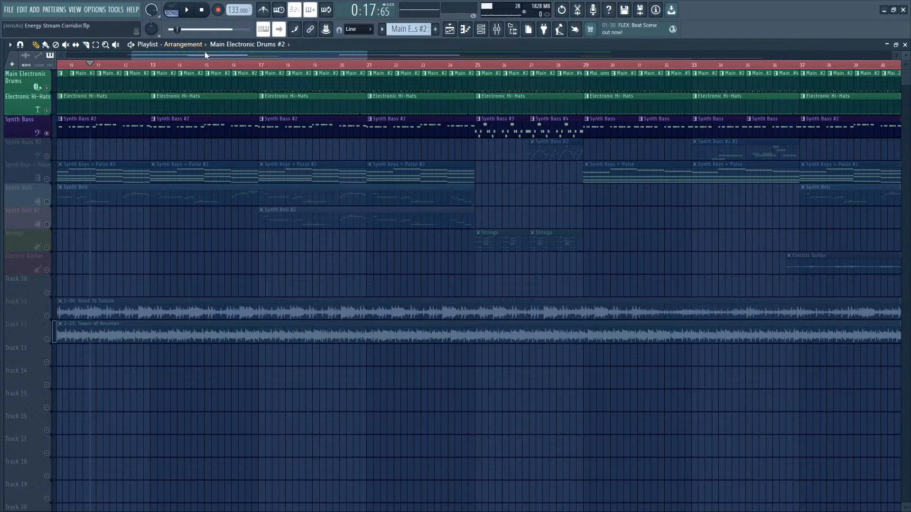
# Step: Solo the Synth Keys + Pulse track and listen from bar 1 to about bar 5
pyautogui.moveTo(209, 53)
pyautogui.mouseDown()
pyautogui.moveTo(208, 71)
pyautogui.moveTo(210, 57)
pyautogui.mouseUp()
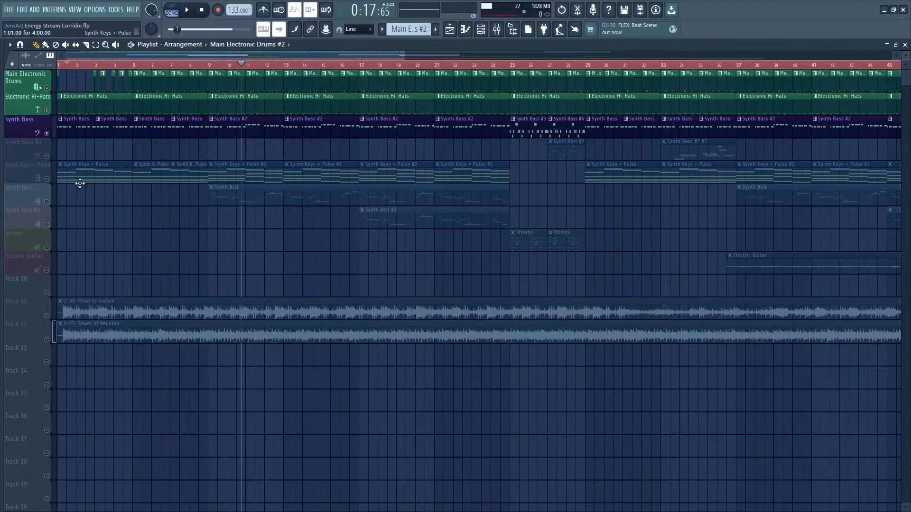
pyautogui.click(40, 176)
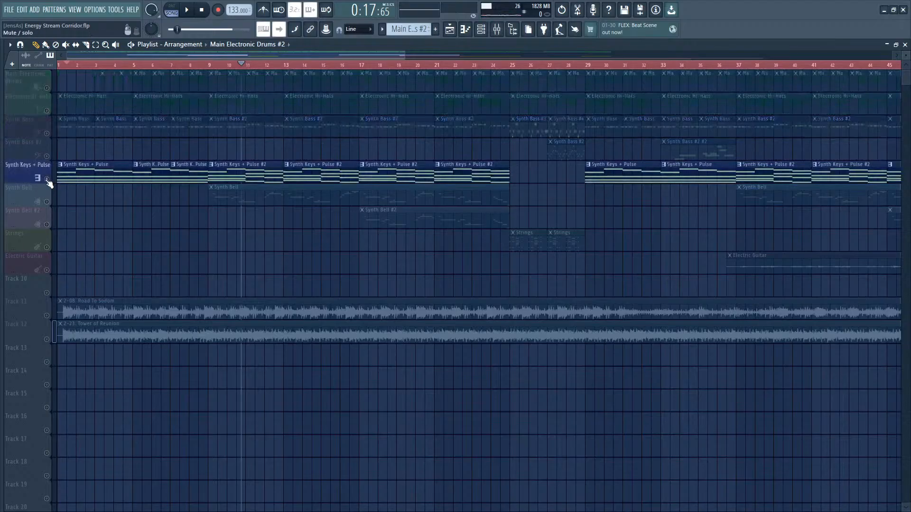
pyautogui.click(57, 66)
pyautogui.click(187, 10)
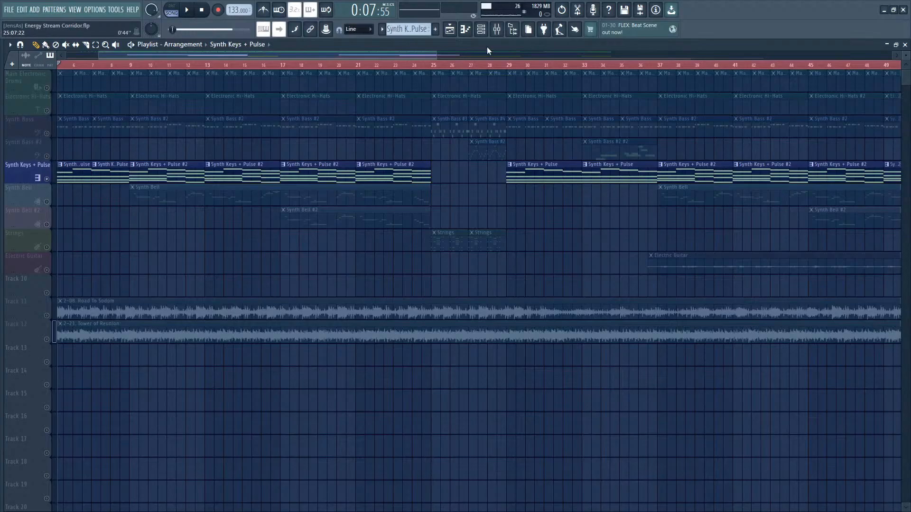
# Step: Mute JV-1080 in the Synth Keys + Pulse channel rack and listen to JV-1080 #4 with its Dig EP patch
pyautogui.click(481, 36)
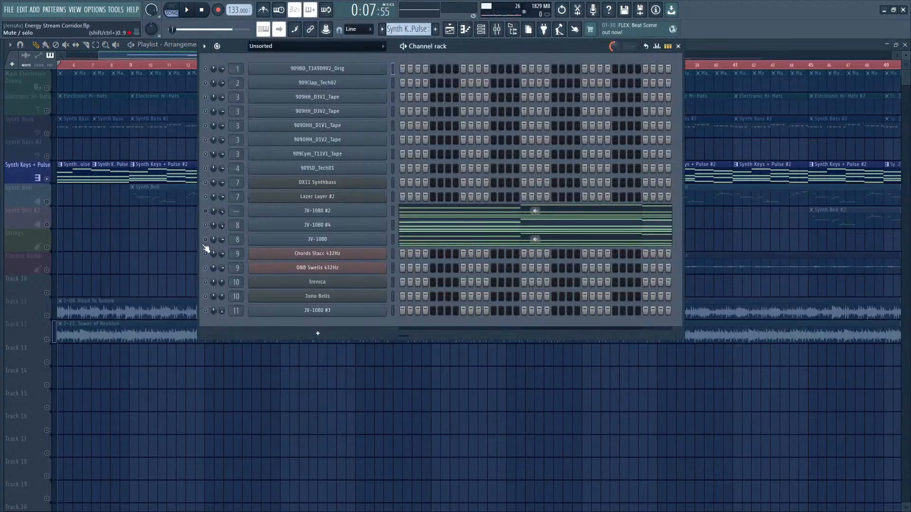
pyautogui.press('space')
pyautogui.click(331, 227)
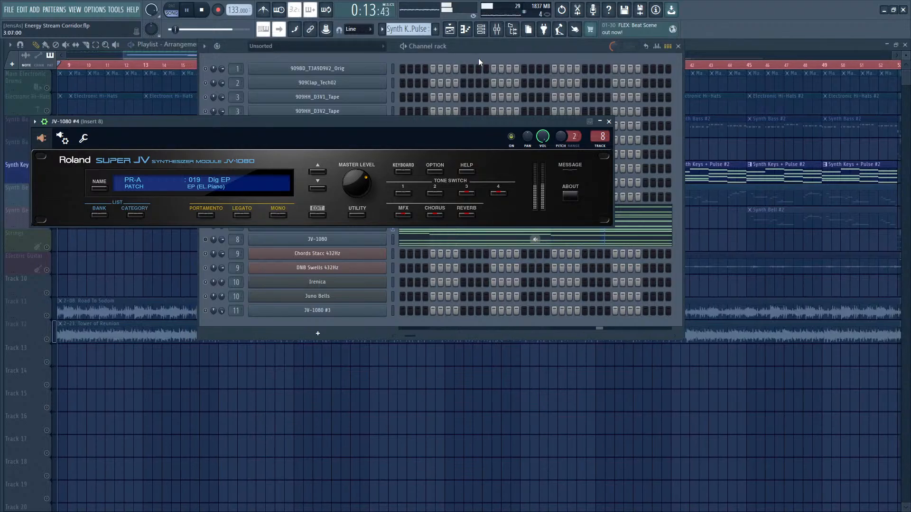
pyautogui.click(465, 49)
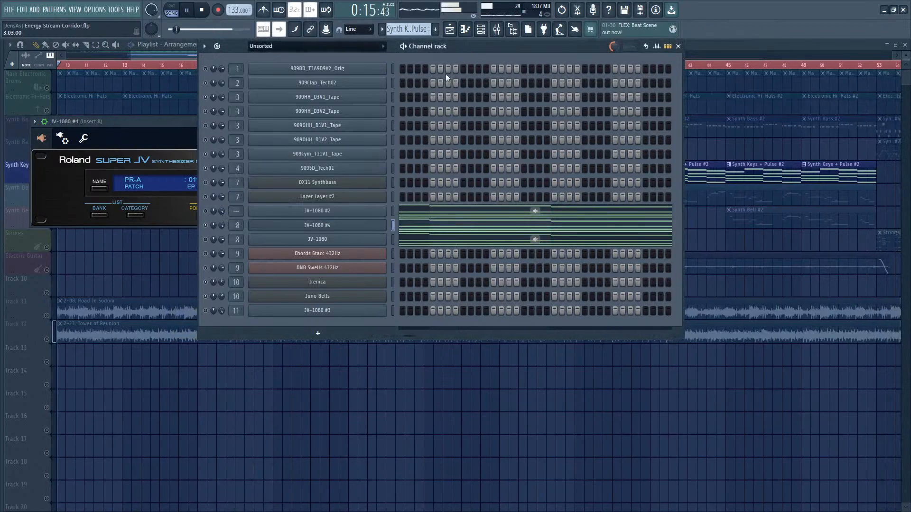
pyautogui.press('space')
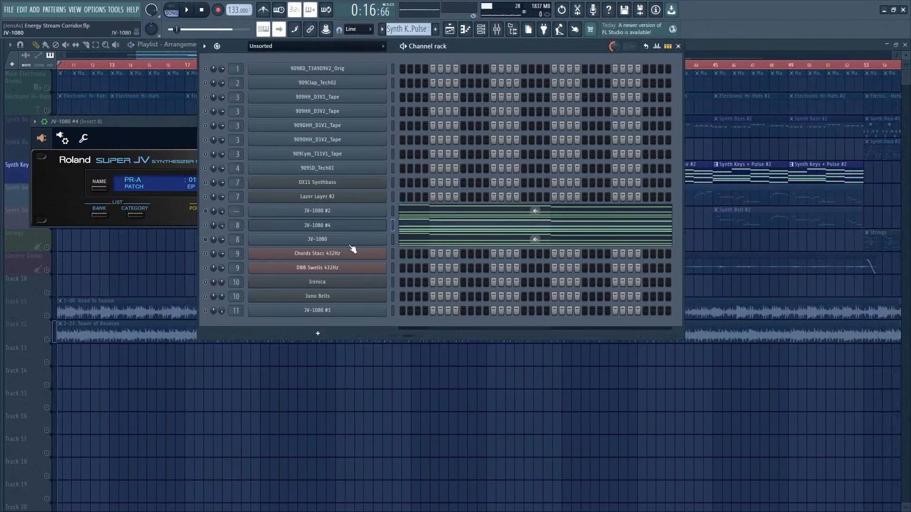
# Step: Unmute JV-1080, mute JV-1080 #4, and listen to the JV-1080 channel with its Fooled Again patch
pyautogui.click(206, 239)
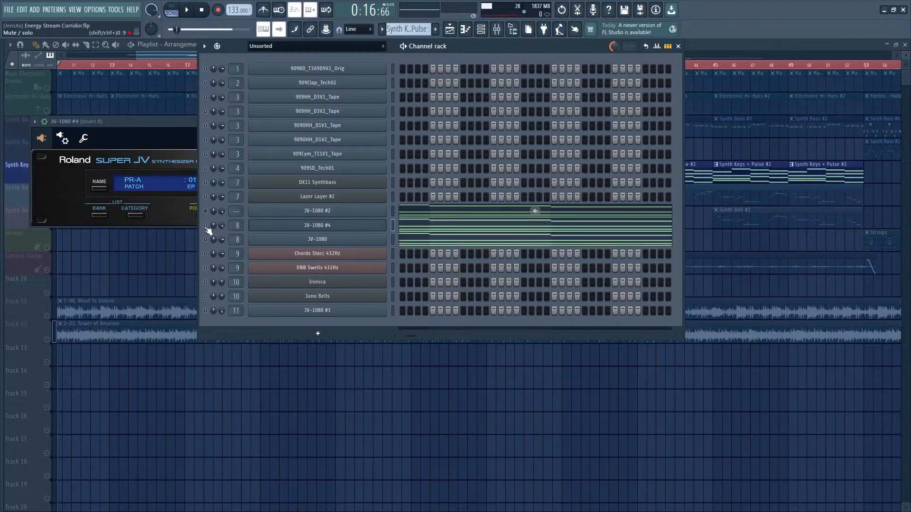
pyautogui.click(206, 226)
pyautogui.click(319, 239)
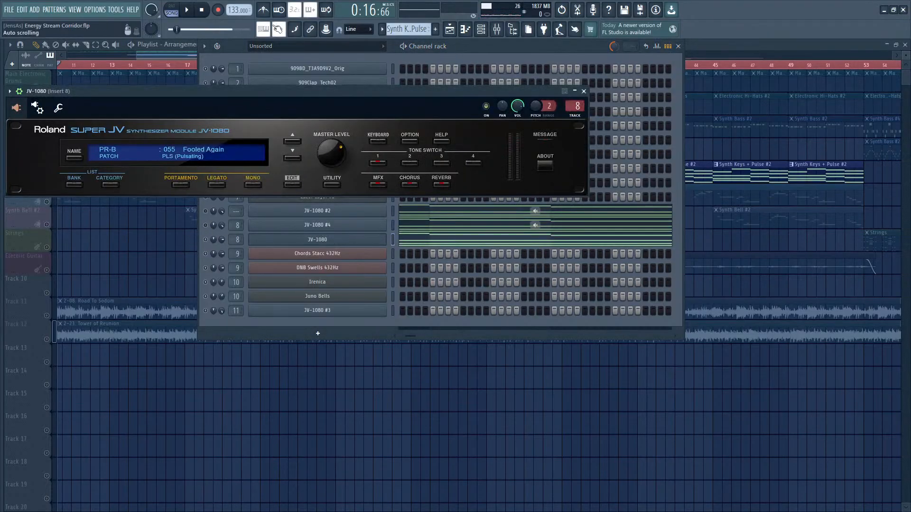
pyautogui.click(191, 13)
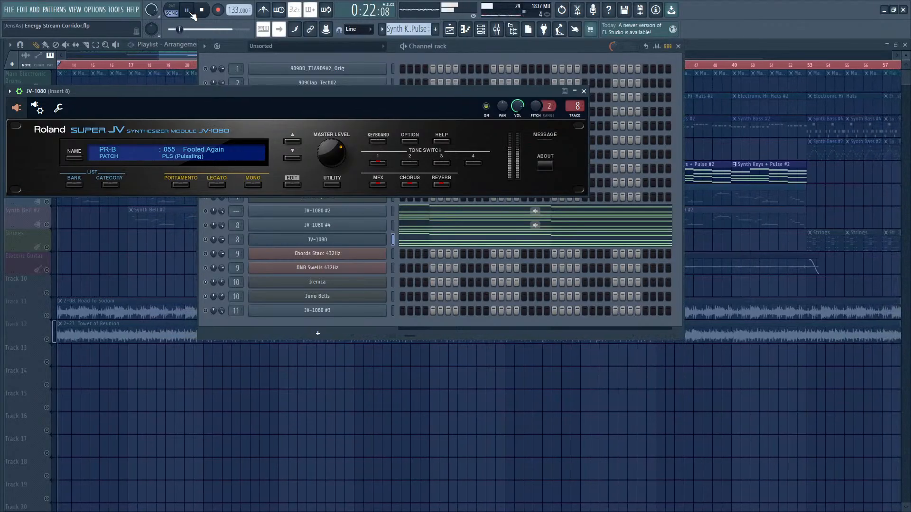
pyautogui.click(191, 13)
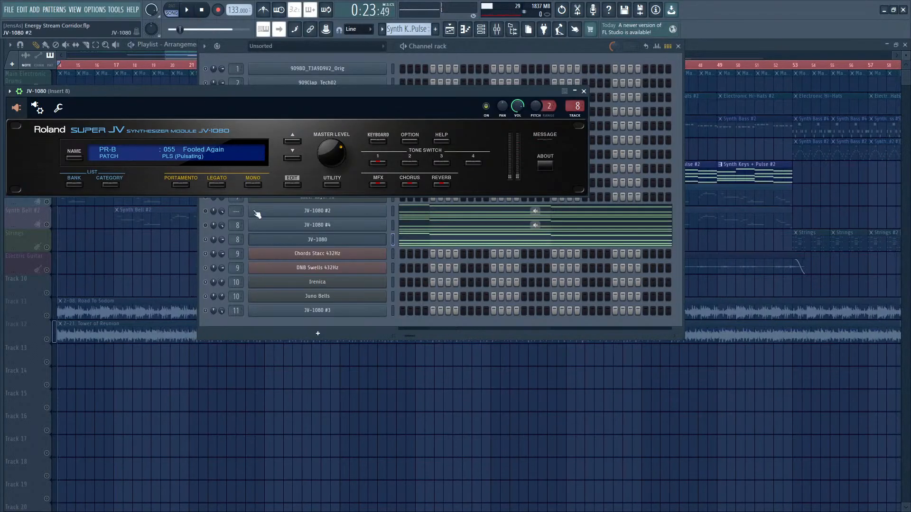
# Step: Unmute JV-1080 #4, look over both JV-1080 patches again, and return to the playlist
pyautogui.click(297, 228)
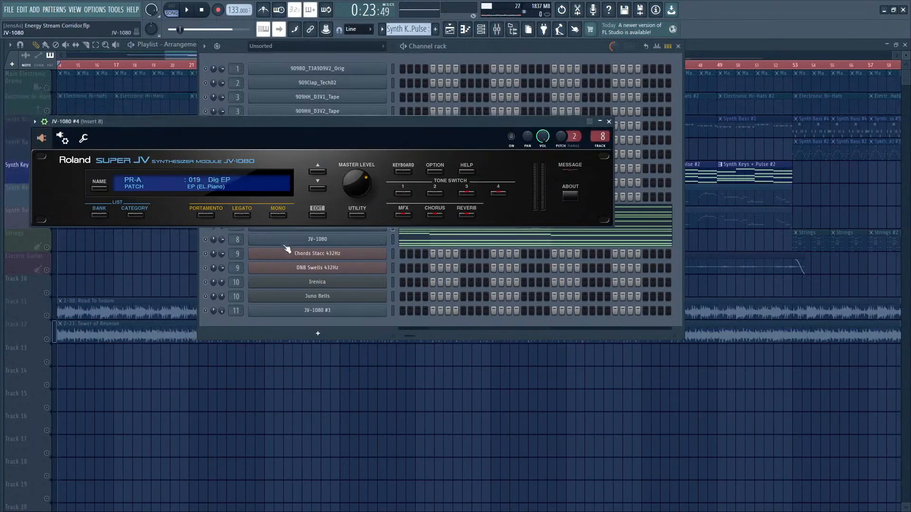
pyautogui.click(203, 232)
pyautogui.click(207, 225)
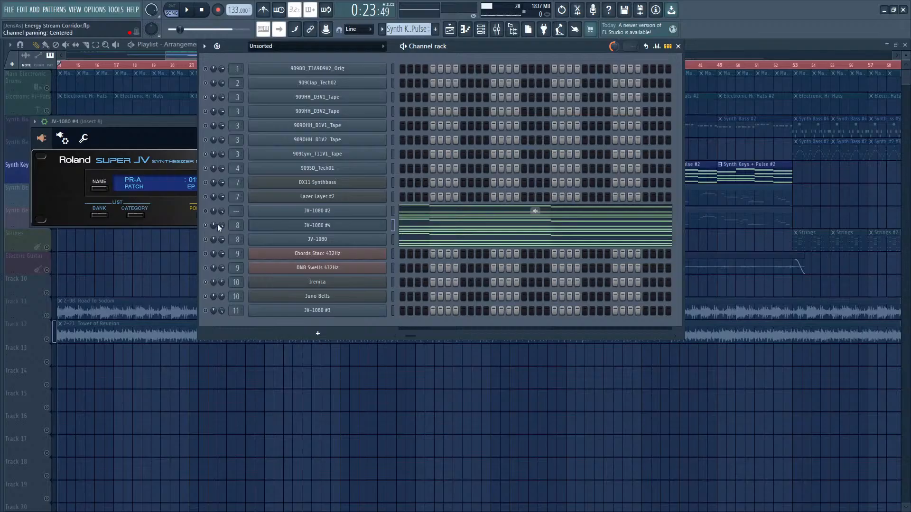
pyautogui.click(330, 241)
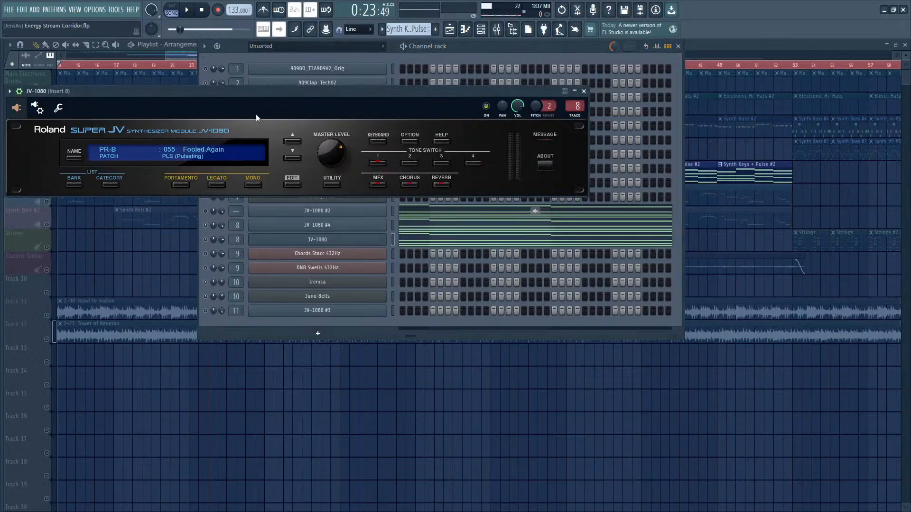
pyautogui.click(171, 58)
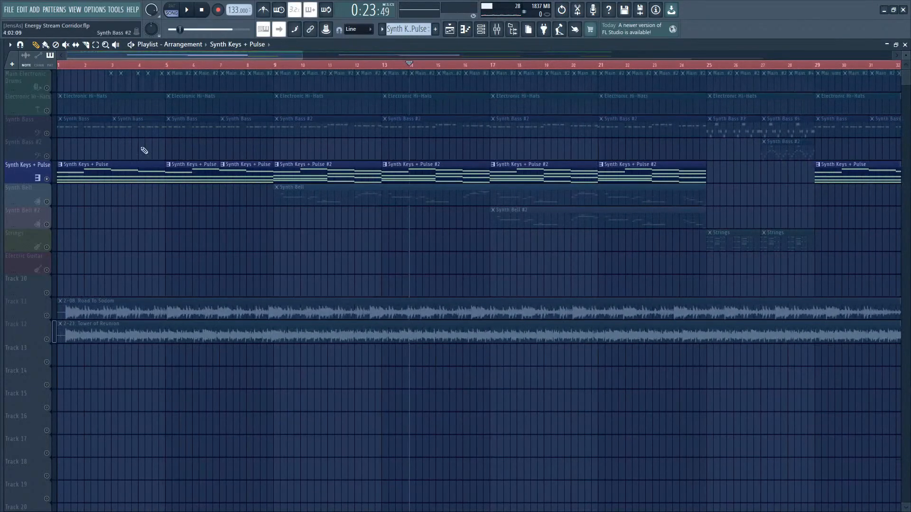
# Step: Solo the Tower of Reunion reference on Track 12 and listen from its opening to about bar 13
pyautogui.click(54, 340)
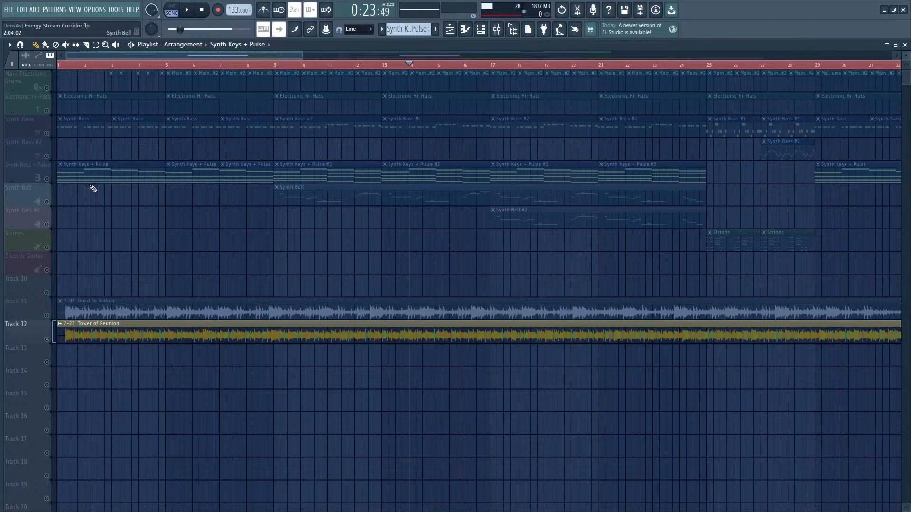
pyautogui.click(84, 69)
pyautogui.click(71, 70)
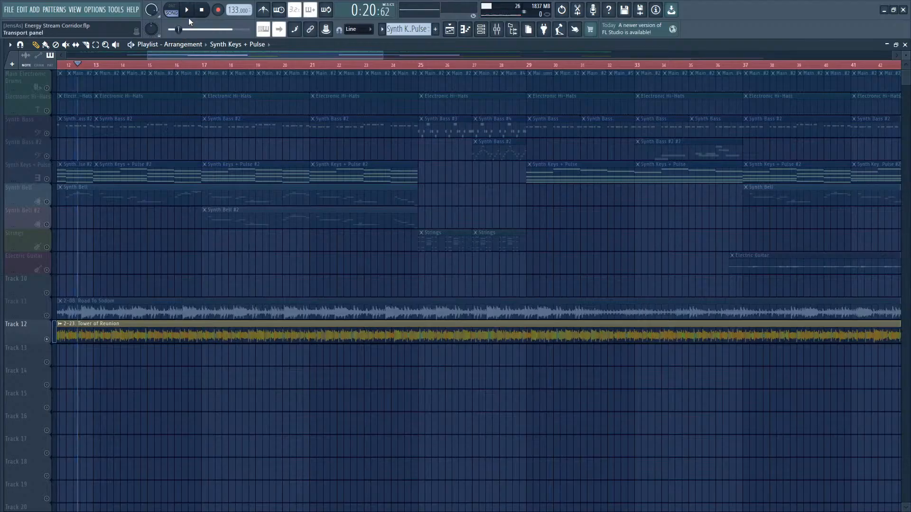
pyautogui.click(188, 18)
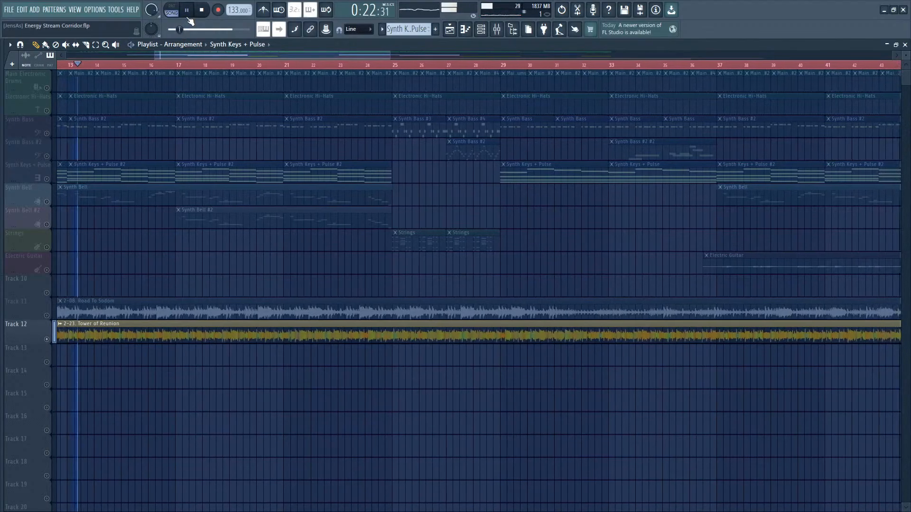
pyautogui.click(188, 17)
# Step: Solo Synth Bell, add Synth Bell #2, and listen from bar 9, skipping ahead to about bar 17 where both play
pyautogui.scroll(-5, 214, 64)
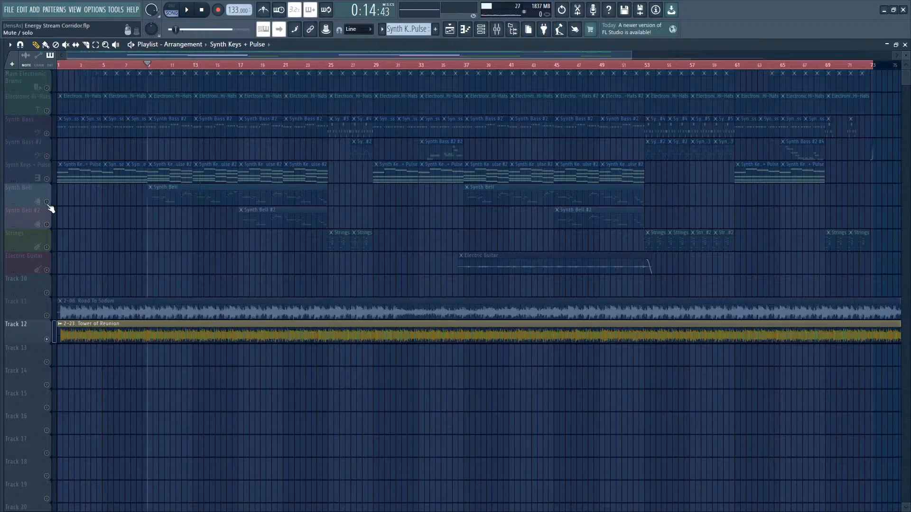
pyautogui.click(50, 203)
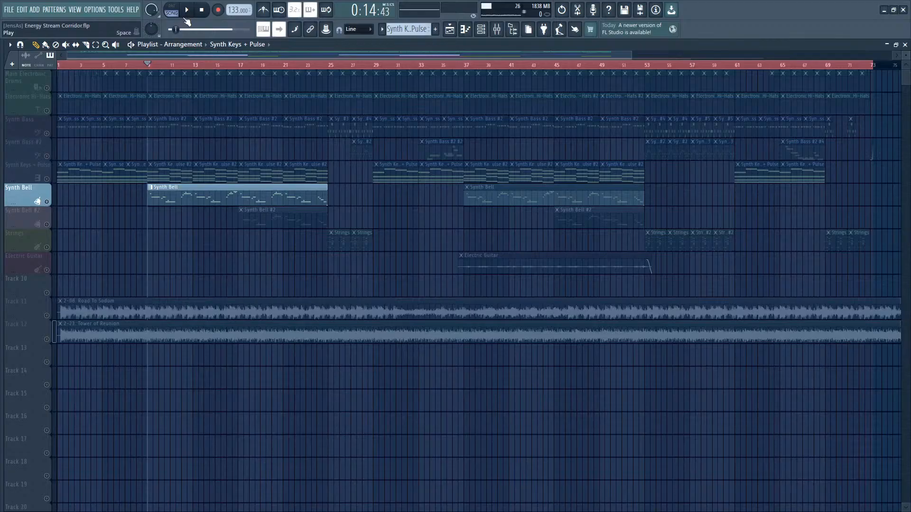
pyautogui.click(185, 19)
pyautogui.keyDown('ctrl'); pyautogui.click(49, 218); pyautogui.keyUp('ctrl')
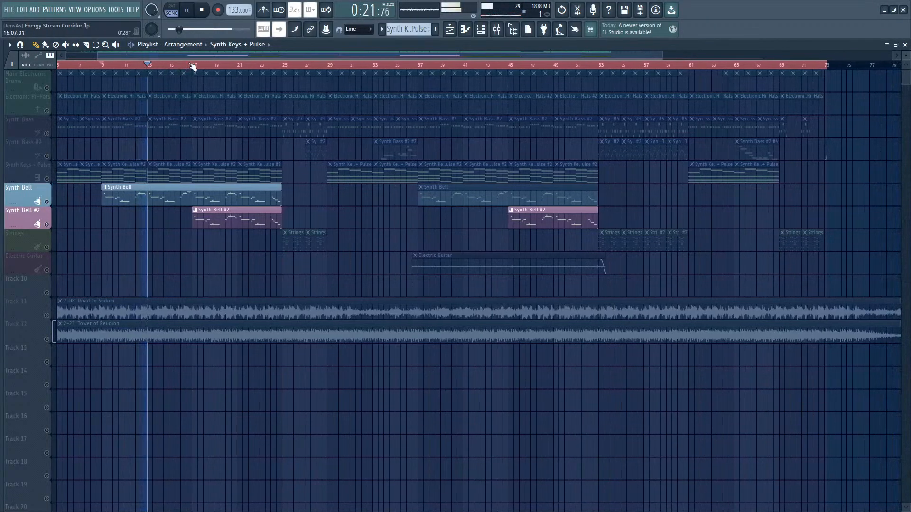
pyautogui.click(191, 65)
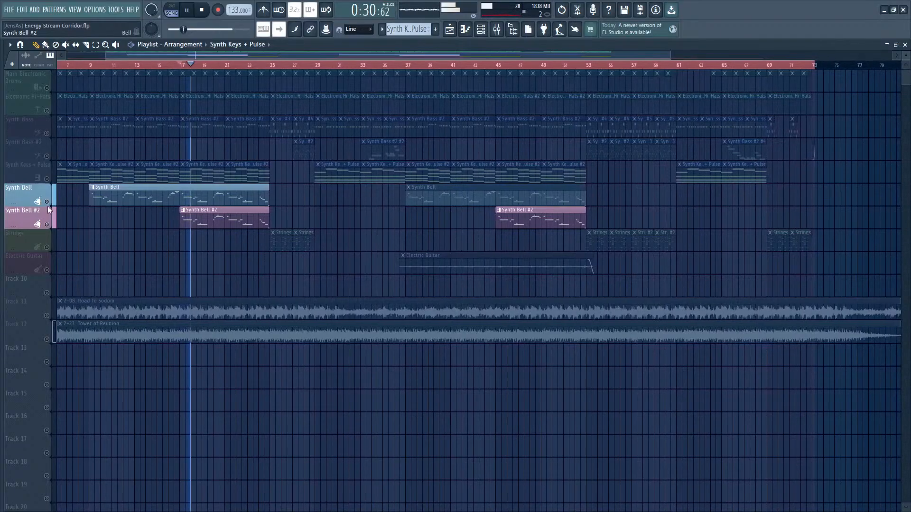
# Step: Mute Synth Bell, unmute Electric Guitar, and listen to the guitar part from about bar 37
pyautogui.keyDown('ctrl'); pyautogui.click(50, 210); pyautogui.keyUp('ctrl')
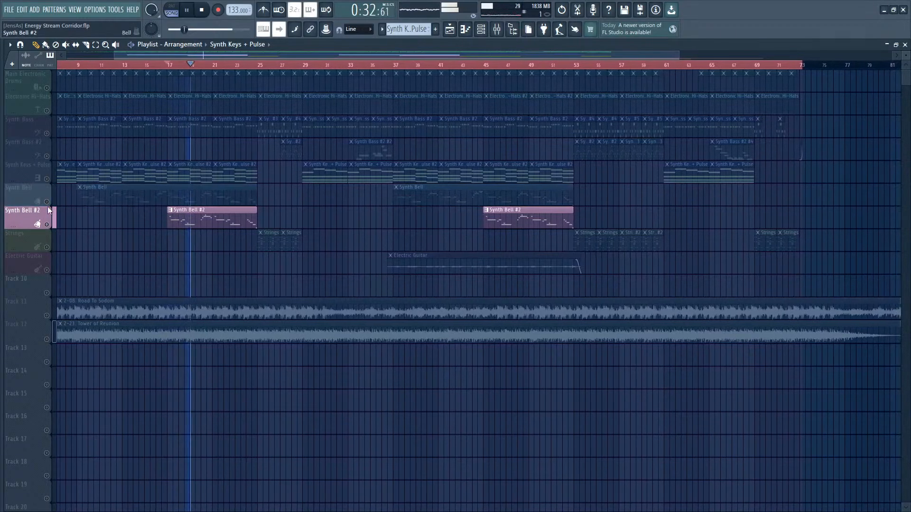
pyautogui.click(36, 273)
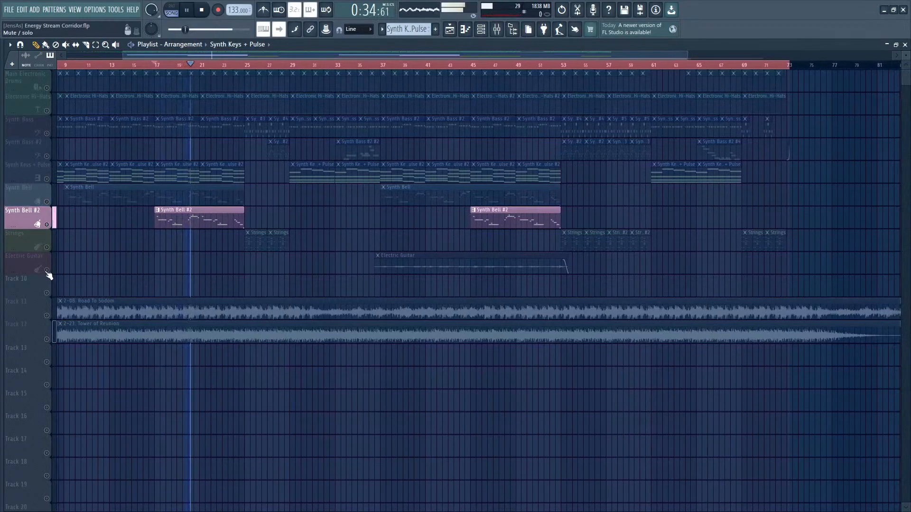
pyautogui.click(366, 65)
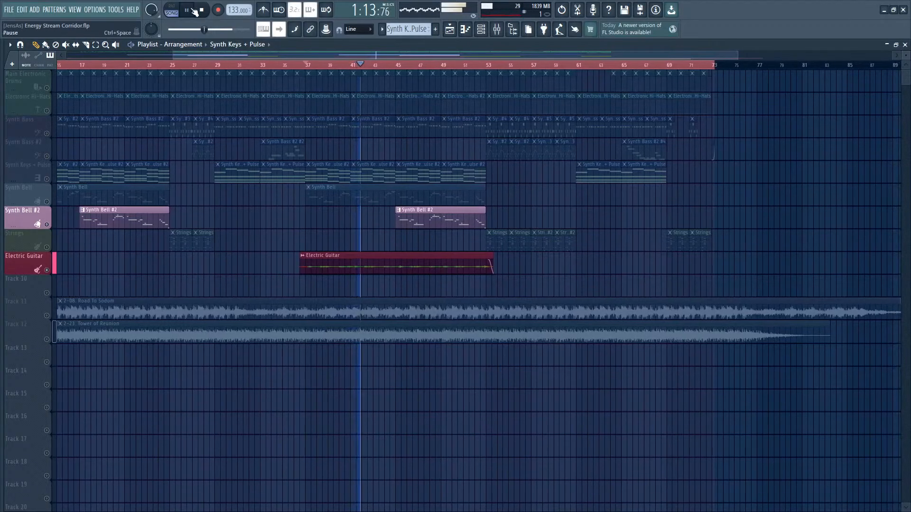
# Step: Unmute both Synth Bass tracks, the hi-hats and drums, listen from bar 53 to about bar 56, and unmute Strings
pyautogui.click(47, 157)
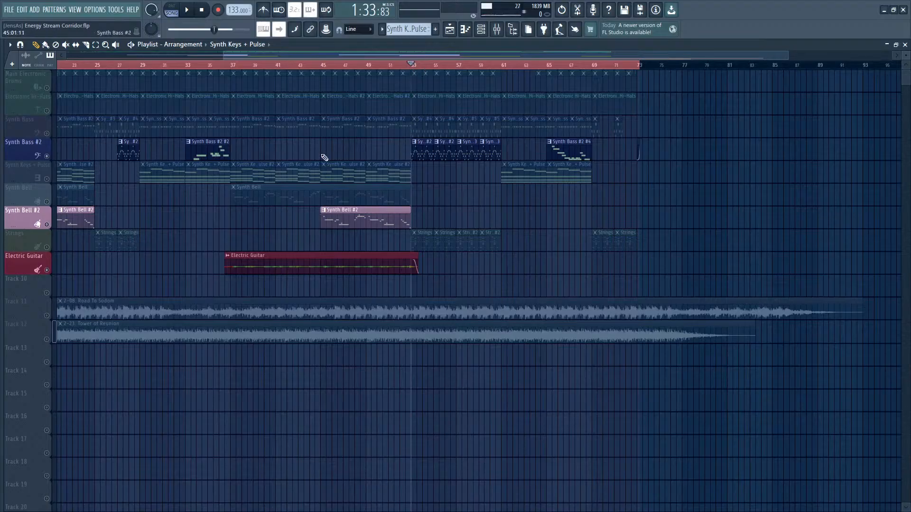
pyautogui.click(47, 135)
pyautogui.click(189, 10)
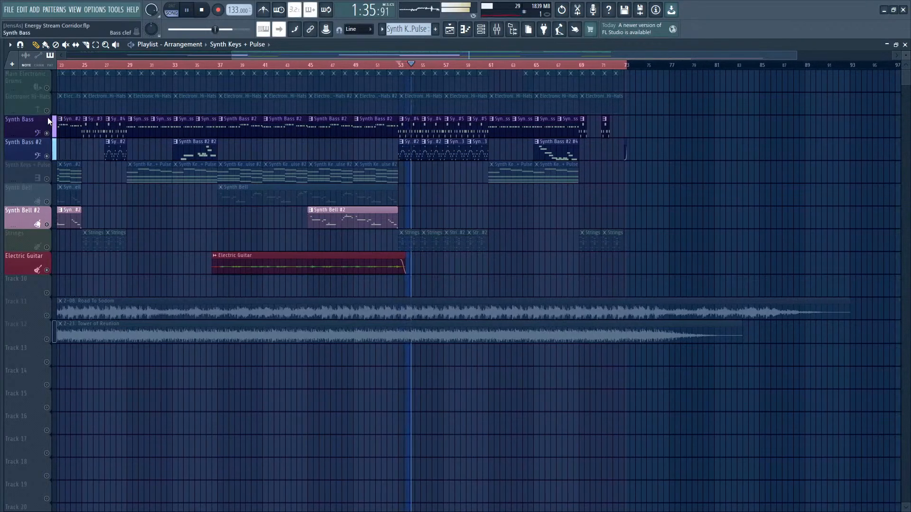
pyautogui.moveTo(46, 110); pyautogui.dragTo(47, 87)
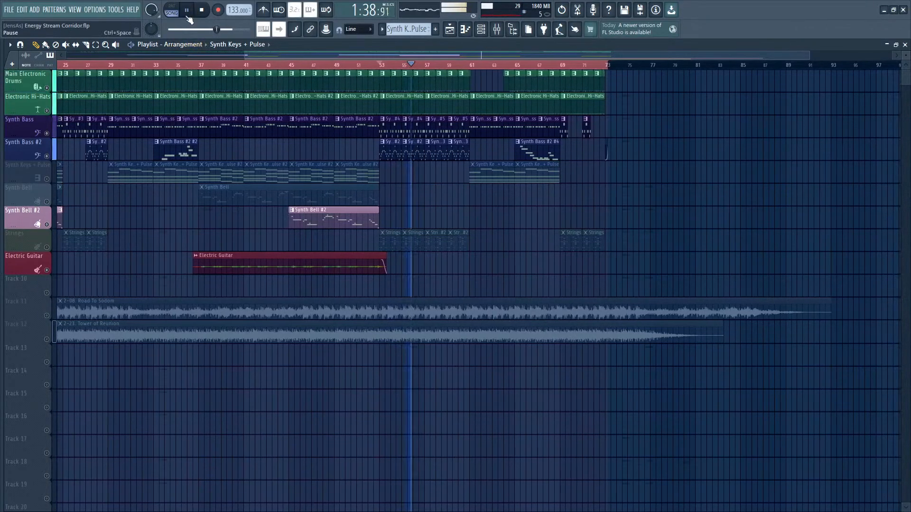
pyautogui.click(187, 10)
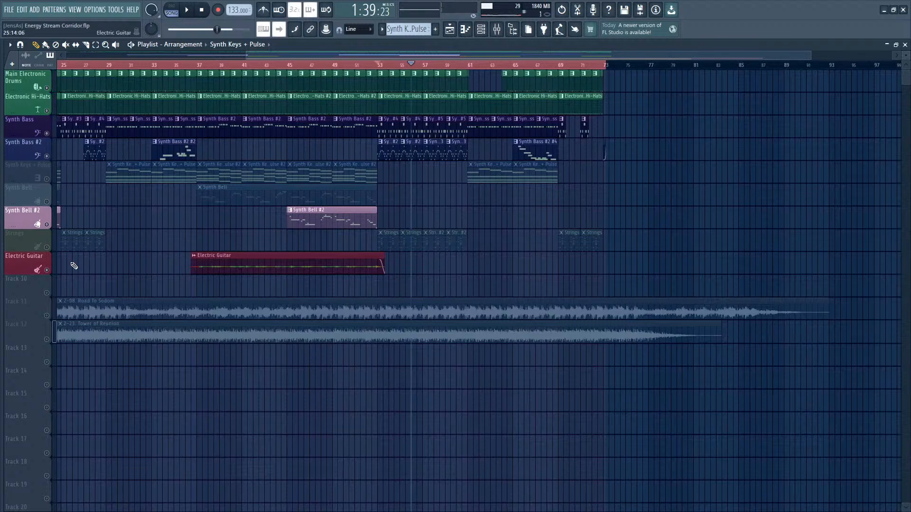
pyautogui.click(47, 246)
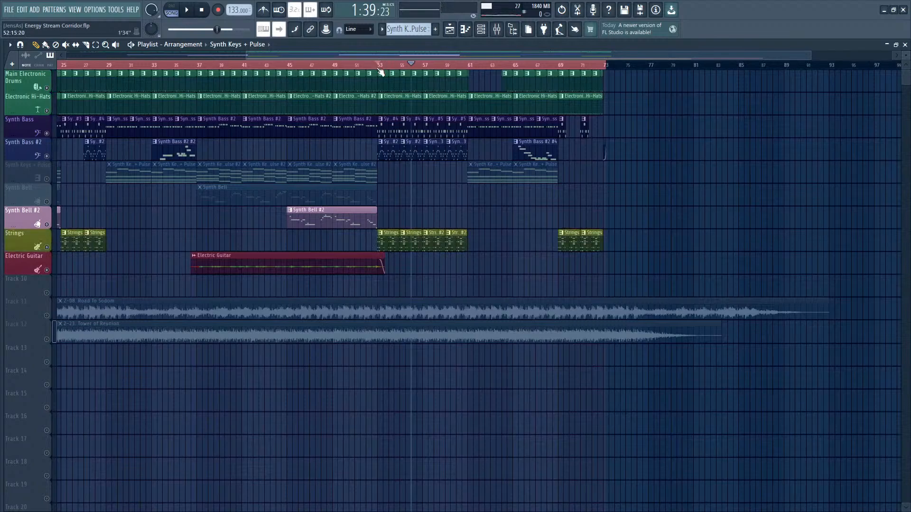
# Step: Solo the Strings track and listen from bar 53 to about bar 54
pyautogui.click(378, 67)
pyautogui.rightClick(47, 247)
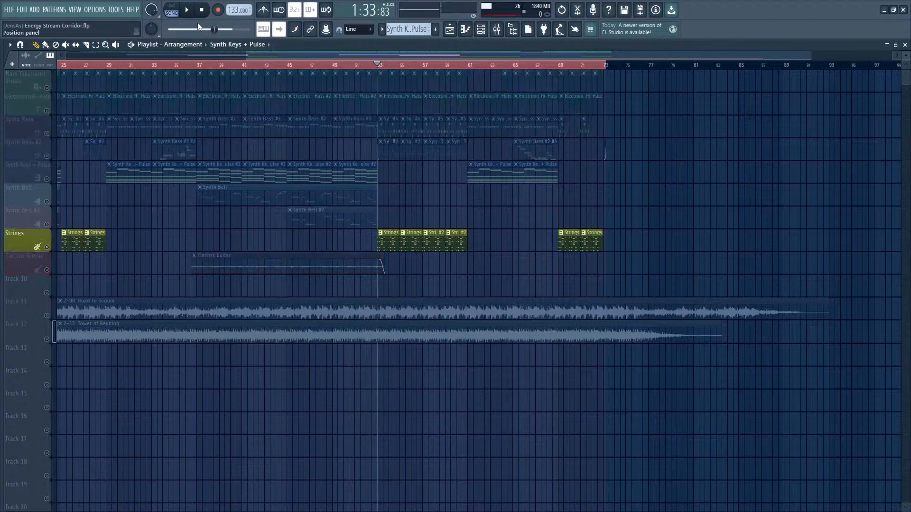
pyautogui.click(186, 10)
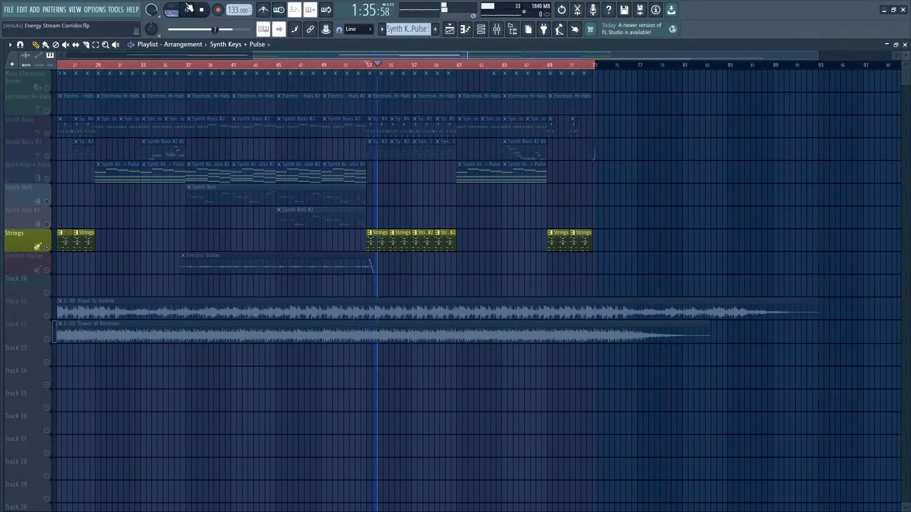
pyautogui.click(189, 9)
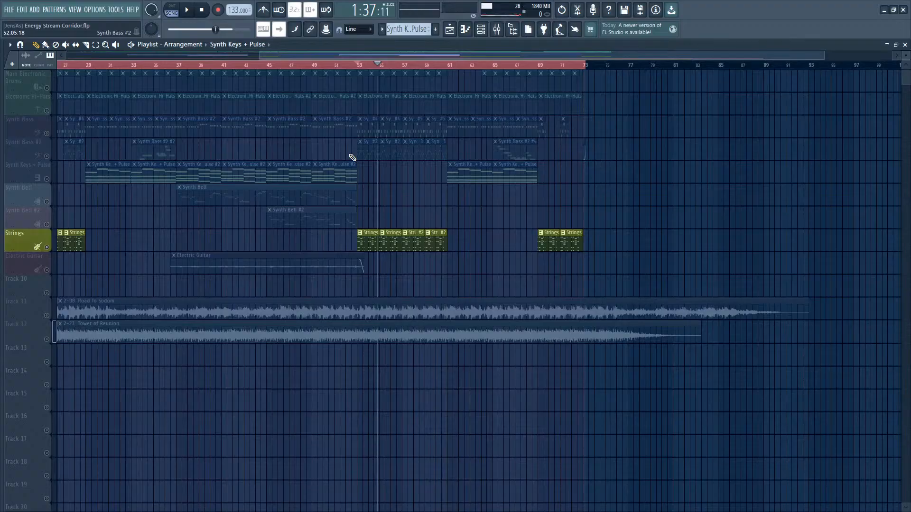
# Step: Restore all tracks from solo and listen to the full arrangement from about bar 25
pyautogui.click(313, 65)
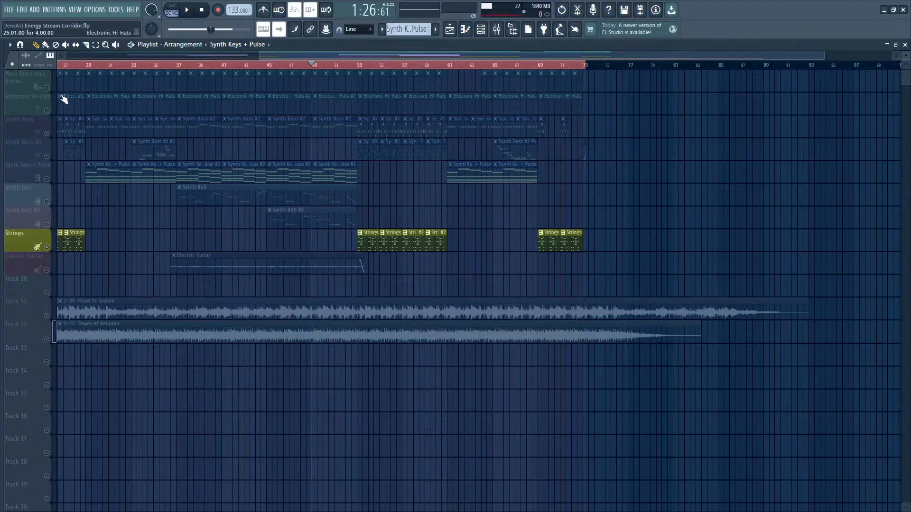
pyautogui.rightClick(47, 87)
pyautogui.rightClick(47, 88)
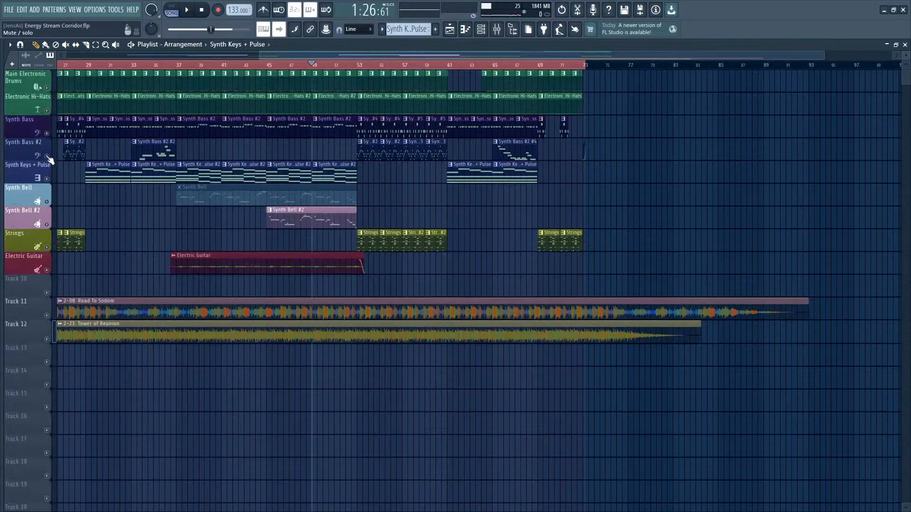
pyautogui.scroll(2, 229, 59)
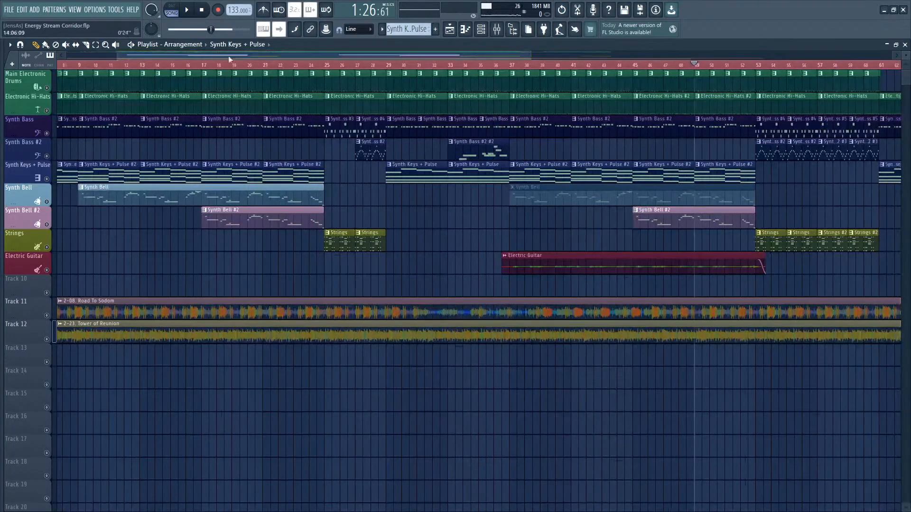
pyautogui.click(319, 65)
pyautogui.click(187, 10)
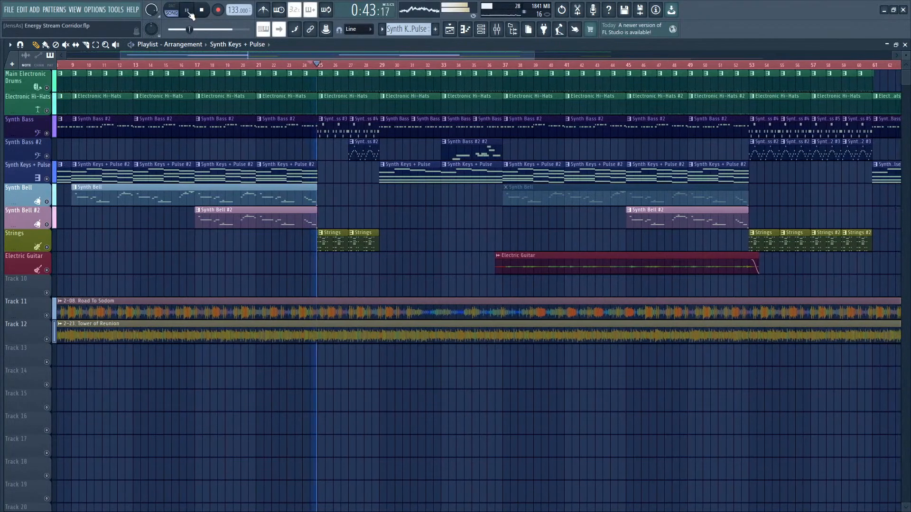
pyautogui.press('space')
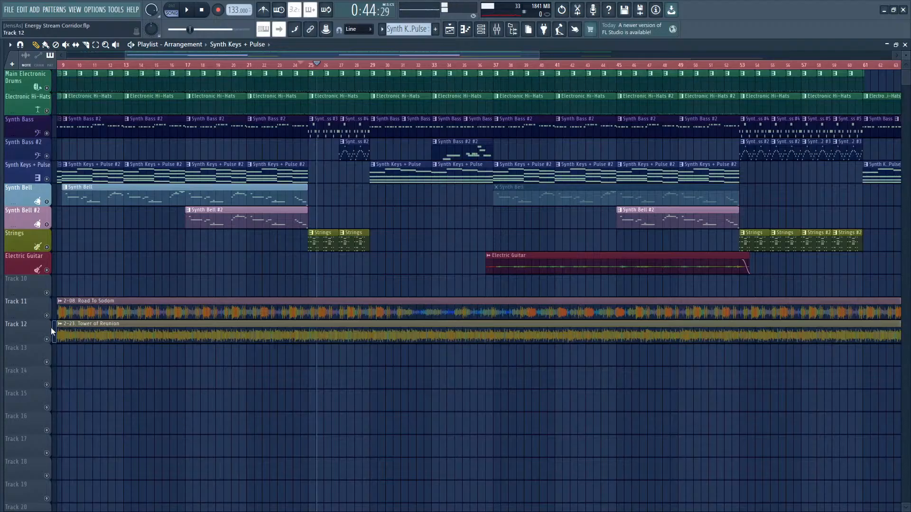
# Step: Mute the Road To Sodom and Tower of Reunion references and listen to the arrangement from bar 24 to about bar 29
pyautogui.click(46, 316)
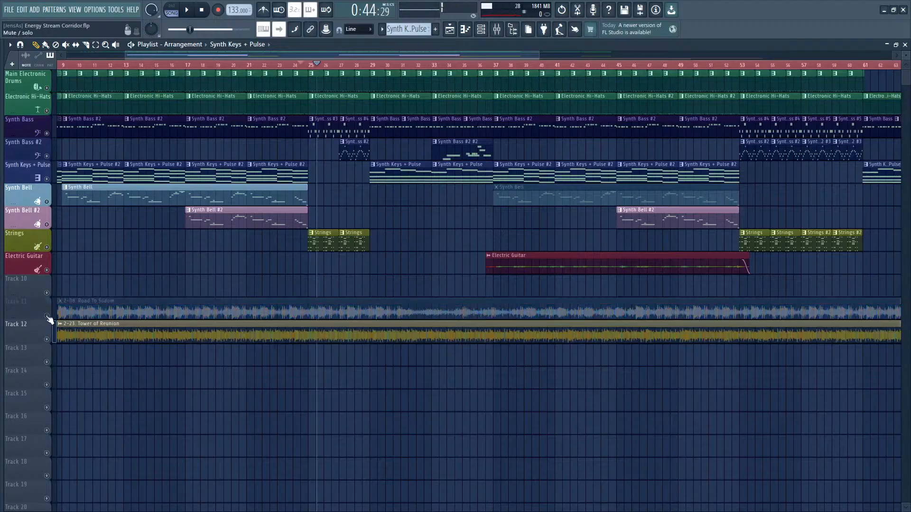
pyautogui.click(46, 339)
pyautogui.click(294, 65)
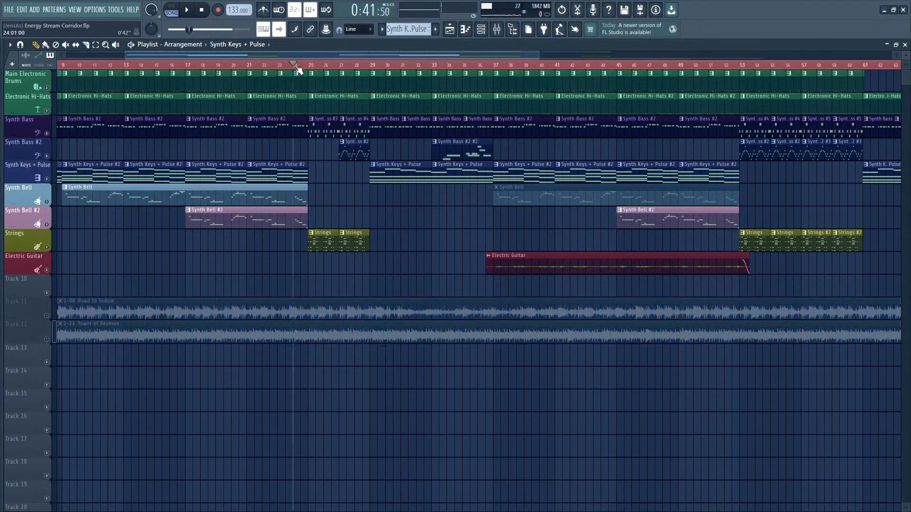
pyautogui.click(187, 8)
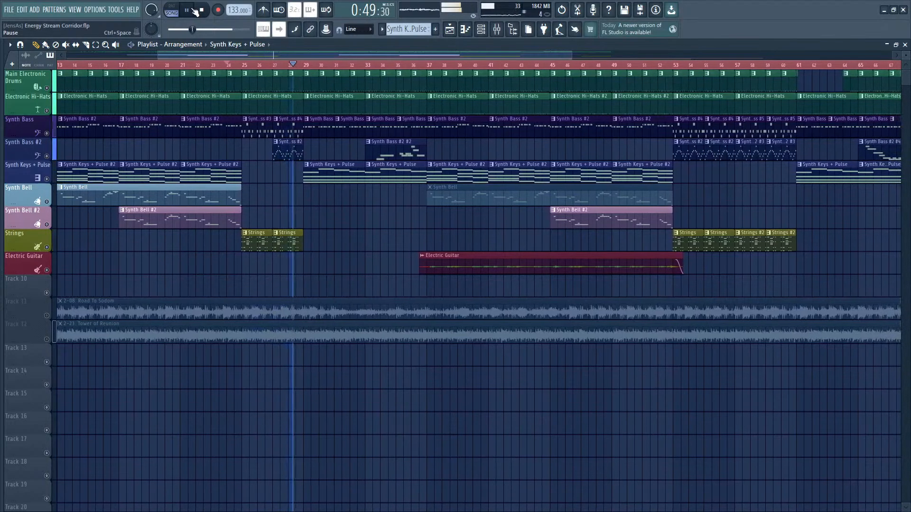
pyautogui.click(193, 10)
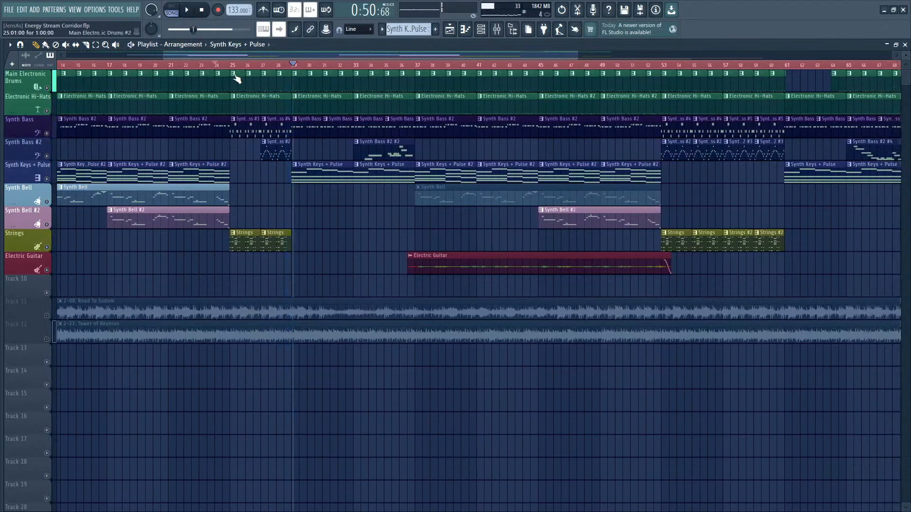
# Step: Solo the Synth Bass track and listen to its opening from the start of the song
pyautogui.moveTo(211, 56)
pyautogui.mouseDown()
pyautogui.moveTo(212, 90)
pyautogui.moveTo(212, 64)
pyautogui.mouseUp()
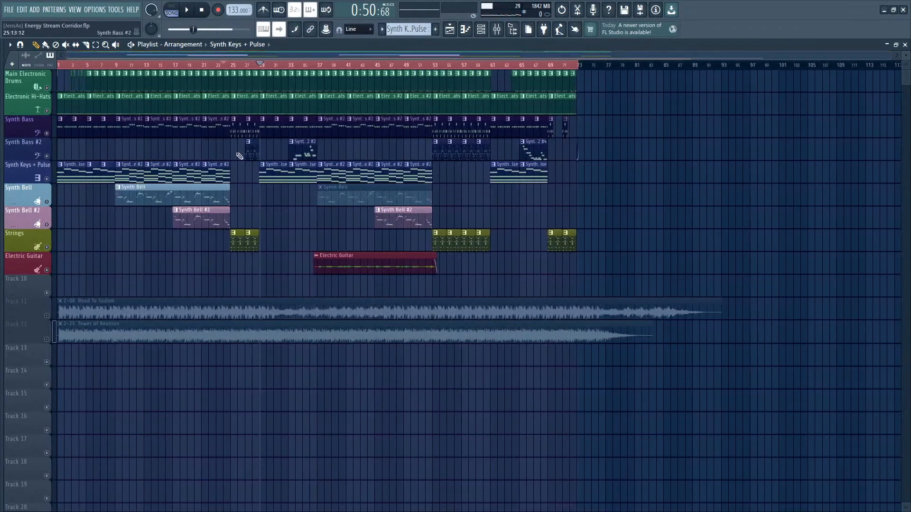
pyautogui.rightClick(47, 133)
pyautogui.click(87, 65)
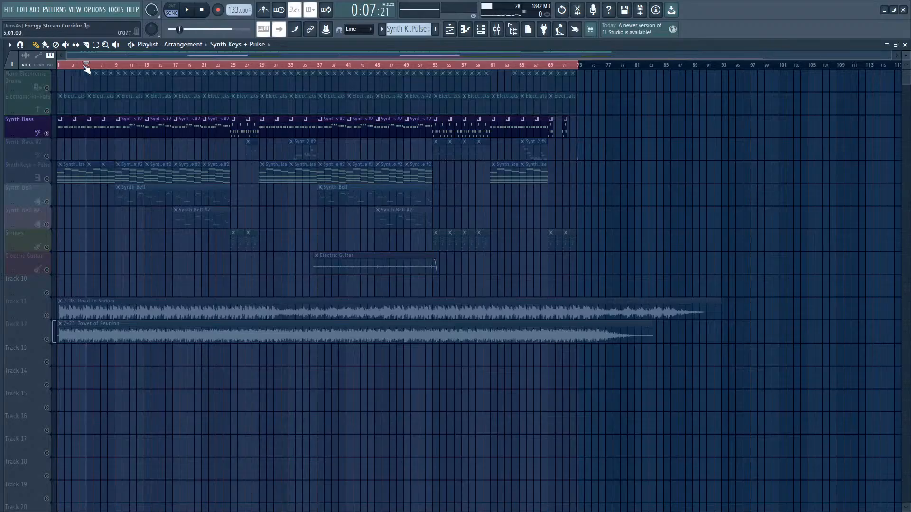
pyautogui.click(201, 10)
pyautogui.click(186, 10)
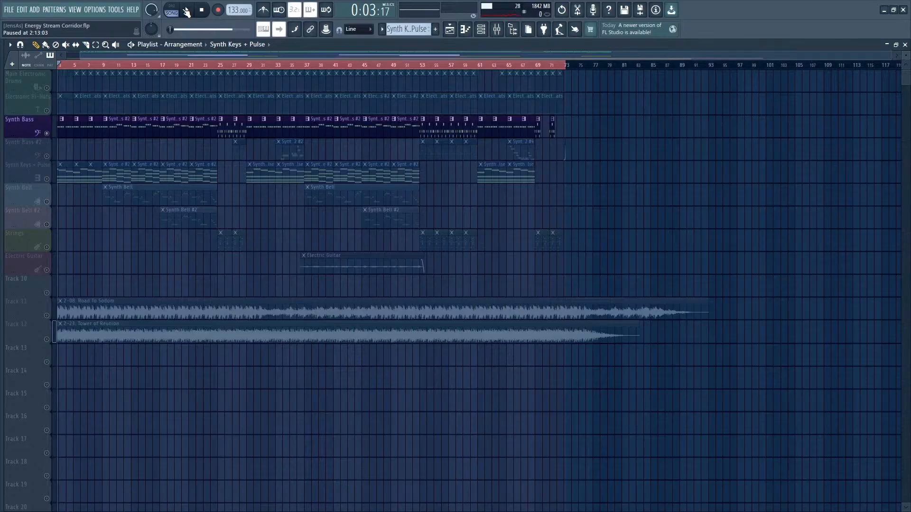
# Step: Listen to the soloed Synth Bass from bar 11 to about bar 12 and move the song position to about bar 20
pyautogui.click(116, 66)
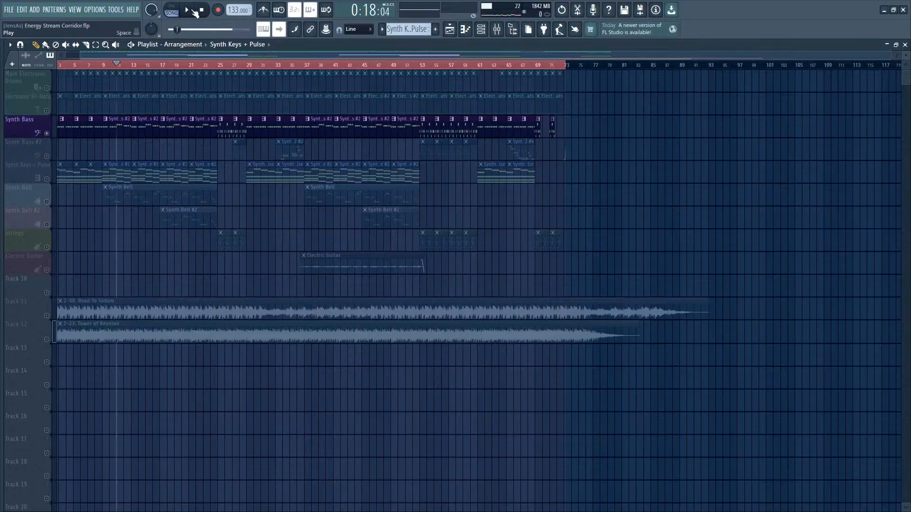
pyautogui.click(188, 11)
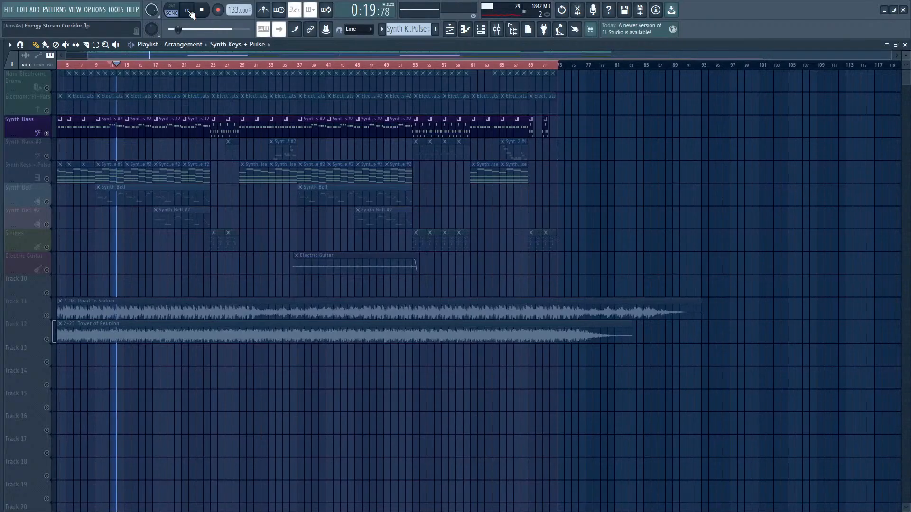
pyautogui.click(189, 10)
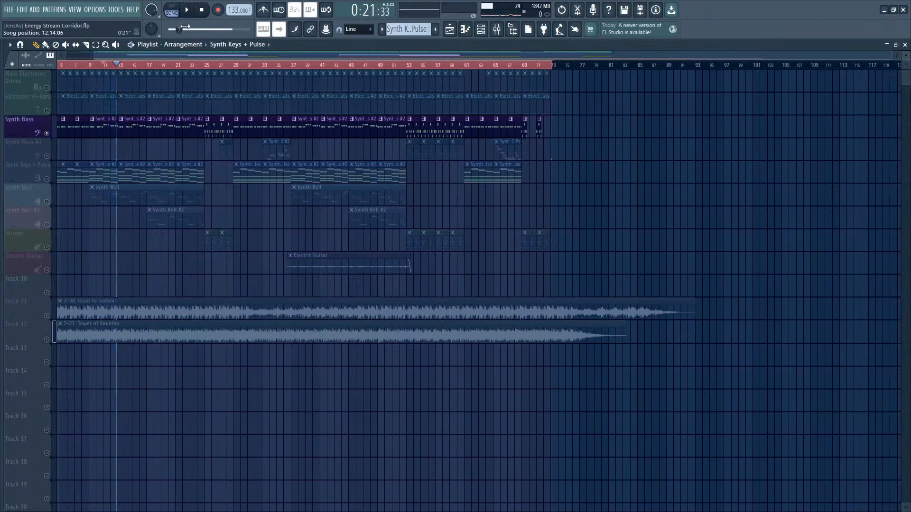
pyautogui.moveTo(185, 32); pyautogui.dragTo(190, 33)
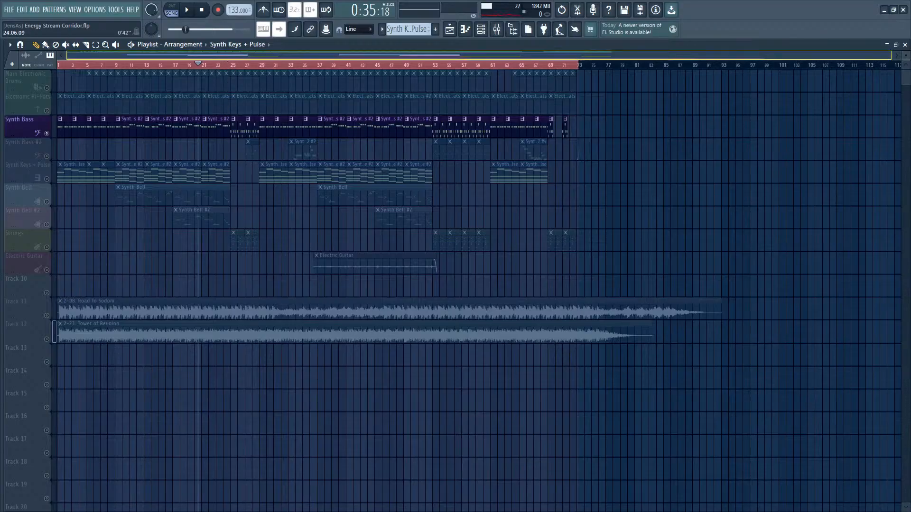
# Step: Switch the active track to the Tower of Reunion reference and listen from about bar 3 to about bar 8
pyautogui.moveTo(226, 55)
pyautogui.mouseDown()
pyautogui.moveTo(225, 71)
pyautogui.moveTo(224, 53)
pyautogui.mouseUp()
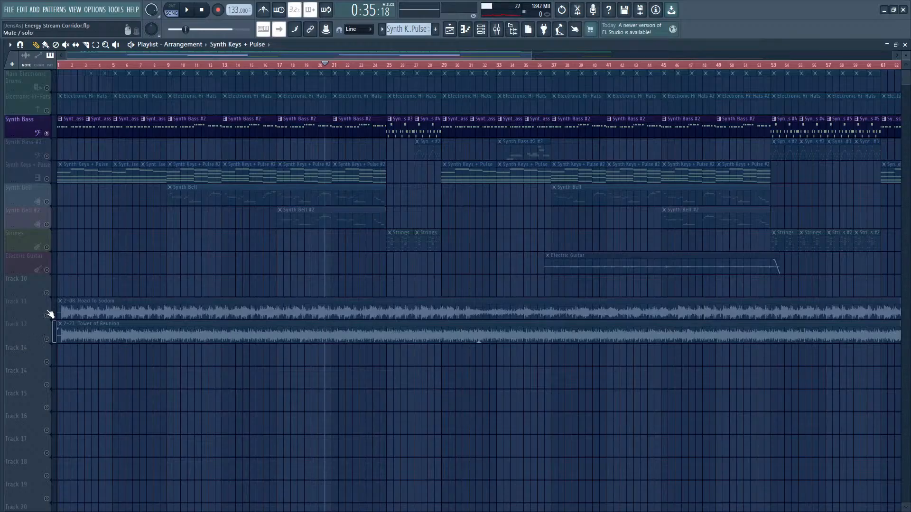
pyautogui.click(48, 341)
pyautogui.click(91, 65)
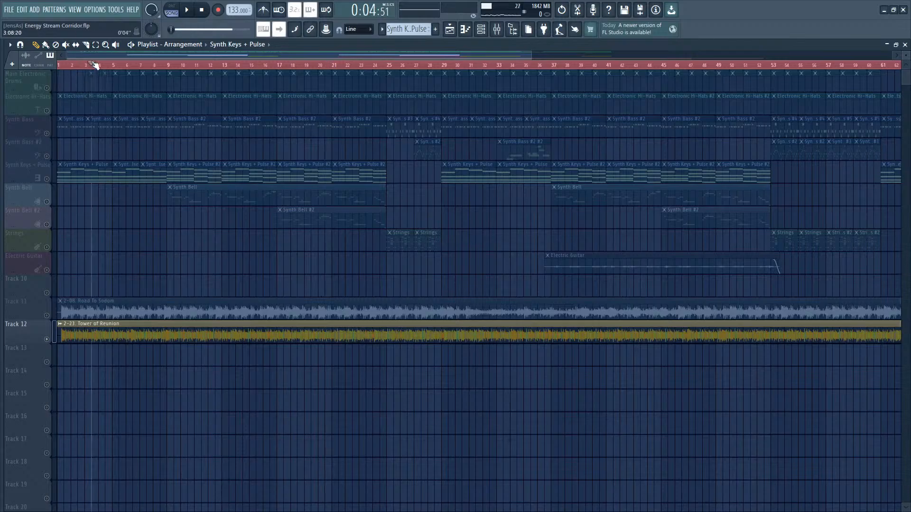
pyautogui.click(196, 16)
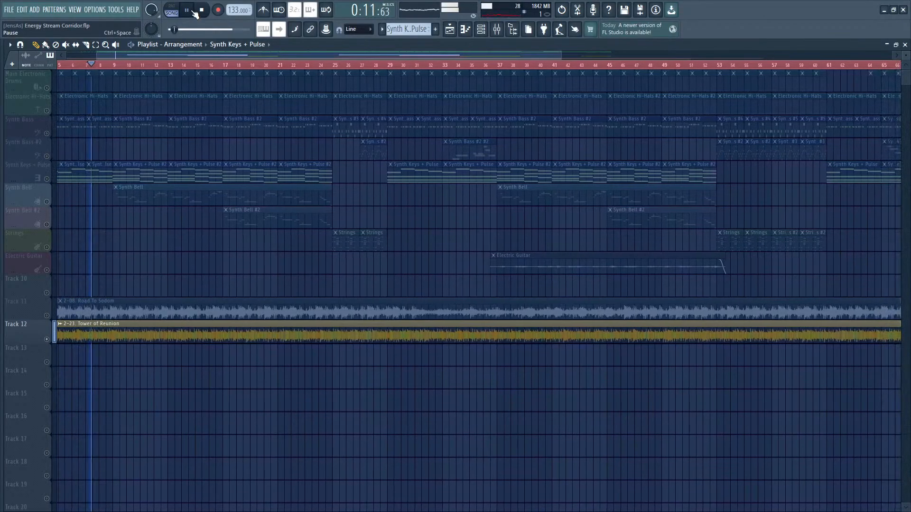
pyautogui.click(194, 11)
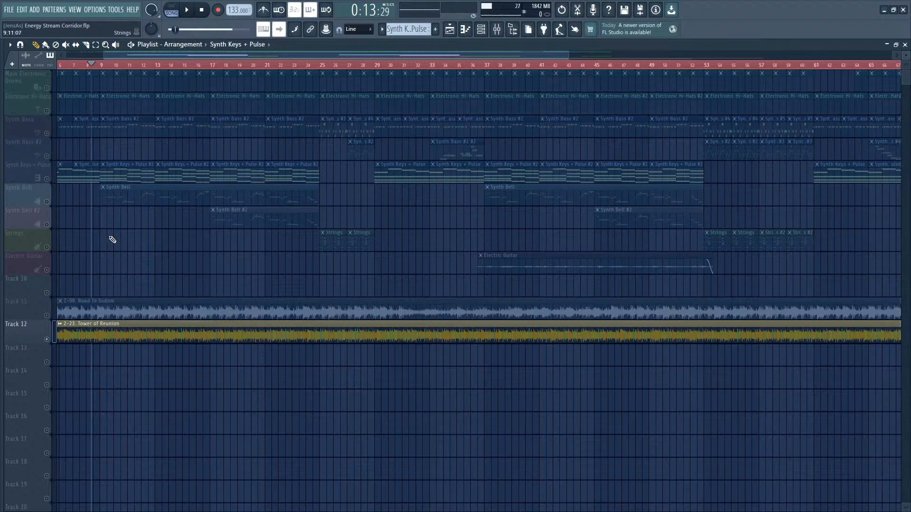
# Step: Unmute Electronic Hi-Hats, mute the Tower of Reunion reference, and listen to the hi-hats alone from about bar 8 to bar 9
pyautogui.click(48, 85)
pyautogui.click(48, 110)
pyautogui.click(48, 88)
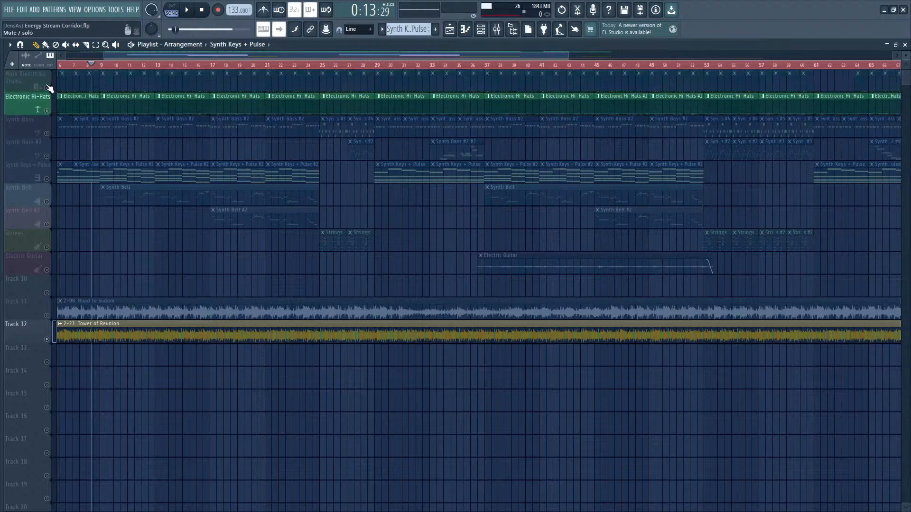
pyautogui.click(47, 340)
pyautogui.click(186, 10)
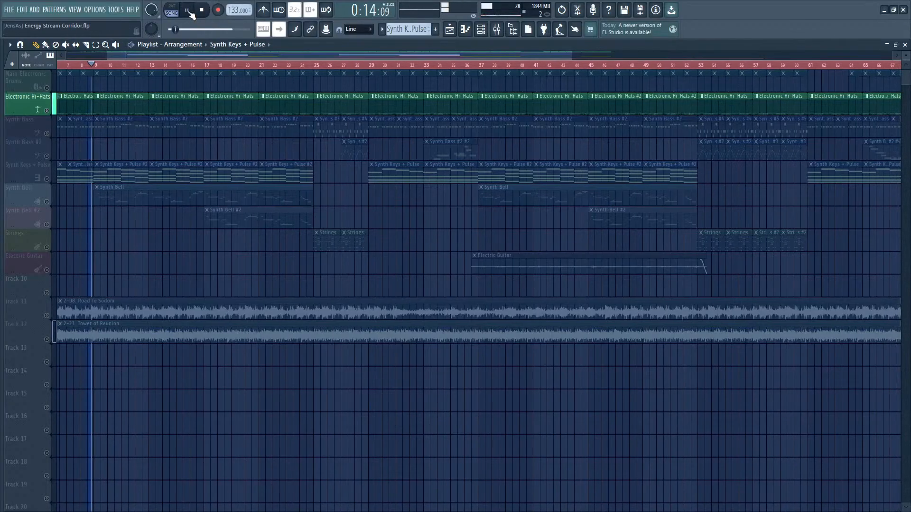
pyautogui.click(187, 10)
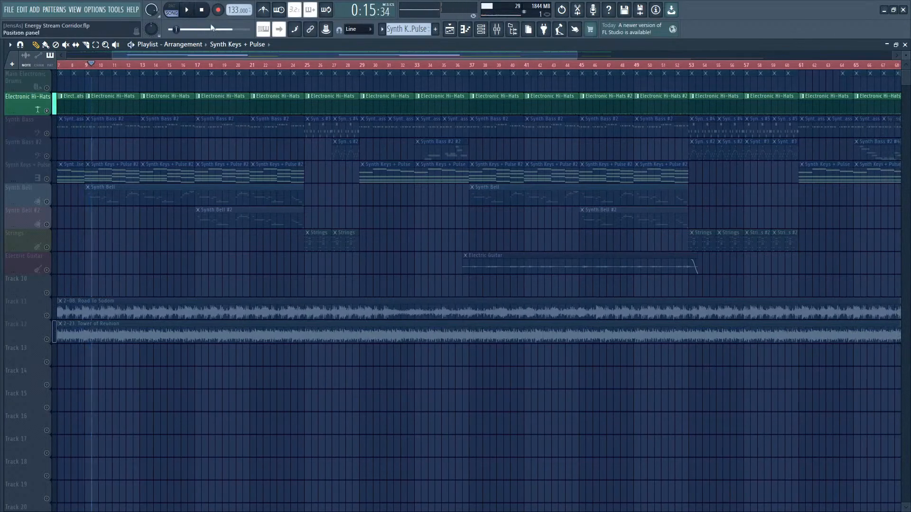
# Step: Inspect the 909HH_D3V1_Tape sampler from the channel rack, and play the hi-hats on to about bar 12
pyautogui.click(495, 33)
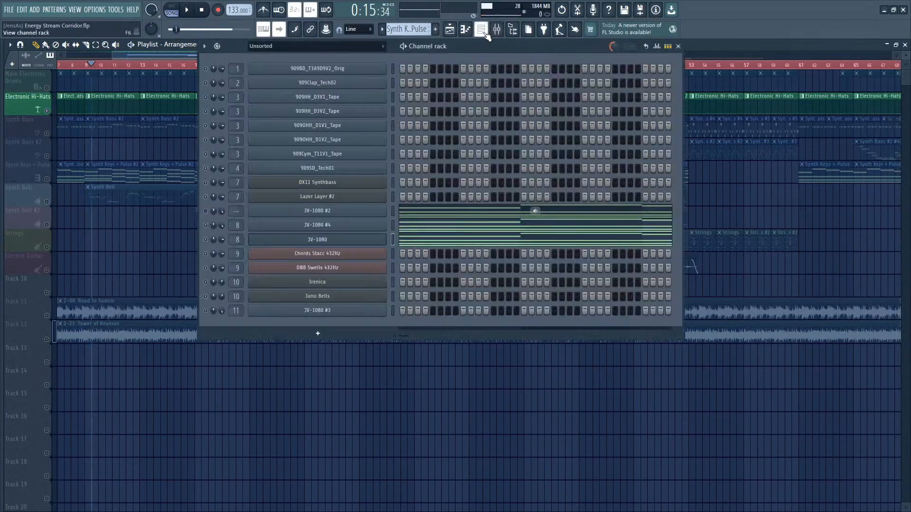
pyautogui.click(345, 101)
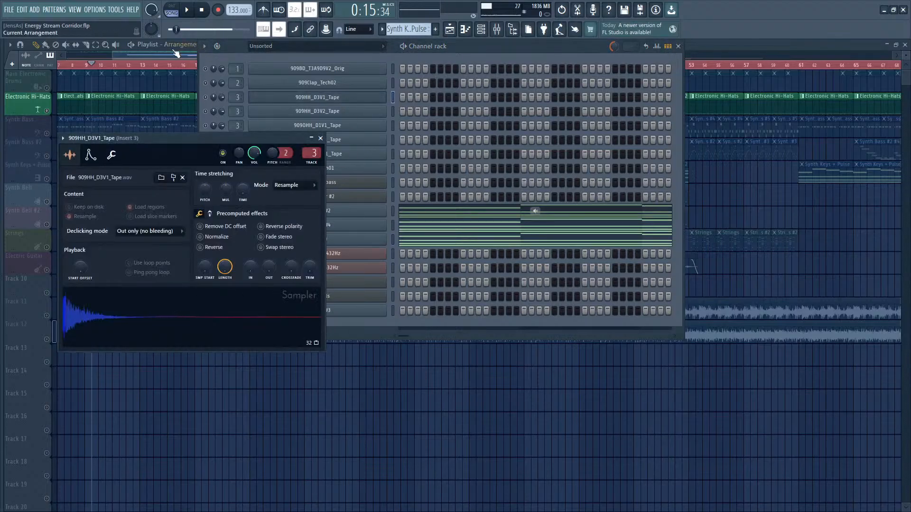
pyautogui.press('space')
pyautogui.click(156, 53)
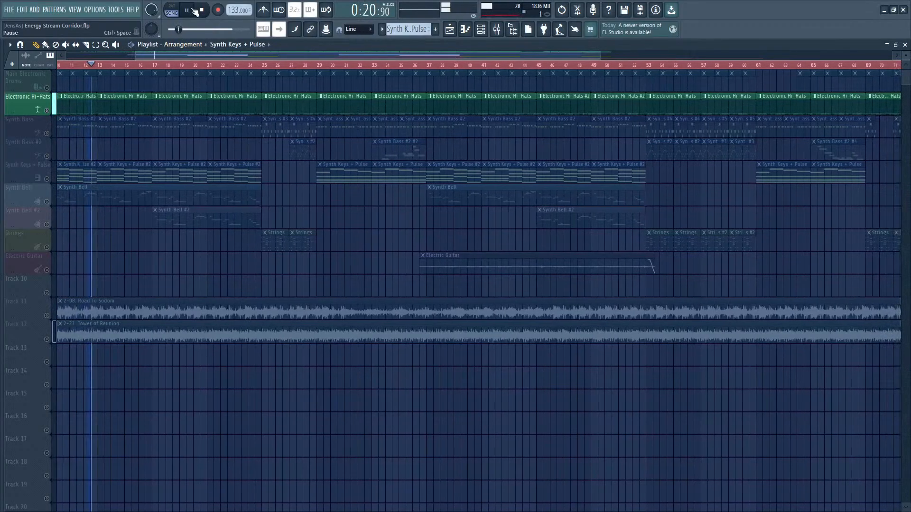
pyautogui.click(195, 12)
# Step: Unmute Main Electronic Drums and listen to the drums and hi-hats together from about bar 12 to about bar 14
pyautogui.click(47, 88)
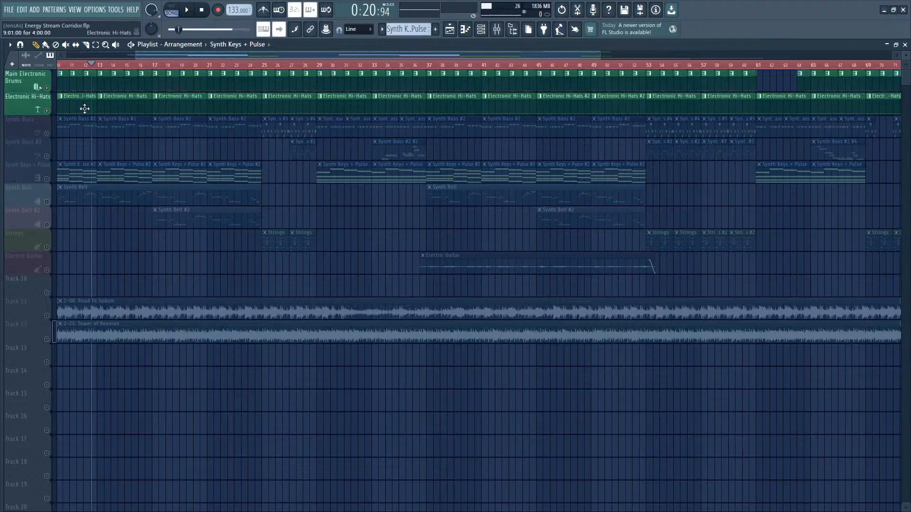
pyautogui.click(188, 12)
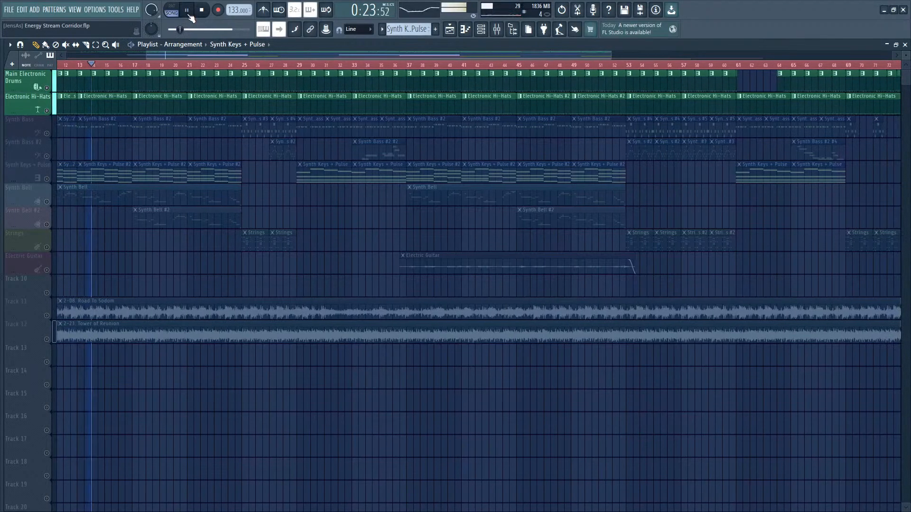
pyautogui.press('space')
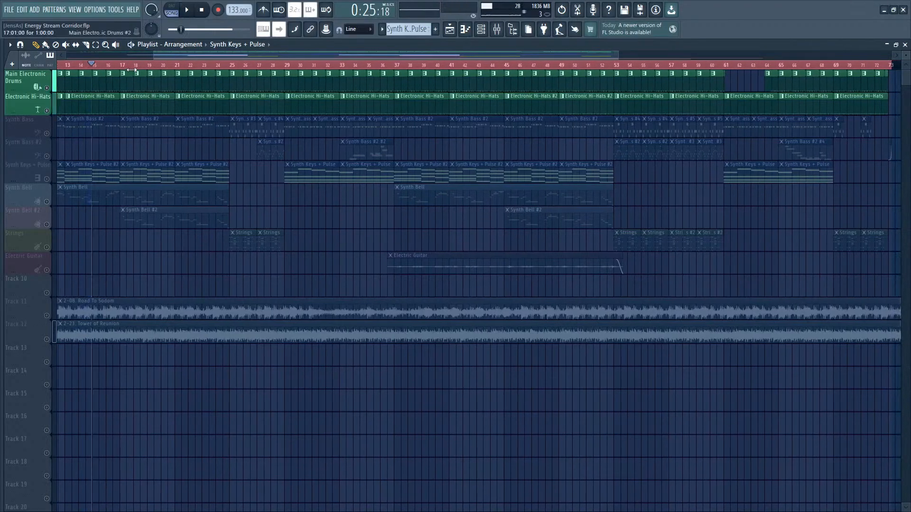
# Step: Try a sparser 909HH_D3V1_Tape step pattern in Electronic Hi-Hats and listen to it from bar 17 to about bar 22
pyautogui.click(122, 66)
pyautogui.click(160, 101)
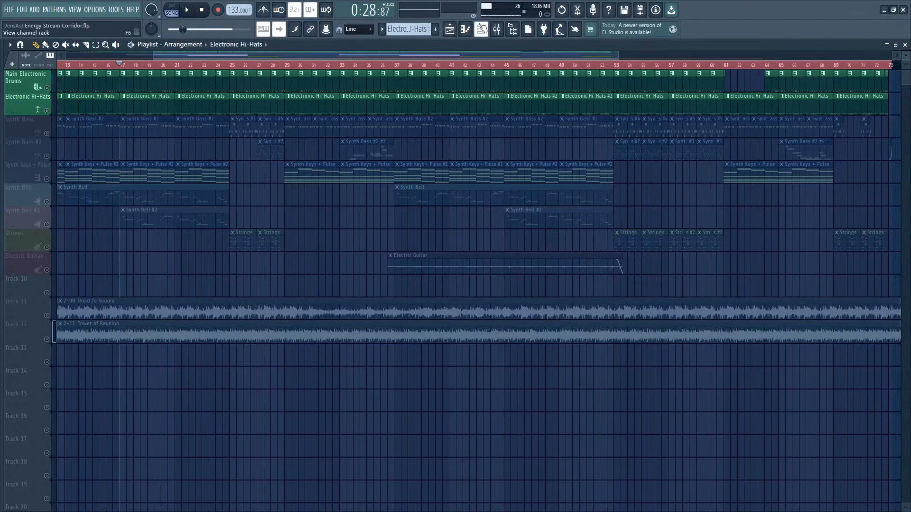
pyautogui.doubleClick(160, 100)
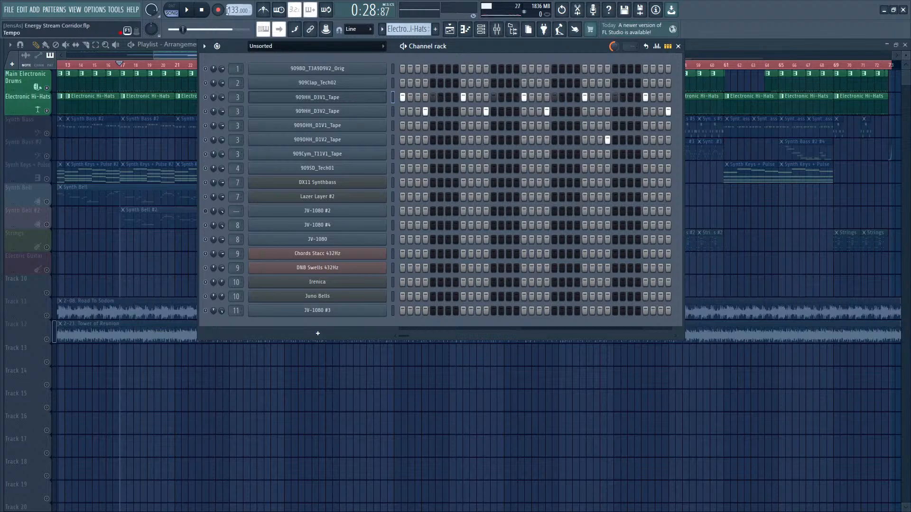
pyautogui.press('space')
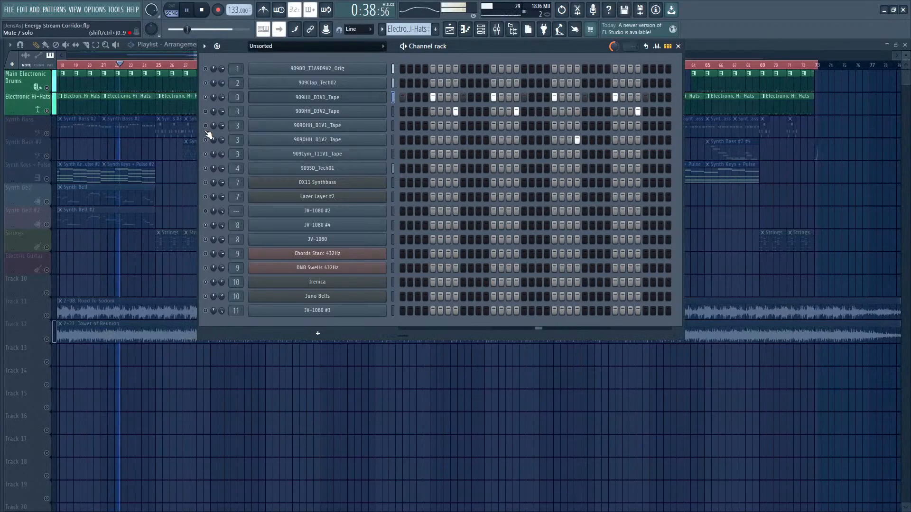
pyautogui.press('space')
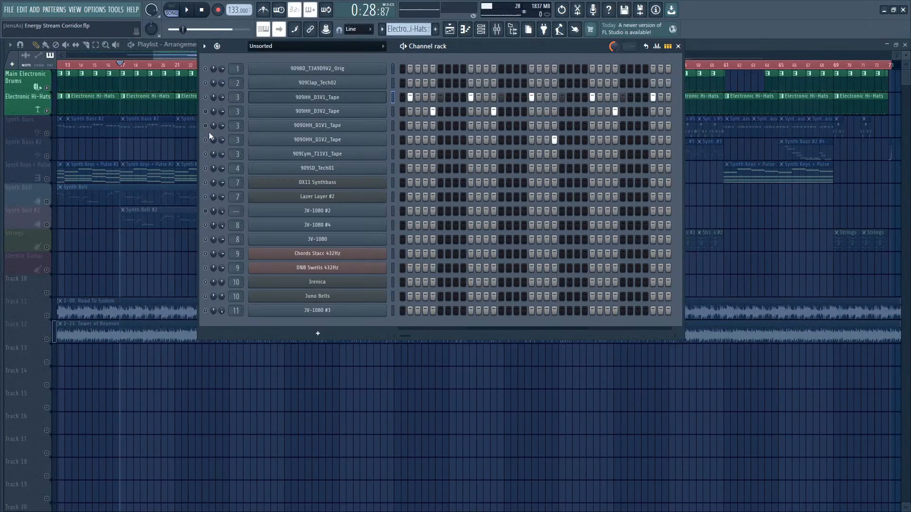
# Step: Undo the mute change and the step fill, and listen to the earlier hi-hat pattern from bar 17 to about bar 20
pyautogui.hotkey('ctrl', 'z')
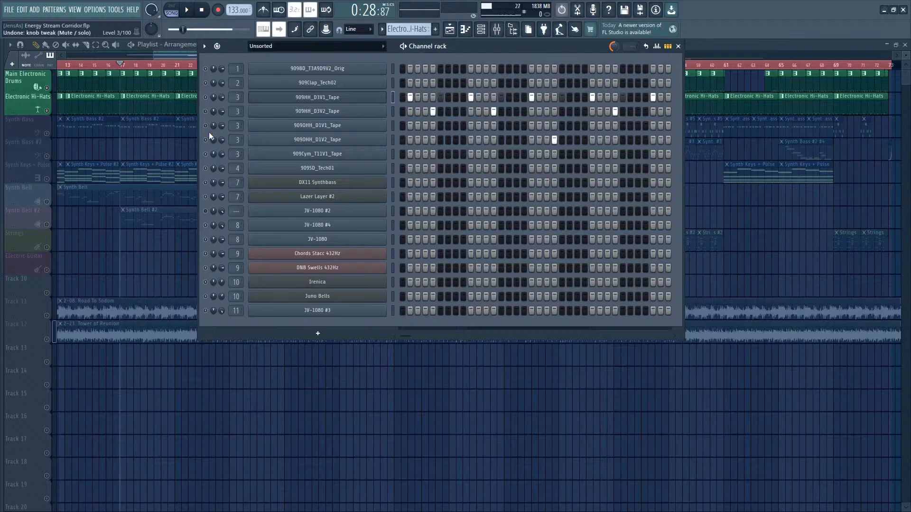
pyautogui.hotkey('ctrl', 'alt', 'z')
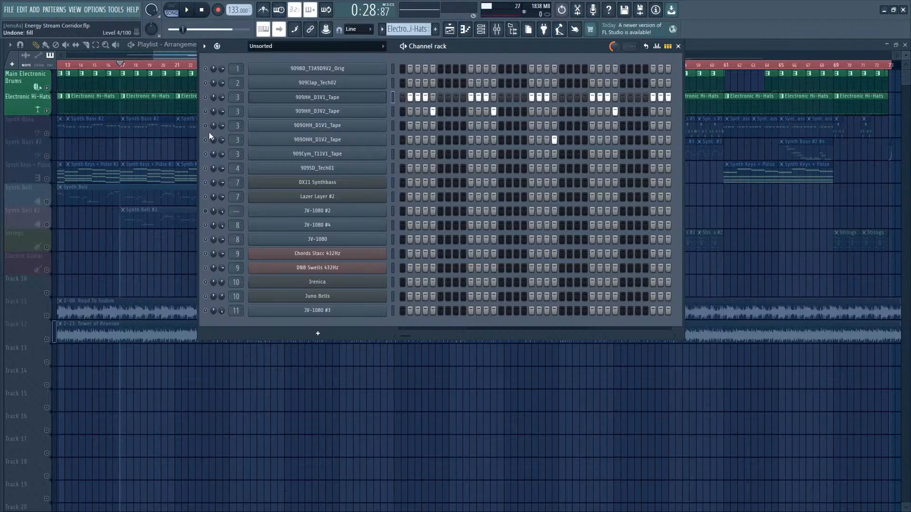
pyautogui.click(187, 11)
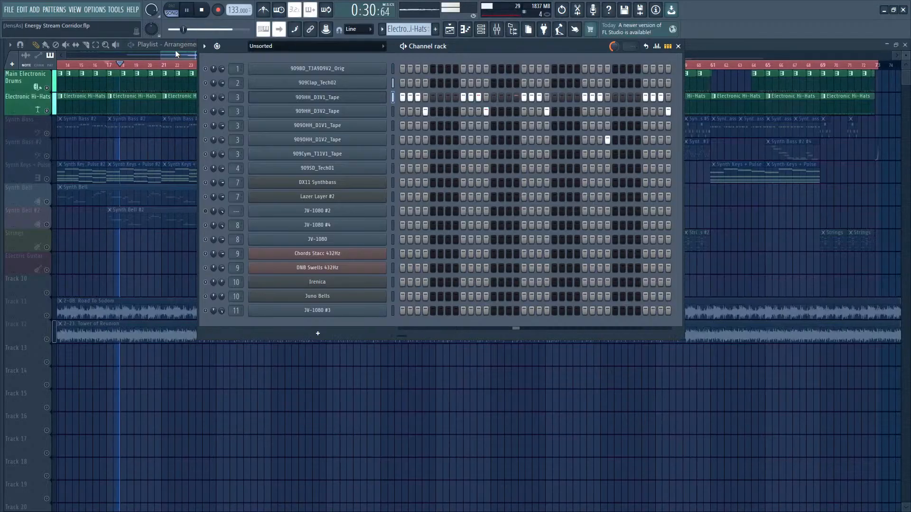
pyautogui.click(175, 58)
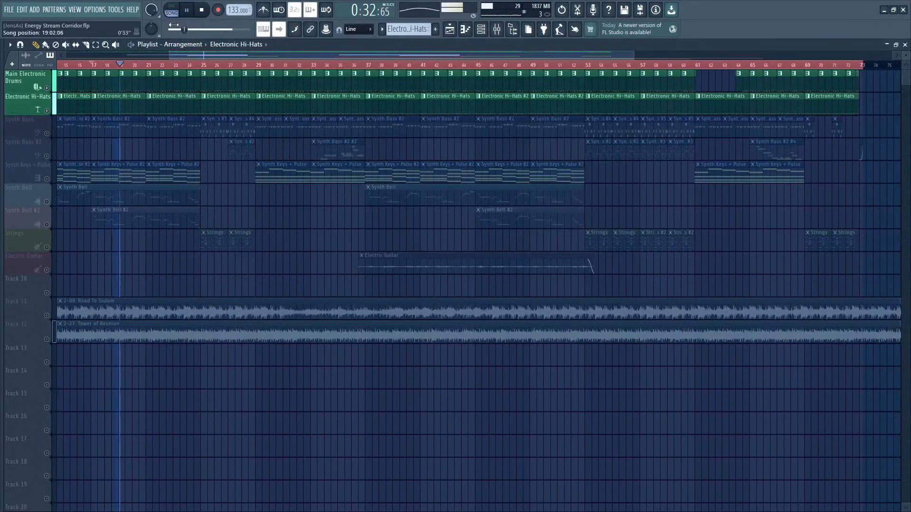
pyautogui.click(184, 13)
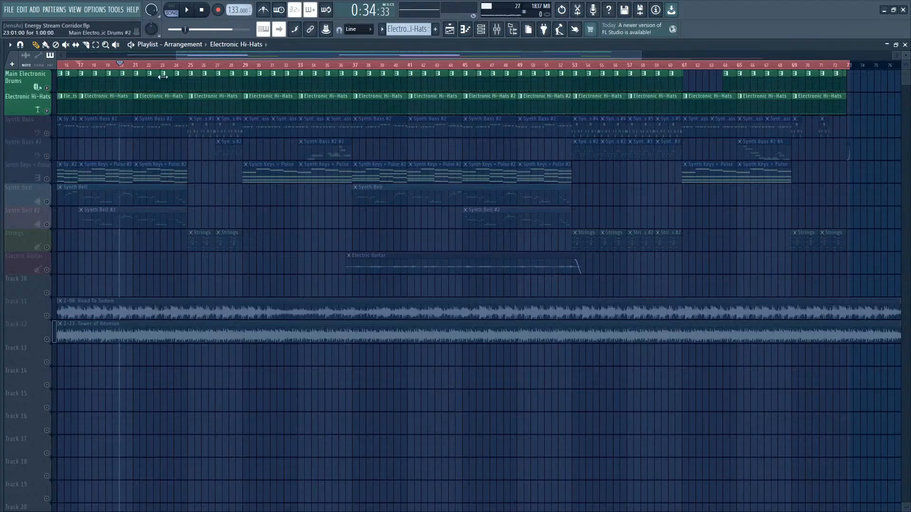
# Step: Solo the Road To Sodom reference on Track 11 and listen to it from about bar 20 to about bar 23
pyautogui.scroll(4, 207, 55)
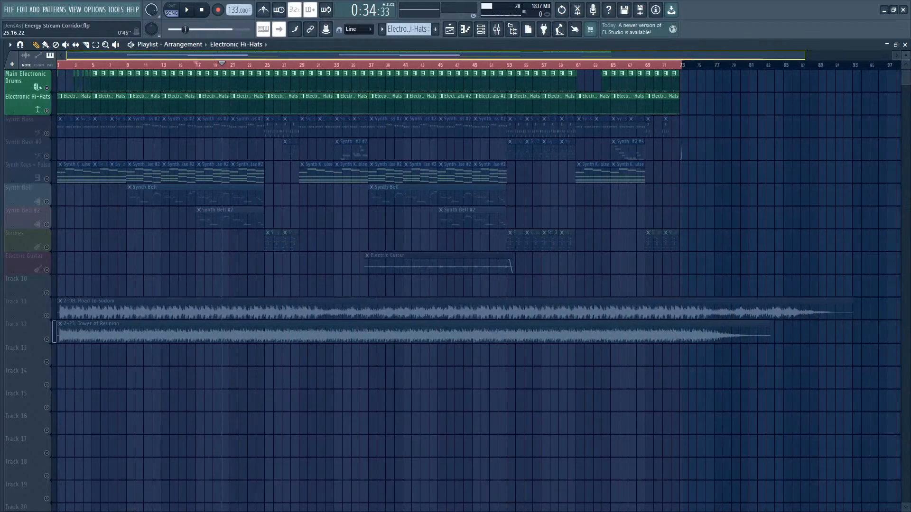
pyautogui.scroll(4, 207, 55)
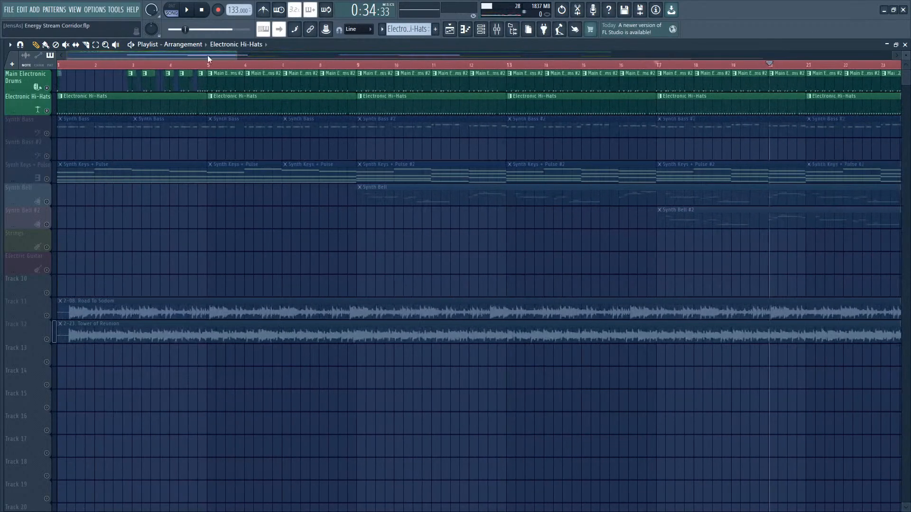
pyautogui.click(49, 314)
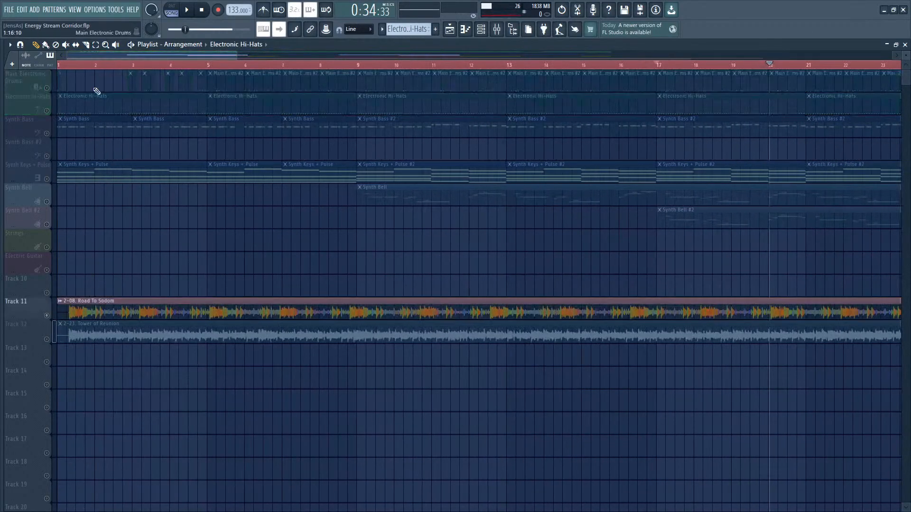
pyautogui.press('space')
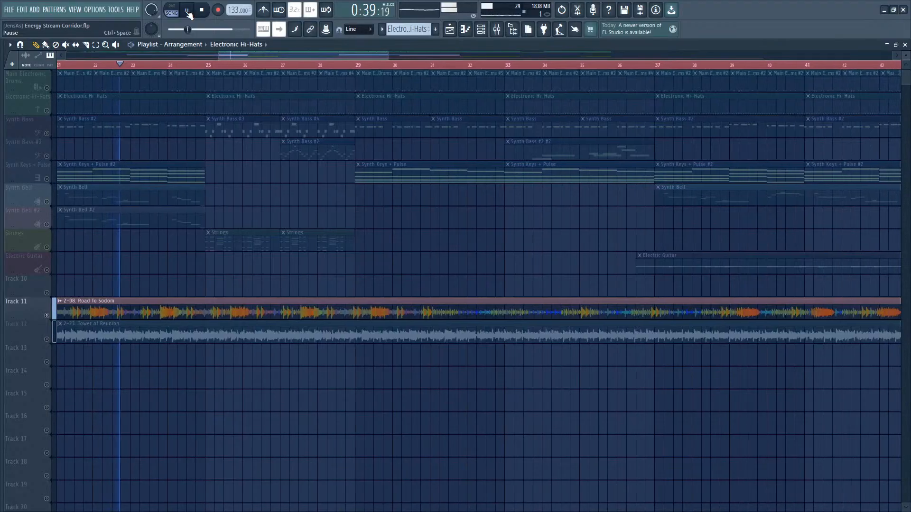
pyautogui.click(188, 12)
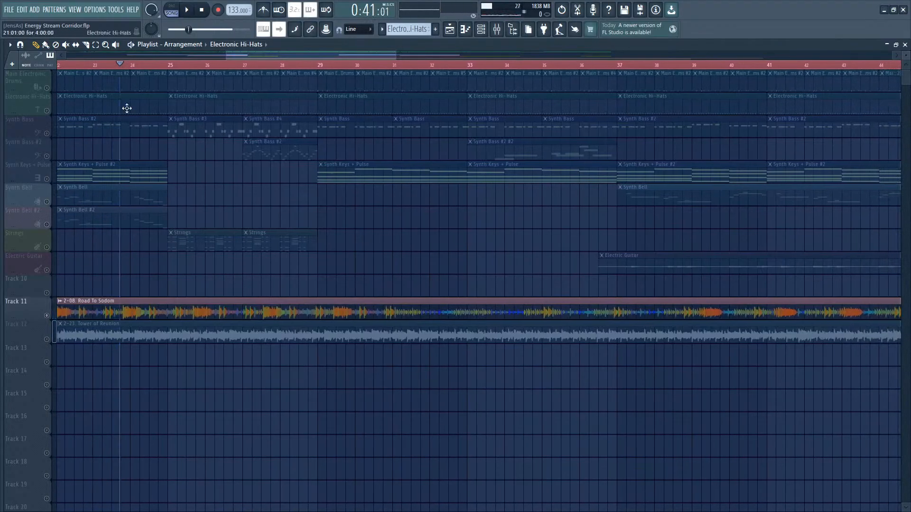
# Step: Switch the active track to the Tower of Reunion reference and listen from about bar 23 to about bar 27
pyautogui.click(47, 337)
pyautogui.click(47, 315)
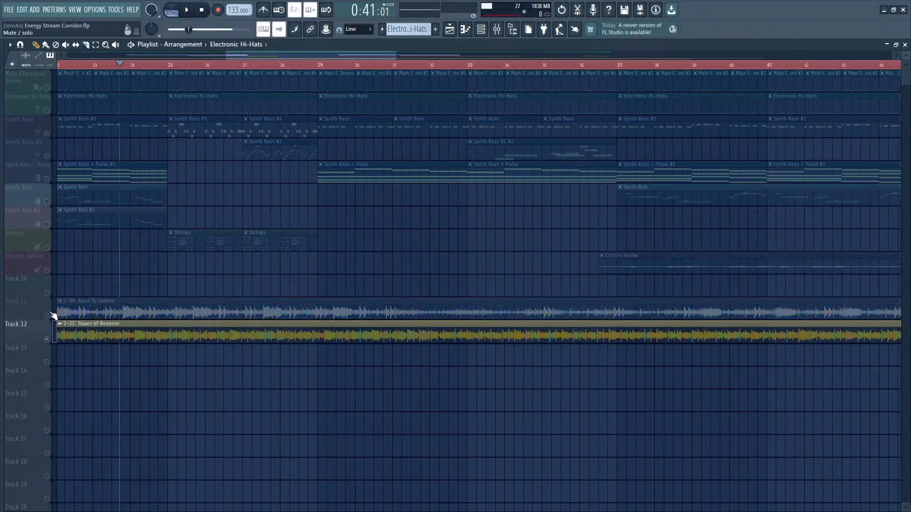
pyautogui.click(194, 11)
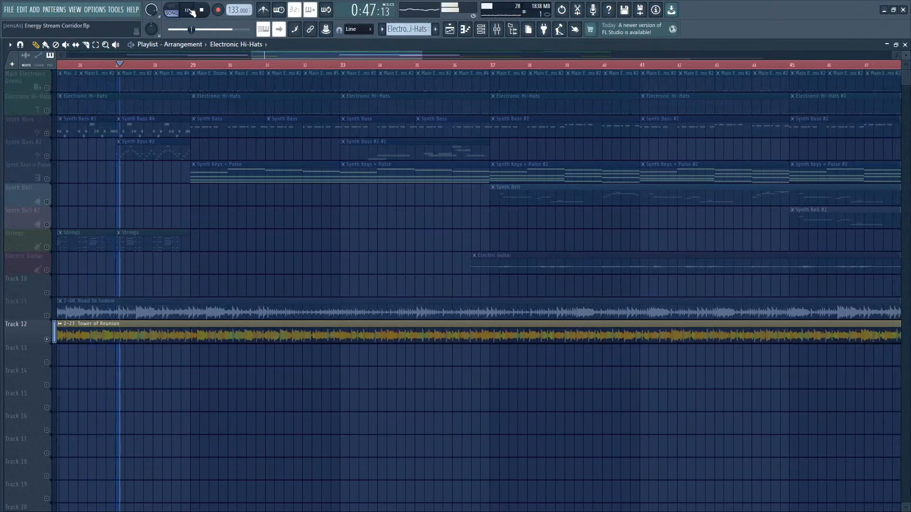
pyautogui.click(191, 11)
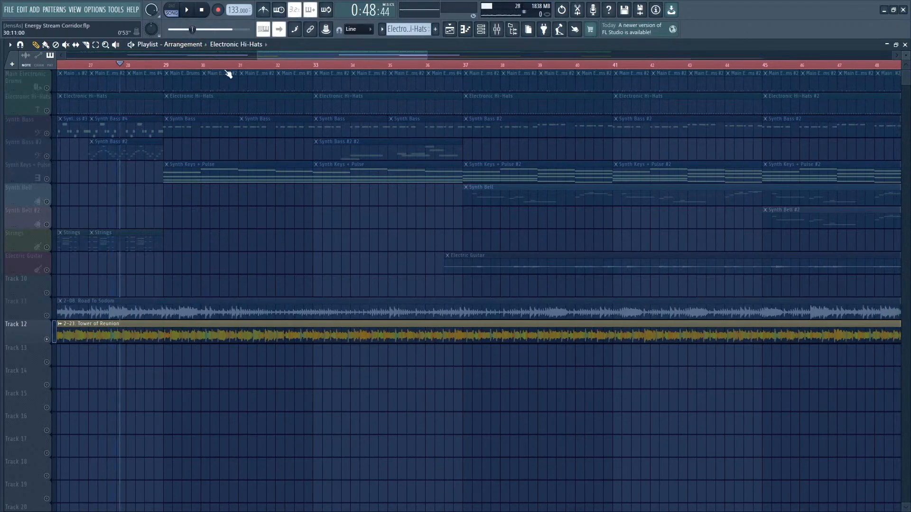
# Step: Mute the Tower of Reunion reference, unmute Synth Keys + Pulse, and start playback from the beginning of the song
pyautogui.scroll(-5, 317, 57)
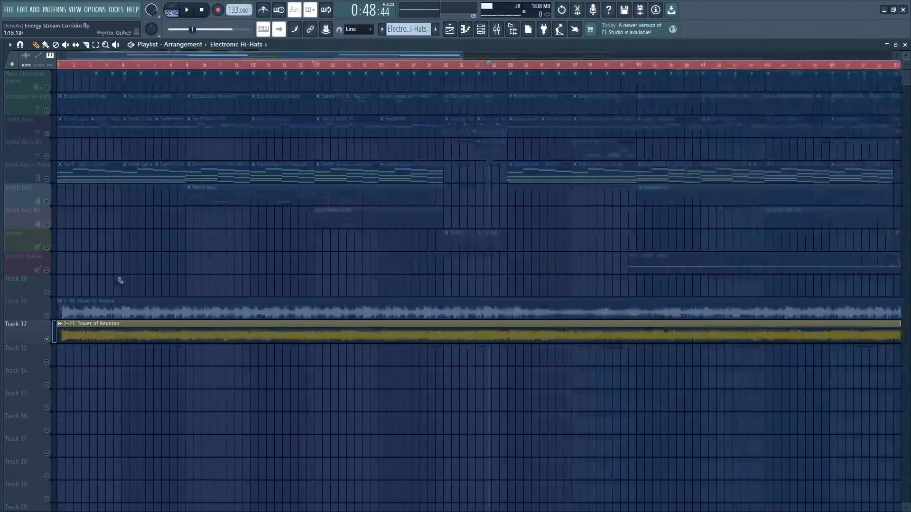
pyautogui.click(50, 334)
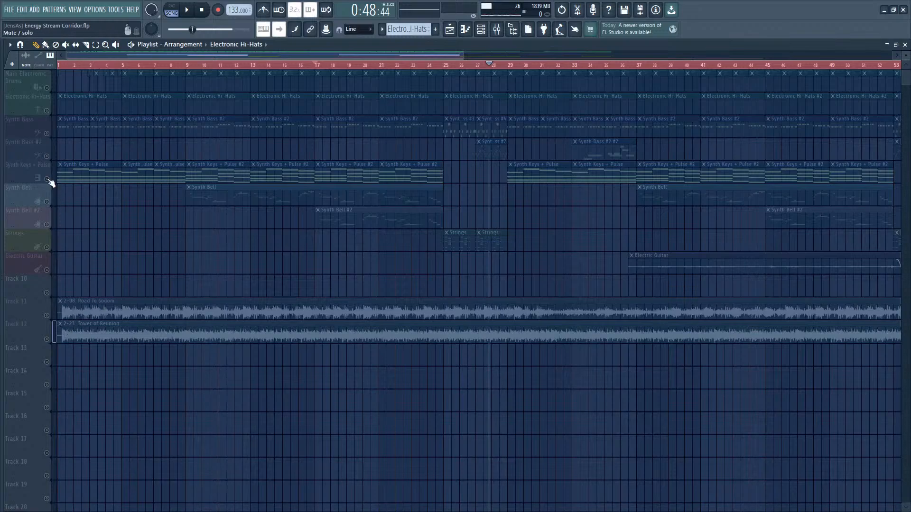
pyautogui.click(49, 180)
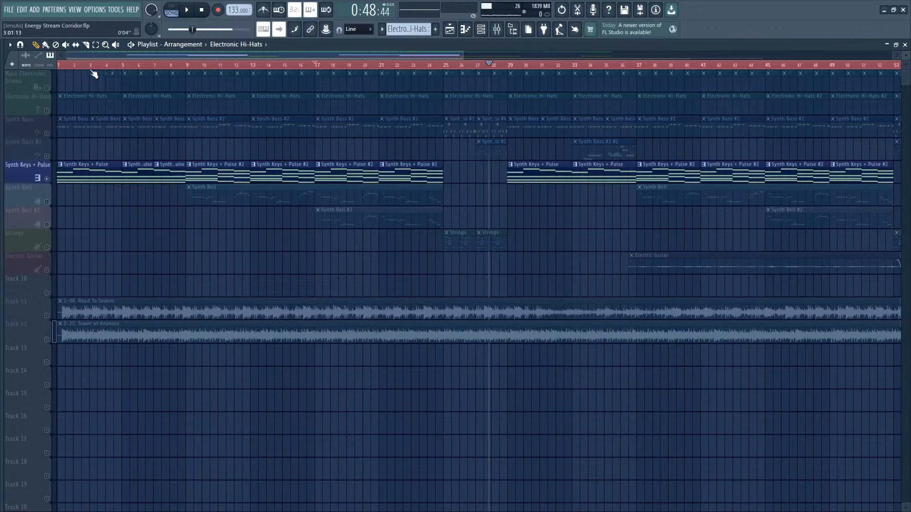
pyautogui.click(60, 65)
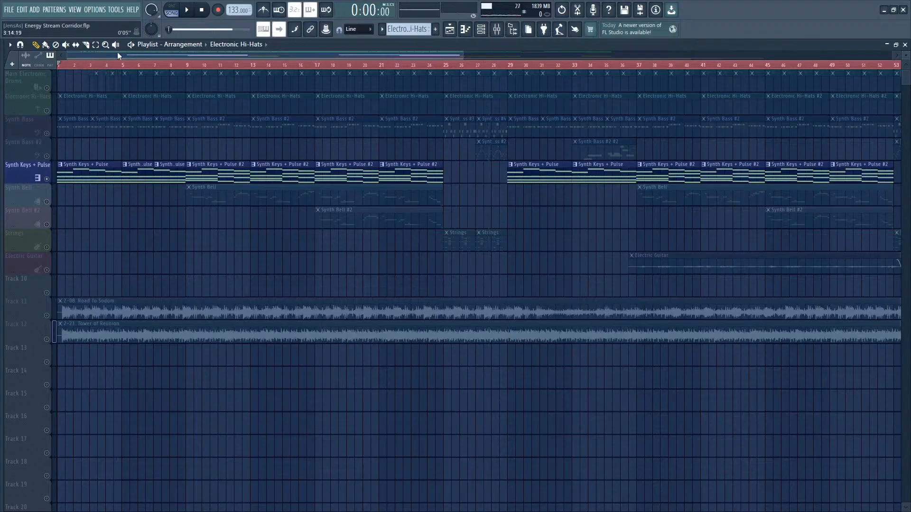
pyautogui.click(186, 10)
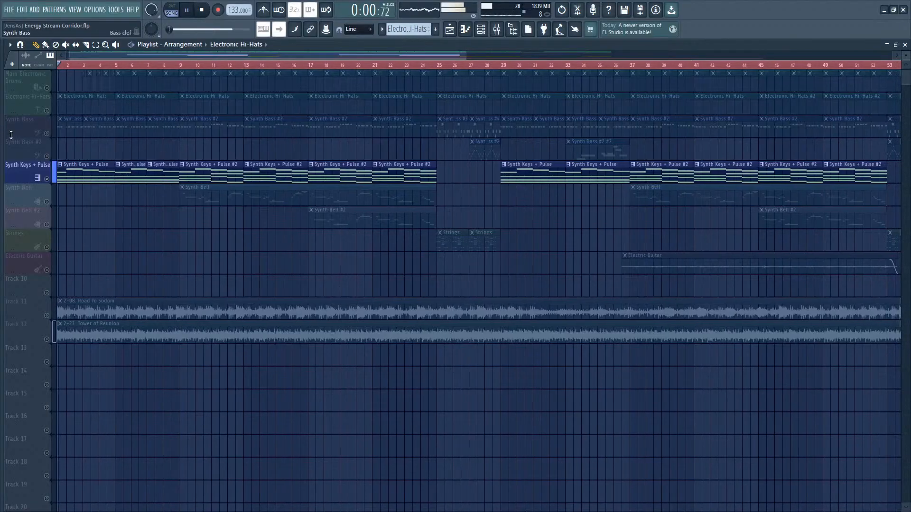
# Step: Unmute Synth Bass, listen to it with the synth keys to about bar 5, and set the playhead at bar 2
pyautogui.click(19, 122)
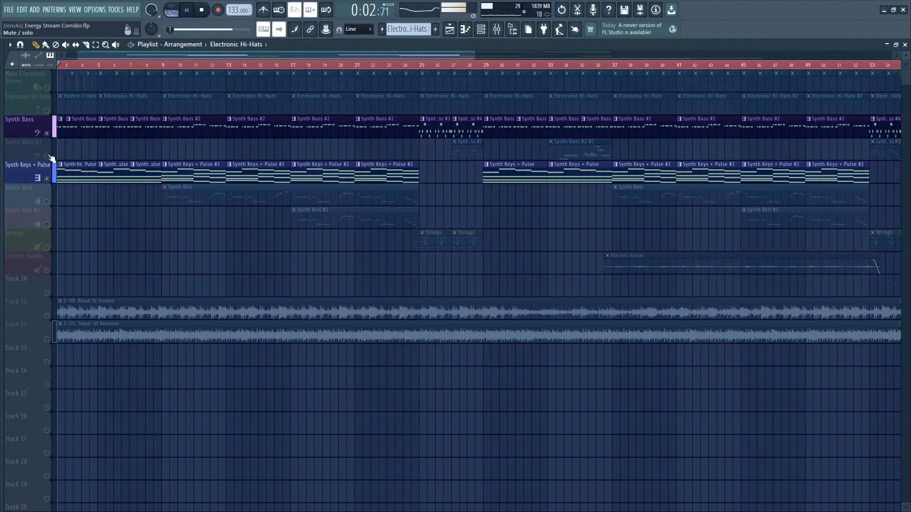
pyautogui.click(196, 12)
pyautogui.scroll(4, 121, 76)
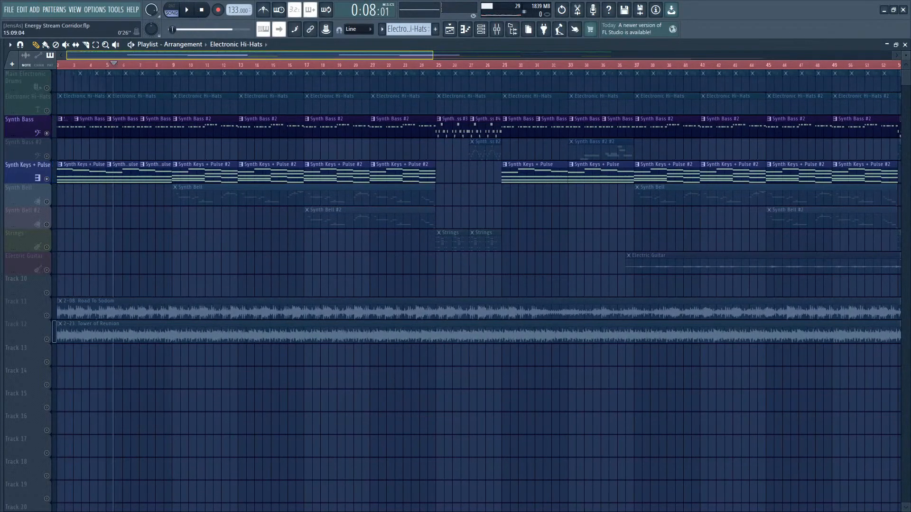
pyautogui.click(102, 65)
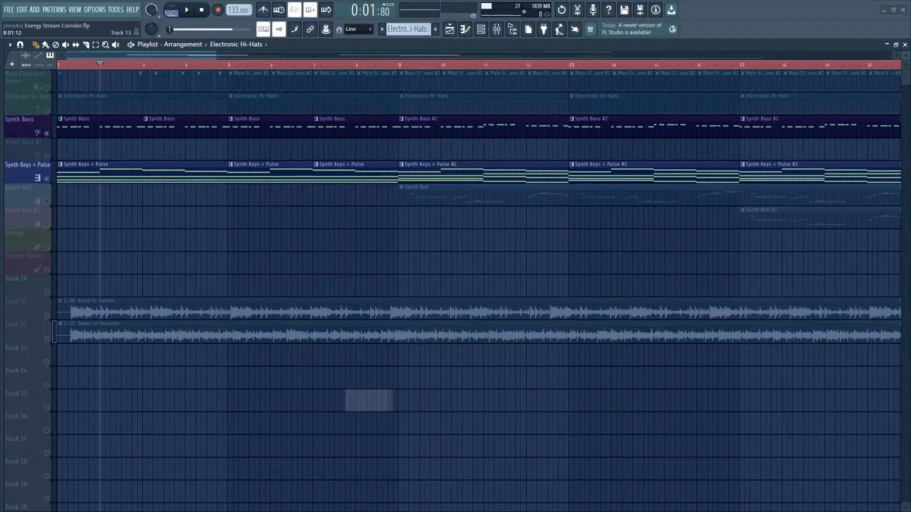
# Step: Place the 20. Shibuya audio clip on Track 14 at bar 1, solo it, and play it from about bar 6
pyautogui.moveTo(55, 339); pyautogui.dragTo(53, 383)
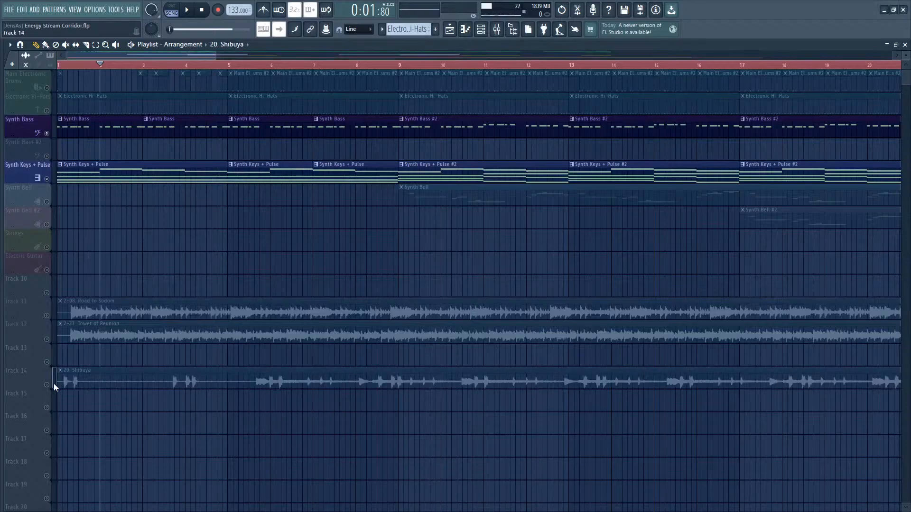
pyautogui.doubleClick(295, 380)
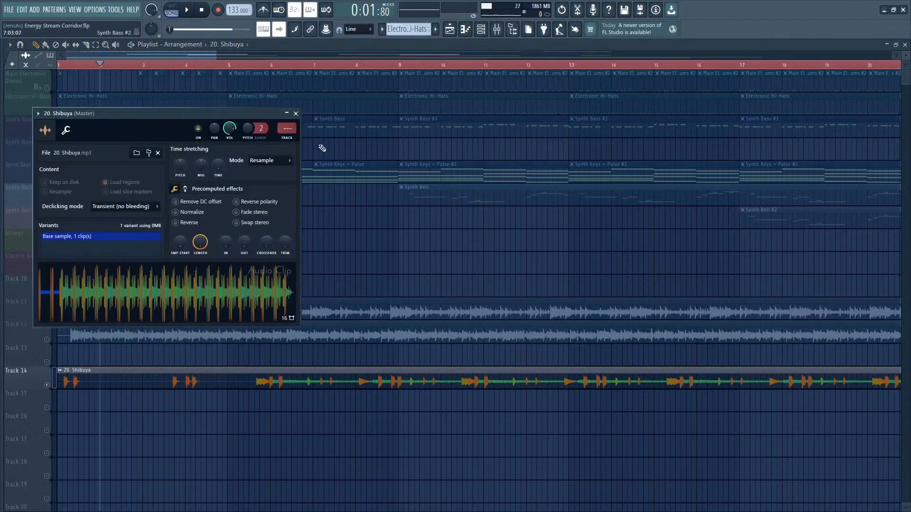
pyautogui.click(295, 114)
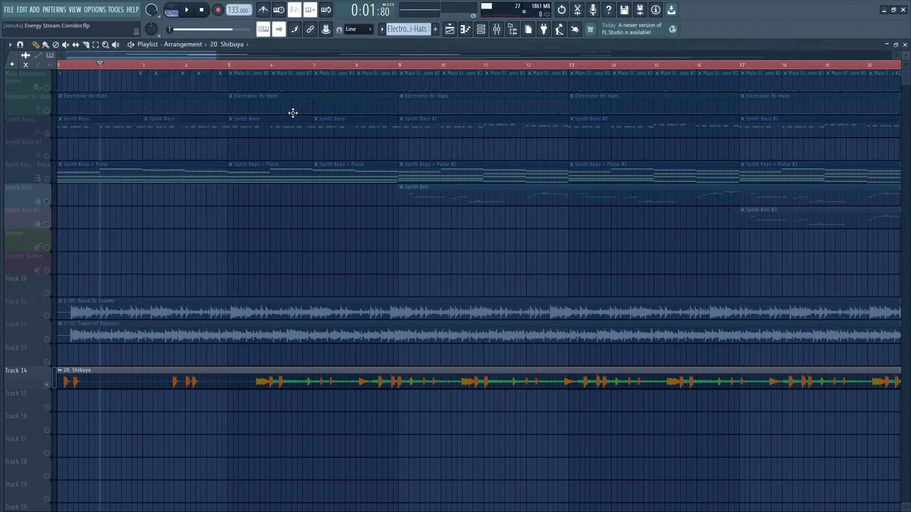
pyautogui.scroll(-1, 332, 57)
pyautogui.click(253, 65)
pyautogui.press('space')
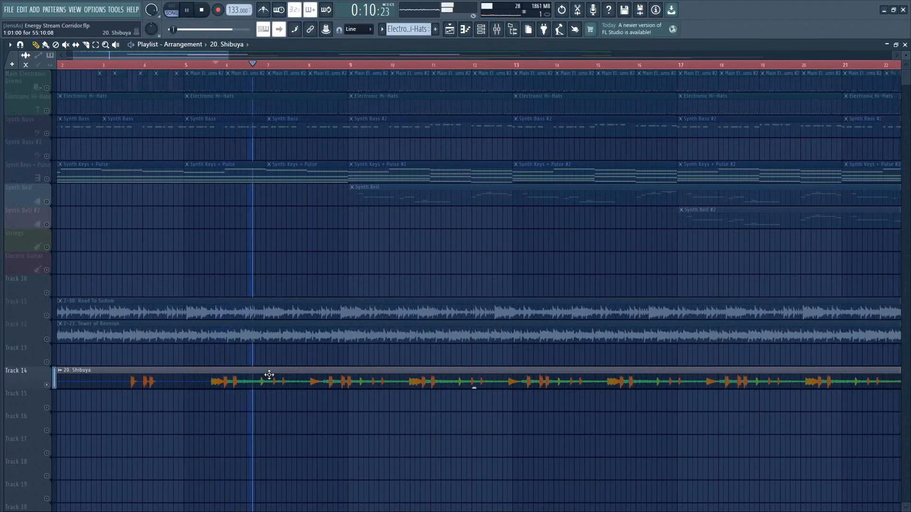
# Step: Set the 20. Shibuya clip's channel volume to about 84%, and keep listening to about bar 15
pyautogui.doubleClick(412, 386)
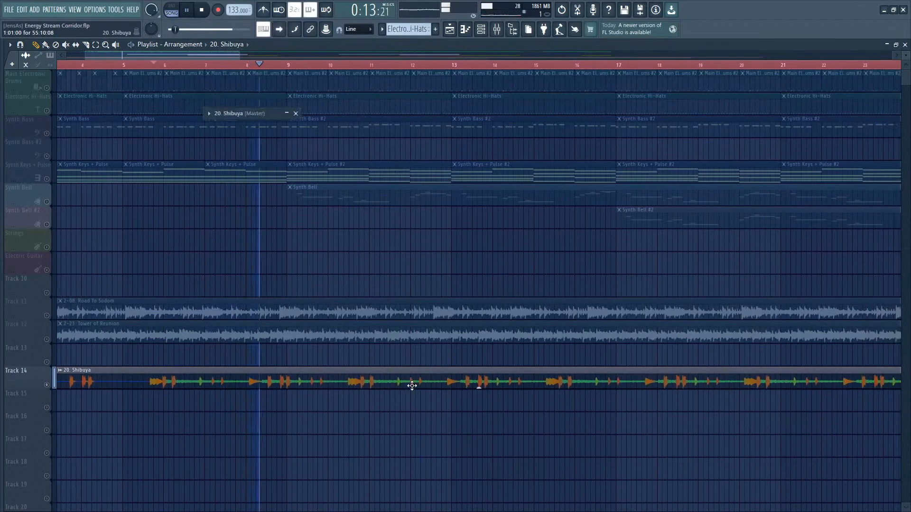
pyautogui.click(287, 114)
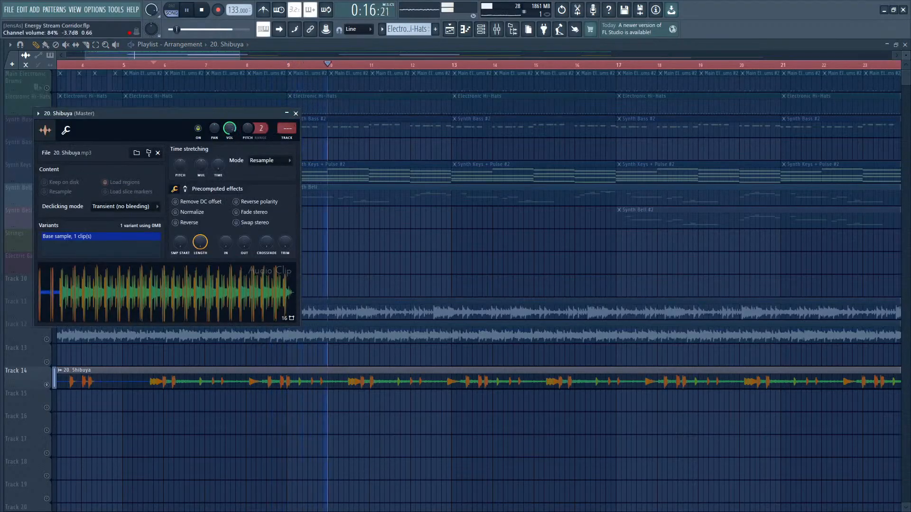
pyautogui.click(295, 113)
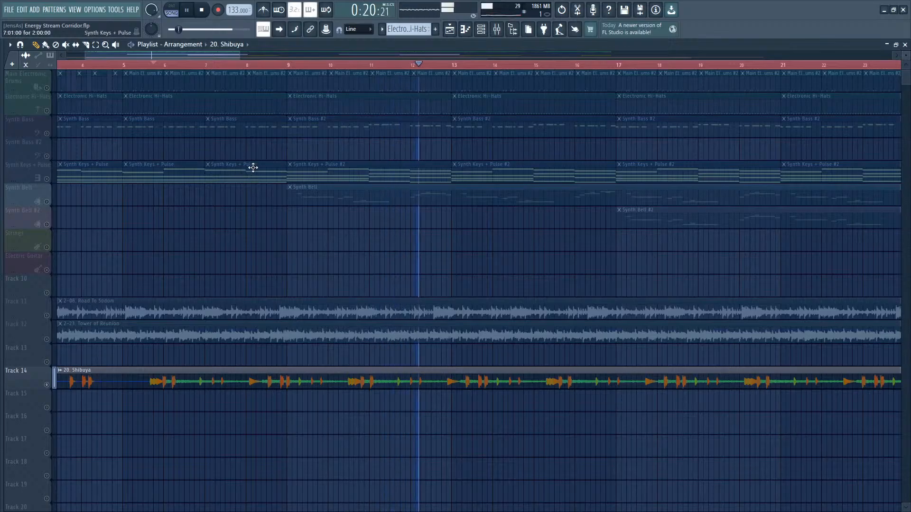
pyautogui.click(189, 14)
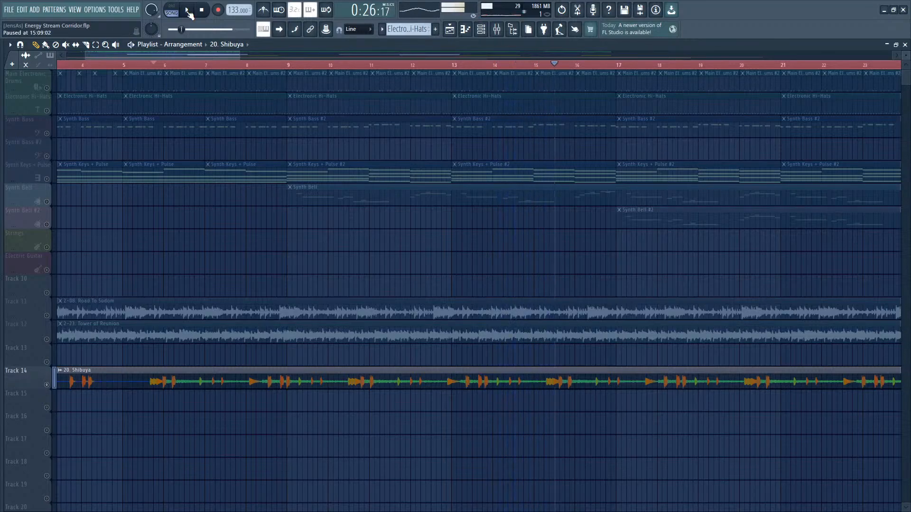
# Step: Return to the start of the arrangement and unmute all playlist tracks
pyautogui.scroll(-2, 232, 57)
pyautogui.moveTo(276, 56); pyautogui.dragTo(137, 55)
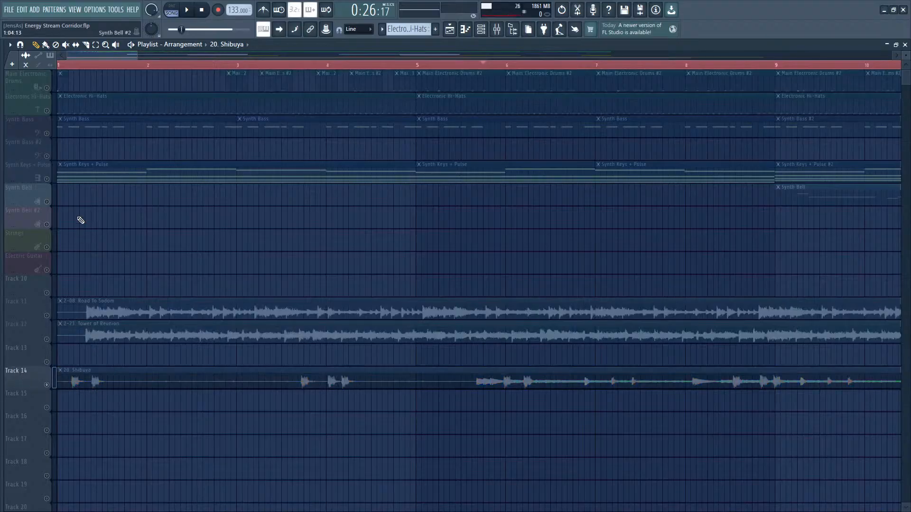
pyautogui.rightClick(47, 179)
pyautogui.rightClick(47, 179)
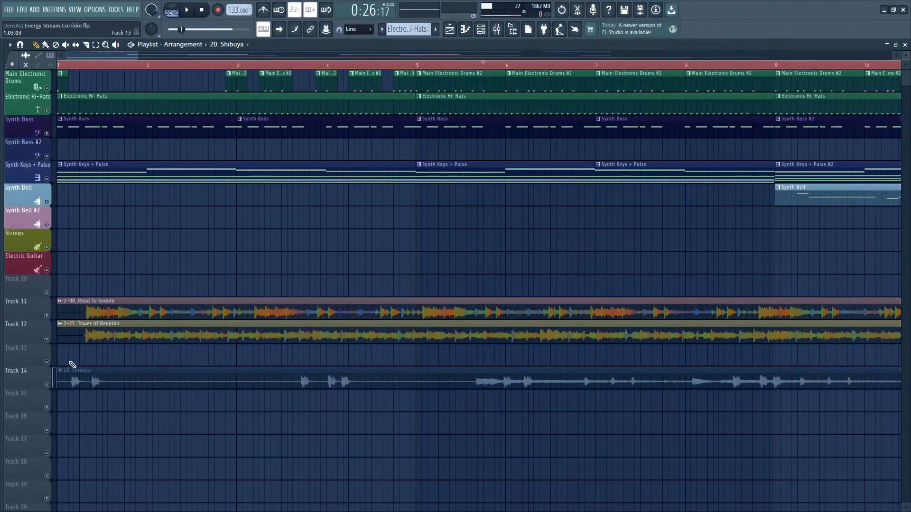
# Step: Mute reference Tracks 11 and 12, solo Synth Keys + Pulse, and play it from bar 2 to about bar 6
pyautogui.click(46, 339)
pyautogui.click(46, 316)
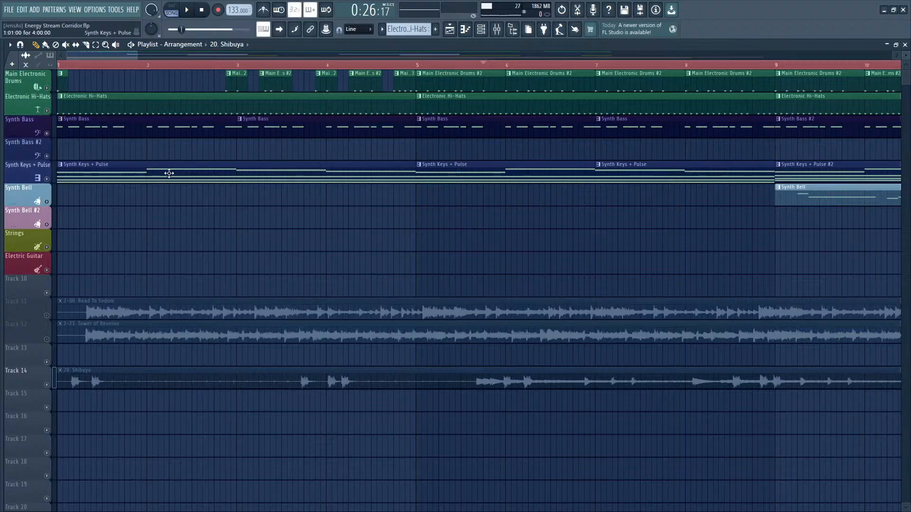
pyautogui.click(147, 65)
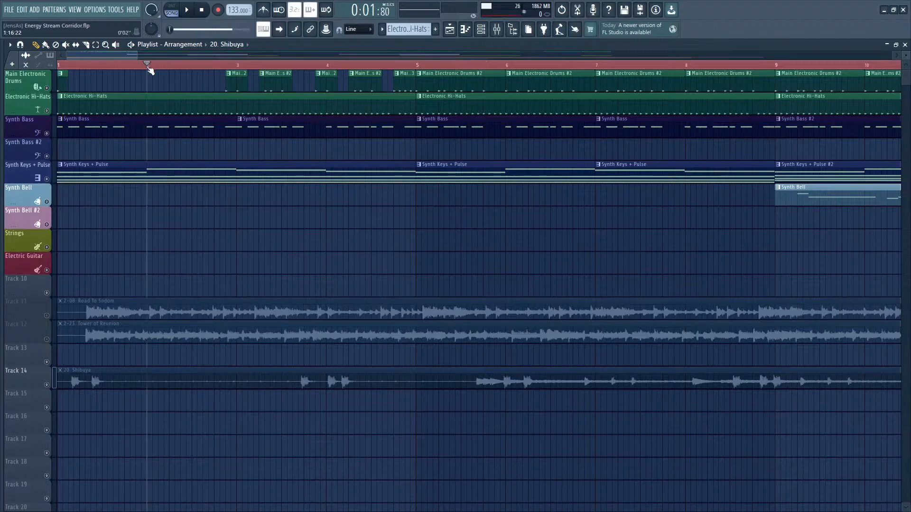
pyautogui.rightClick(47, 179)
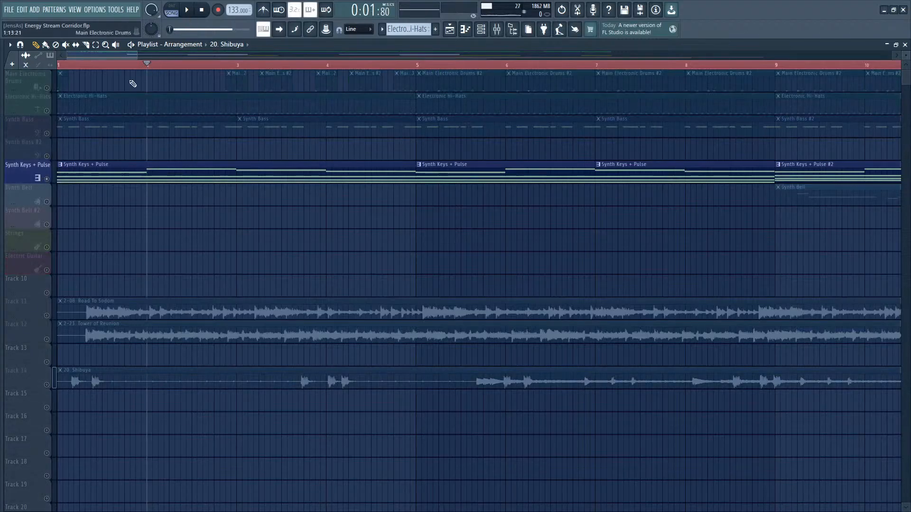
pyautogui.click(187, 10)
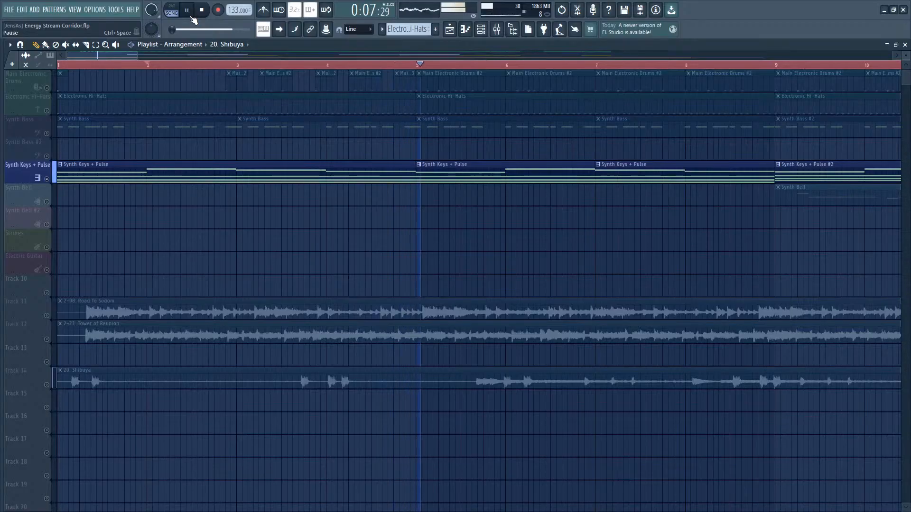
pyautogui.click(191, 17)
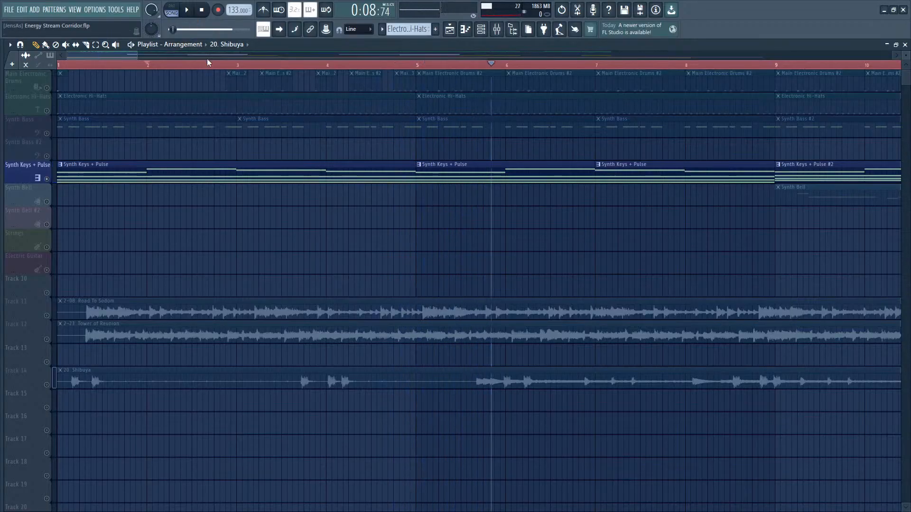
# Step: Unsolo Synth Keys + Pulse and mute the three reference song tracks, Tracks 11, 12 and 14
pyautogui.scroll(-8, 205, 58)
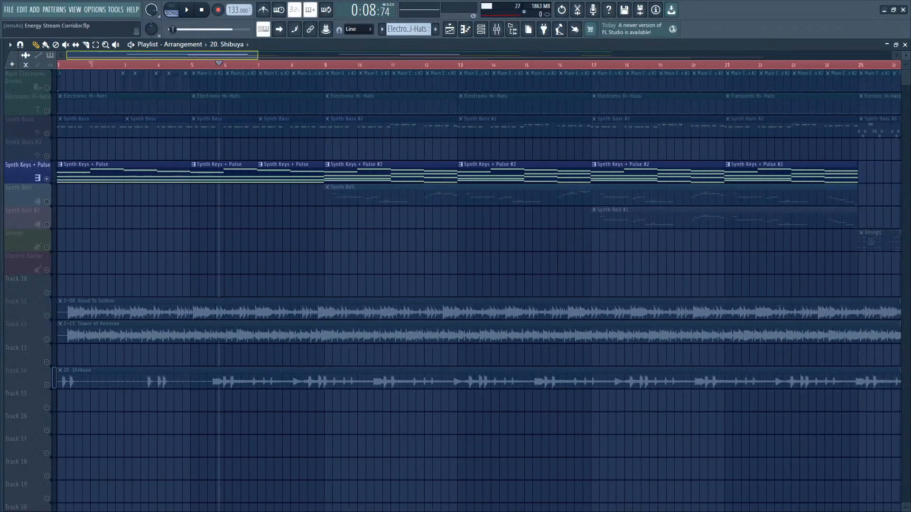
pyautogui.scroll(-5, 205, 58)
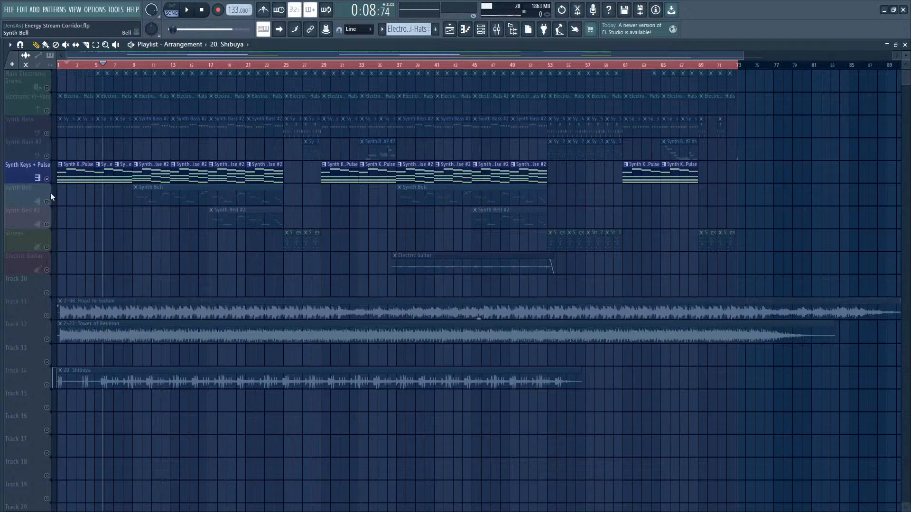
pyautogui.keyDown('ctrl'); pyautogui.click(47, 179); pyautogui.keyUp('ctrl')
pyautogui.click(47, 316)
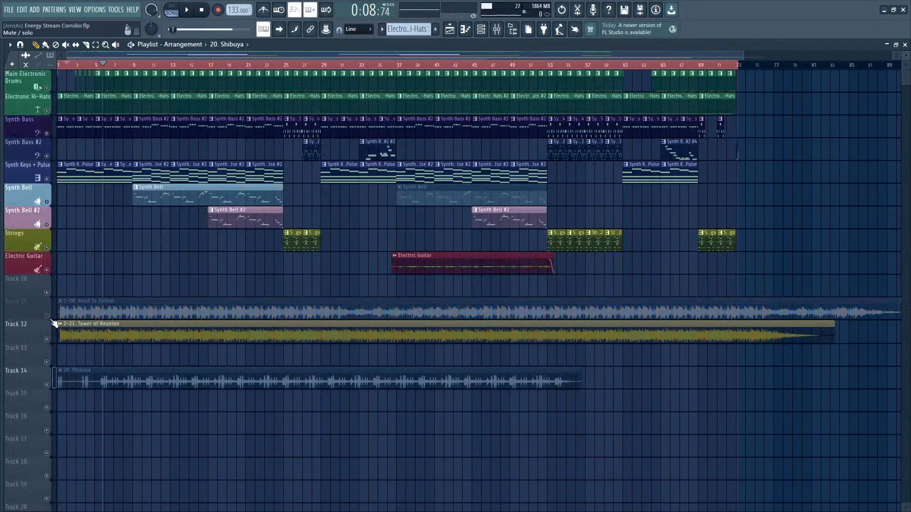
pyautogui.click(47, 340)
pyautogui.click(47, 385)
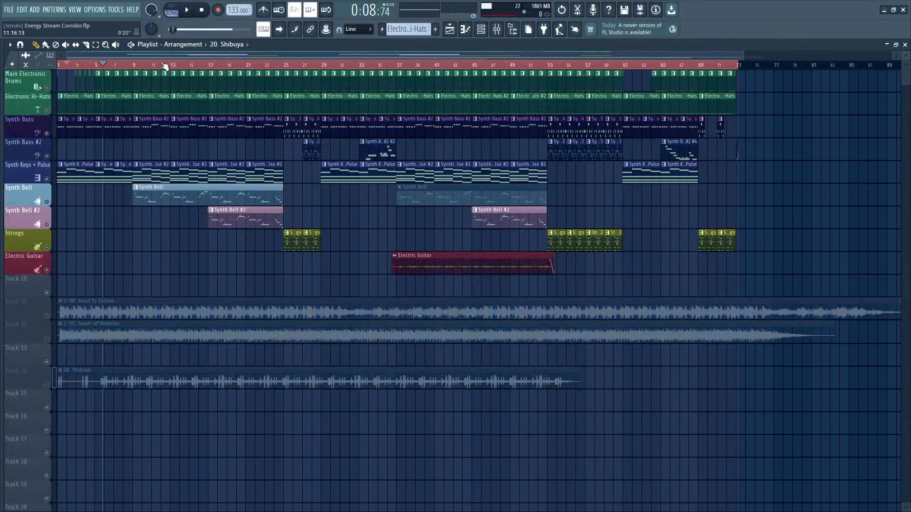
# Step: Play the whole arrangement from bar 1 past its end at bar 73 with playlist auto-scroll on
pyautogui.scroll(5, 69, 76)
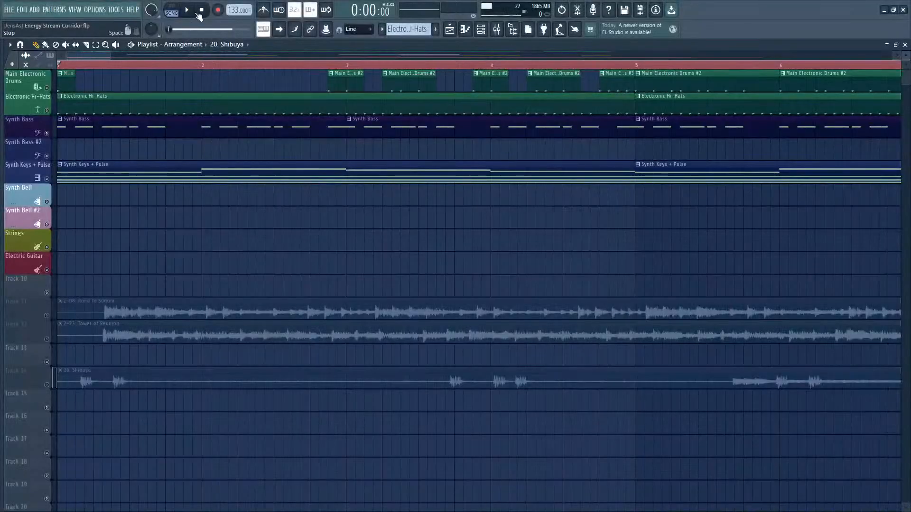
pyautogui.press('space')
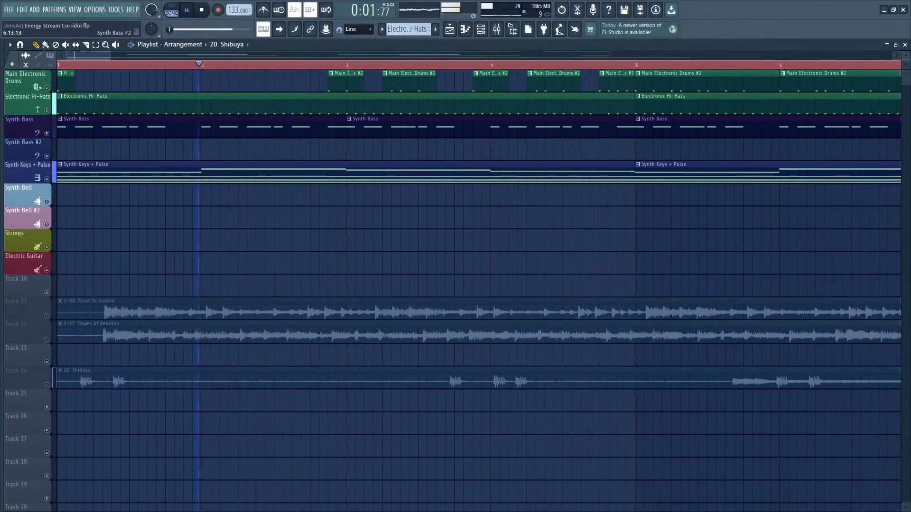
pyautogui.click(278, 34)
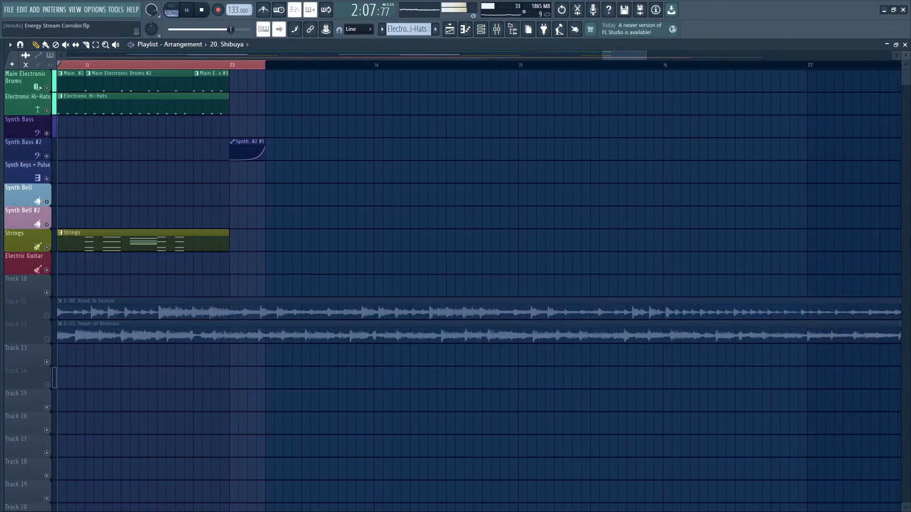
pyautogui.click(187, 11)
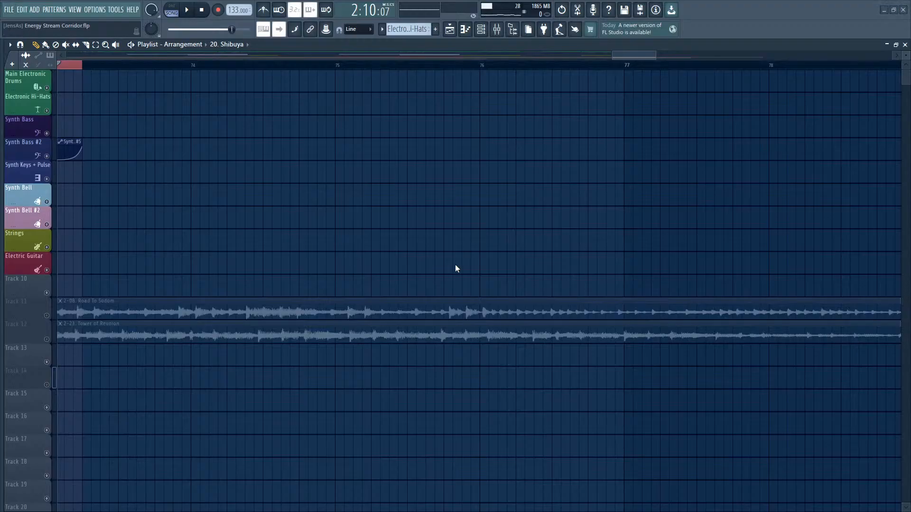
# Step: Switch to the Heaven Fuzz_4.flp project with its plugin windows closed, and place the playhead at bar 29
pyautogui.click(467, 293)
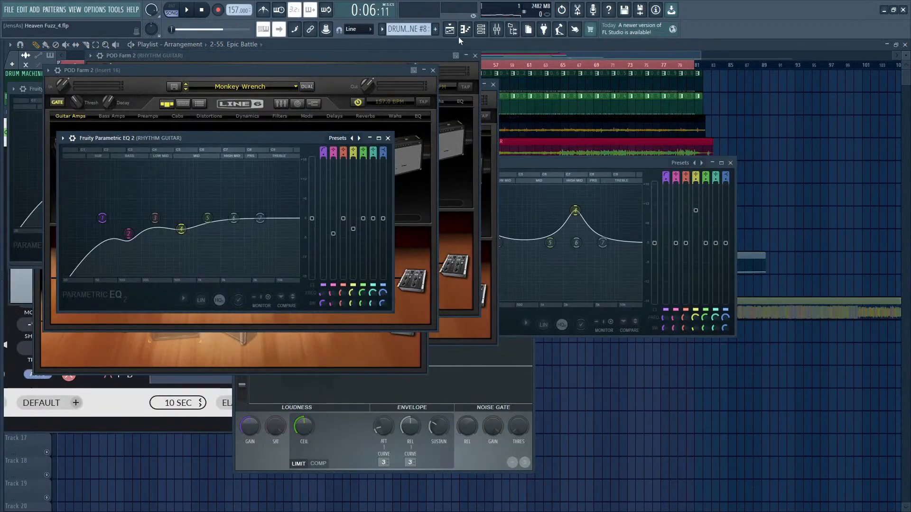
pyautogui.click(486, 45)
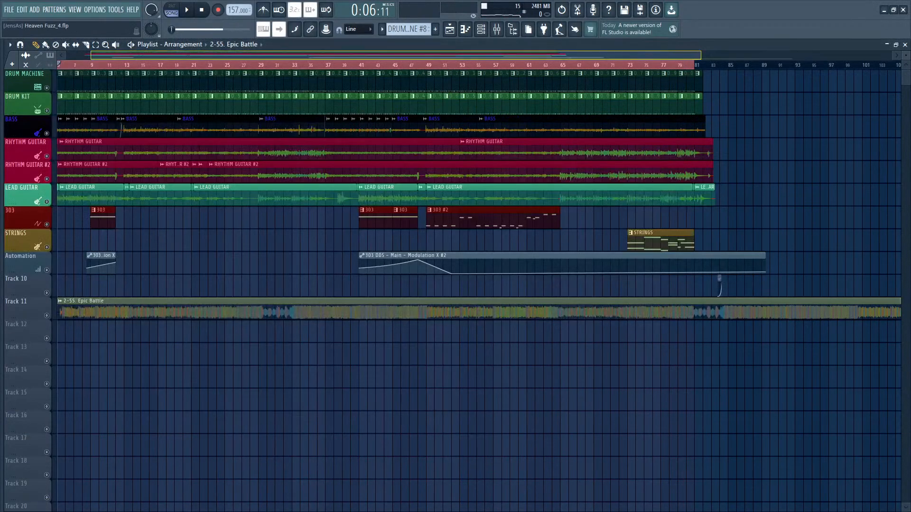
pyautogui.scroll(2, 479, 190)
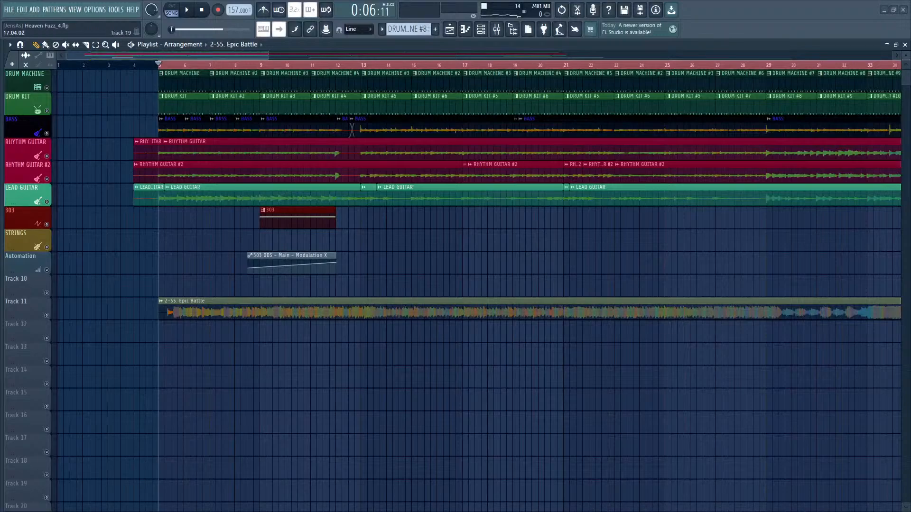
pyautogui.scroll(-2, 237, 55)
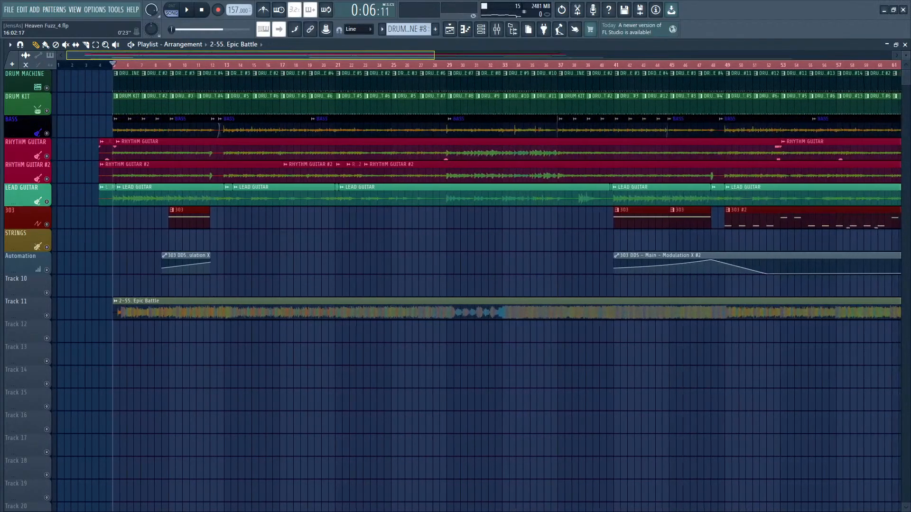
pyautogui.moveTo(434, 55); pyautogui.dragTo(450, 55)
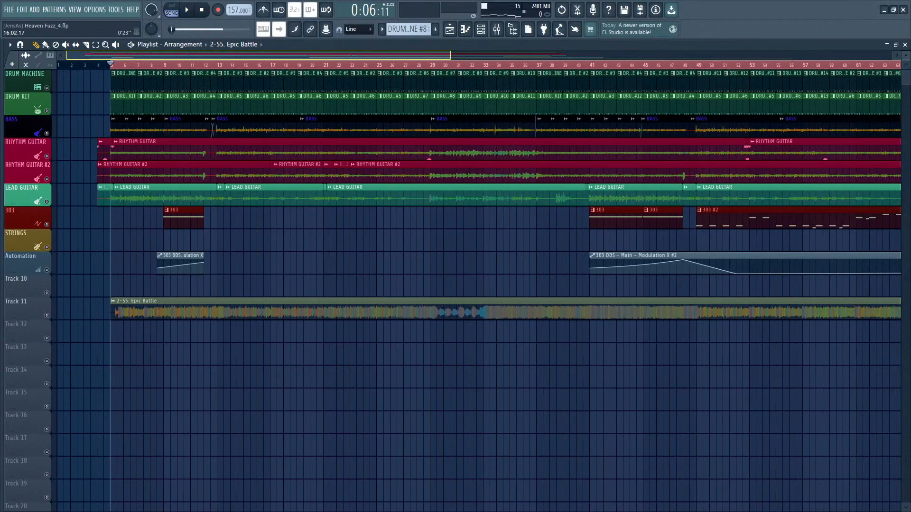
pyautogui.click(431, 67)
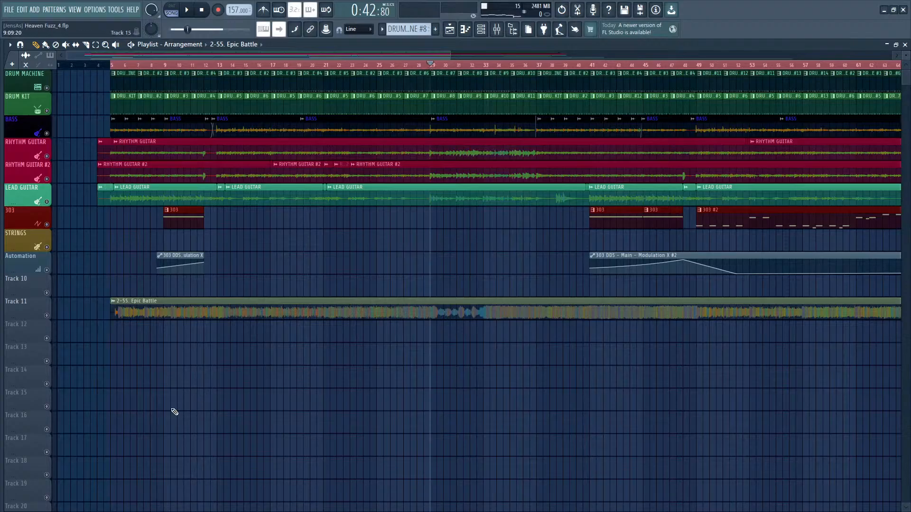
# Step: Mute the 2-55. Epic Battle clip and play the arrangement from bar 29 to about bar 39
pyautogui.click(226, 299)
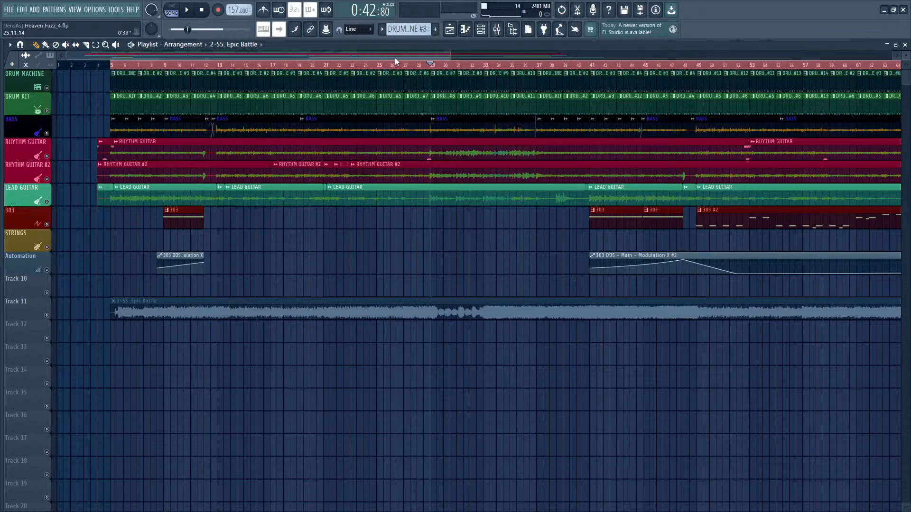
pyautogui.scroll(3, 387, 65)
pyautogui.scroll(3, 541, 64)
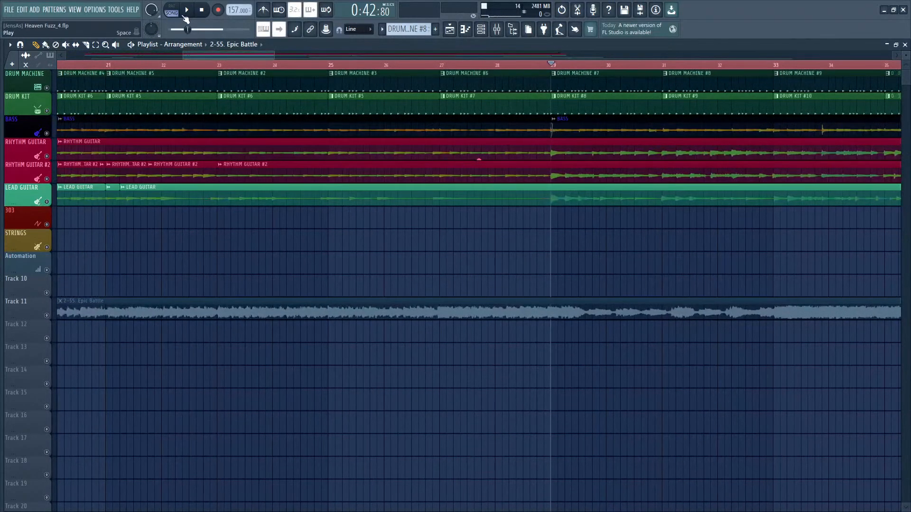
pyautogui.click(186, 14)
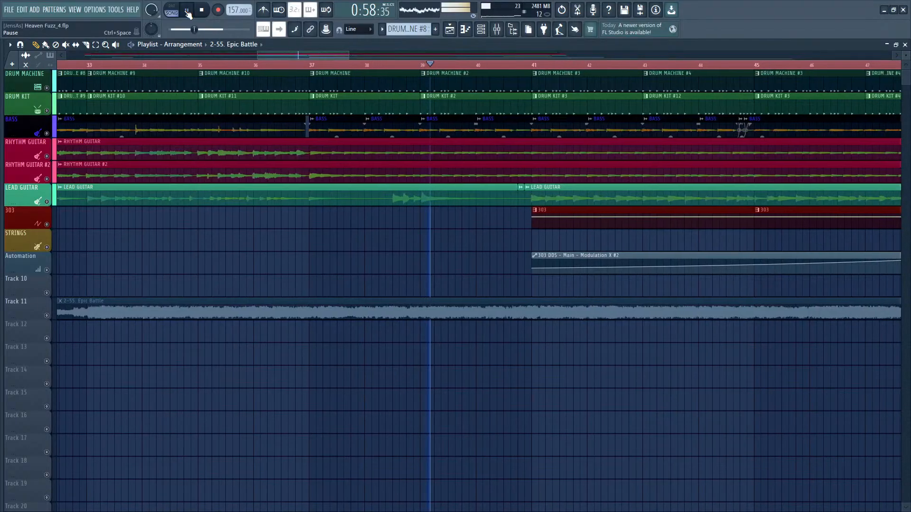
pyautogui.click(188, 14)
# Step: Unmute the 2-55. Epic Battle clip, solo Track 11, and play it from bar 33 to about bar 41
pyautogui.scroll(-8, 328, 54)
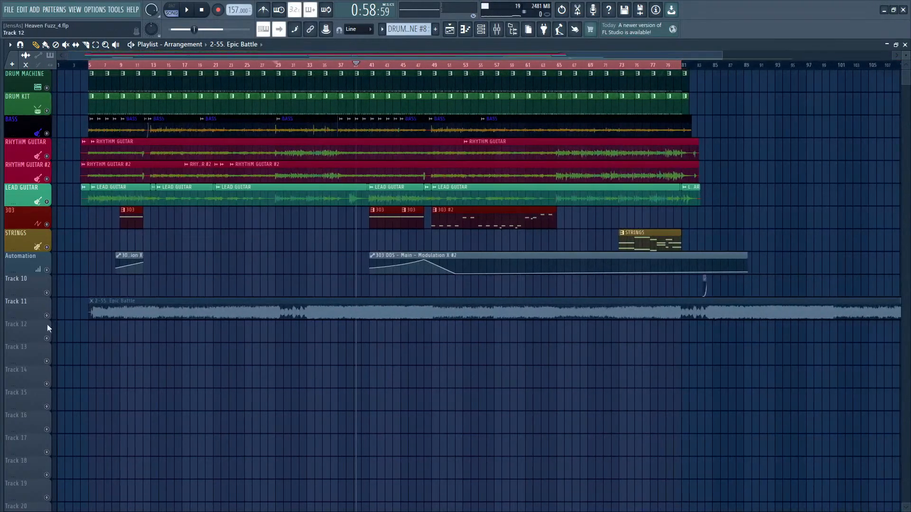
pyautogui.click(118, 312)
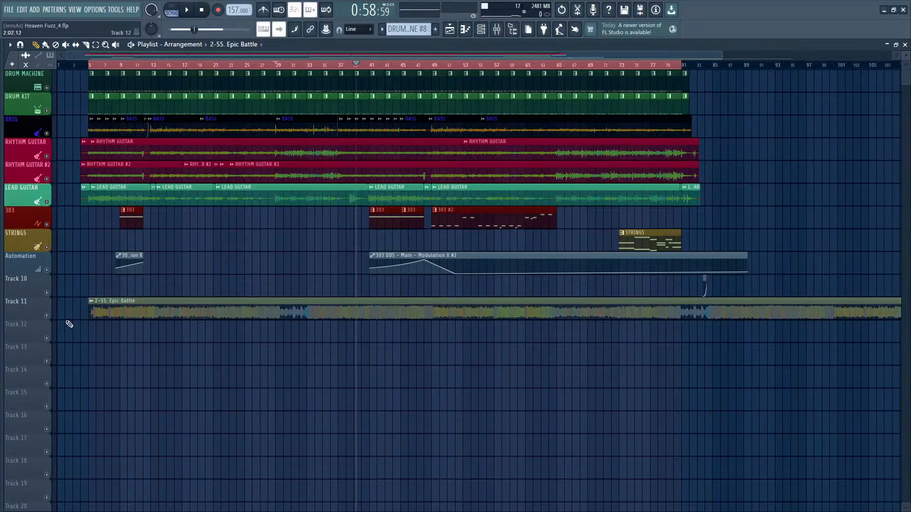
pyautogui.rightClick(48, 316)
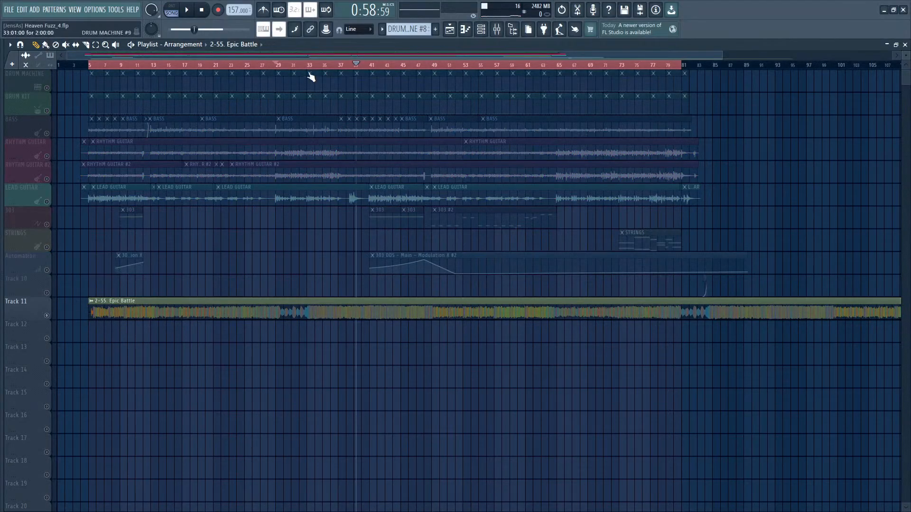
pyautogui.click(191, 12)
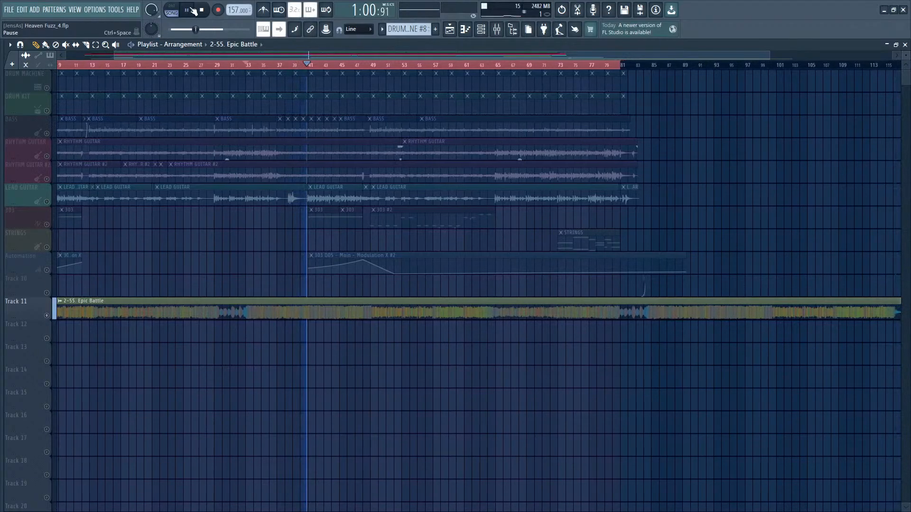
pyautogui.click(192, 10)
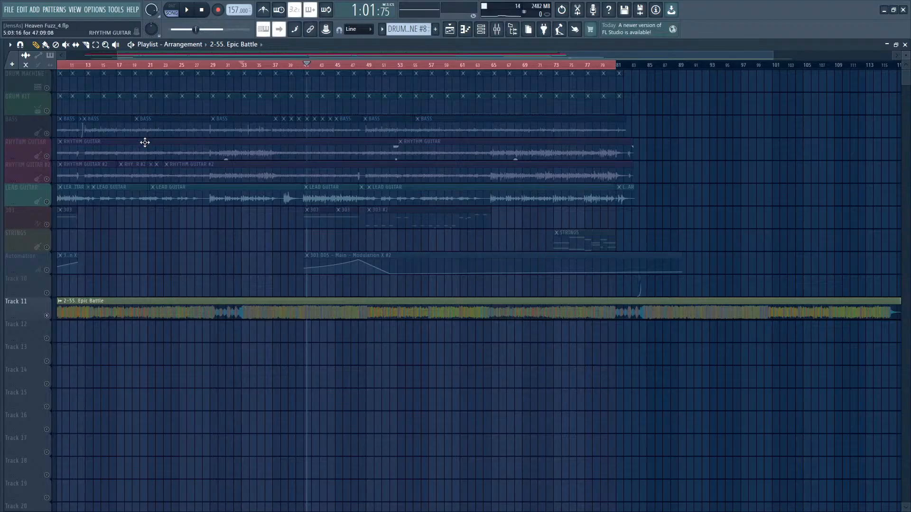
# Step: Solo the RHYTHM GUITAR track and play it from bar 5 to about bar 9
pyautogui.rightClick(47, 156)
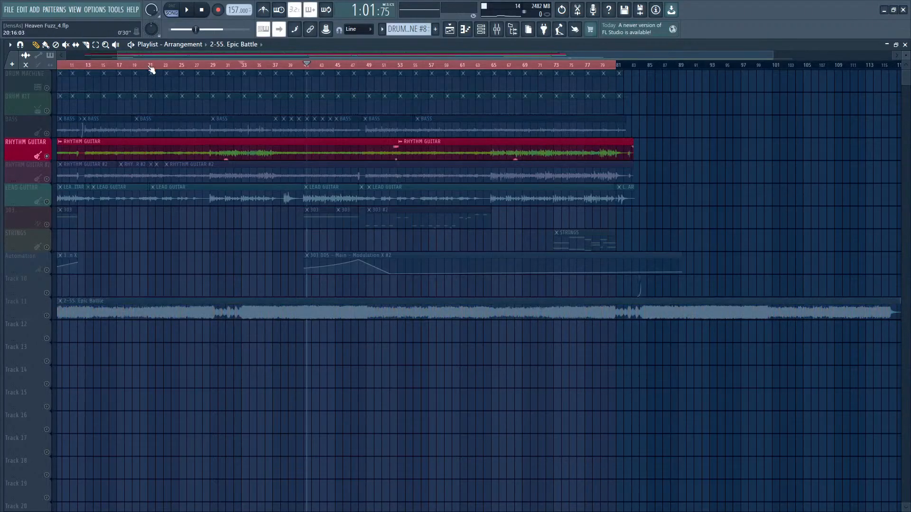
pyautogui.scroll(3, 152, 78)
pyautogui.click(180, 66)
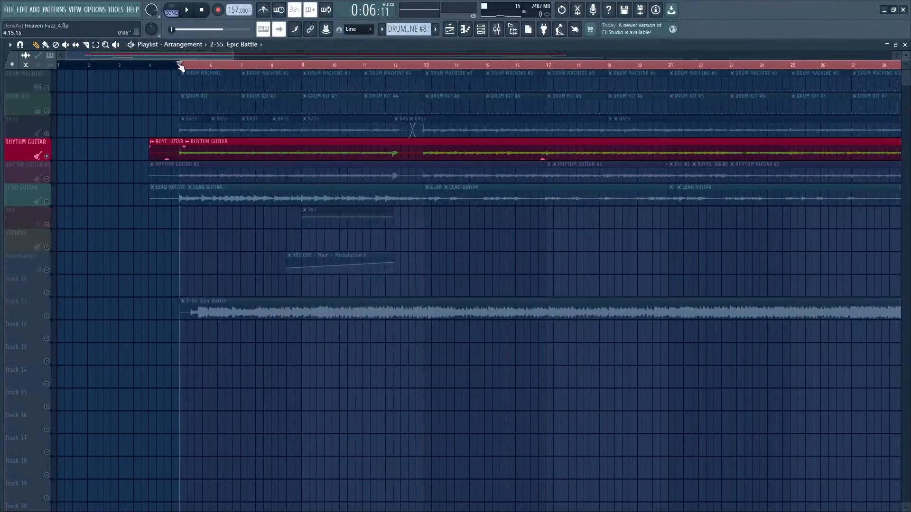
pyautogui.click(189, 9)
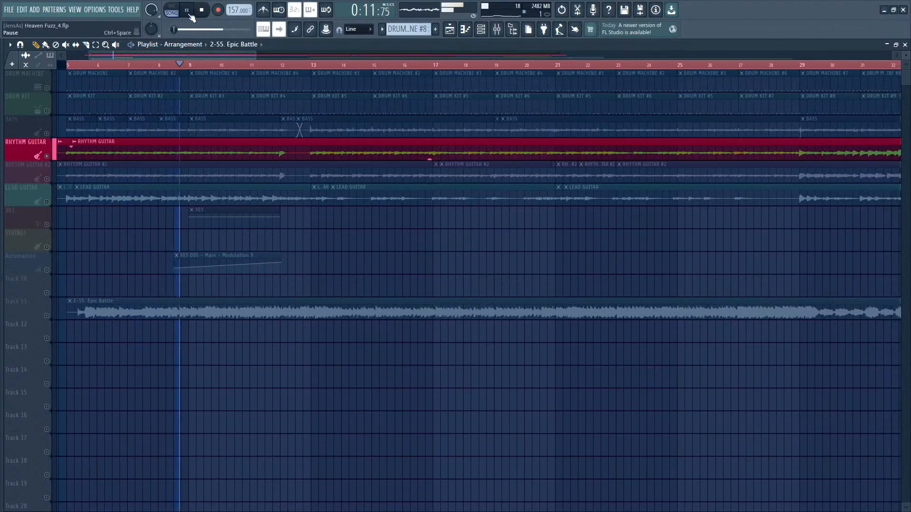
pyautogui.click(190, 15)
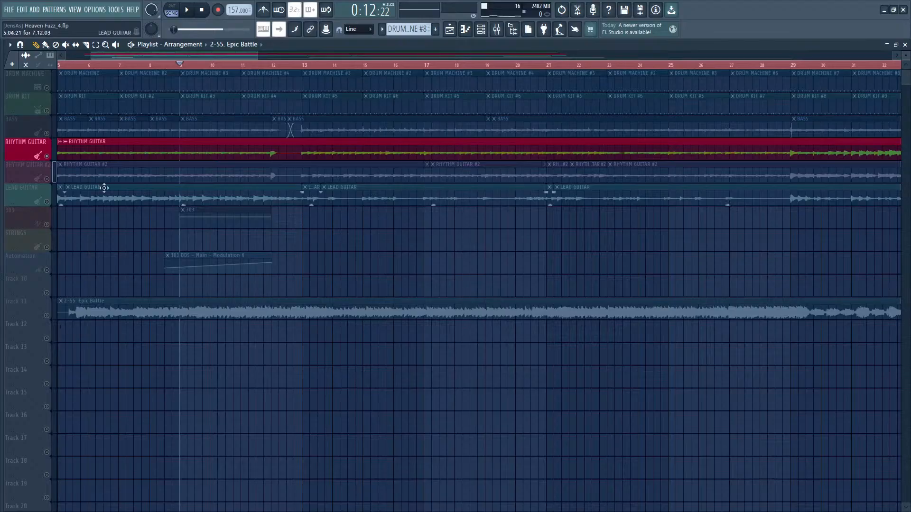
# Step: Unmute RHYTHM GUITAR #2 and listen to both rhythm guitars together to about bar 10
pyautogui.scroll(-2, 105, 132)
pyautogui.click(53, 180)
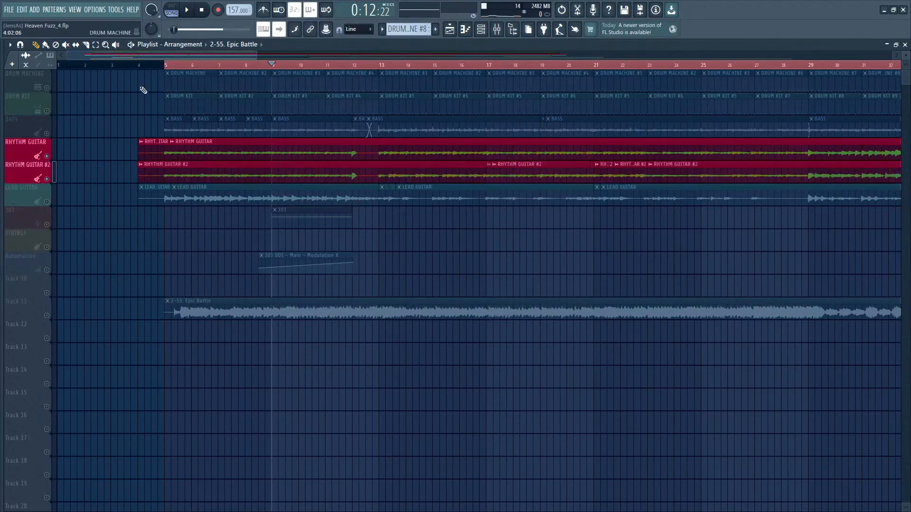
pyautogui.scroll(-4, 95, 180)
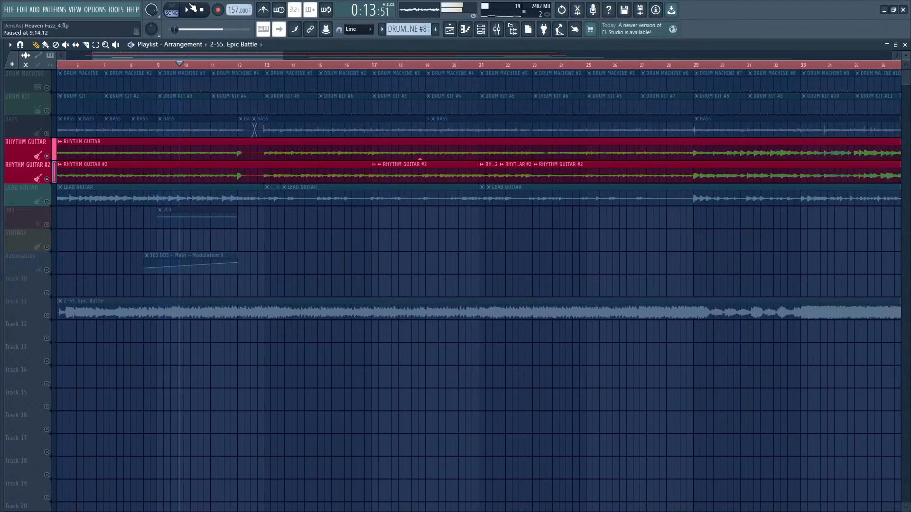
# Step: Isolate LEAD GUITAR by muting both rhythm guitar tracks, and listen to it from bar 13 to about bar 15
pyautogui.click(53, 203)
pyautogui.click(53, 159)
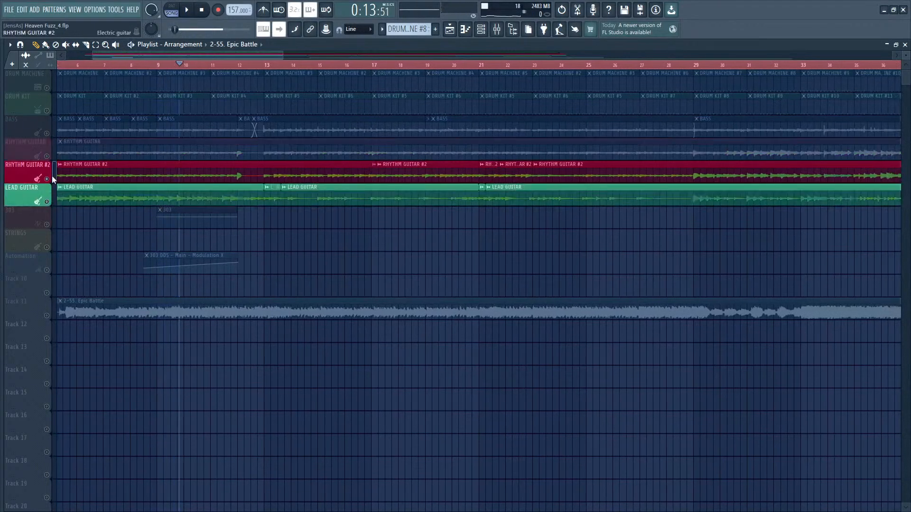
pyautogui.click(53, 175)
pyautogui.click(264, 65)
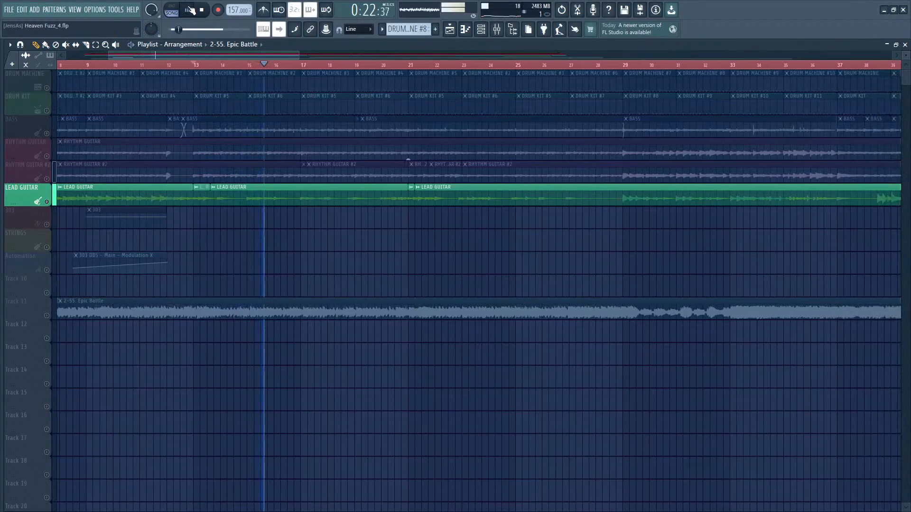
# Step: Stop the lead guitar playback, isolate Track 11 with the 2-55. Epic Battle clip, and play it from about bar 16 to bar 17
pyautogui.click(190, 10)
pyautogui.scroll(-3, 30, 349)
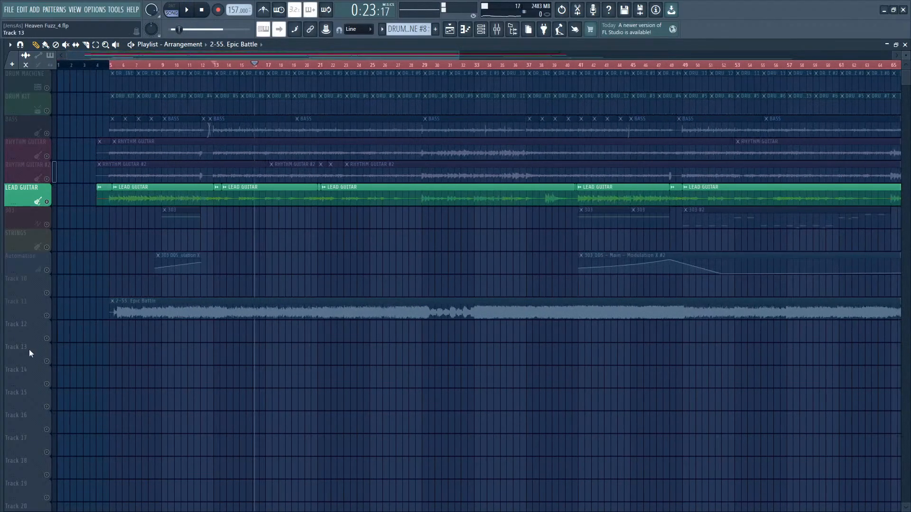
pyautogui.click(24, 311)
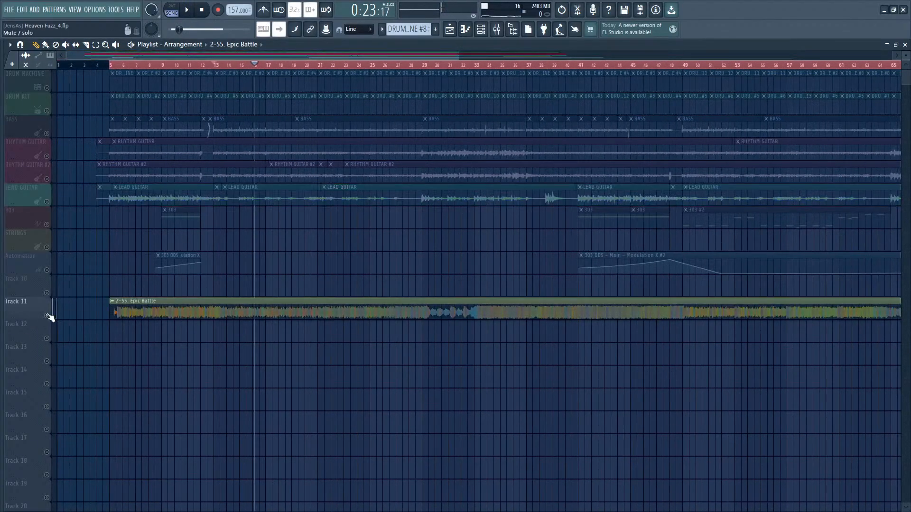
pyautogui.click(123, 65)
pyautogui.press('space')
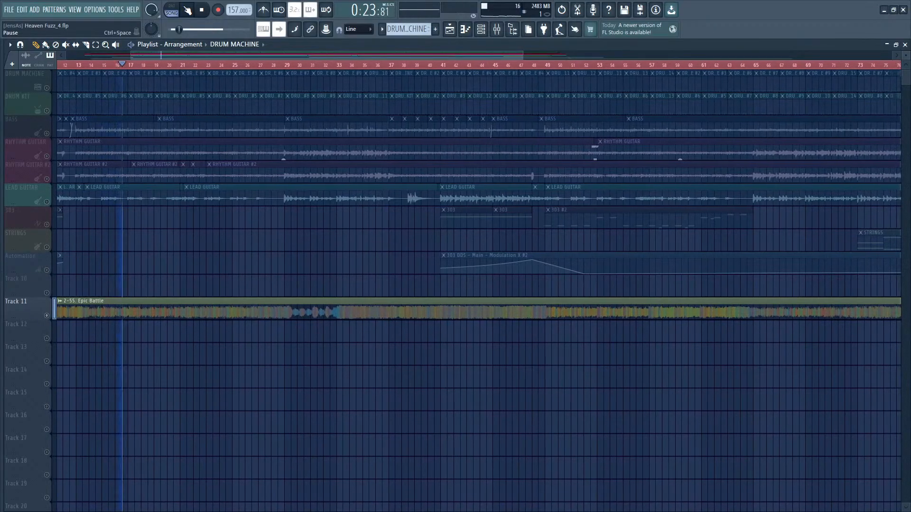
pyautogui.click(188, 11)
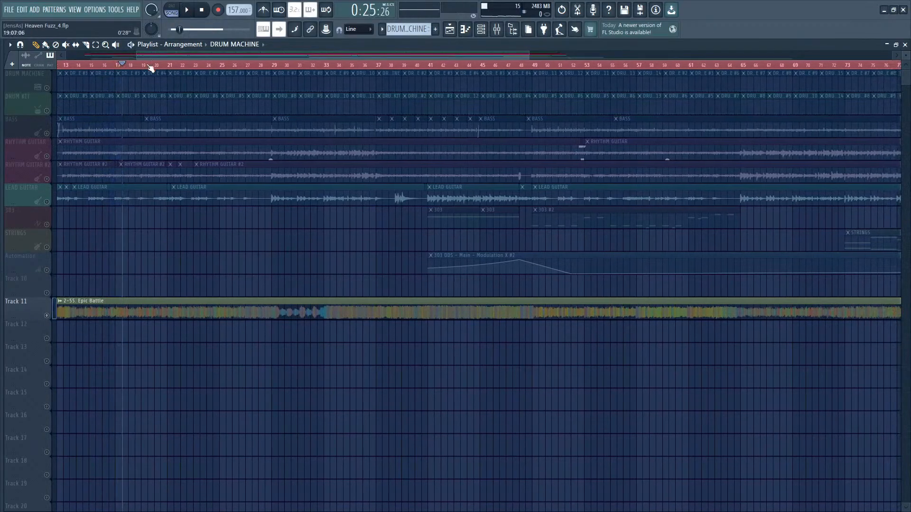
# Step: Solo the RHYTHM GUITAR track and play it from bar 5 to about bar 7
pyautogui.moveTo(167, 53)
pyautogui.mouseDown()
pyautogui.moveTo(100, 56)
pyautogui.moveTo(151, 57)
pyautogui.mouseUp()
pyautogui.rightClick(48, 155)
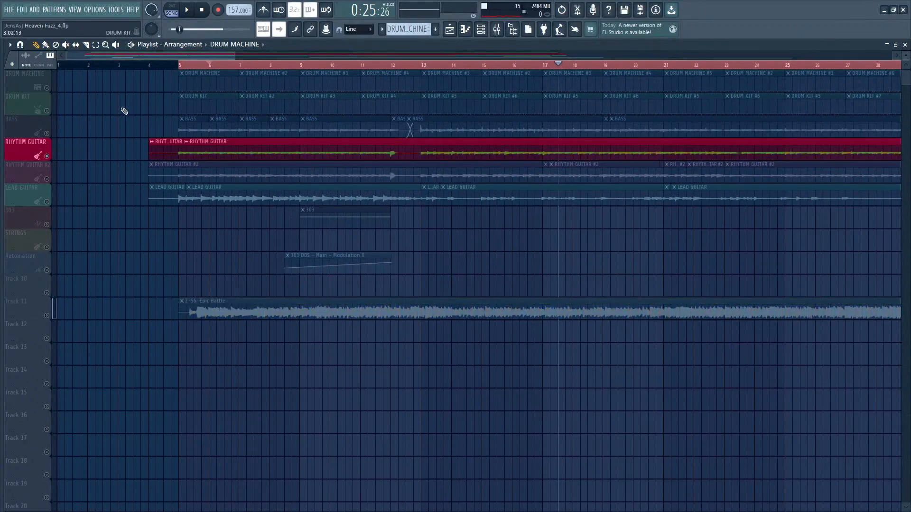
pyautogui.click(176, 60)
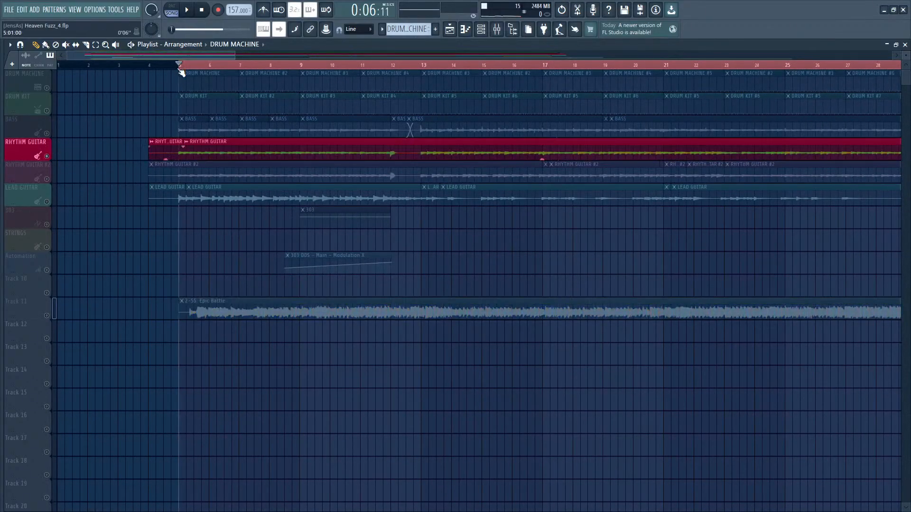
pyautogui.scroll(7, 185, 54)
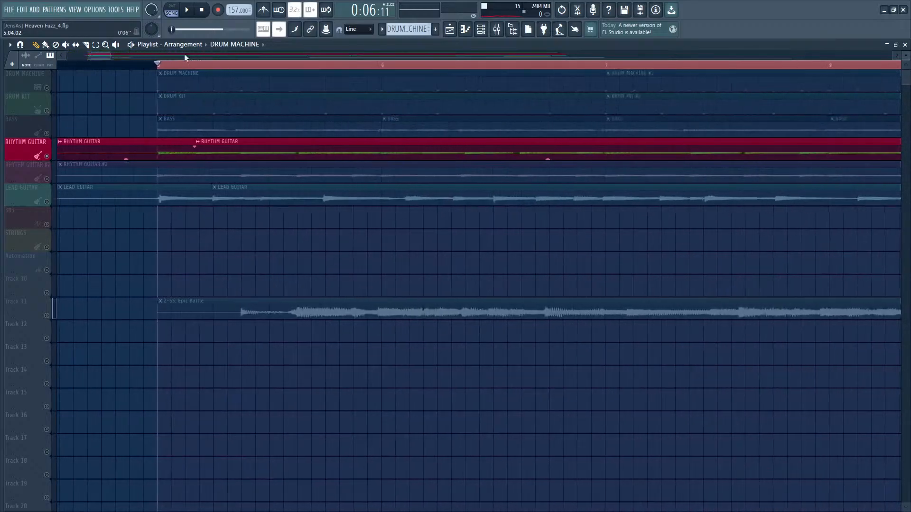
pyautogui.click(184, 10)
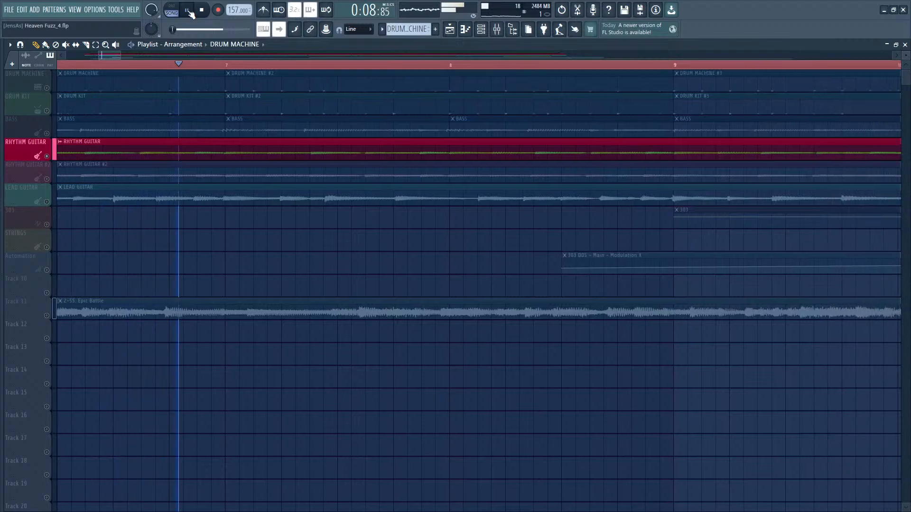
pyautogui.click(189, 11)
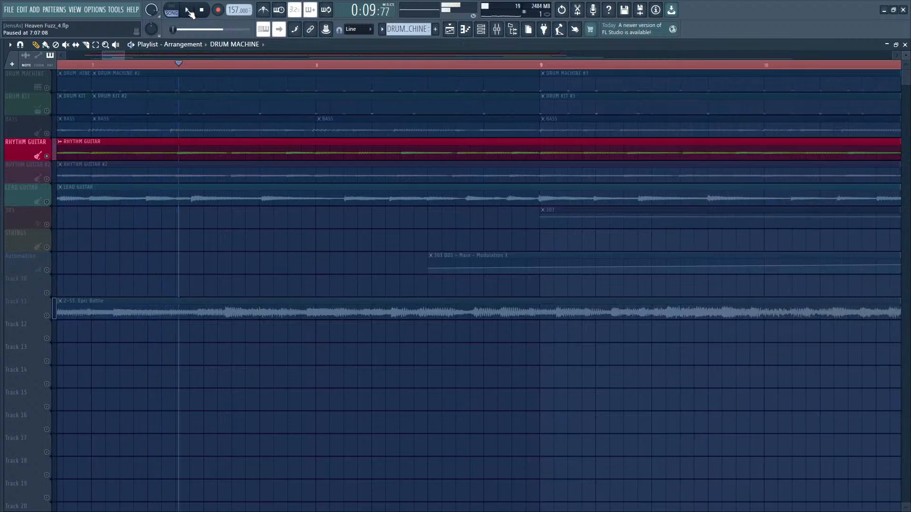
# Step: Set the RHYTHM GUITAR clip's target mixer track to Insert 15 while playing it from bar 7 to about bar 17
pyautogui.doubleClick(222, 146)
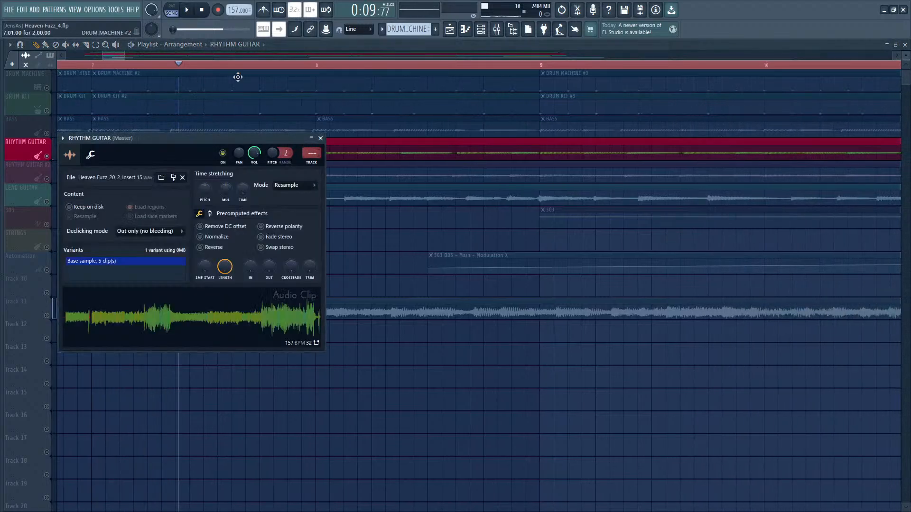
pyautogui.click(187, 13)
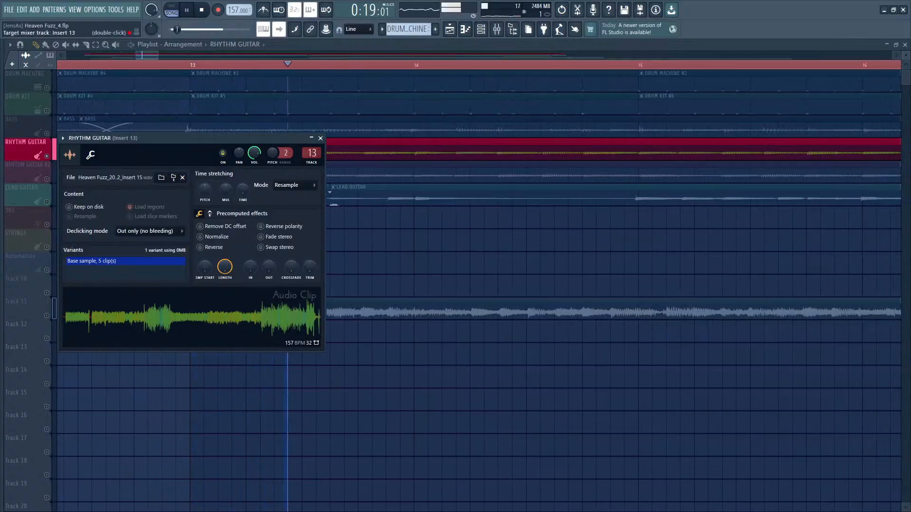
pyautogui.moveTo(313, 153); pyautogui.dragTo(314, 143)
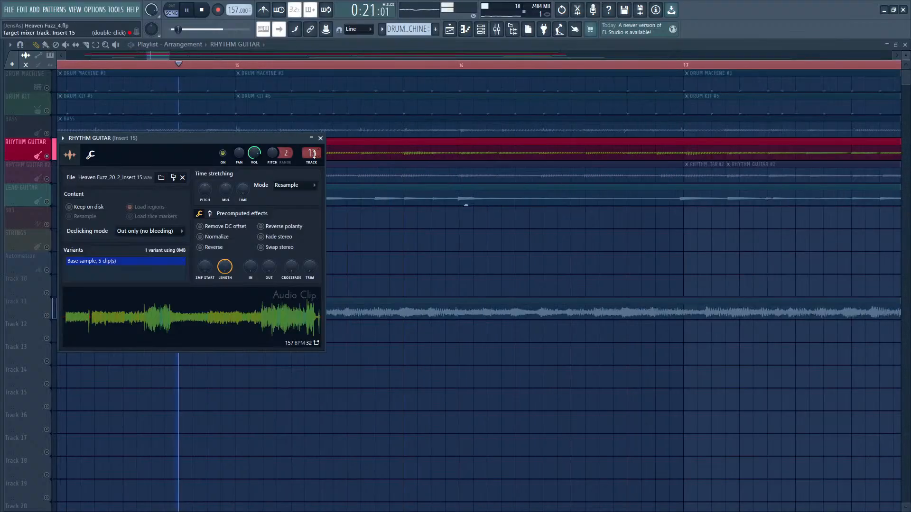
pyautogui.press('Escape')
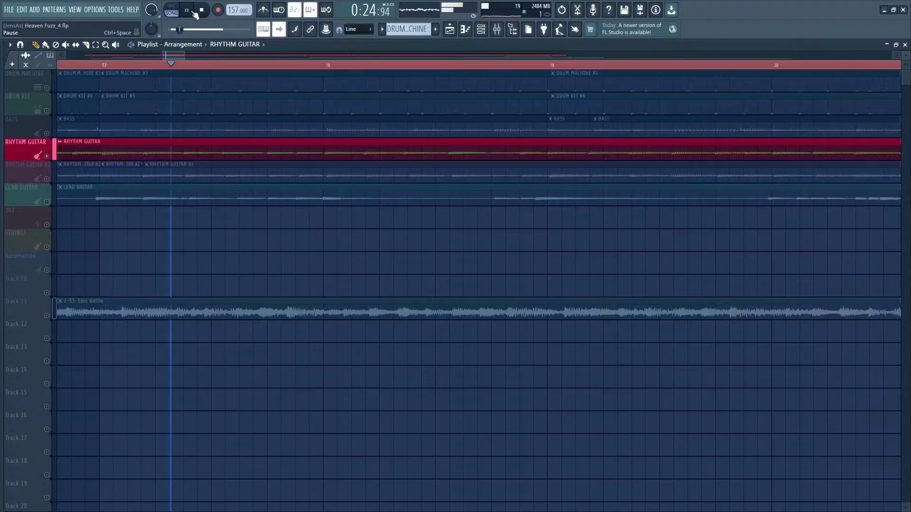
pyautogui.click(195, 13)
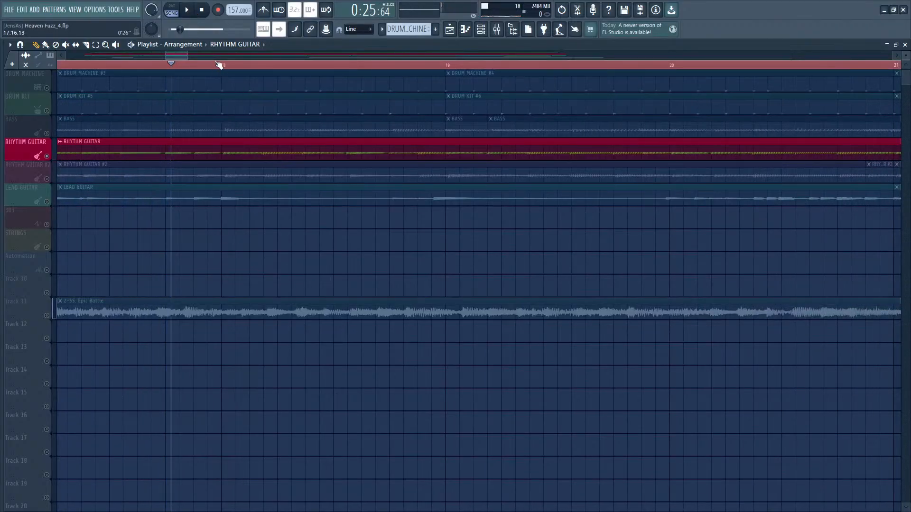
# Step: Isolate LEAD GUITAR by muting RHYTHM GUITAR, and listen to it from bar 13 to about bar 21
pyautogui.scroll(-5, 216, 61)
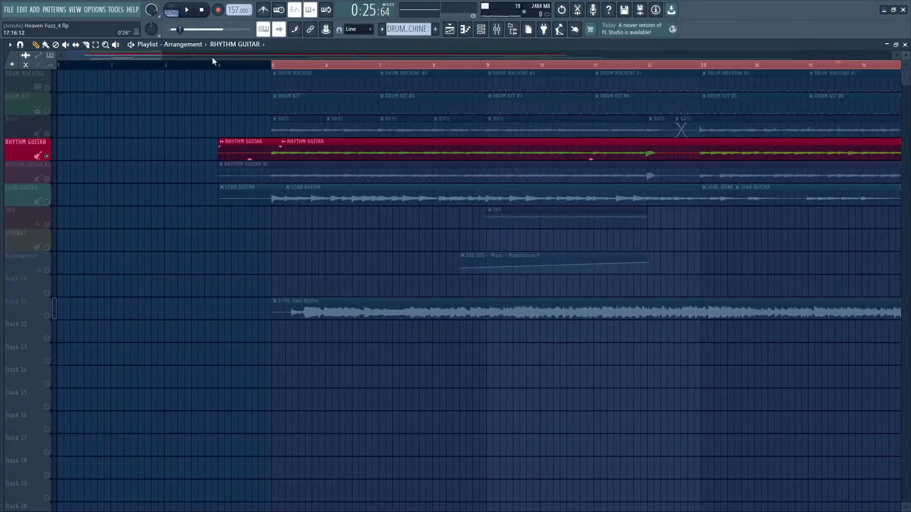
pyautogui.click(49, 204)
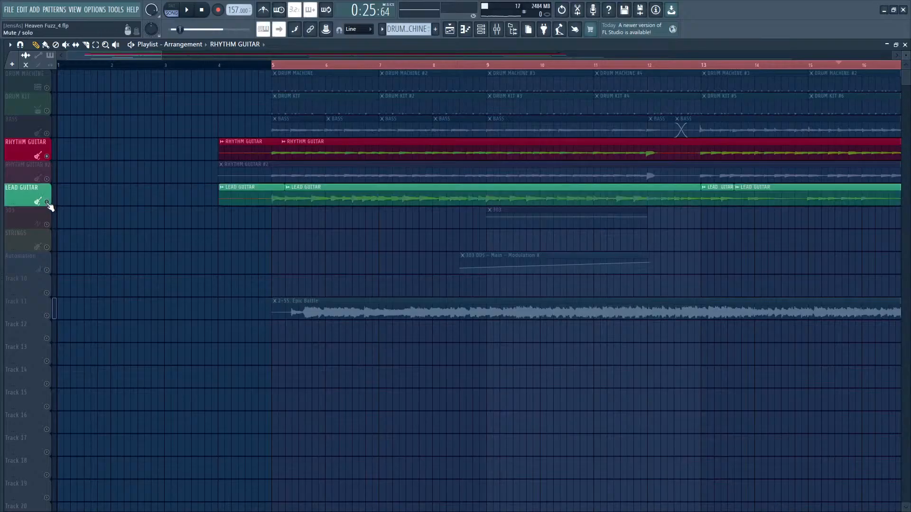
pyautogui.click(47, 157)
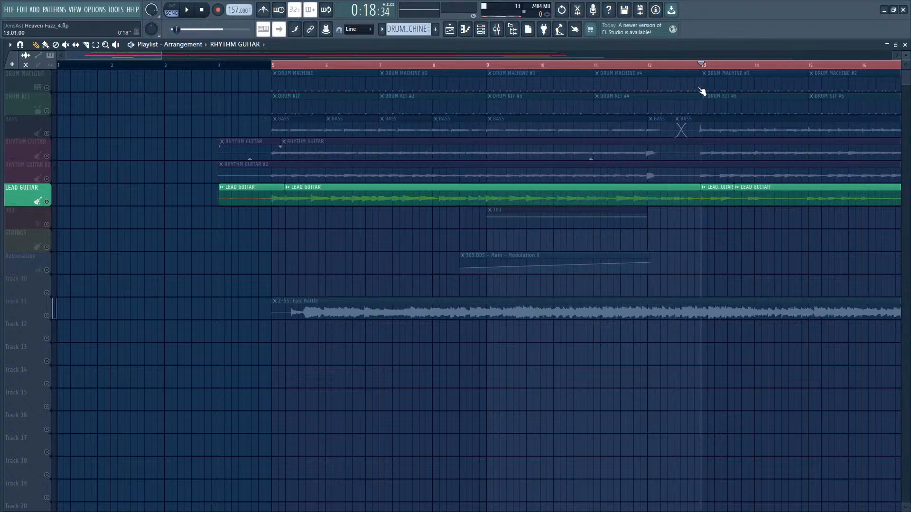
pyautogui.click(189, 10)
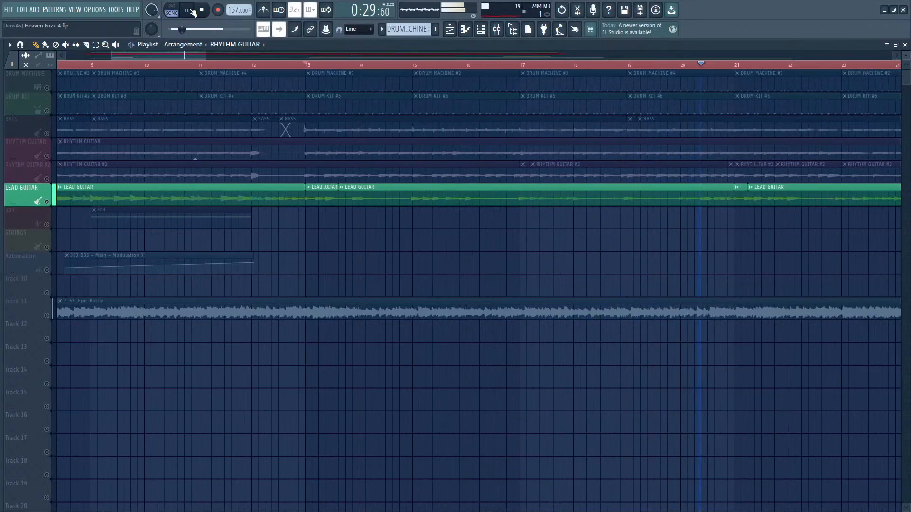
pyautogui.click(190, 10)
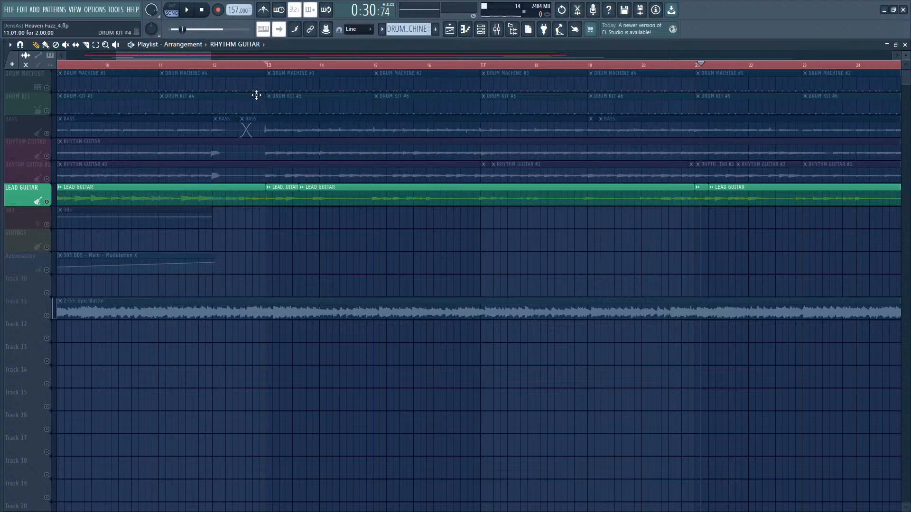
# Step: Unmute DRUM KIT, mute LEAD GUITAR, and play the drum kit alone from bar 5 to about bar 8
pyautogui.moveTo(194, 56); pyautogui.dragTo(125, 43)
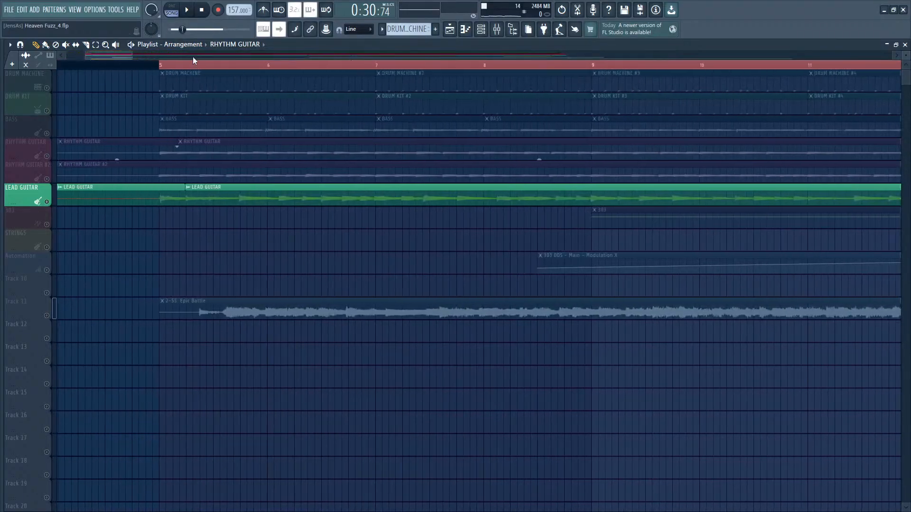
pyautogui.click(46, 111)
pyautogui.click(162, 67)
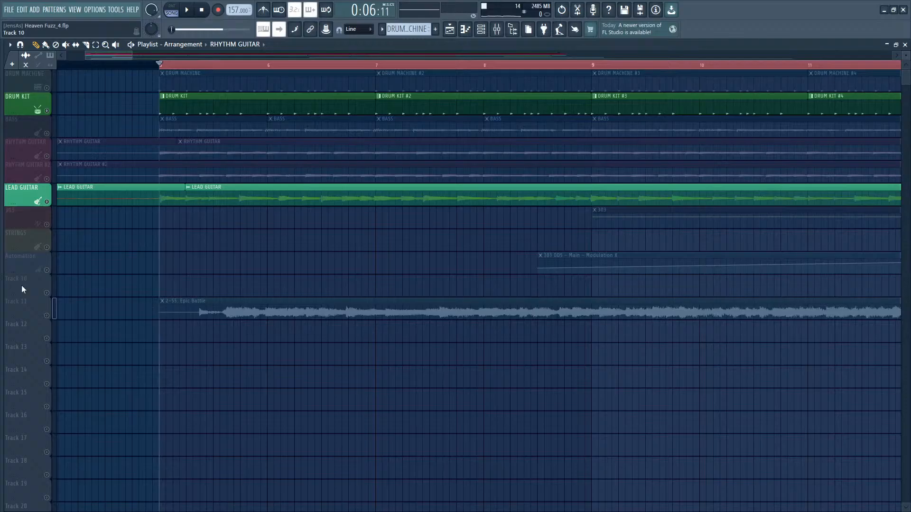
pyautogui.click(46, 202)
pyautogui.click(191, 13)
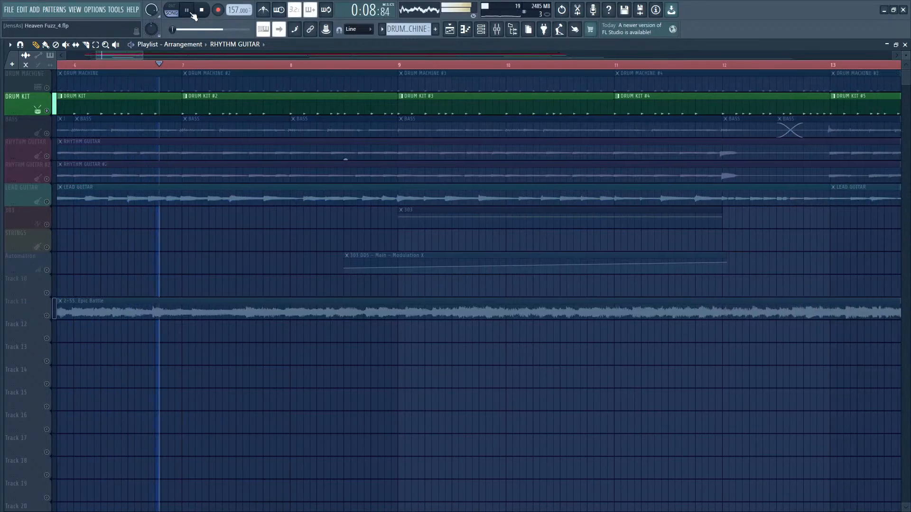
pyautogui.click(193, 15)
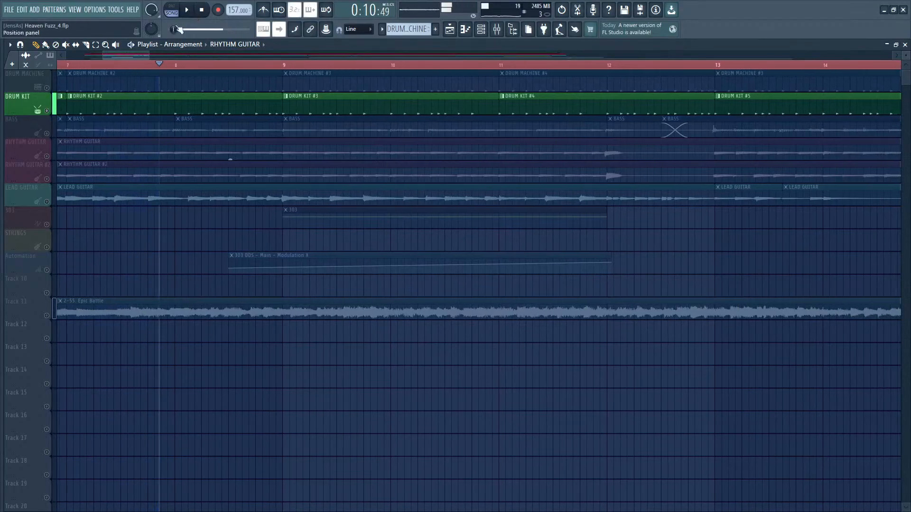
# Step: Switch from DRUM KIT to DRUM MACHINE and listen to it alone from about bar 8 to bar 11
pyautogui.click(54, 93)
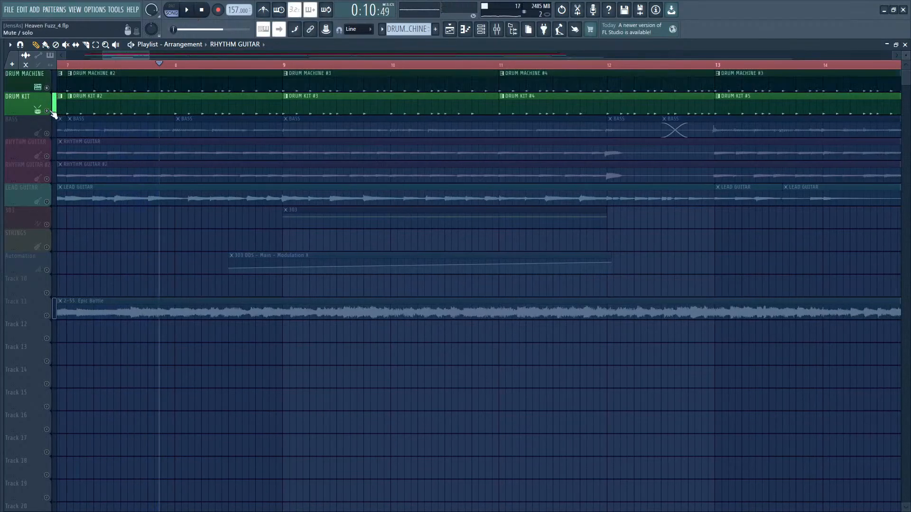
pyautogui.click(53, 109)
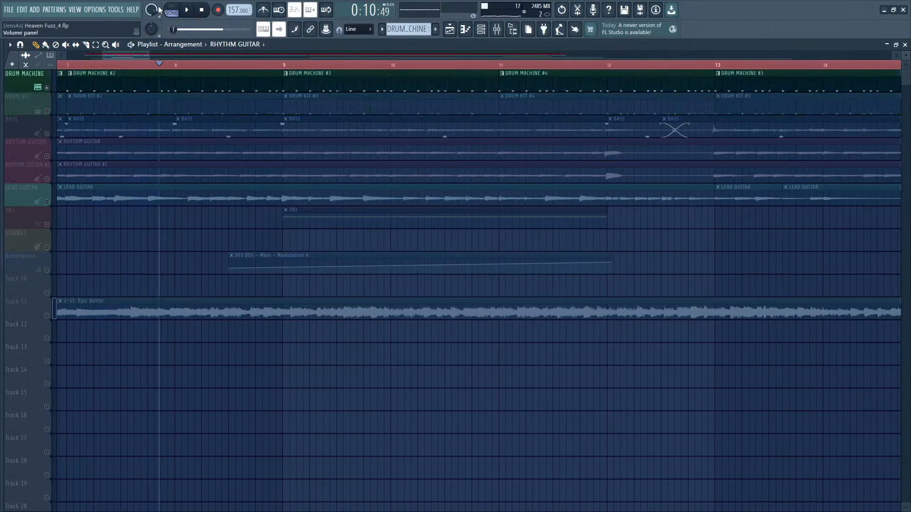
pyautogui.click(187, 14)
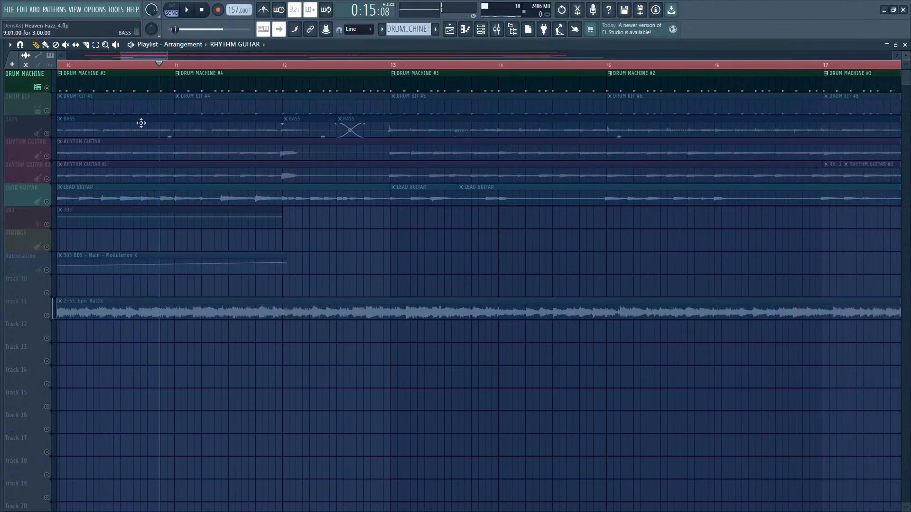
# Step: Unmute DRUM KIT and play both drum tracks together from about bar 11 to bar 15
pyautogui.click(48, 112)
pyautogui.click(189, 10)
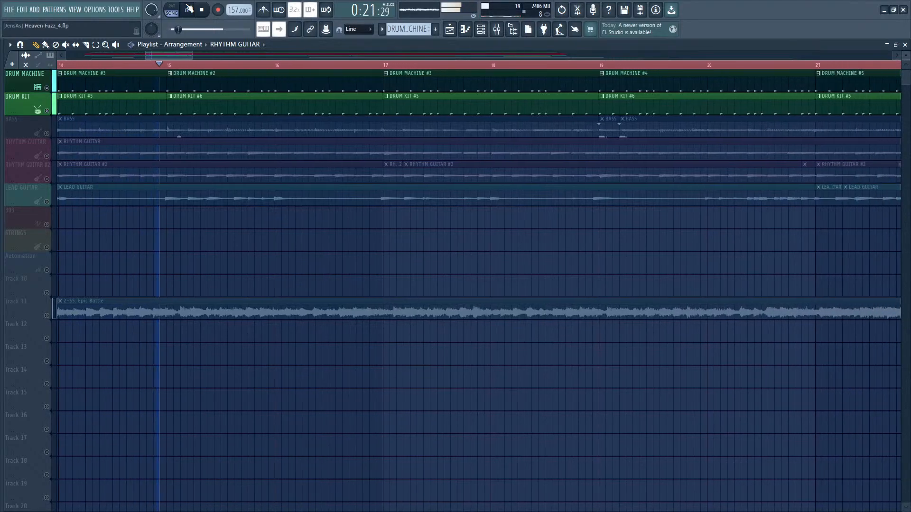
pyautogui.click(188, 10)
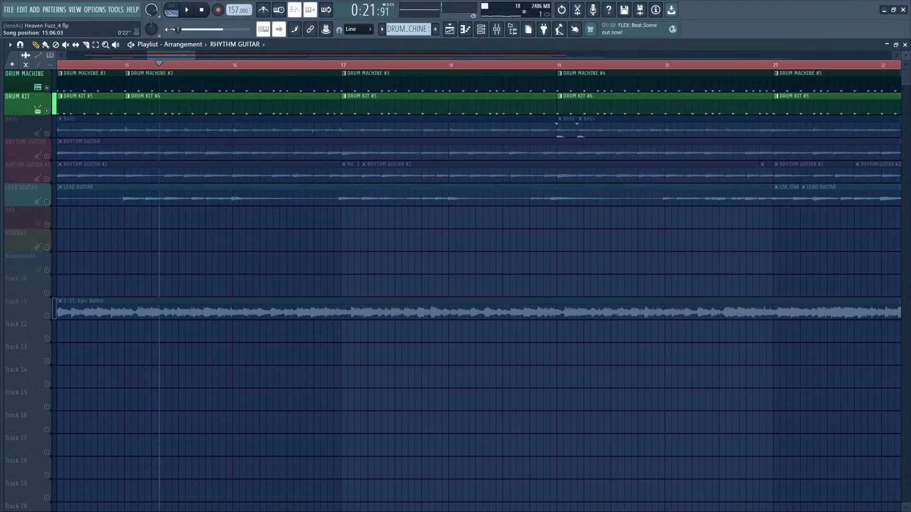
# Step: Solo Track 11 and listen to the 2-55. Epic Battle clip until about bar 18
pyautogui.moveTo(148, 55); pyautogui.dragTo(76, 55)
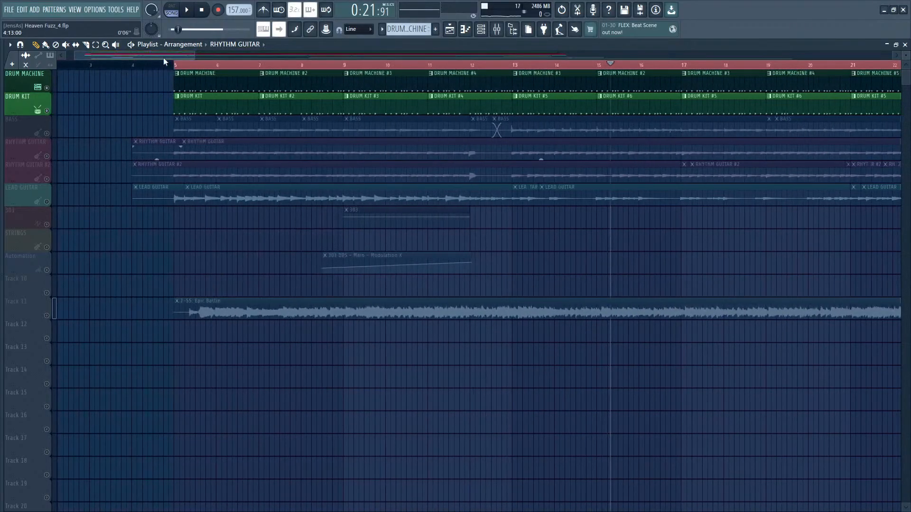
pyautogui.rightClick(47, 316)
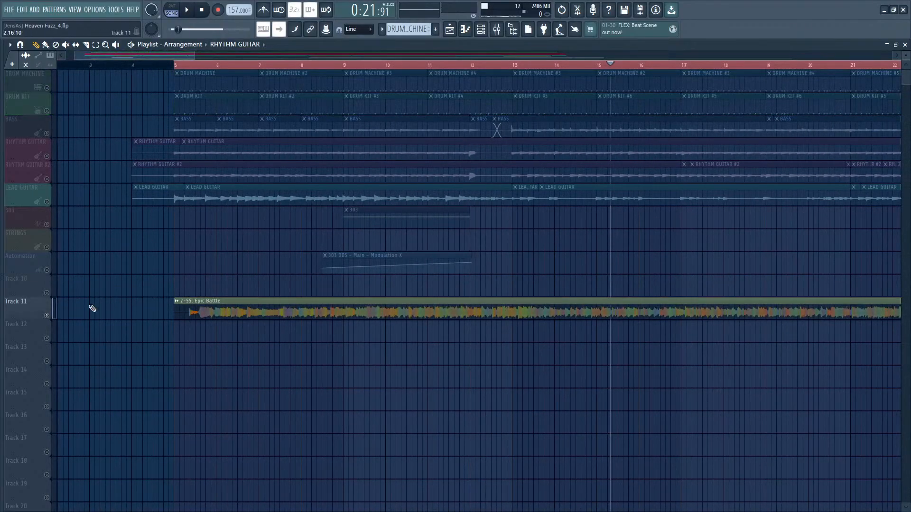
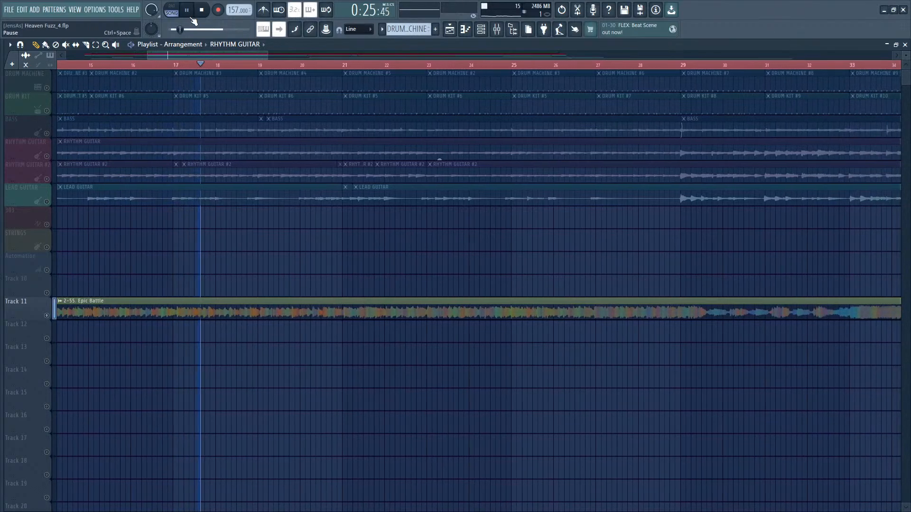
pyautogui.click(188, 12)
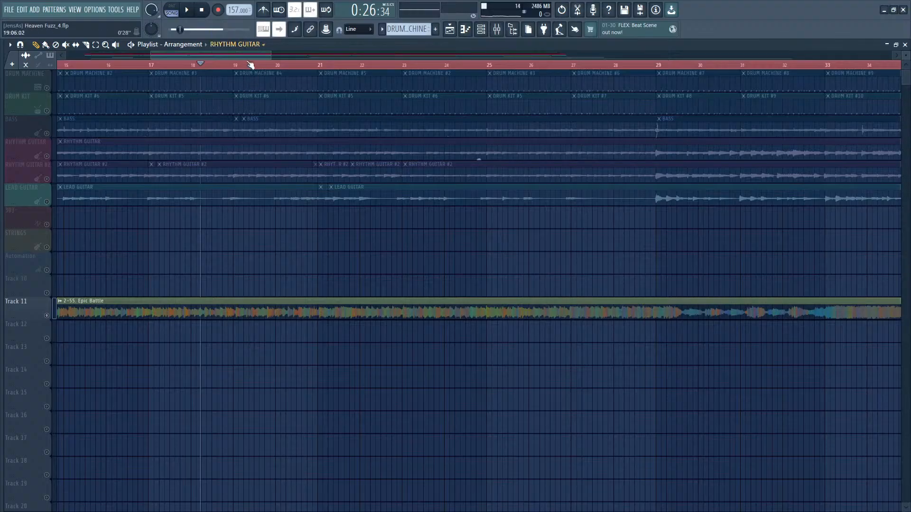
# Step: Unmute BASS, mute the drum tracks and Track 11, and play the bass alone from about bar 18 to bar 24
pyautogui.scroll(-5, 250, 65)
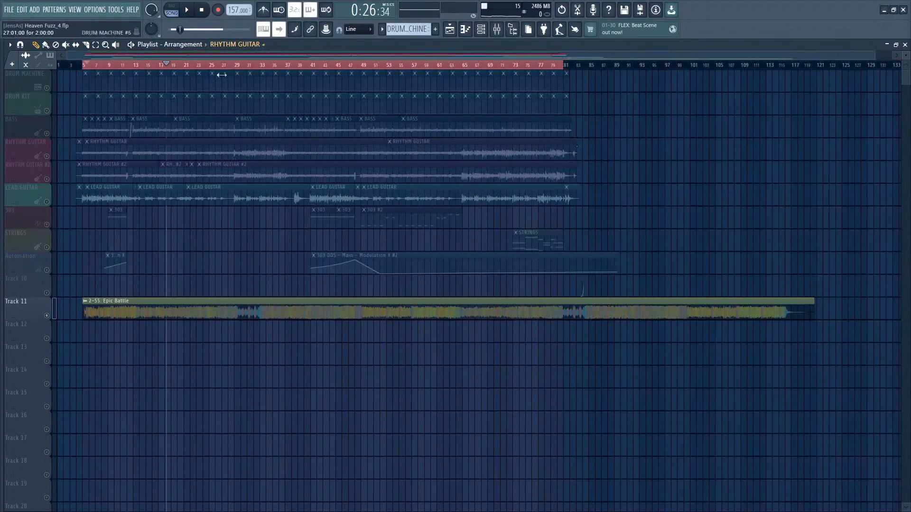
pyautogui.click(47, 88)
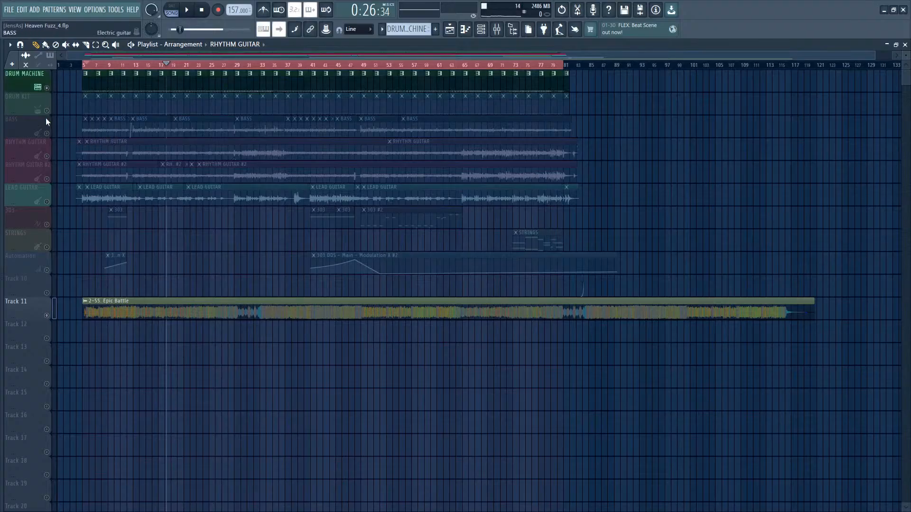
pyautogui.click(47, 111)
pyautogui.rightClick(46, 133)
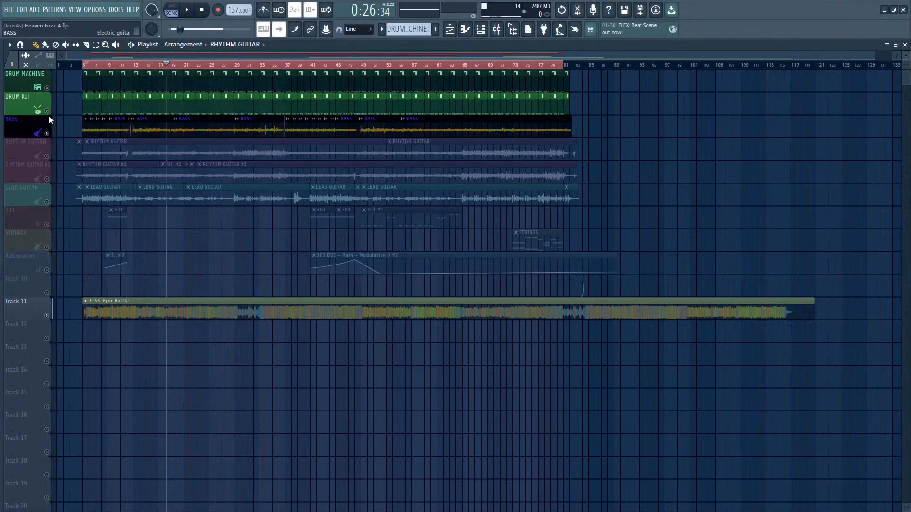
pyautogui.click(185, 17)
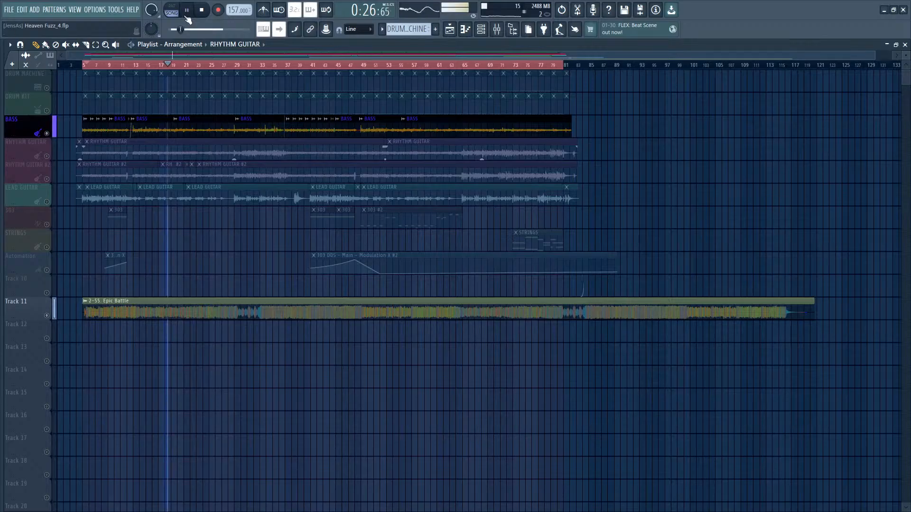
pyautogui.click(46, 316)
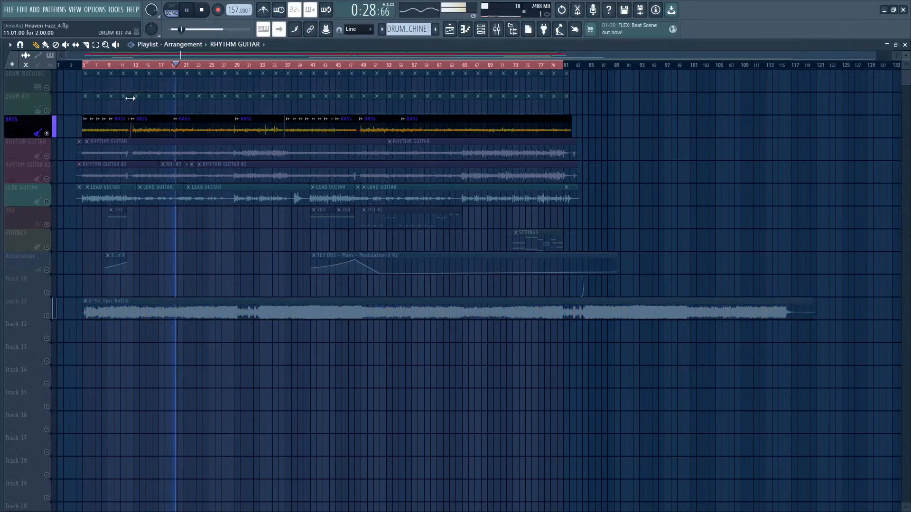
pyautogui.press('space')
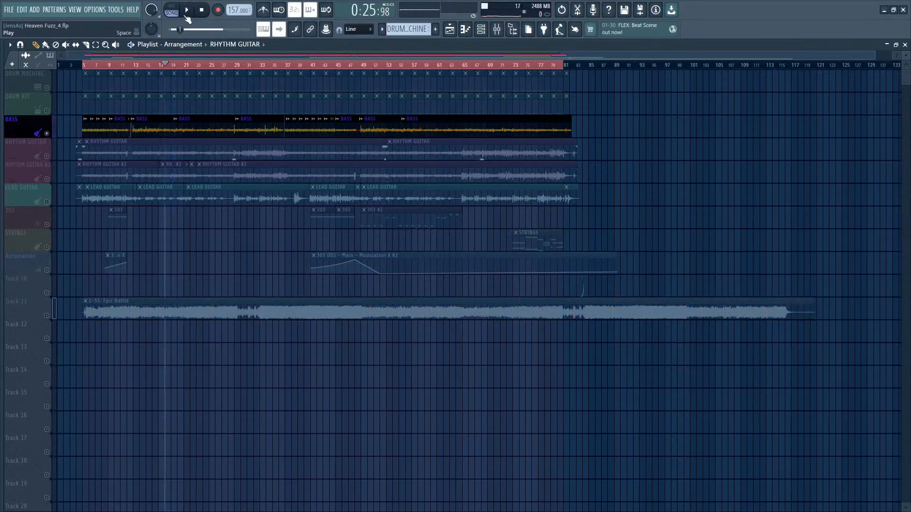
pyautogui.click(187, 17)
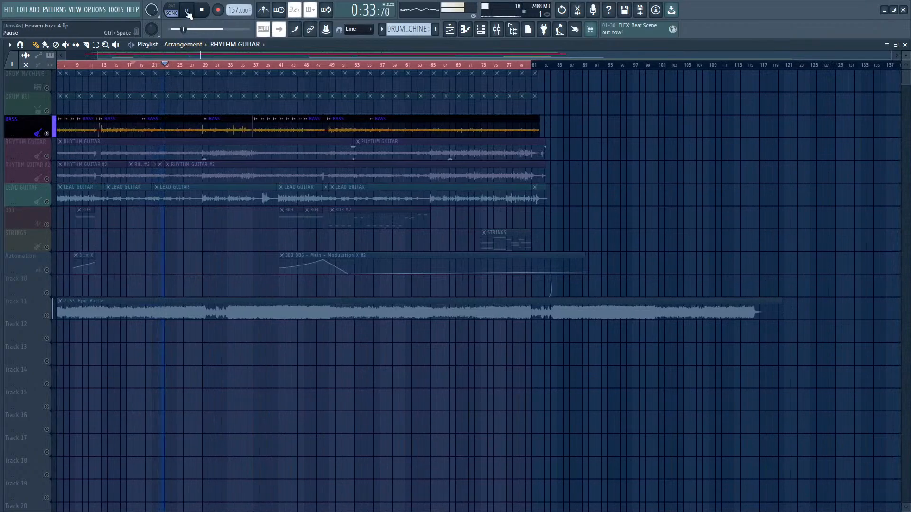
pyautogui.click(188, 11)
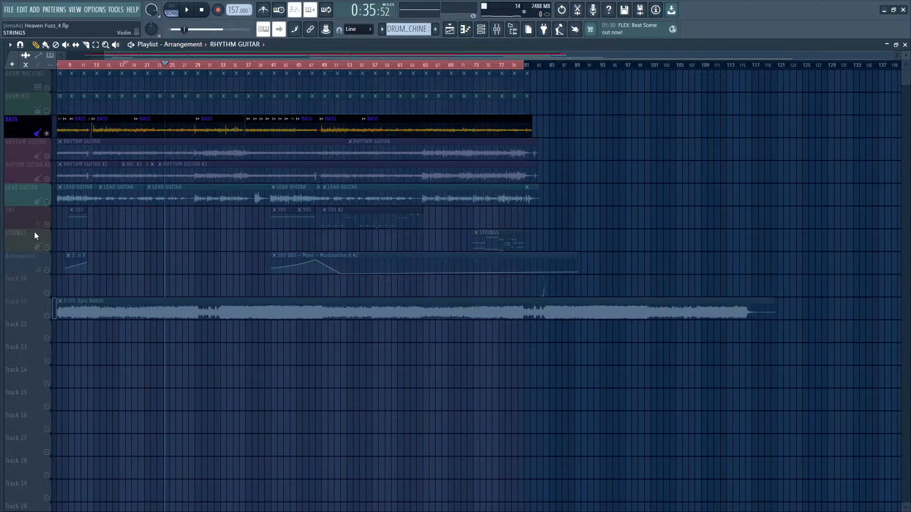
# Step: Unmute 303 and Automation, play from bar 9, and mute BASS to hear the 303 part alone until about bar 12
pyautogui.click(47, 224)
pyautogui.click(47, 270)
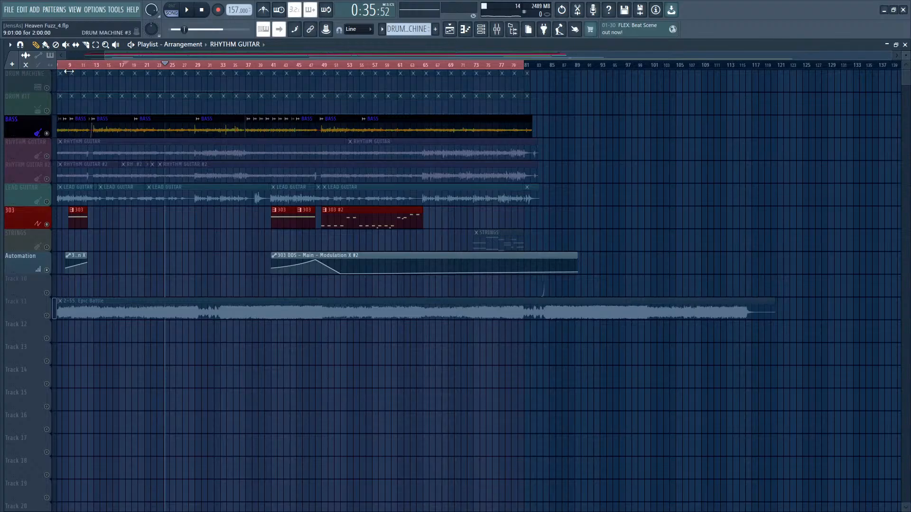
pyautogui.click(70, 65)
pyautogui.click(191, 10)
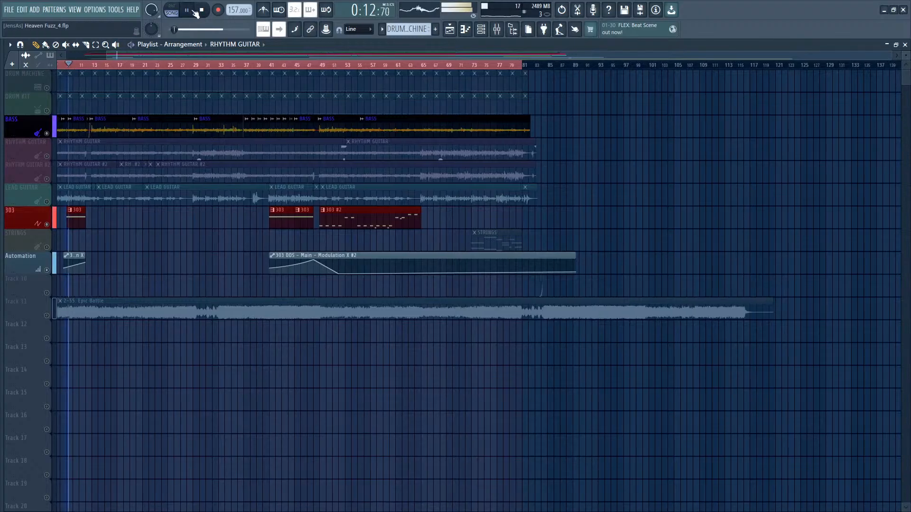
pyautogui.click(47, 133)
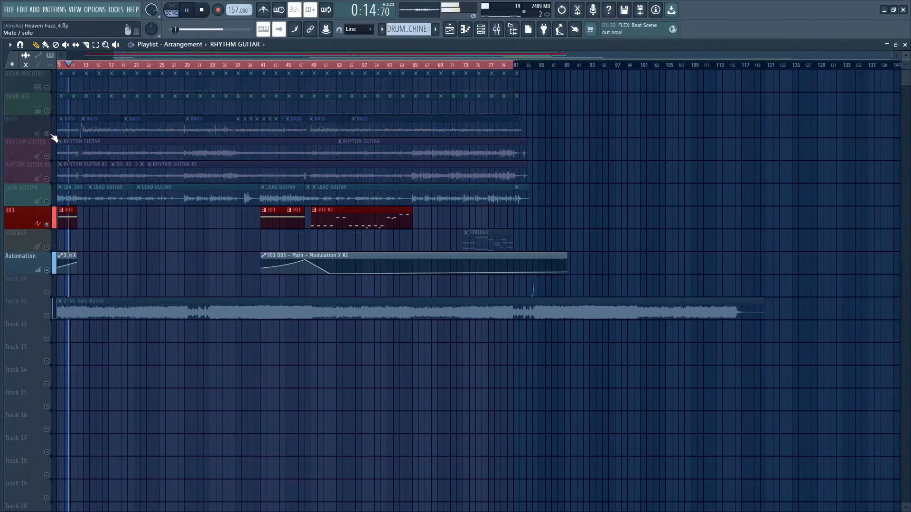
pyautogui.click(191, 10)
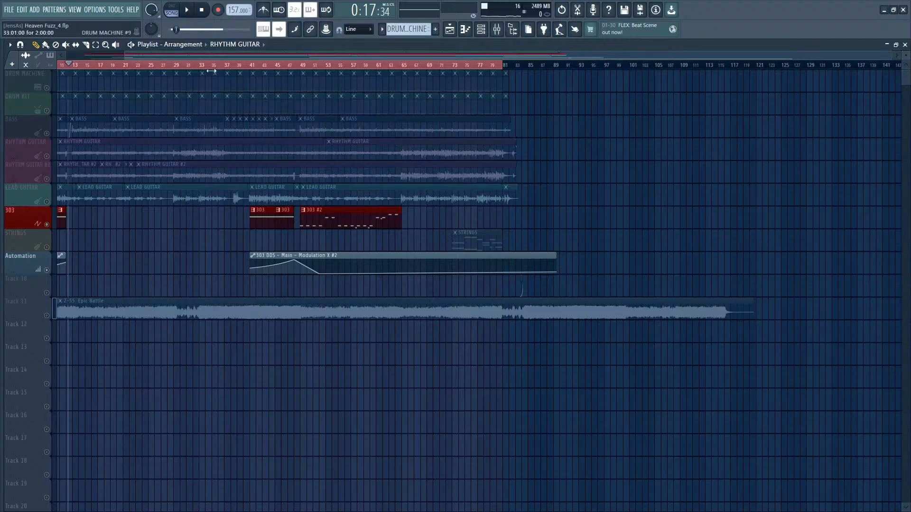
# Step: Listen to the 303 part with its modulation automation from about bar 41 to bar 49
pyautogui.click(252, 66)
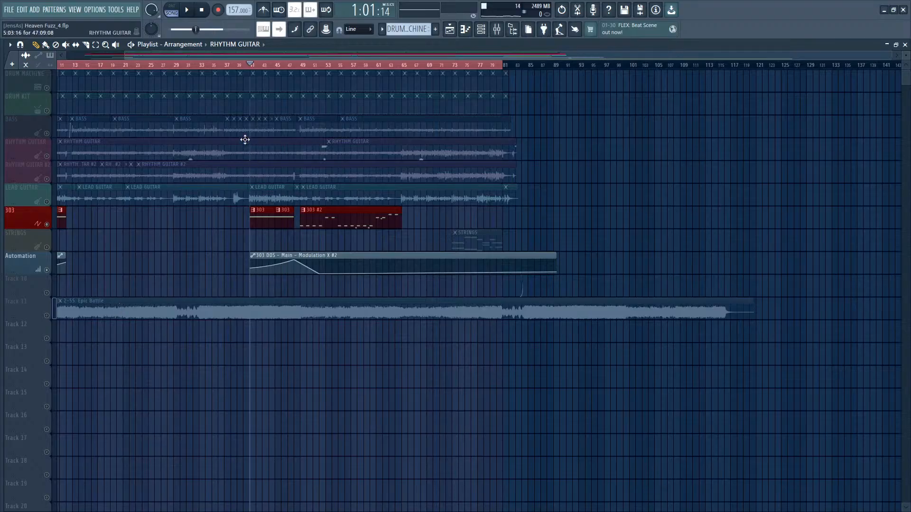
pyautogui.click(191, 17)
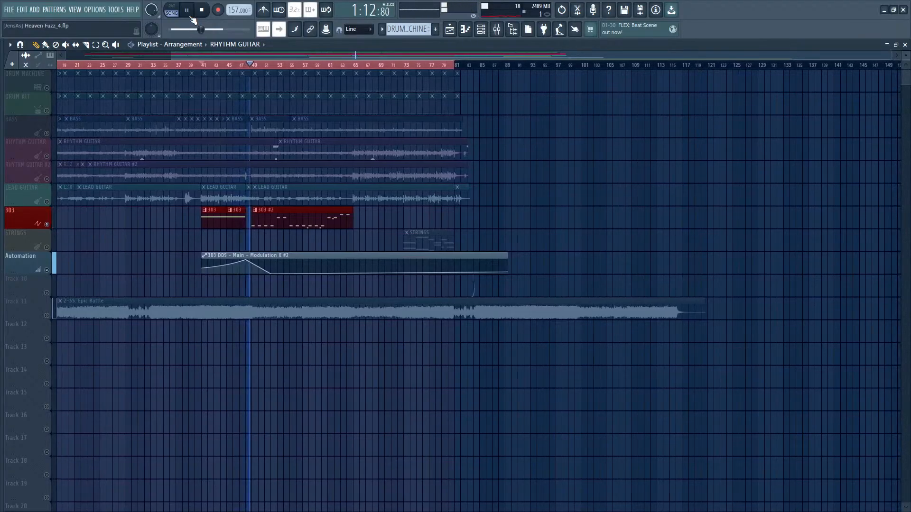
pyautogui.click(191, 17)
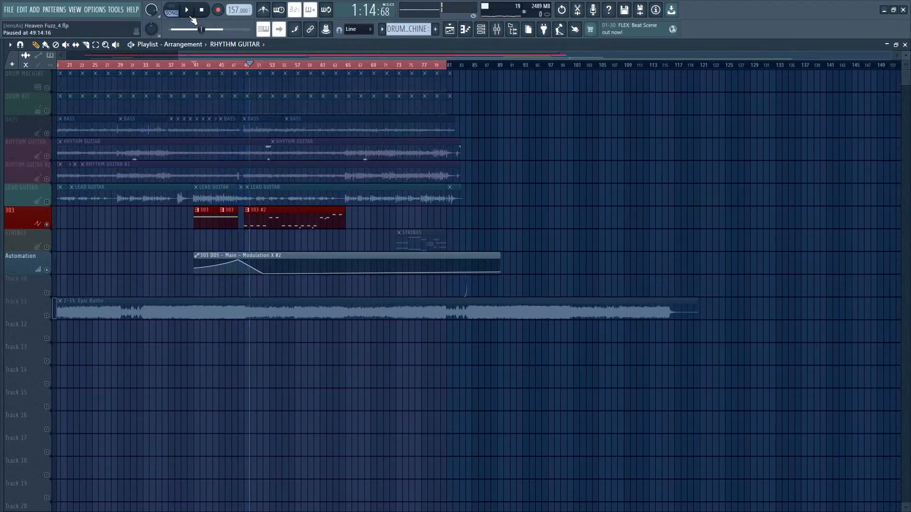
# Step: Solo Track 11 and skim through the Epic Battle reference clip from about bar 34 to bar 78
pyautogui.moveTo(204, 56); pyautogui.dragTo(13, 327)
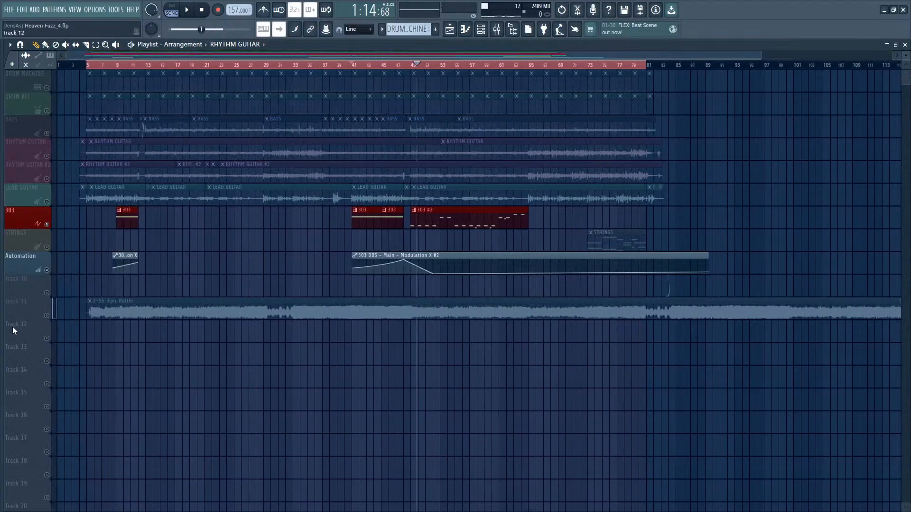
pyautogui.rightClick(46, 316)
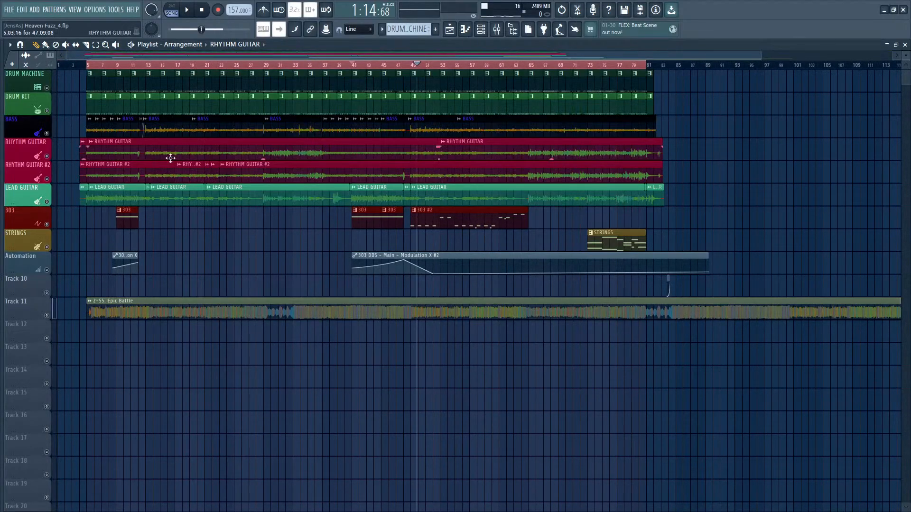
pyautogui.rightClick(46, 316)
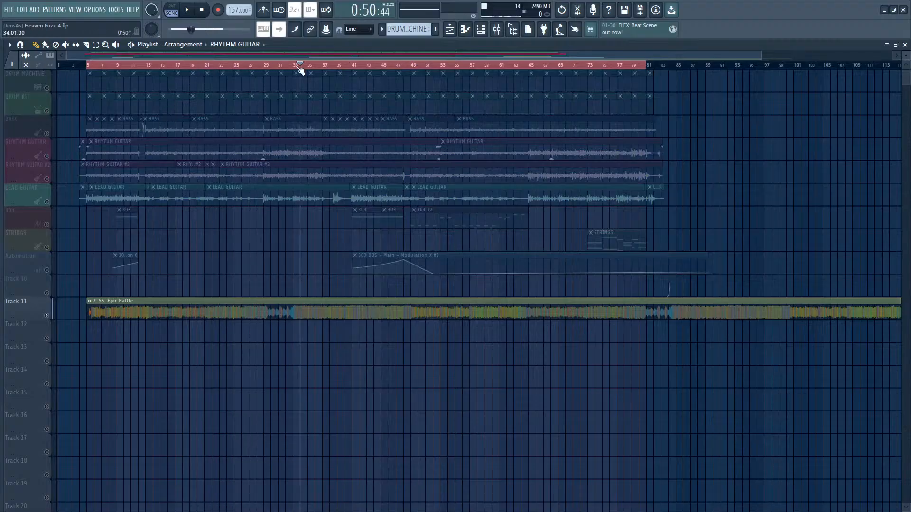
pyautogui.click(188, 14)
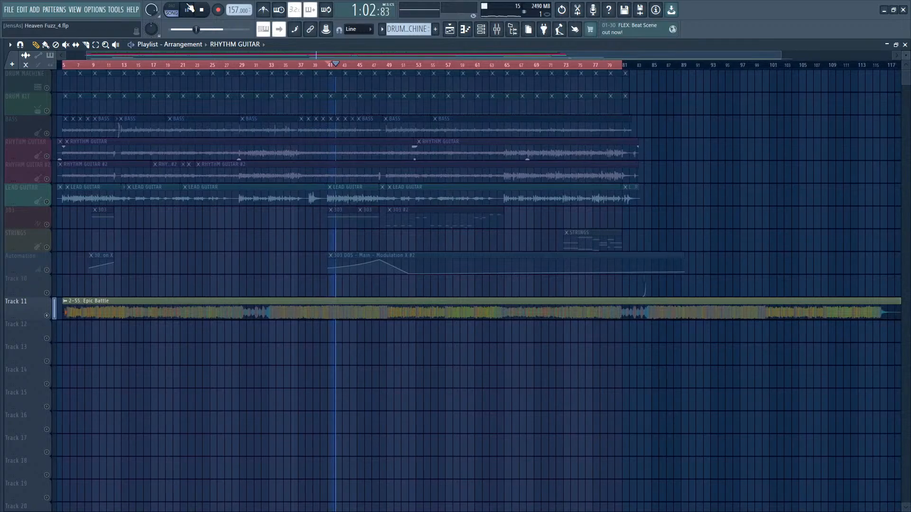
pyautogui.click(392, 65)
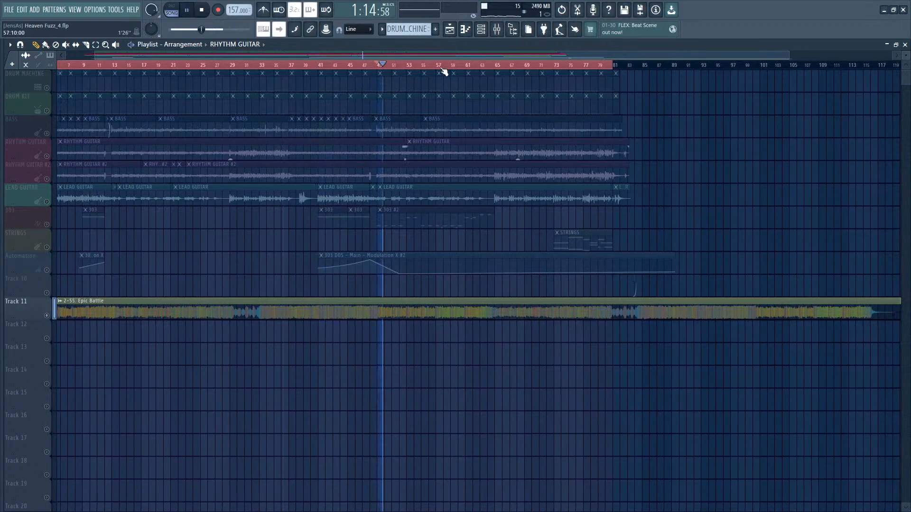
pyautogui.click(442, 65)
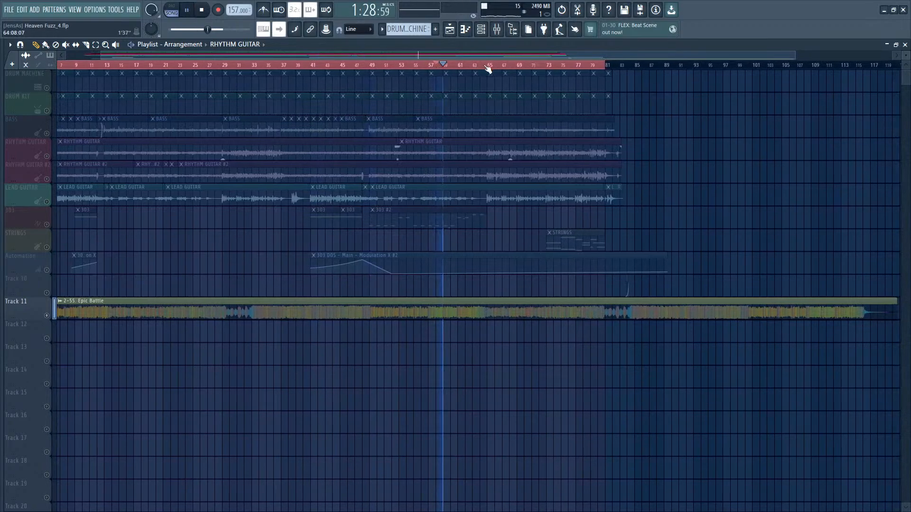
pyautogui.click(488, 66)
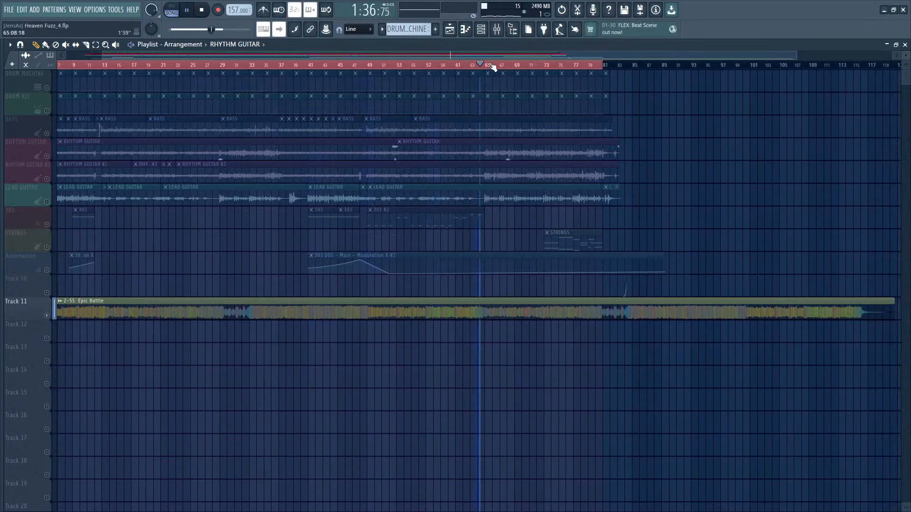
pyautogui.click(492, 65)
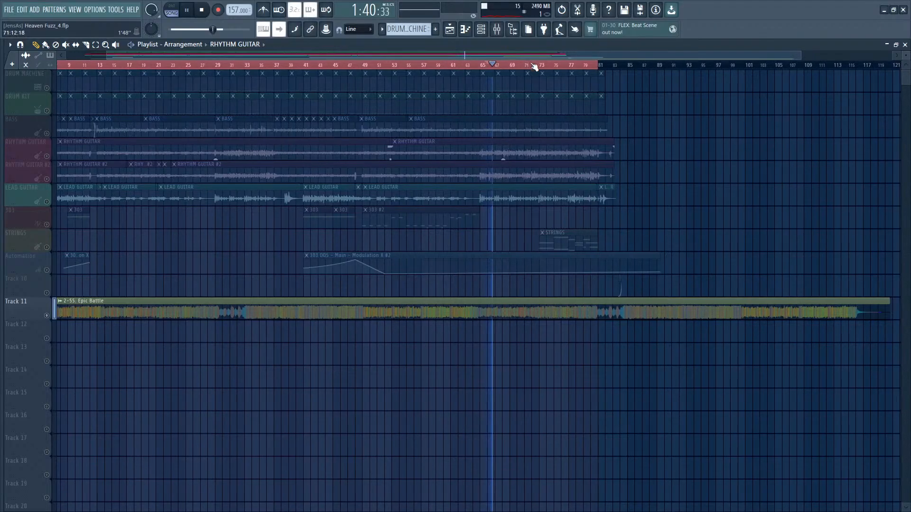
pyautogui.click(532, 66)
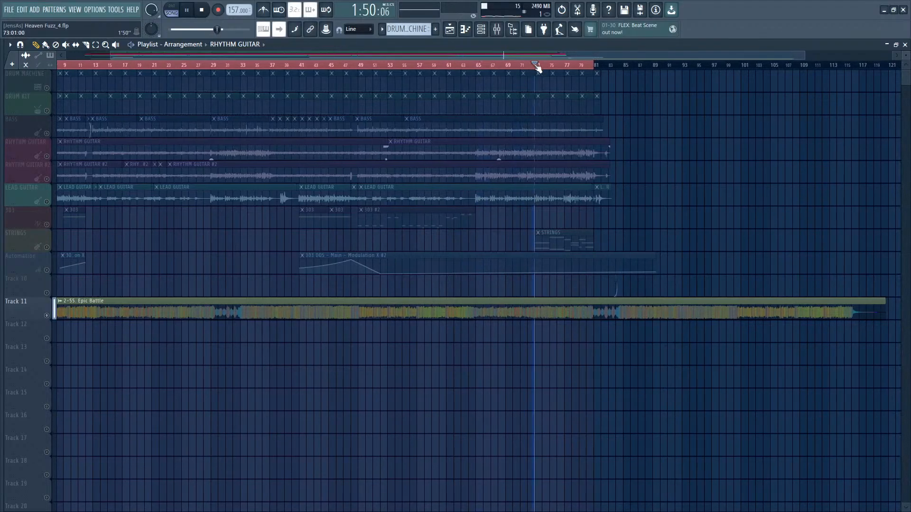
pyautogui.click(553, 66)
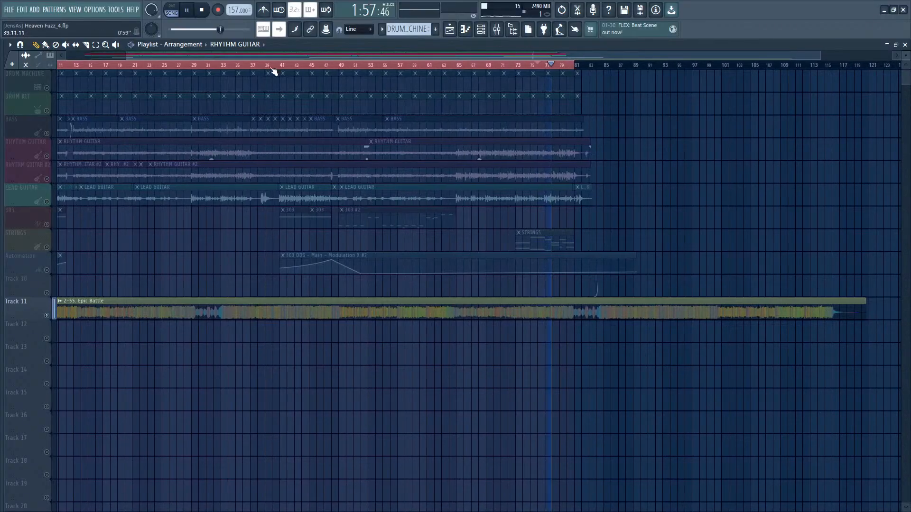
# Step: Listen again to the early sections of the Epic Battle clip, skipping between about bar 7 and bar 29
pyautogui.scroll(4, 195, 64)
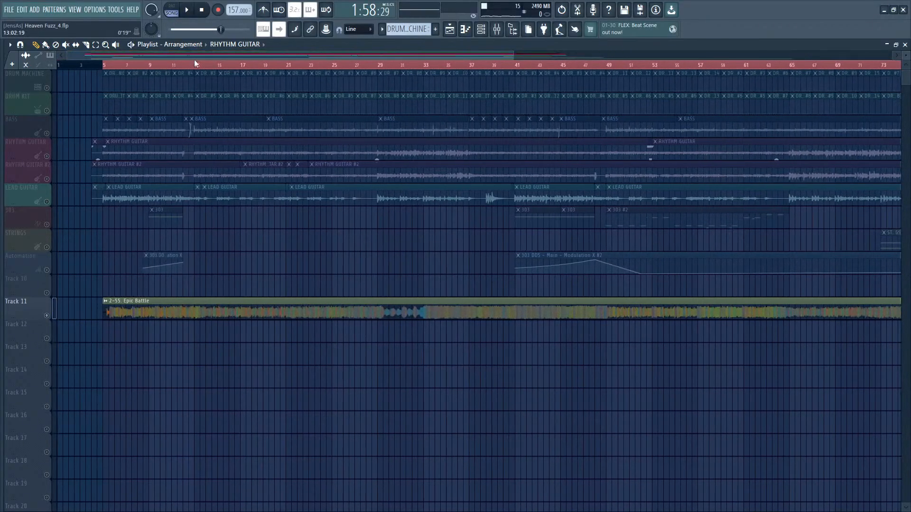
pyautogui.click(186, 10)
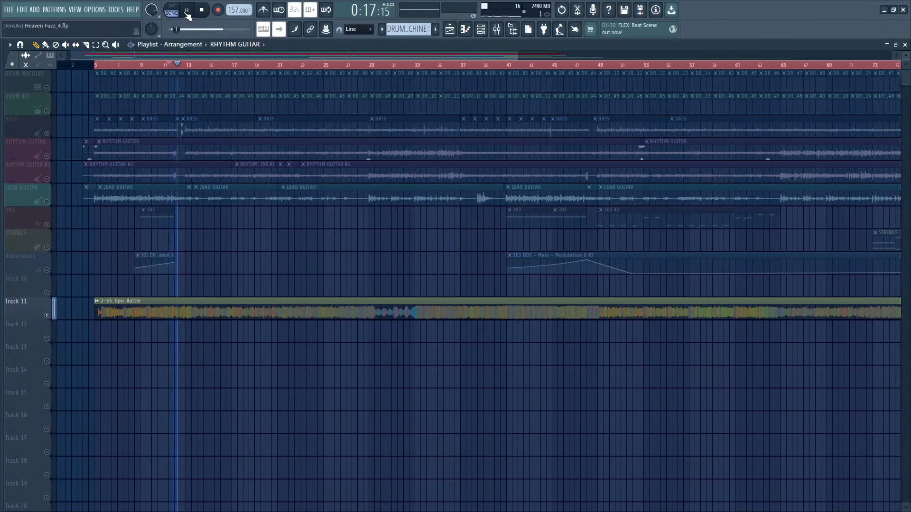
pyautogui.click(106, 65)
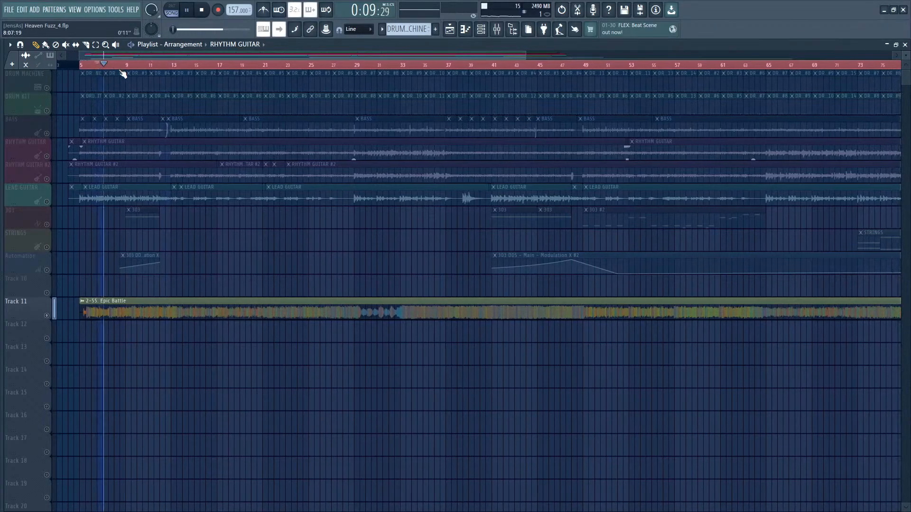
pyautogui.click(124, 66)
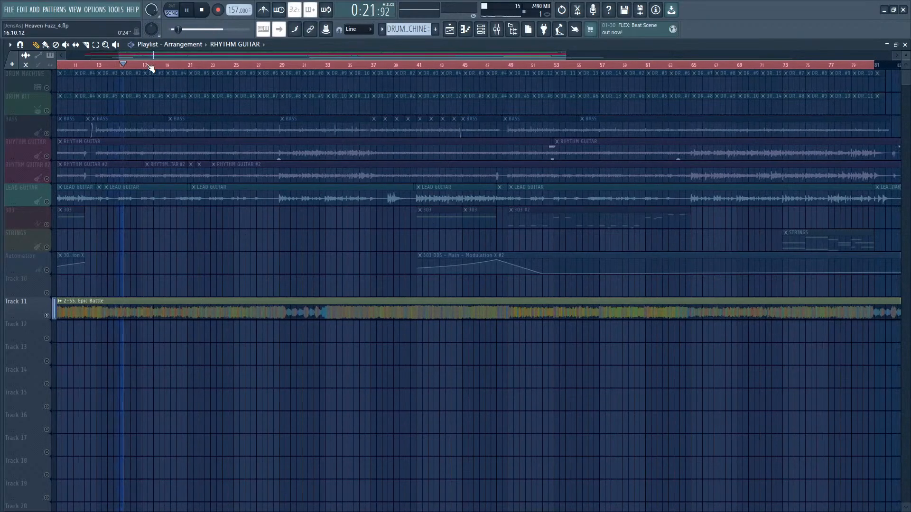
pyautogui.click(156, 66)
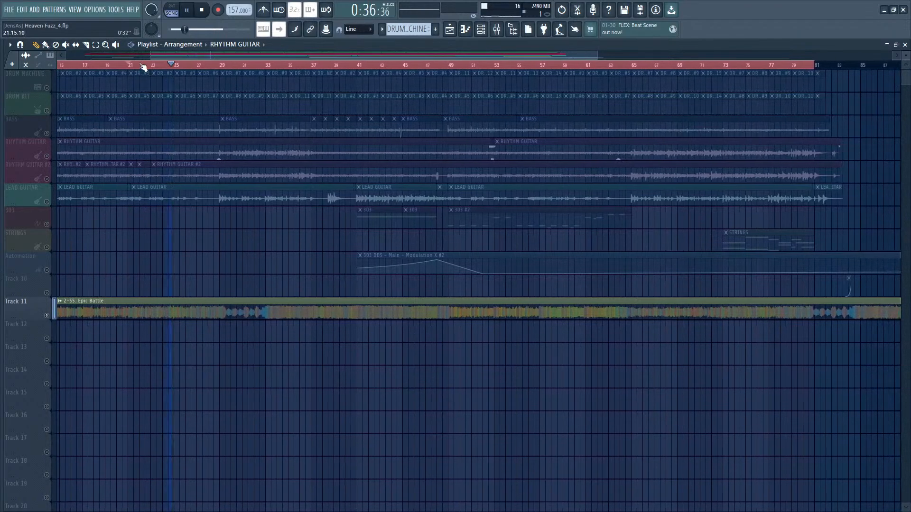
pyautogui.click(142, 65)
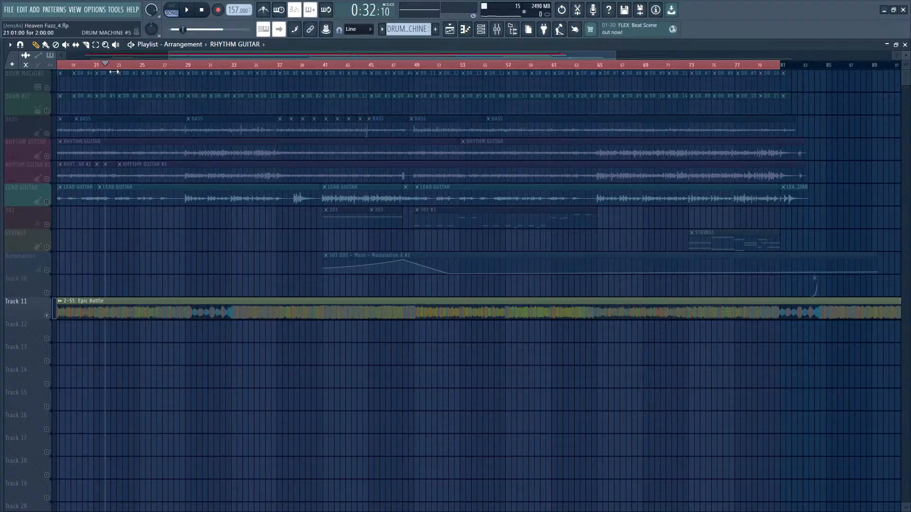
pyautogui.click(191, 9)
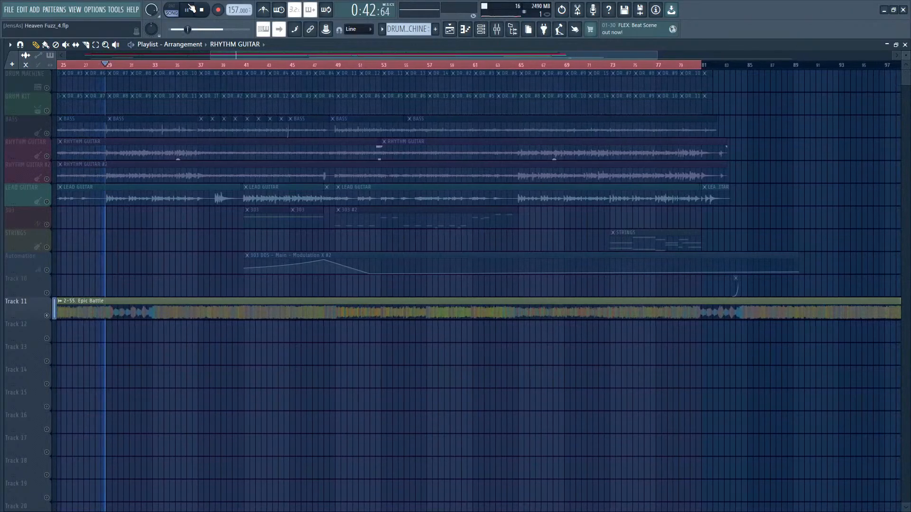
pyautogui.press('space')
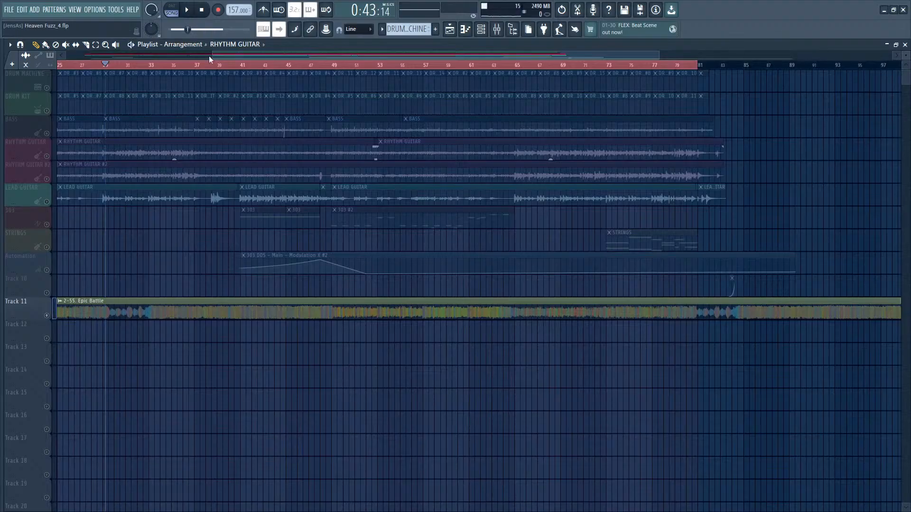
# Step: Solo the LEAD GUITAR track and listen to it alone from about bar 29 to bar 38
pyautogui.scroll(-4, 244, 55)
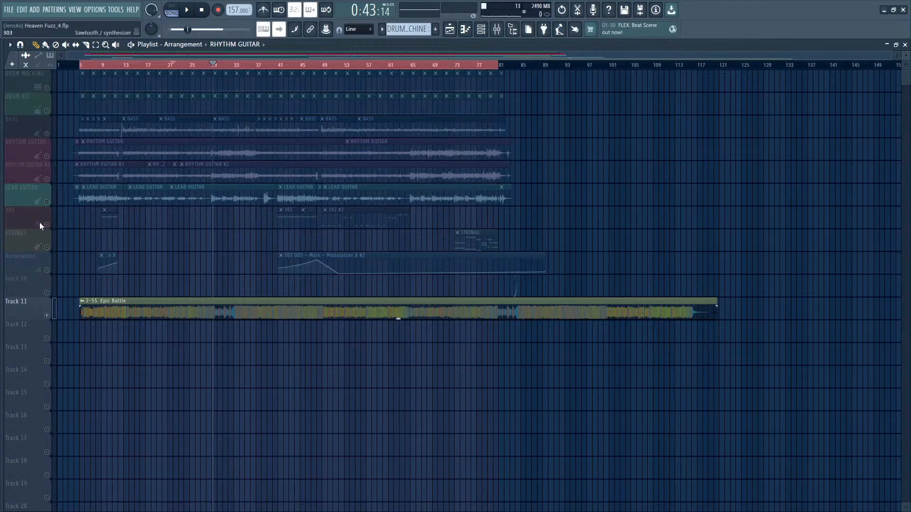
pyautogui.click(51, 207)
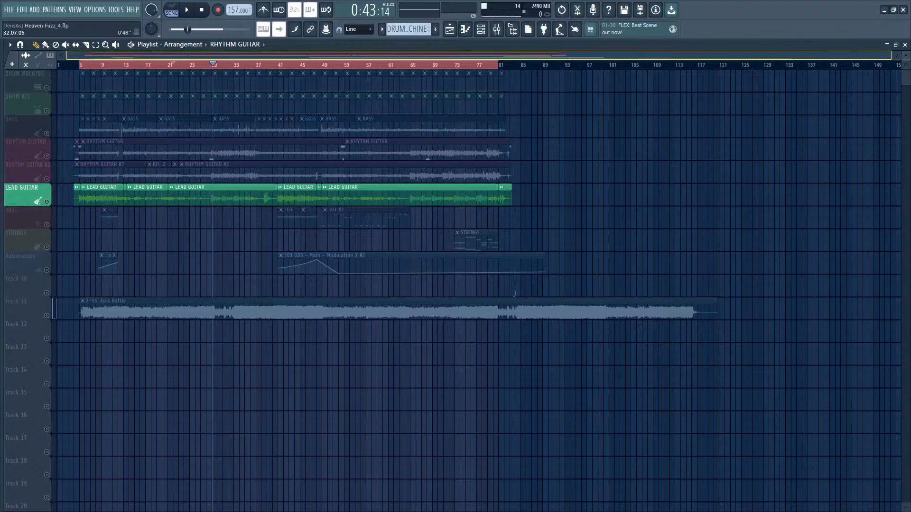
pyautogui.scroll(5, 233, 61)
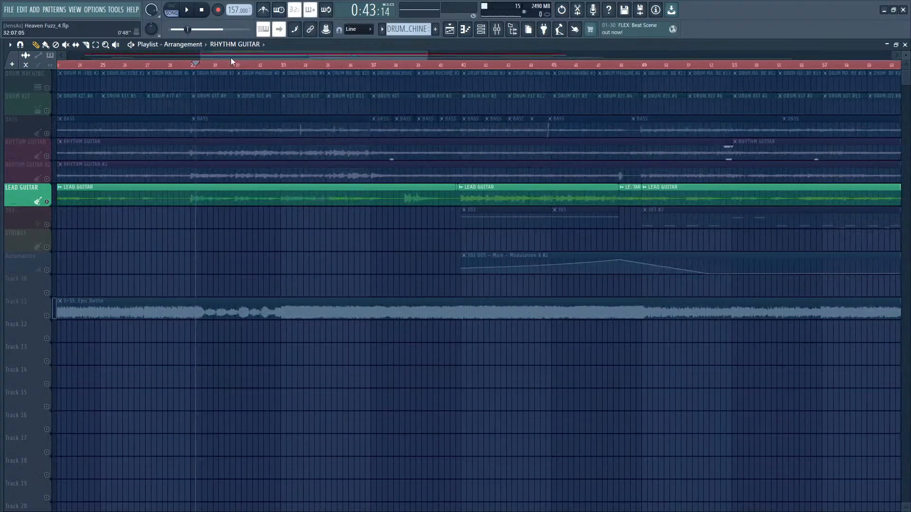
pyautogui.click(192, 61)
pyautogui.click(187, 16)
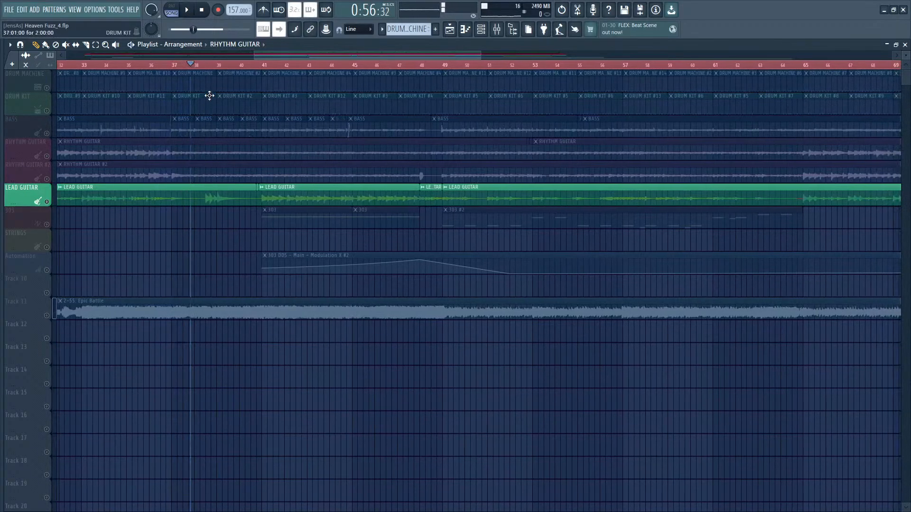
# Step: Replay the isolated lead guitar part briefly from about bar 37 to bar 38
pyautogui.scroll(3, 218, 67)
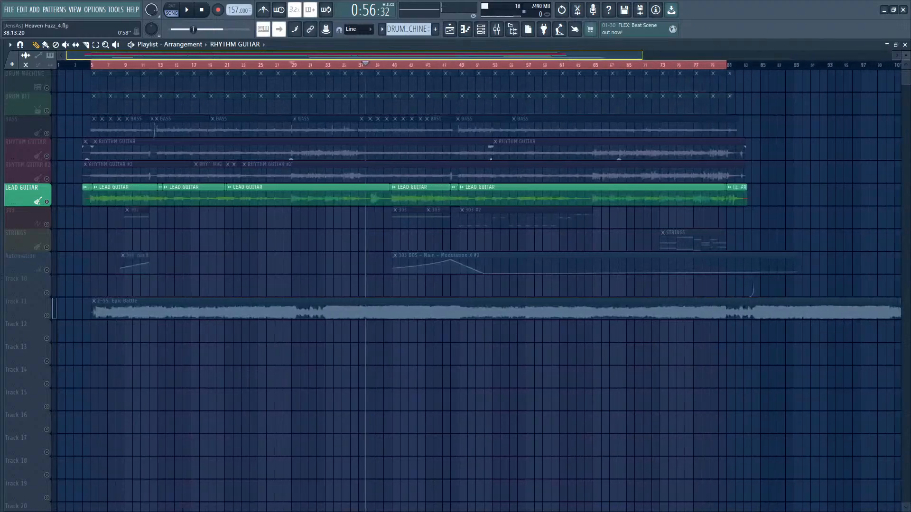
pyautogui.click(312, 66)
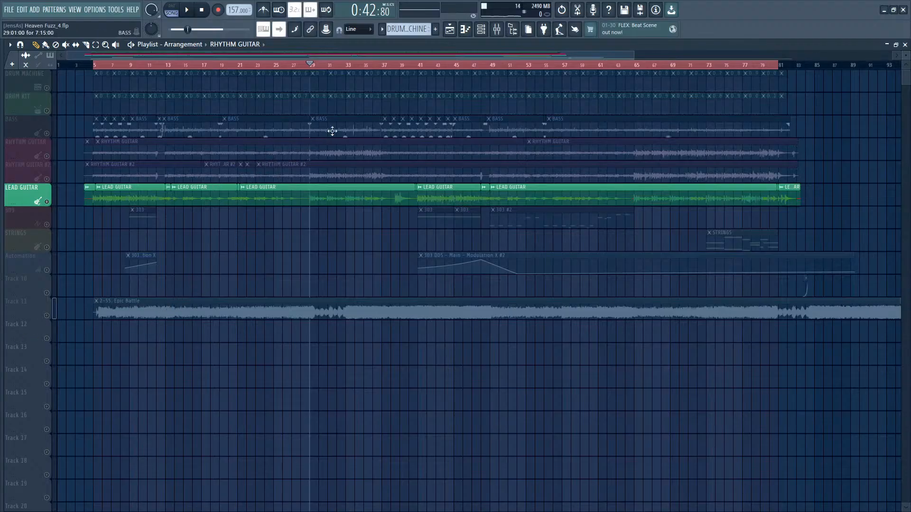
pyautogui.moveTo(374, 70); pyautogui.dragTo(384, 70)
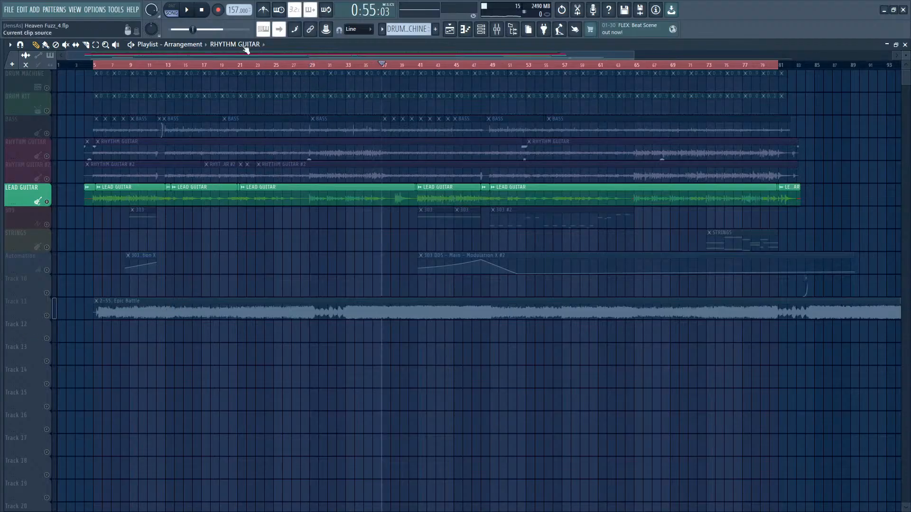
pyautogui.click(188, 11)
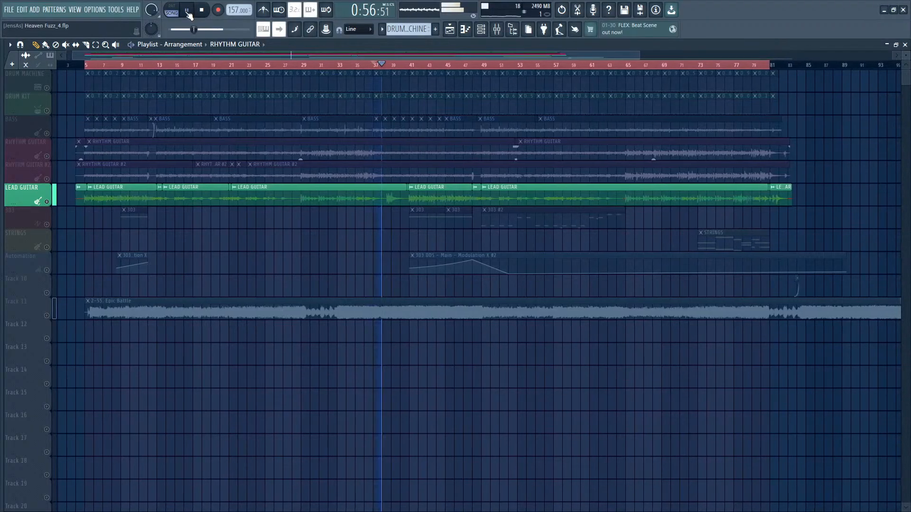
pyautogui.click(188, 10)
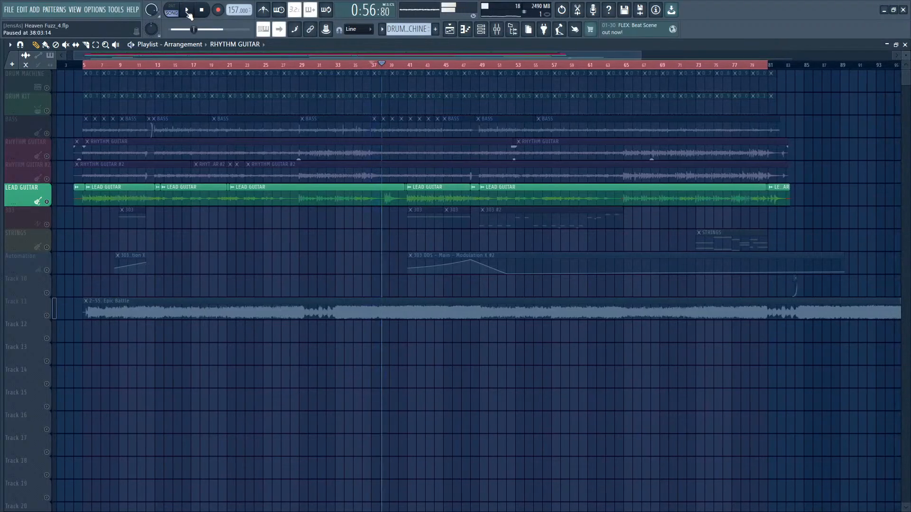
# Step: Unmute Track 11, mute LEAD GUITAR, and listen to the Epic Battle clip from bar 33 to about bar 51
pyautogui.click(47, 316)
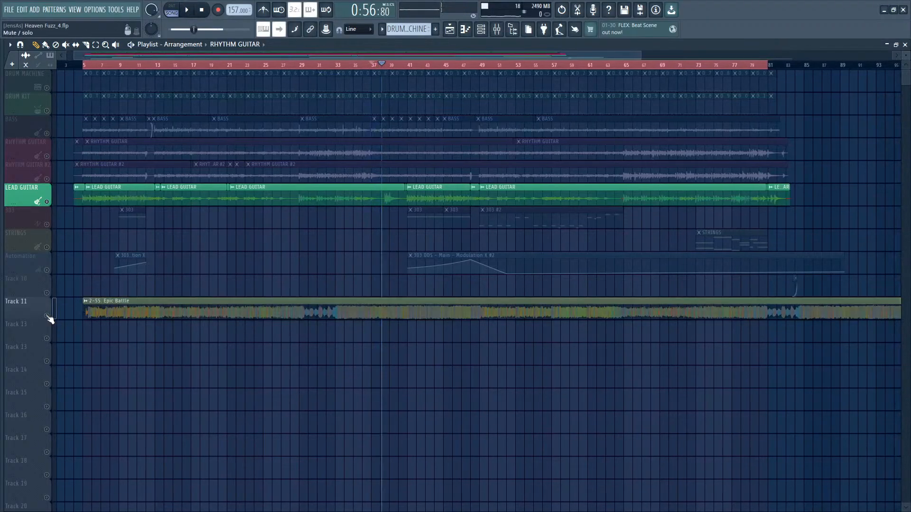
pyautogui.click(47, 202)
pyautogui.click(336, 65)
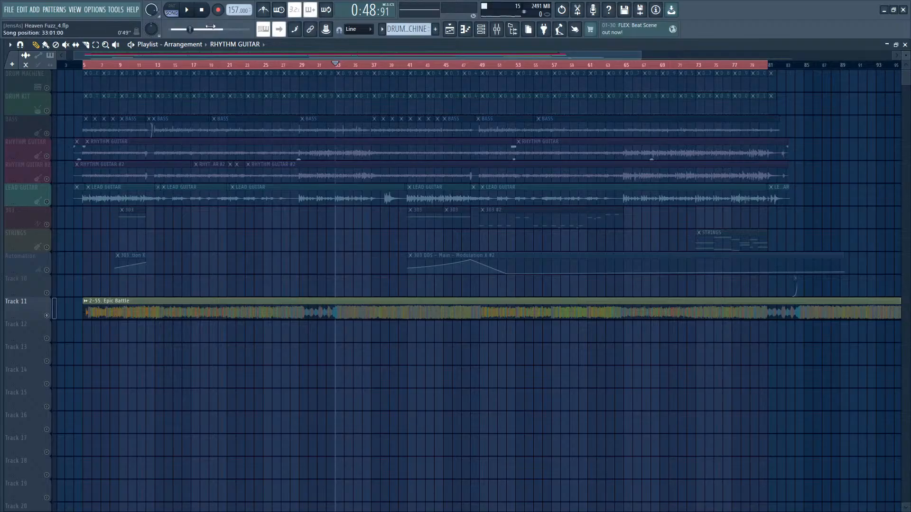
pyautogui.click(188, 13)
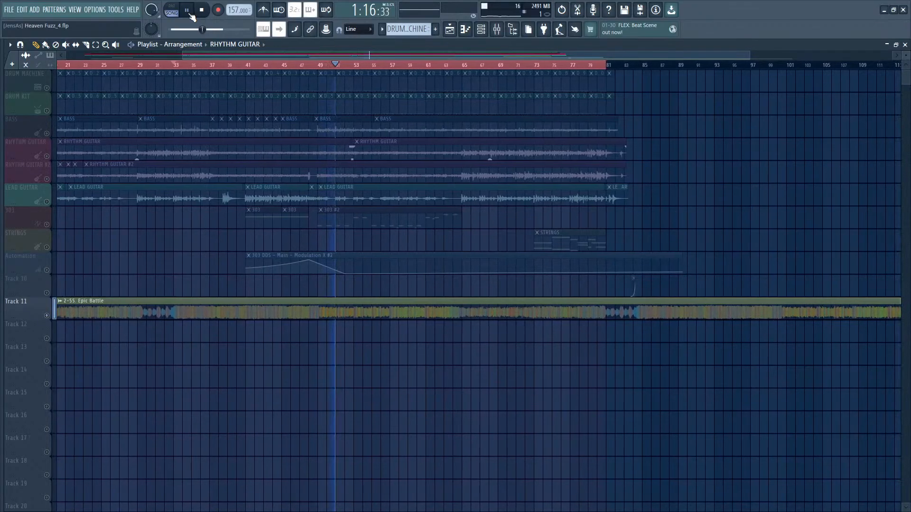
pyautogui.click(190, 13)
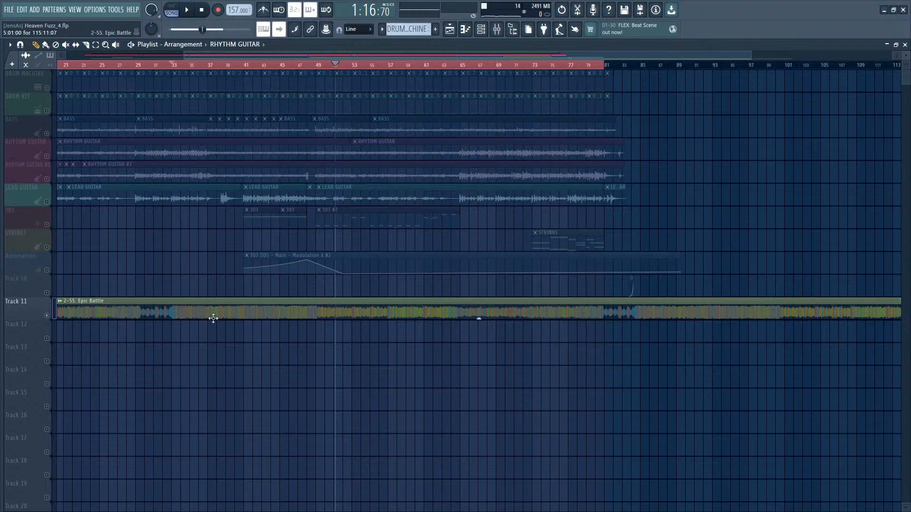
# Step: Unmute both rhythm guitar tracks, mute Track 11, and listen to the rhythm guitars from bar 5 to about bar 9
pyautogui.moveTo(251, 54)
pyautogui.mouseDown()
pyautogui.moveTo(251, 76)
pyautogui.moveTo(250, 52)
pyautogui.mouseUp()
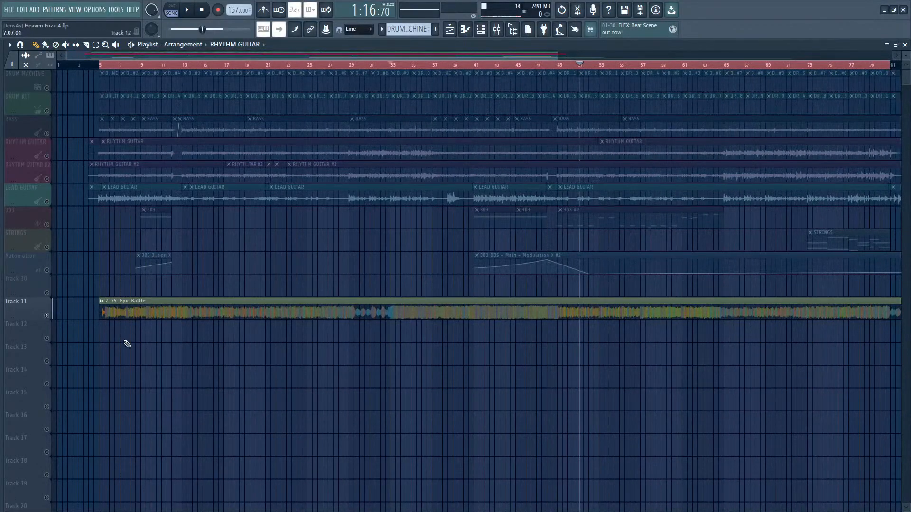
pyautogui.click(53, 179)
pyautogui.click(47, 156)
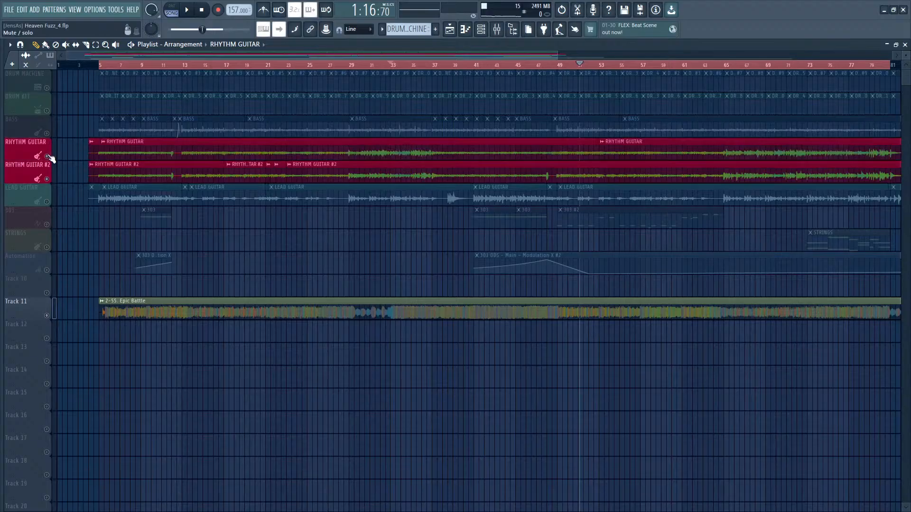
pyautogui.click(50, 320)
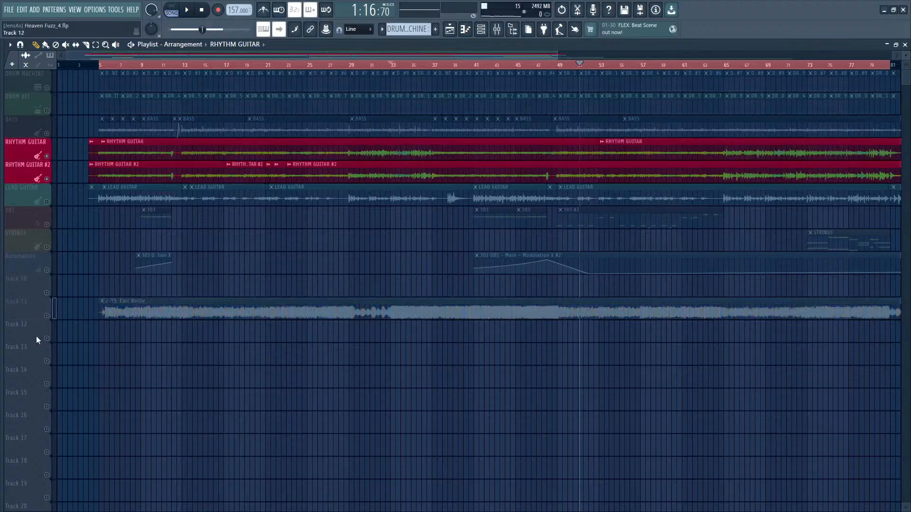
pyautogui.moveTo(558, 55); pyautogui.dragTo(171, 55)
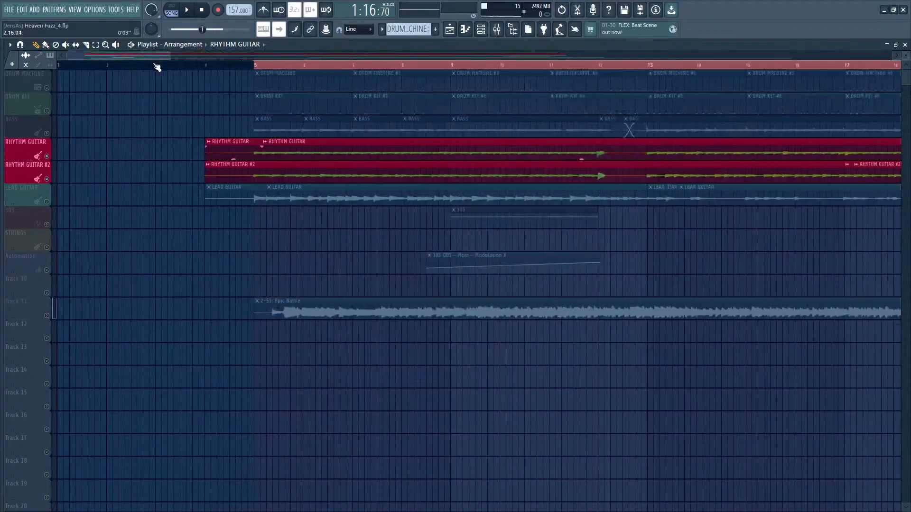
pyautogui.click(259, 66)
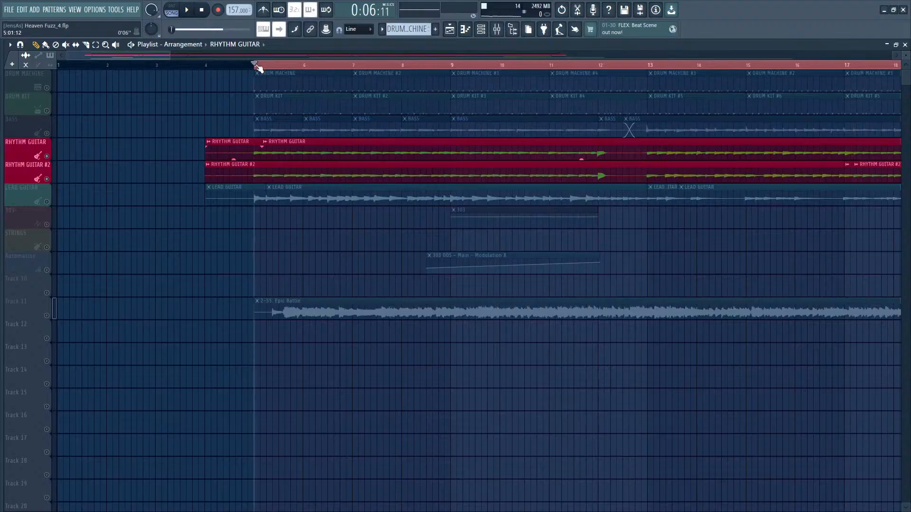
pyautogui.click(187, 13)
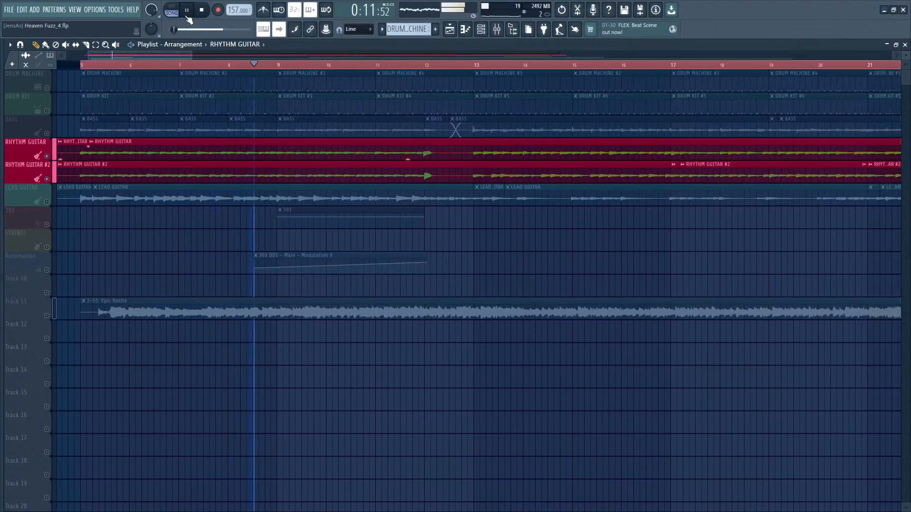
pyautogui.click(187, 14)
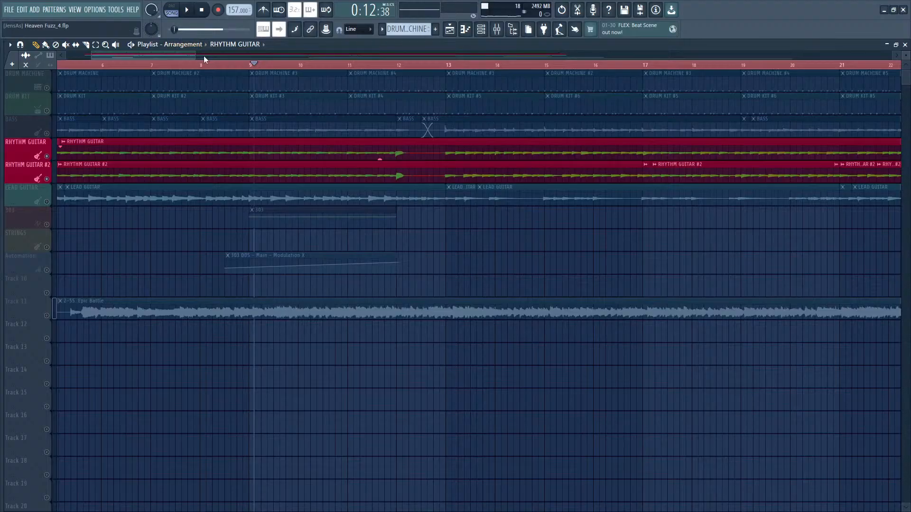
# Step: Unmute BASS, mute both rhythm guitar tracks, and listen to the bass alone from bar 5 to about bar 9
pyautogui.moveTo(203, 55); pyautogui.dragTo(159, 90)
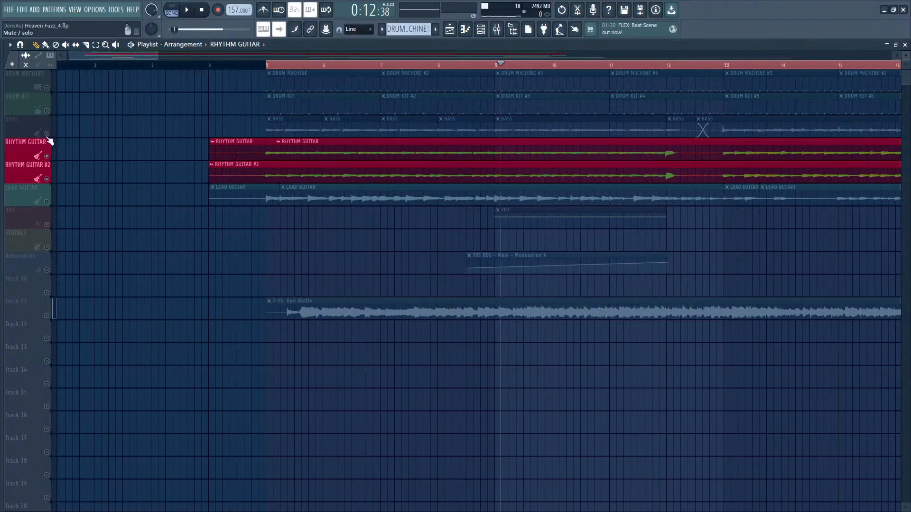
pyautogui.click(45, 133)
pyautogui.click(267, 66)
pyautogui.click(47, 179)
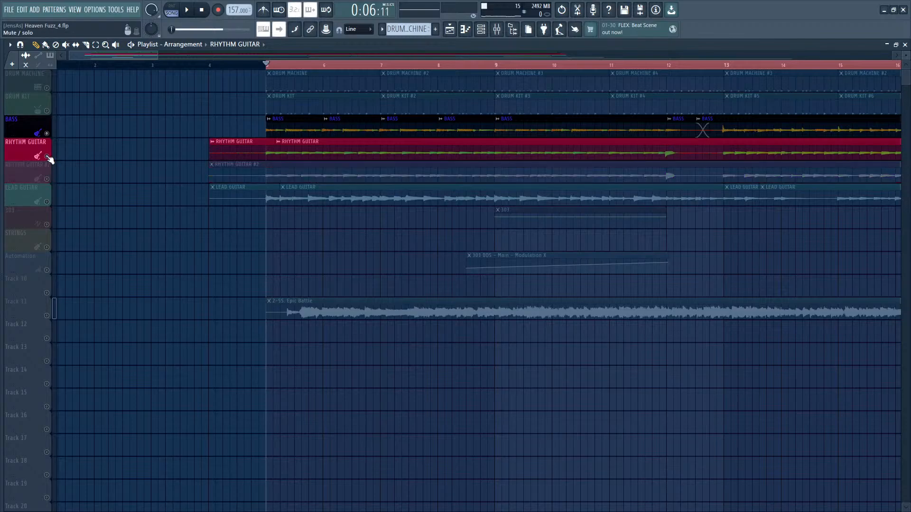
pyautogui.click(47, 156)
pyautogui.click(187, 10)
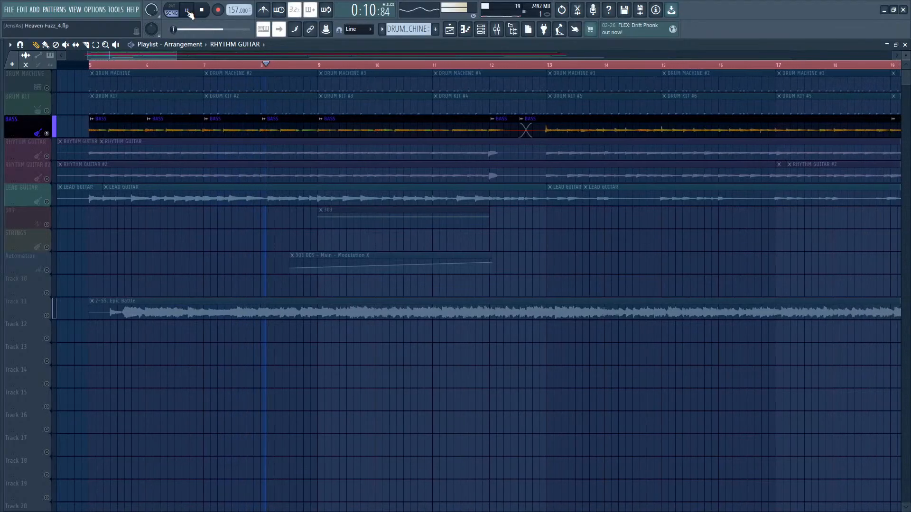
pyautogui.click(188, 10)
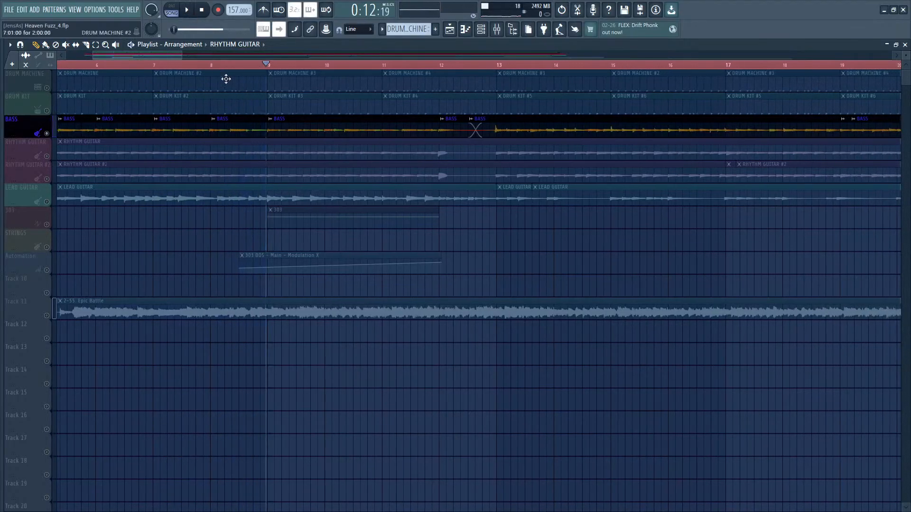
# Step: Turn all the arrangement tracks back on and leave only the Epic Battle reference on Track 11 muted
pyautogui.scroll(-5, 227, 70)
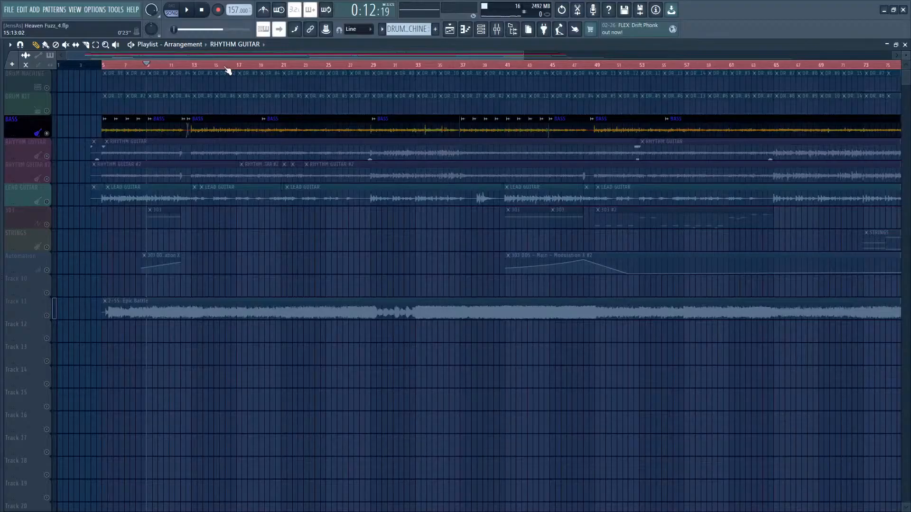
pyautogui.scroll(-2, 227, 70)
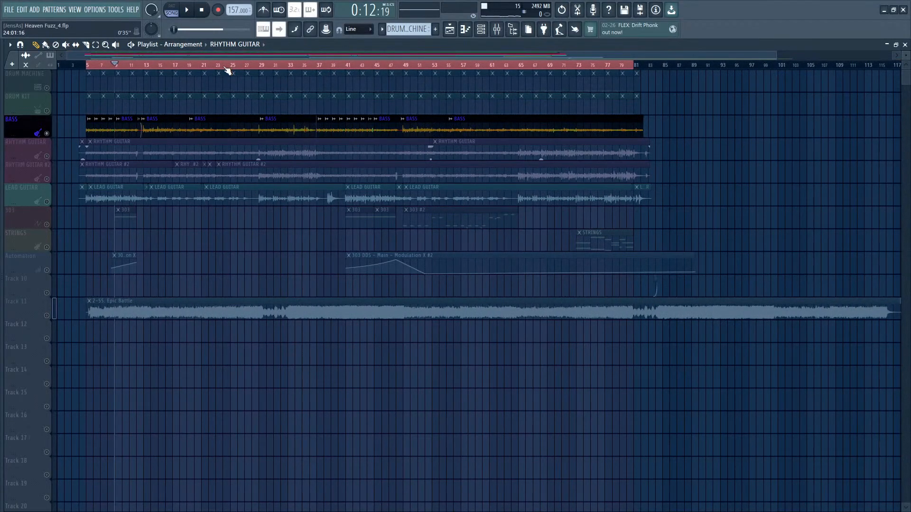
pyautogui.scroll(2, 220, 70)
pyautogui.scroll(3, 220, 66)
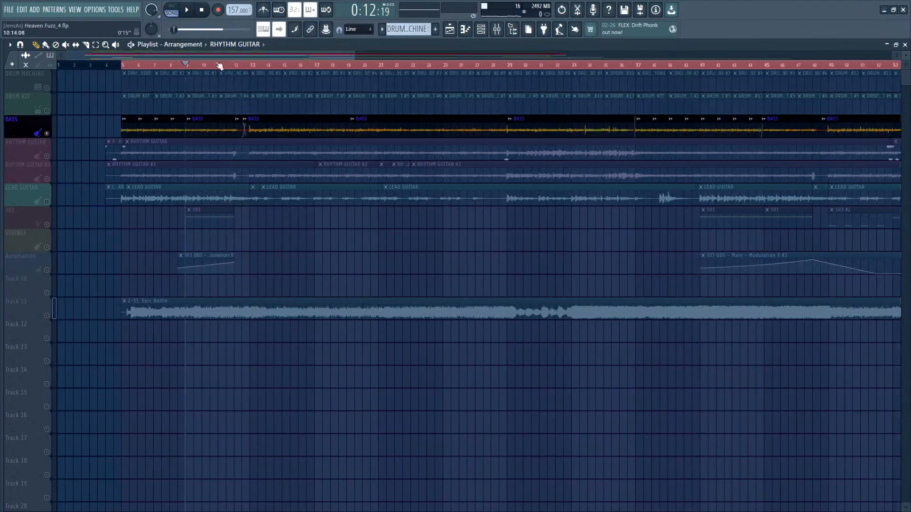
pyautogui.click(48, 317)
pyautogui.rightClick(47, 316)
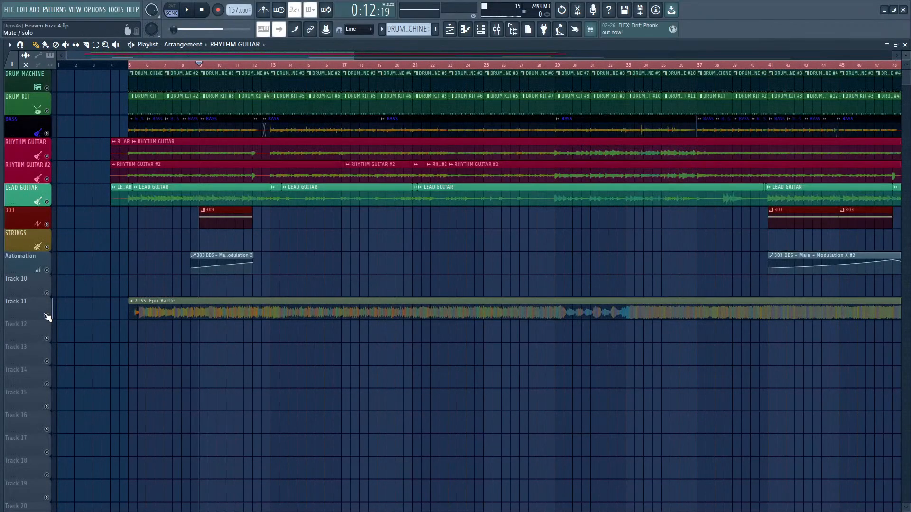
pyautogui.click(47, 315)
# Step: Play the full arrangement from bar 5 through to the end of the time selection at bar 81
pyautogui.scroll(6, 218, 66)
pyautogui.moveTo(217, 56); pyautogui.dragTo(196, 58)
pyautogui.click(239, 61)
pyautogui.press('space')
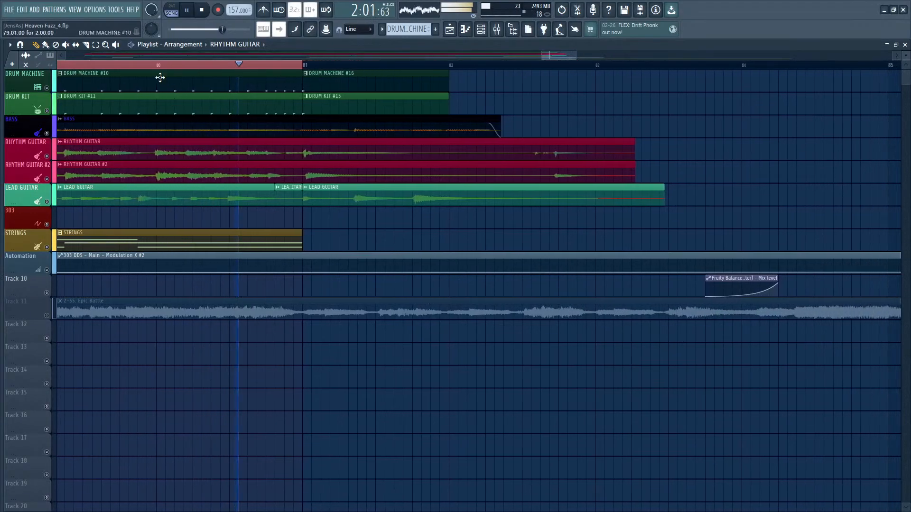
pyautogui.press('space')
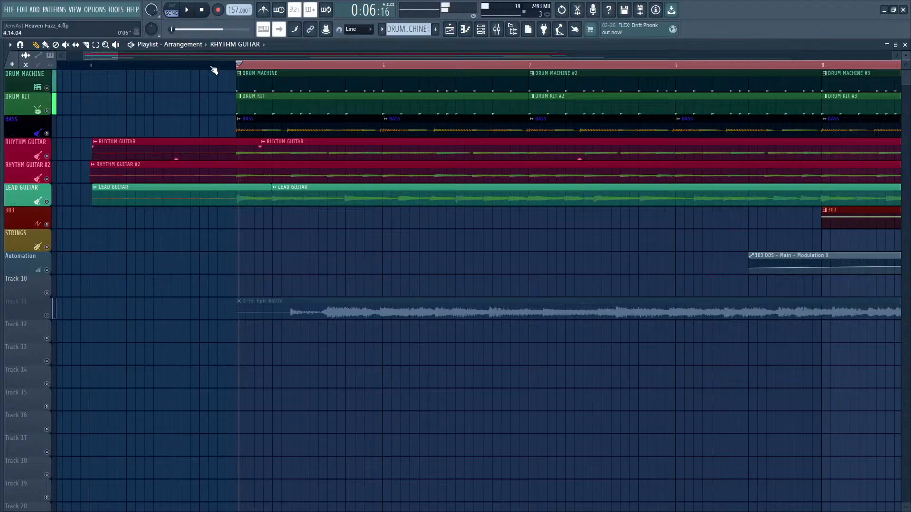
# Step: Extend the playlist's time selection so it runs from bar 5 to bar 83, and deselect the clips
pyautogui.scroll(-4, 456, 284)
pyautogui.scroll(4, 213, 67)
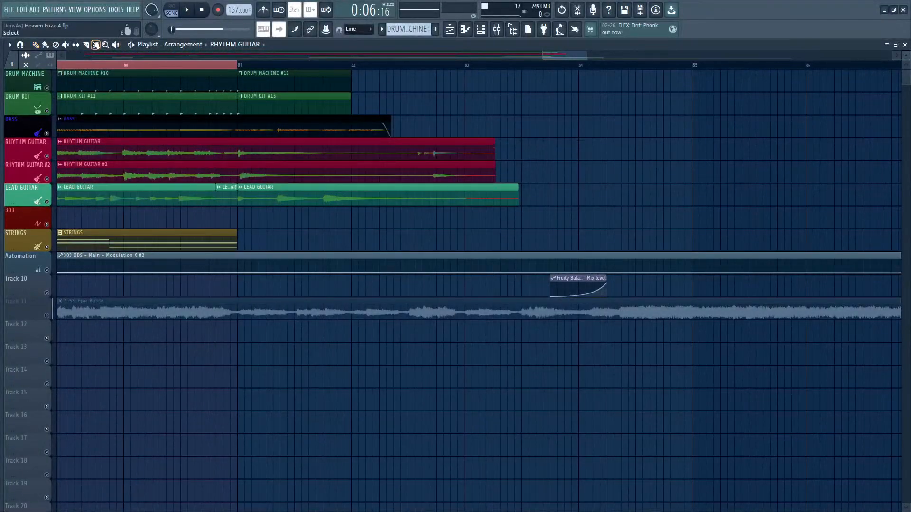
pyautogui.click(263, 64)
pyautogui.moveTo(327, 82); pyautogui.dragTo(478, 77)
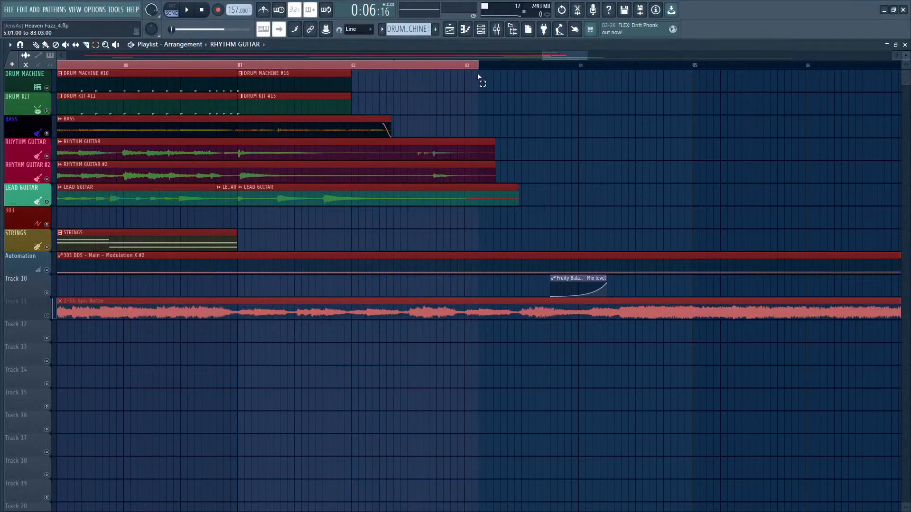
pyautogui.click(516, 144)
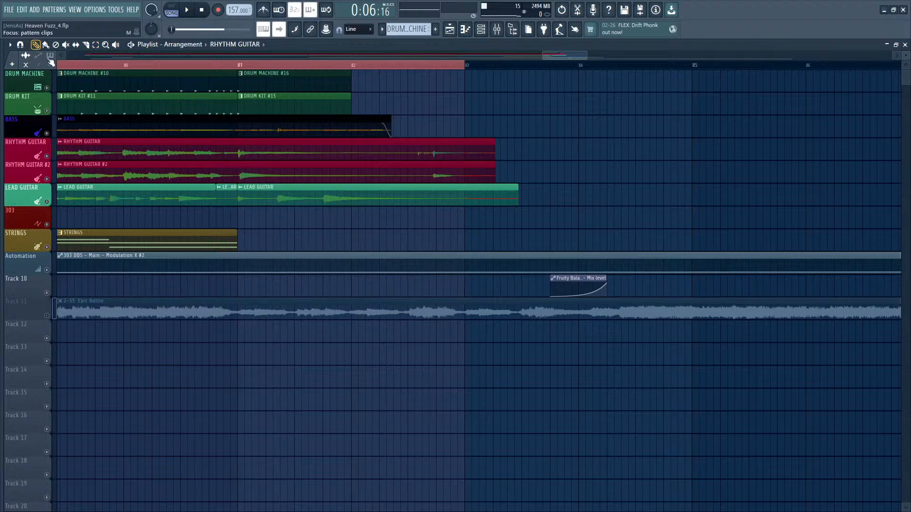
pyautogui.scroll(-8, 214, 66)
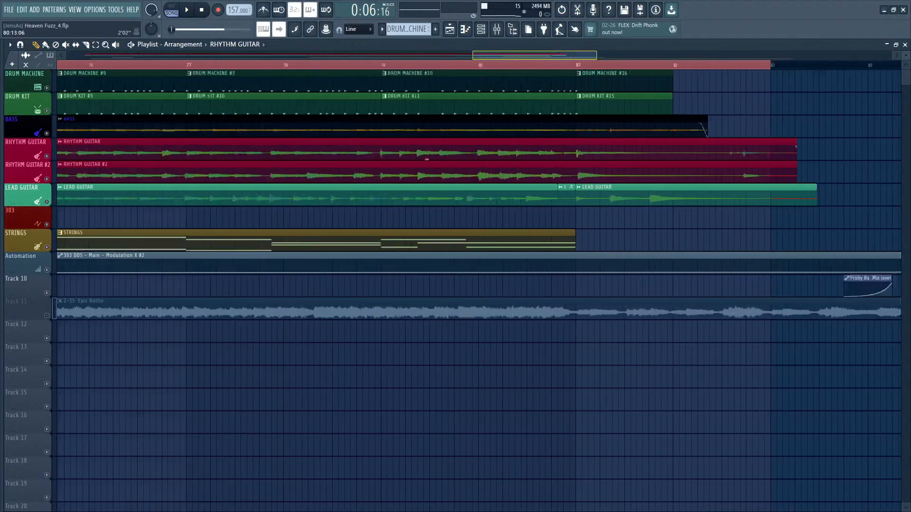
pyautogui.scroll(8, 473, 66)
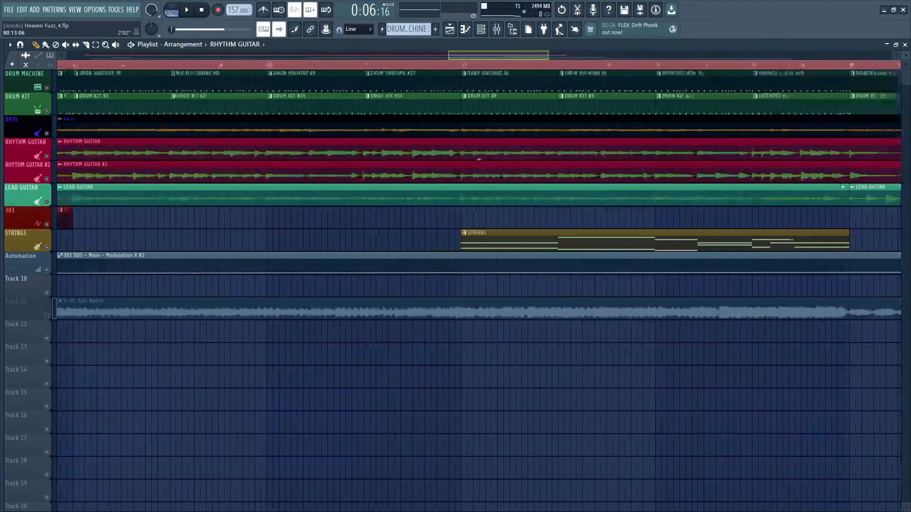
# Step: Play the arrangement's ending from bar 77 through to the end of the time selection at bar 83
pyautogui.hscroll(4, 479, 66)
pyautogui.scroll(5, 478, 66)
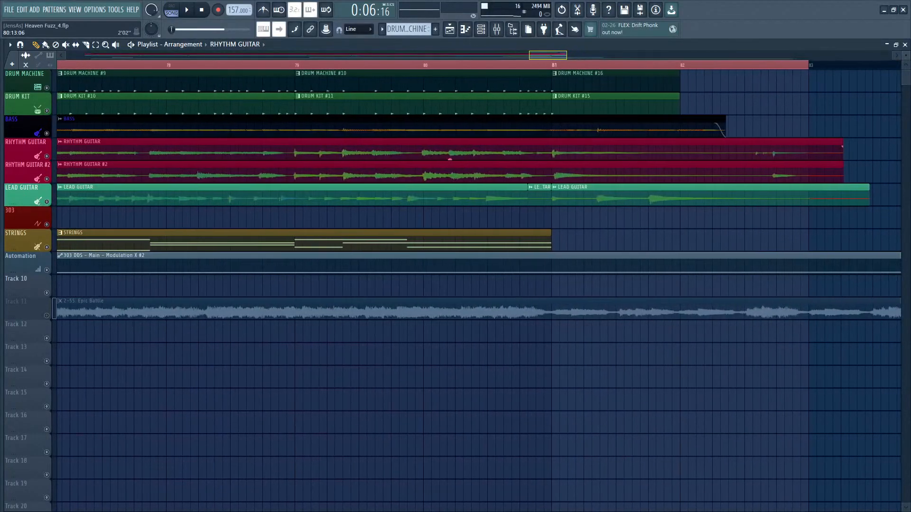
pyautogui.click(146, 64)
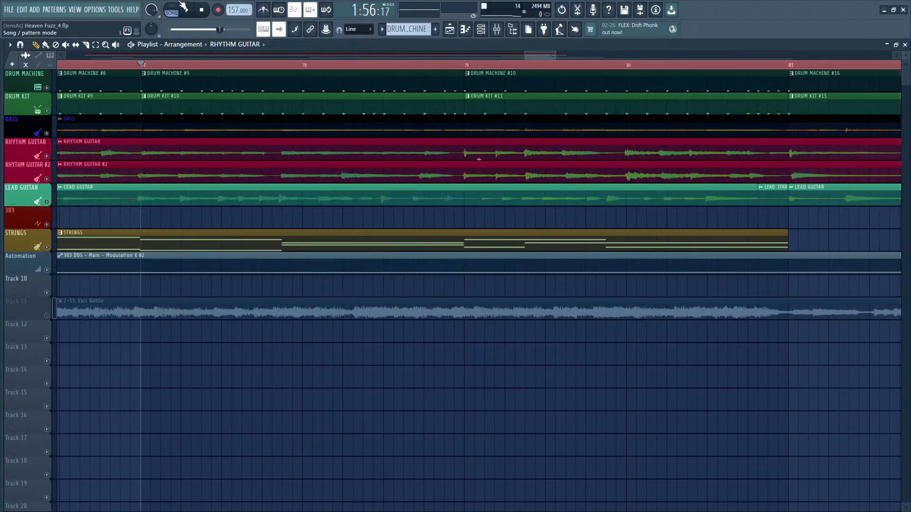
pyautogui.click(186, 10)
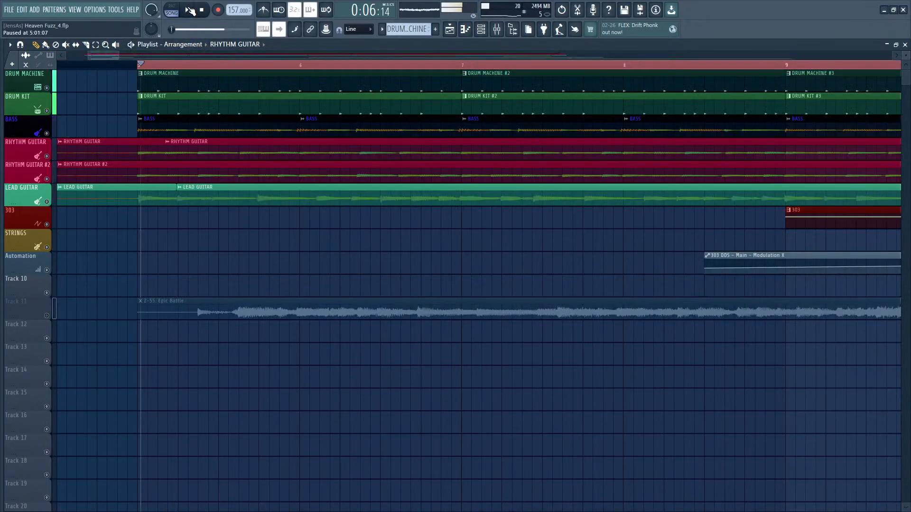
# Step: Solo the BASS track and start playing it alone from bar 13
pyautogui.scroll(-10, 236, 56)
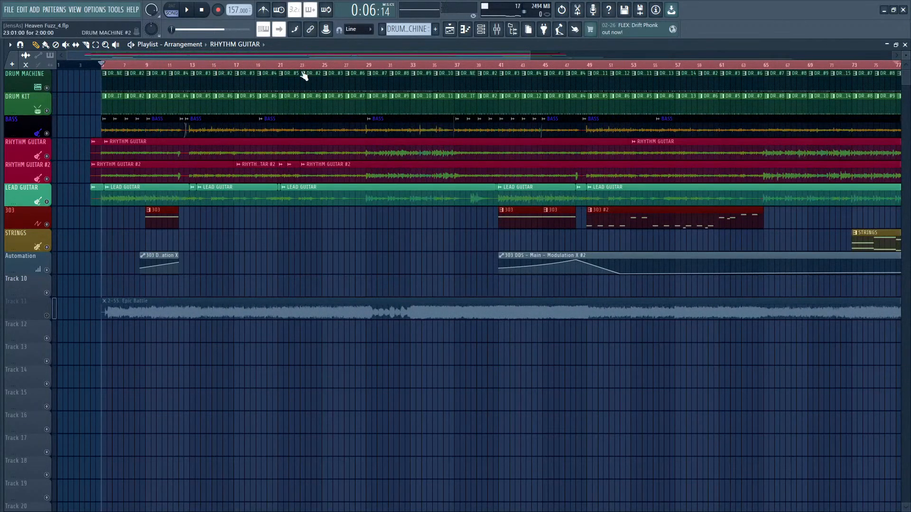
pyautogui.scroll(-3, 305, 66)
pyautogui.scroll(6, 654, 65)
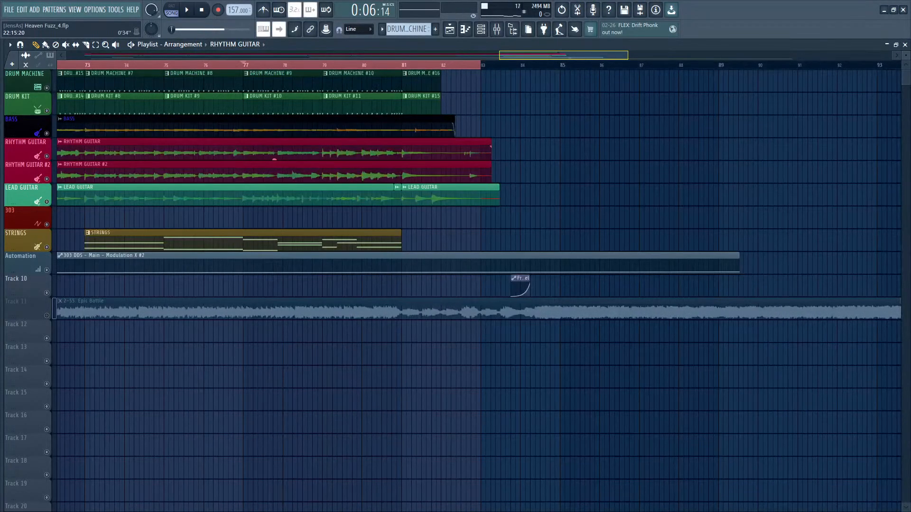
pyautogui.scroll(-8, 63, 161)
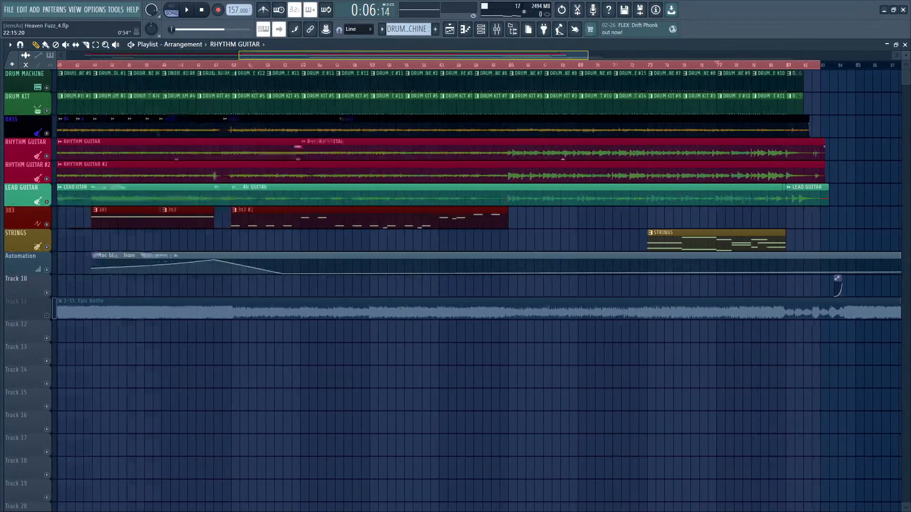
pyautogui.keyDown('ctrl'); pyautogui.click(47, 133); pyautogui.keyUp('ctrl')
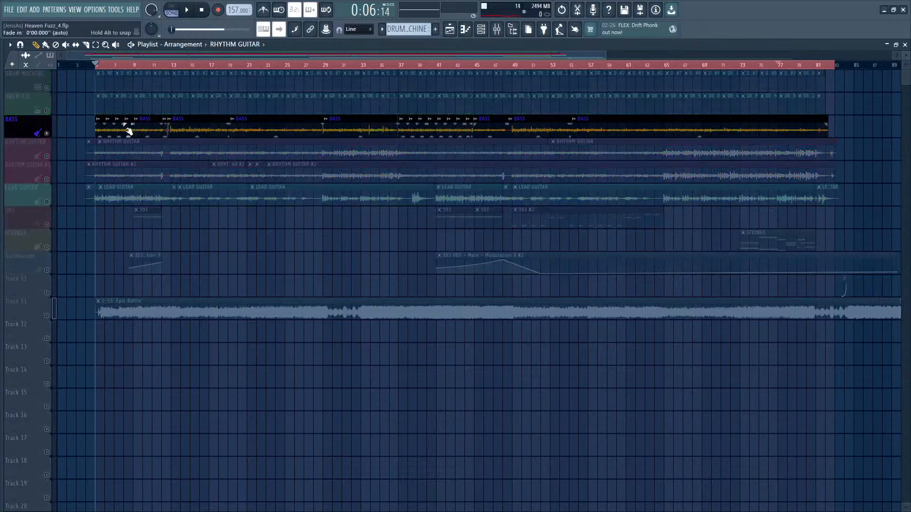
pyautogui.moveTo(86, 55); pyautogui.dragTo(157, 55)
pyautogui.scroll(8, 248, 65)
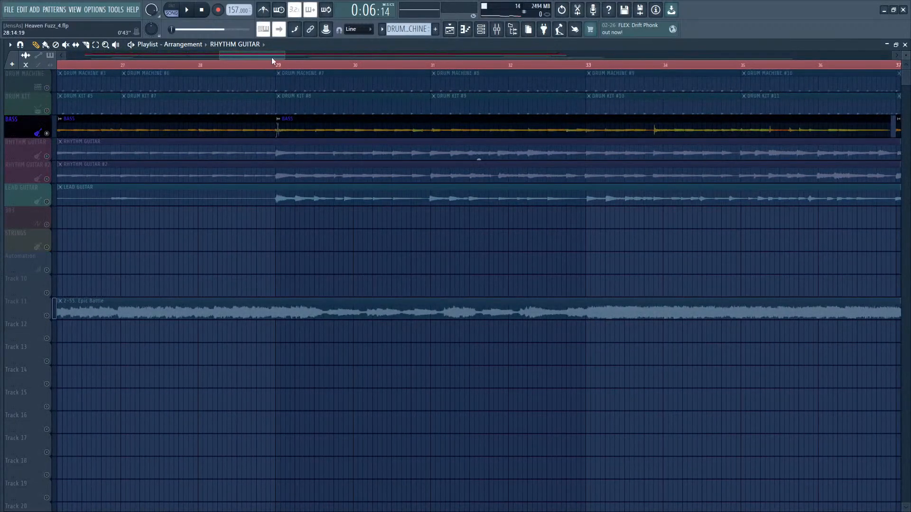
pyautogui.moveTo(219, 55); pyautogui.dragTo(67, 54)
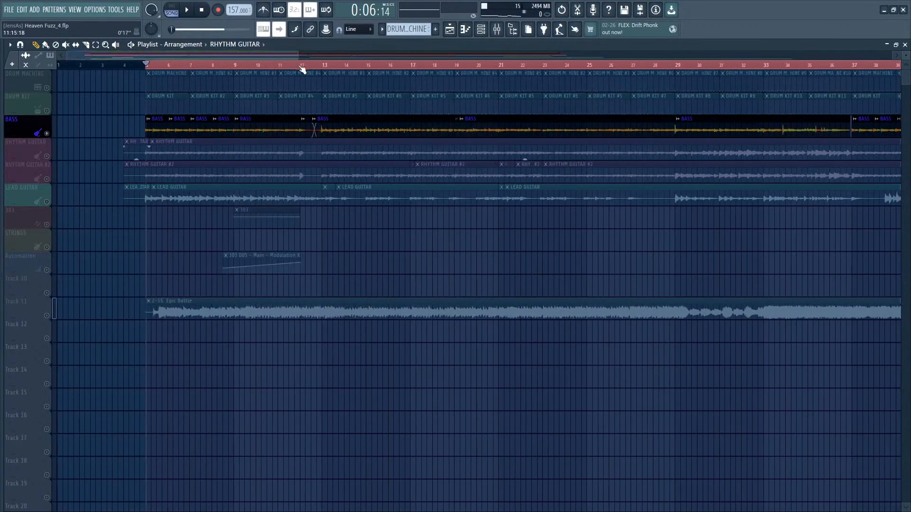
pyautogui.click(326, 67)
pyautogui.click(189, 13)
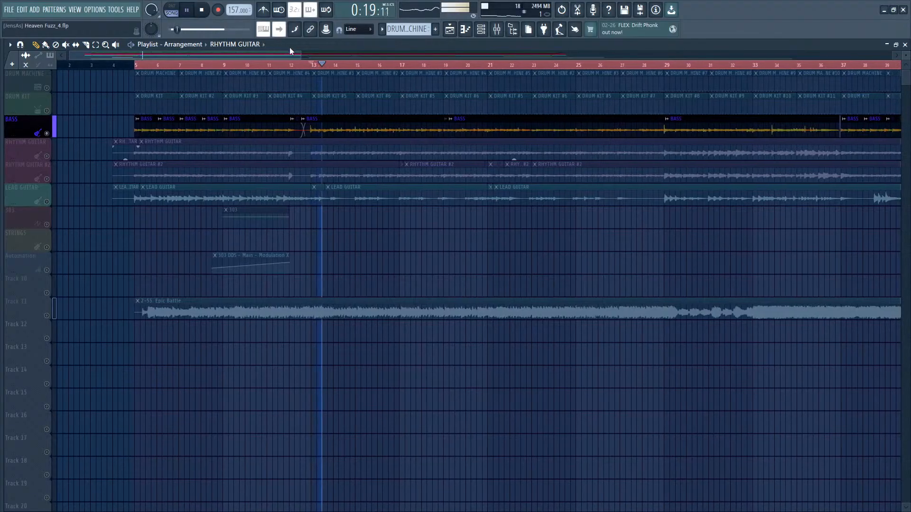
# Step: Skip ahead in the soloed bass, listen from bar 29 to about bar 38, and stop playback
pyautogui.click(440, 65)
pyautogui.click(636, 66)
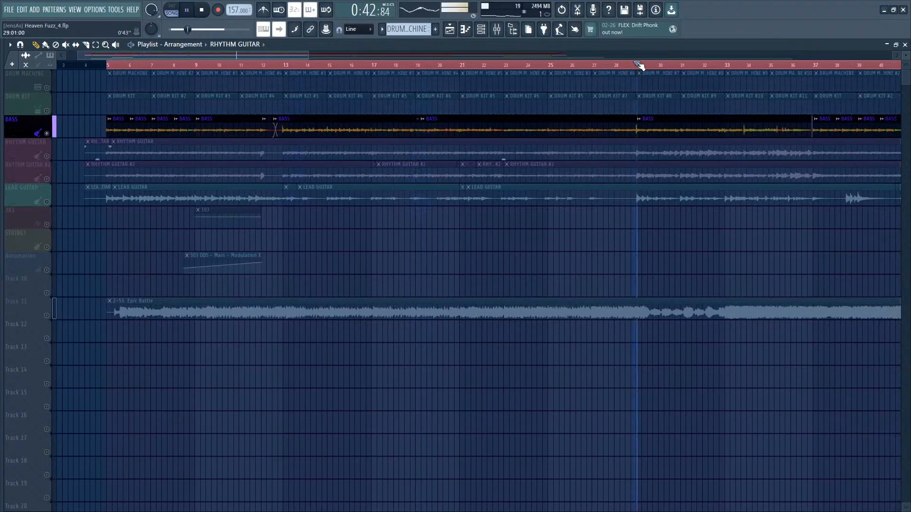
pyautogui.scroll(5, 643, 67)
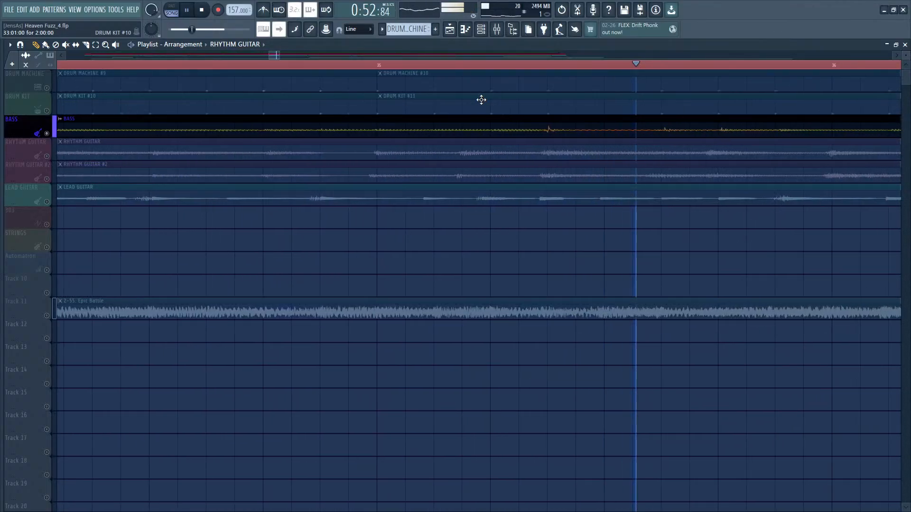
pyautogui.click(186, 11)
# Step: Take BASS out of solo so all arrangement tracks are on, and mute the Epic Battle reference on Track 11
pyautogui.scroll(-10, 238, 70)
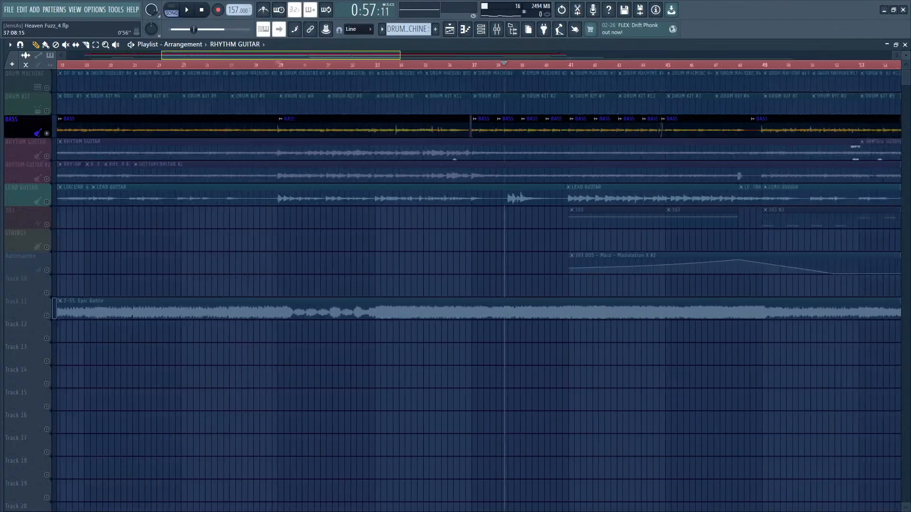
pyautogui.keyDown('ctrl'); pyautogui.click(47, 133); pyautogui.keyUp('ctrl')
pyautogui.click(47, 315)
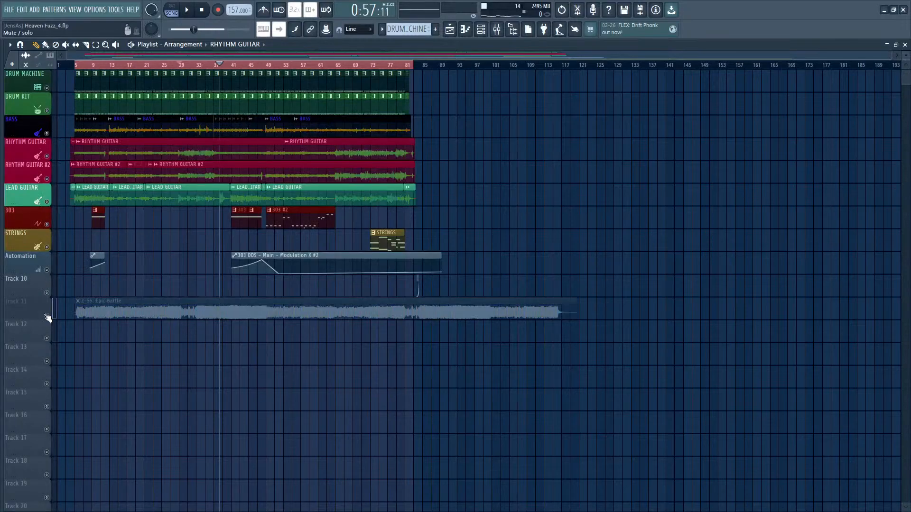
# Step: Play the full arrangement again from its beginning at bar 5
pyautogui.moveTo(343, 55); pyautogui.dragTo(90, 123)
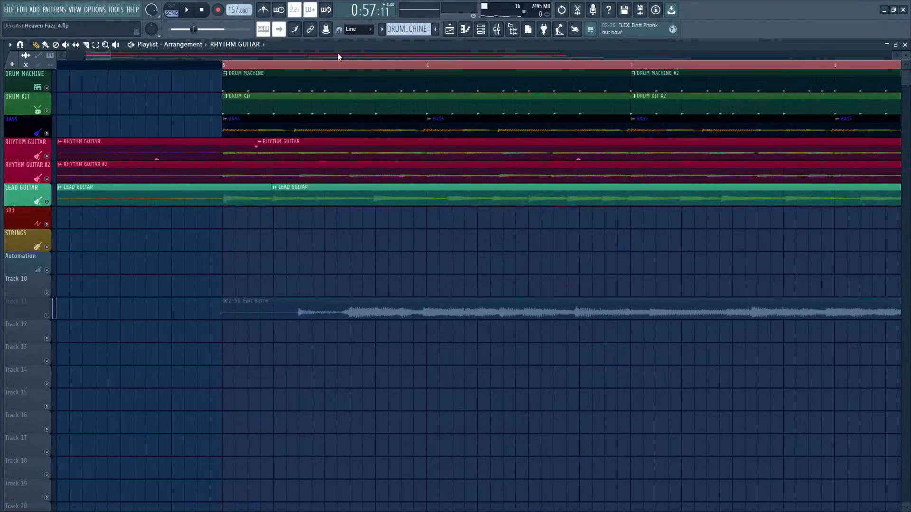
pyautogui.click(226, 66)
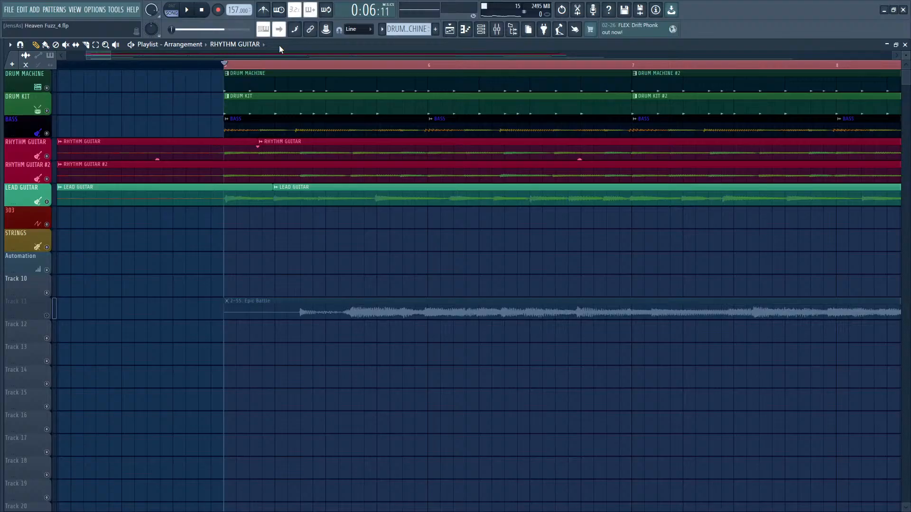
pyautogui.click(187, 14)
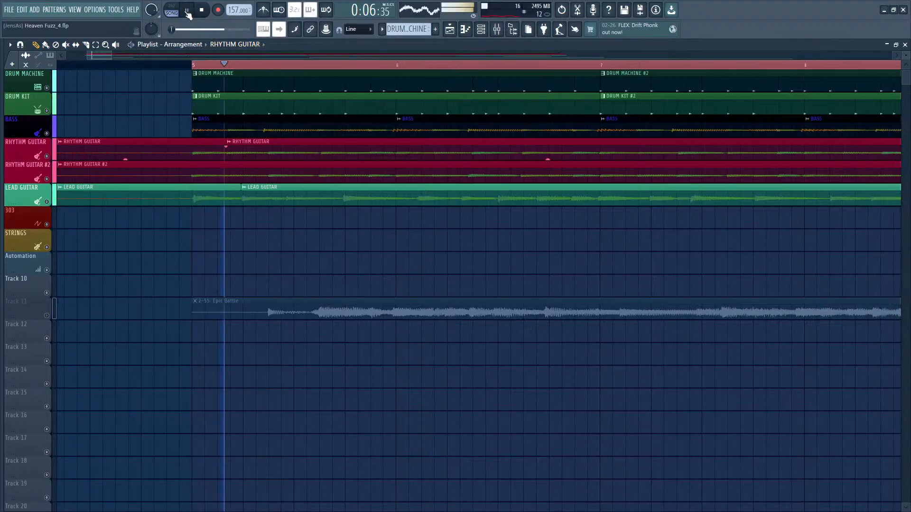